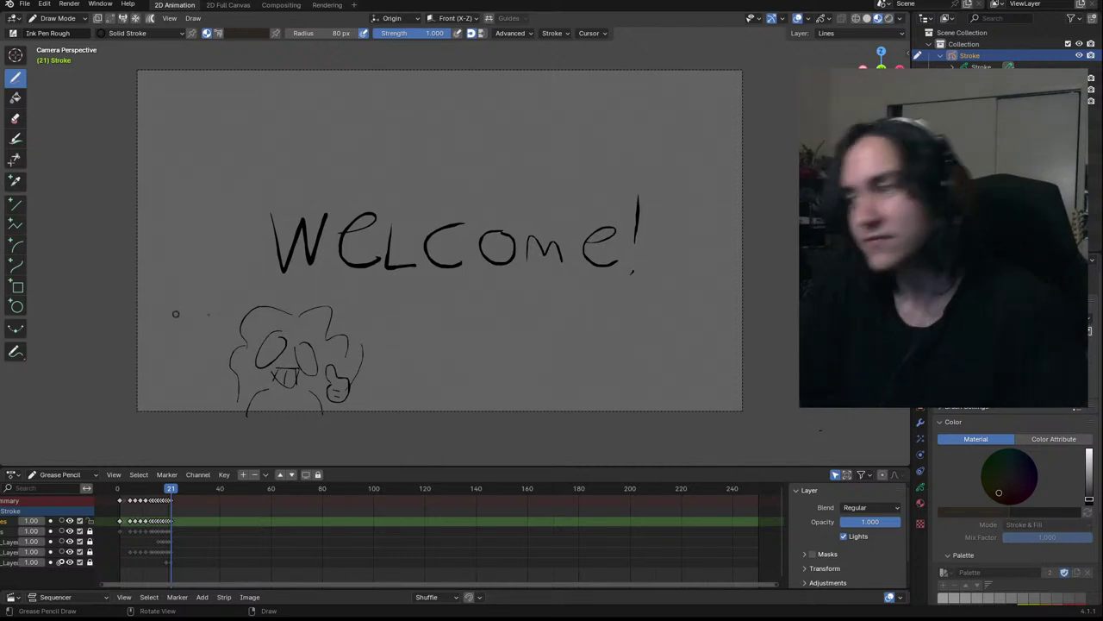
Erase the small character sketch and the "WELCOME!" lettering from frame 21
mouse_move(250, 328)
ctrl+mouse_down()
mouse_move(278, 383)
mouse_move(270, 353)
mouse_move(291, 316)
mouse_move(325, 384)
mouse_move(349, 380)
ctrl+mouse_up()
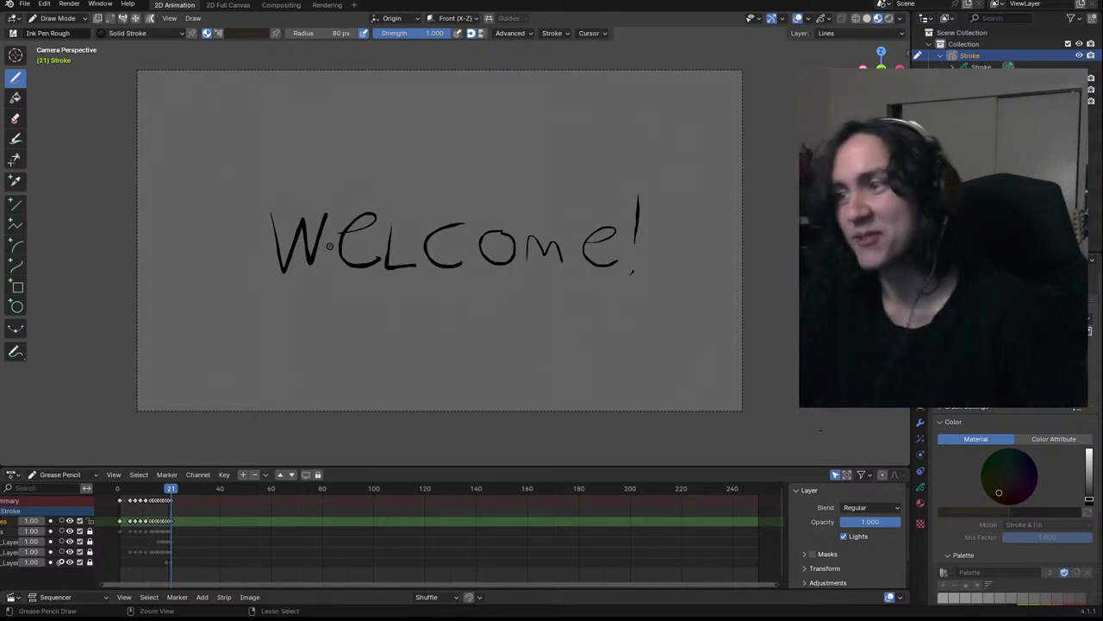
mouse_move(269, 231)
ctrl+mouse_down()
mouse_move(284, 220)
mouse_move(332, 231)
mouse_move(392, 271)
mouse_move(444, 248)
mouse_move(517, 246)
mouse_move(487, 256)
mouse_move(591, 275)
mouse_move(599, 245)
ctrl+mouse_up()
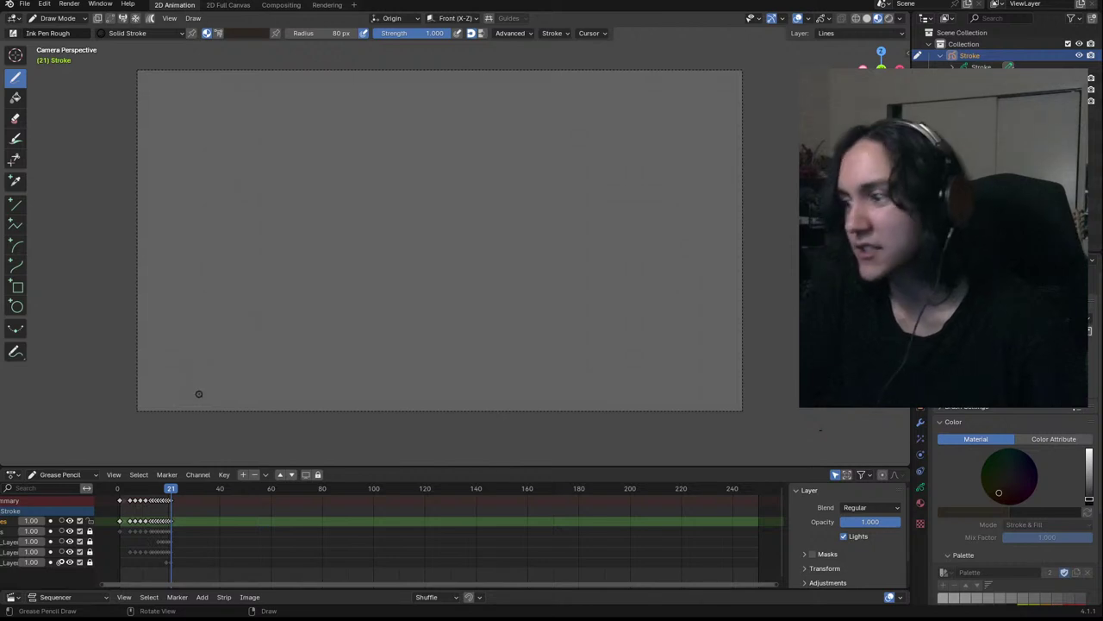
On frame 20, draw the suited man's missing leg line from the waist down past the camera frame's lower edge
key(Left)
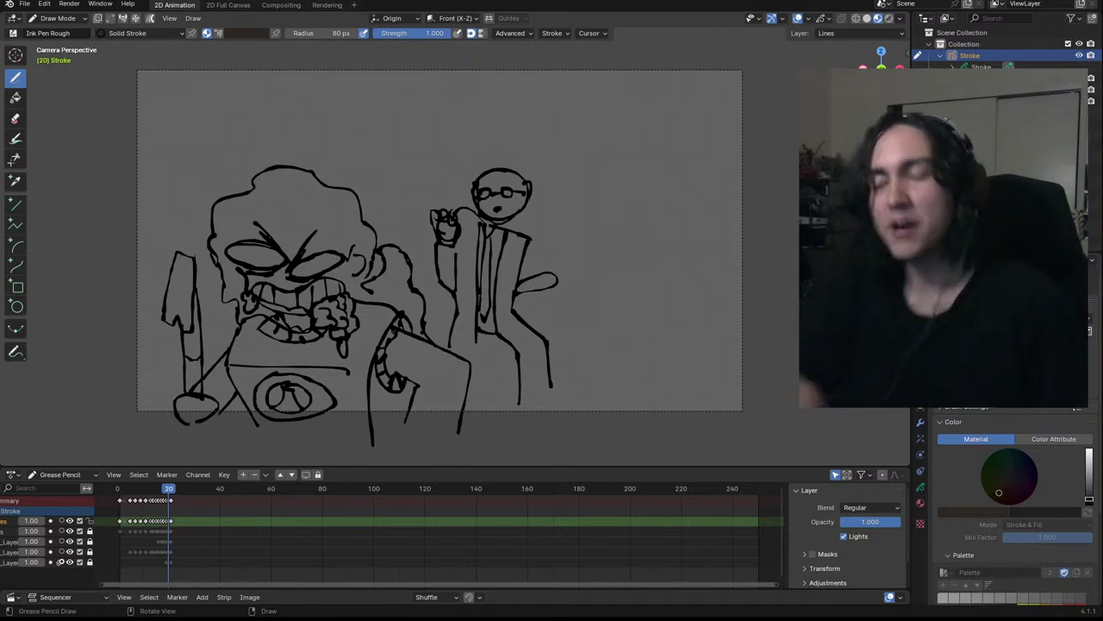
drag(387, 468, 387, 515)
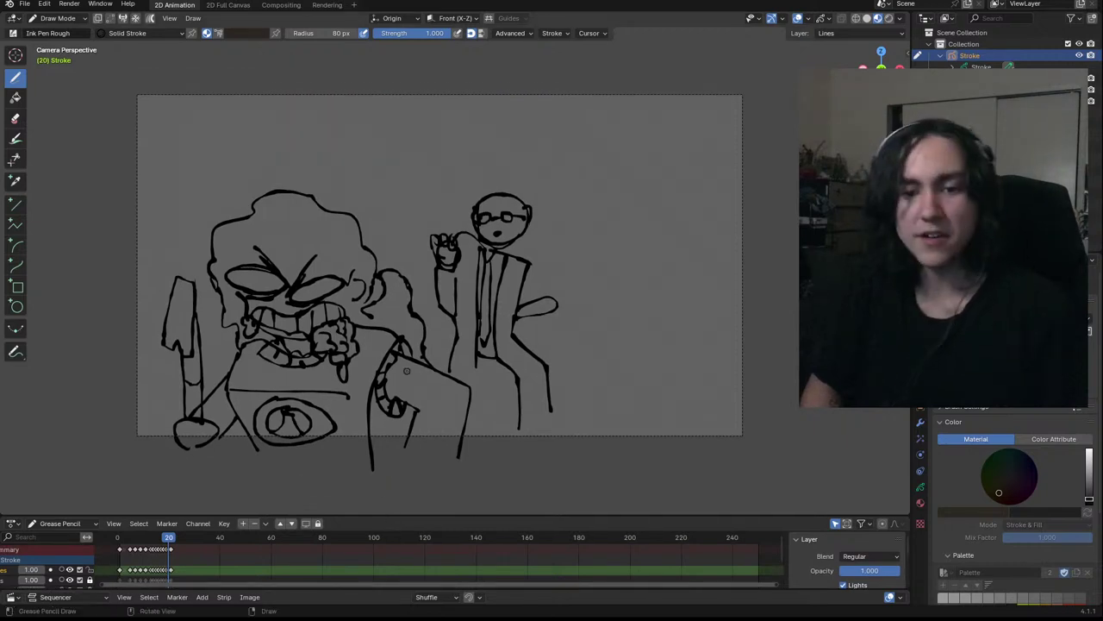
mouse_move(508, 291)
ctrl+middle_down()
mouse_move(525, 286)
mouse_move(544, 241)
mouse_move(606, 255)
mouse_move(611, 241)
mouse_move(615, 256)
ctrl+middle_up()
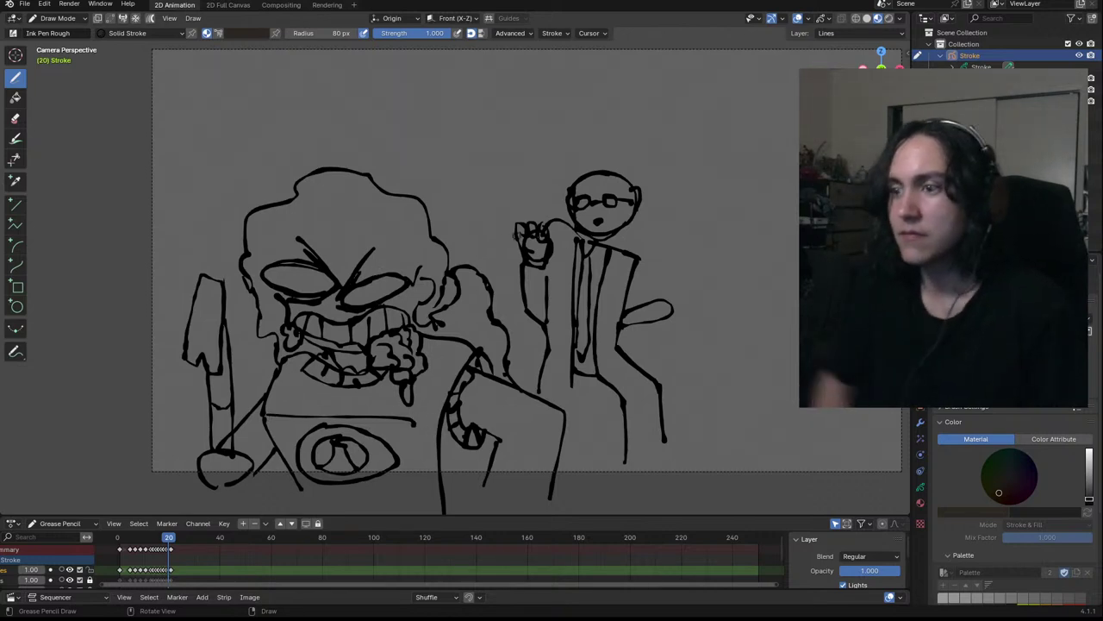
mouse_move(640, 239)
ctrl+middle_down()
mouse_move(631, 251)
mouse_move(655, 245)
ctrl+middle_up()
mouse_move(656, 248)
shift+middle_down()
mouse_move(608, 270)
mouse_move(455, 255)
shift+middle_up()
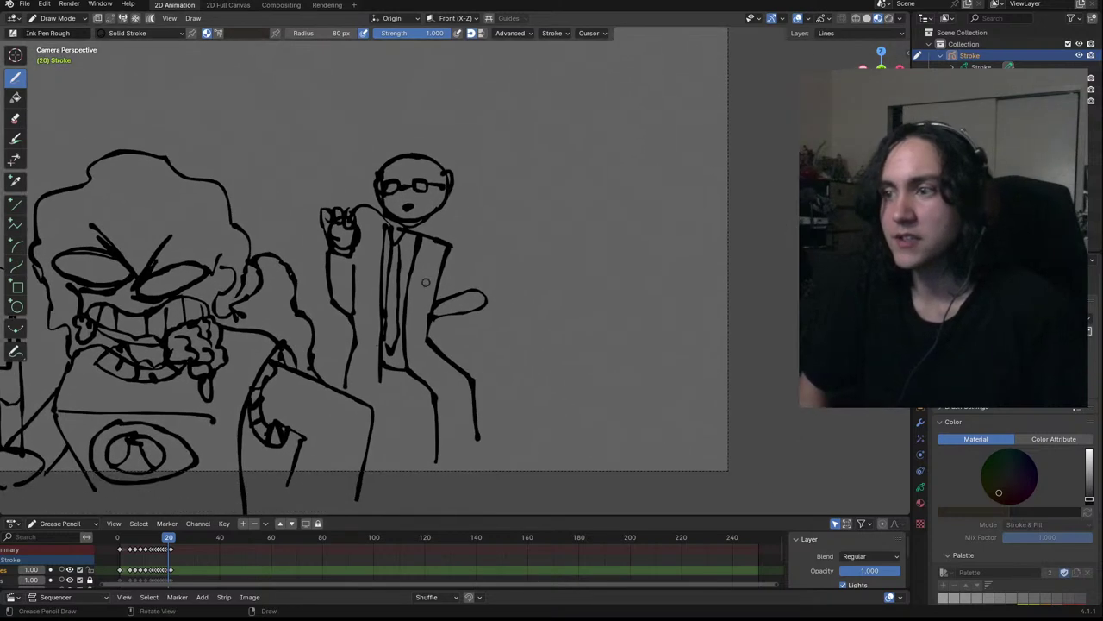
drag(382, 381, 377, 487)
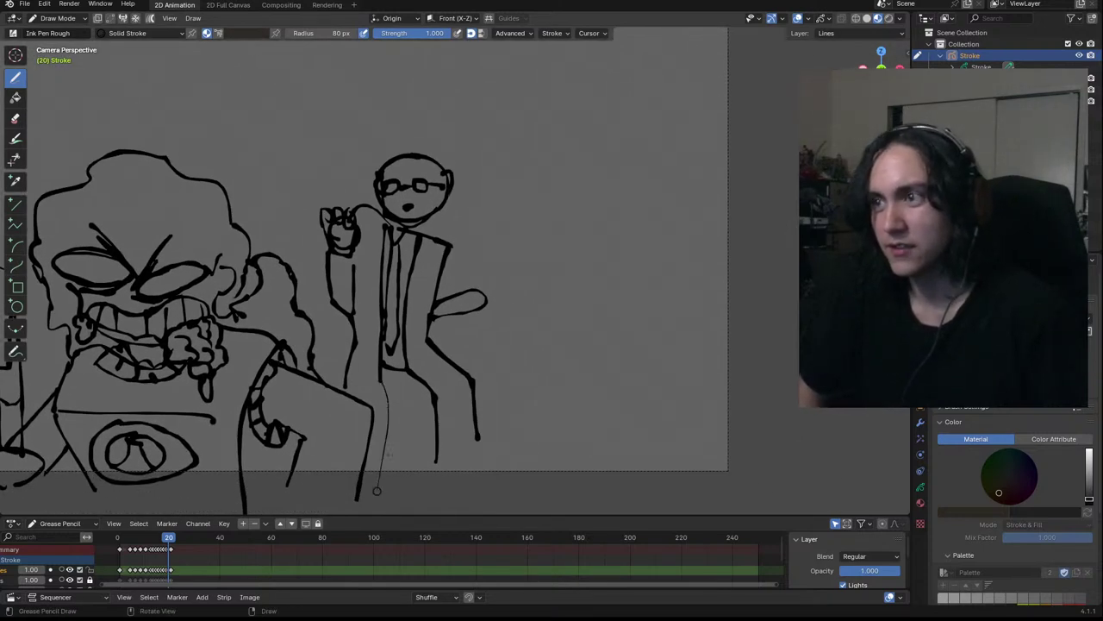
key(ctrl+z)
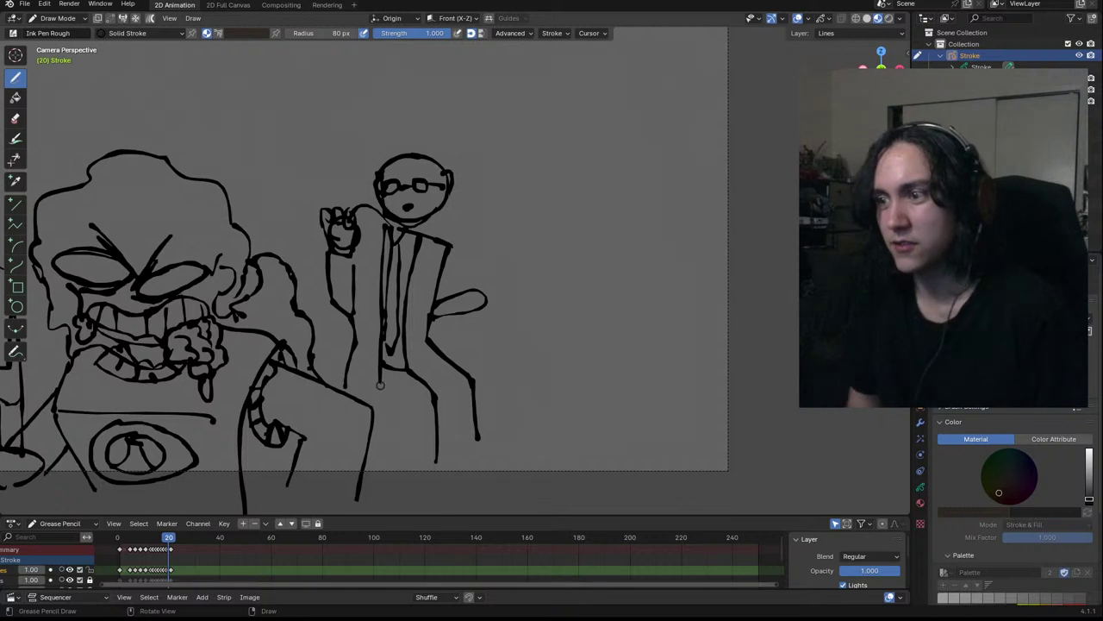
drag(381, 385, 397, 458)
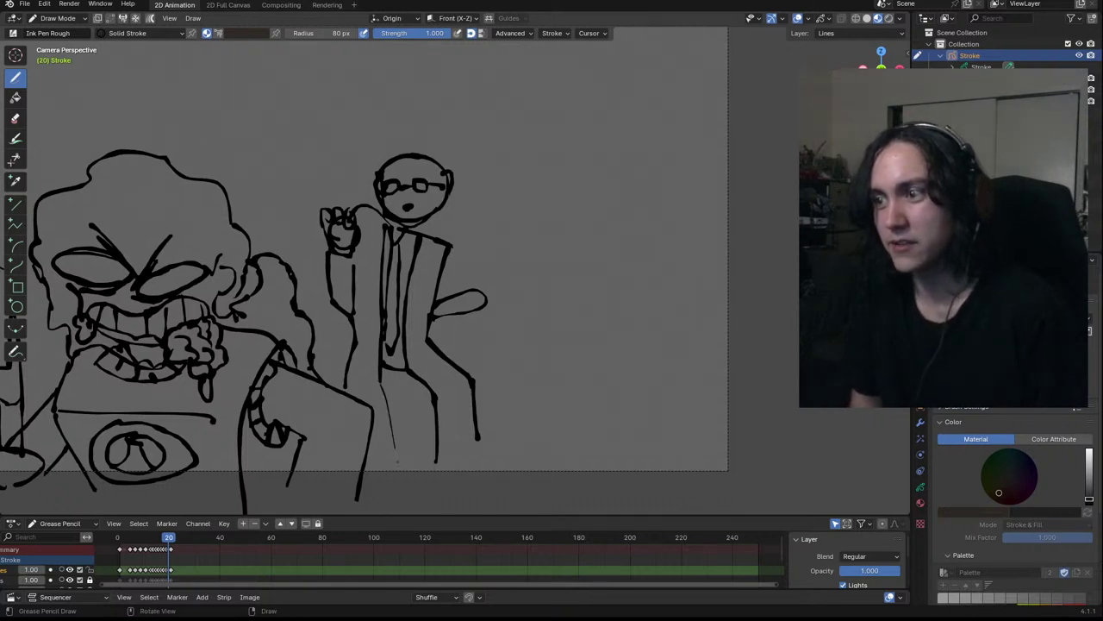
key(ctrl+z)
drag(381, 386, 397, 496)
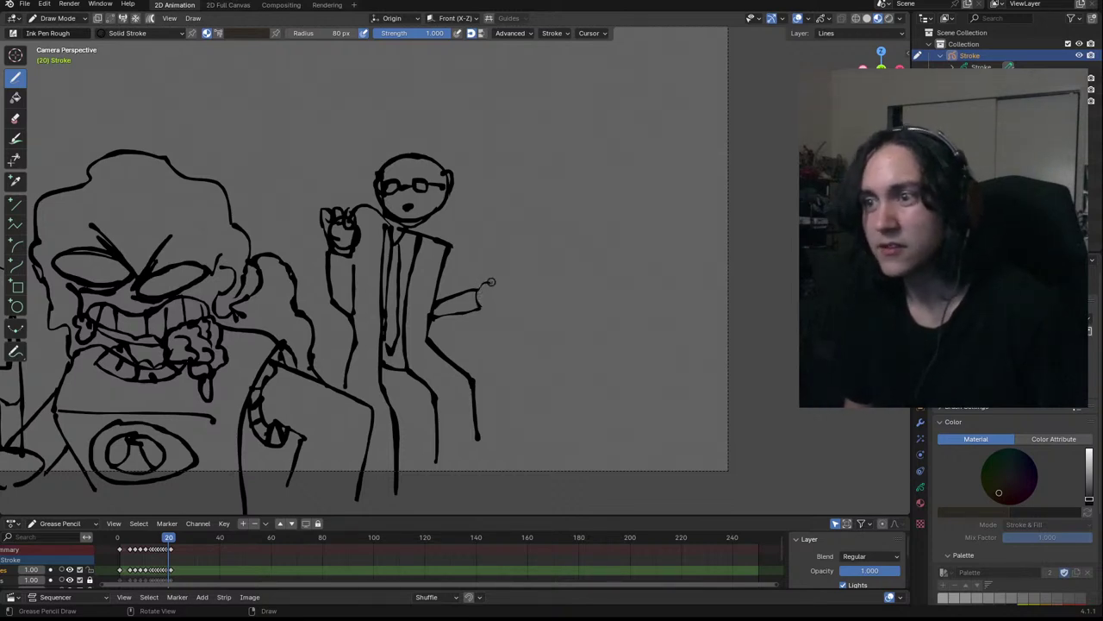
Draw a closed fist with curled fingers at the end of the suited man's lowered arm
scroll(487, 287, up, 4)
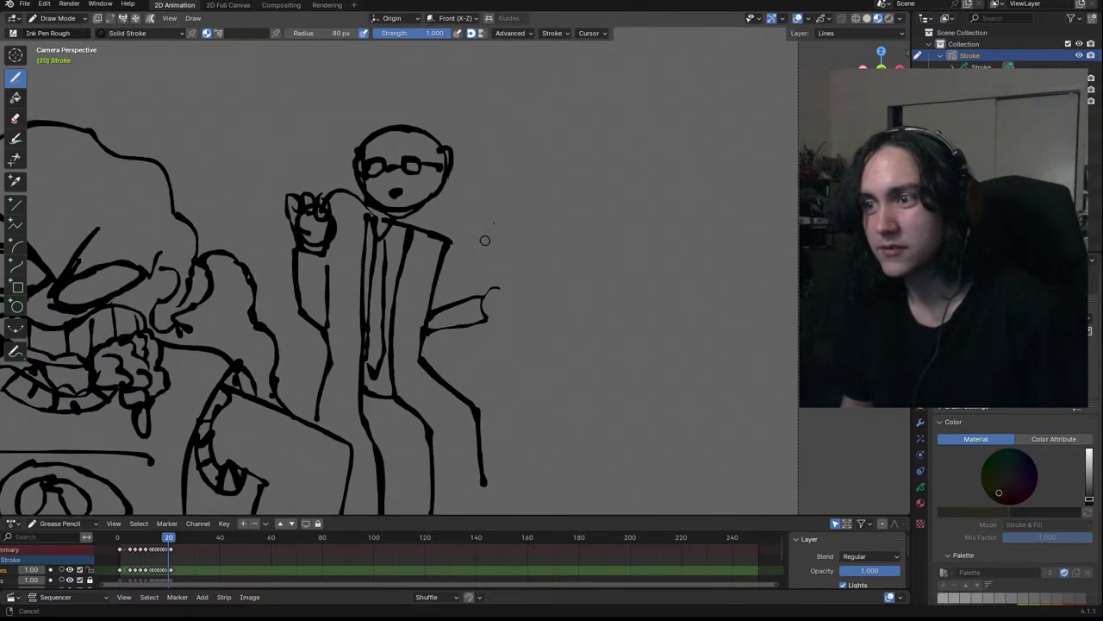
ctrl+middle_drag(466, 260, 483, 192)
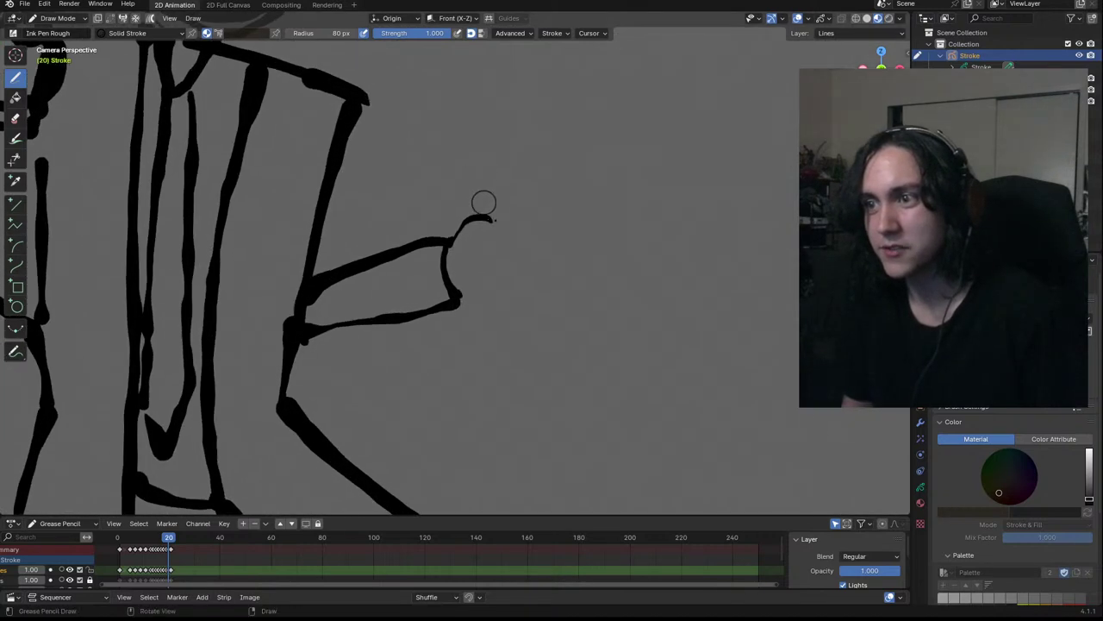
mouse_move(495, 221)
mouse_down()
mouse_move(487, 239)
mouse_move(504, 226)
mouse_move(520, 244)
mouse_move(518, 232)
mouse_move(521, 262)
mouse_move(519, 250)
mouse_move(489, 294)
mouse_move(518, 271)
mouse_move(460, 299)
mouse_up()
key(ctrl+z)
key(ctrl+z)
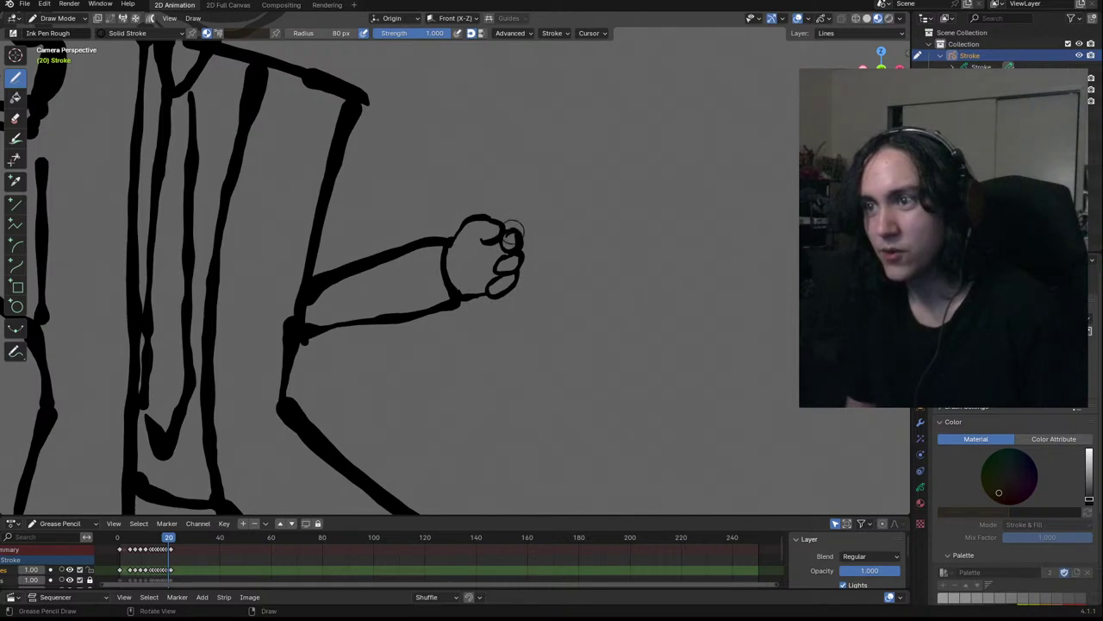
scroll(457, 207, down, 3)
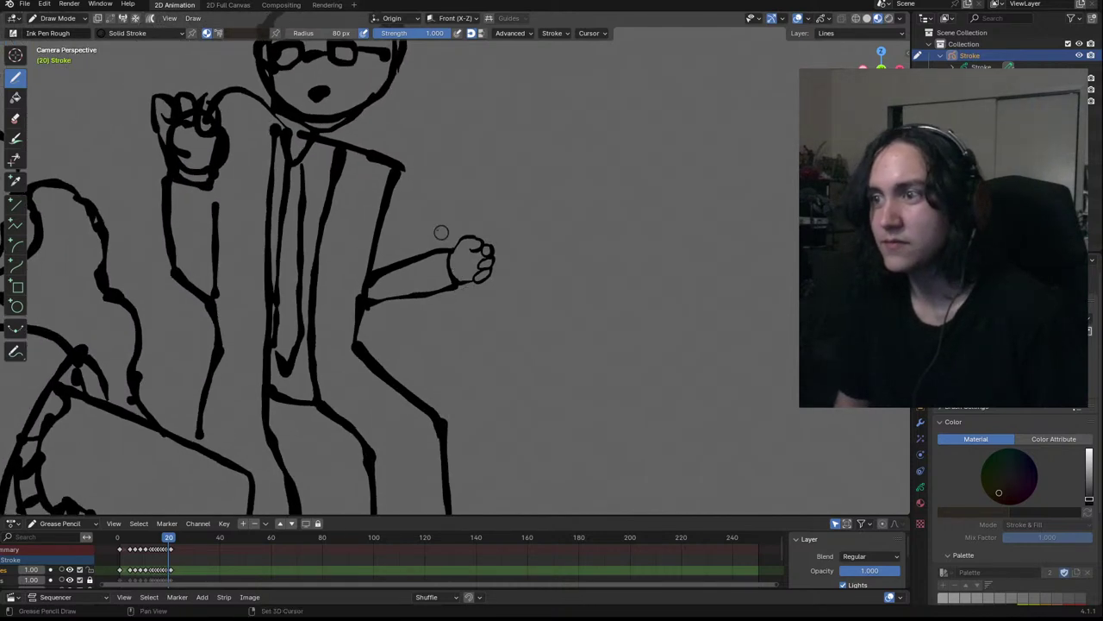
Try adding a pupil dot inside each lens of the suited man's glasses
scroll(498, 298, up, 1)
scroll(419, 153, up, 5)
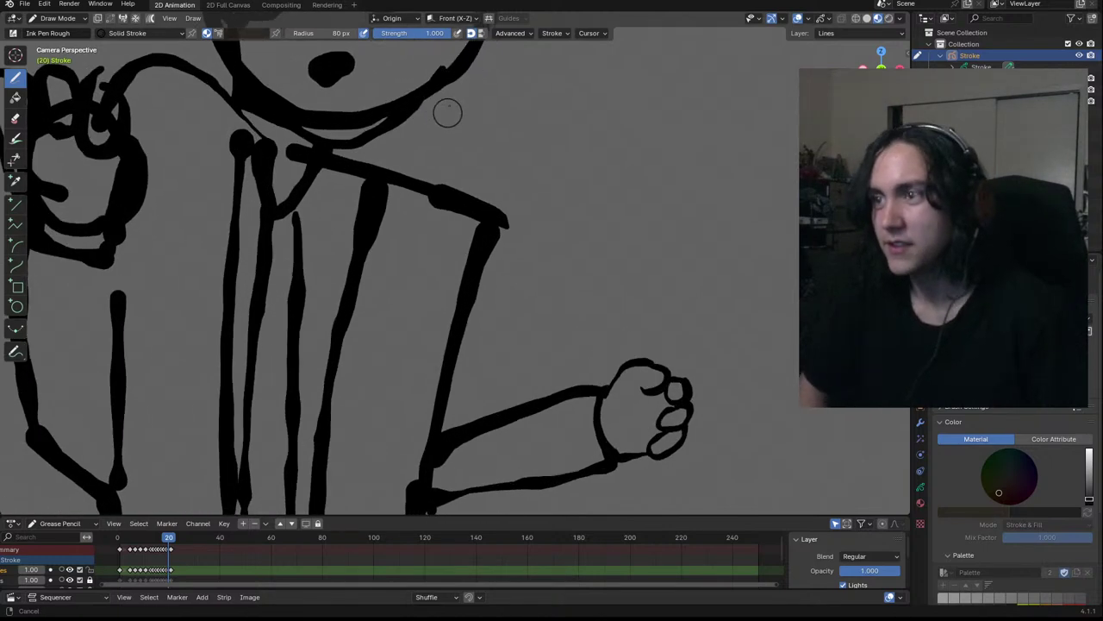
shift+middle_drag(452, 285, 465, 352)
scroll(443, 259, up, 3)
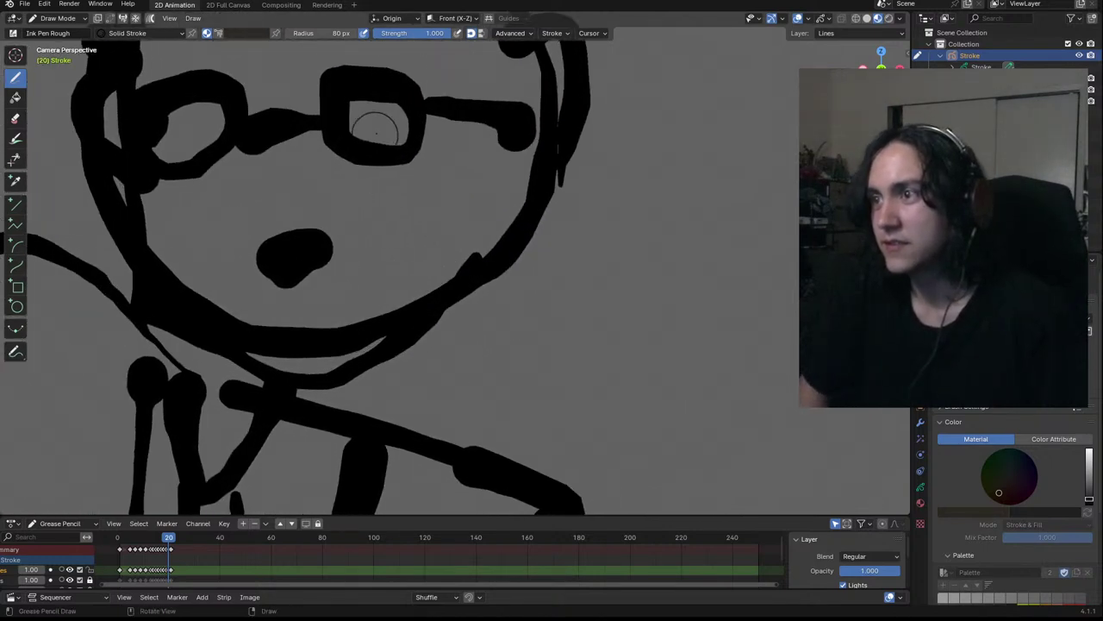
click(180, 141)
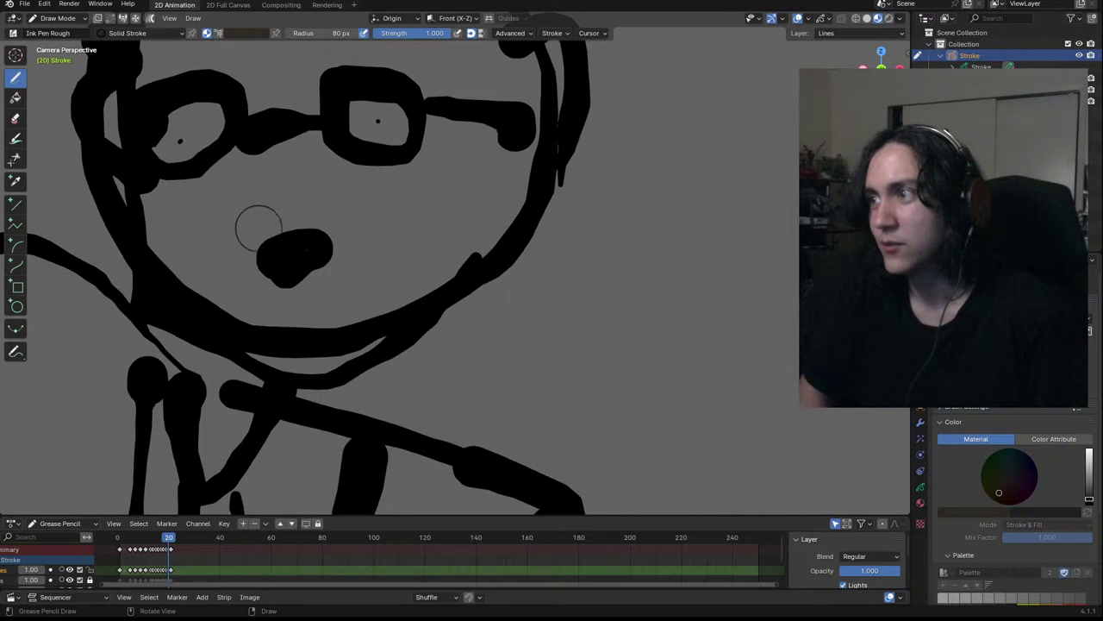
key(ctrl+z)
key(ctrl+z)
Erase the duplicate upper jaw line of the suited man's face, keeping the lower chin line
ctrl+drag(384, 315, 361, 336)
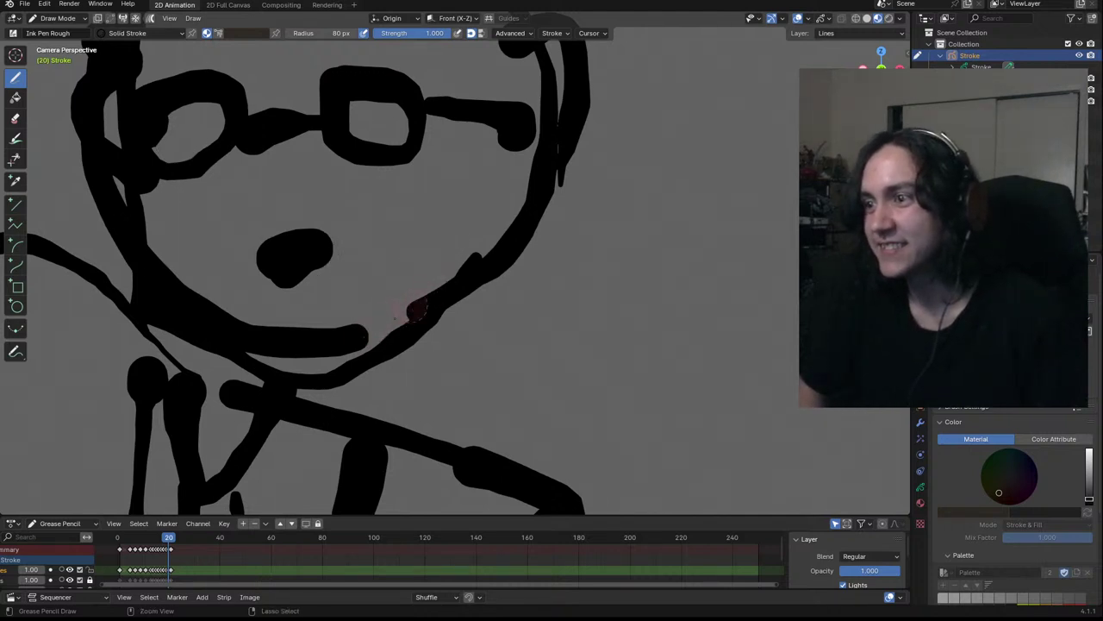
ctrl+drag(418, 296, 468, 263)
mouse_move(332, 340)
ctrl+mouse_down()
mouse_move(247, 328)
mouse_move(180, 301)
mouse_move(124, 226)
ctrl+mouse_up()
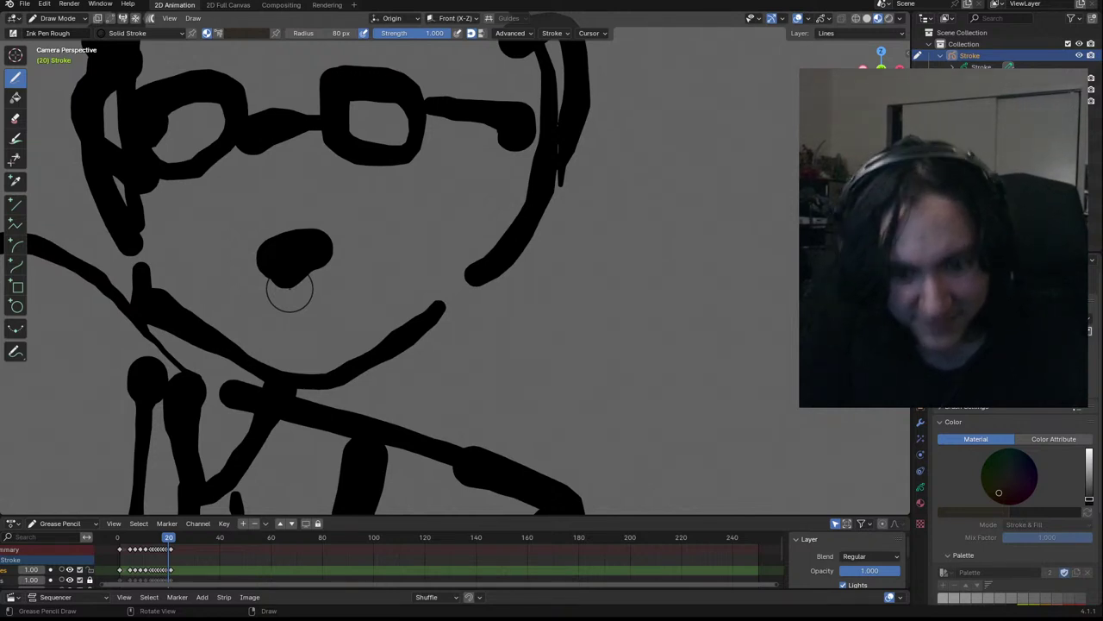
Erase the overlapping strokes where the suited man's lowered arm meets the side of his jacket
ctrl+middle_drag(313, 302, 354, 423)
mouse_move(358, 491)
shift+middle_down()
mouse_move(337, 386)
mouse_move(335, 227)
shift+middle_up()
mouse_move(419, 365)
ctrl+mouse_down()
mouse_move(414, 354)
mouse_move(410, 385)
ctrl+mouse_up()
mouse_move(406, 303)
shift+middle_down()
mouse_move(402, 382)
mouse_move(409, 264)
shift+middle_up()
ctrl+drag(423, 338, 428, 294)
ctrl+middle_drag(437, 302, 437, 491)
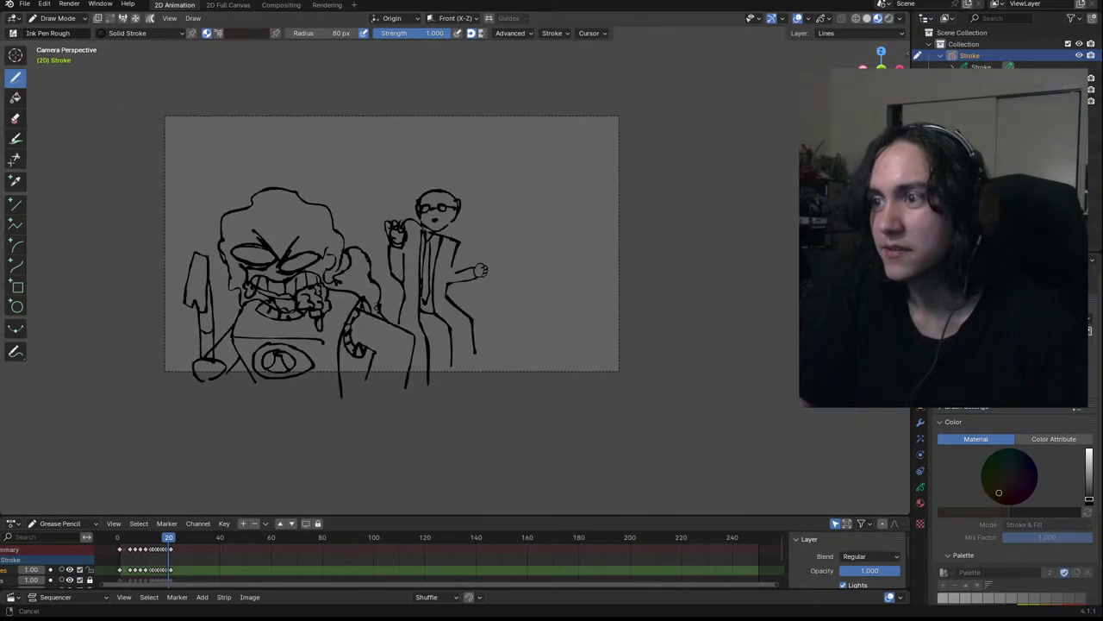
Replace the jacket's angular shoulder above the lowered arm with a rounded one, and redraw its side to meet the arm
scroll(456, 270, up, 4)
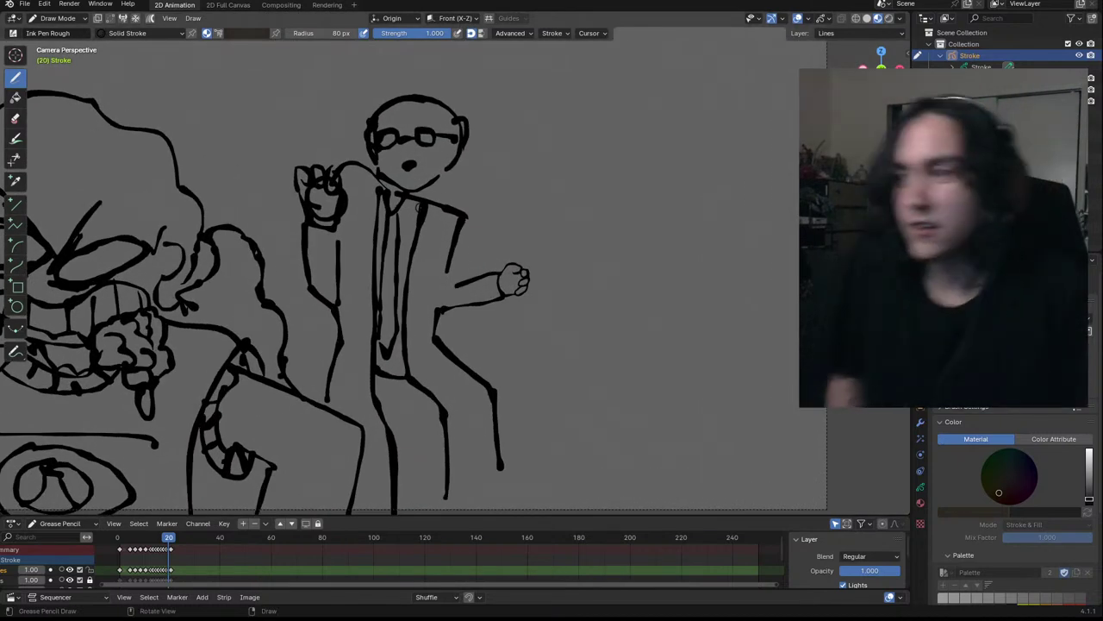
mouse_move(448, 243)
ctrl+mouse_down()
mouse_move(459, 216)
mouse_move(422, 275)
ctrl+mouse_up()
key(ctrl+z)
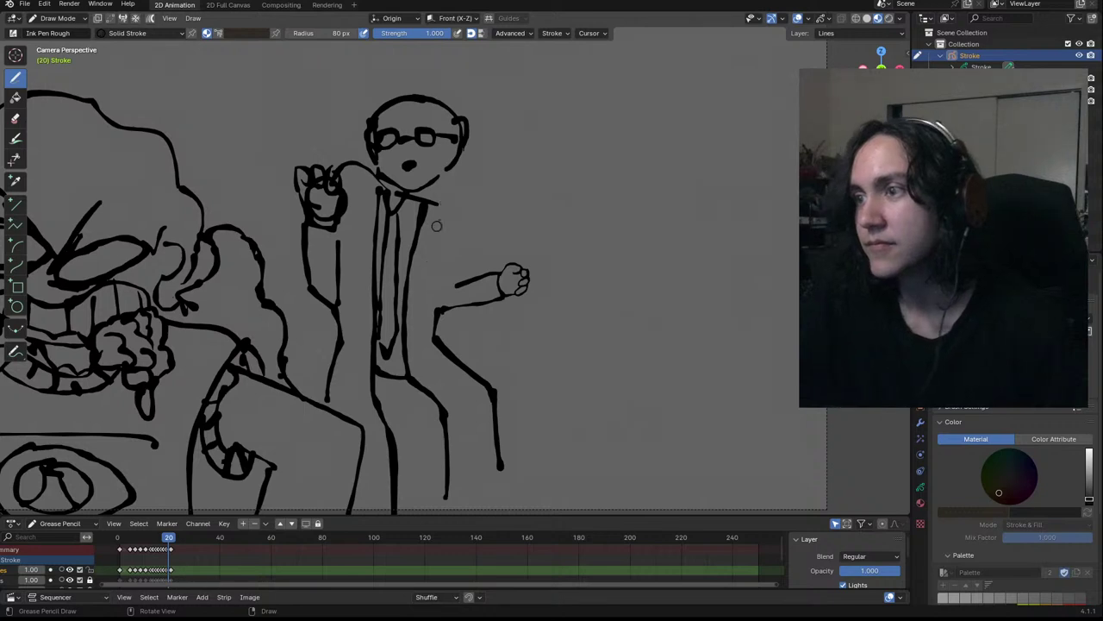
drag(438, 205, 434, 277)
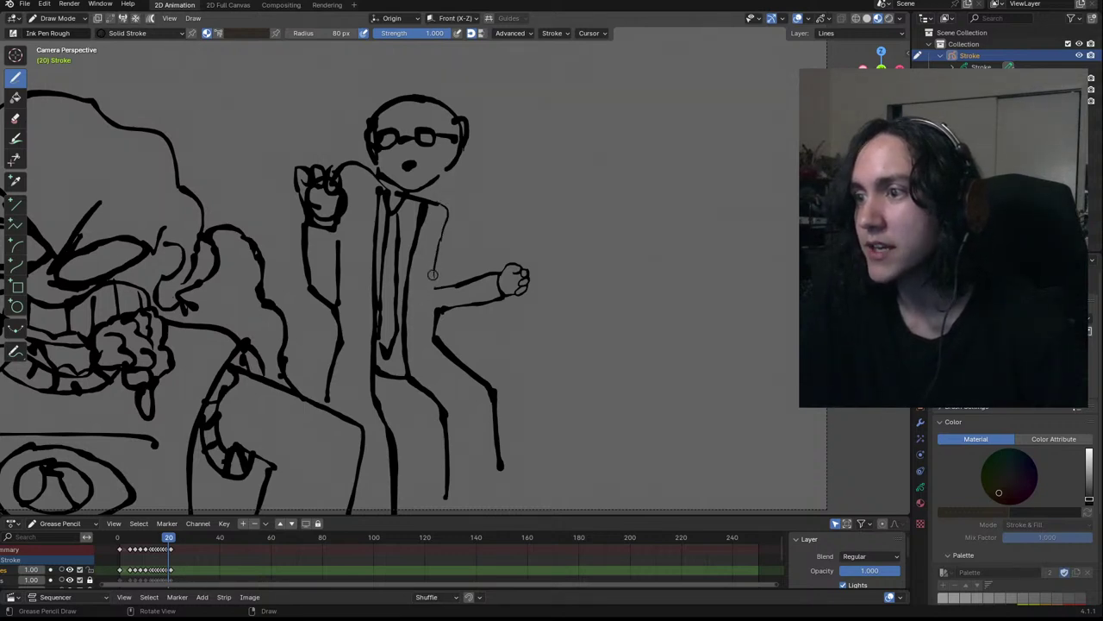
key(ctrl+z)
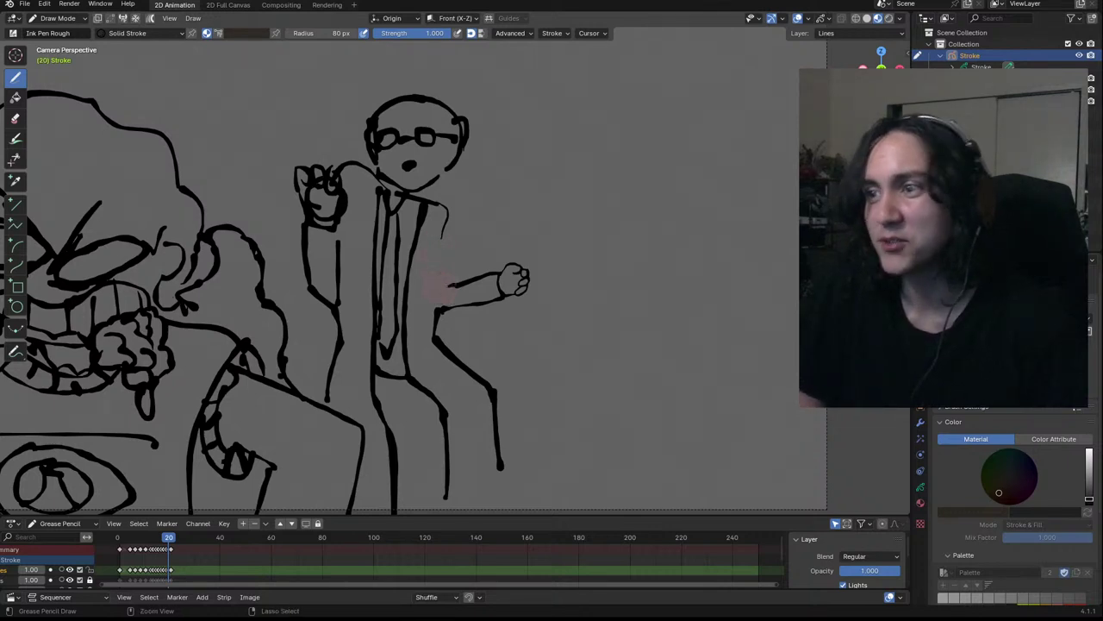
drag(437, 285, 443, 233)
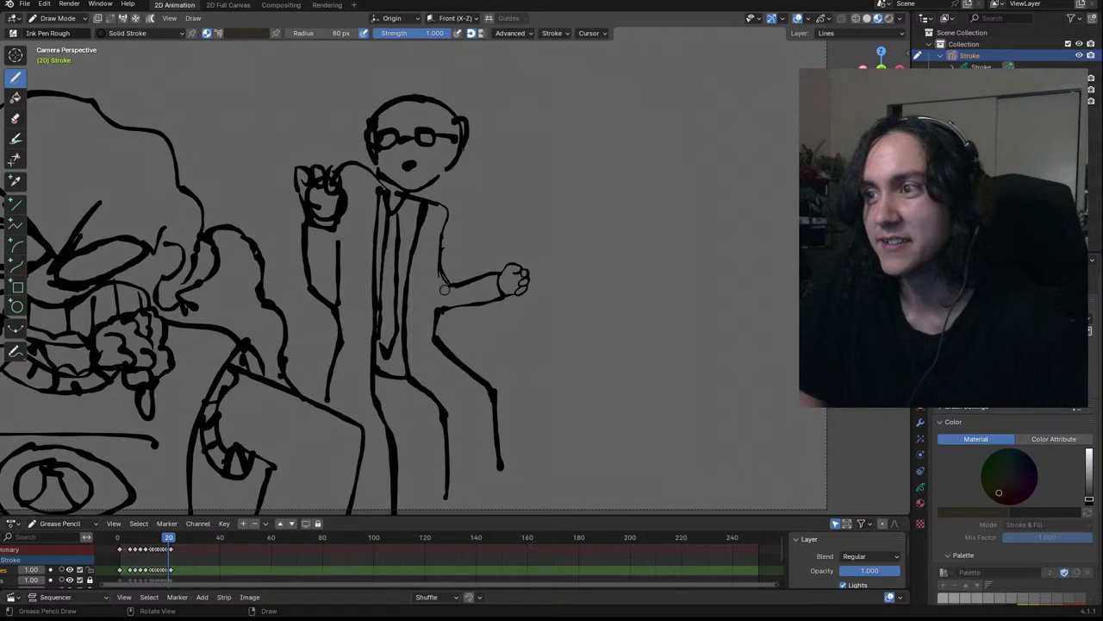
drag(439, 308, 420, 291)
key(ctrl+z)
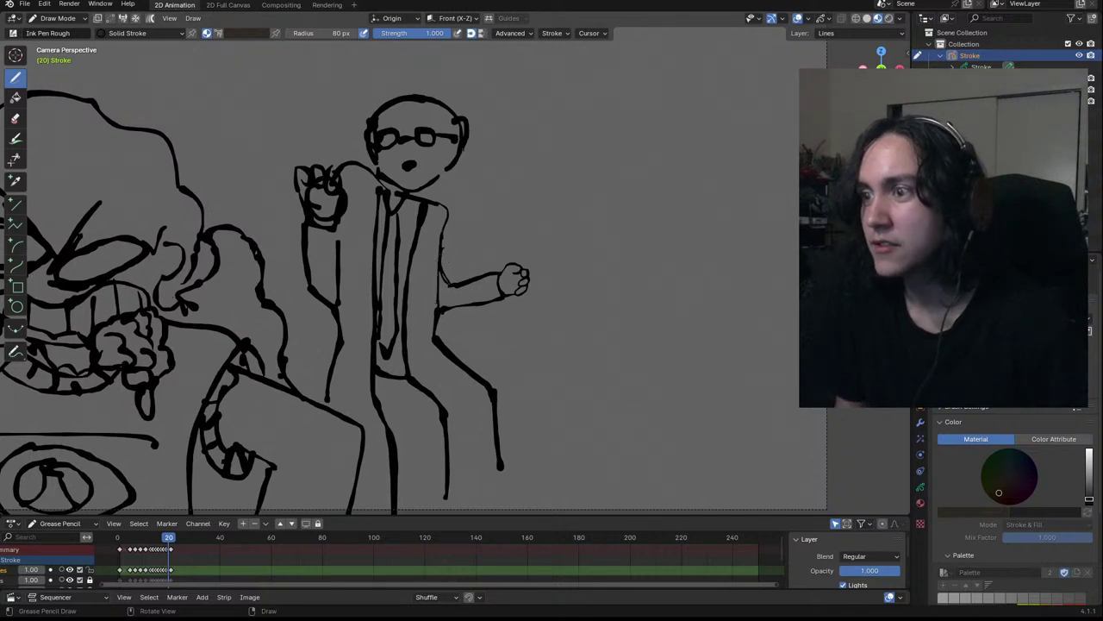
Extend the suited man's two short trouser leg lines down past the camera frame's lower edge
ctrl+middle_drag(444, 289, 442, 366)
shift+middle_drag(414, 261, 475, 282)
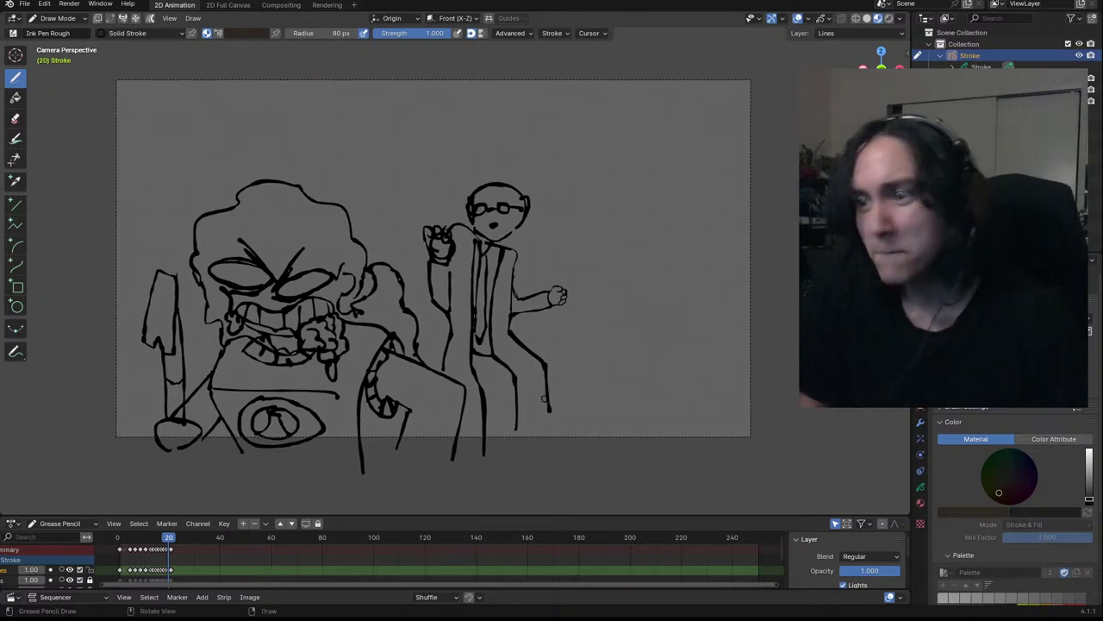
mouse_move(546, 414)
mouse_down()
mouse_move(550, 444)
mouse_move(517, 448)
mouse_up()
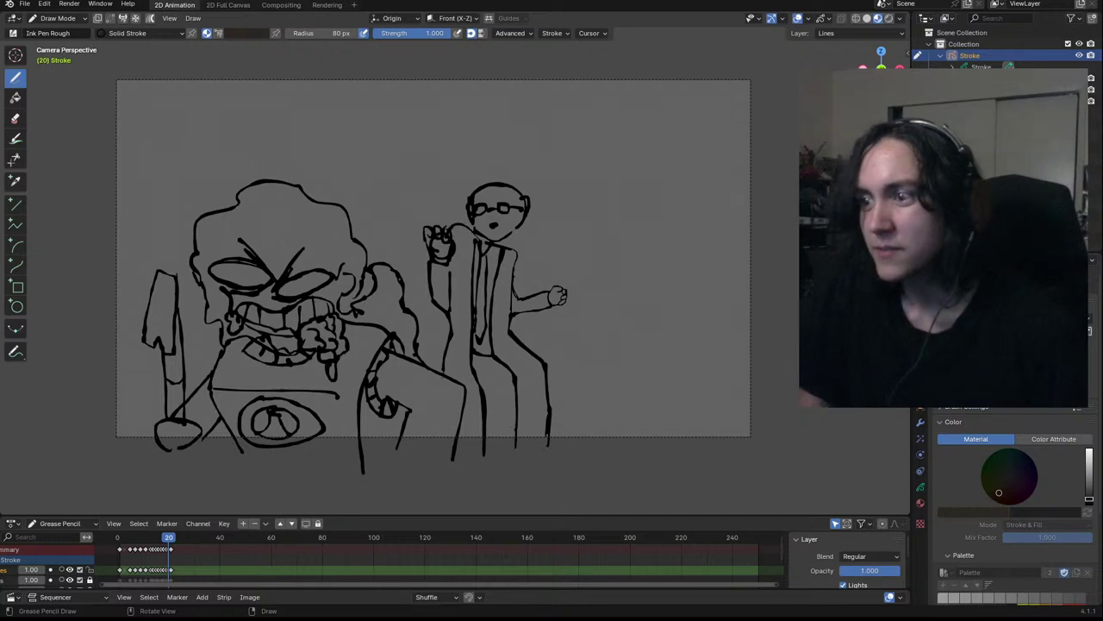
Erase the tangled fingers of the suited man's raised hand and redraw them as cleanly separated curled fingers
ctrl+middle_drag(480, 167, 543, 82)
shift+middle_drag(422, 220, 496, 210)
mouse_move(488, 220)
ctrl+mouse_down()
mouse_move(479, 229)
mouse_move(507, 234)
mouse_move(493, 216)
mouse_move(473, 222)
mouse_move(466, 177)
mouse_move(482, 155)
ctrl+mouse_up()
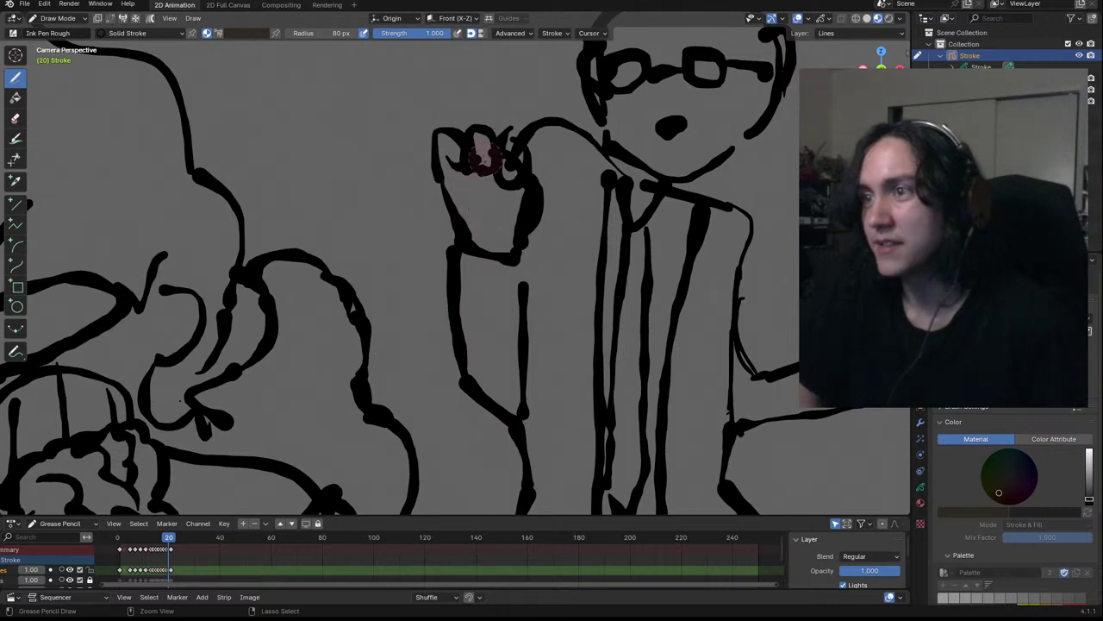
mouse_move(477, 208)
mouse_down()
mouse_move(466, 171)
mouse_move(468, 185)
mouse_move(488, 162)
mouse_move(509, 168)
mouse_move(515, 133)
mouse_up()
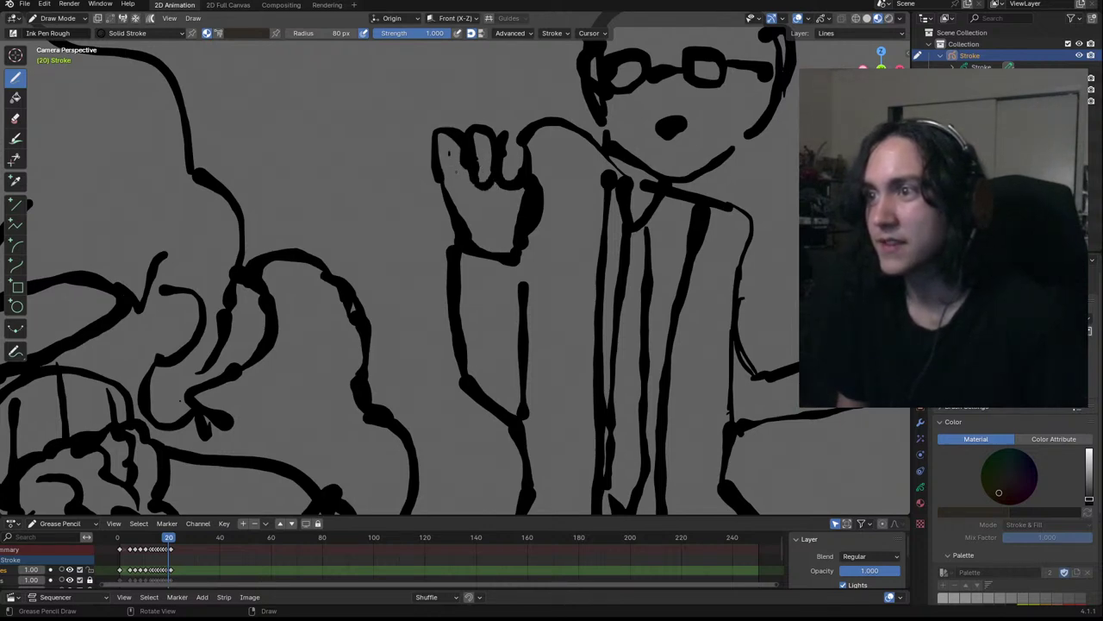
Close the gap in the suited man's jaw line and tidy the stroke ends around his neck and collar
ctrl+middle_drag(509, 164, 459, 256)
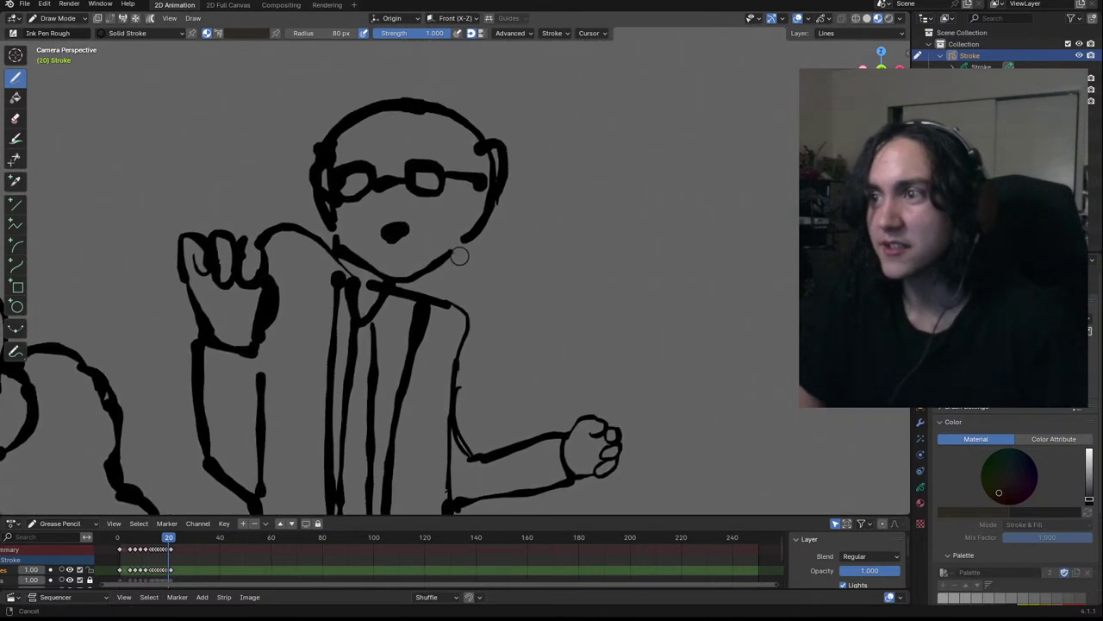
drag(470, 235, 436, 262)
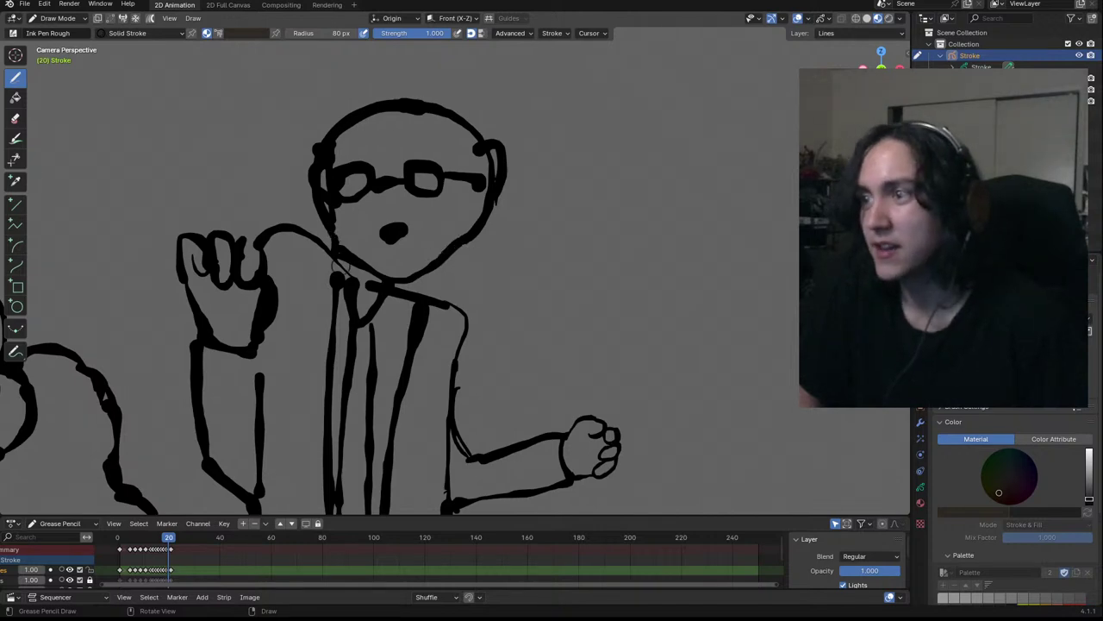
scroll(365, 226, down, 5)
scroll(384, 203, up, 6)
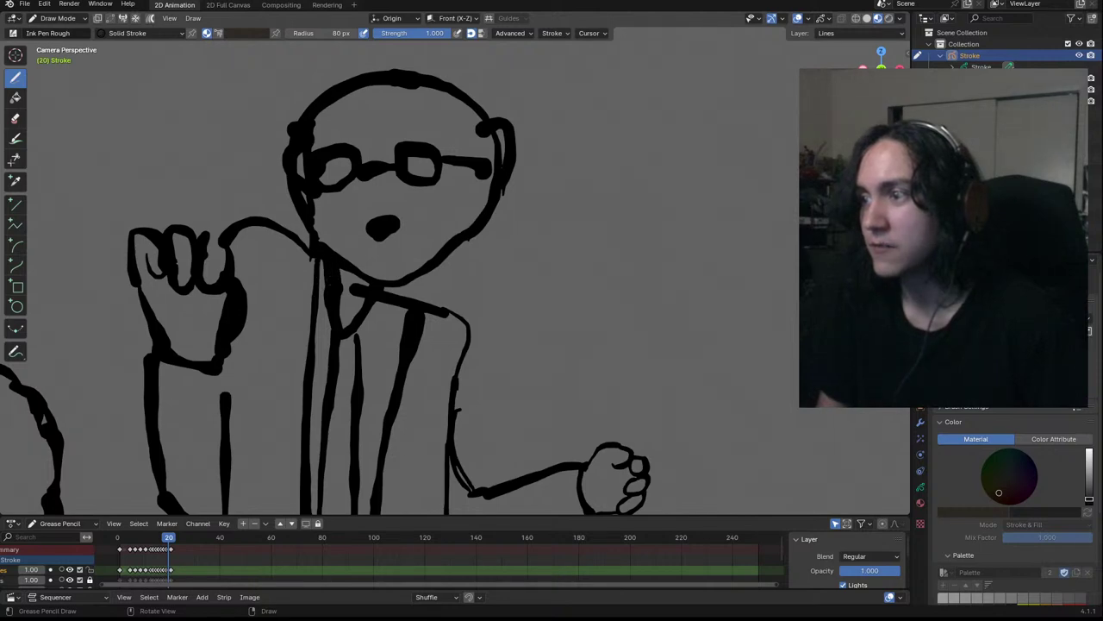
mouse_move(362, 227)
ctrl+middle_down()
mouse_move(349, 308)
mouse_move(458, 276)
mouse_move(475, 173)
ctrl+middle_up()
shift+middle_drag(576, 244, 488, 263)
ctrl+drag(488, 260, 493, 244)
Add a short crease to the suited man's trousers and erase the forearm lines between his jacket and lowered fist
mouse_move(491, 253)
ctrl+middle_down()
mouse_move(472, 285)
mouse_move(422, 317)
mouse_move(487, 305)
mouse_move(475, 237)
mouse_move(512, 286)
ctrl+middle_up()
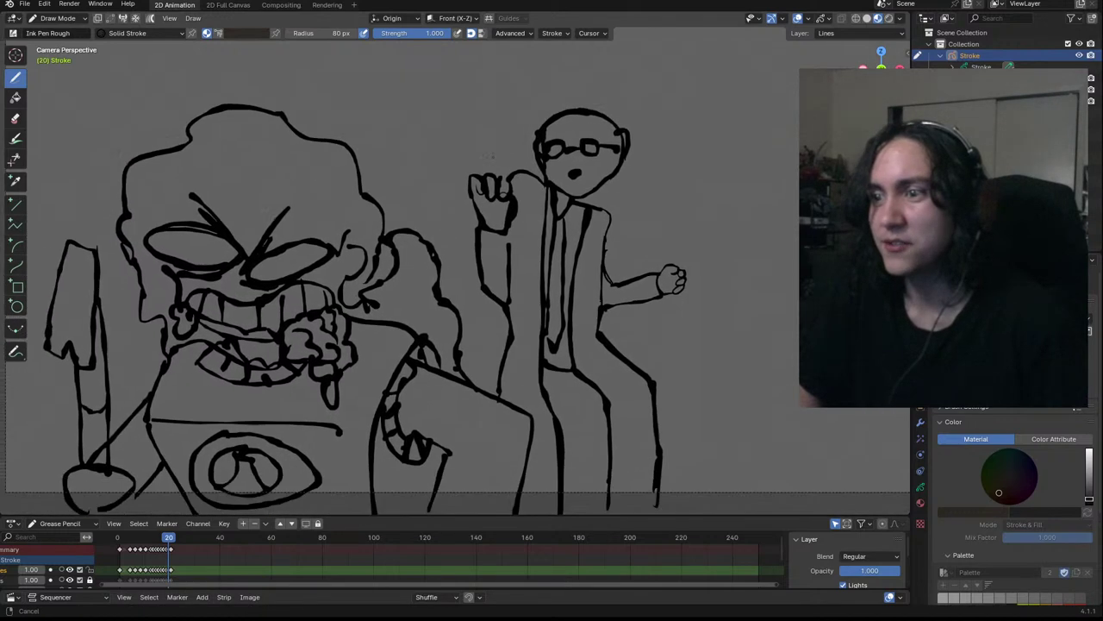
shift+middle_drag(492, 168, 472, 97)
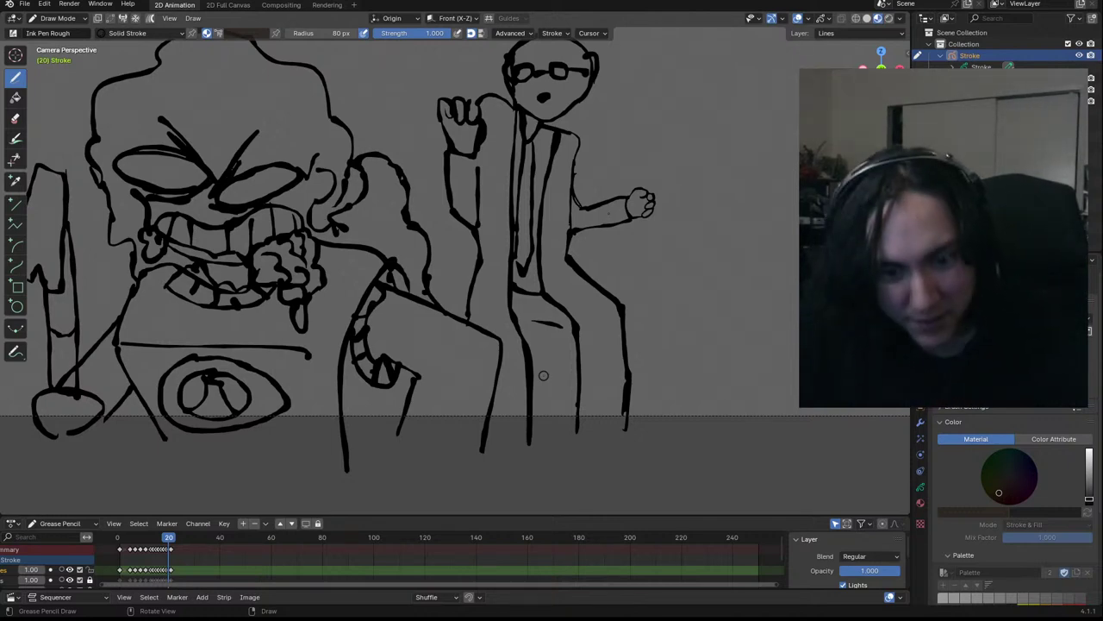
mouse_move(607, 195)
ctrl+middle_down()
mouse_move(588, 208)
mouse_move(491, 219)
ctrl+middle_up()
ctrl+drag(488, 256, 467, 265)
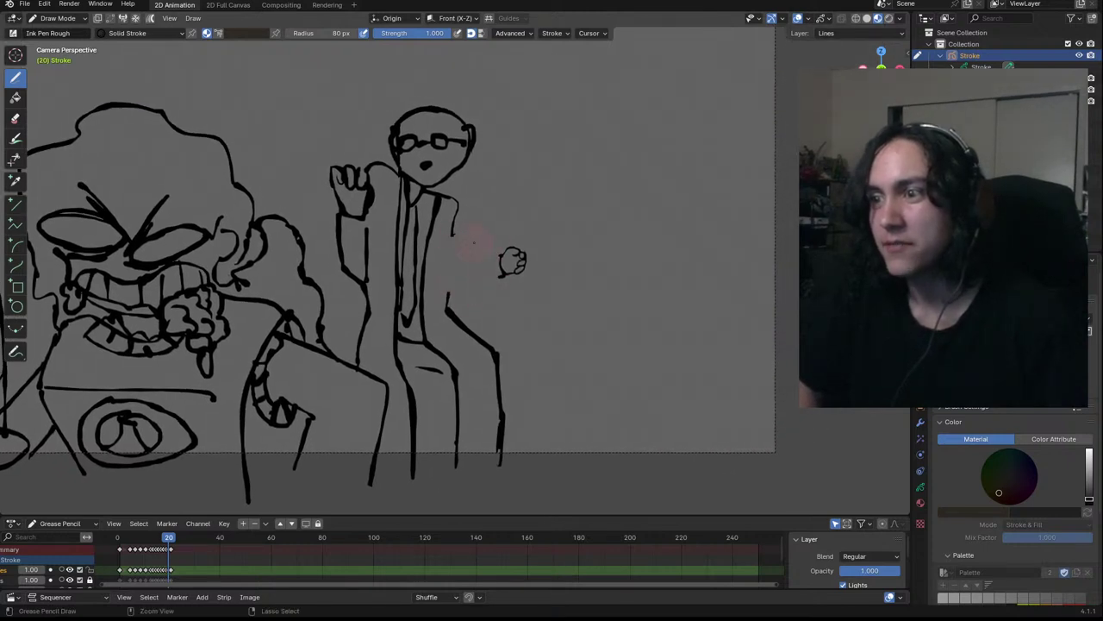
In Edit Mode, select the detached fist's strokes, move them closer to the jacket, rotate them and raise the fist slightly
click(58, 18)
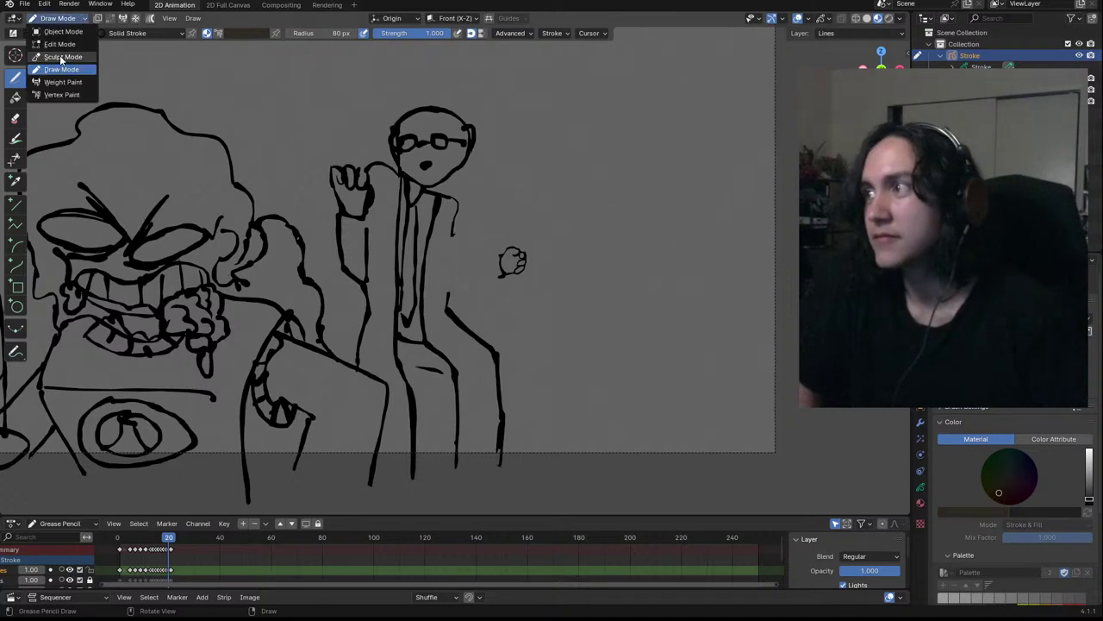
click(59, 44)
scroll(488, 245, up, 3)
mouse_move(492, 260)
ctrl+right_down()
mouse_move(558, 239)
mouse_move(545, 253)
mouse_move(552, 226)
ctrl+right_up()
drag(534, 269, 486, 269)
click(15, 118)
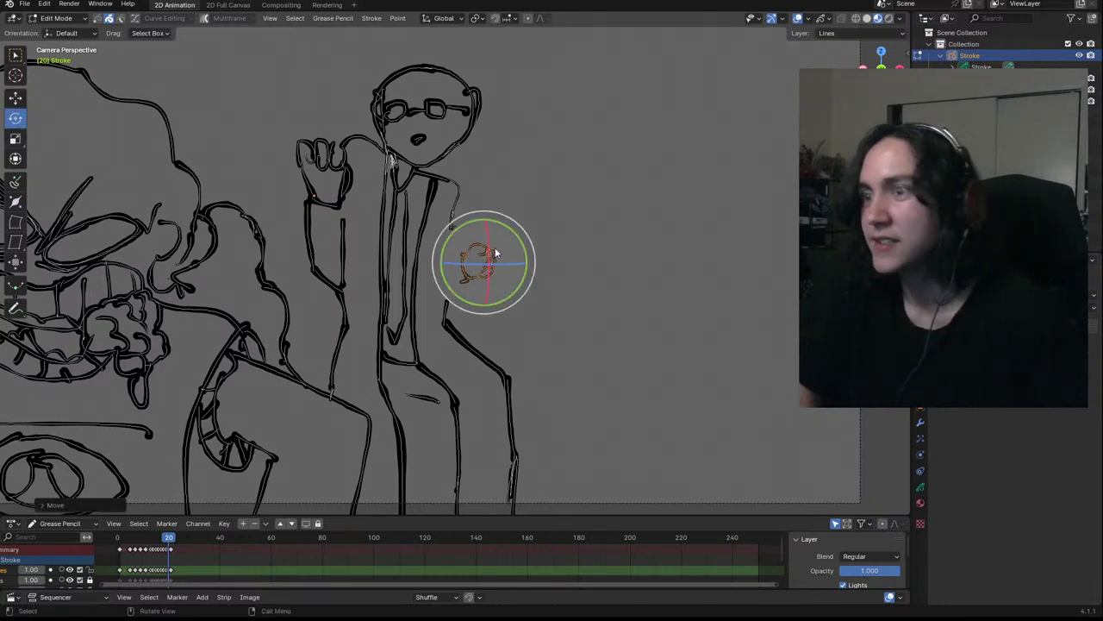
mouse_move(519, 237)
mouse_down()
mouse_move(812, 393)
mouse_move(801, 388)
mouse_up()
click(15, 98)
drag(486, 261, 507, 232)
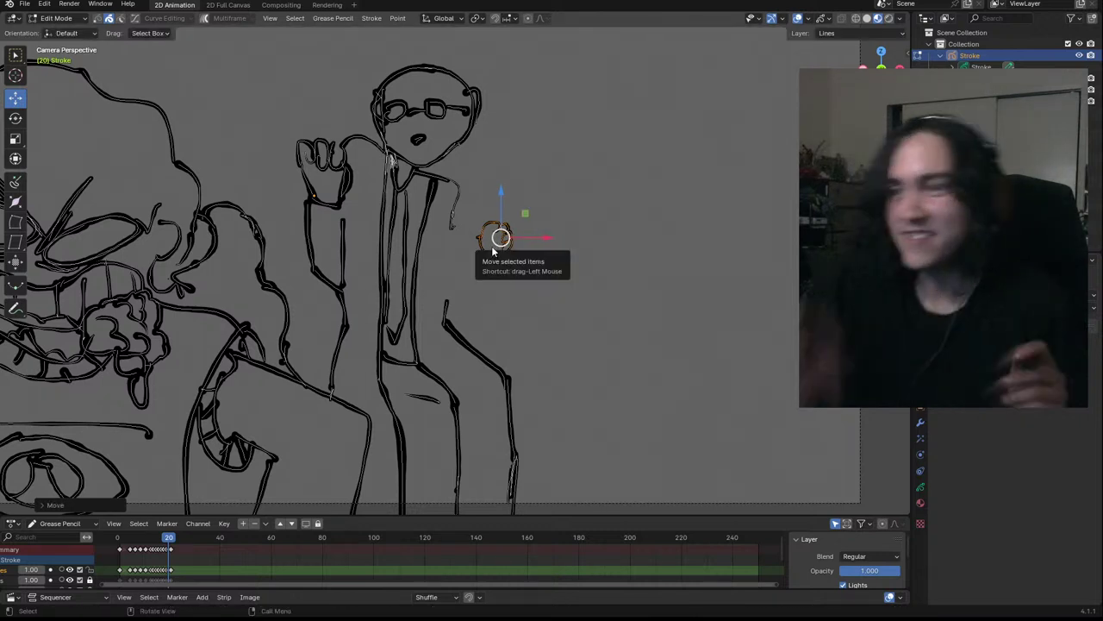
Return to Draw Mode and redraw the forearm as two slanted lines joining the repositioned fist to the jacket's side
click(56, 18)
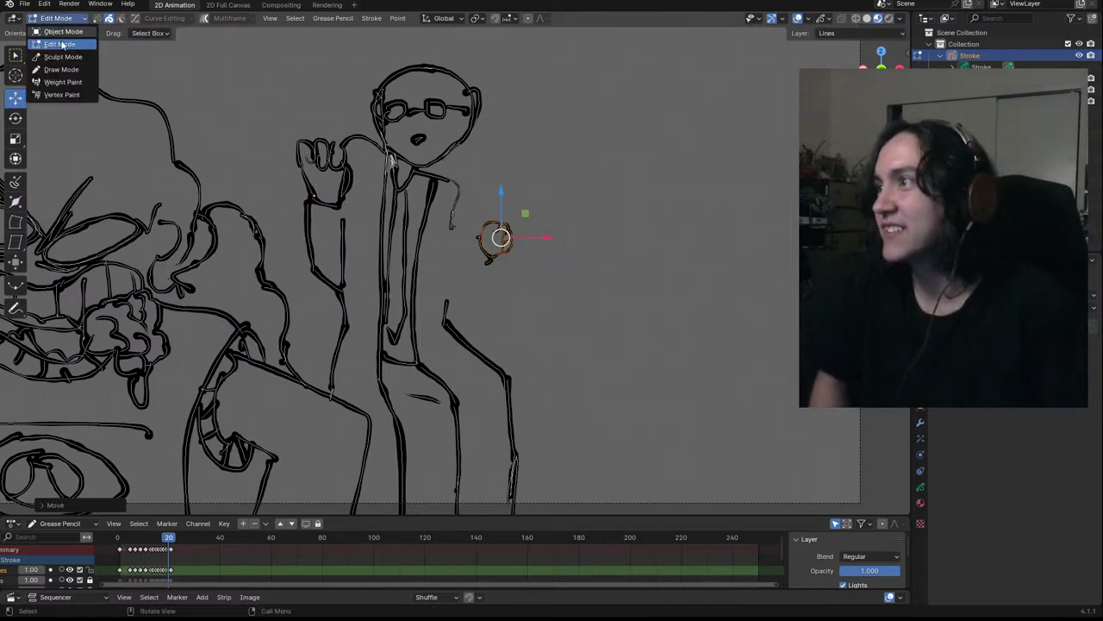
click(58, 70)
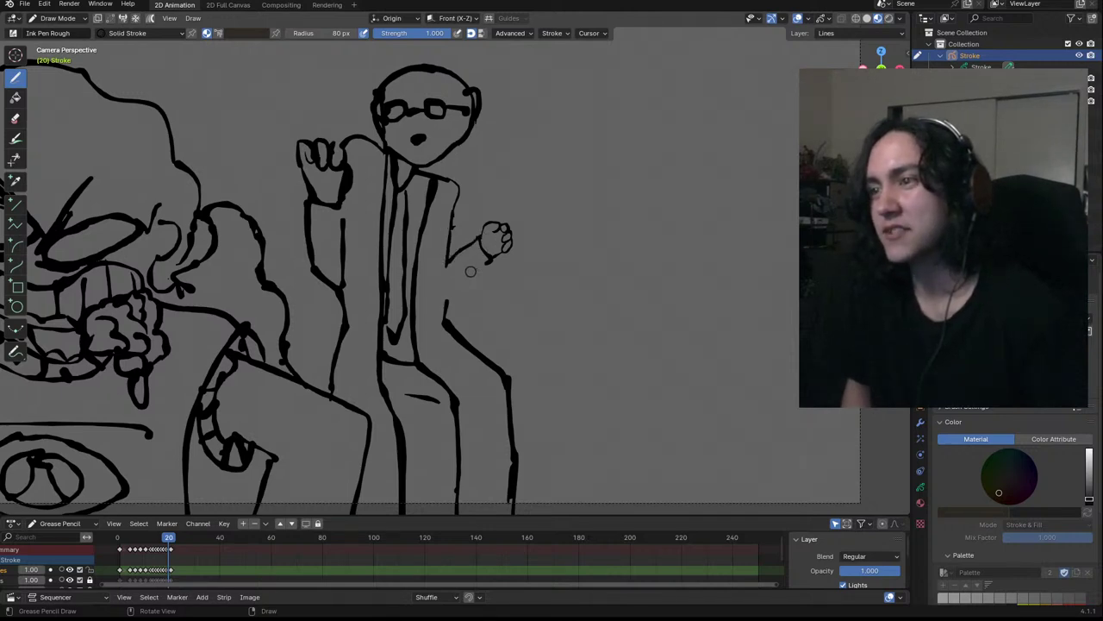
drag(490, 261, 451, 297)
key(ctrl+z)
drag(490, 261, 448, 299)
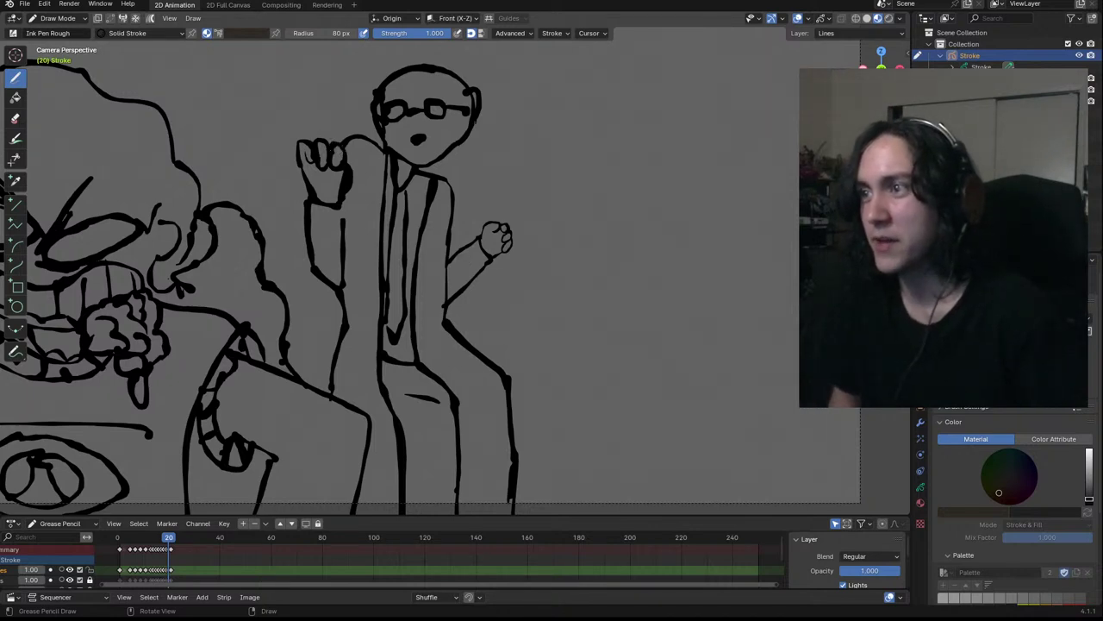
middle_drag(362, 155, 699, 148)
key(KP_0)
shift+middle_drag(522, 236, 712, 254)
scroll(457, 275, down, 4)
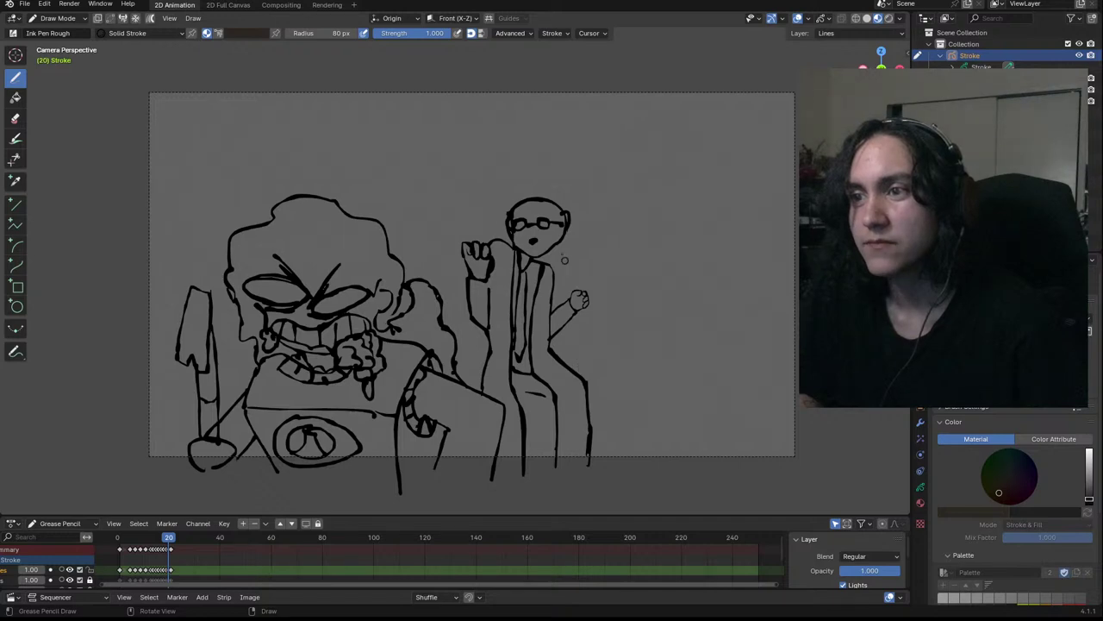
scroll(508, 196, up, 5)
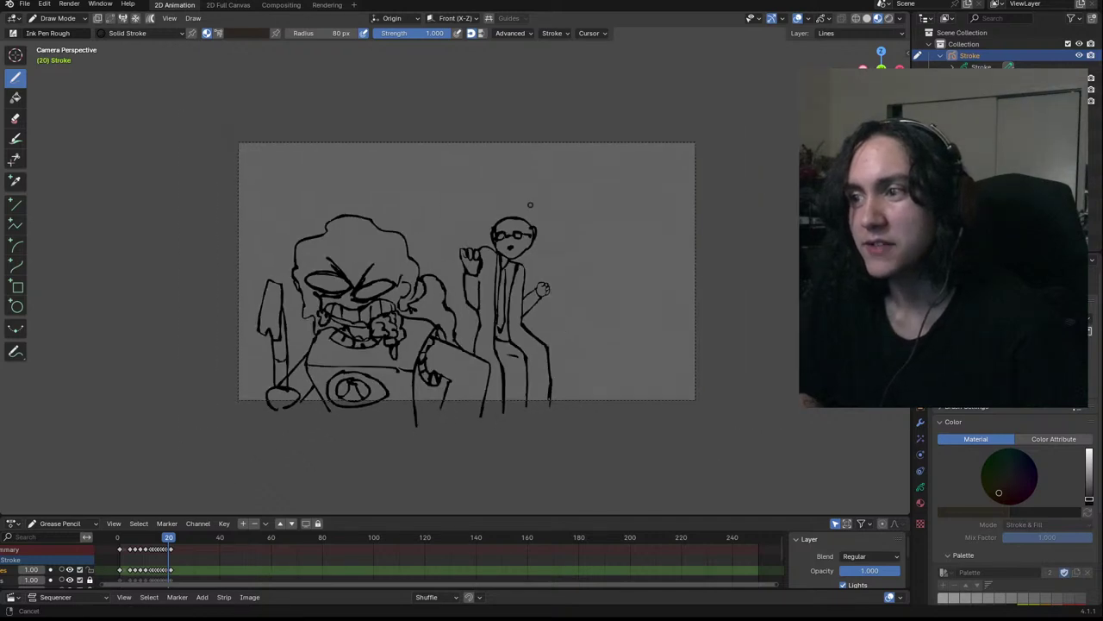
scroll(464, 198, up, 5)
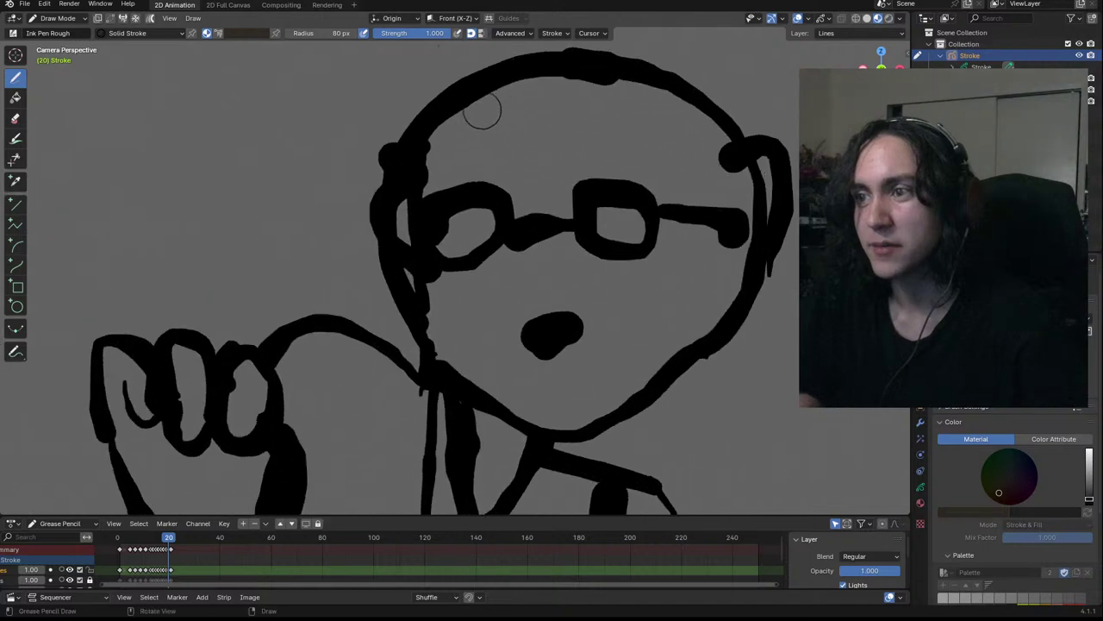
Try drawing a thick black shape spilling from the suited man's mouth across his jaw and shoulder
shift+middle_drag(591, 194, 427, 177)
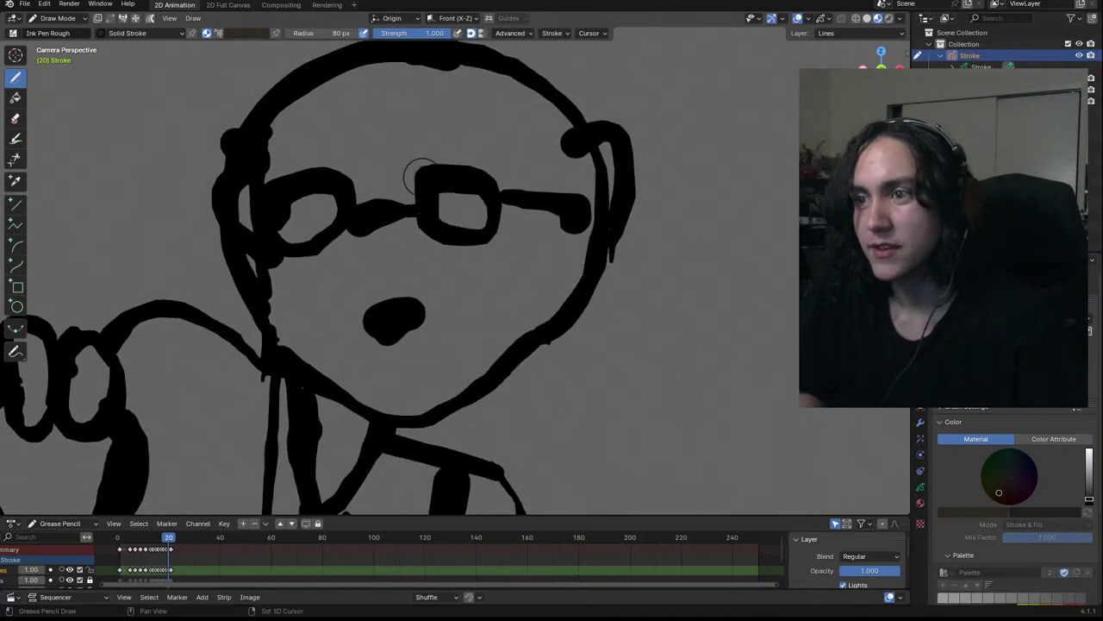
mouse_move(421, 307)
mouse_down()
mouse_move(480, 412)
mouse_move(569, 389)
mouse_move(633, 412)
mouse_move(607, 470)
mouse_move(532, 470)
mouse_move(462, 430)
mouse_move(422, 316)
mouse_up()
mouse_move(442, 366)
mouse_down()
mouse_move(479, 431)
mouse_move(577, 466)
mouse_move(603, 448)
mouse_move(619, 424)
mouse_move(612, 412)
mouse_up()
mouse_move(570, 460)
mouse_down()
mouse_move(517, 435)
mouse_move(586, 405)
mouse_move(573, 427)
mouse_up()
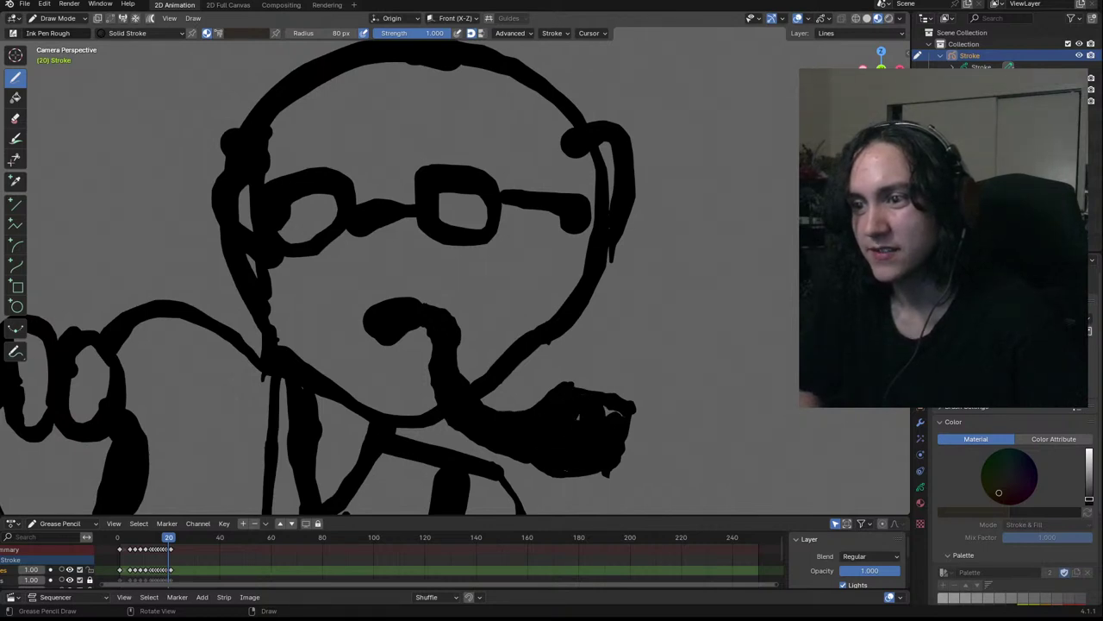
mouse_move(599, 364)
mouse_down()
mouse_move(621, 305)
mouse_move(646, 281)
mouse_up()
mouse_move(498, 206)
ctrl+middle_down()
mouse_move(518, 259)
mouse_move(535, 267)
mouse_move(516, 255)
ctrl+middle_up()
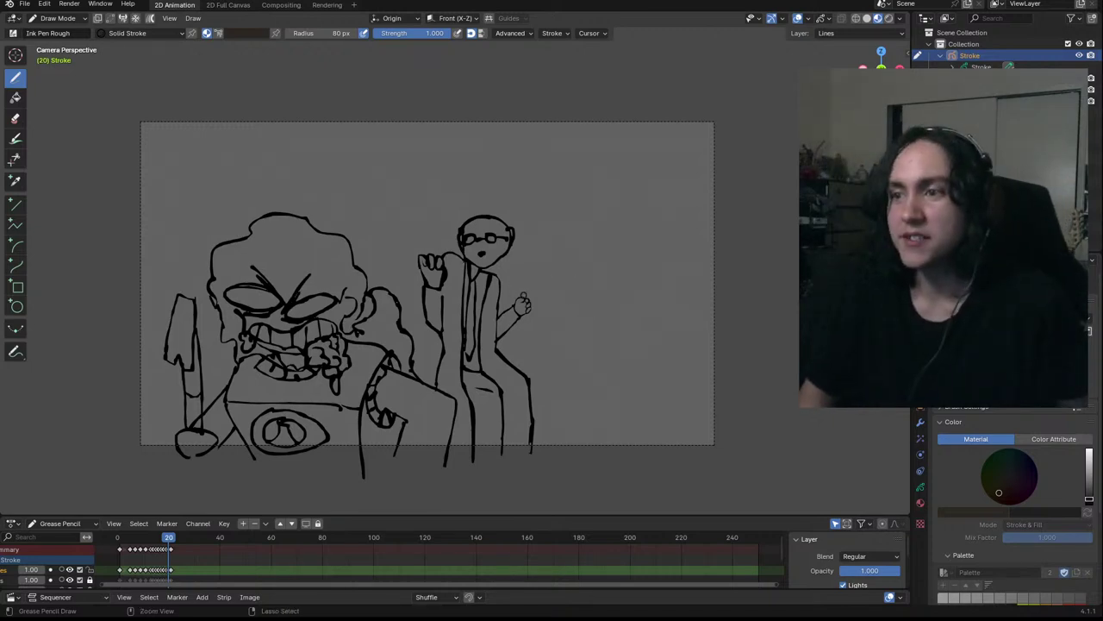
Try a long, gently sloping background line from beside the suited man's elbow past the camera frame's edge
ctrl+middle_drag(524, 291, 552, 202)
mouse_move(656, 208)
shift+middle_down()
mouse_move(479, 199)
mouse_move(375, 138)
shift+middle_up()
shift+middle_drag(484, 243, 473, 269)
shift+middle_drag(471, 276, 468, 231)
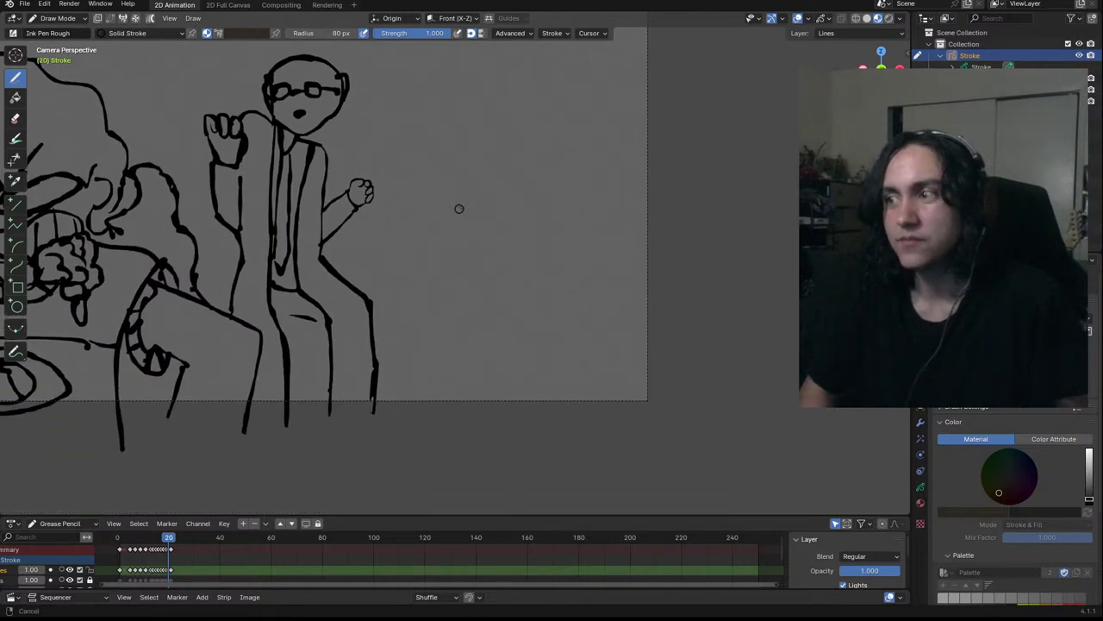
scroll(453, 207, down, 4)
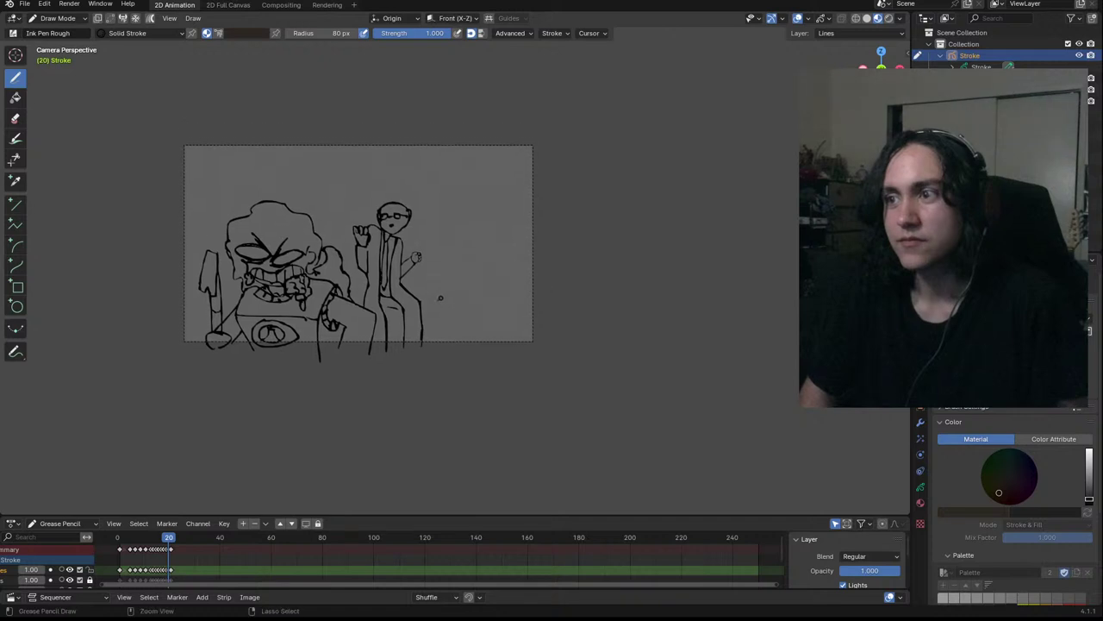
scroll(443, 253, up, 3)
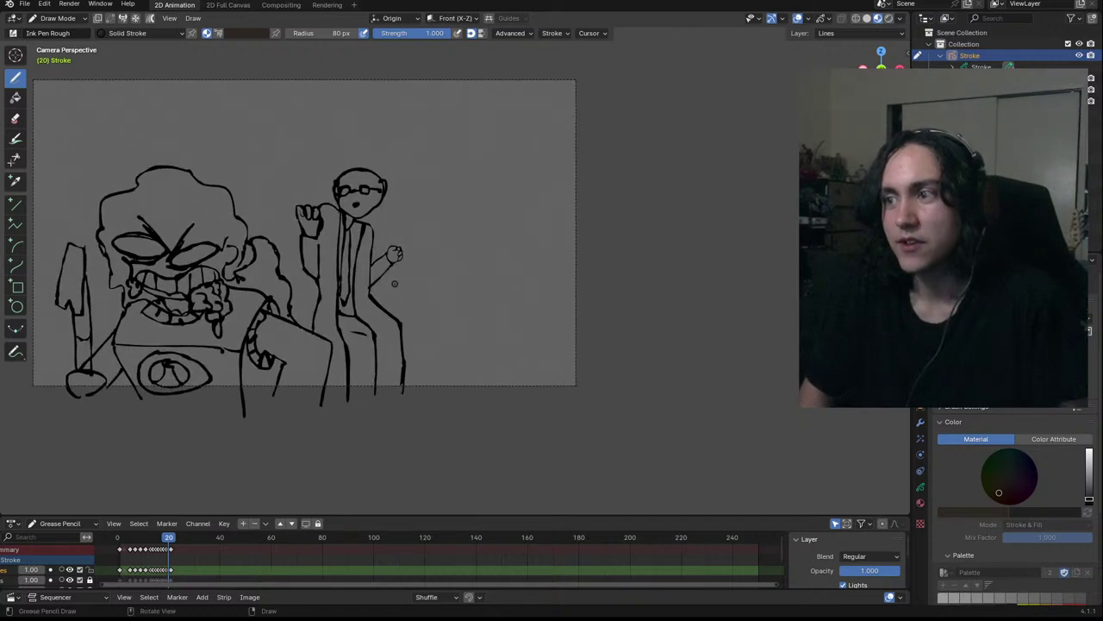
drag(390, 300, 652, 333)
key(ctrl+z)
drag(487, 295, 599, 302)
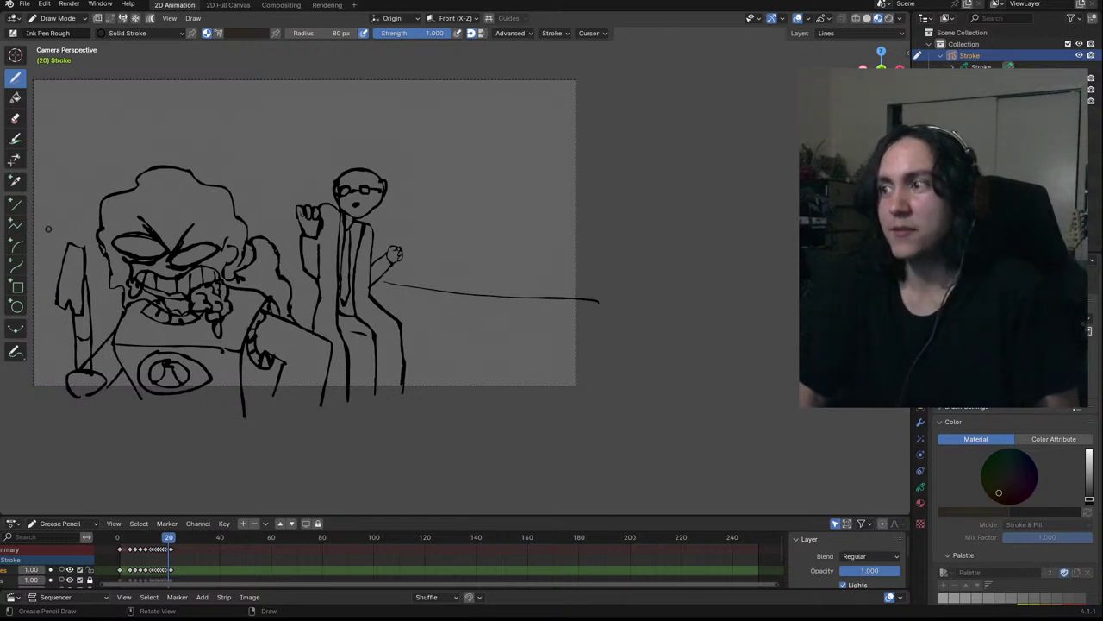
Try a long hill-shaped line behind both characters, and undo it together with the sloping background line
mouse_move(38, 225)
mouse_down()
mouse_move(447, 136)
mouse_move(689, 177)
mouse_up()
key(ctrl+z)
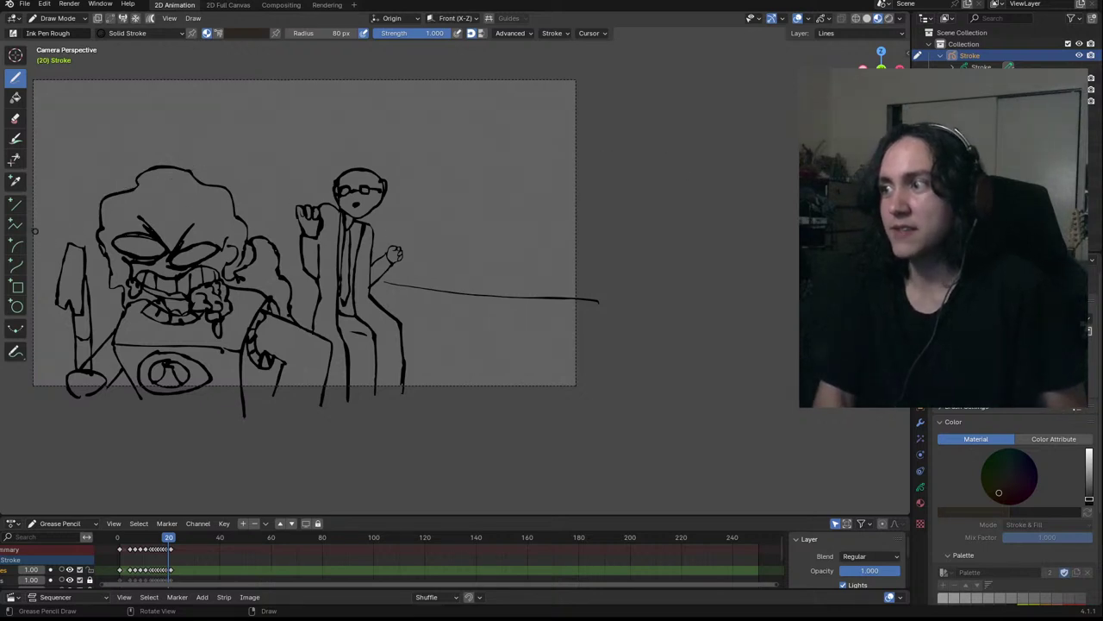
drag(128, 201, 443, 162)
key(ctrl+z)
mouse_move(74, 231)
mouse_down()
mouse_move(335, 198)
mouse_move(557, 226)
mouse_move(588, 248)
mouse_up()
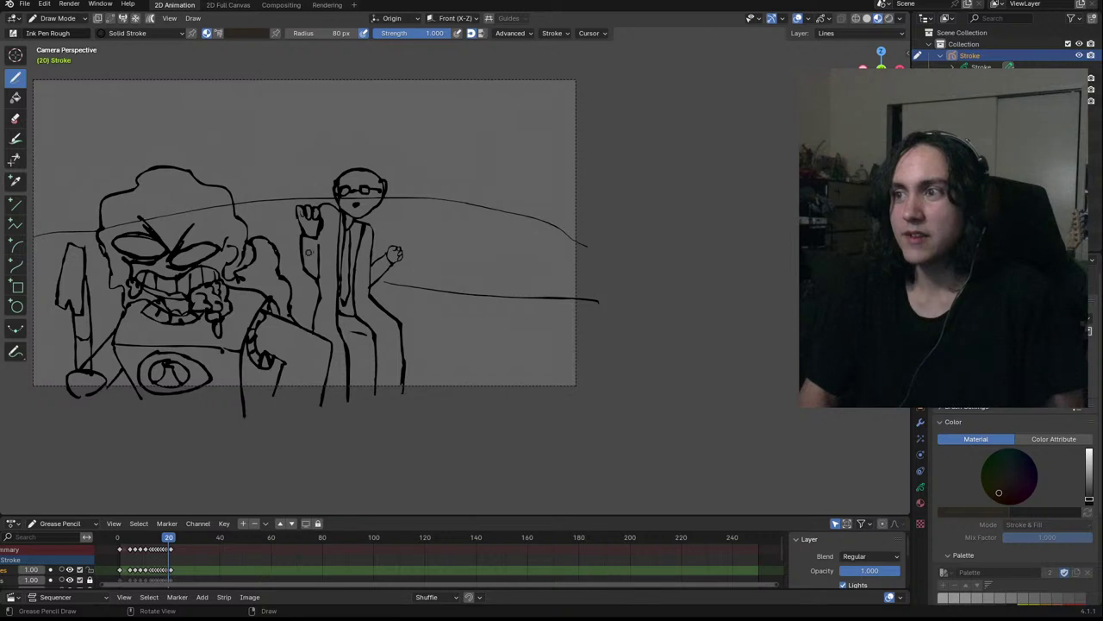
key(ctrl+z)
key(ctrl+z)
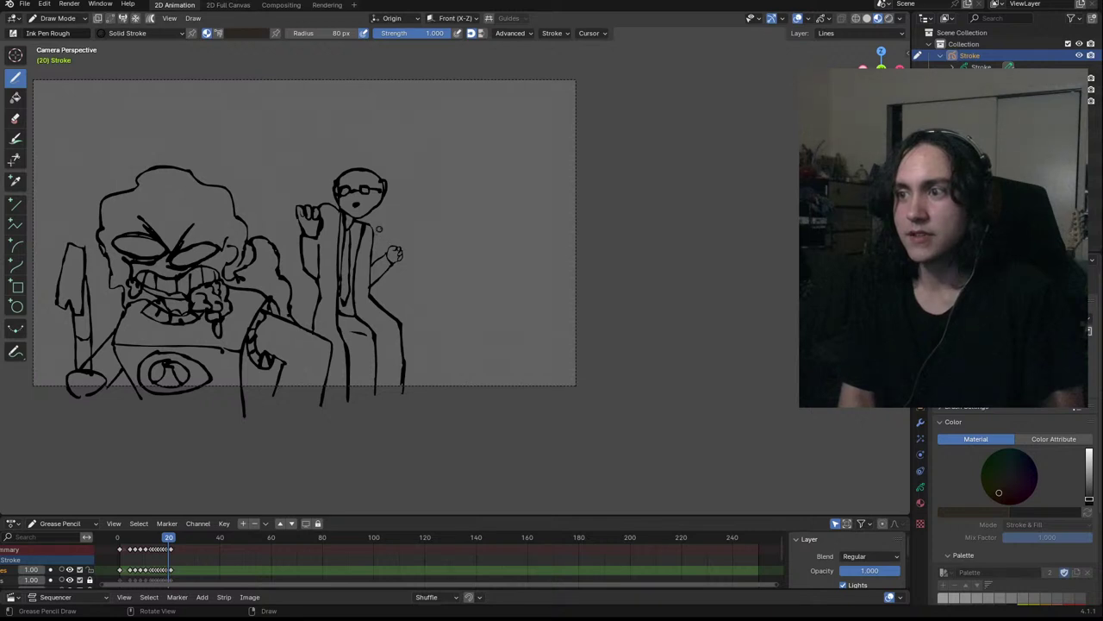
Draw a large four-sided panel outline behind the suited man's head and shoulders, trimming its upper edge to end above his raised hand
mouse_move(382, 226)
mouse_down()
mouse_move(537, 259)
mouse_move(543, 138)
mouse_up()
key(ctrl+z)
drag(536, 254, 560, 162)
drag(500, 120, 279, 106)
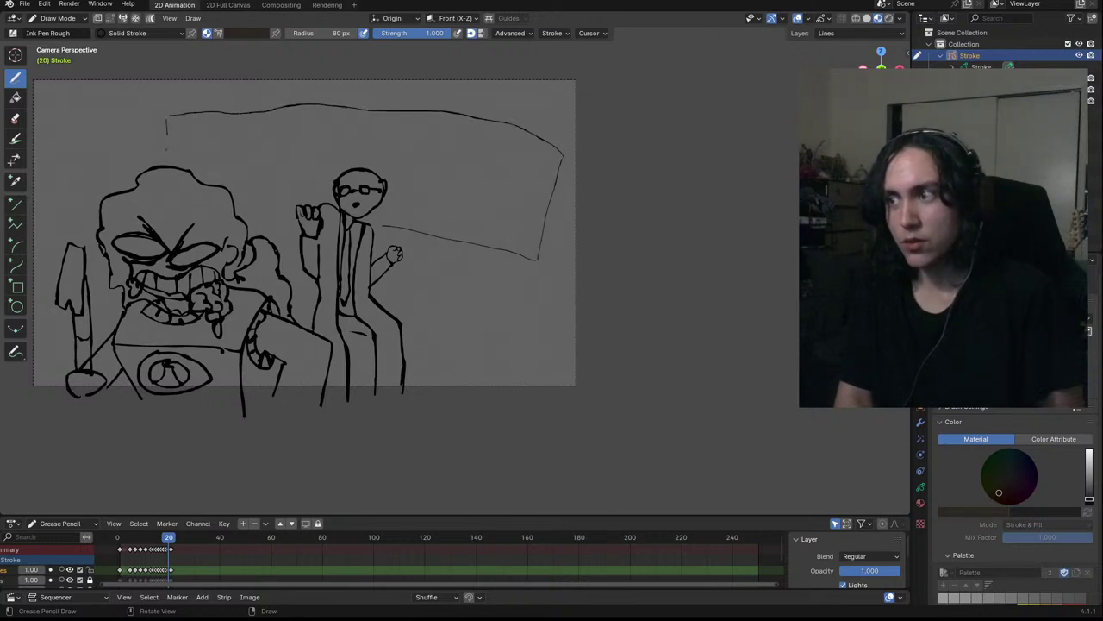
key(ctrl+z)
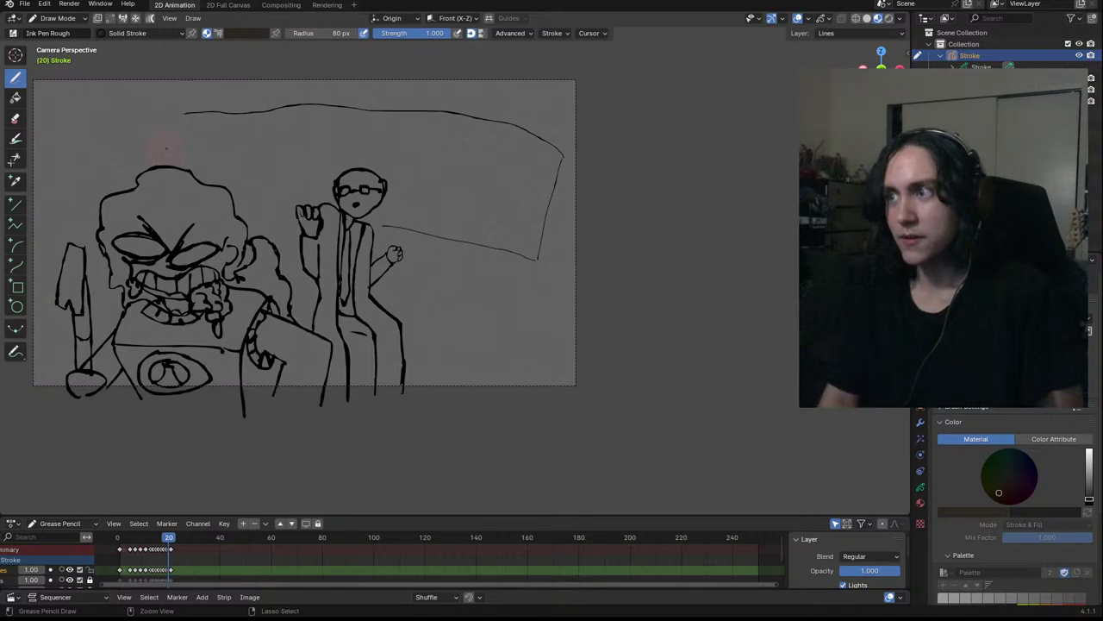
ctrl+drag(183, 112, 247, 109)
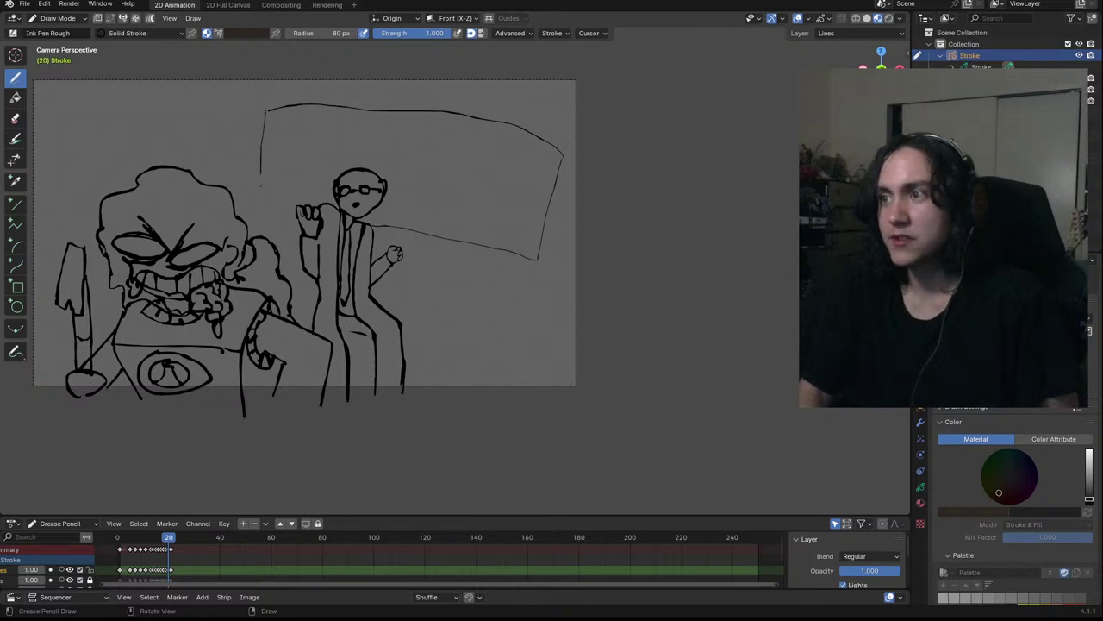
ctrl+drag(293, 235, 266, 116)
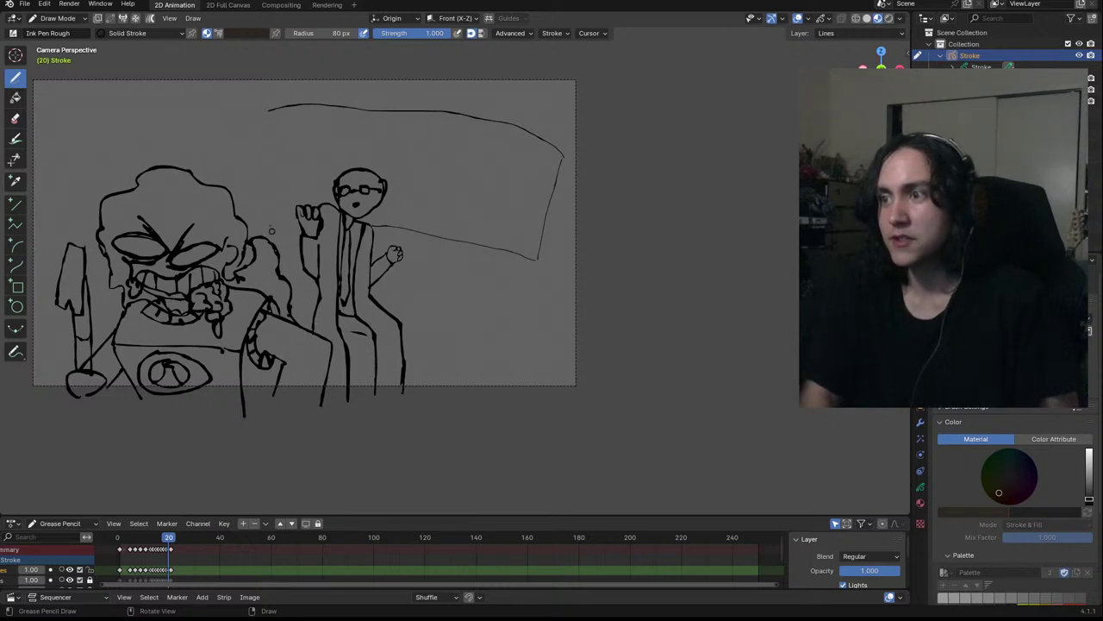
drag(266, 155, 262, 226)
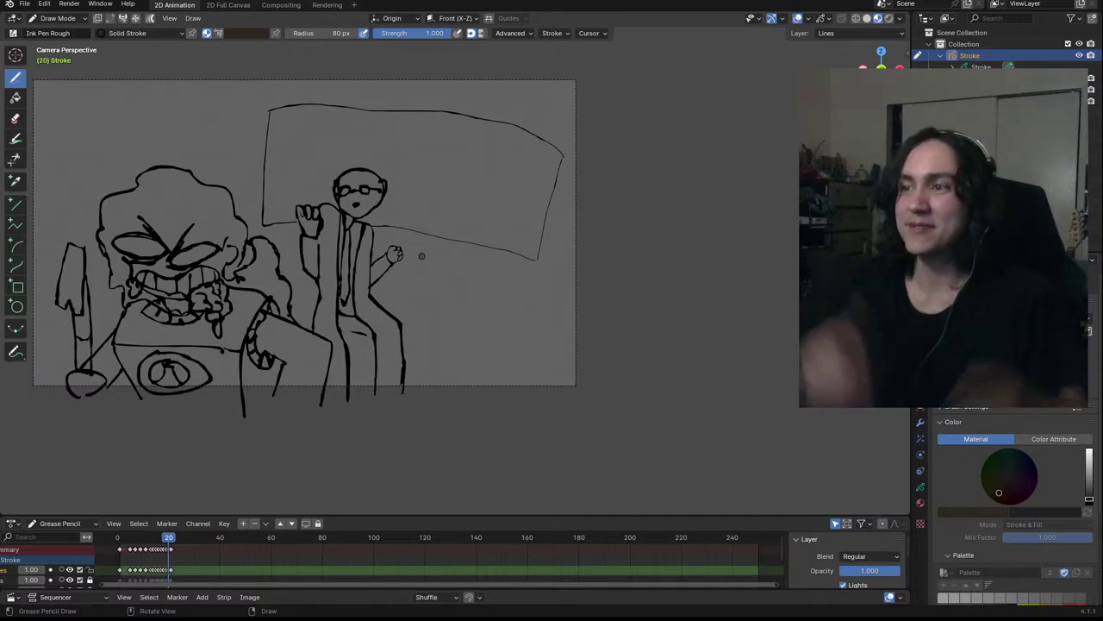
mouse_move(490, 303)
ctrl+middle_down()
mouse_move(595, 259)
mouse_move(577, 268)
ctrl+middle_up()
mouse_move(501, 244)
shift+middle_down()
mouse_move(520, 264)
mouse_move(708, 287)
mouse_move(615, 290)
mouse_move(638, 259)
shift+middle_up()
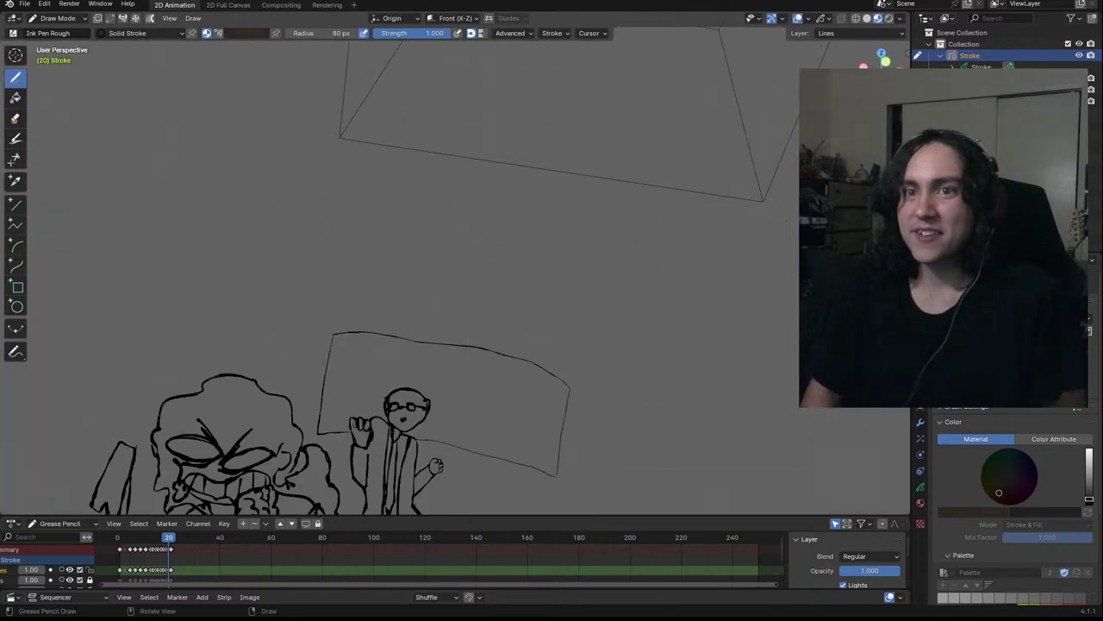
key(KP_0)
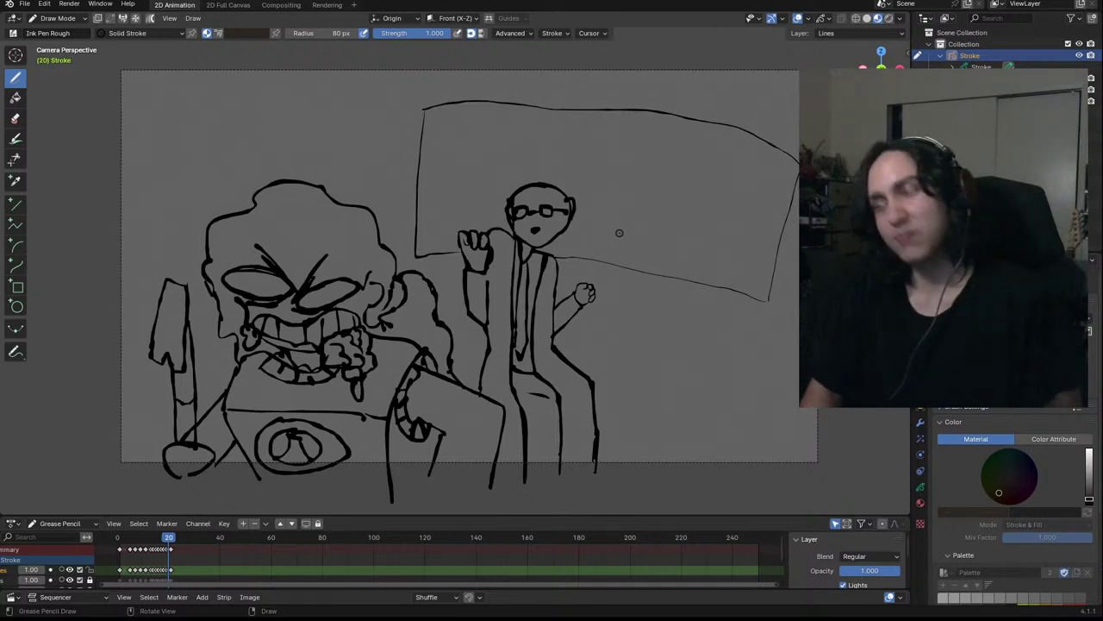
Draw a stepped outline below the background panel, running from the suited man's waist to a short upward edge under the panel's far corner
scroll(612, 225, up, 2)
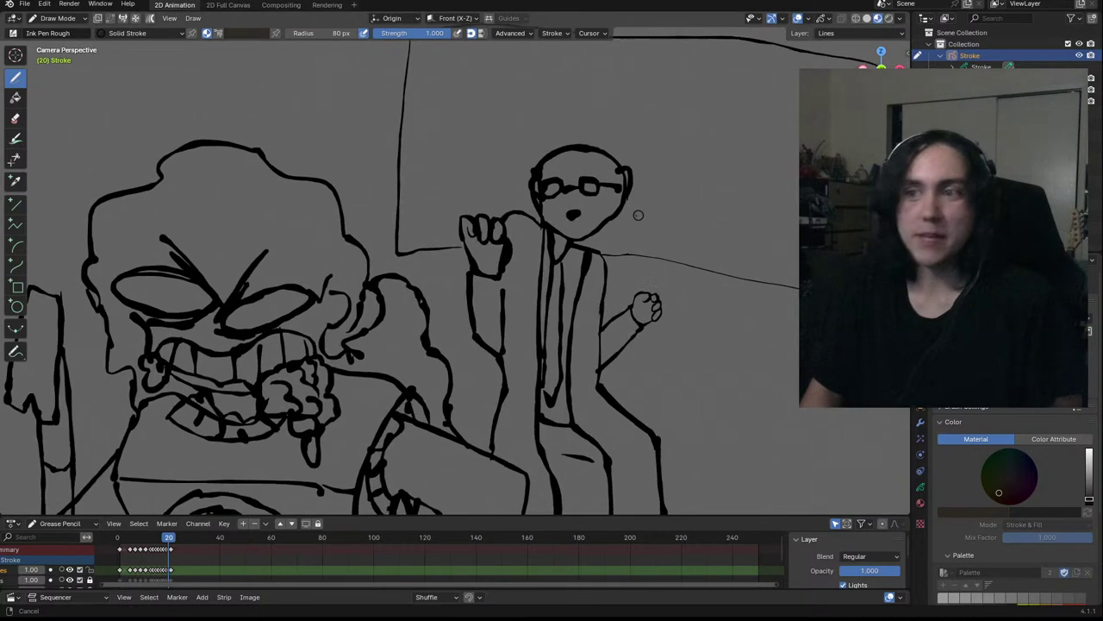
shift+middle_drag(622, 219, 482, 173)
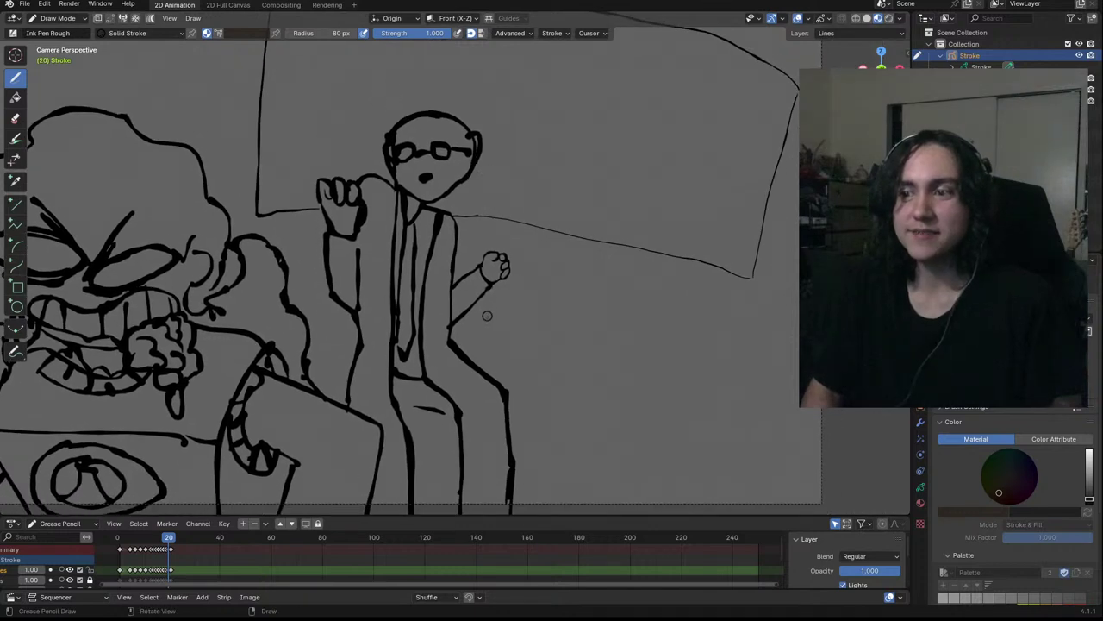
drag(477, 327, 554, 350)
key(ctrl+z)
mouse_move(452, 331)
mouse_down()
mouse_move(517, 342)
mouse_move(569, 310)
mouse_move(768, 384)
mouse_up()
key(ctrl+z)
drag(563, 319, 753, 355)
key(ctrl+z)
mouse_move(558, 317)
mouse_down()
mouse_move(733, 358)
mouse_move(776, 295)
mouse_up()
key(ctrl+z)
drag(730, 361, 751, 311)
Draw the slanted four-sided top face of a tall box above the large character's head, meeting the background panel's upper corner
ctrl+middle_drag(328, 289, 371, 268)
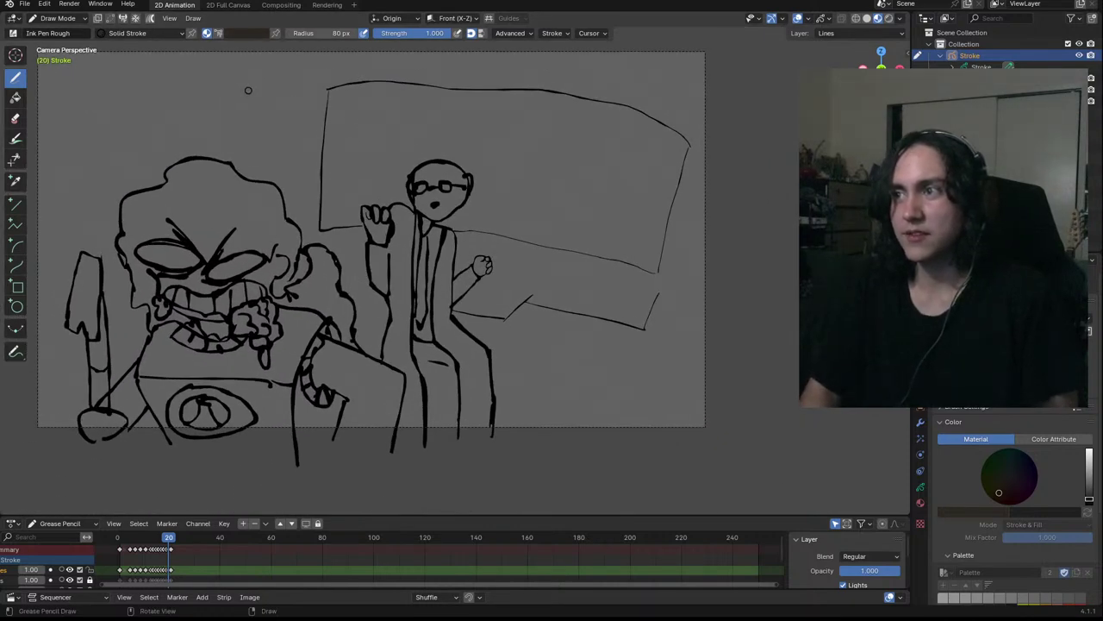
drag(268, 119, 302, 118)
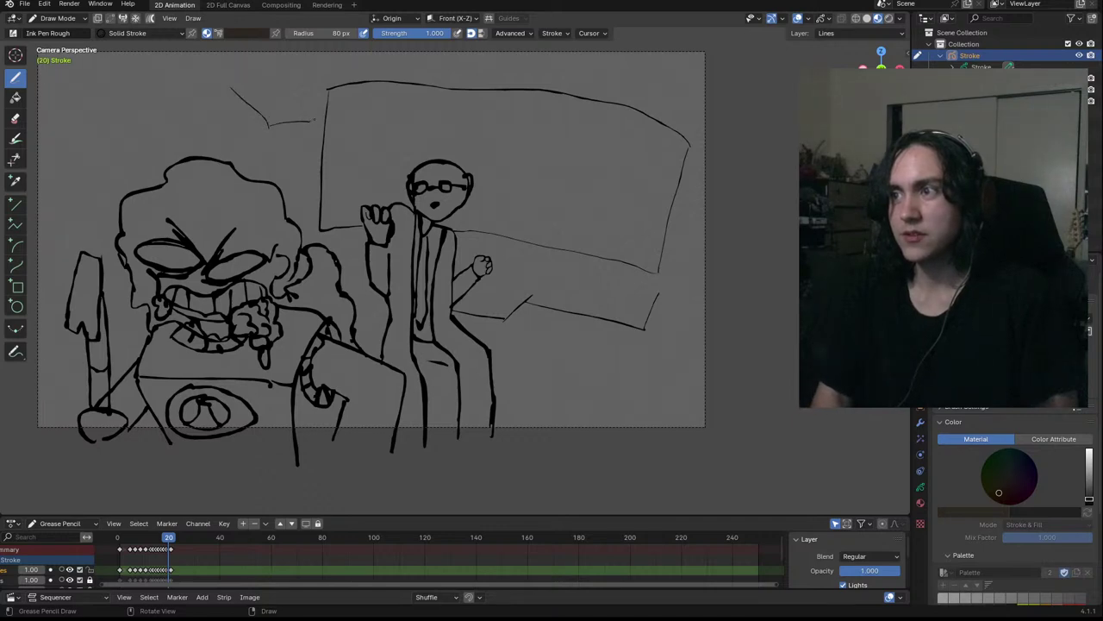
mouse_move(343, 111)
mouse_down()
mouse_move(303, 60)
mouse_move(345, 109)
mouse_up()
key(ctrl+z)
drag(300, 65, 232, 76)
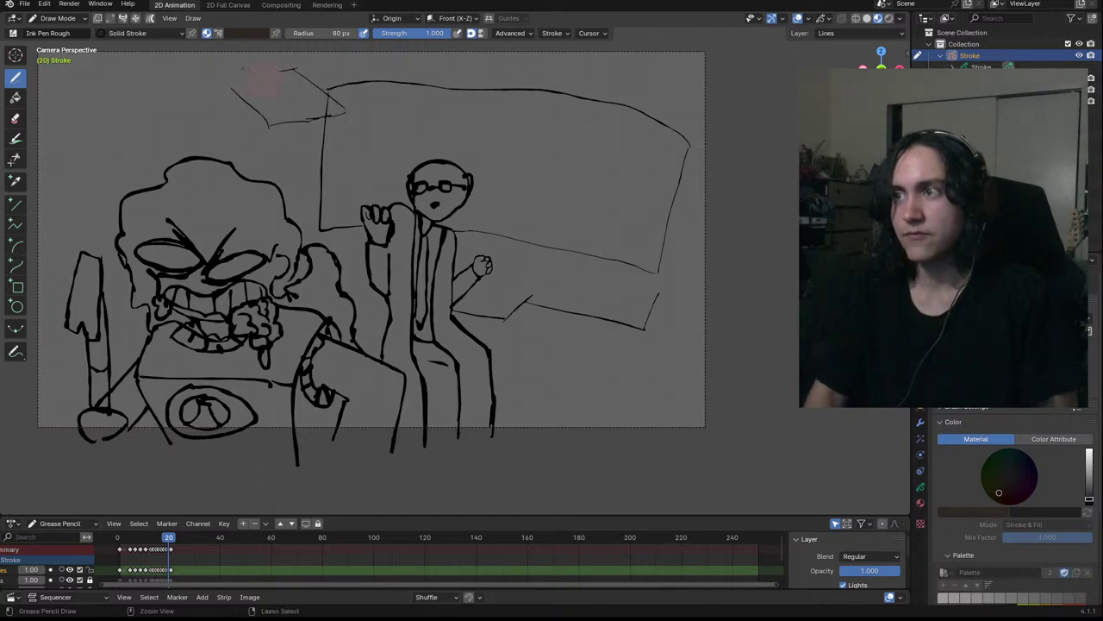
drag(233, 86, 306, 89)
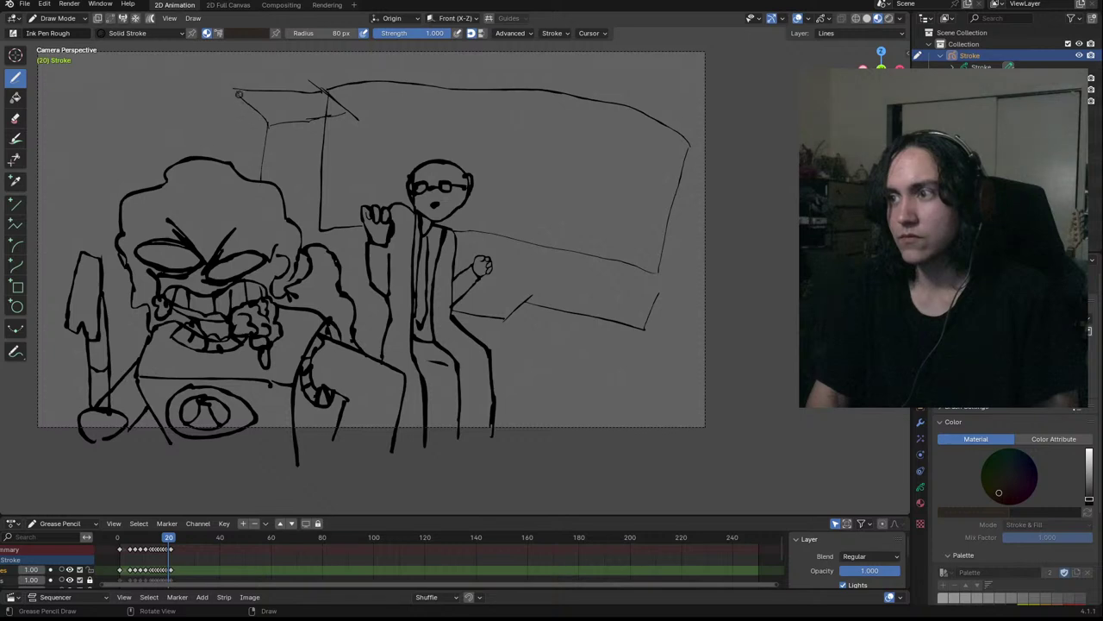
Draw the tall box's vertical edges down behind the large character and erase the panel line crossing its front
drag(230, 89, 227, 151)
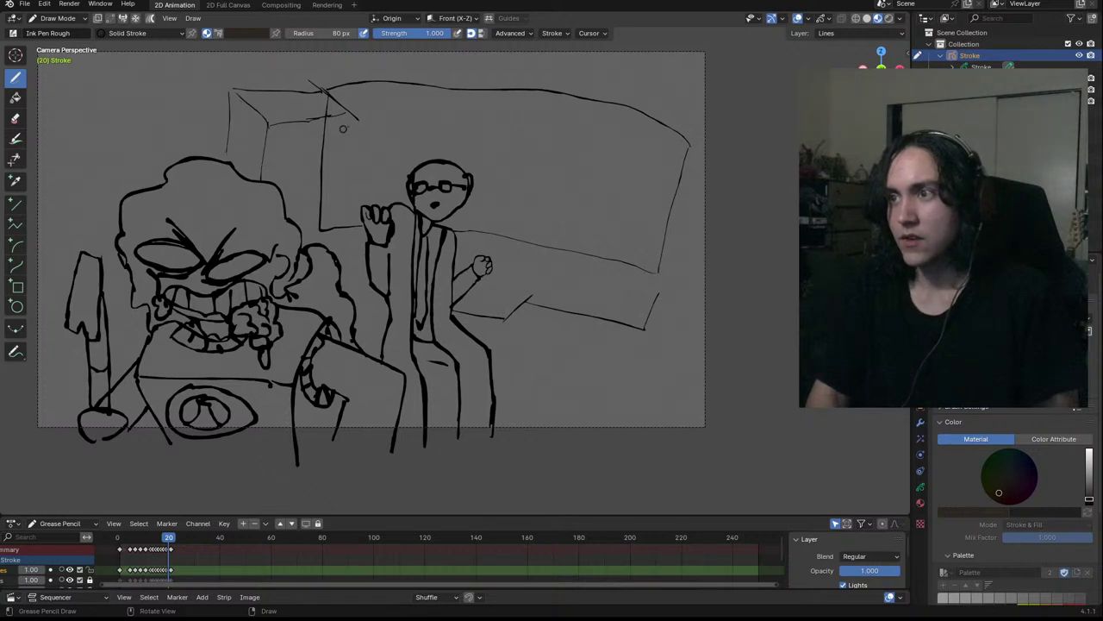
drag(350, 120, 324, 170)
key(ctrl+z)
drag(353, 122, 344, 250)
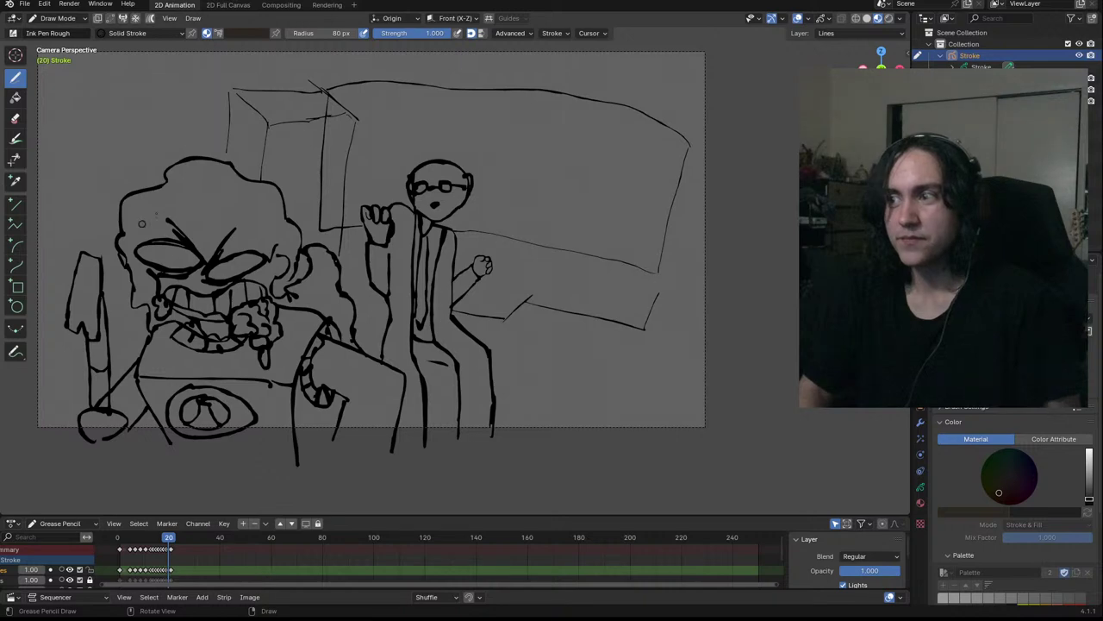
ctrl+drag(325, 136, 323, 149)
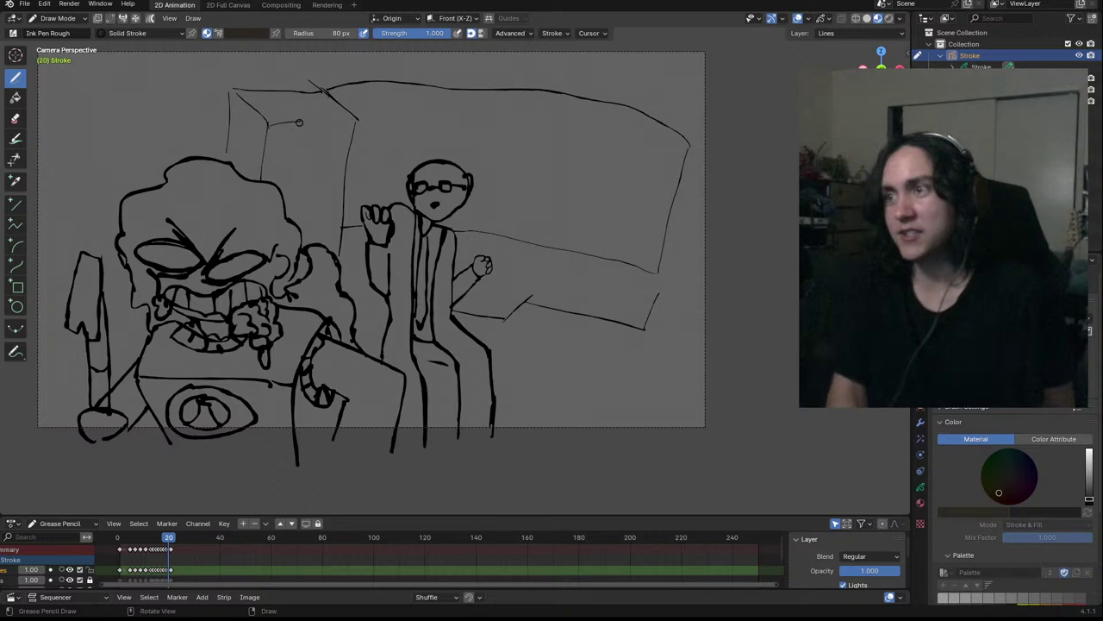
Redraw the tall box's front upper edge and add a vertical edge below the stepped outline's inner corner beside the suited man
mouse_move(298, 120)
mouse_down()
mouse_move(361, 126)
mouse_move(303, 119)
mouse_move(350, 123)
mouse_move(336, 121)
mouse_up()
key(ctrl+z)
key(ctrl+z)
key(ctrl+z)
key(ctrl+z)
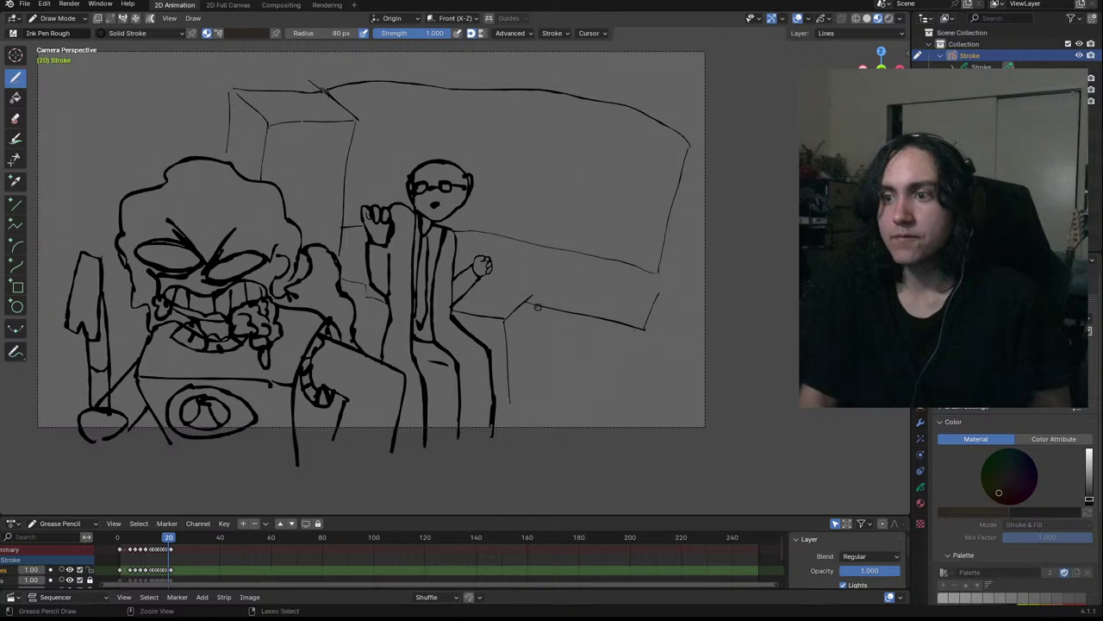
Shorten the stepped outline's long edge and the background panel, closing the panel's far end with a straight vertical line
drag(524, 302, 638, 325)
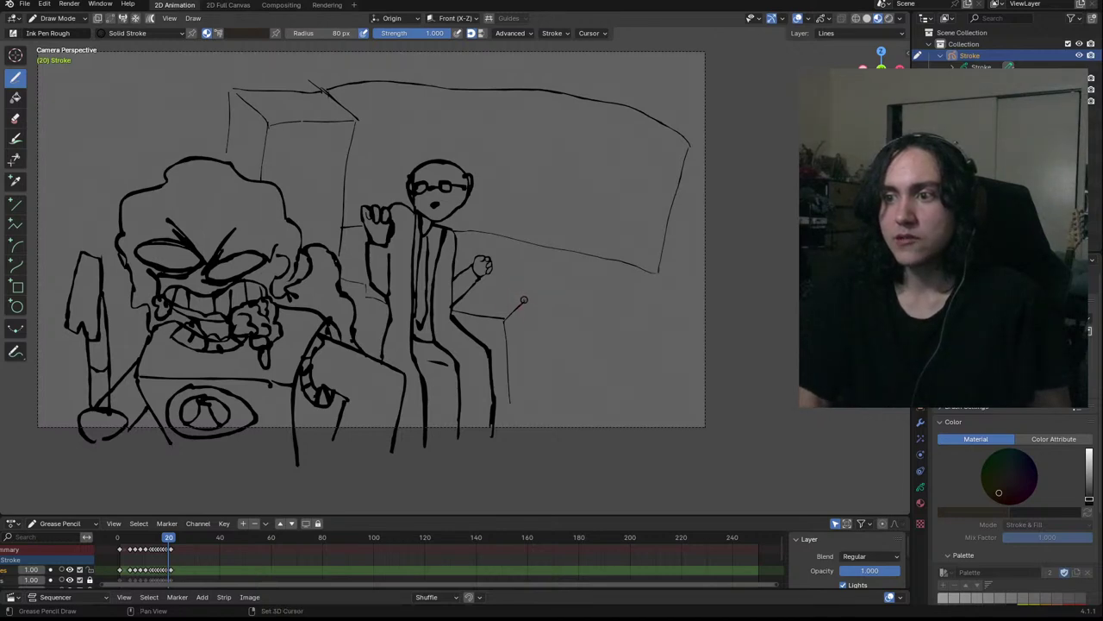
key(ctrl+z)
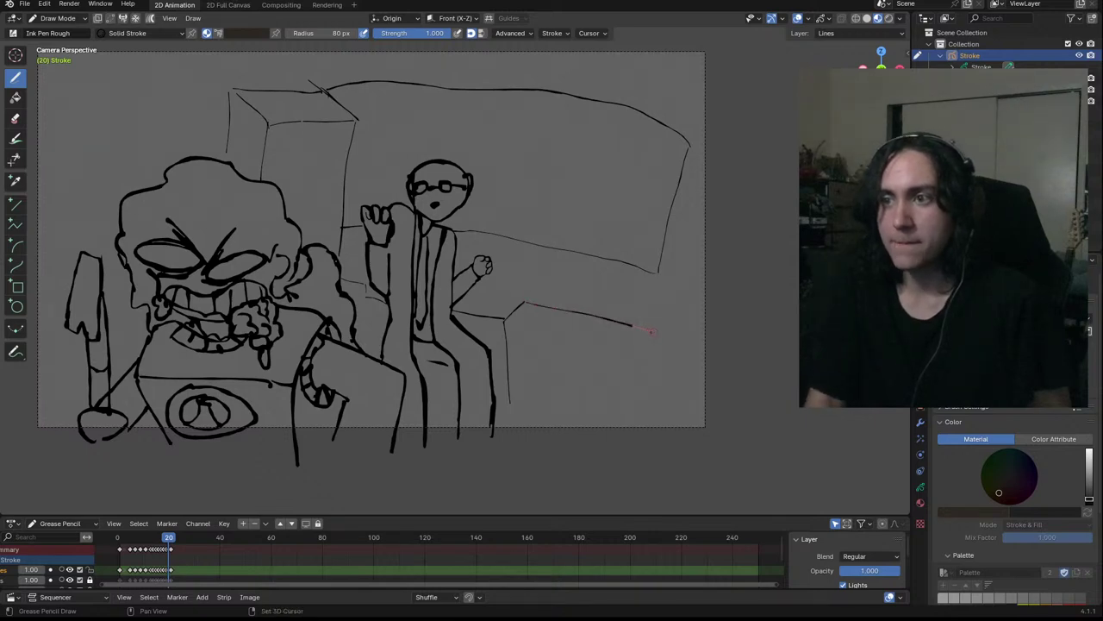
ctrl+drag(510, 106, 578, 96)
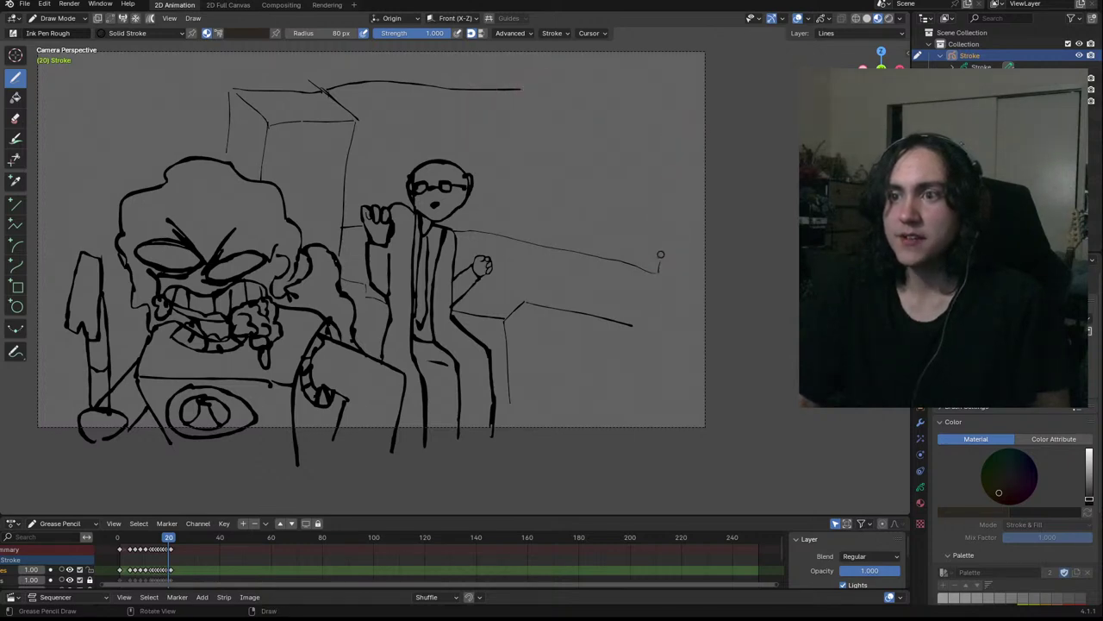
shift+drag(655, 261, 656, 151)
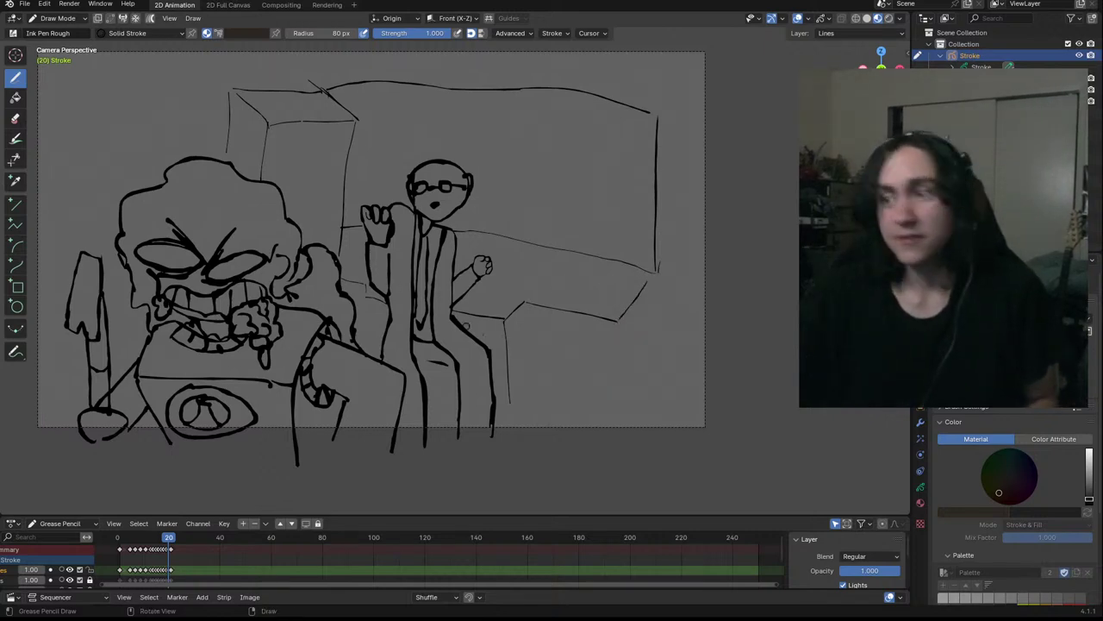
Draw the vertical and slanted lower edges that give the two end faces of the stepped bench depth
drag(365, 309, 372, 347)
drag(614, 337, 618, 382)
key(ctrl+z)
drag(617, 328, 618, 344)
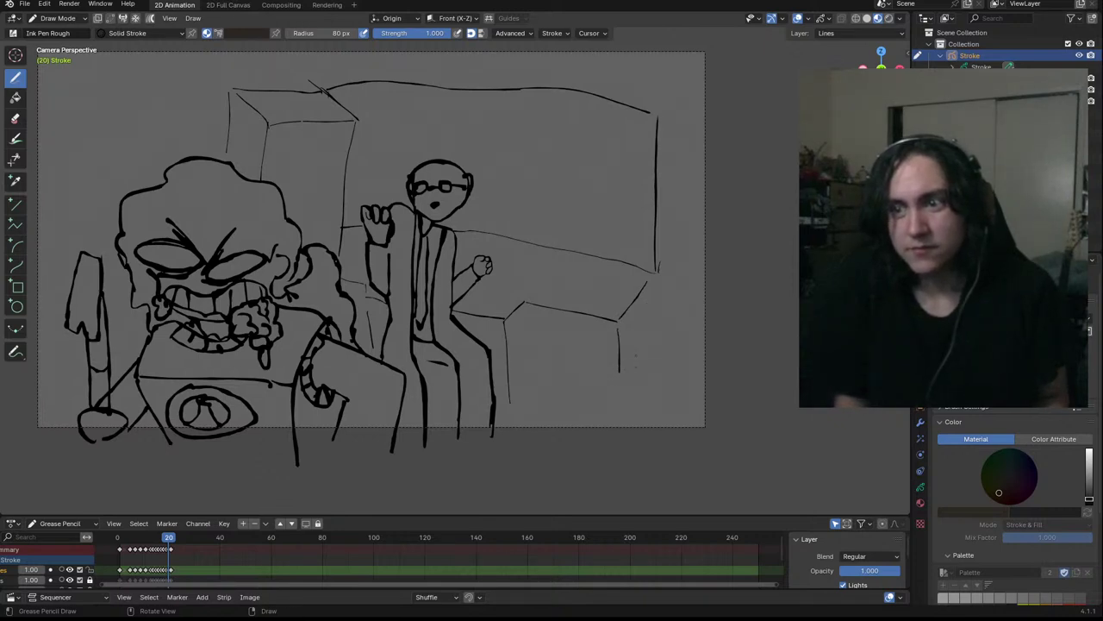
key(ctrl+z)
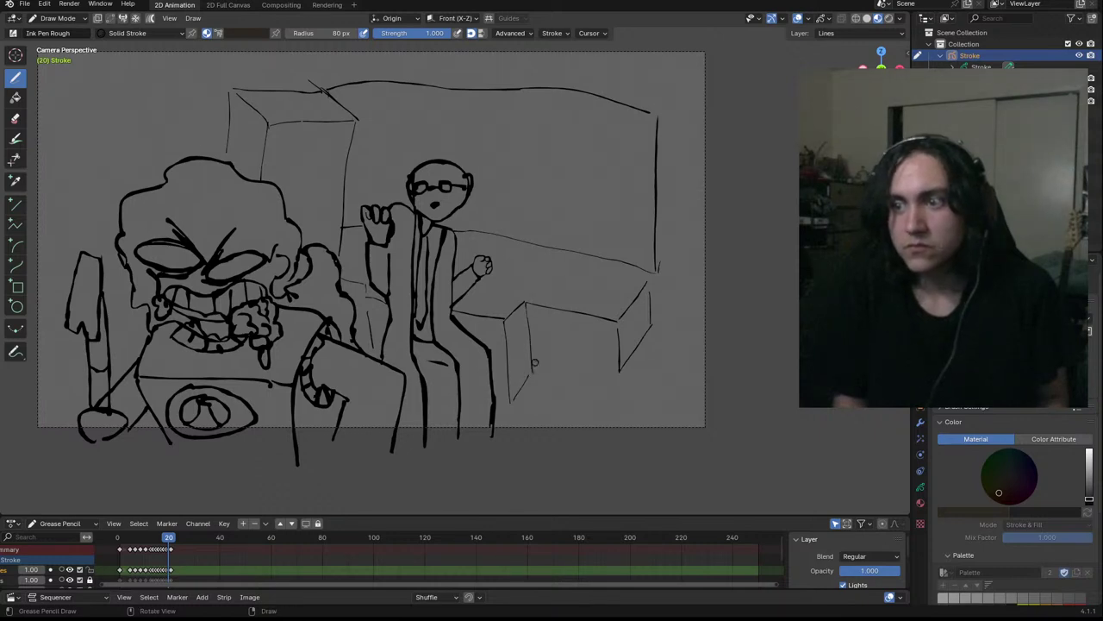
drag(528, 304, 526, 338)
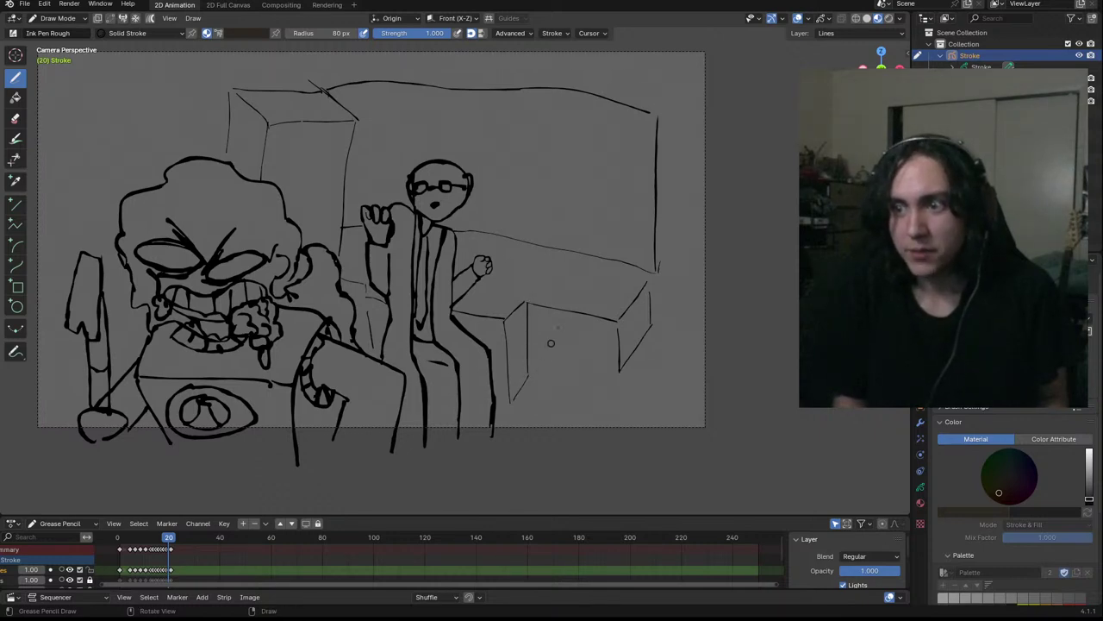
Draw the bench's long lower edge between its two end faces and clean up the near face's lower corner
scroll(600, 239, up, 4)
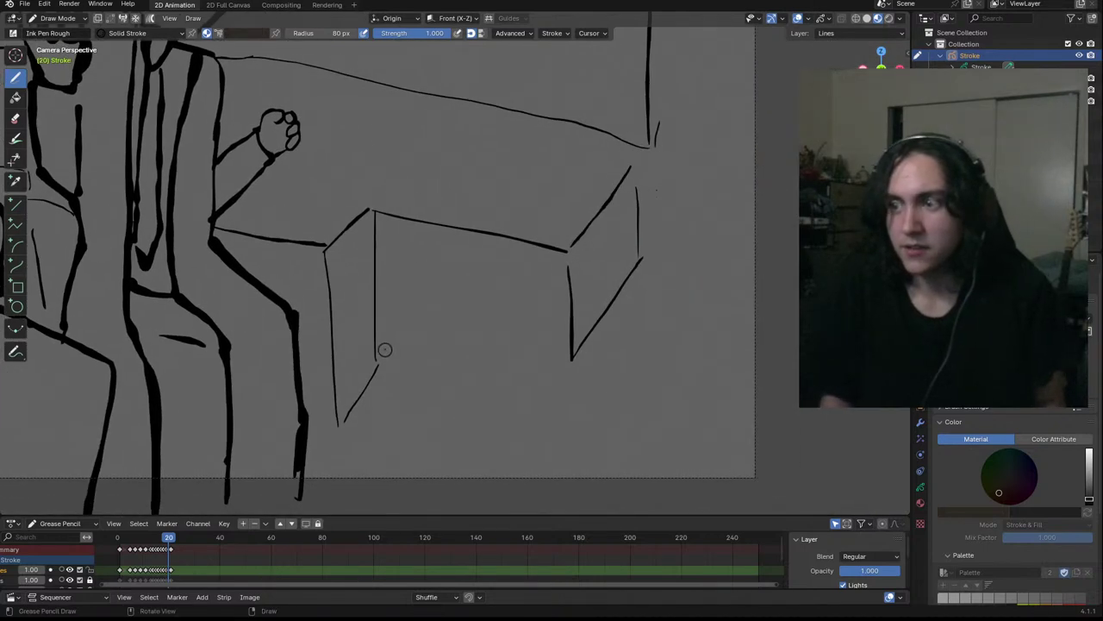
drag(376, 342, 552, 364)
key(ctrl+z)
drag(376, 342, 571, 358)
scroll(455, 274, up, 1)
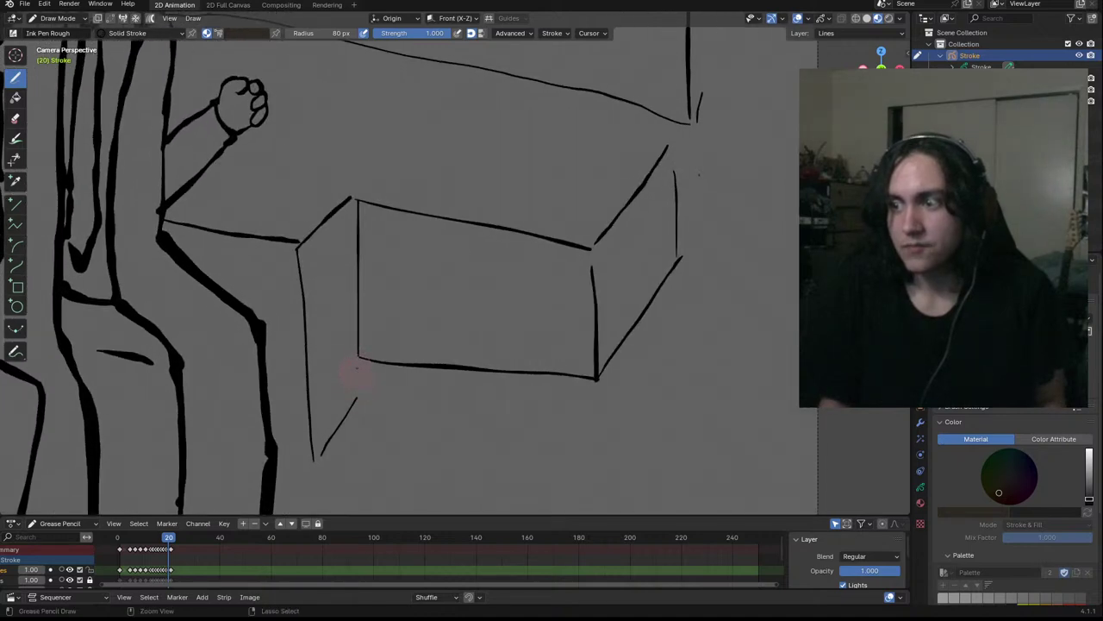
key(ctrl+z)
drag(321, 456, 362, 387)
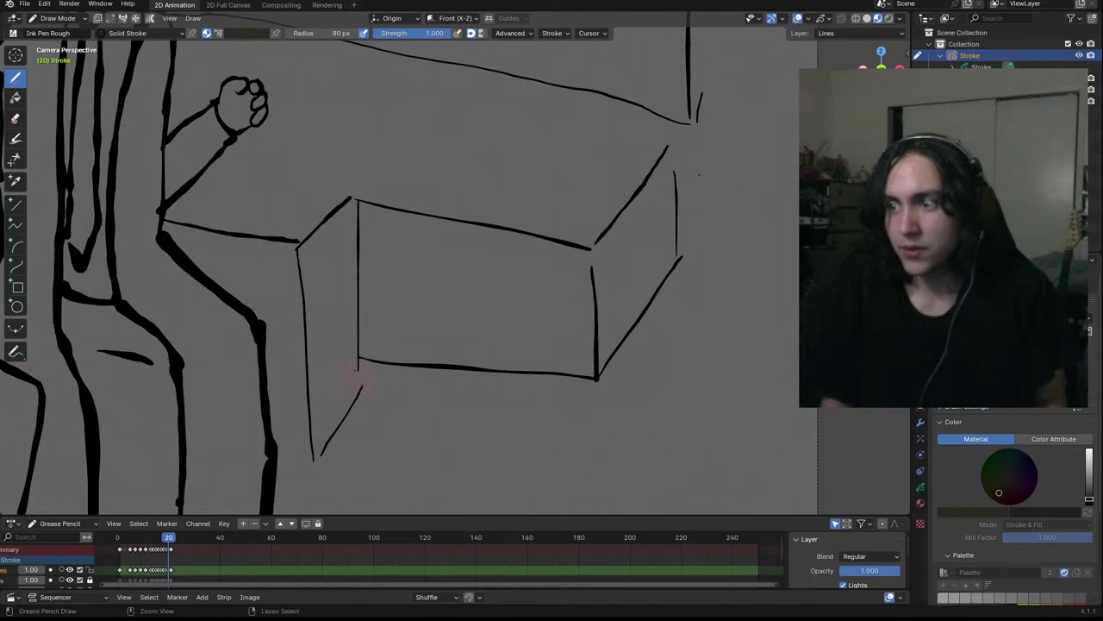
key(ctrl+z)
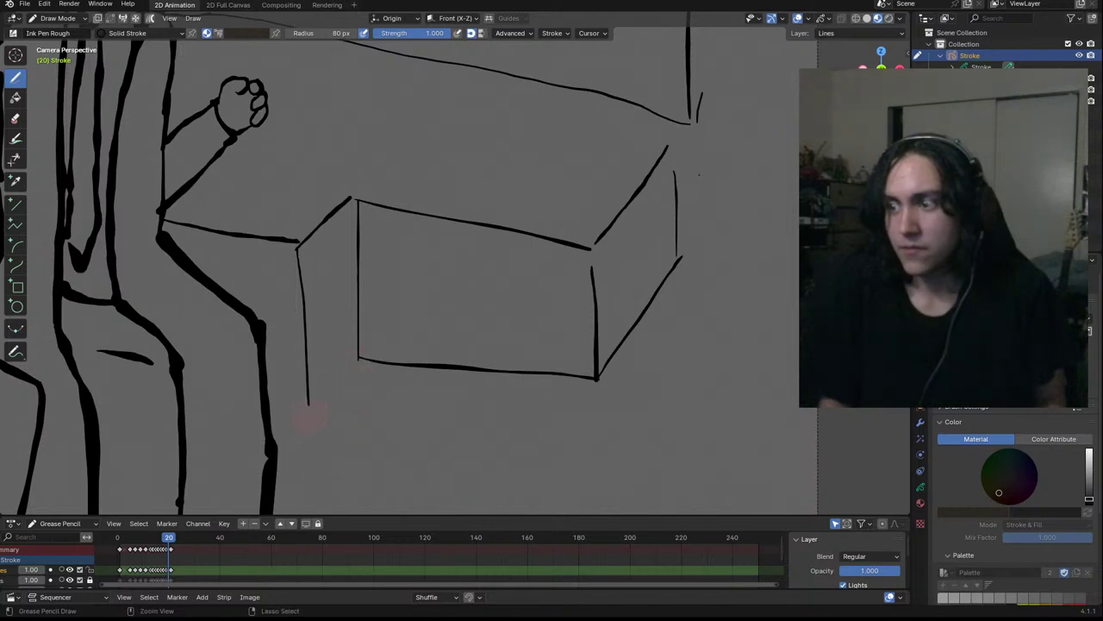
drag(343, 380, 318, 417)
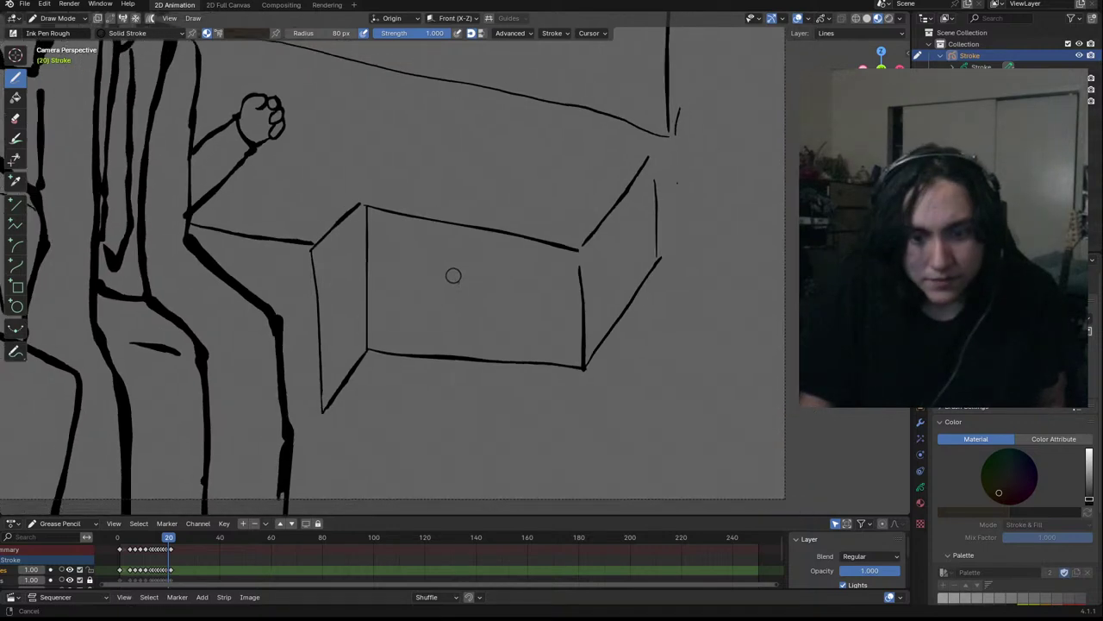
mouse_move(463, 266)
shift+middle_down()
mouse_move(546, 296)
mouse_move(576, 278)
shift+middle_up()
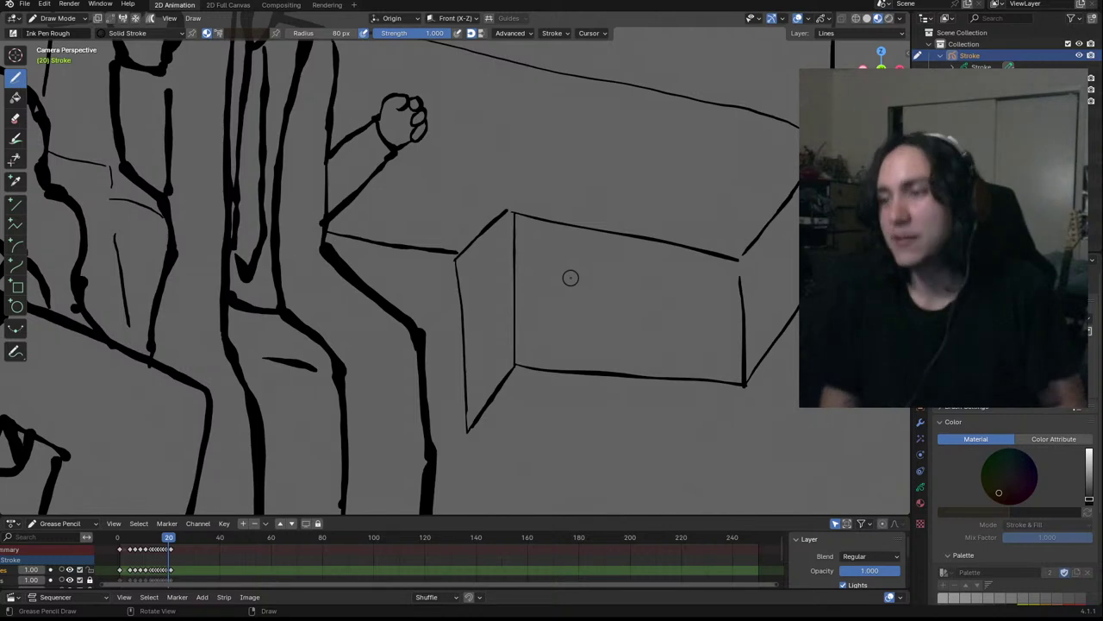
drag(431, 435, 464, 436)
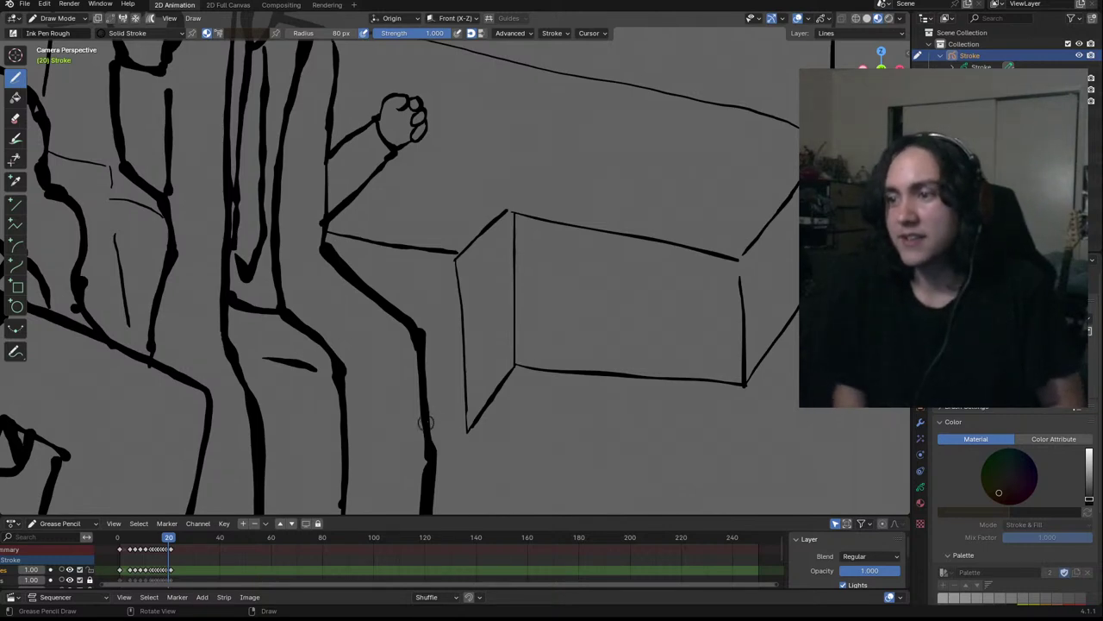
Draw a curved, pointed beak shape inside the background panel, between the suited man's head and the panel's far end
mouse_move(381, 292)
ctrl+middle_down()
mouse_move(389, 338)
mouse_move(559, 395)
mouse_move(671, 425)
mouse_move(799, 411)
ctrl+middle_up()
mouse_move(482, 310)
ctrl+middle_down()
mouse_move(492, 276)
mouse_move(480, 253)
mouse_move(505, 277)
ctrl+middle_up()
shift+middle_drag(574, 209, 557, 271)
mouse_move(675, 285)
shift+middle_down()
mouse_move(478, 202)
mouse_move(532, 244)
shift+middle_up()
mouse_move(618, 249)
shift+middle_down()
mouse_move(350, 154)
mouse_move(511, 95)
shift+middle_up()
mouse_move(634, 140)
ctrl+middle_down()
mouse_move(589, 165)
mouse_move(646, 137)
ctrl+middle_up()
mouse_move(662, 151)
shift+middle_down()
mouse_move(633, 154)
mouse_move(470, 244)
mouse_move(509, 217)
shift+middle_up()
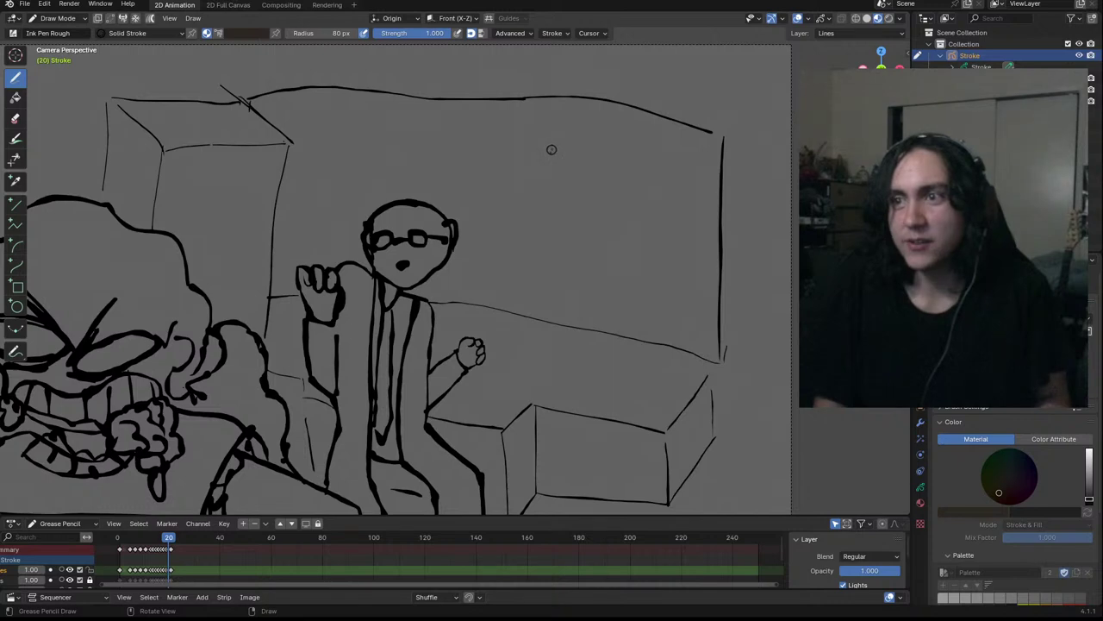
mouse_move(580, 132)
mouse_down()
mouse_move(599, 132)
mouse_move(515, 151)
mouse_up()
key(ctrl+z)
mouse_move(604, 128)
mouse_down()
mouse_move(552, 149)
mouse_move(520, 196)
mouse_move(583, 161)
mouse_up()
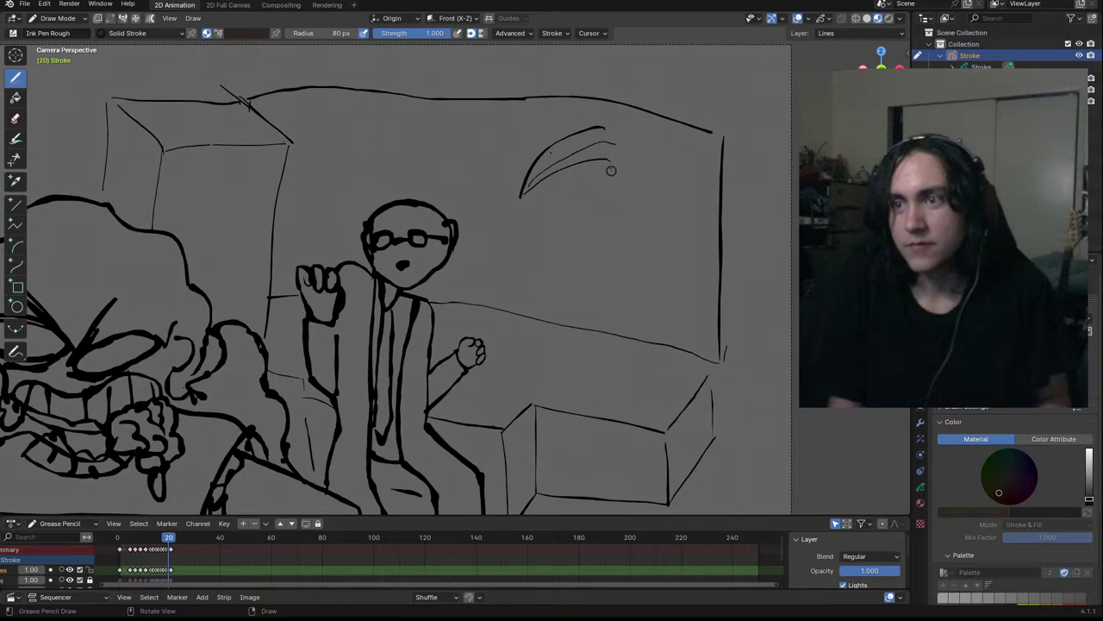
Draw the creature's oval eye with a pupil beside the beak, and jagged rib-like shapes with a rounded base below it
mouse_move(602, 175)
mouse_down()
mouse_move(631, 175)
mouse_move(608, 172)
mouse_up()
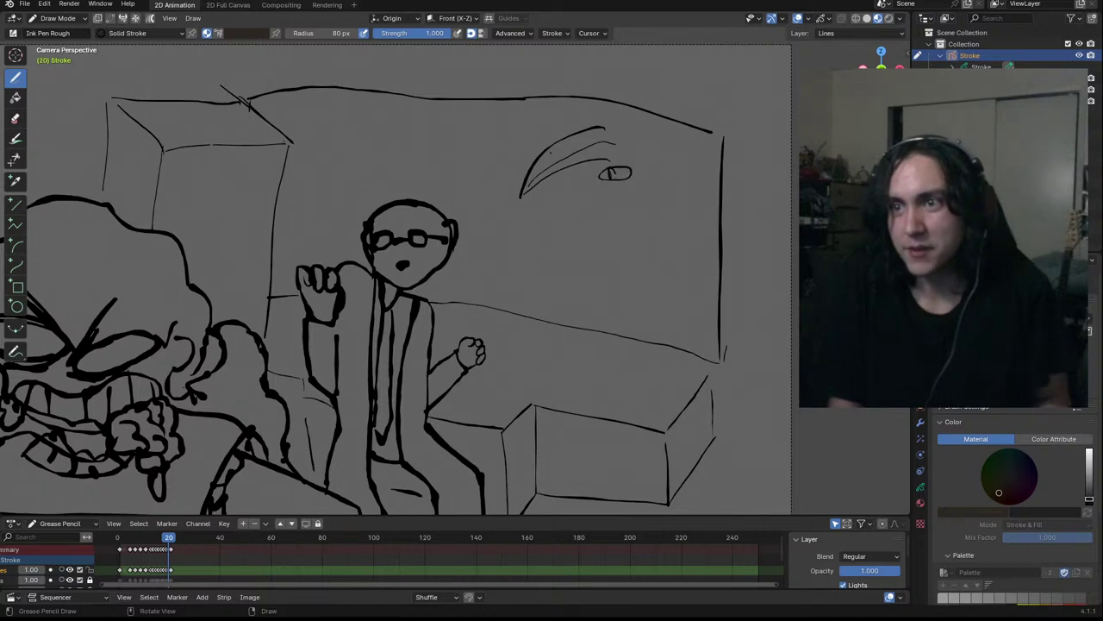
key(ctrl+z)
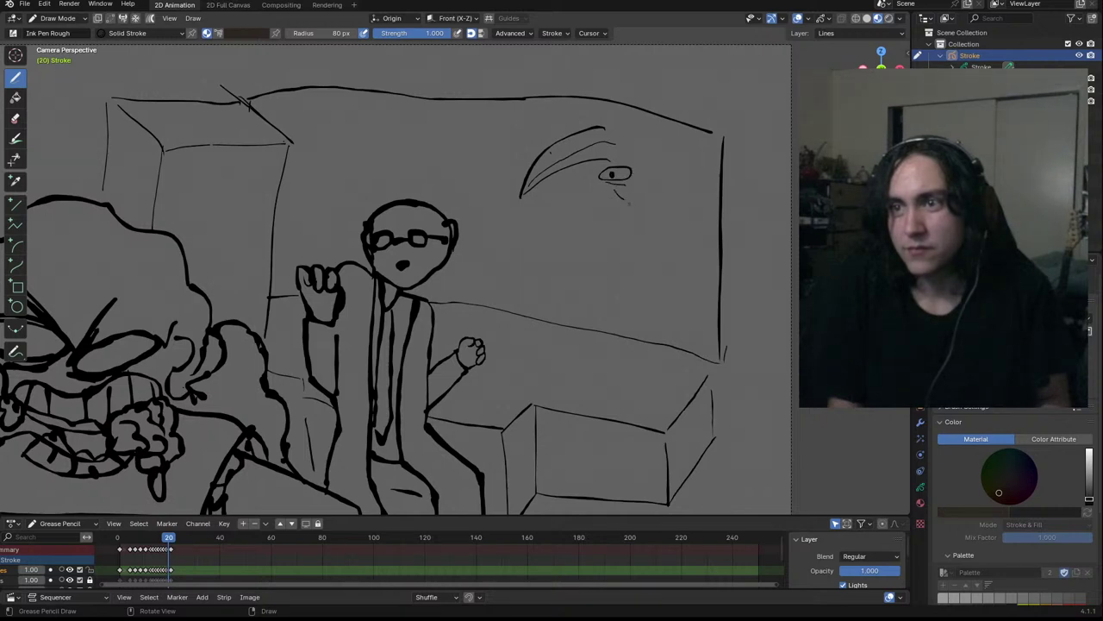
mouse_move(611, 191)
mouse_down()
mouse_move(614, 222)
mouse_move(656, 226)
mouse_move(630, 259)
mouse_move(640, 251)
mouse_move(640, 270)
mouse_up()
drag(628, 227, 629, 247)
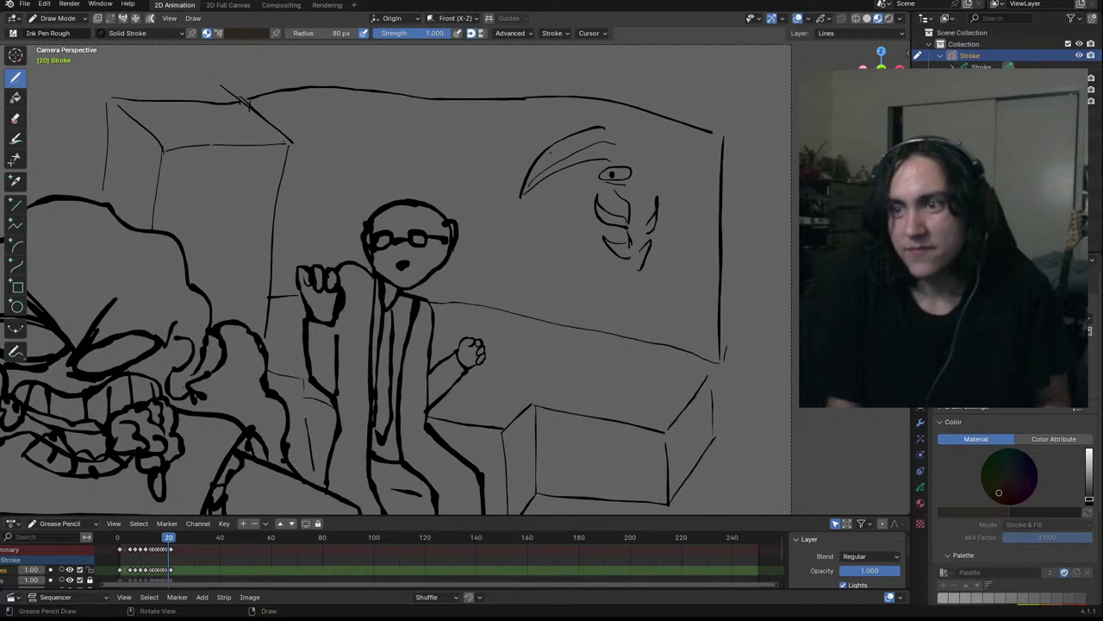
mouse_move(610, 291)
mouse_down()
mouse_move(640, 306)
mouse_move(642, 295)
mouse_up()
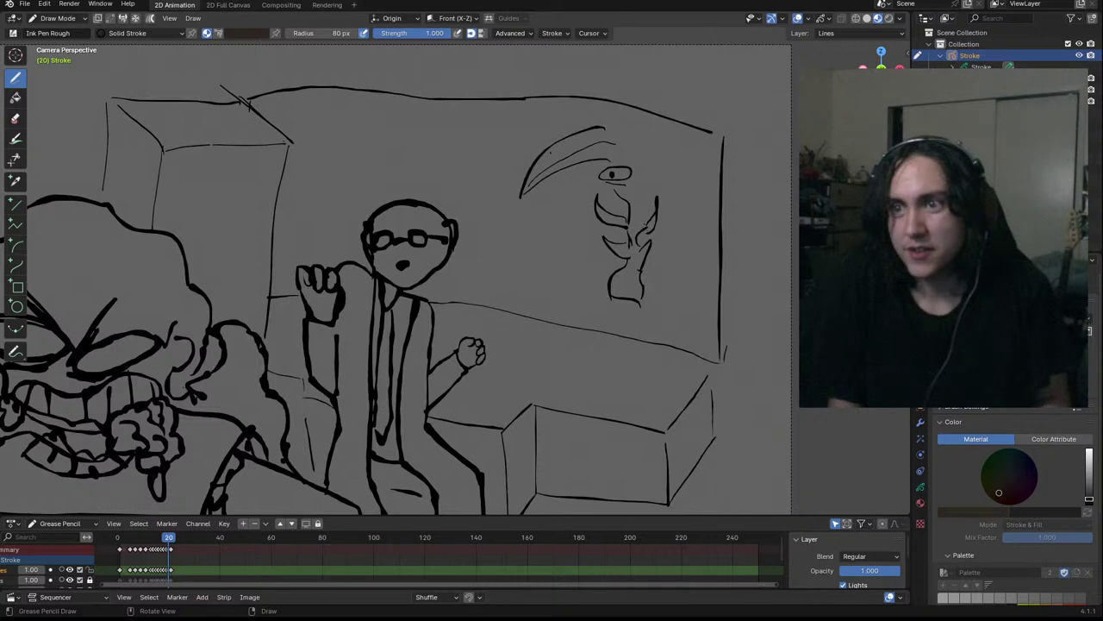
Draw the creature's wavy back line and connect its head to the background panel's upper edge with short lines
mouse_move(632, 188)
mouse_down()
mouse_move(638, 198)
mouse_move(641, 150)
mouse_up()
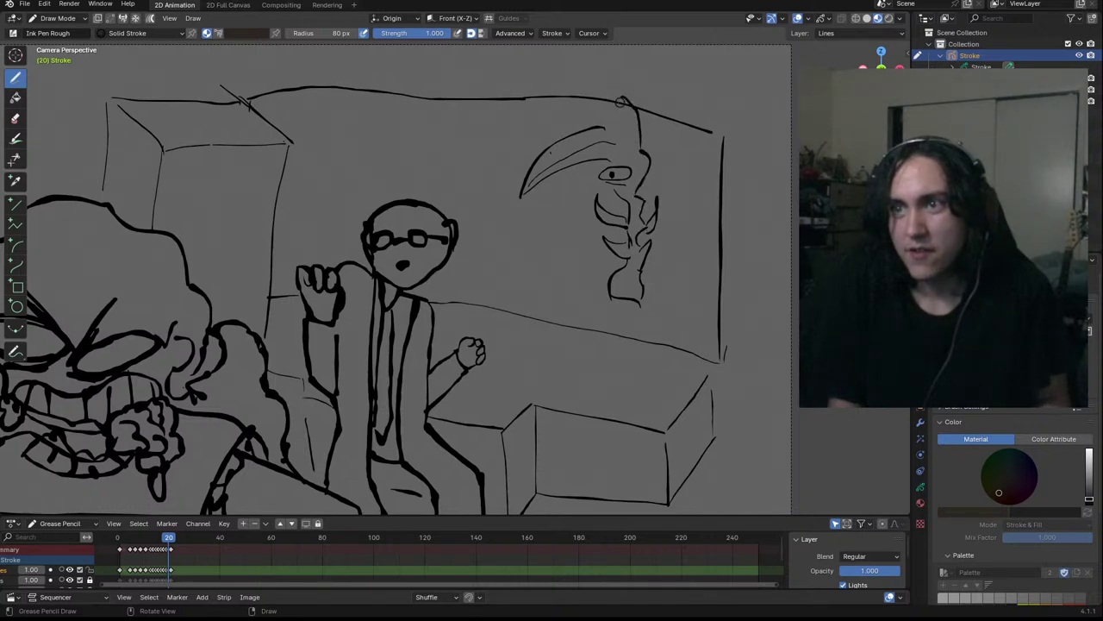
key(ctrl+z)
mouse_move(620, 110)
mouse_down()
mouse_move(622, 135)
mouse_move(634, 93)
mouse_up()
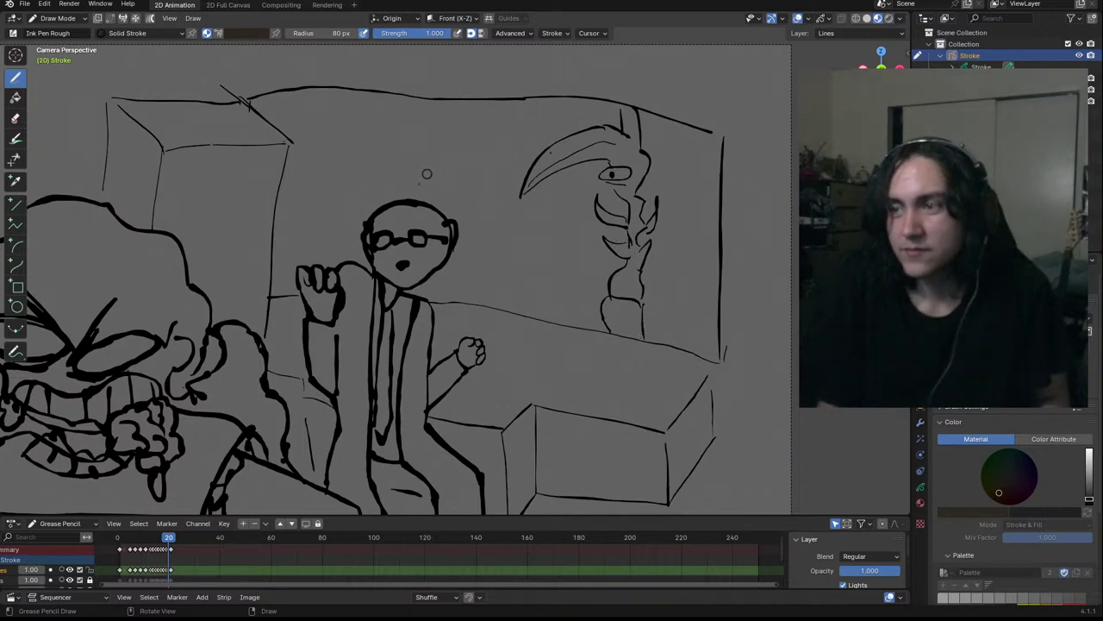
Erase the creature's beak and redraw it as a longer curve reaching down to the suited man's head
key(Home)
ctrl+middle_drag(505, 208, 480, 229)
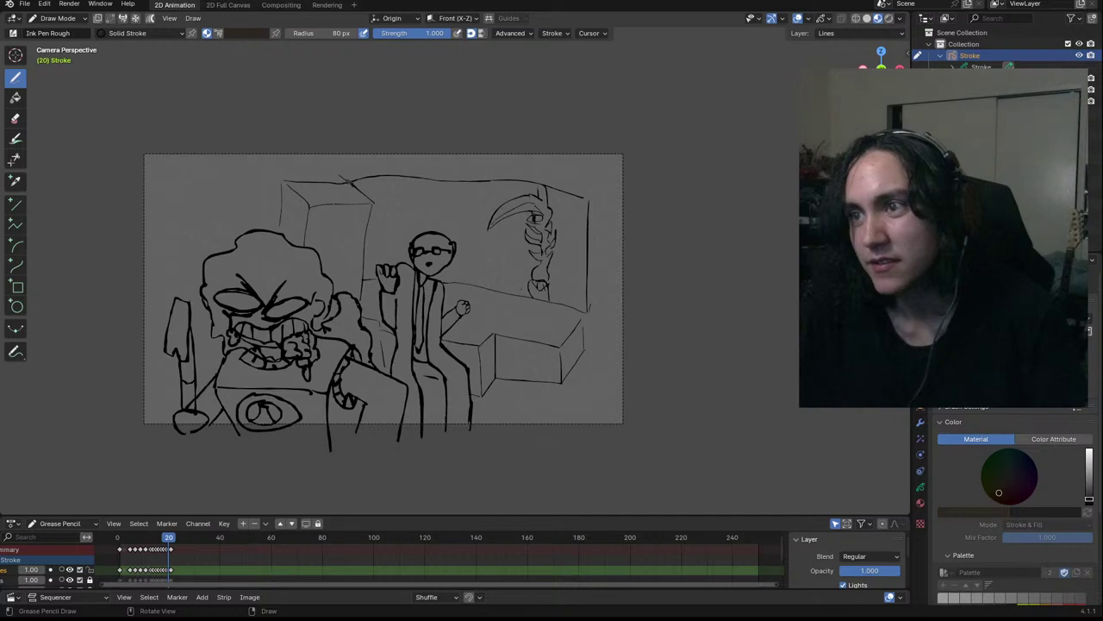
ctrl+drag(489, 230, 506, 216)
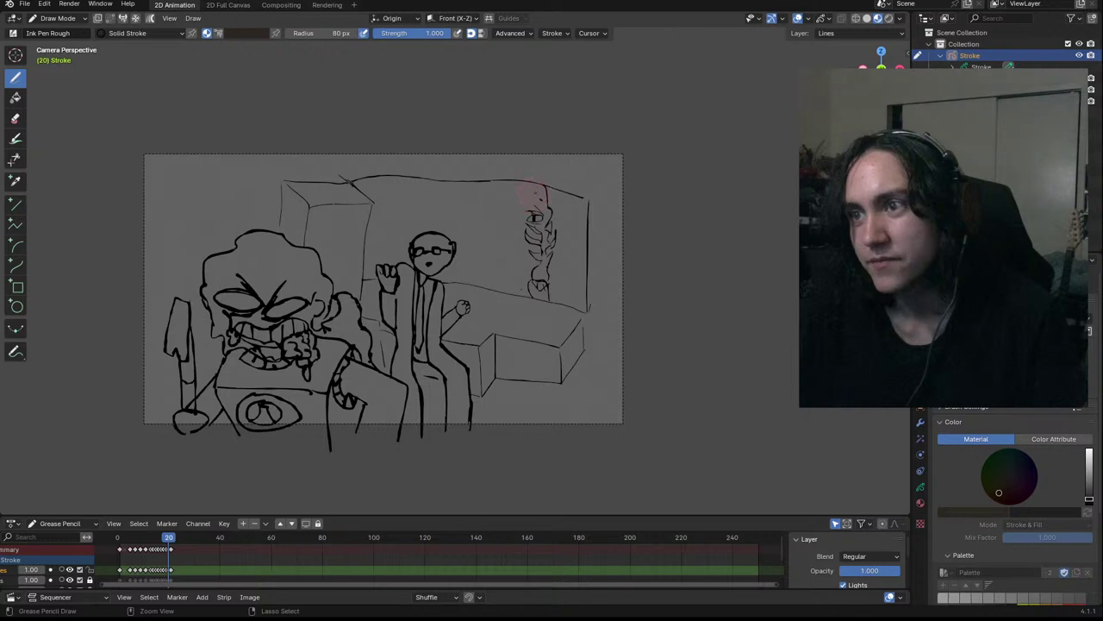
drag(520, 210, 459, 235)
drag(514, 182, 524, 180)
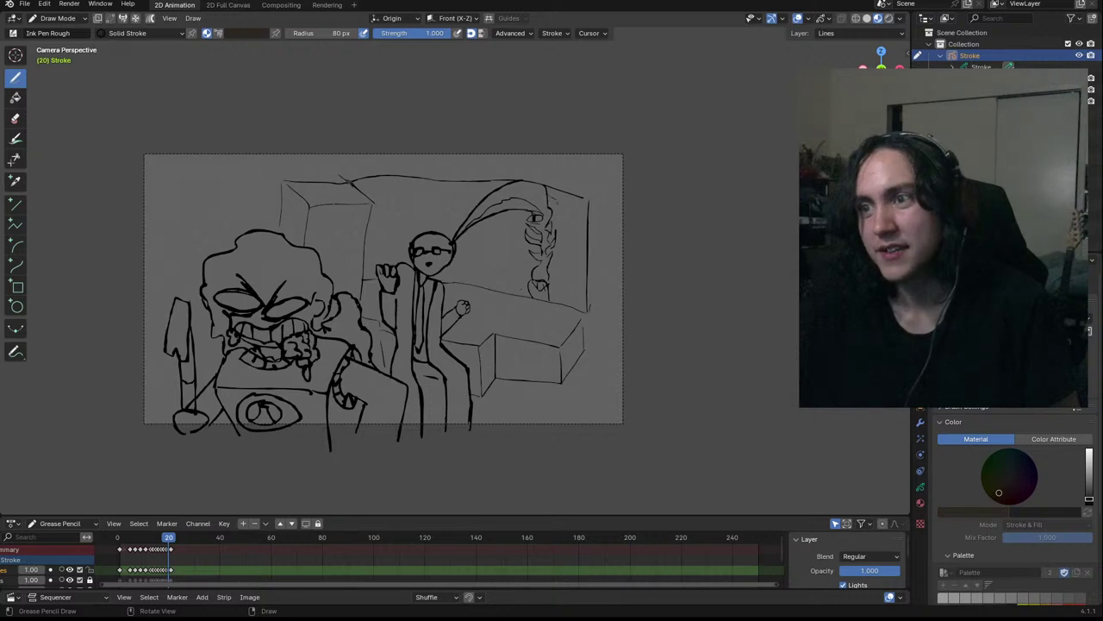
ctrl+drag(554, 216, 552, 214)
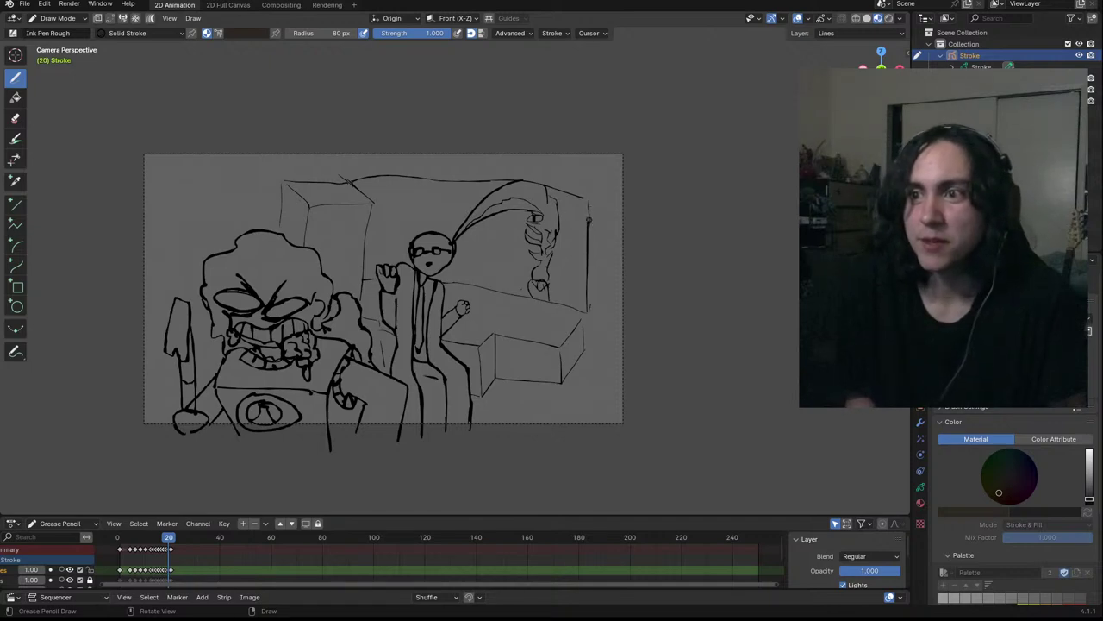
ctrl+middle_drag(546, 210, 532, 138)
middle_drag(534, 278, 675, 163)
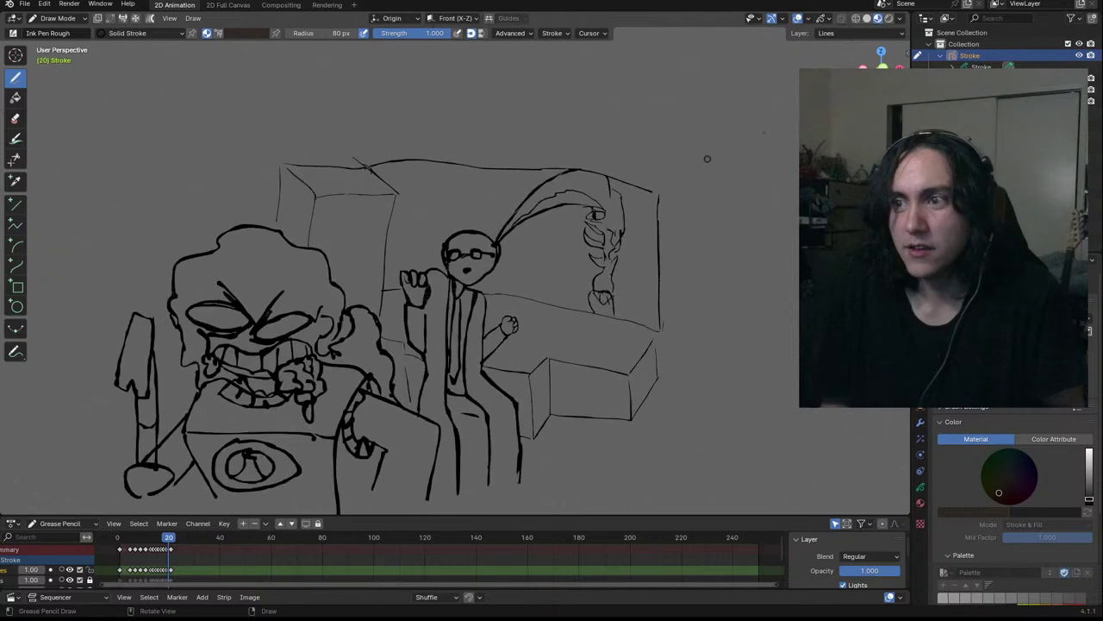
Review the whole frame 20 drawing through the camera view
key(KP_0)
shift+middle_drag(503, 303, 685, 218)
scroll(686, 218, down, 6)
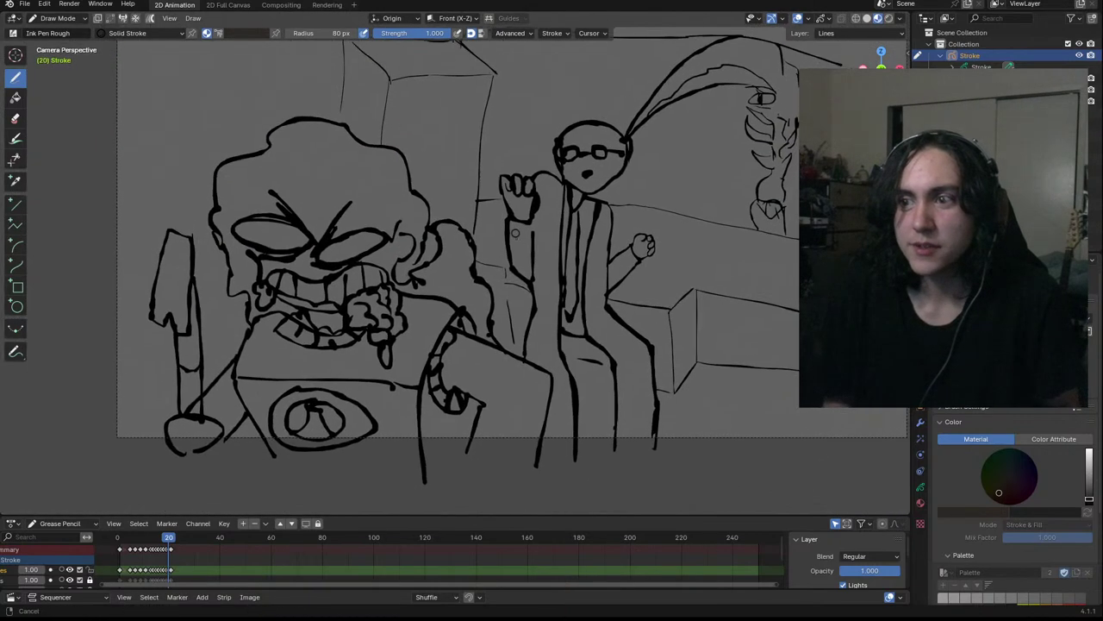
scroll(466, 219, up, 3)
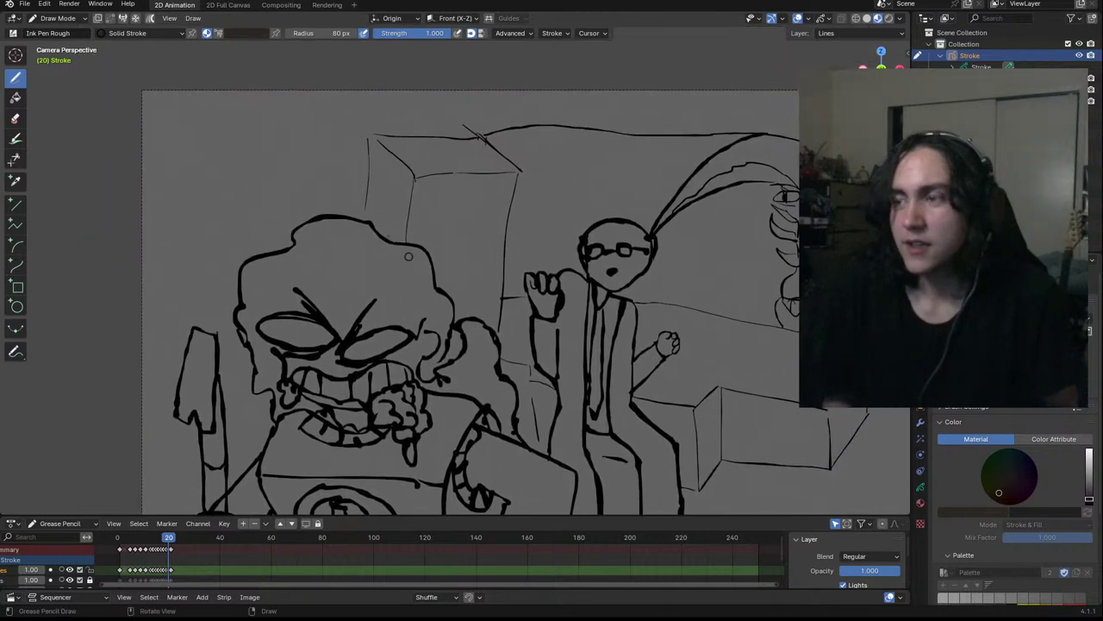
scroll(465, 219, up, 2)
scroll(425, 356, down, 4)
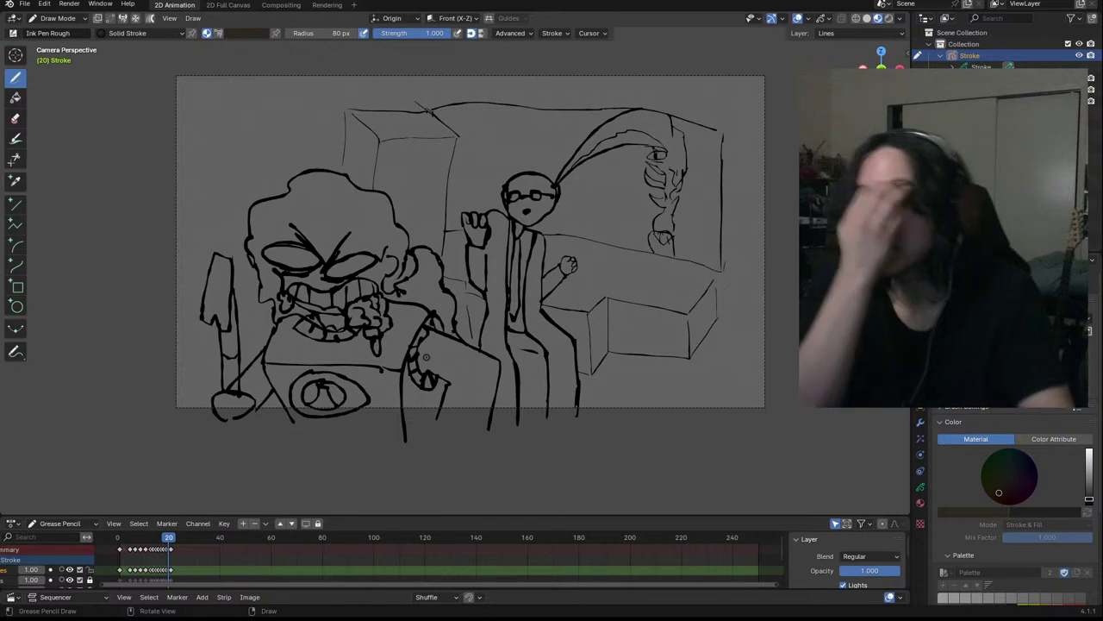
scroll(106, 577, down, 2)
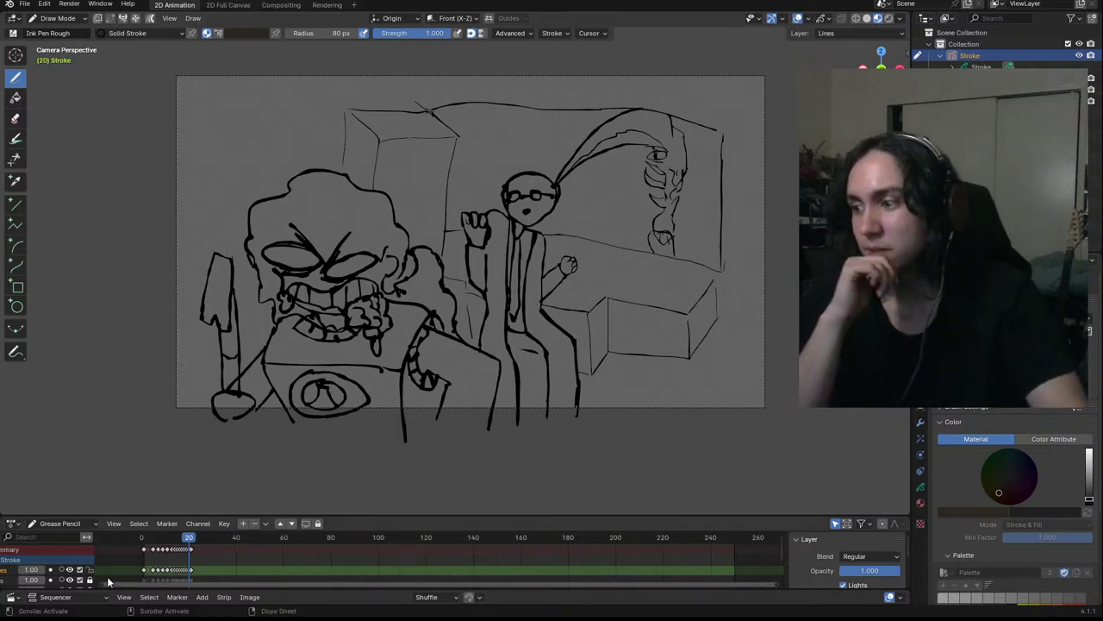
scroll(114, 569, up, 1)
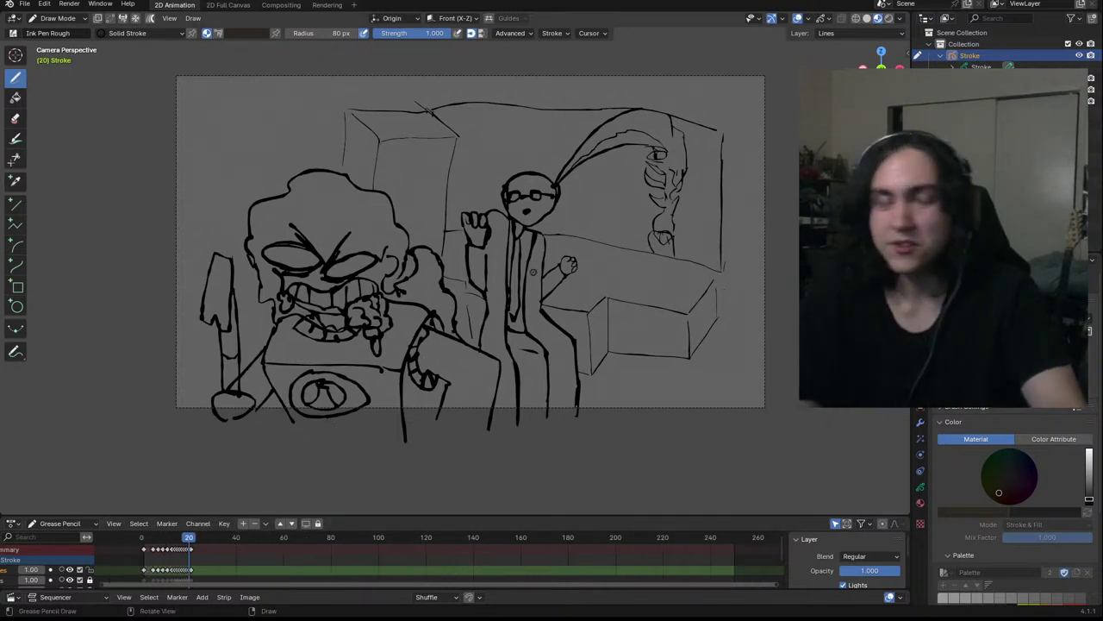
Lock the Lines layer, then unlock GP_Layer.001 and make it the active layer
drag(412, 515, 412, 476)
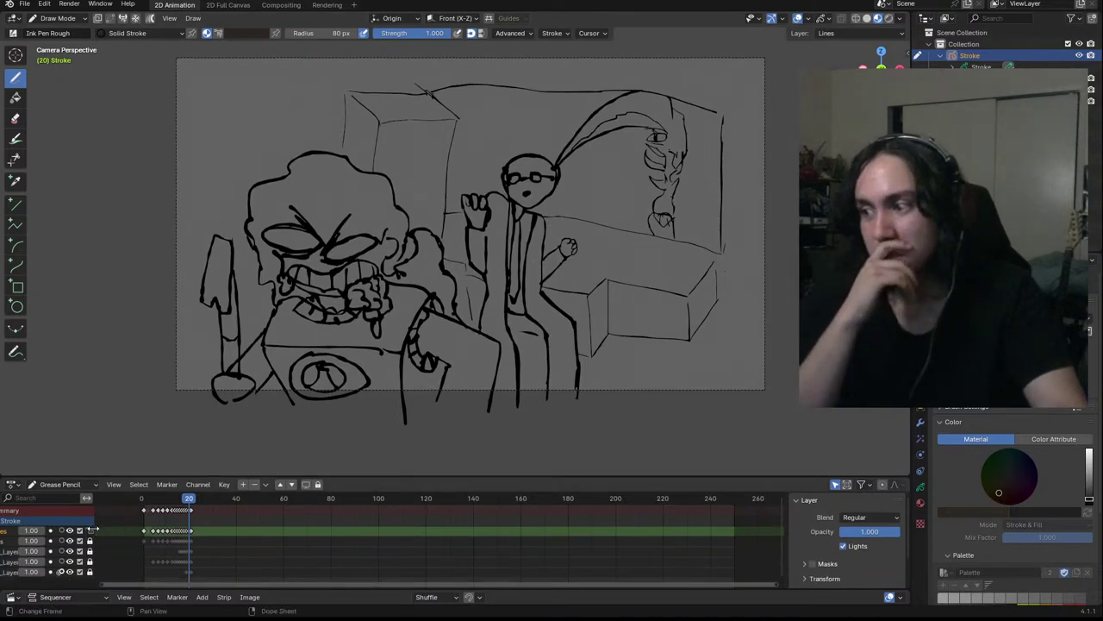
click(90, 531)
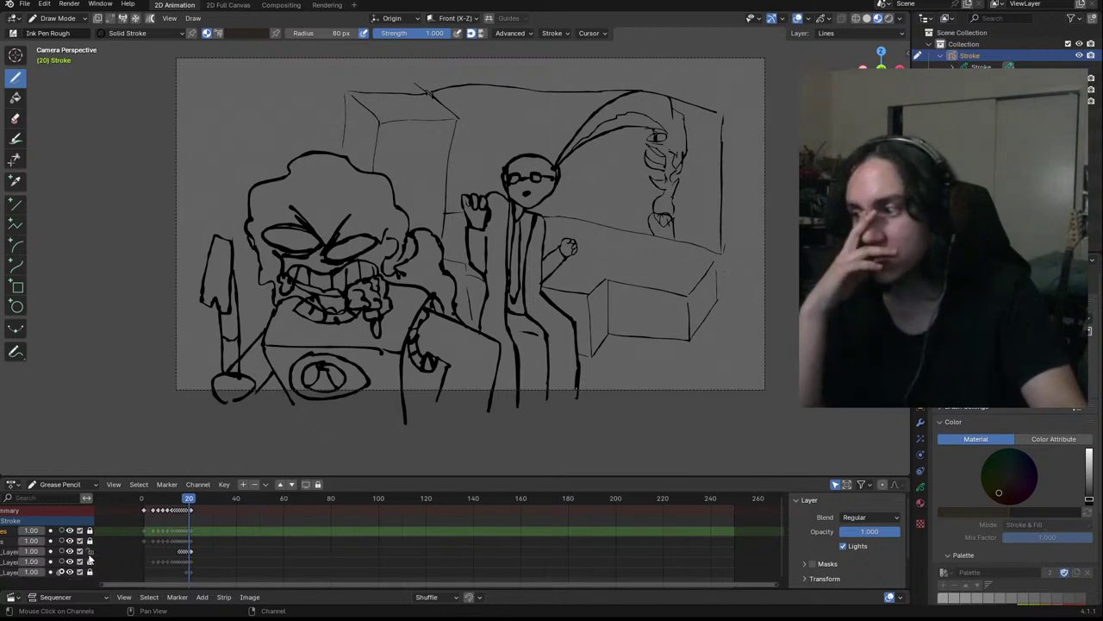
click(257, 552)
drag(369, 479, 371, 531)
Set the brush to material color instead of an orange palette color and select the "me hair" fill material
scroll(979, 420, down, 4)
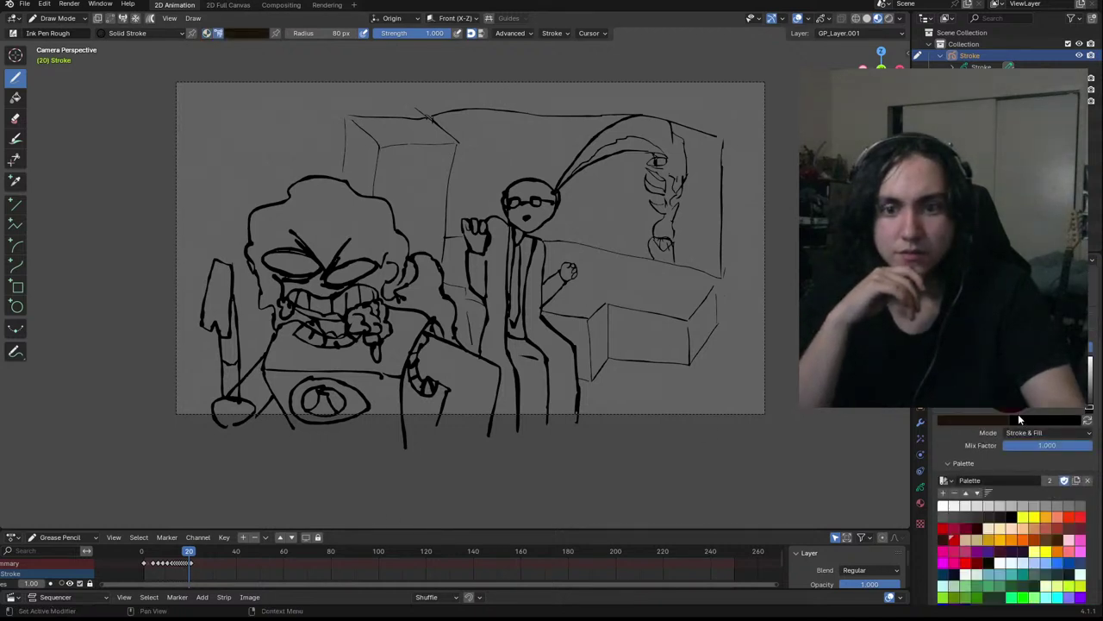
scroll(1009, 421, down, 1)
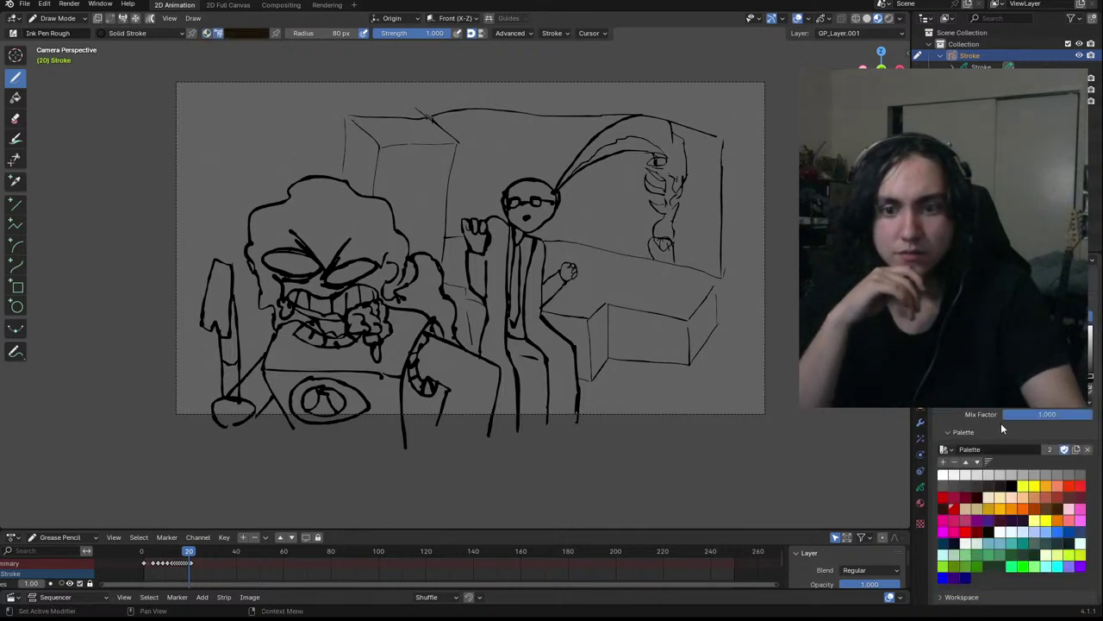
click(1024, 512)
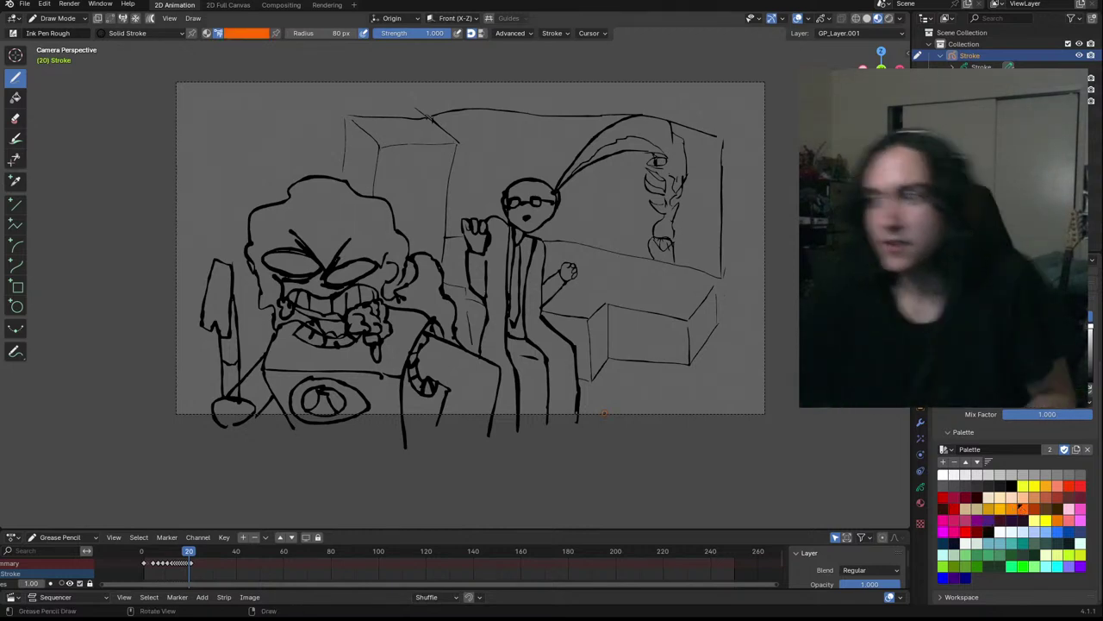
click(977, 316)
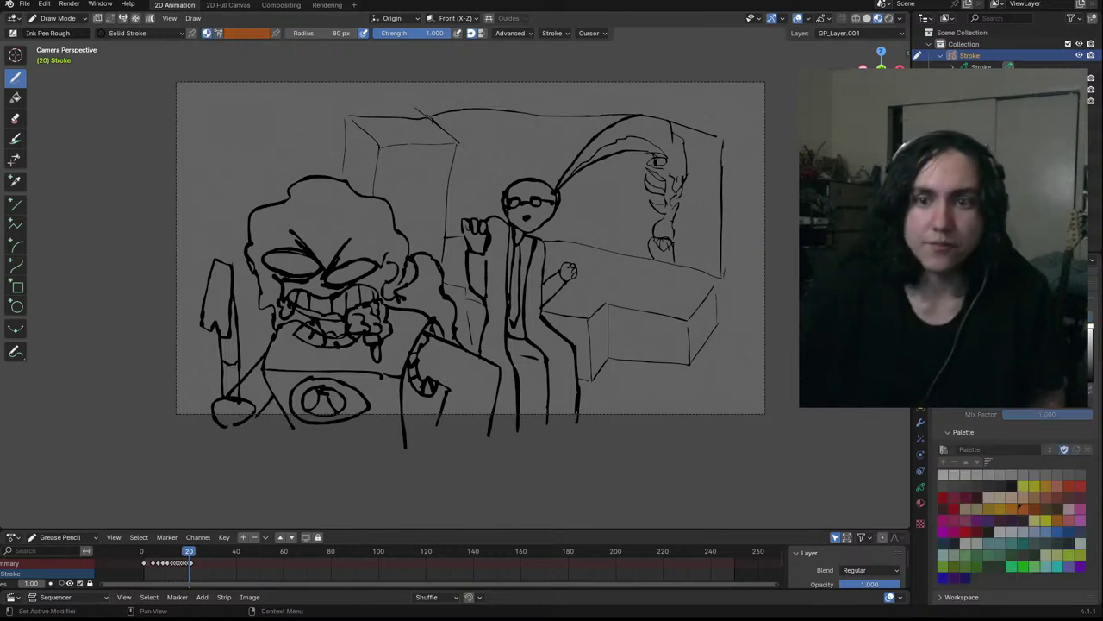
click(921, 504)
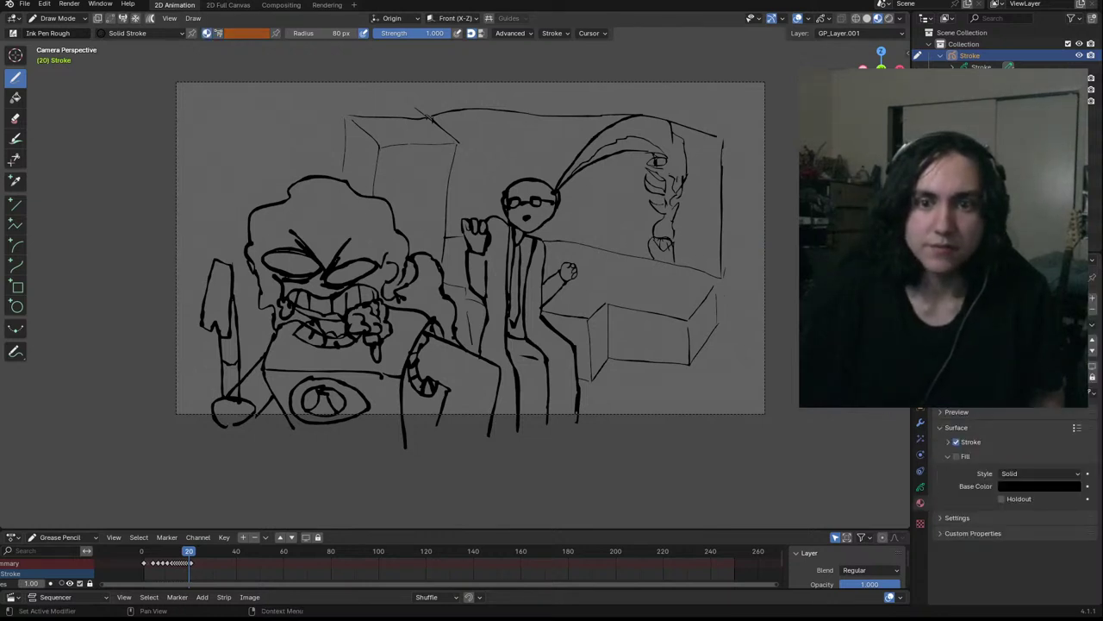
click(991, 340)
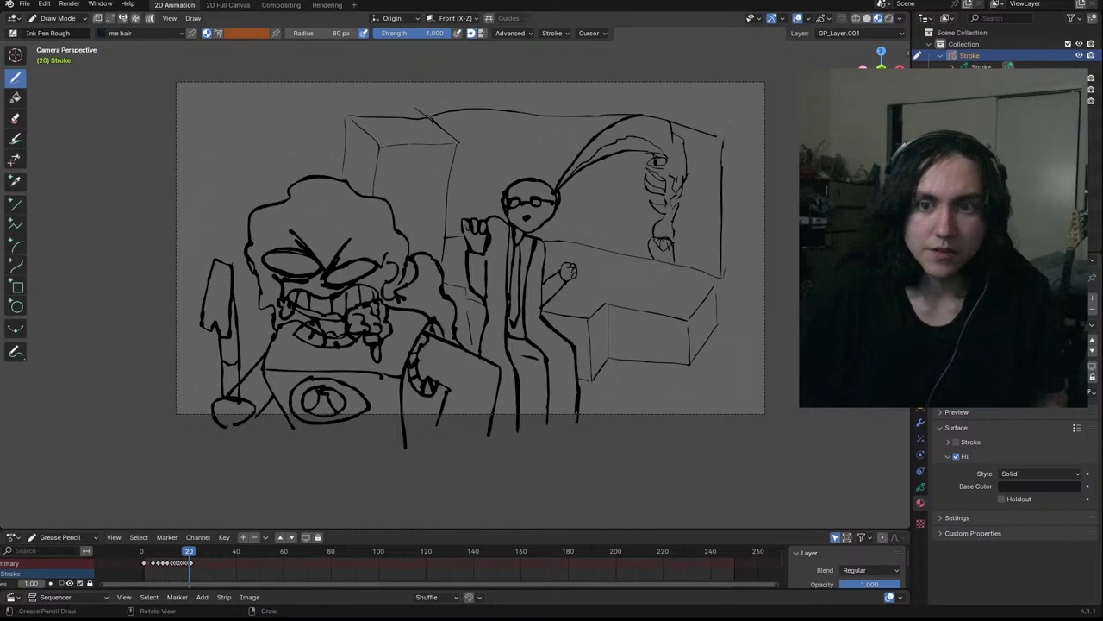
Fill the sideburn area of the grimacing character's face, beside the eye farthest from the suited man, with the hair material
scroll(435, 267, up, 3)
shift+middle_drag(433, 268, 722, 225)
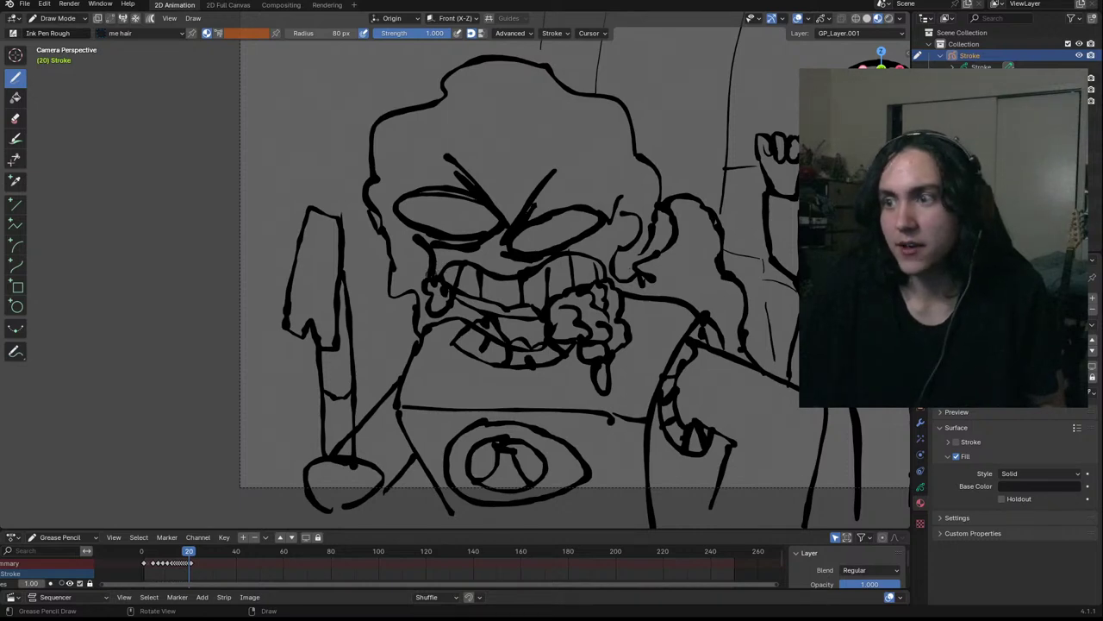
mouse_move(423, 259)
mouse_down()
mouse_move(406, 198)
mouse_move(472, 199)
mouse_move(415, 137)
mouse_move(380, 203)
mouse_move(424, 267)
mouse_move(395, 291)
mouse_up()
key(ctrl+z)
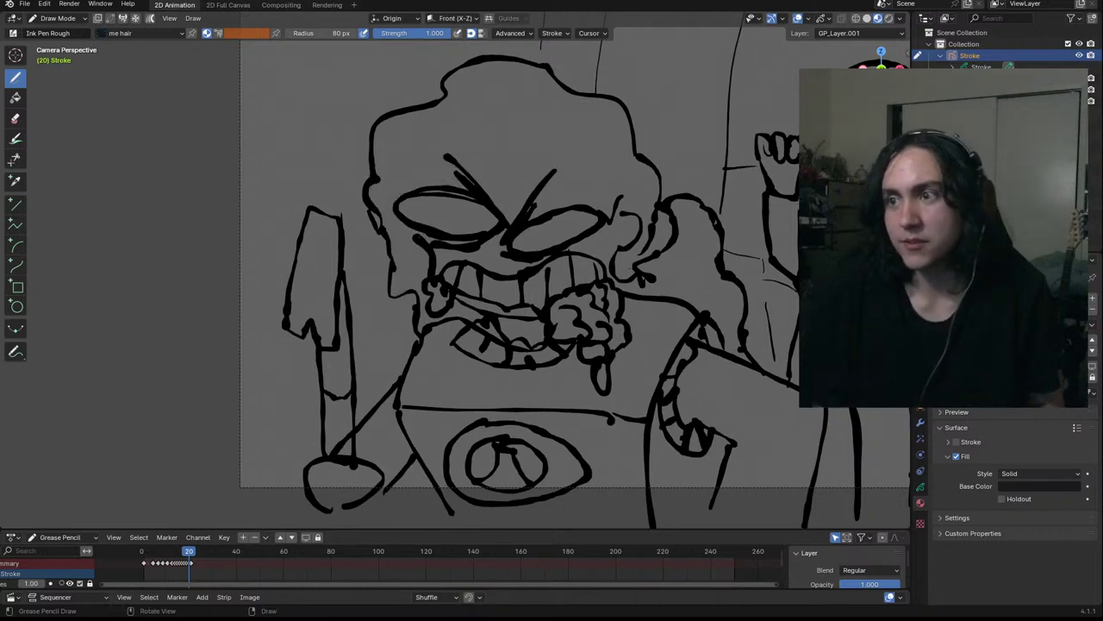
drag(388, 202, 396, 216)
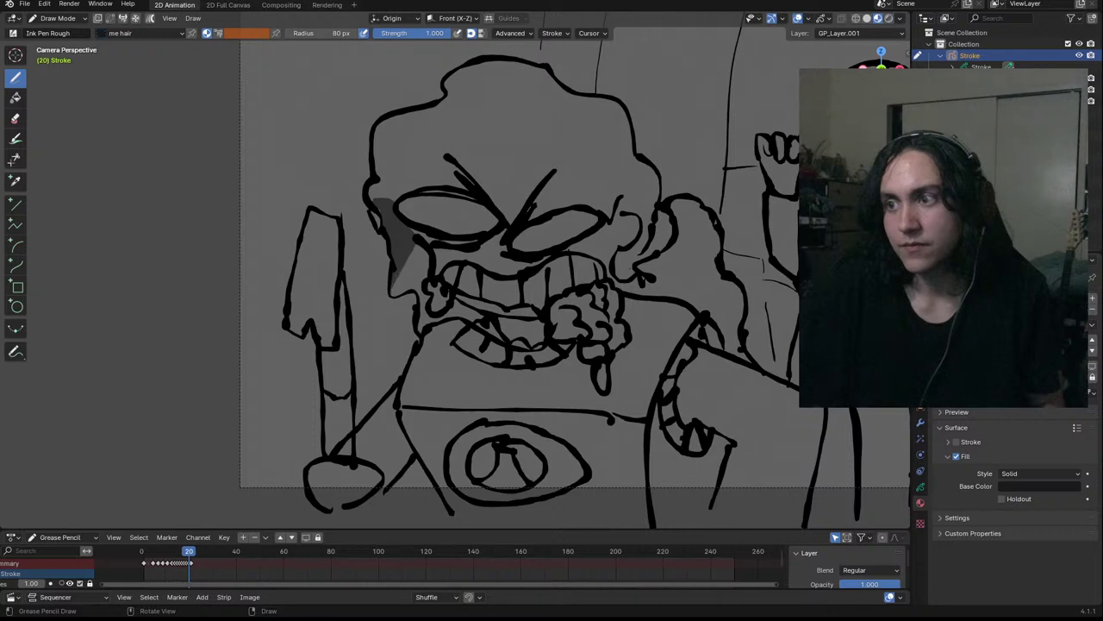
drag(414, 250, 397, 296)
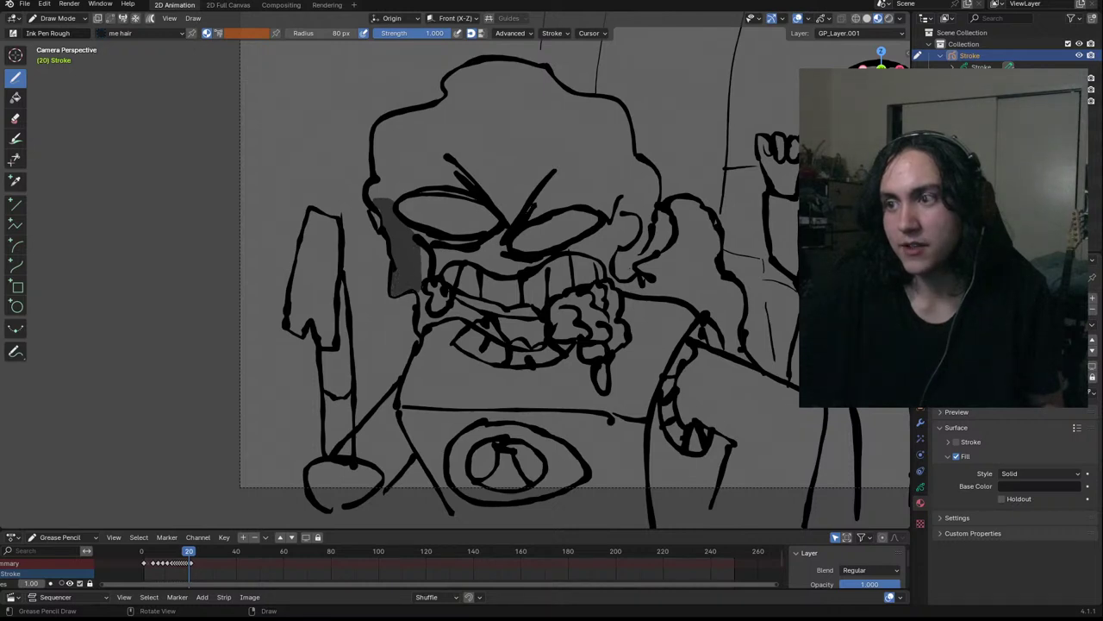
drag(379, 204, 385, 200)
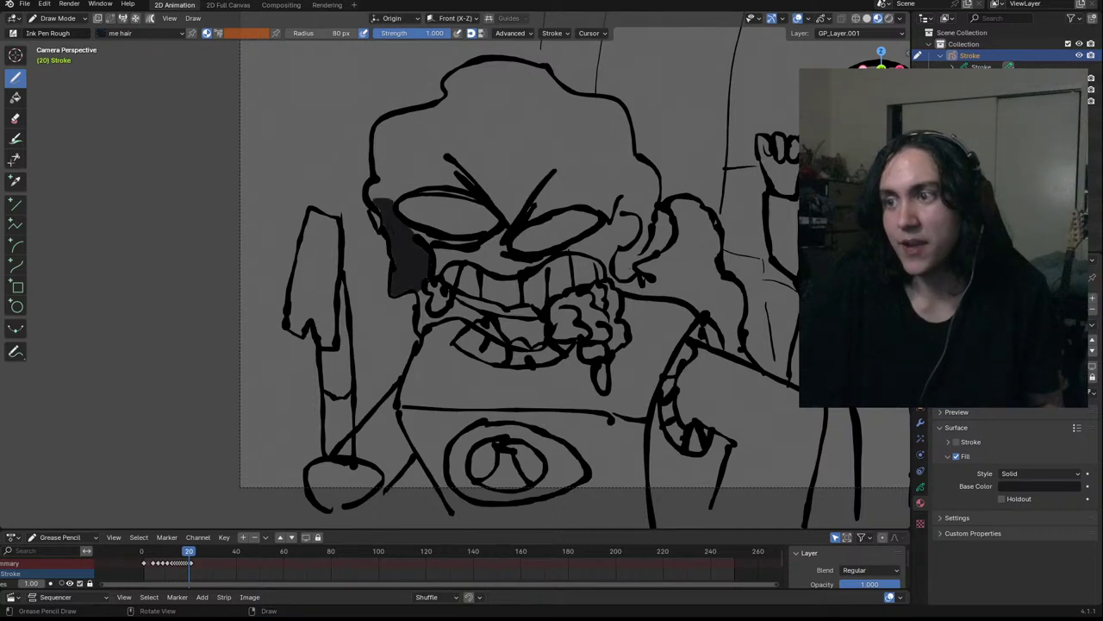
Extend the dark hair fill down along the jaw and beneath the corner of the grimacing mouth
ctrl+middle_drag(429, 263, 430, 195)
shift+middle_drag(399, 315, 356, 253)
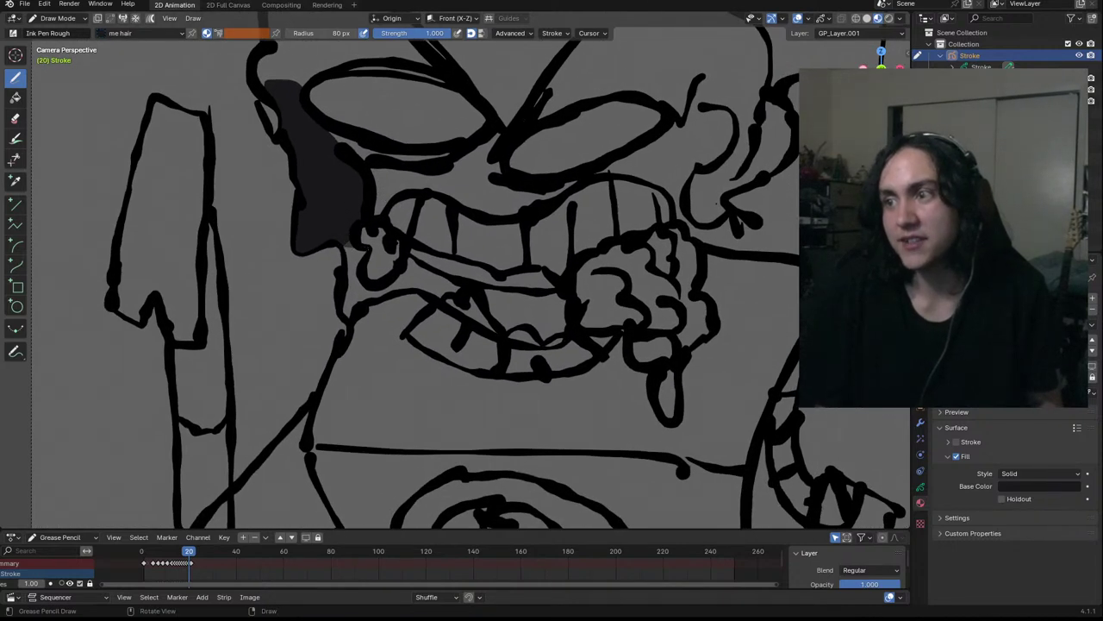
mouse_move(361, 258)
mouse_down()
mouse_move(365, 276)
mouse_move(384, 277)
mouse_move(398, 266)
mouse_move(385, 248)
mouse_up()
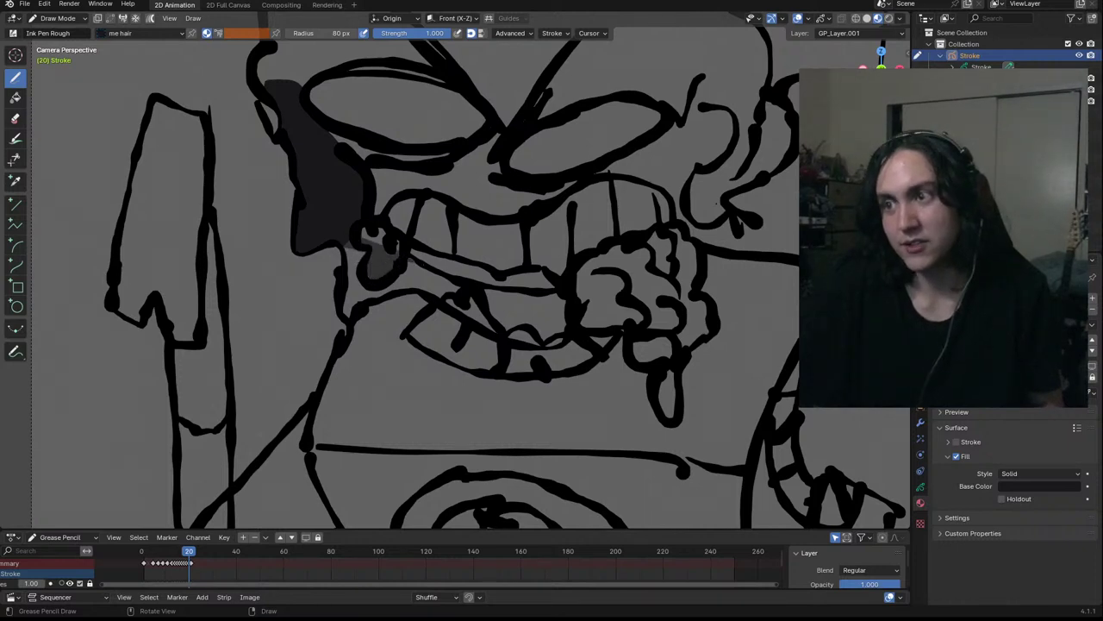
mouse_move(457, 282)
mouse_down()
mouse_move(444, 300)
mouse_move(406, 287)
mouse_move(347, 316)
mouse_up()
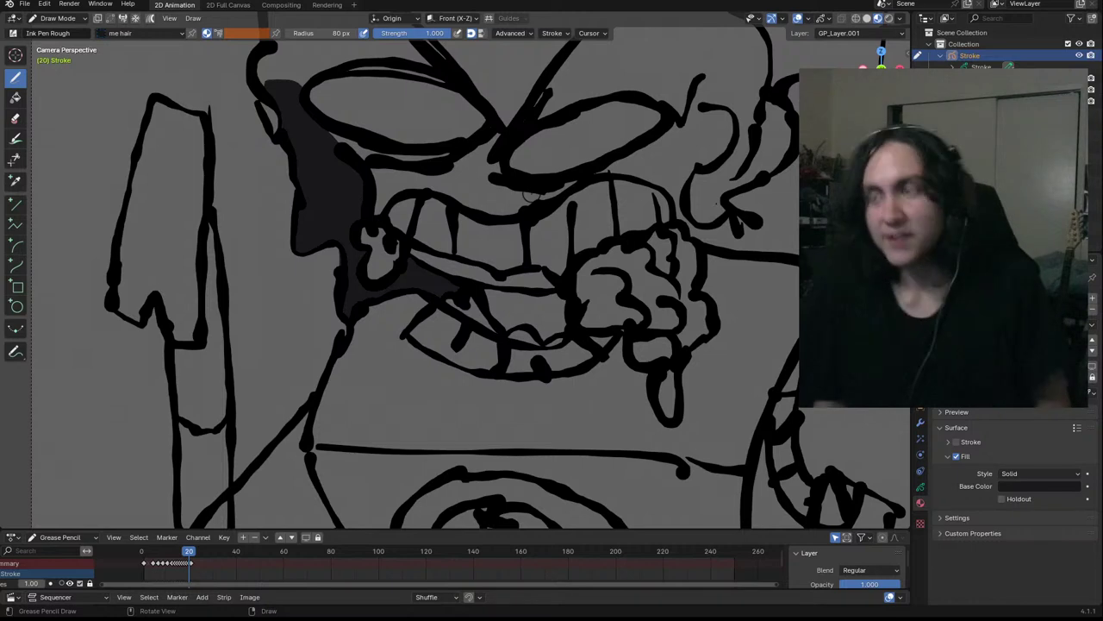
scroll(317, 115, down, 2)
scroll(319, 123, up, 2)
Fill the hair above the eye farthest from the suited man, from the sideburn up to the head outline
mouse_move(320, 127)
shift+middle_down()
mouse_move(302, 214)
mouse_move(335, 219)
mouse_move(312, 245)
shift+middle_up()
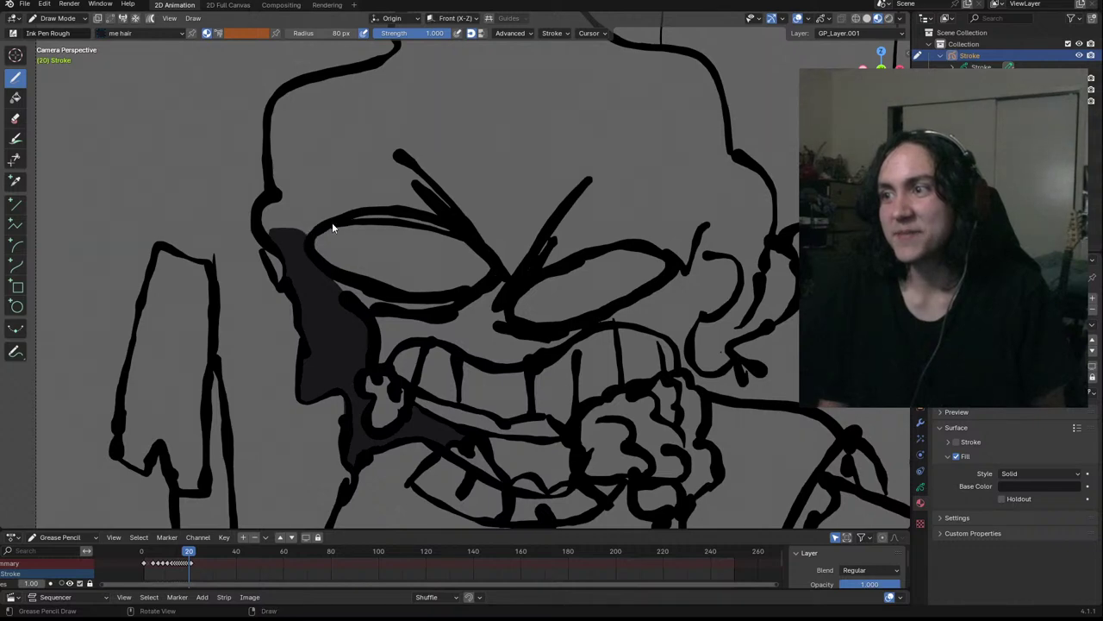
mouse_move(326, 221)
mouse_down()
mouse_move(468, 224)
mouse_move(505, 109)
mouse_move(414, 43)
mouse_up()
mouse_move(389, 50)
mouse_down()
mouse_move(272, 105)
mouse_move(261, 220)
mouse_move(270, 239)
mouse_up()
mouse_move(461, 142)
ctrl+middle_down()
mouse_move(411, 122)
mouse_move(302, 170)
ctrl+middle_up()
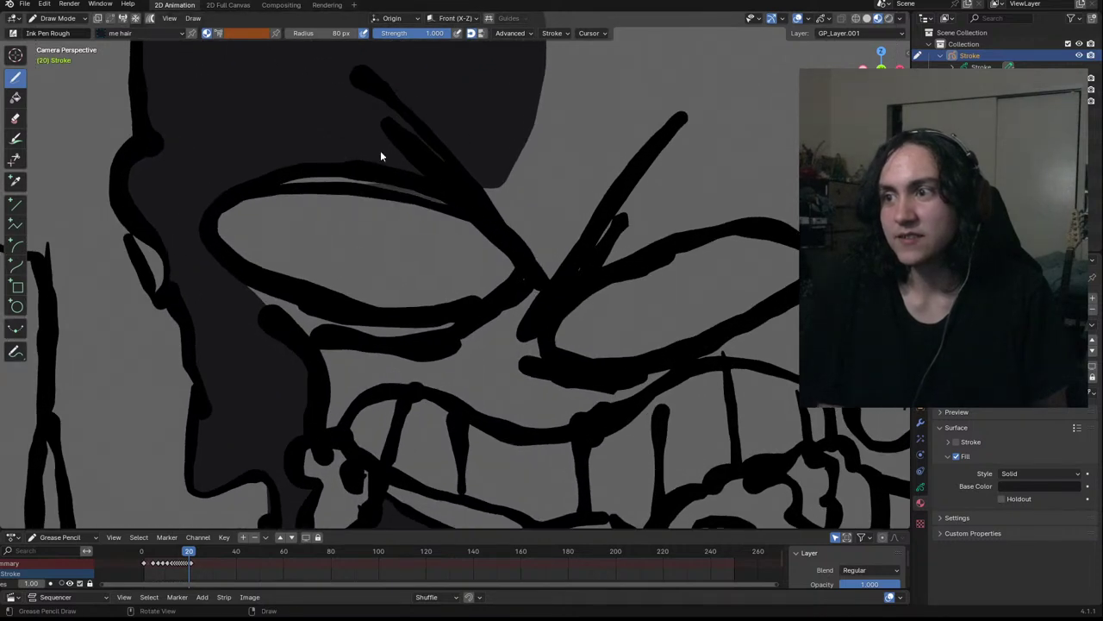
scroll(605, 158, down, 7)
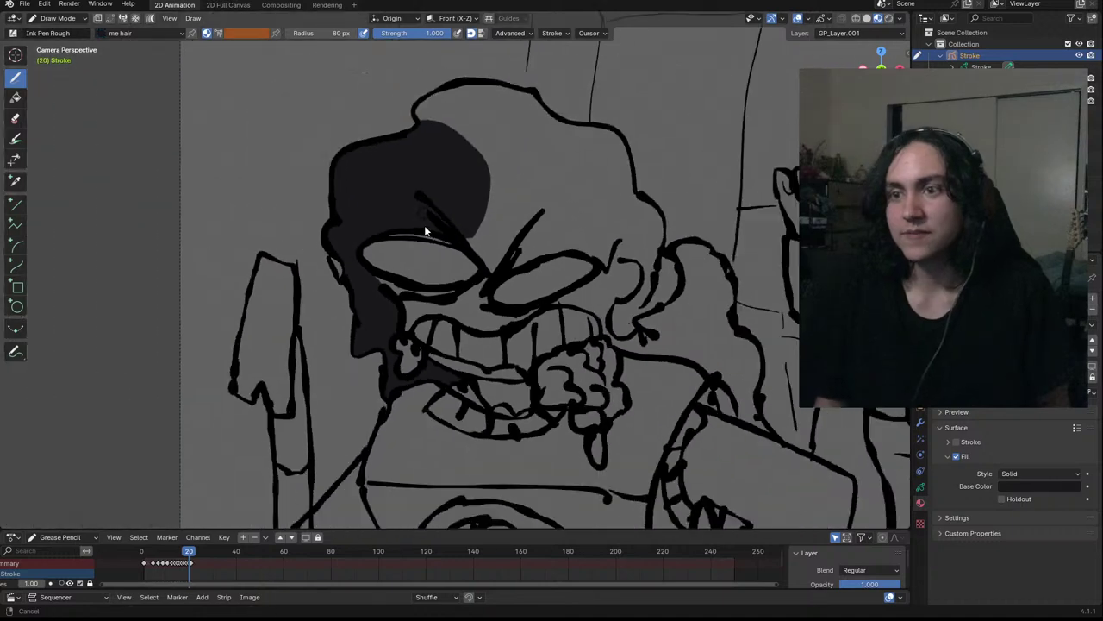
Fill the other half of the grimacing character's forehead hair, above the eye nearest the suited man
mouse_move(529, 194)
shift+middle_down()
mouse_move(464, 214)
mouse_move(444, 195)
shift+middle_up()
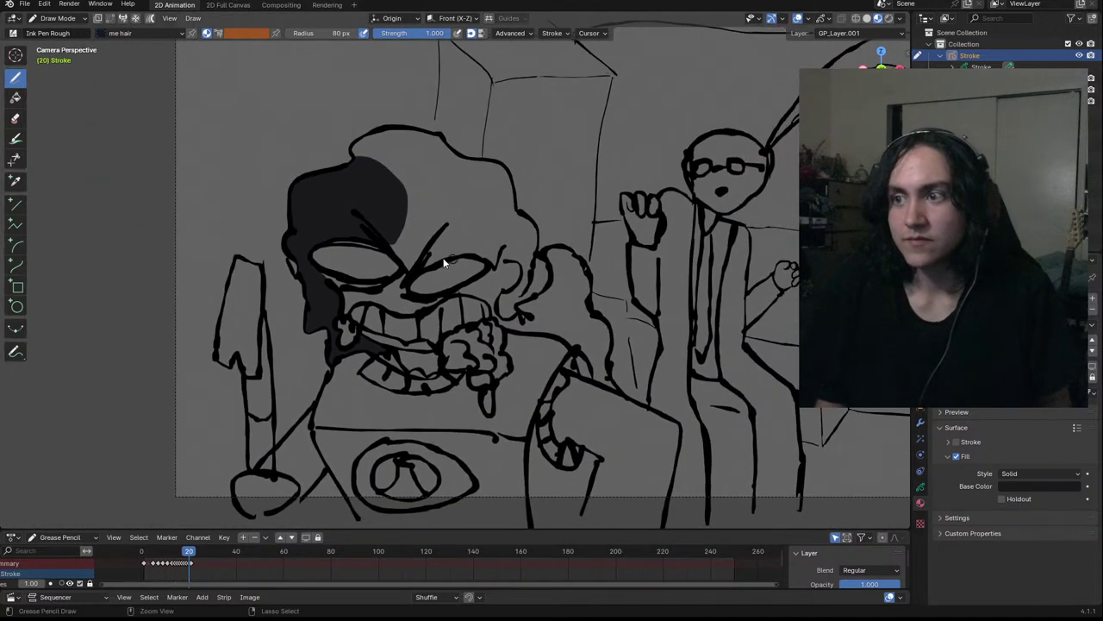
ctrl+middle_drag(449, 256, 330, 224)
mouse_move(386, 276)
mouse_down()
mouse_move(463, 252)
mouse_move(517, 265)
mouse_move(562, 198)
mouse_move(559, 116)
mouse_move(538, 83)
mouse_move(390, 46)
mouse_move(360, 74)
mouse_up()
scroll(362, 122, down, 5)
scroll(396, 227, up, 2)
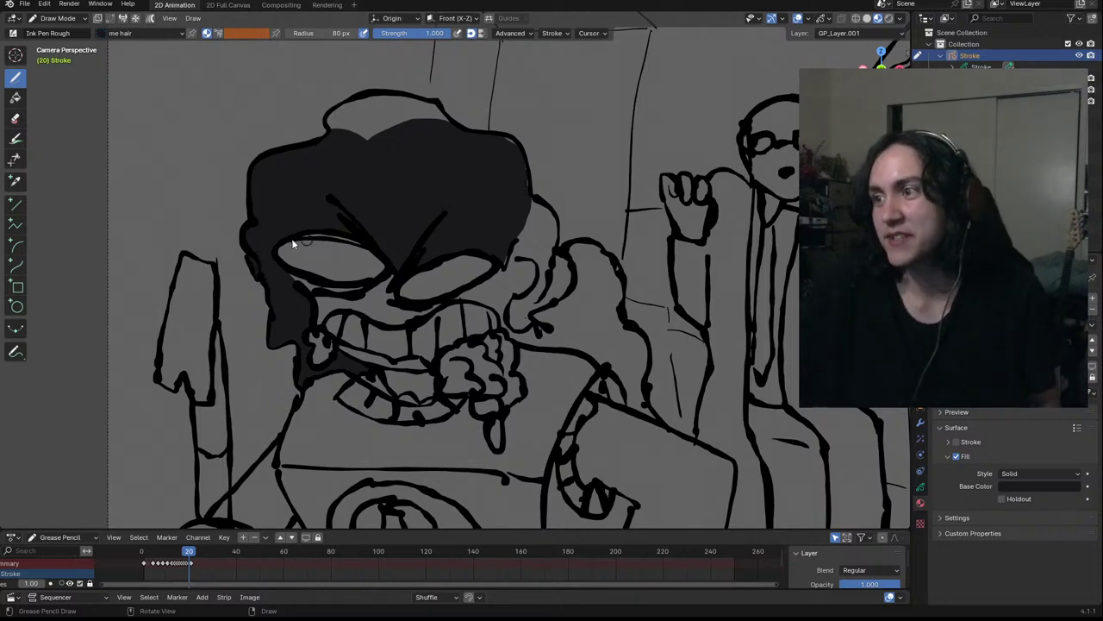
Fill the hair bulge above the grimacing character's ear and continue it around the ear down to the rounded lock
mouse_move(546, 215)
ctrl+middle_down()
mouse_move(542, 230)
mouse_move(535, 165)
mouse_move(540, 241)
mouse_move(442, 245)
ctrl+middle_up()
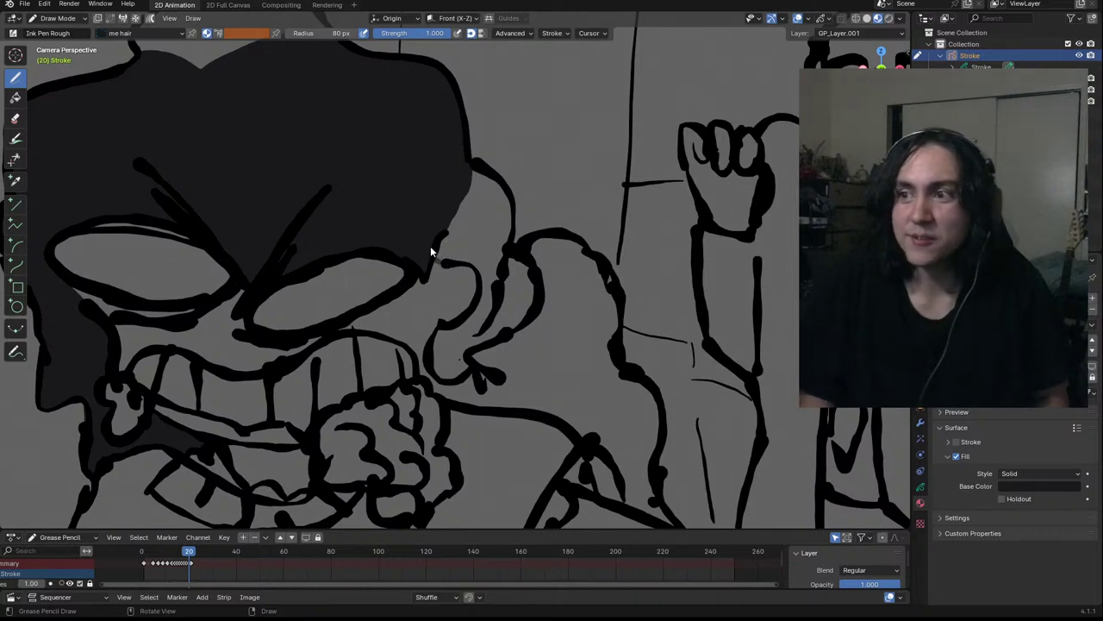
mouse_move(448, 198)
mouse_down()
mouse_move(471, 164)
mouse_move(504, 191)
mouse_move(514, 250)
mouse_move(504, 272)
mouse_move(514, 236)
mouse_up()
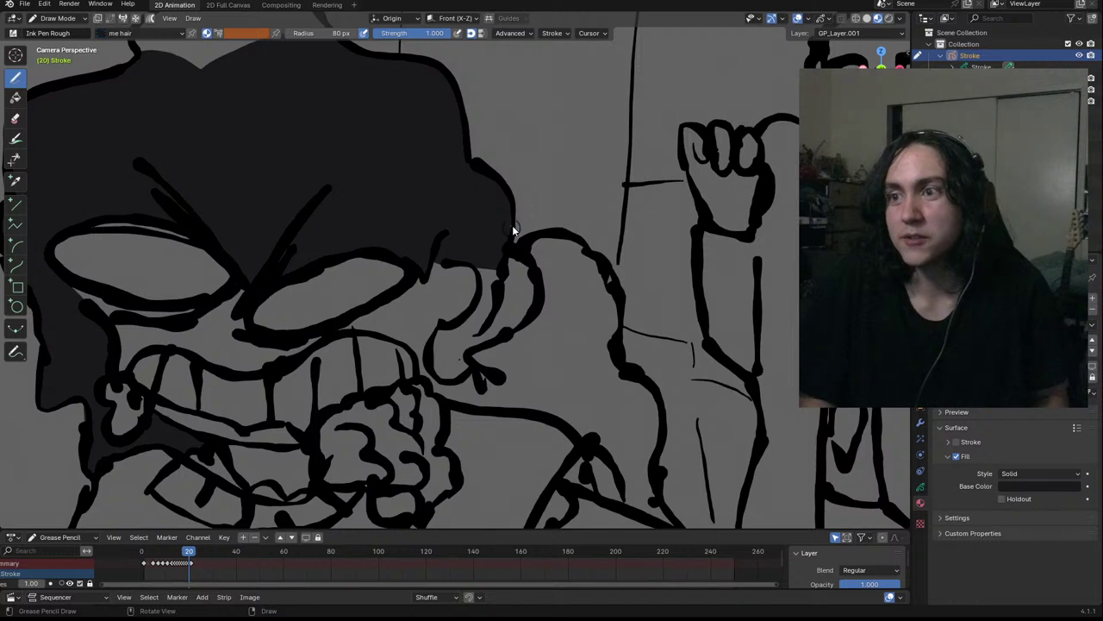
scroll(493, 258, down, 2)
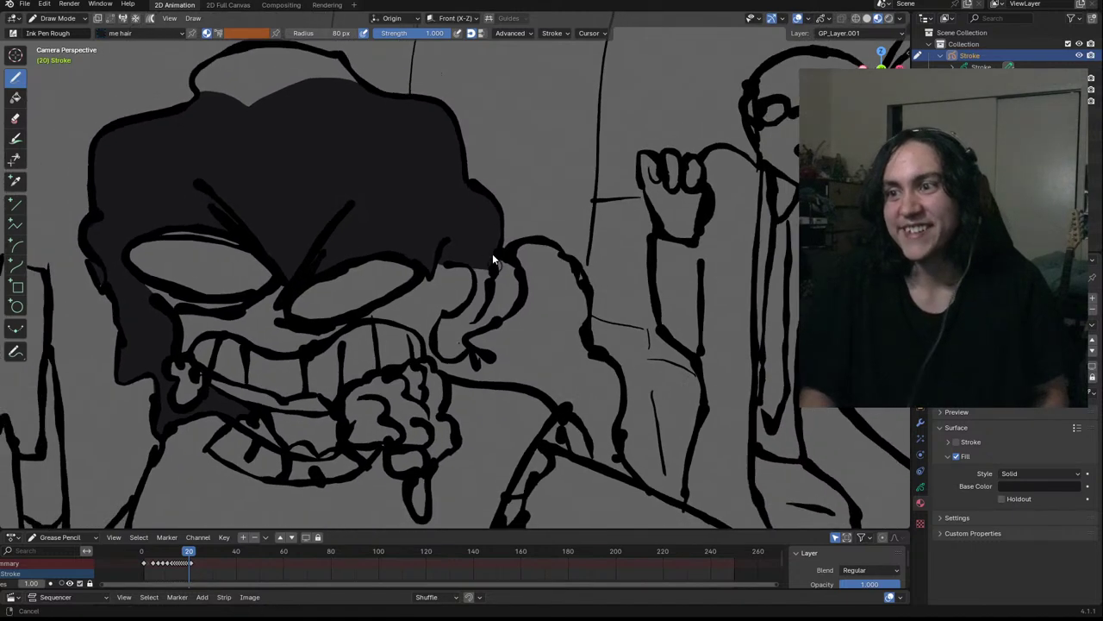
scroll(517, 259, up, 6)
ctrl+middle_drag(525, 216, 426, 237)
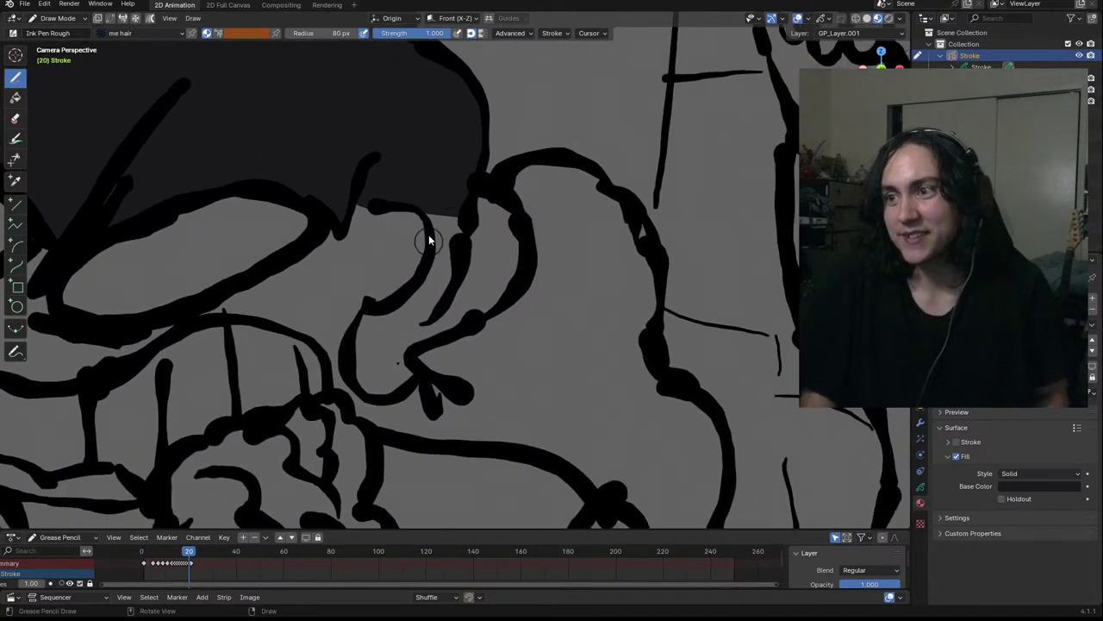
mouse_move(425, 229)
mouse_down()
mouse_move(424, 263)
mouse_move(405, 295)
mouse_move(358, 321)
mouse_move(355, 363)
mouse_move(371, 388)
mouse_move(388, 393)
mouse_move(408, 304)
mouse_move(424, 287)
mouse_move(455, 326)
mouse_move(469, 216)
mouse_move(465, 242)
mouse_up()
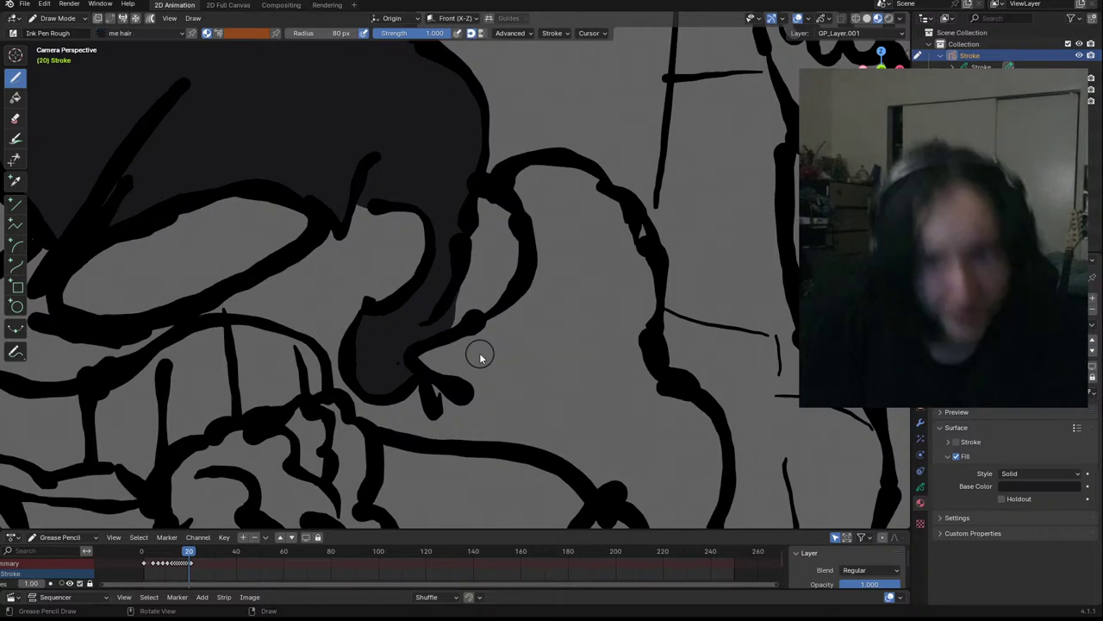
Fill the upper part of the hair mass behind the ear, down to the shoulder line
ctrl+middle_drag(541, 283, 510, 312)
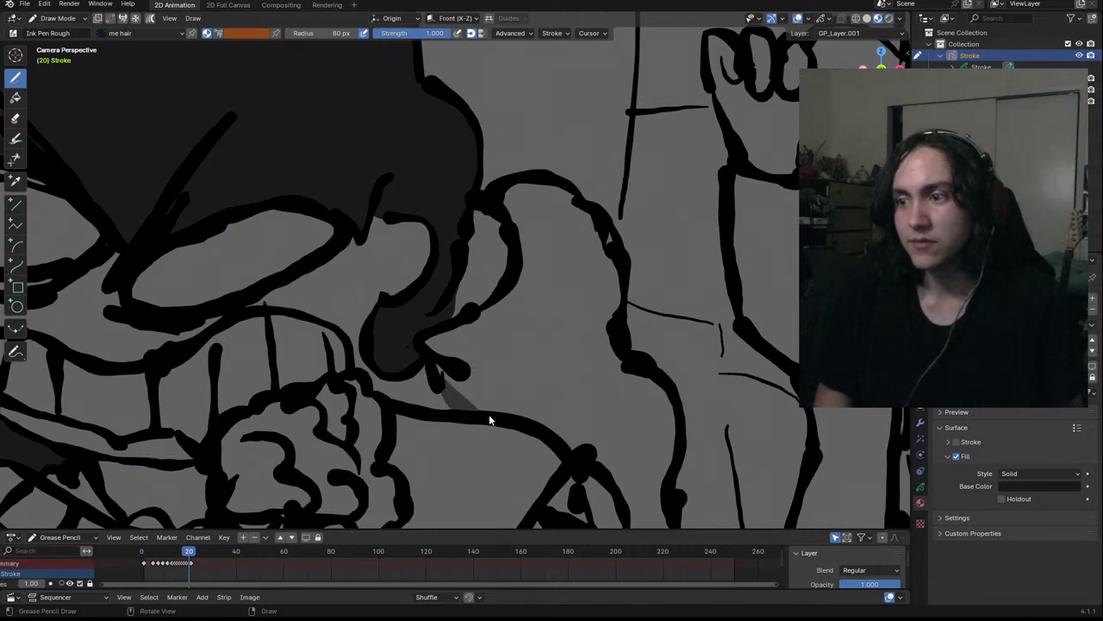
mouse_move(591, 471)
mouse_down()
mouse_move(641, 455)
mouse_move(640, 379)
mouse_move(622, 338)
mouse_move(617, 250)
mouse_move(574, 192)
mouse_move(537, 179)
mouse_move(505, 184)
mouse_move(490, 306)
mouse_move(424, 347)
mouse_up()
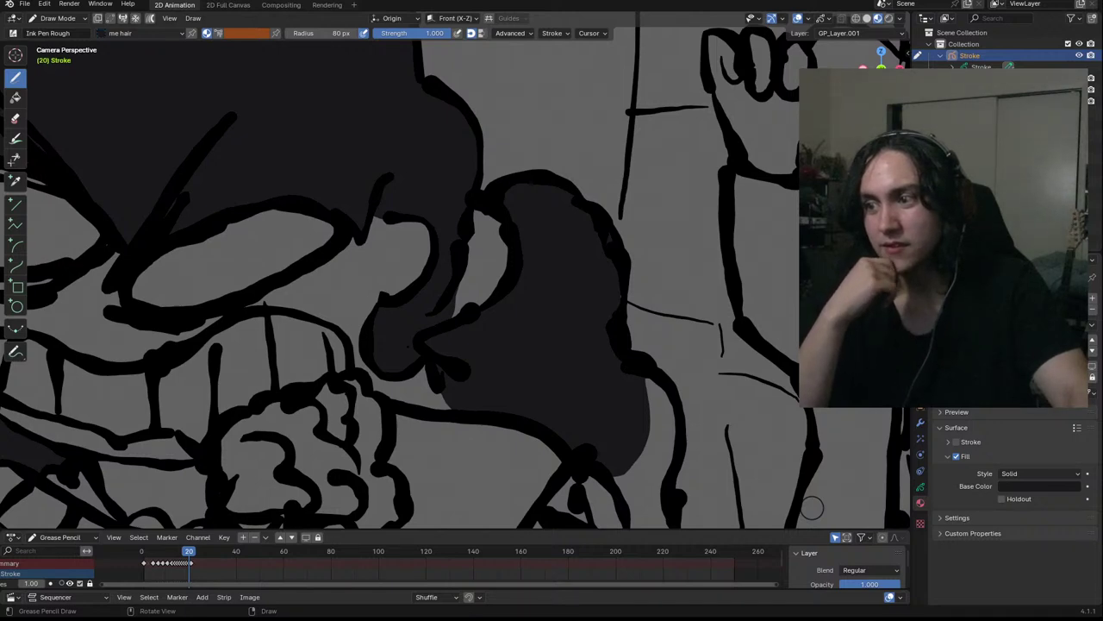
scroll(812, 507, down, 2)
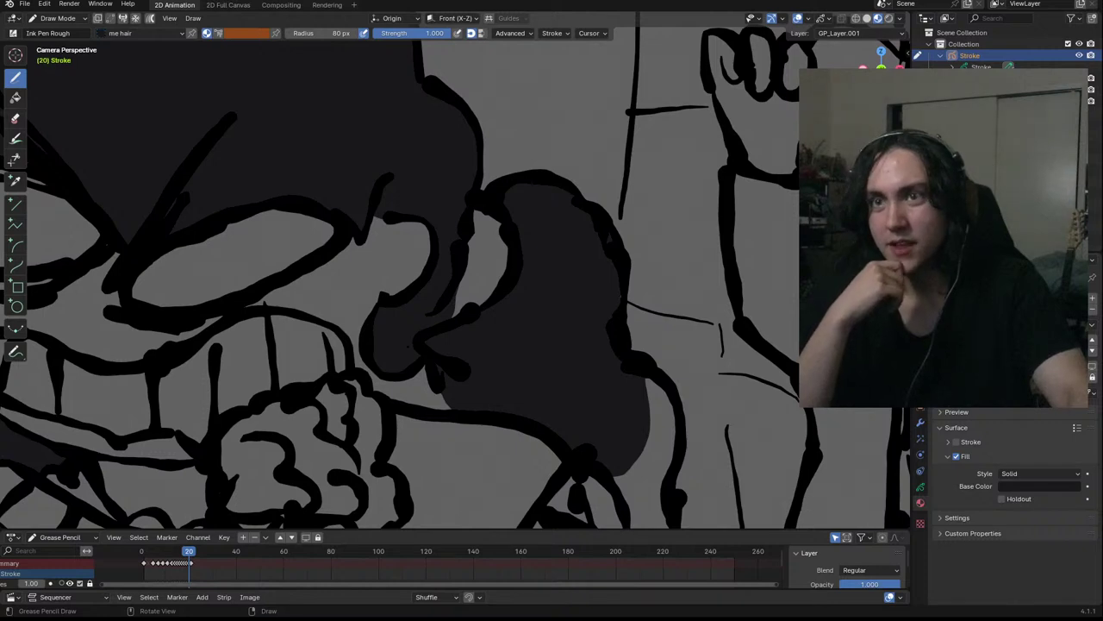
scroll(645, 226, up, 1)
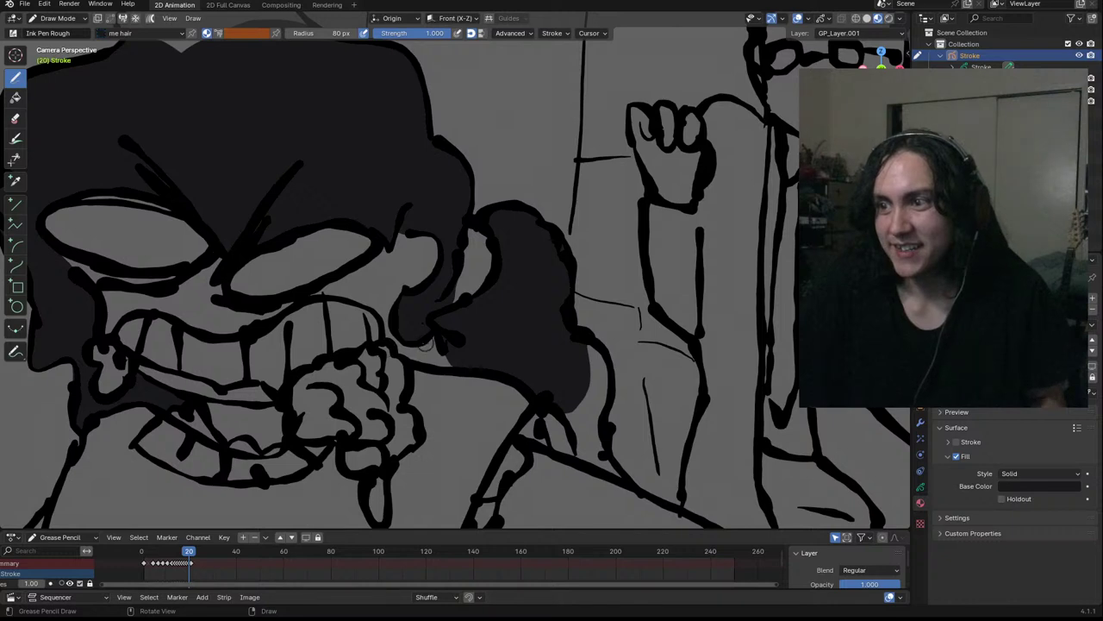
Fill the hair strip below the ear along the shoulder line and the tapered end of the ponytail behind the shoulder
mouse_move(399, 347)
mouse_down()
mouse_move(440, 364)
mouse_move(442, 349)
mouse_move(426, 340)
mouse_up()
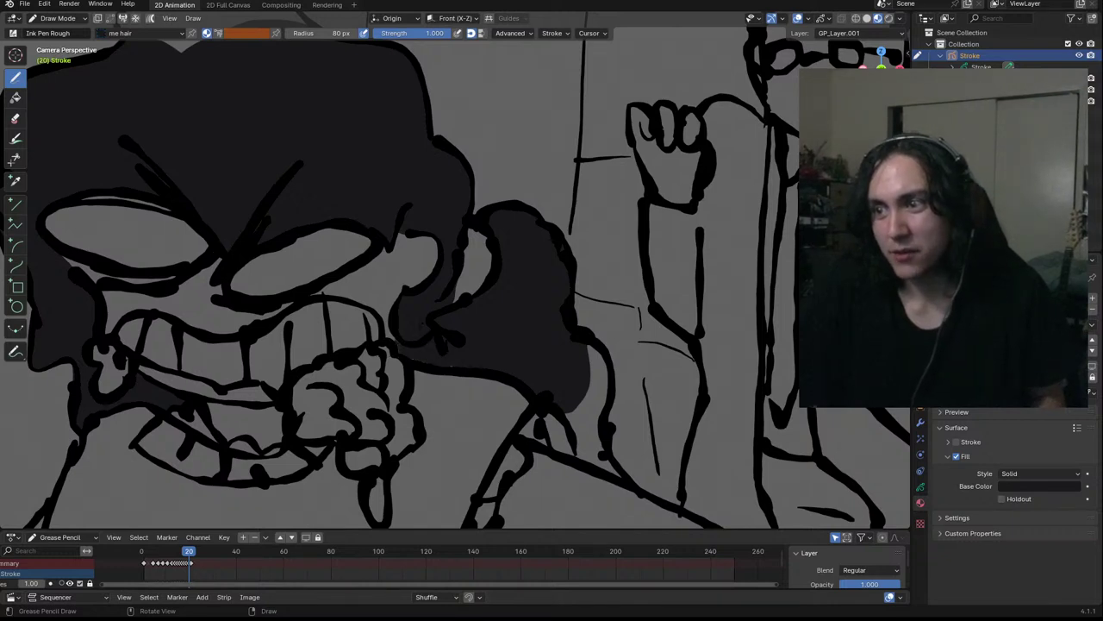
key(ctrl+z)
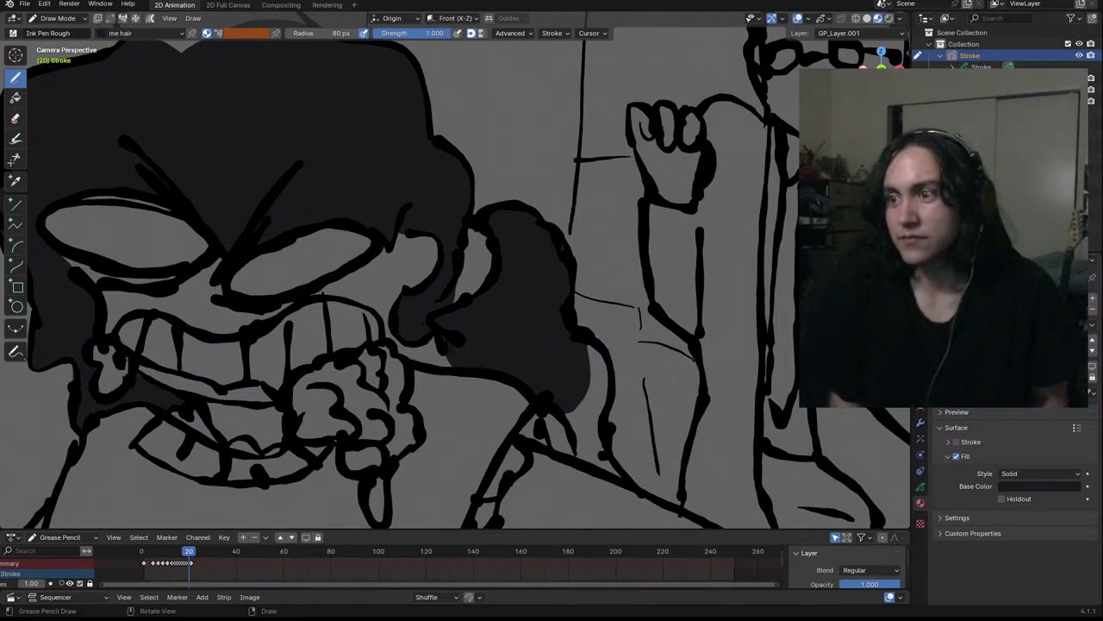
drag(407, 353, 451, 356)
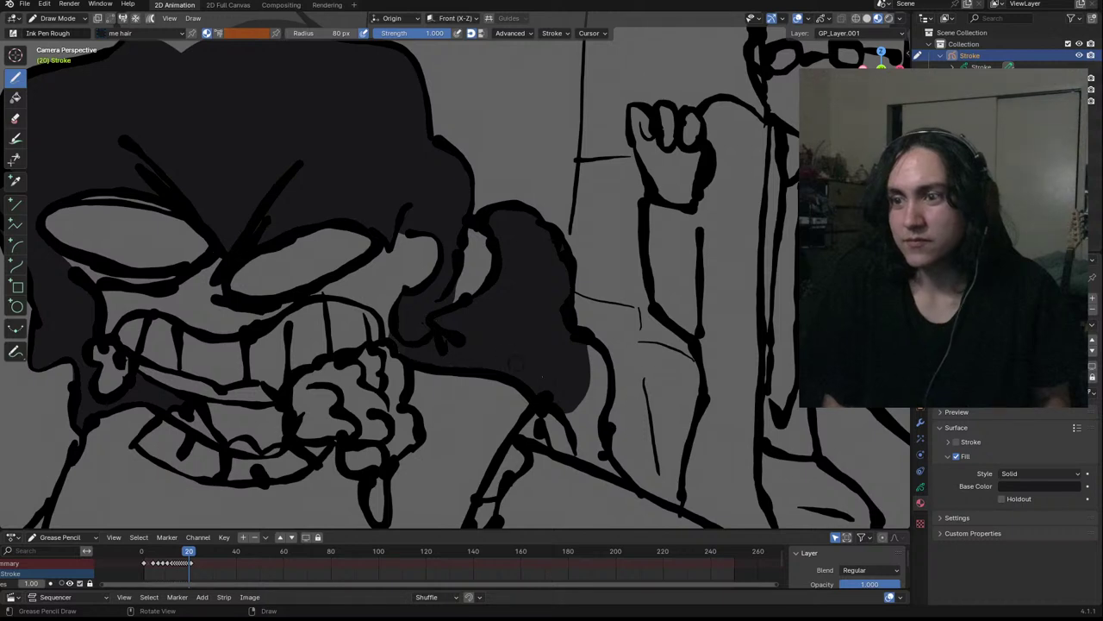
scroll(451, 356, down, 2)
shift+middle_drag(530, 393, 457, 334)
mouse_move(462, 331)
mouse_down()
mouse_move(479, 362)
mouse_move(511, 378)
mouse_move(488, 336)
mouse_move(491, 317)
mouse_up()
drag(495, 276, 488, 265)
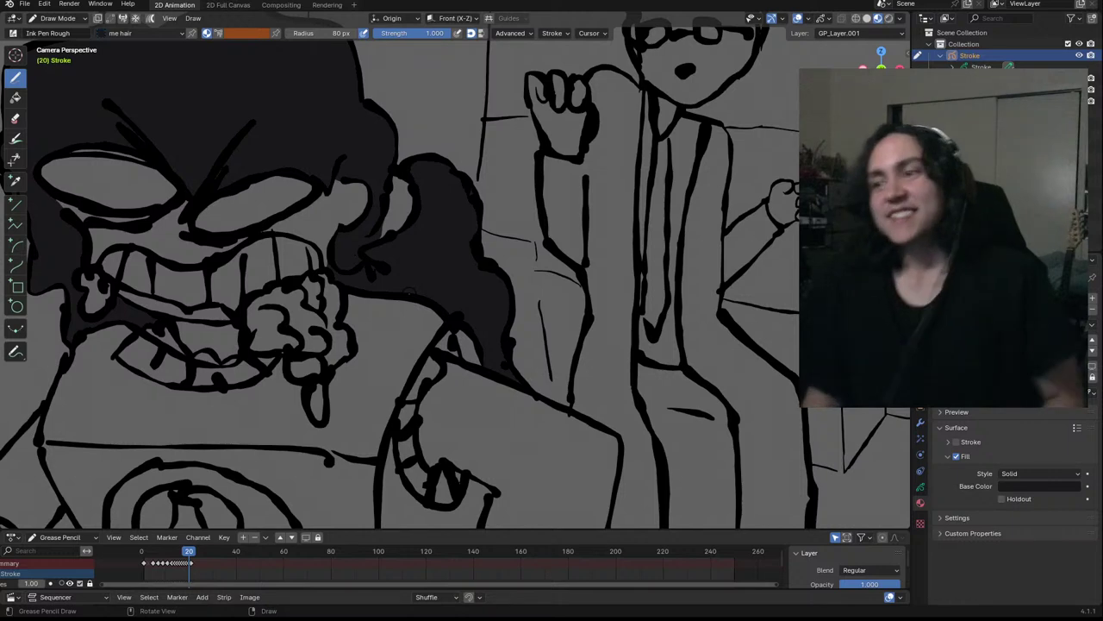
Fill the remaining uncolored bump at the crown of the grimacing character's head with the hair color
key(ctrl)
ctrl+middle_drag(410, 291, 571, 520)
ctrl+middle_drag(431, 370, 420, 224)
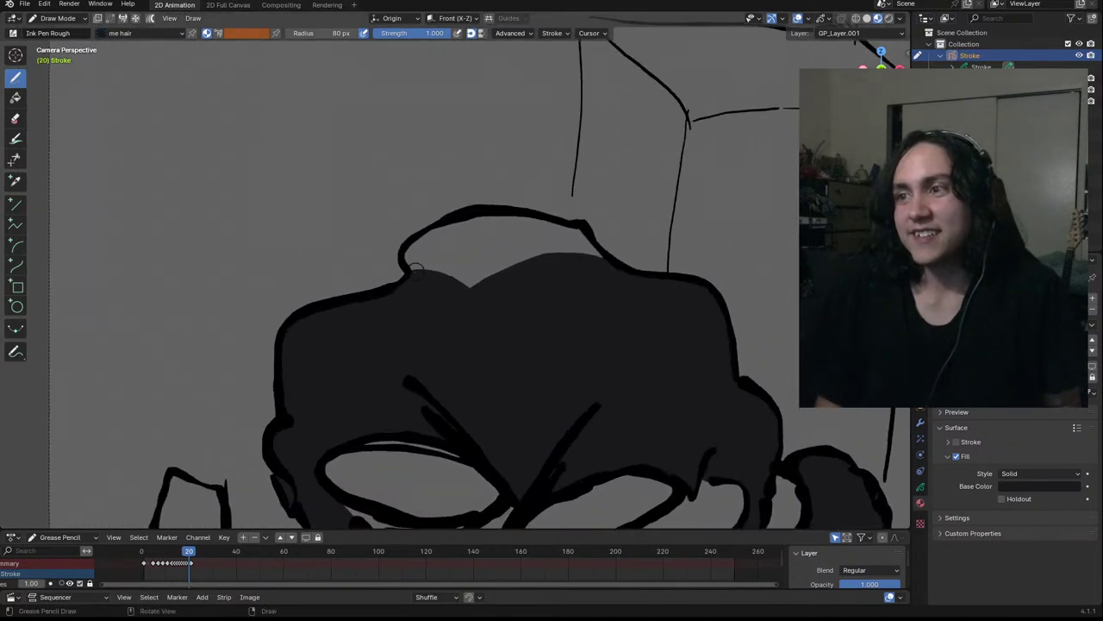
mouse_move(409, 269)
mouse_down()
mouse_move(422, 237)
mouse_move(487, 216)
mouse_move(585, 237)
mouse_move(444, 272)
mouse_up()
drag(600, 266, 593, 293)
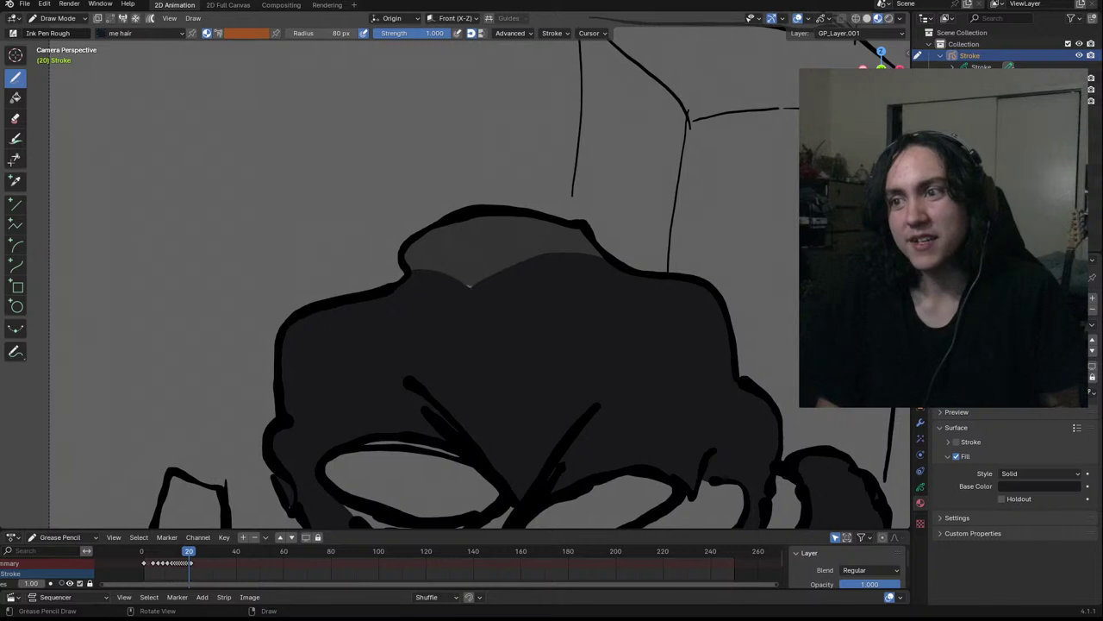
drag(493, 279, 561, 293)
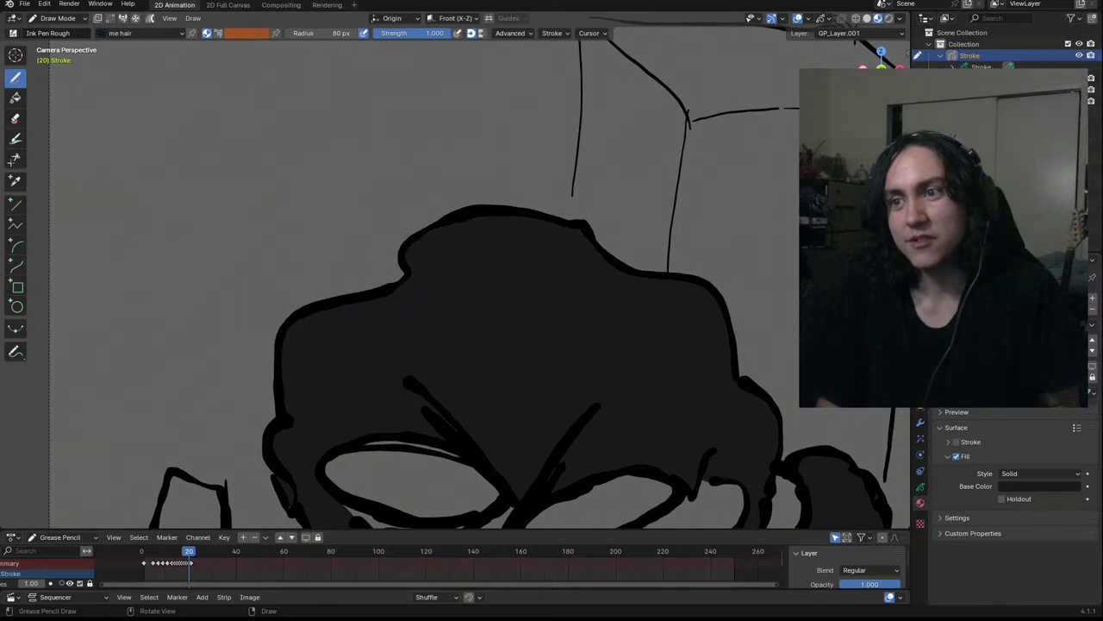
Fill the grimacing character's face and ear with the me skin material and set its fill color value to 0.635
scroll(555, 236, down, 5)
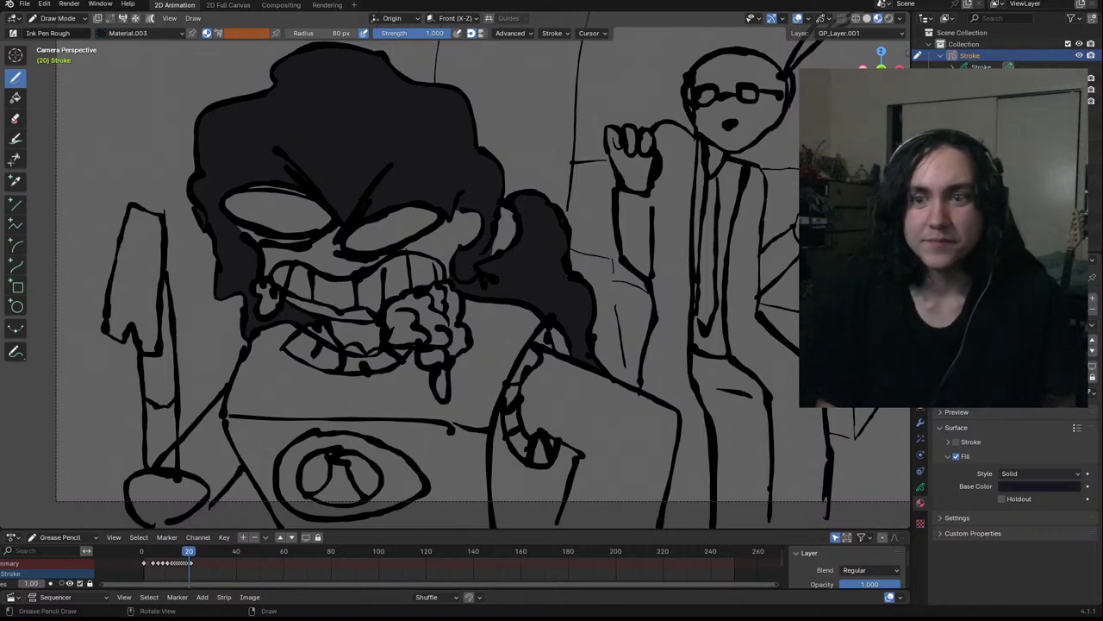
click(991, 320)
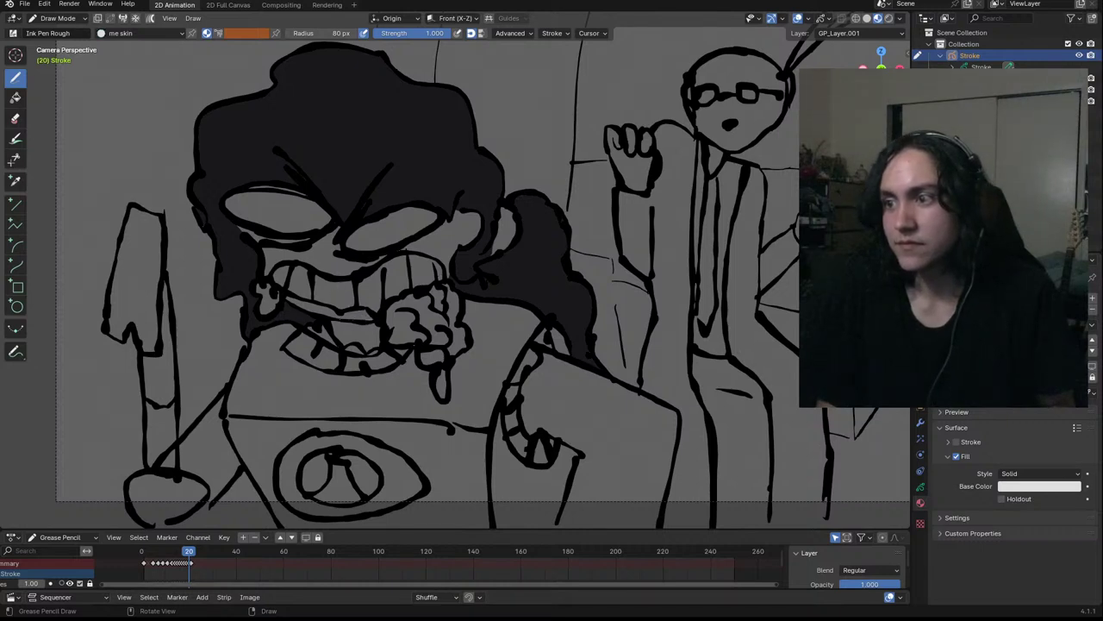
mouse_move(311, 311)
mouse_down()
mouse_move(277, 286)
mouse_move(226, 198)
mouse_move(292, 191)
mouse_move(341, 228)
mouse_move(413, 211)
mouse_move(431, 216)
mouse_move(435, 237)
mouse_move(474, 213)
mouse_move(479, 233)
mouse_move(455, 248)
mouse_move(441, 283)
mouse_move(405, 300)
mouse_up()
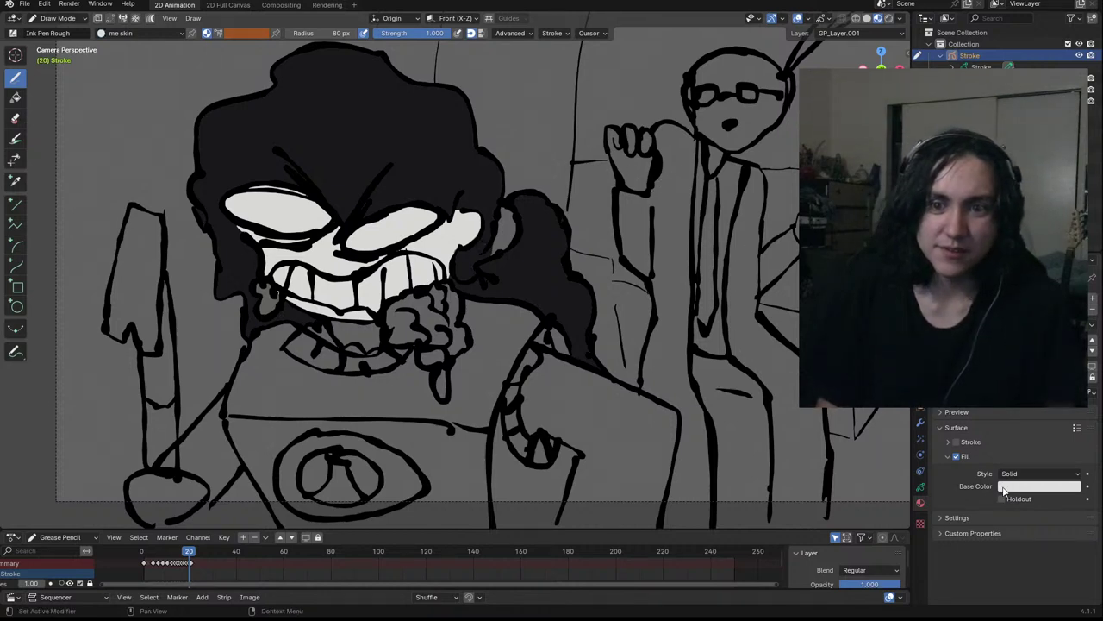
click(1038, 486)
drag(1033, 457, 1021, 457)
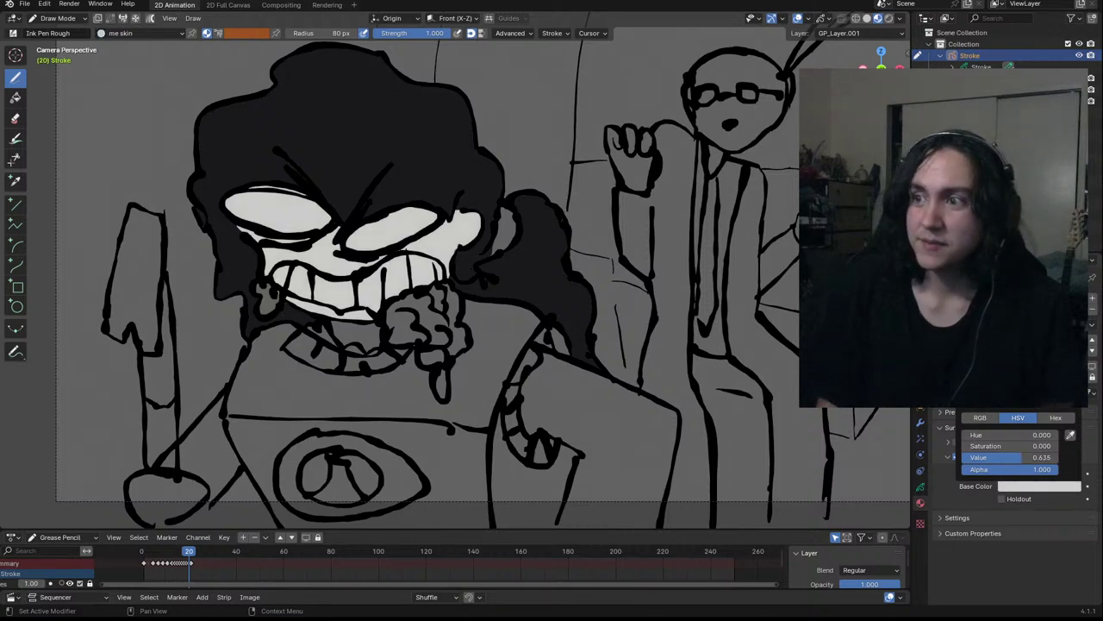
Try to fill the teeth and the eye farthest from the suited man with Material.013
scroll(457, 275, down, 4)
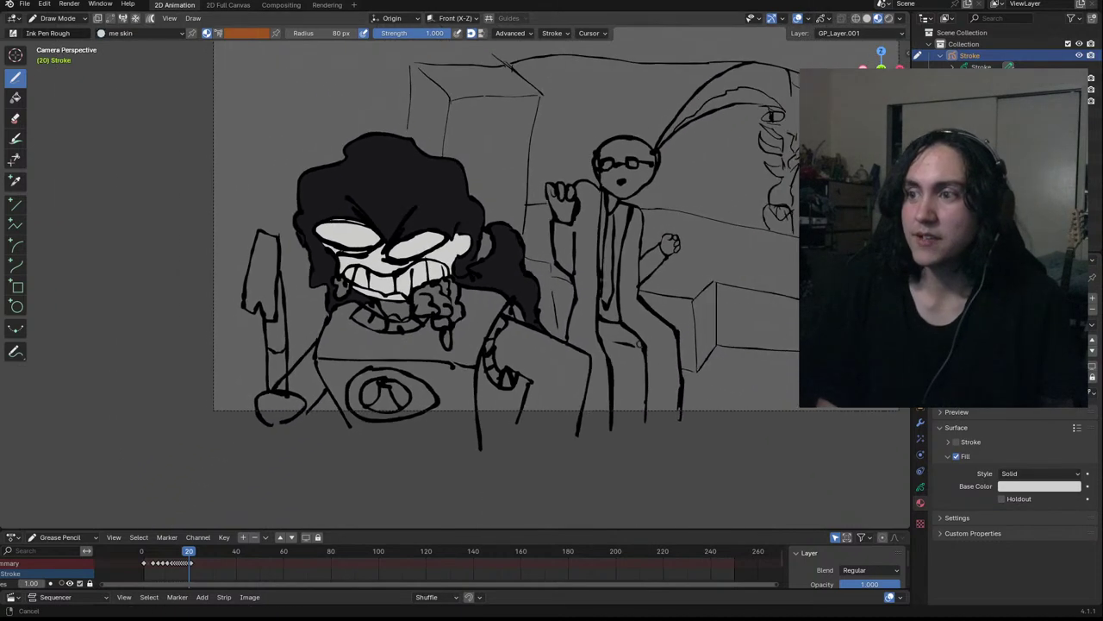
shift+middle_drag(601, 315, 655, 326)
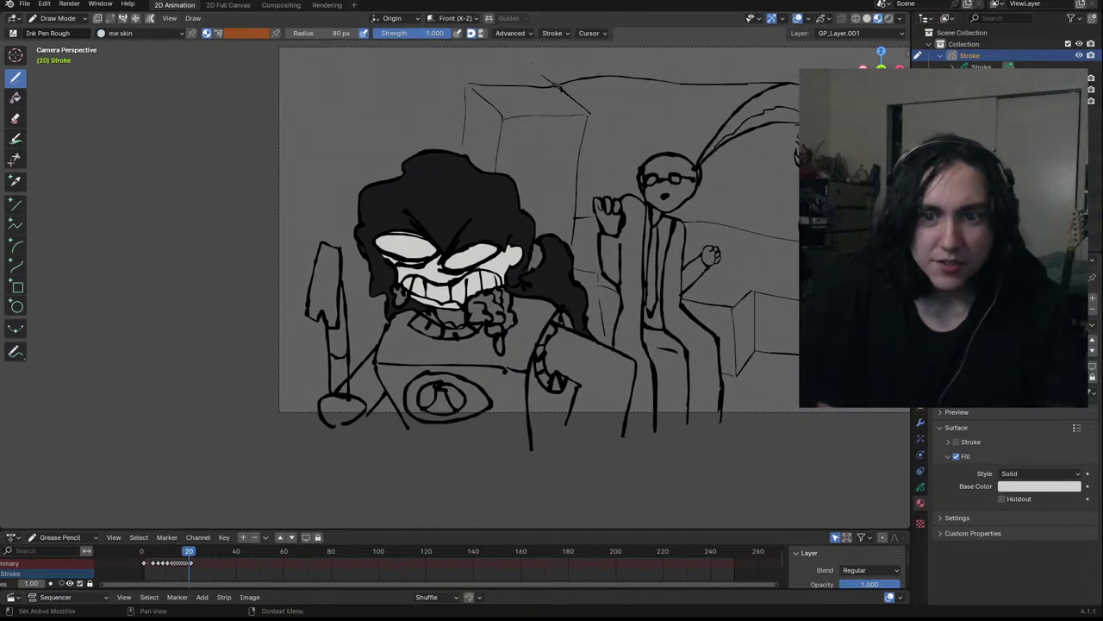
click(999, 329)
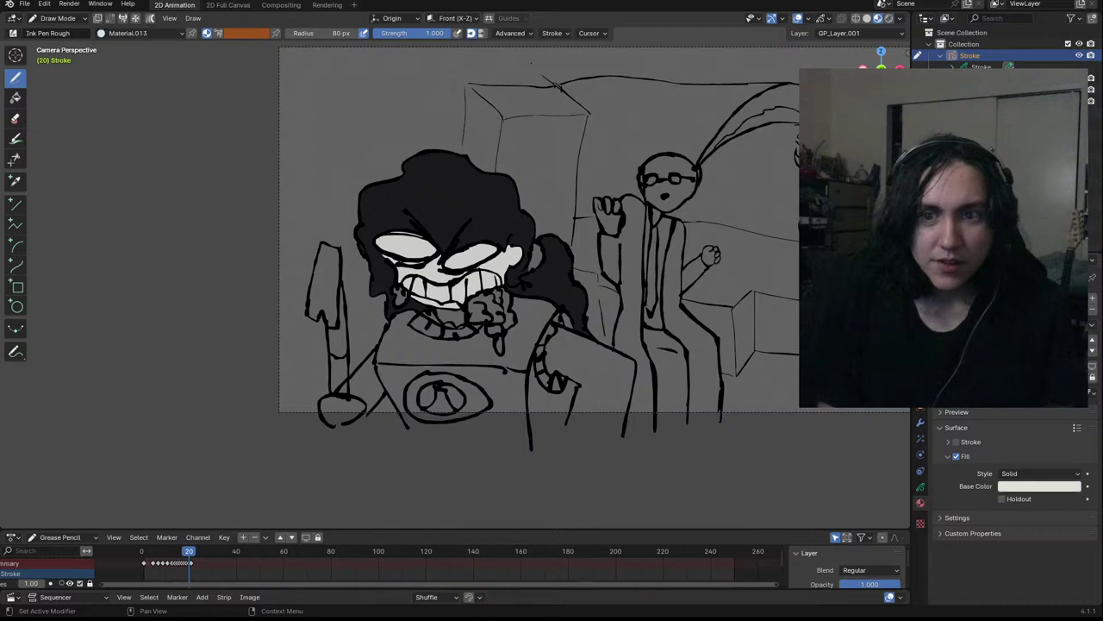
scroll(406, 280, up, 5)
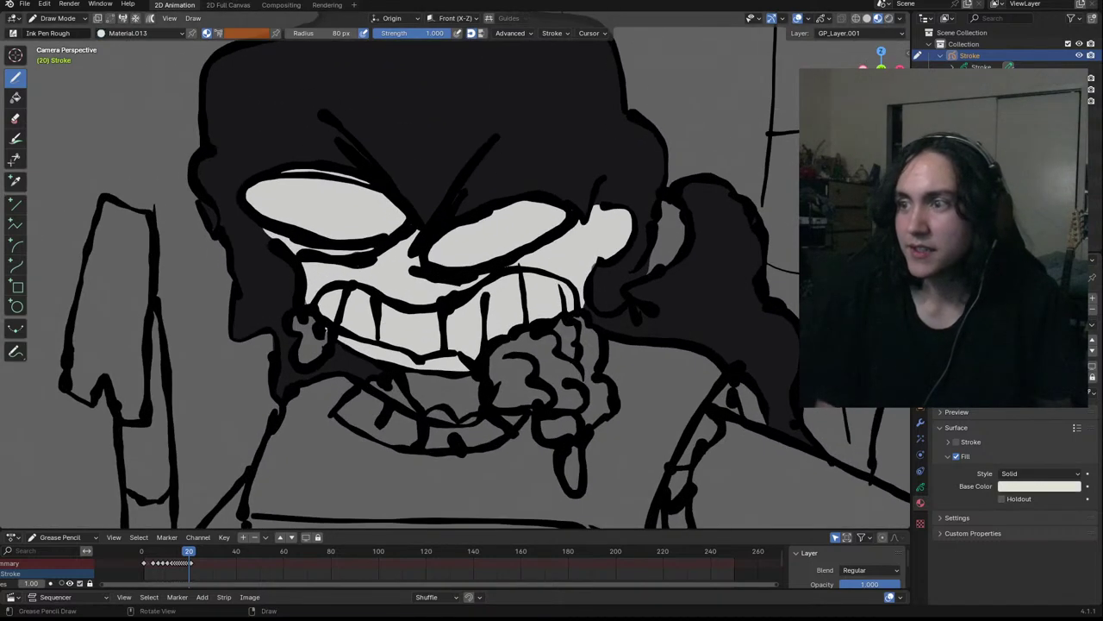
drag(323, 310, 378, 345)
key(ctrl+z)
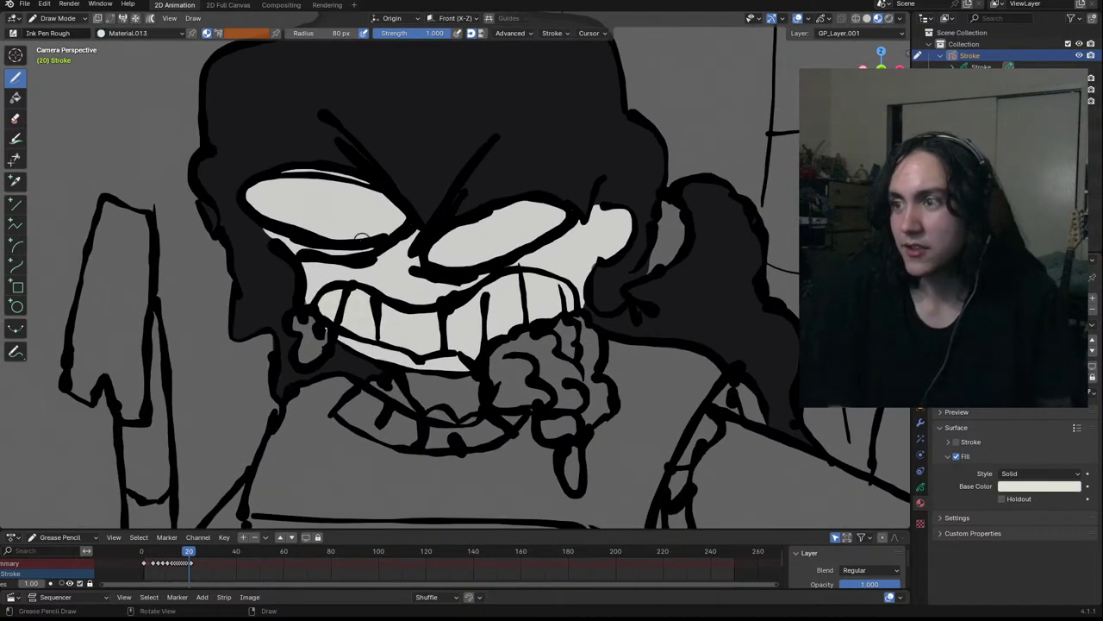
mouse_move(400, 231)
mouse_down()
mouse_move(363, 193)
mouse_move(285, 178)
mouse_up()
key(ctrl+z)
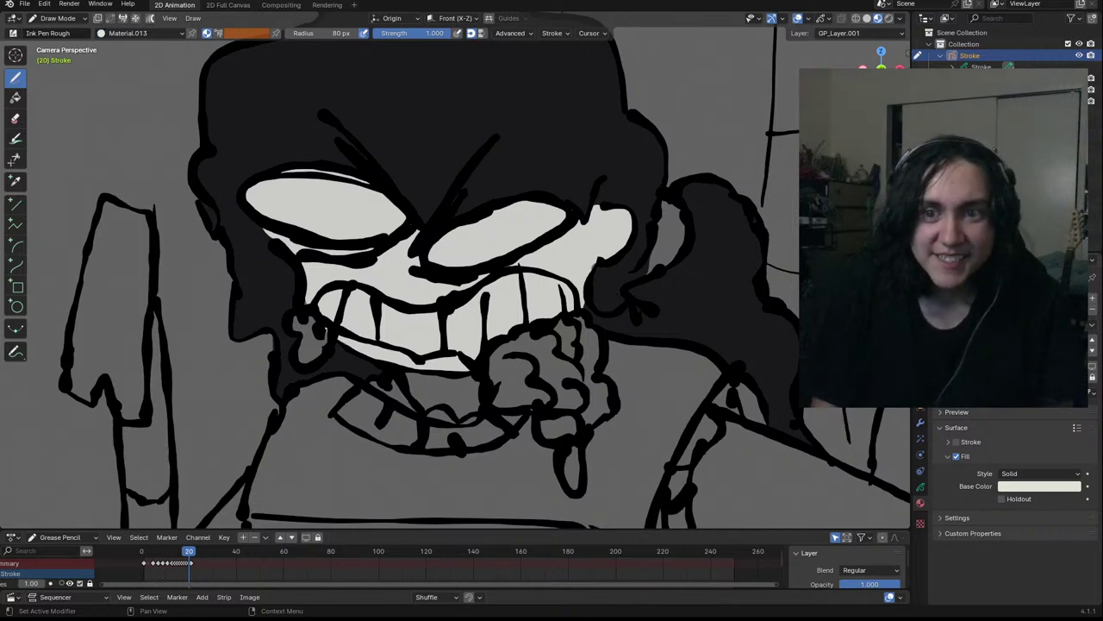
Try the Holdout option on the me skin material's fill
click(1004, 332)
click(1017, 496)
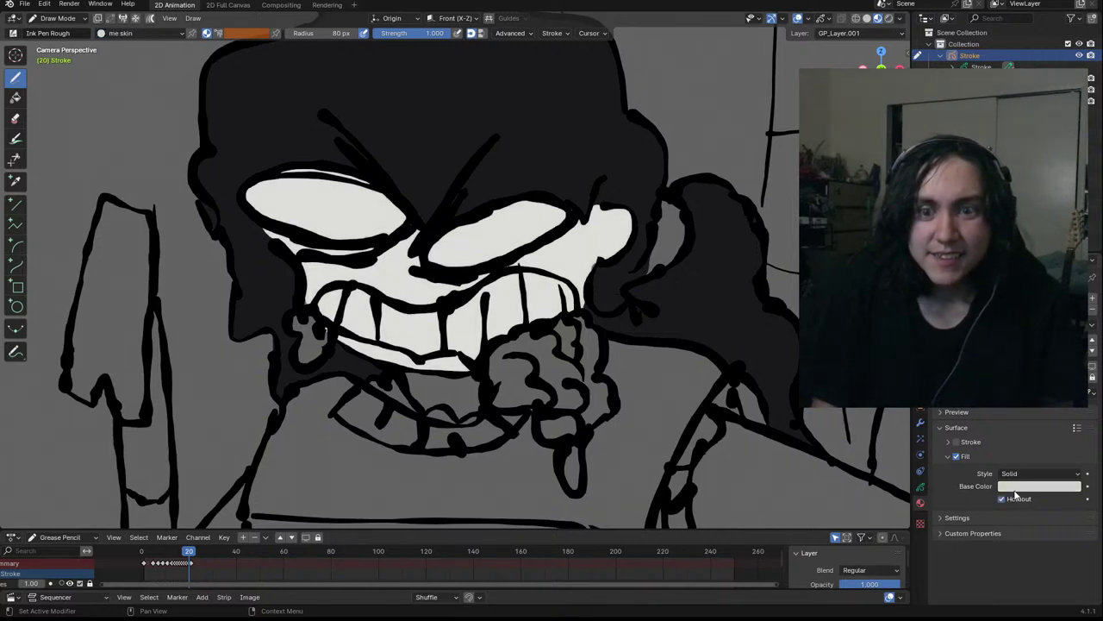
click(1002, 498)
click(1020, 487)
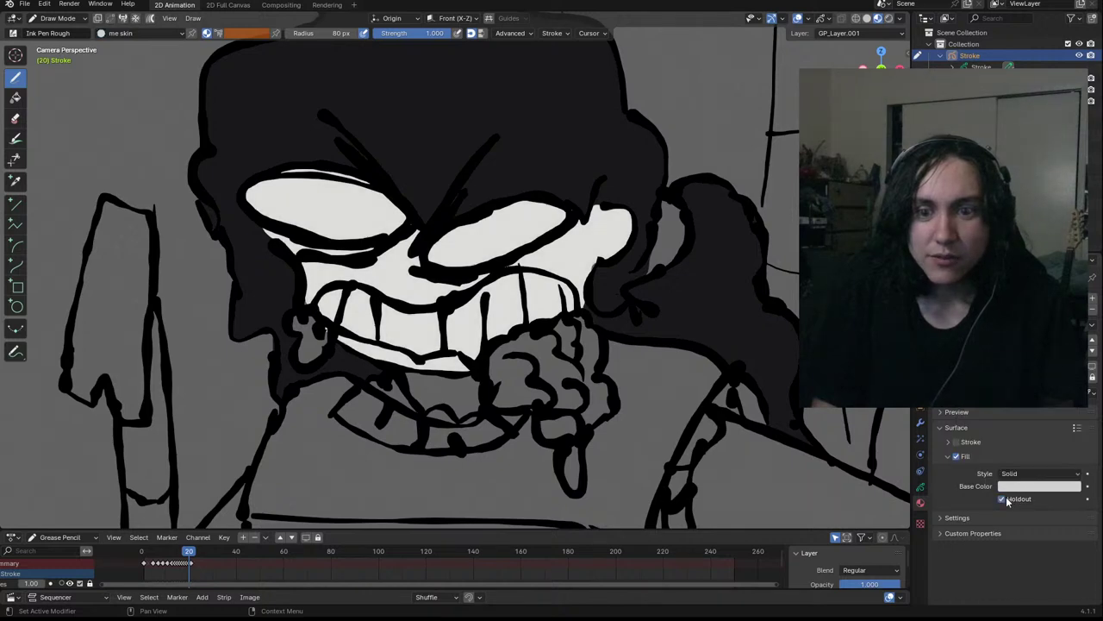
click(1004, 499)
click(1003, 500)
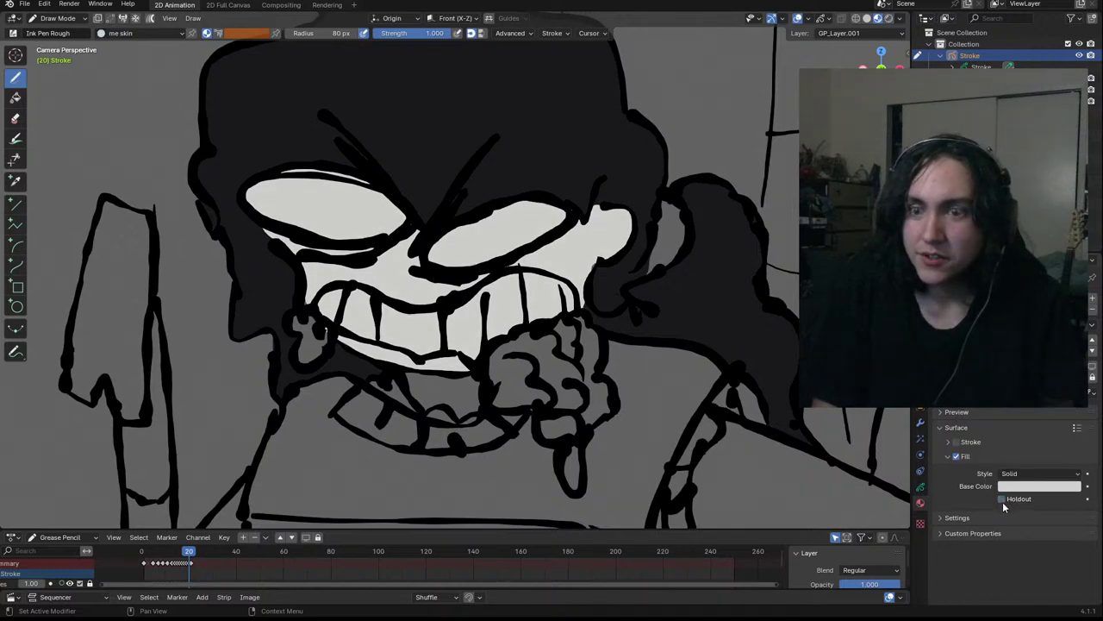
click(1002, 499)
click(1002, 499)
click(1002, 499)
click(1003, 499)
click(1004, 500)
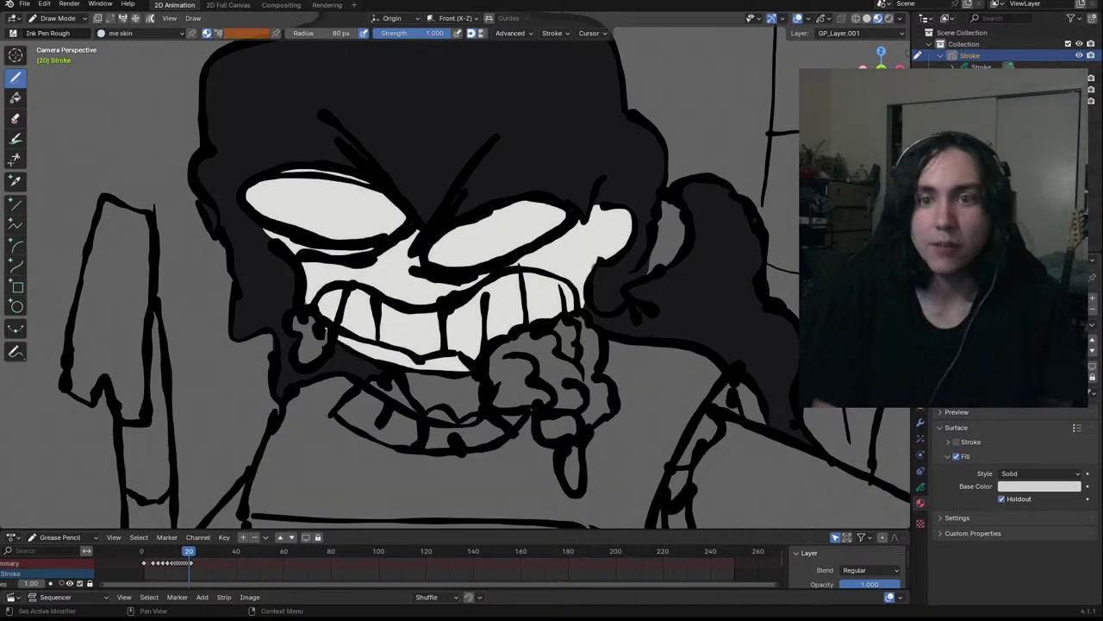
click(1002, 499)
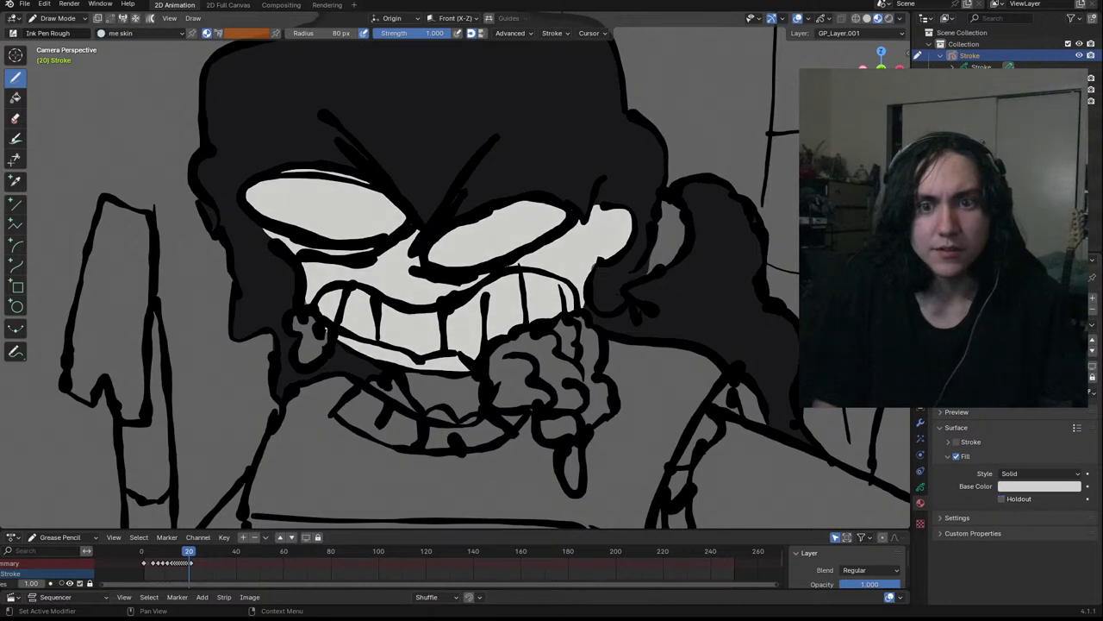
Enable Holdout for Material.013's fill and color the upper teeth and the eye nearest the suited man with it
click(970, 347)
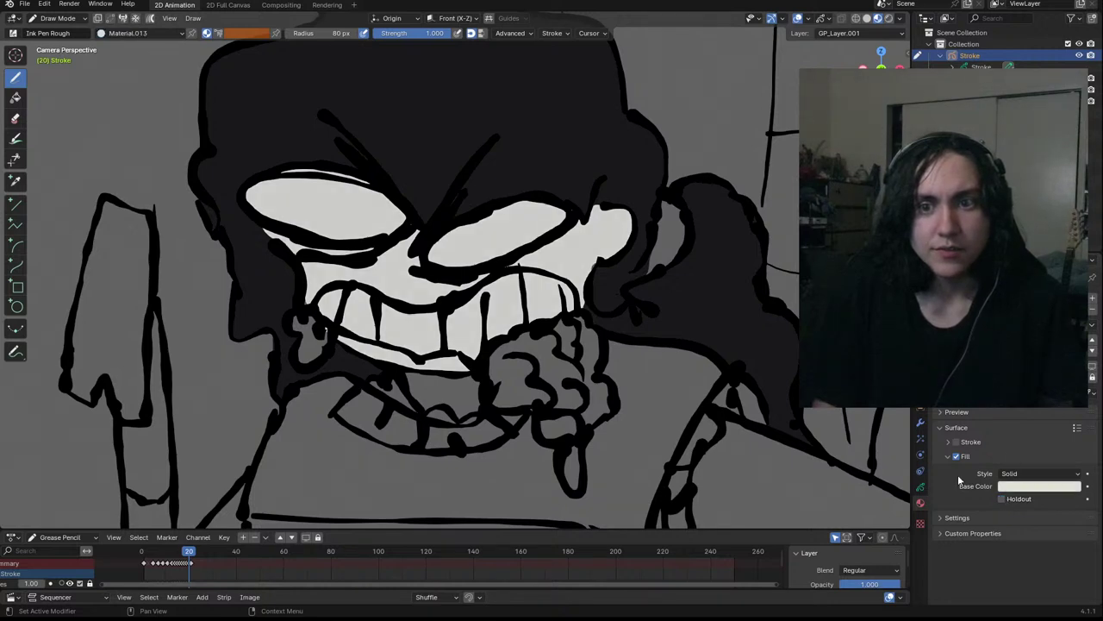
click(1002, 500)
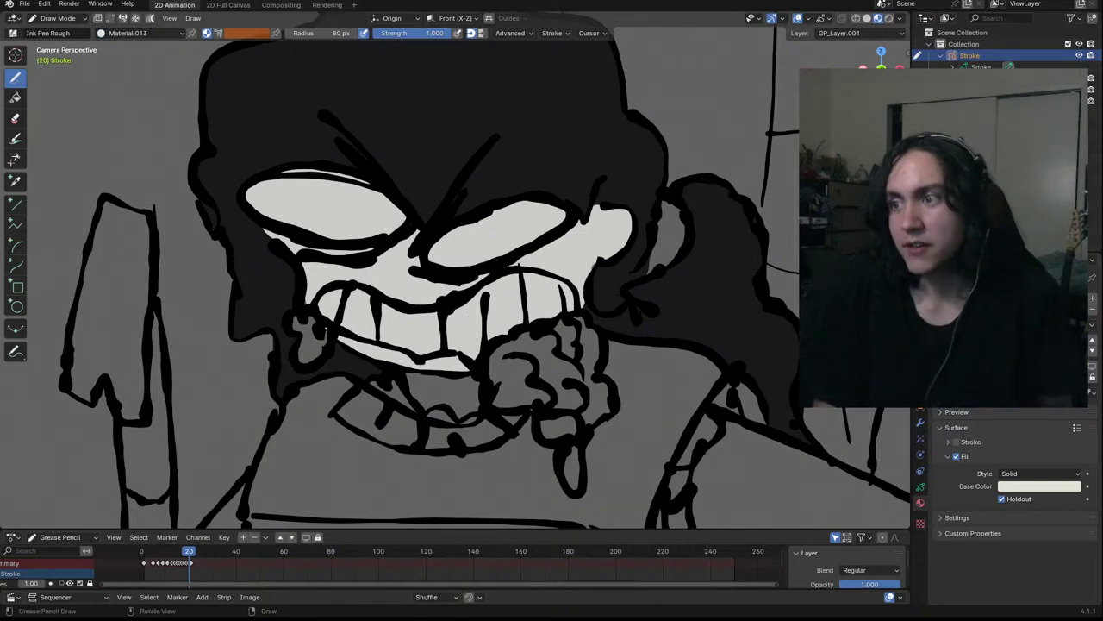
mouse_move(327, 304)
mouse_down()
mouse_move(417, 348)
mouse_move(439, 338)
mouse_move(474, 346)
mouse_move(556, 310)
mouse_move(559, 295)
mouse_move(536, 274)
mouse_move(379, 286)
mouse_move(388, 300)
mouse_up()
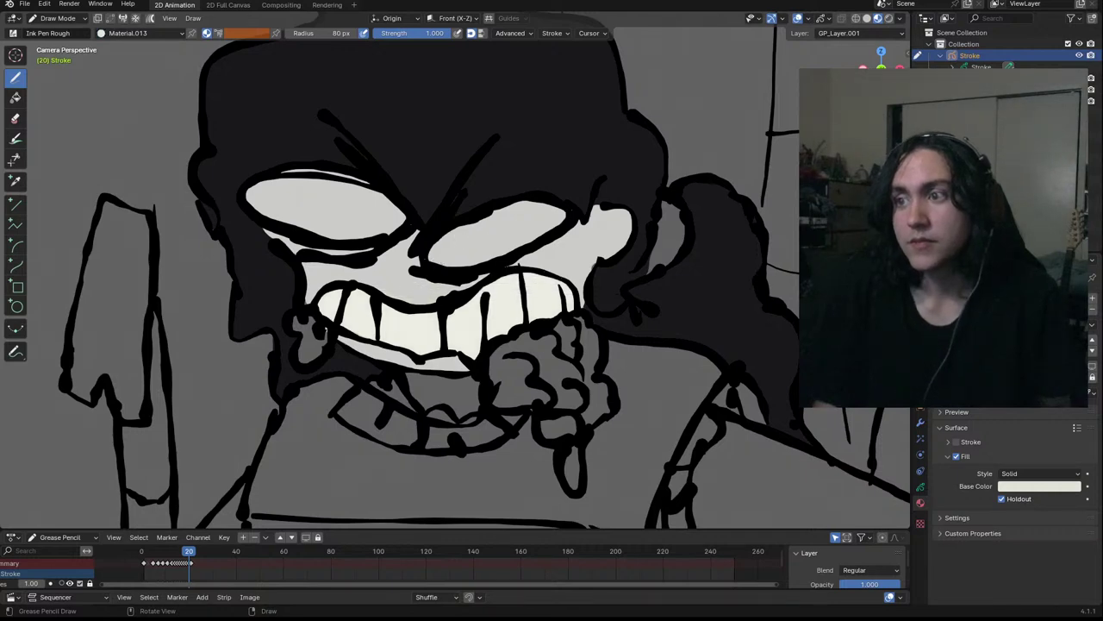
mouse_move(456, 245)
mouse_down()
mouse_move(491, 224)
mouse_move(543, 220)
mouse_move(559, 237)
mouse_move(450, 262)
mouse_up()
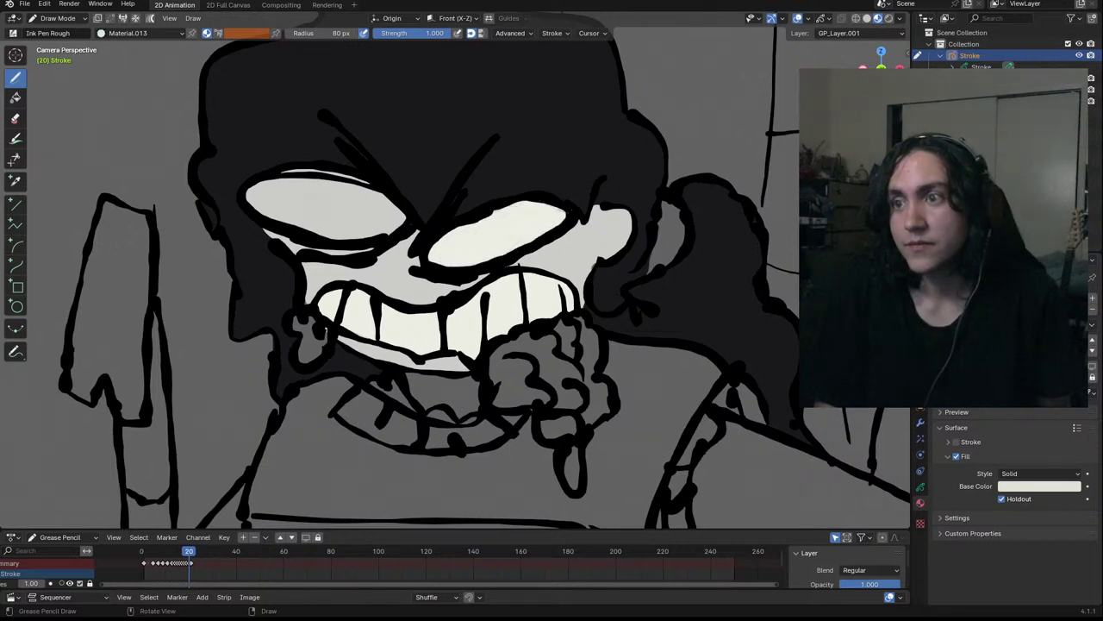
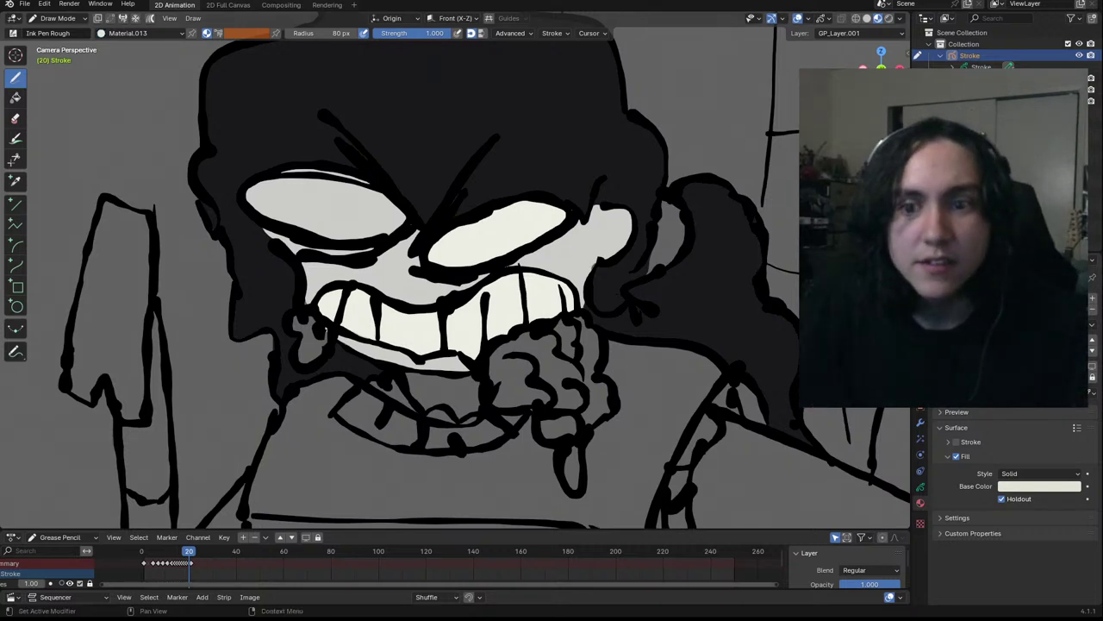
Fill the neck patch between the grimacing character's mouth and collar with the me skin material
click(991, 337)
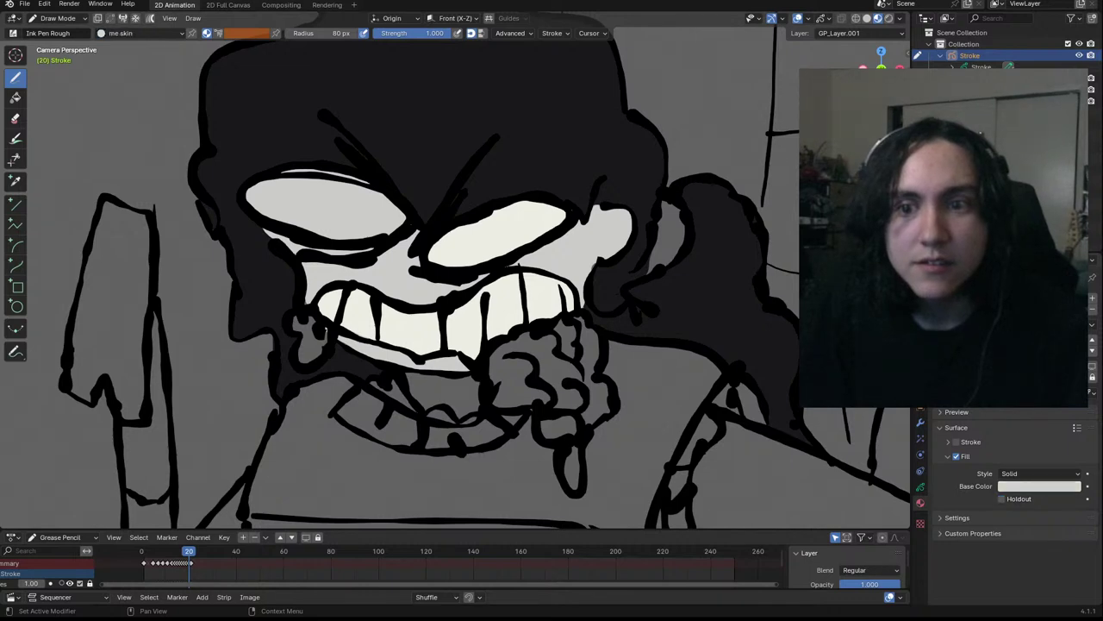
ctrl+middle_drag(466, 331, 414, 194)
shift+middle_drag(349, 434, 434, 292)
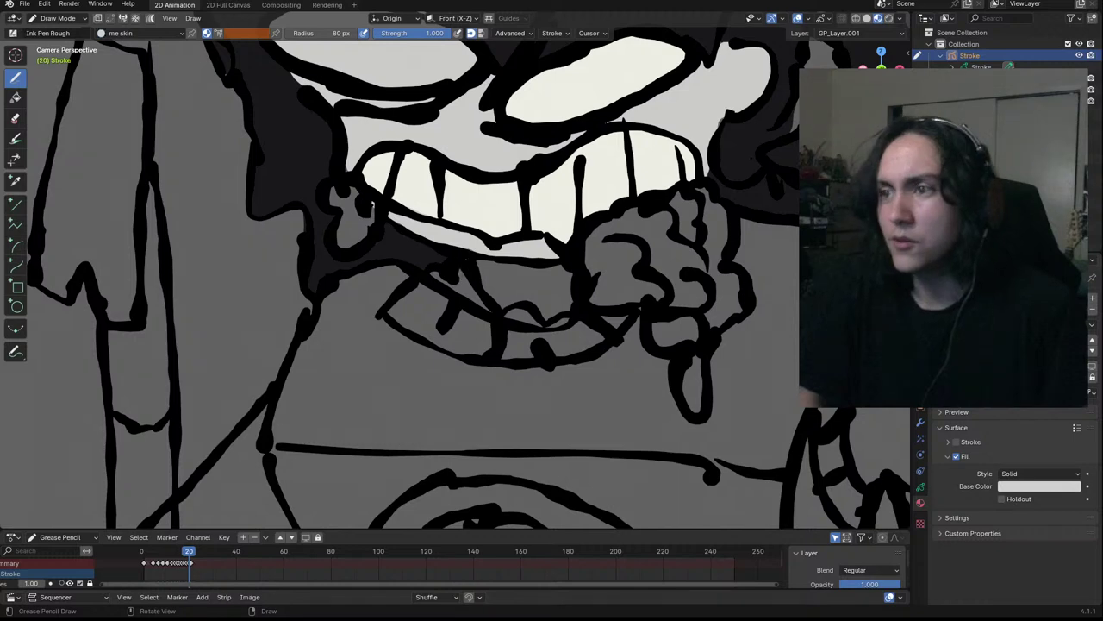
mouse_move(475, 262)
mouse_down()
mouse_move(529, 313)
mouse_move(548, 322)
mouse_move(569, 312)
mouse_move(568, 261)
mouse_move(529, 271)
mouse_up()
Paint the crescent gap between the head and the ponytail black with the Dots Stroke material
scroll(483, 284, down, 3)
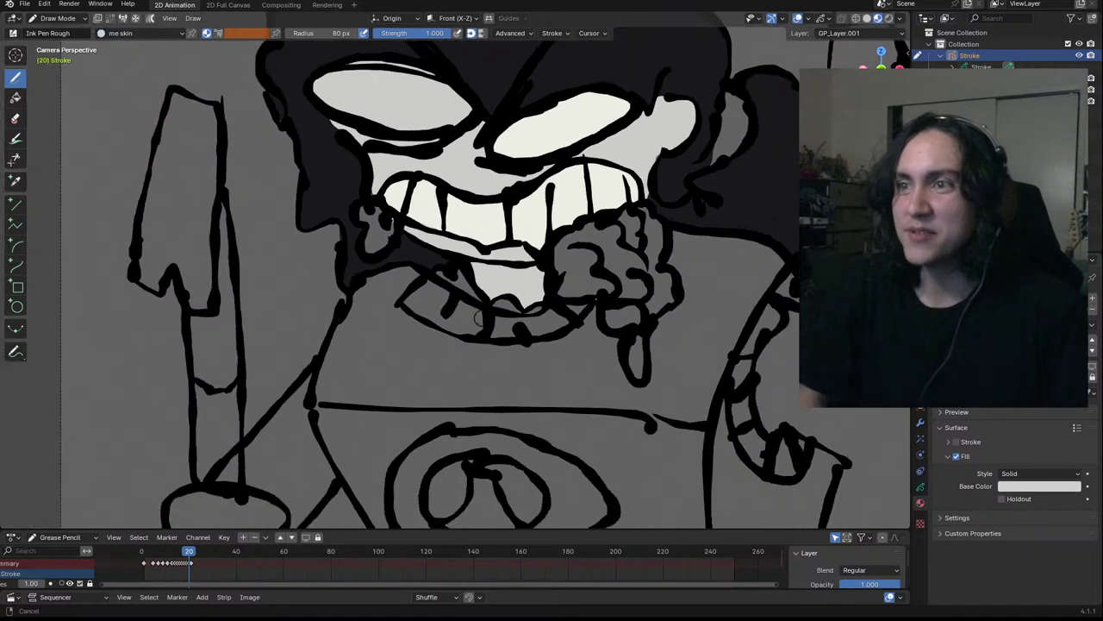
mouse_move(471, 353)
shift+middle_down()
mouse_move(444, 363)
mouse_move(482, 266)
mouse_move(597, 150)
mouse_move(630, 135)
shift+middle_up()
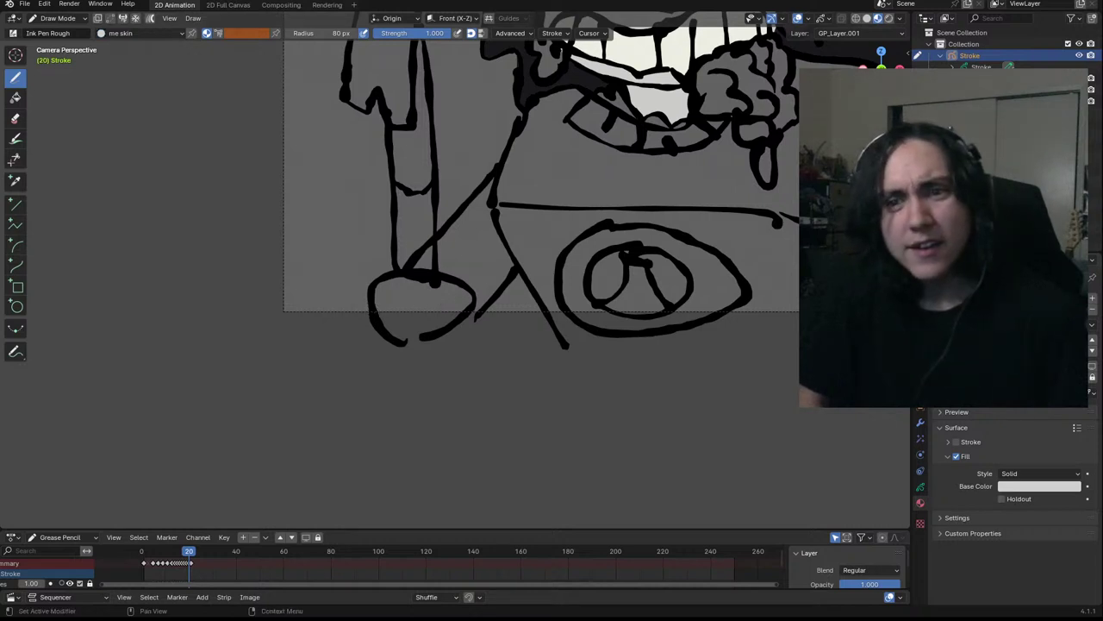
click(1000, 304)
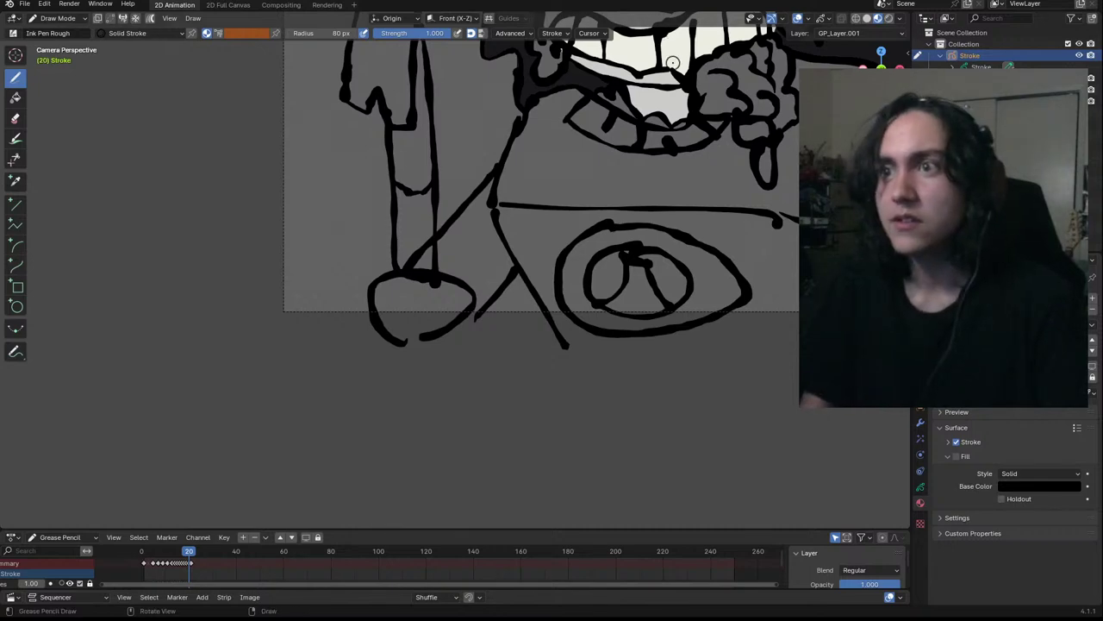
ctrl+middle_drag(554, 167, 501, 250)
ctrl+middle_drag(503, 289, 511, 252)
shift+middle_drag(664, 118, 631, 126)
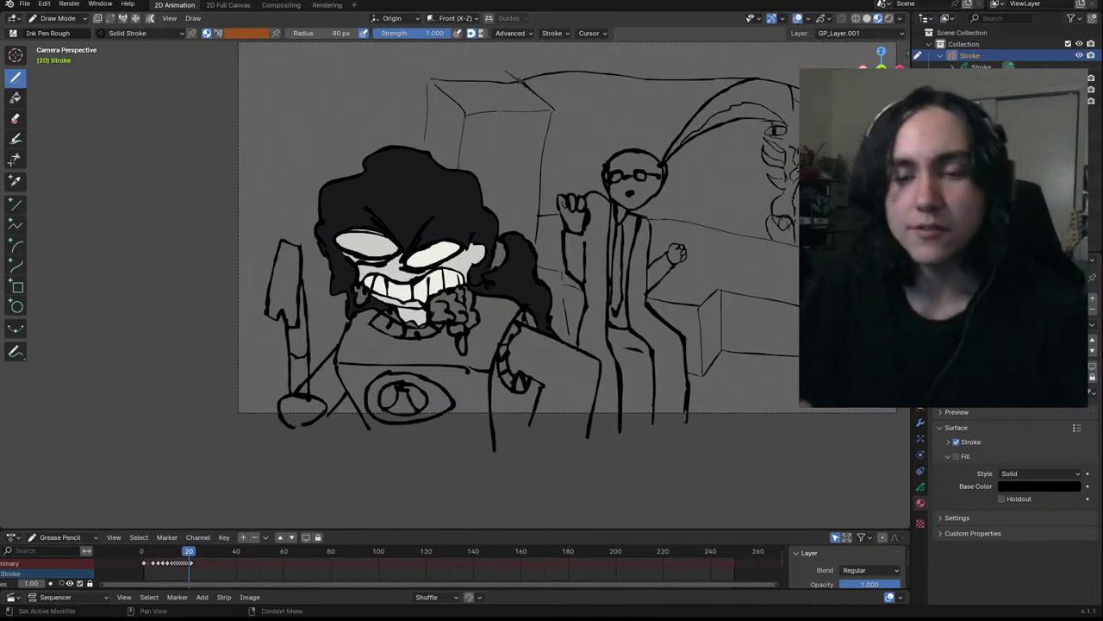
click(1000, 333)
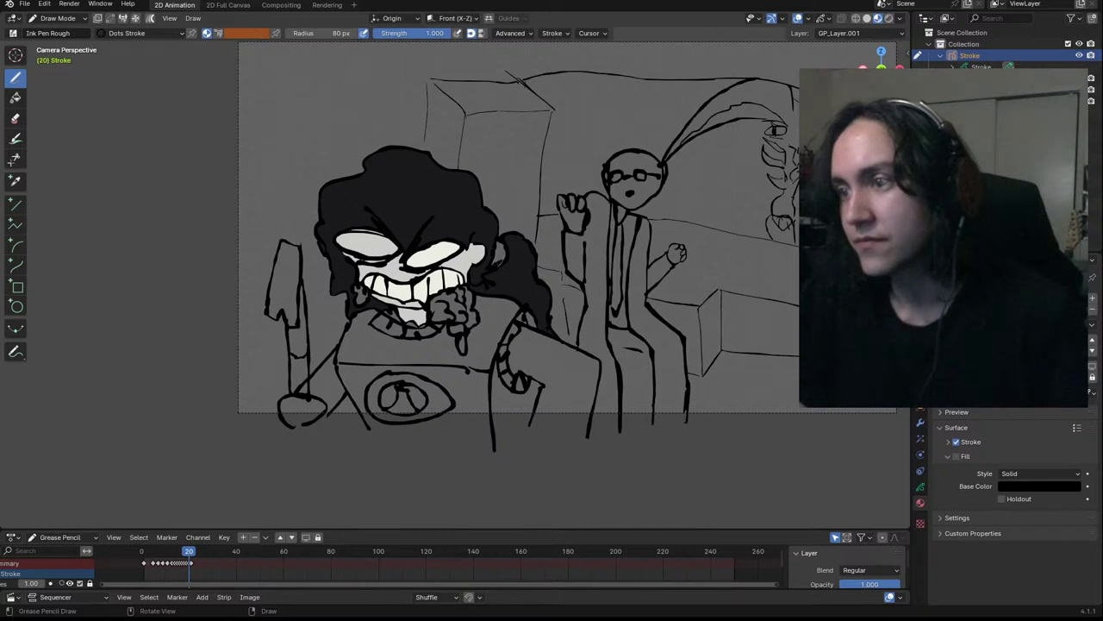
drag(499, 245, 495, 260)
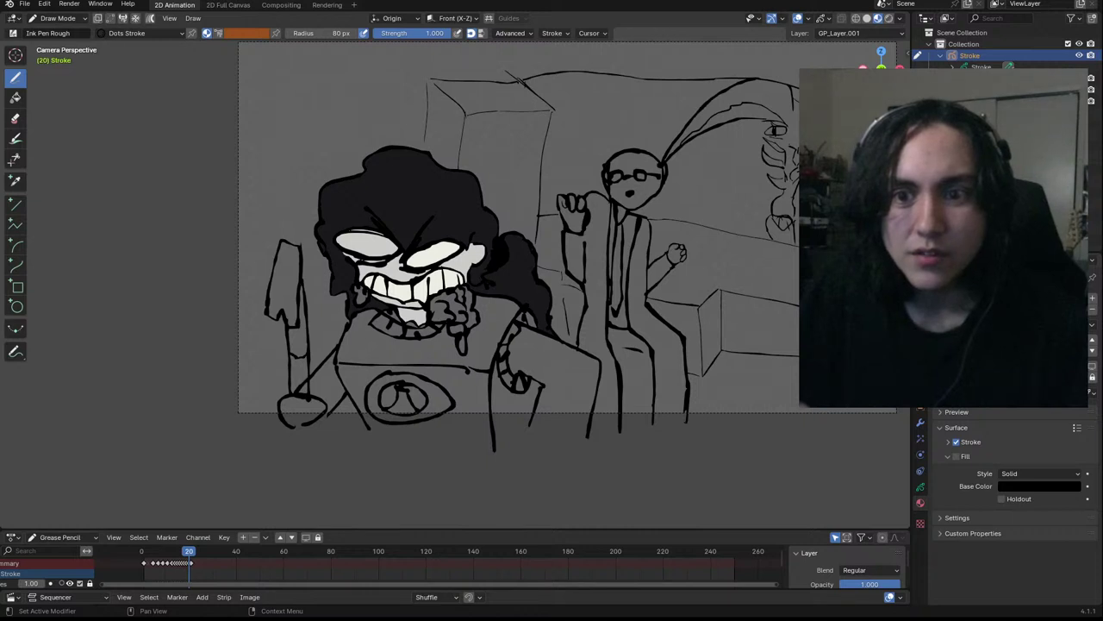
Make Material.016, the orange fill-only material, active for coloring the grimacing character's vest
click(1004, 339)
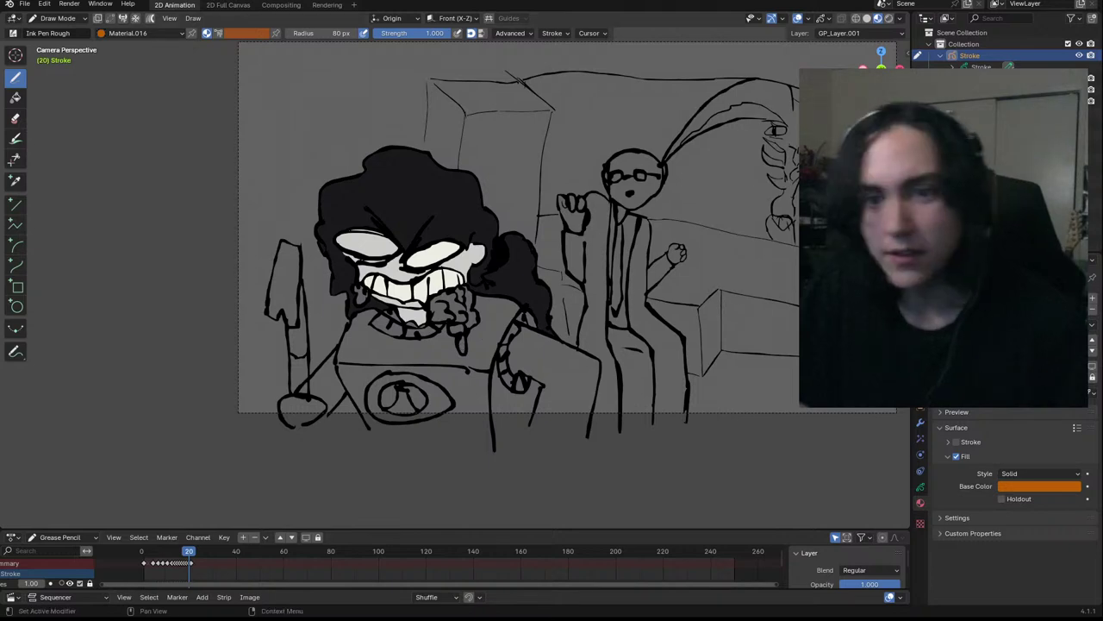
scroll(371, 379, up, 2)
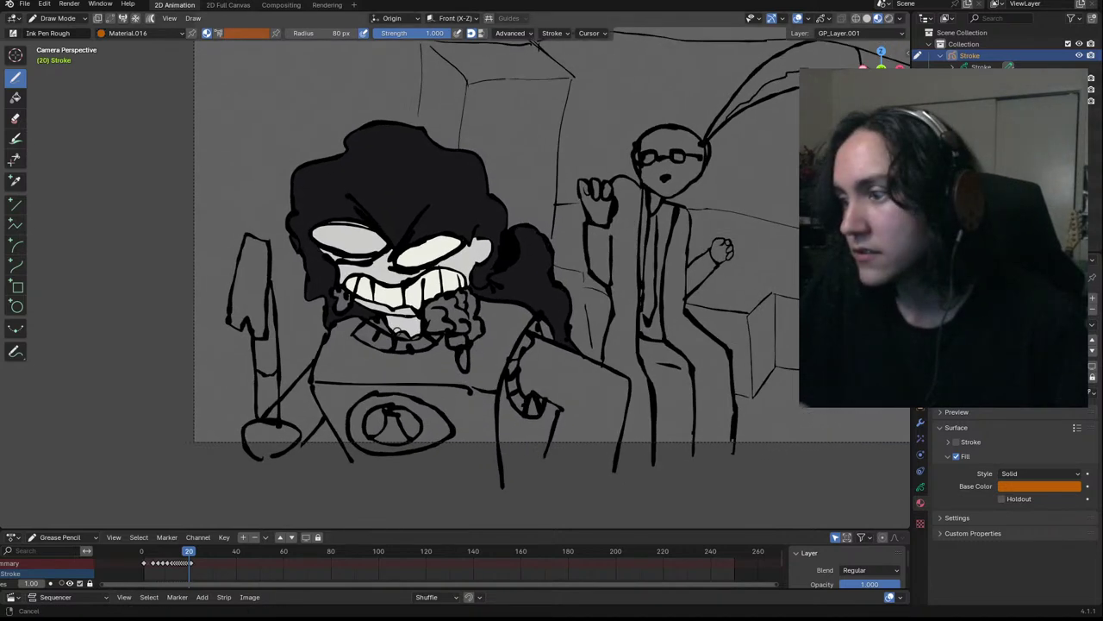
shift+middle_drag(393, 398, 541, 266)
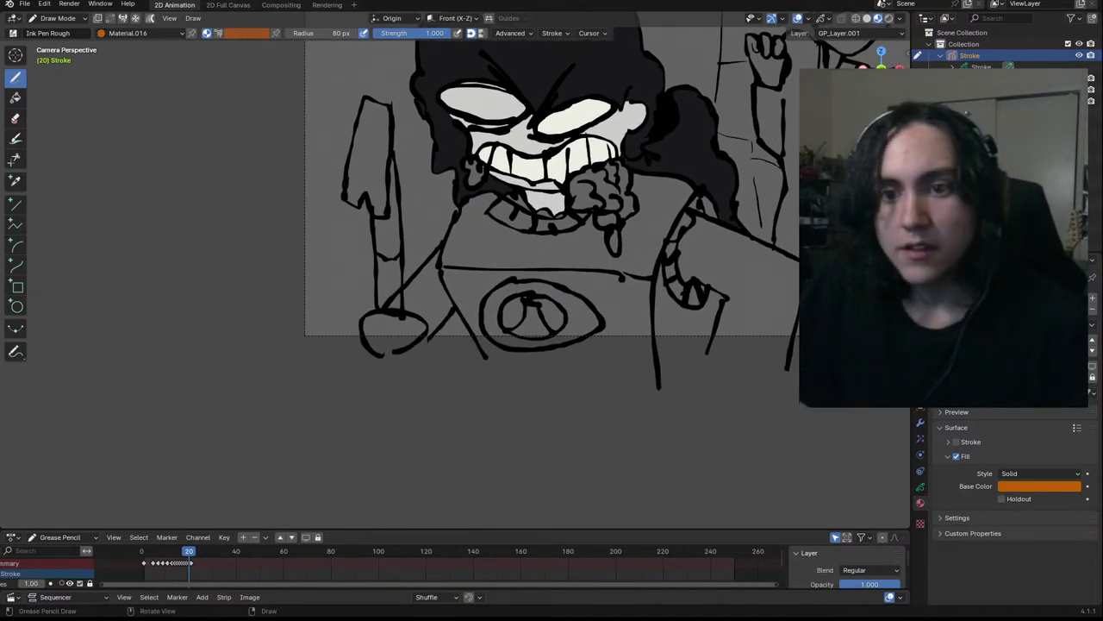
click(1092, 325)
click(1093, 331)
click(1092, 350)
click(1093, 351)
click(1093, 341)
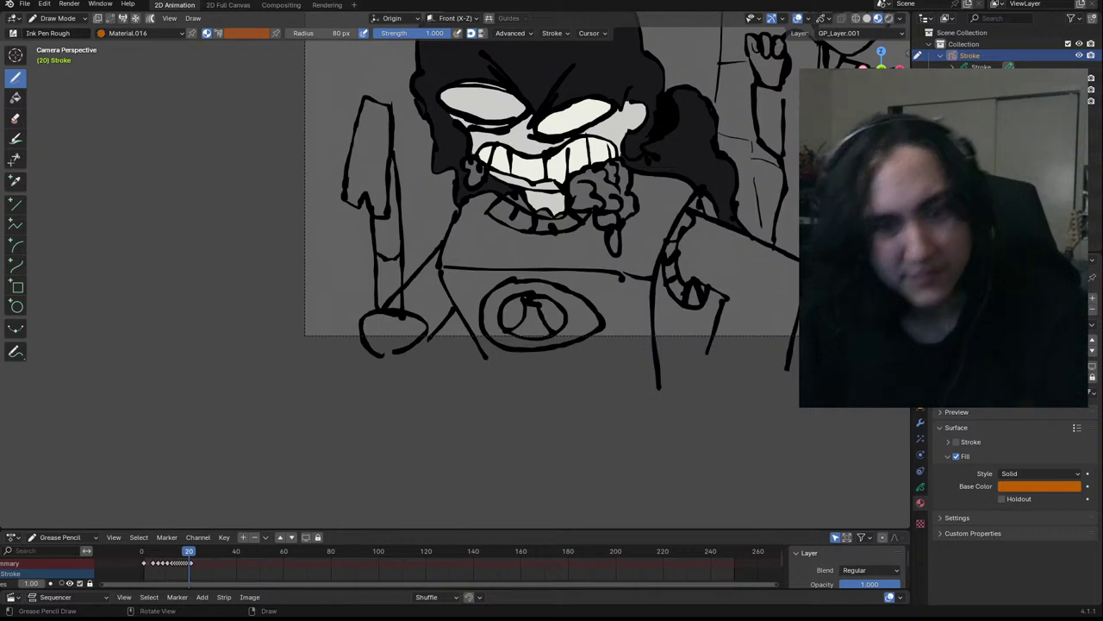
mouse_move(593, 297)
ctrl+middle_down()
mouse_move(594, 367)
mouse_move(594, 341)
ctrl+middle_up()
mouse_move(593, 270)
shift+middle_down()
mouse_move(538, 323)
mouse_move(535, 265)
shift+middle_up()
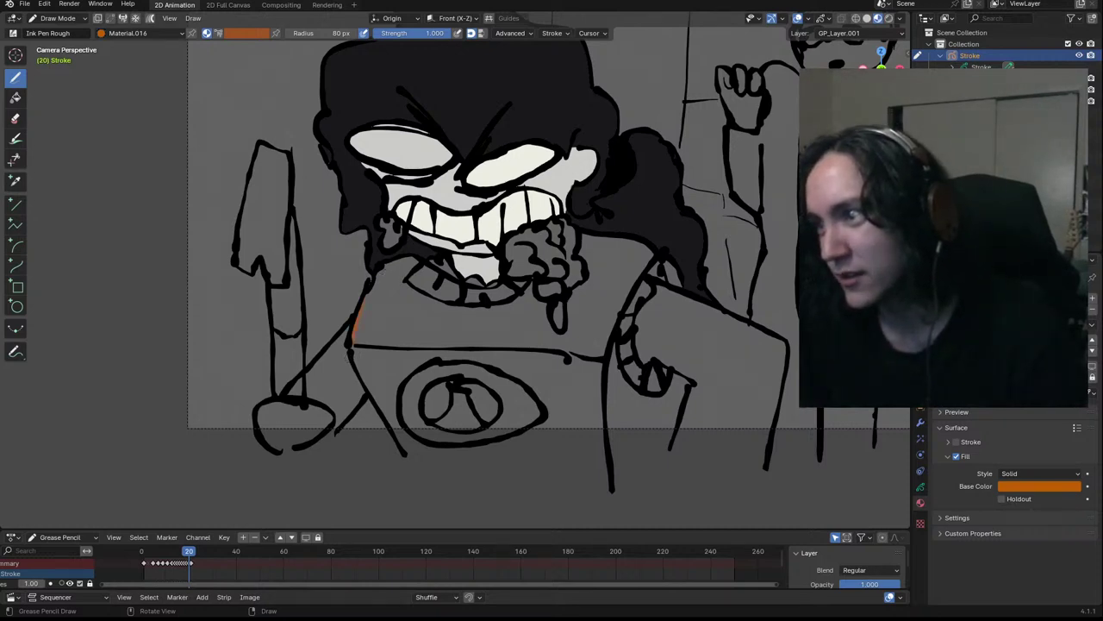
mouse_move(390, 262)
mouse_down()
mouse_move(419, 258)
mouse_move(405, 280)
mouse_move(422, 333)
mouse_up()
key(ctrl+z)
key(ctrl+z)
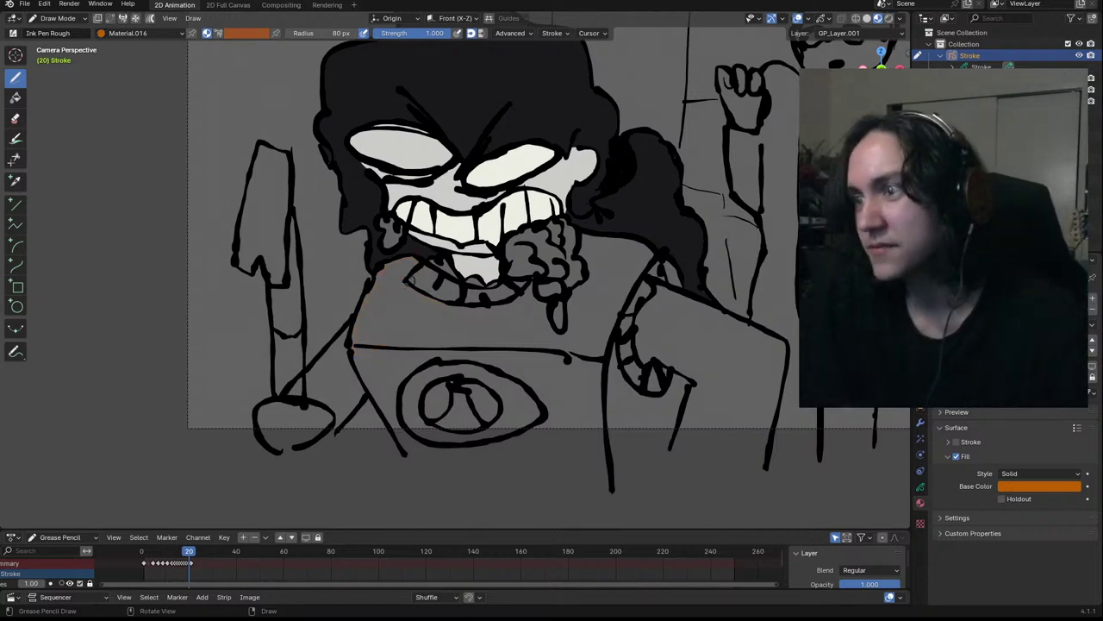
Fill the grimacing character's vest with Material.016 orange, leaving the collar band, armhole band and oval emblem unpainted
mouse_move(390, 263)
mouse_down()
mouse_move(397, 271)
mouse_move(357, 352)
mouse_up()
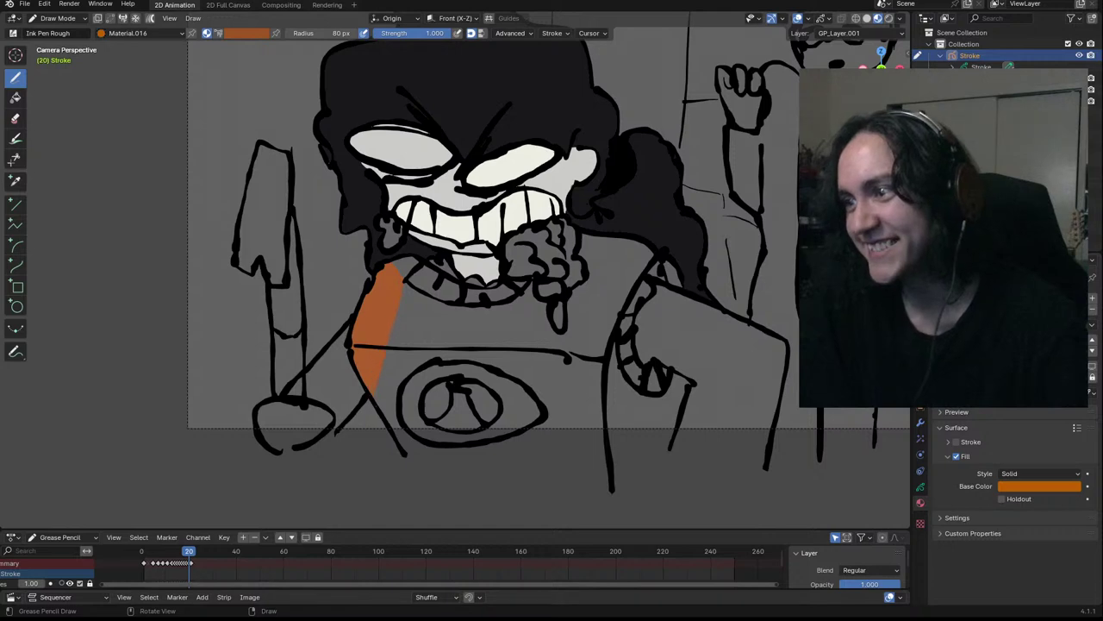
drag(383, 409, 394, 427)
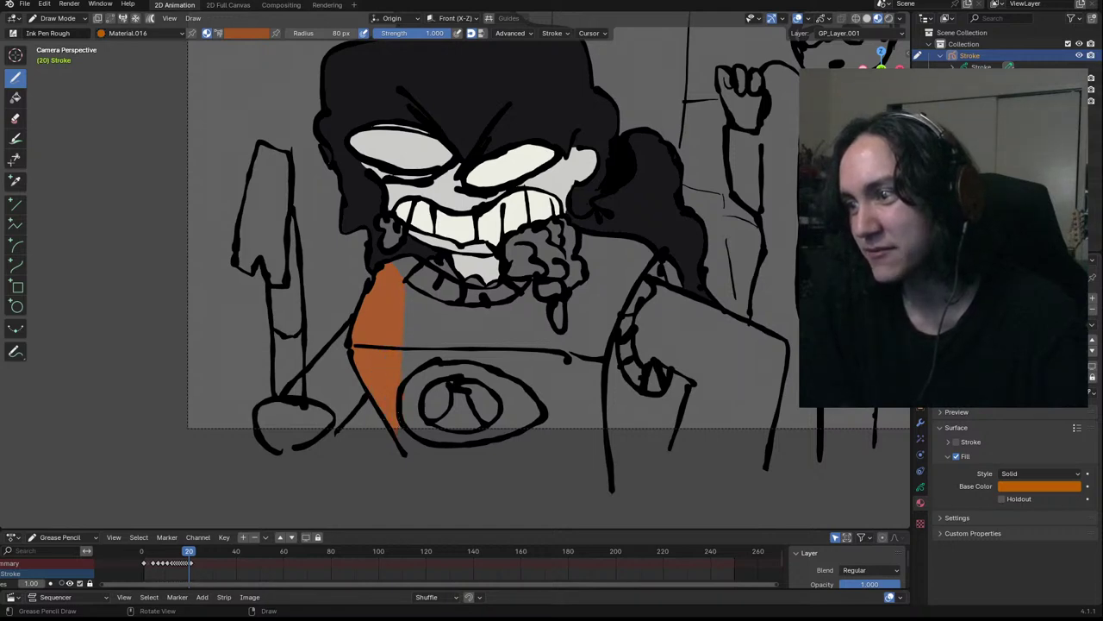
mouse_move(408, 375)
mouse_down()
mouse_move(418, 355)
mouse_move(465, 362)
mouse_move(500, 373)
mouse_move(547, 428)
mouse_move(656, 443)
mouse_move(683, 396)
mouse_move(570, 351)
mouse_up()
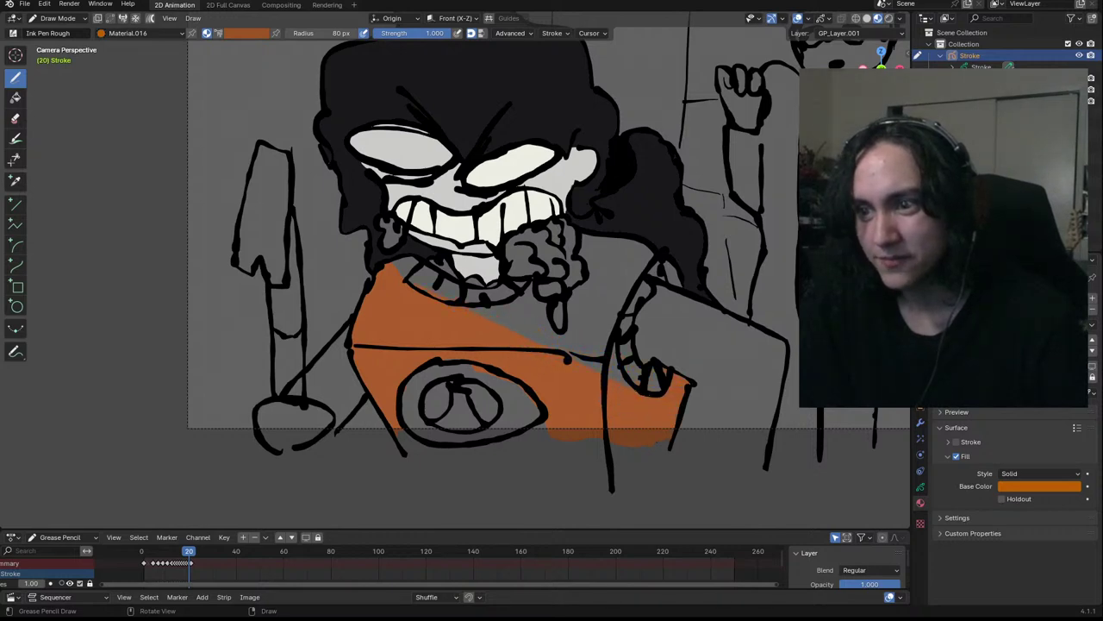
mouse_move(609, 337)
mouse_down()
mouse_move(653, 255)
mouse_move(586, 230)
mouse_move(586, 268)
mouse_up()
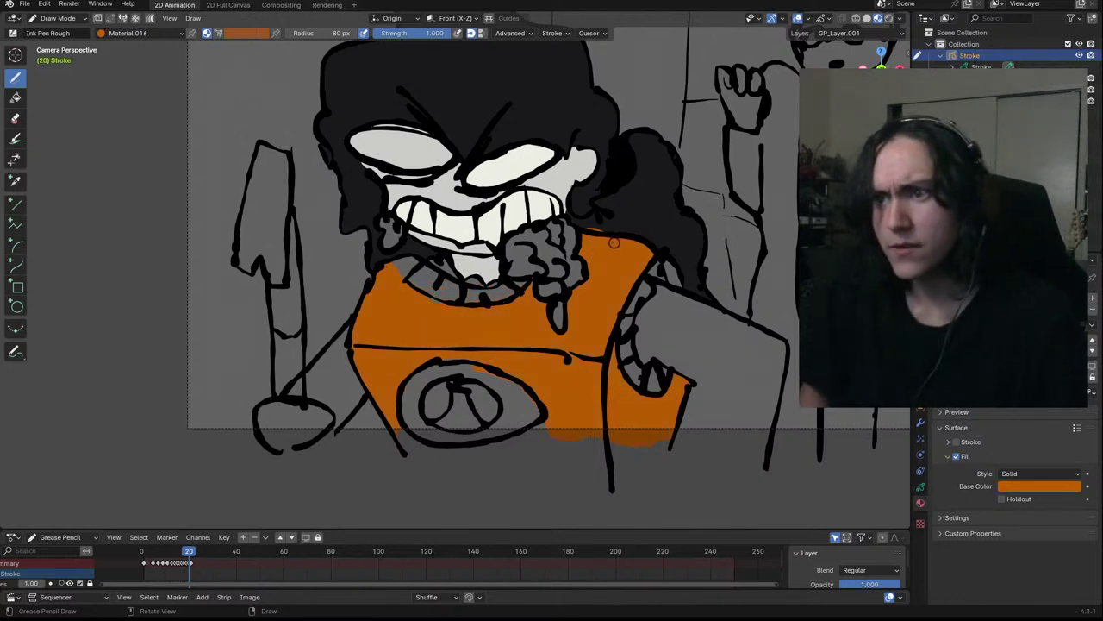
Fill the armhole band and the sleeve nearest the suited man with the dark Material.011
click(1000, 336)
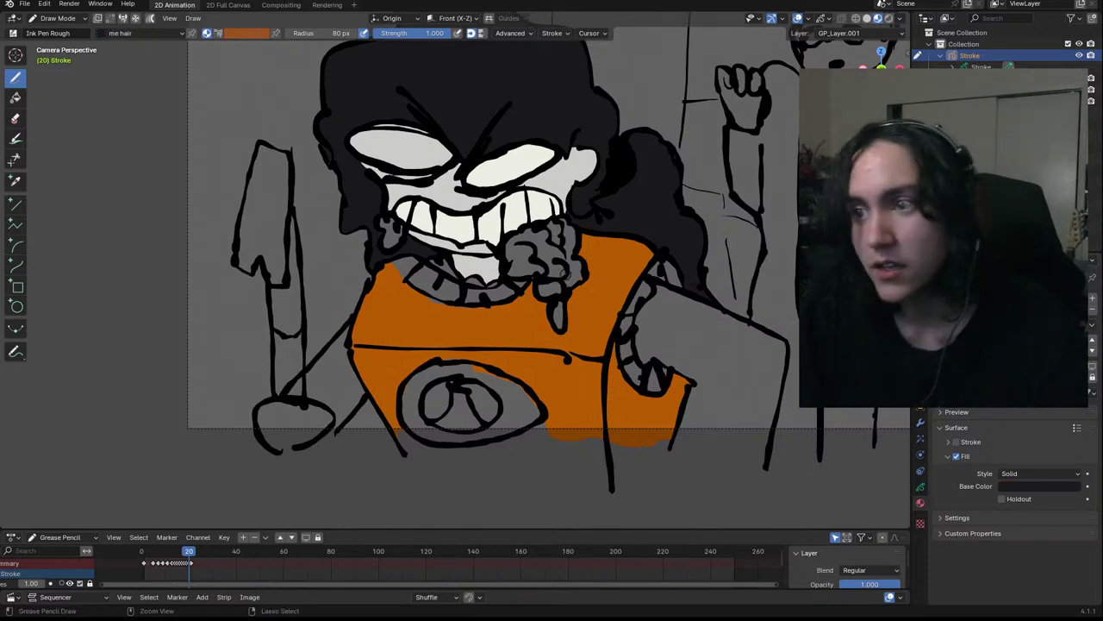
mouse_move(576, 274)
mouse_down()
mouse_move(589, 223)
mouse_move(605, 228)
mouse_move(595, 291)
mouse_up()
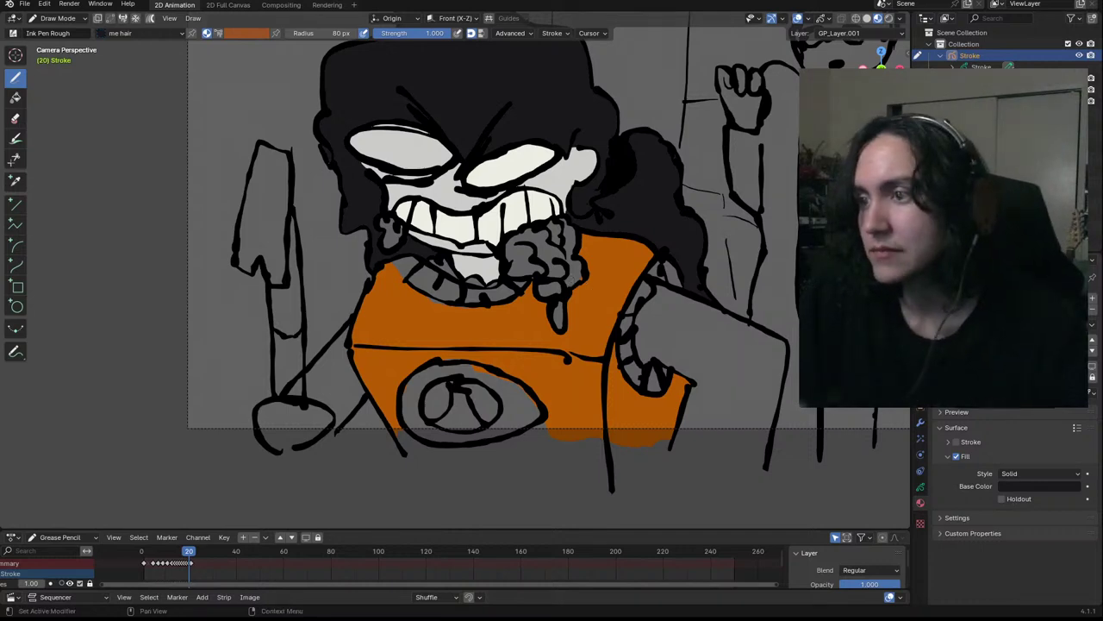
click(991, 332)
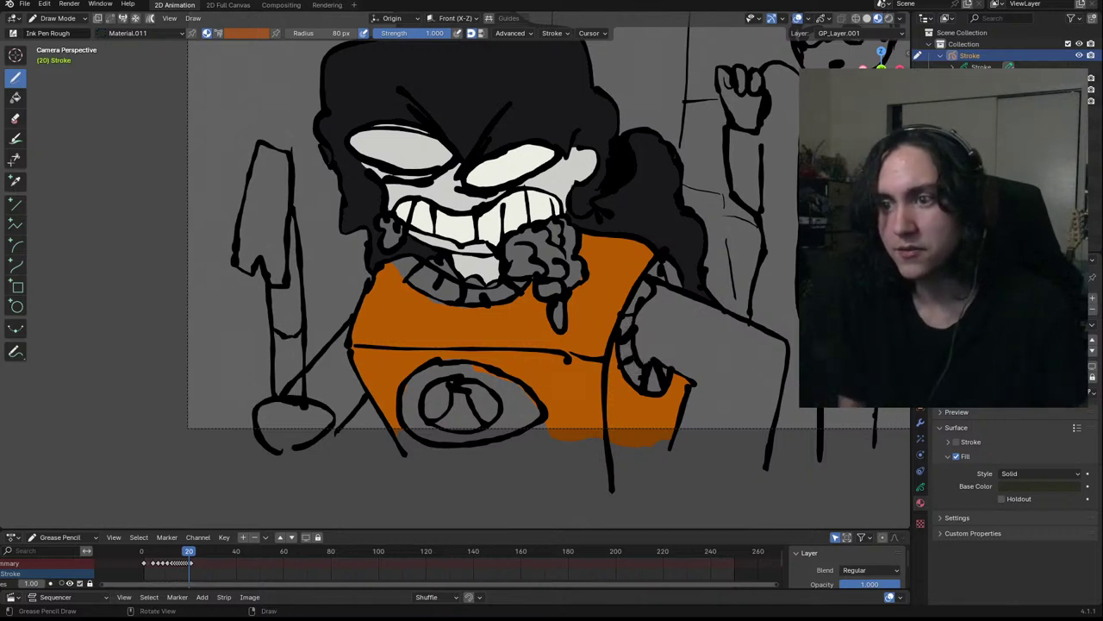
mouse_move(638, 355)
mouse_down()
mouse_move(647, 302)
mouse_move(663, 284)
mouse_move(654, 264)
mouse_move(630, 312)
mouse_up()
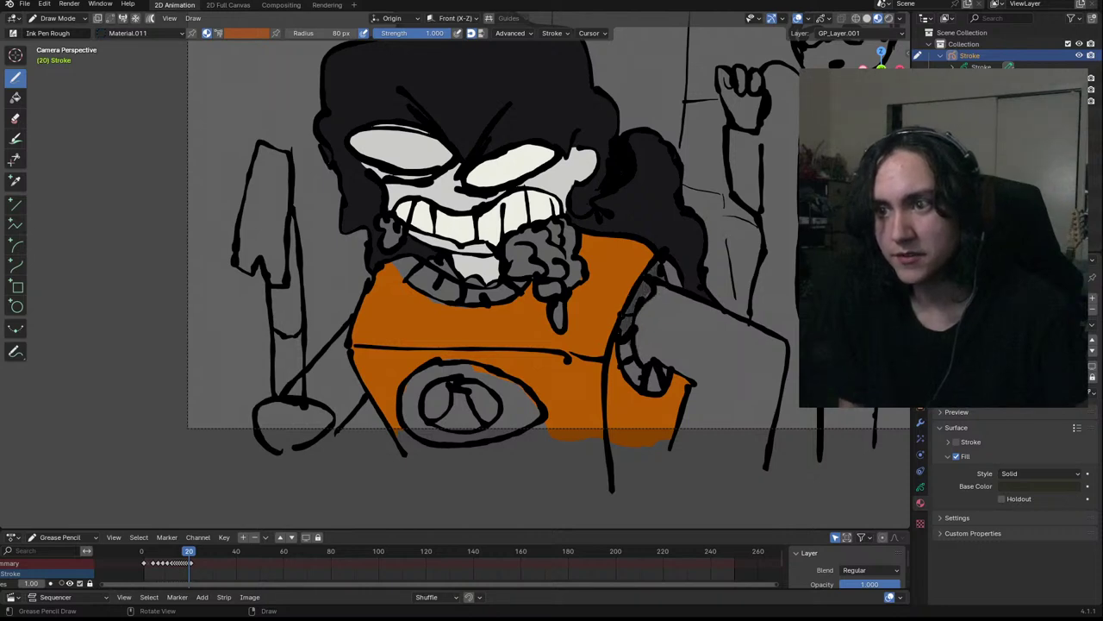
mouse_move(648, 381)
mouse_down()
mouse_move(666, 363)
mouse_move(653, 382)
mouse_move(645, 342)
mouse_move(665, 291)
mouse_move(779, 339)
mouse_move(655, 348)
mouse_move(783, 379)
mouse_move(655, 362)
mouse_move(776, 414)
mouse_move(681, 379)
mouse_move(639, 332)
mouse_up()
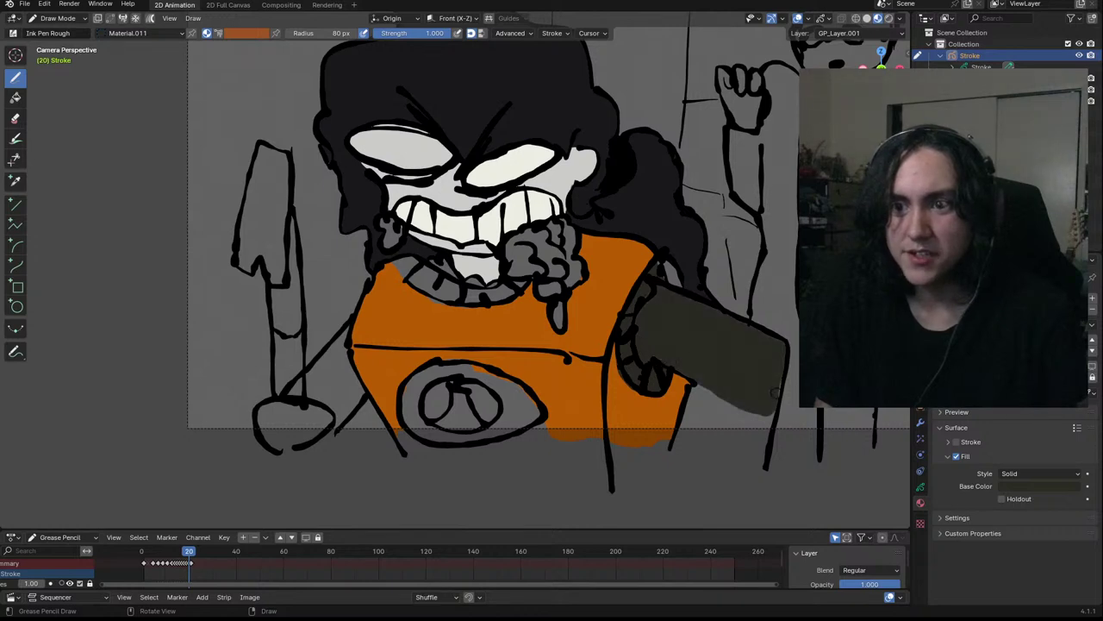
mouse_move(758, 422)
mouse_down()
mouse_move(716, 456)
mouse_move(689, 448)
mouse_move(689, 388)
mouse_up()
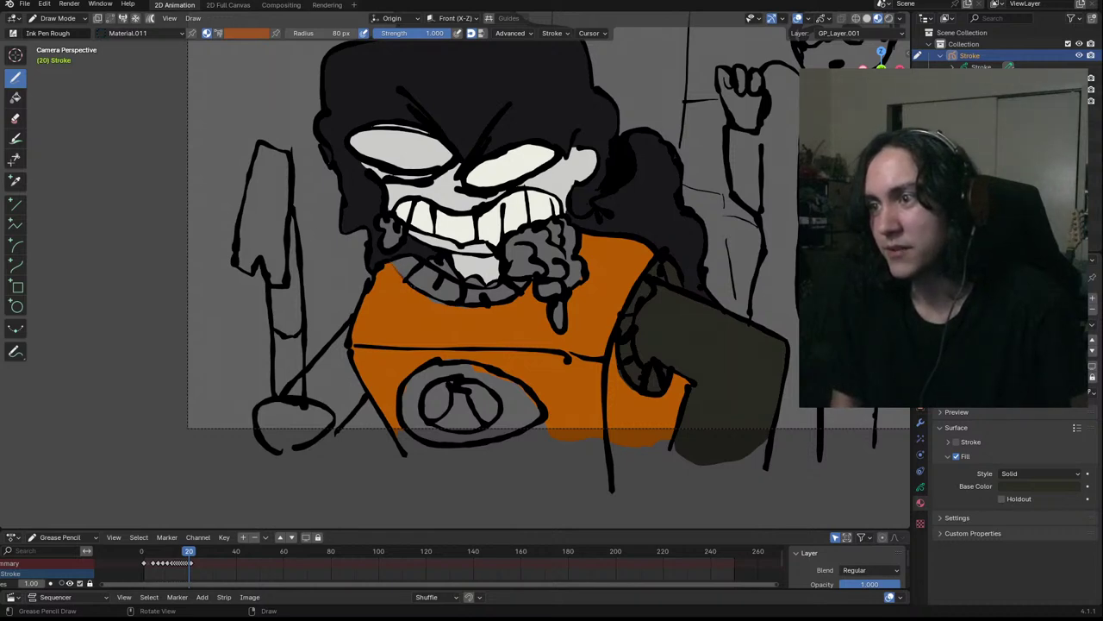
Fill the collar band, the arm beside the hatchet and the hand holding it with Material.011
mouse_move(440, 300)
mouse_down()
mouse_move(483, 304)
mouse_move(531, 279)
mouse_move(474, 287)
mouse_up()
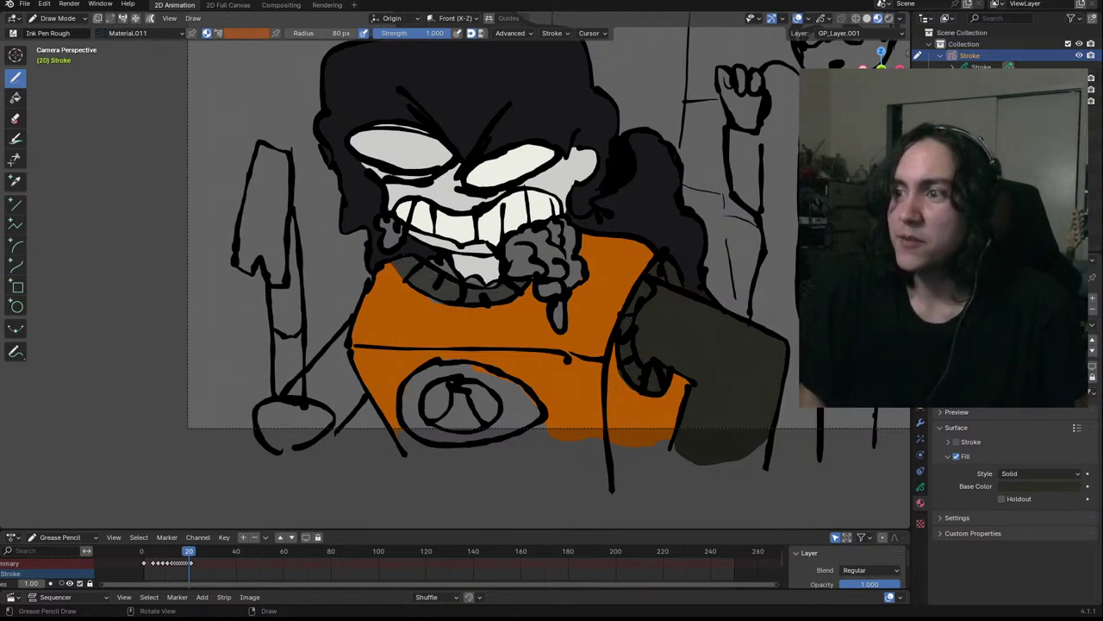
drag(508, 295, 414, 274)
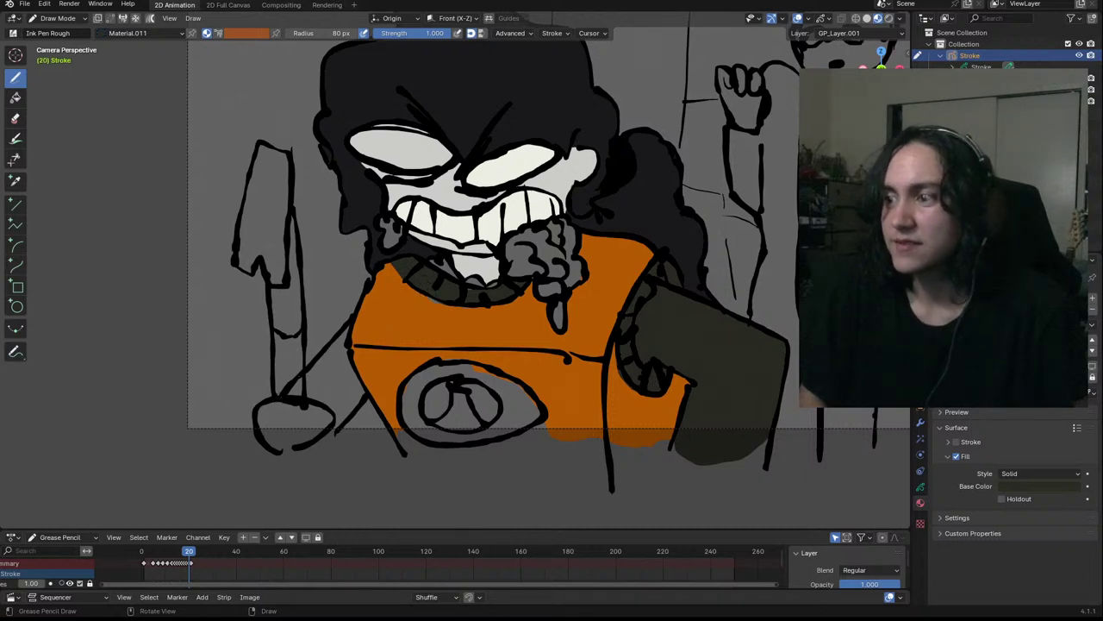
mouse_move(332, 340)
mouse_down()
mouse_move(336, 405)
mouse_move(311, 431)
mouse_move(293, 441)
mouse_move(255, 405)
mouse_up()
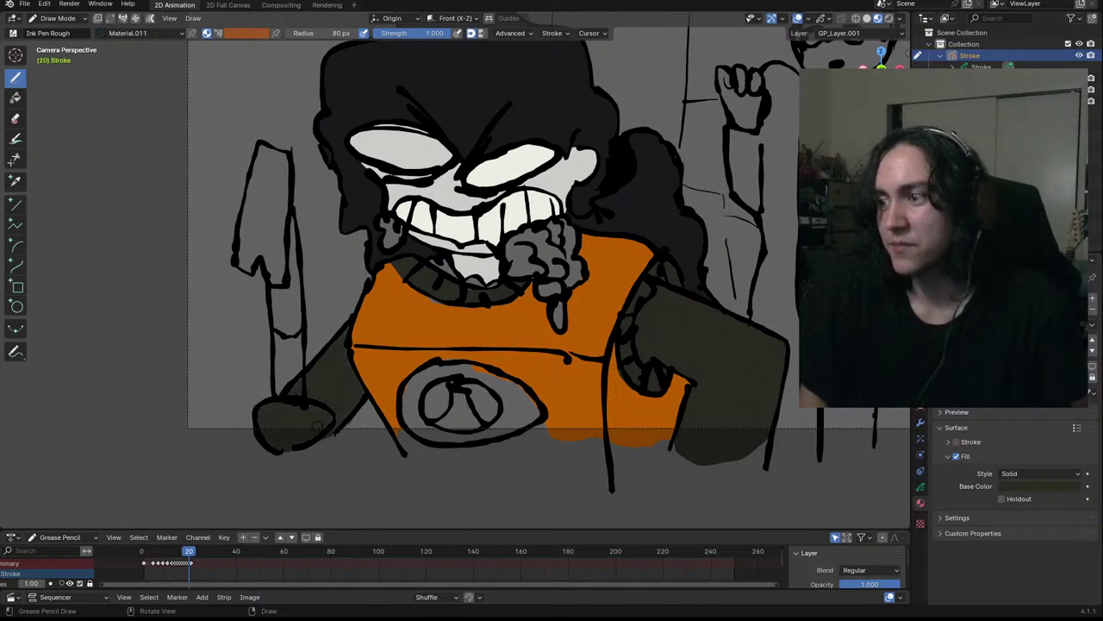
Make Material.009 fill-only, with its fill base color sampled from its light gray stroke color
mouse_move(523, 265)
ctrl+middle_down()
mouse_move(525, 316)
mouse_move(597, 385)
ctrl+middle_up()
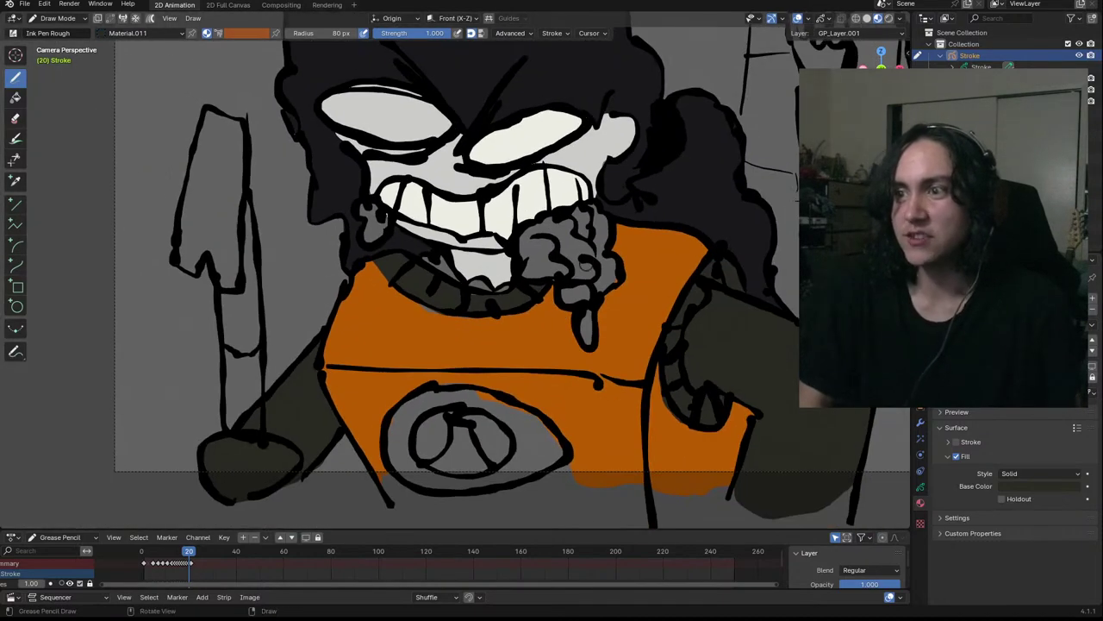
click(1000, 345)
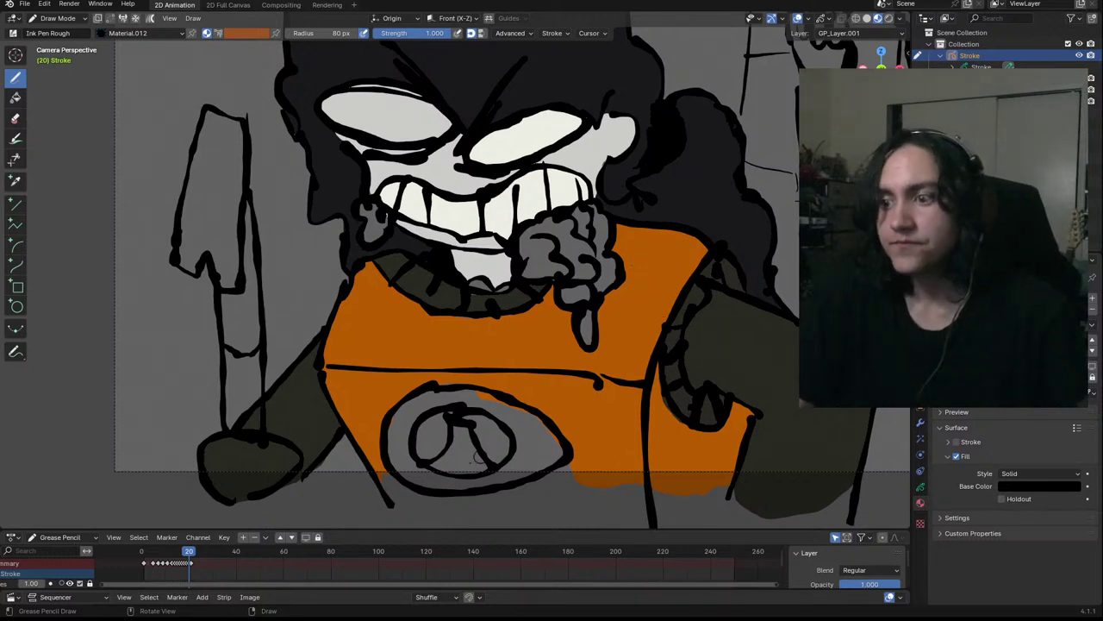
click(991, 331)
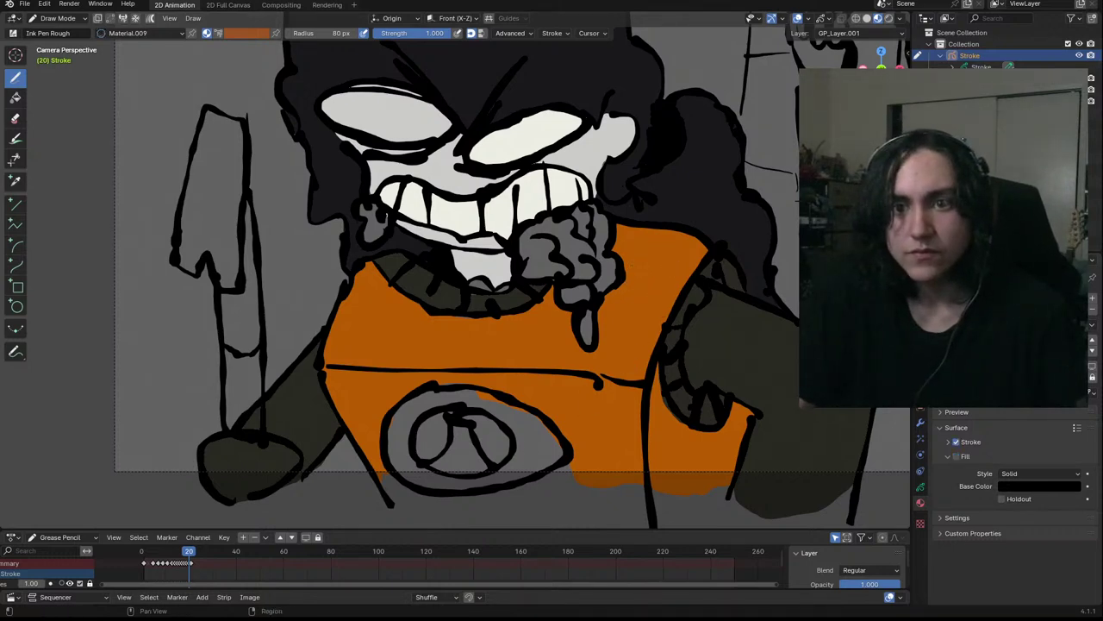
click(956, 456)
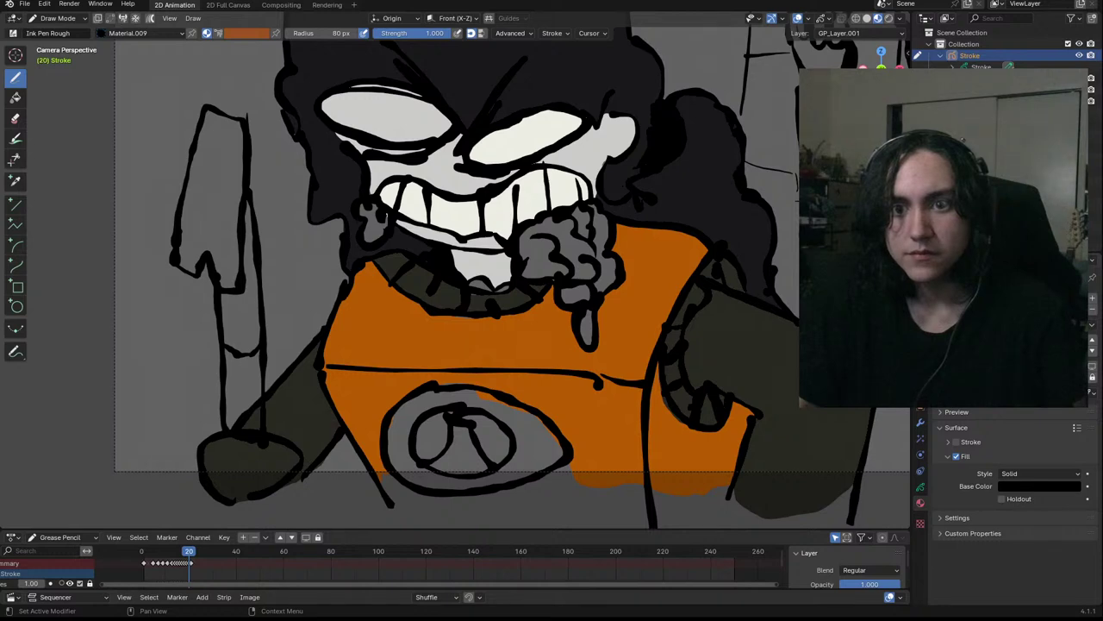
click(971, 442)
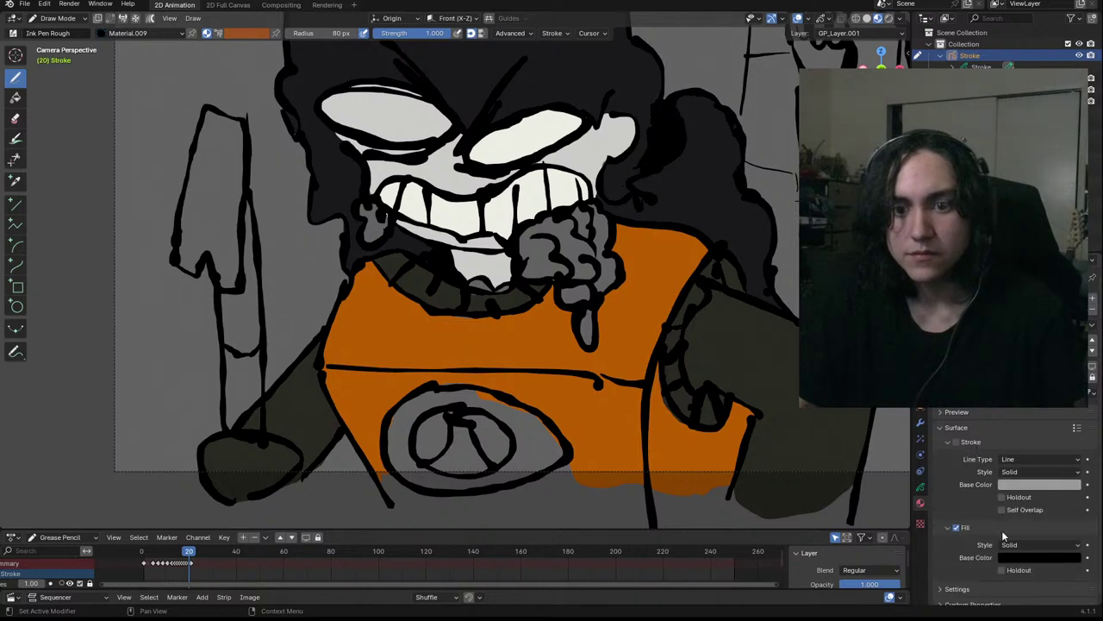
click(1012, 558)
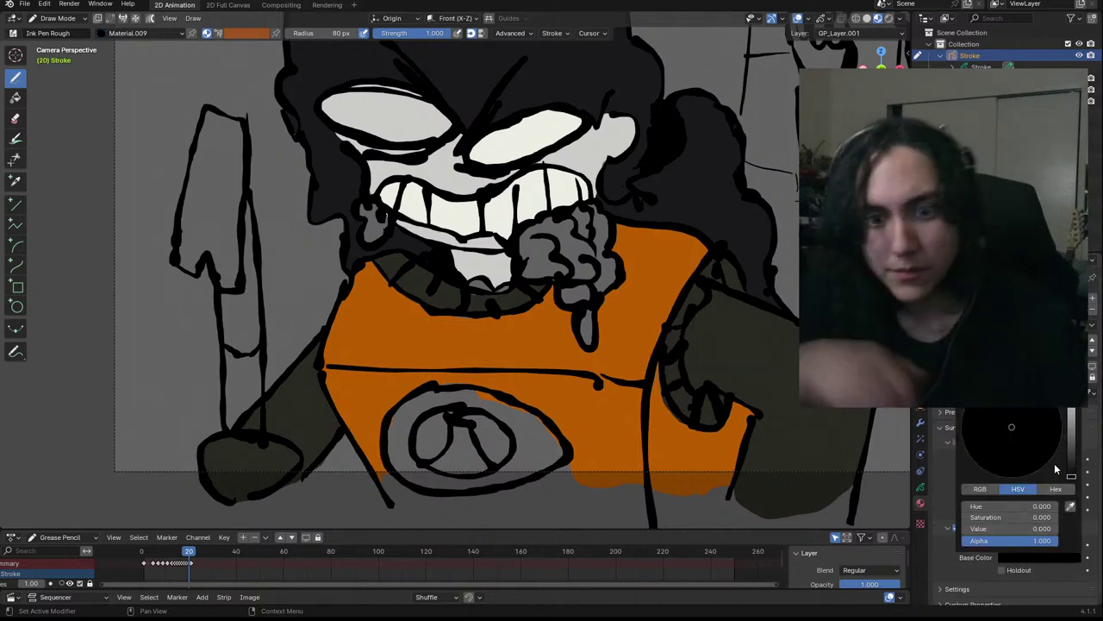
click(1070, 506)
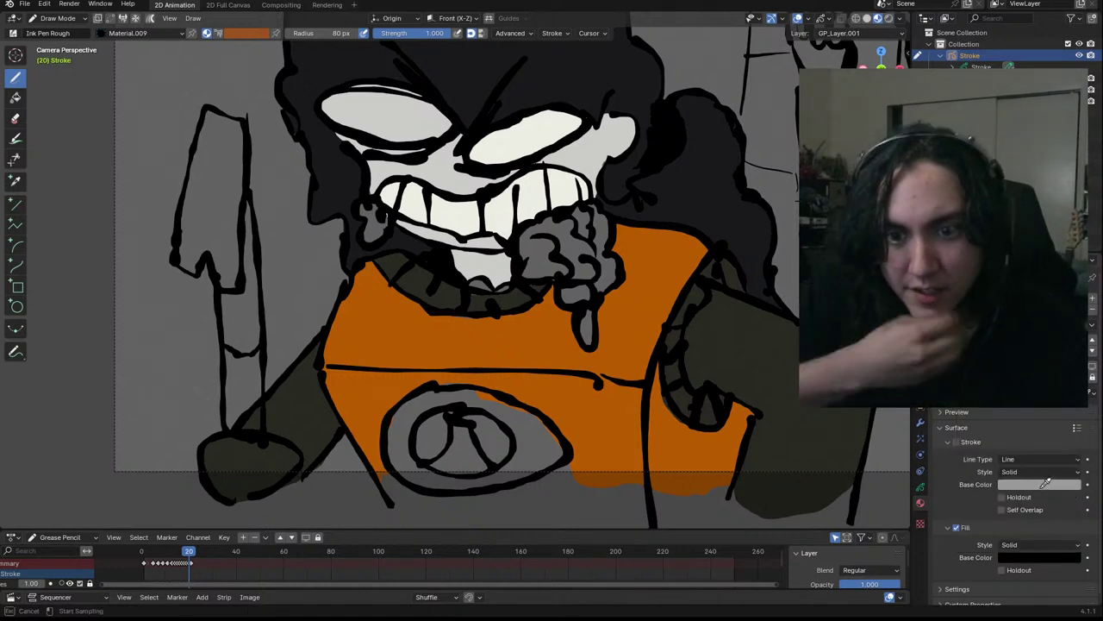
click(1039, 484)
Color the vest's oval emblem light gray with Material.009 and its inner circle orange with Material.016
mouse_move(426, 470)
mouse_down()
mouse_move(431, 402)
mouse_move(493, 470)
mouse_up()
key(ctrl+z)
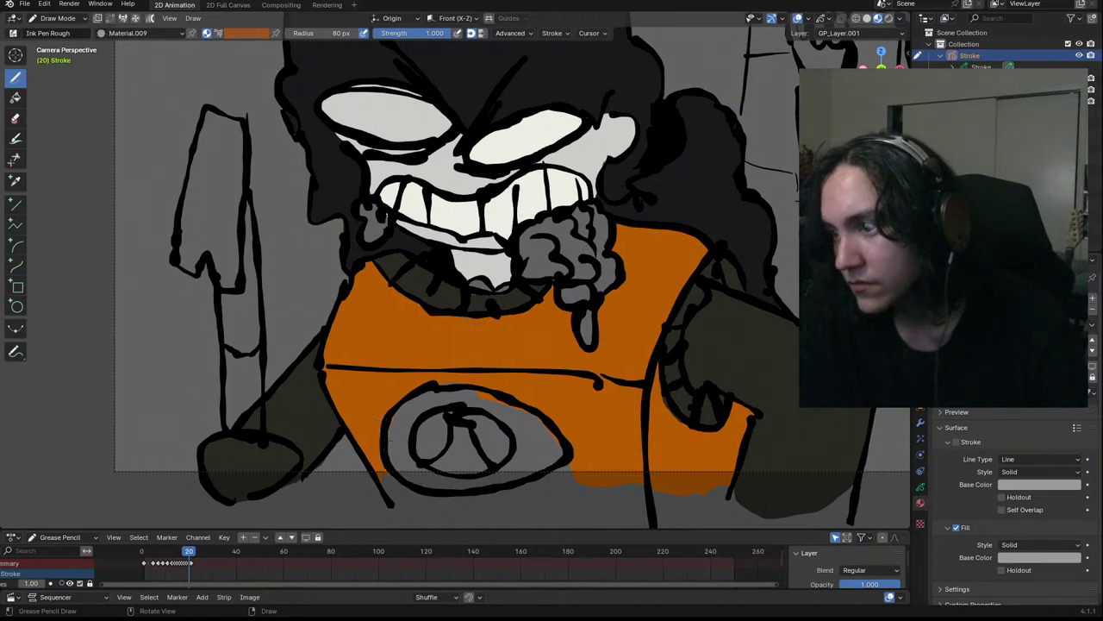
mouse_move(398, 435)
mouse_down()
mouse_move(407, 405)
mouse_move(426, 431)
mouse_move(452, 394)
mouse_move(431, 424)
mouse_up()
mouse_move(479, 395)
mouse_down()
mouse_move(527, 424)
mouse_move(539, 450)
mouse_move(422, 479)
mouse_move(397, 470)
mouse_up()
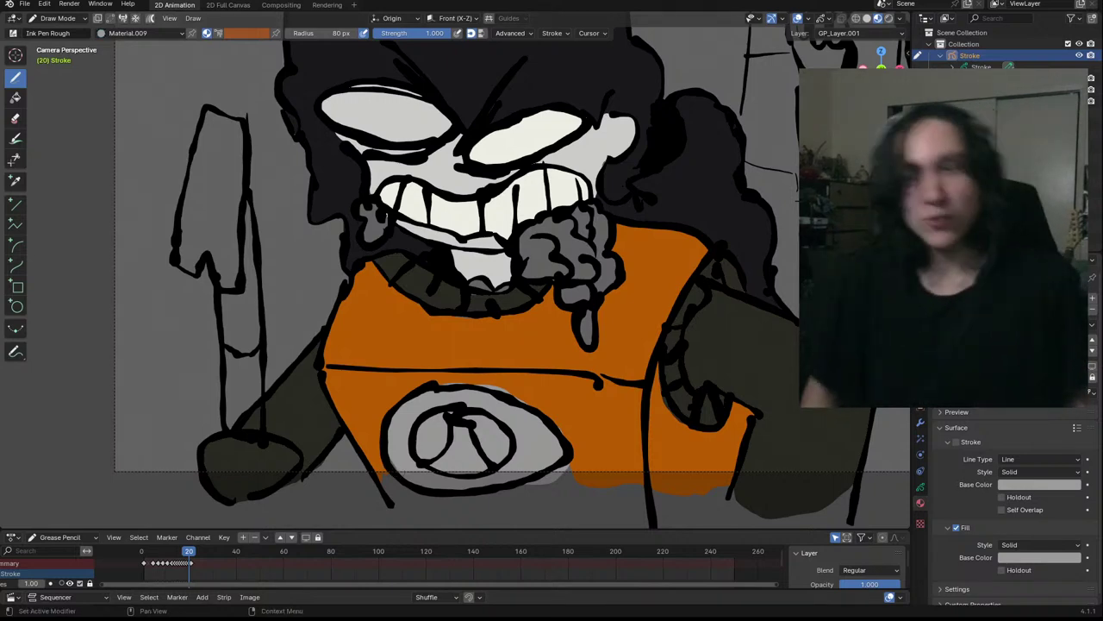
click(1004, 345)
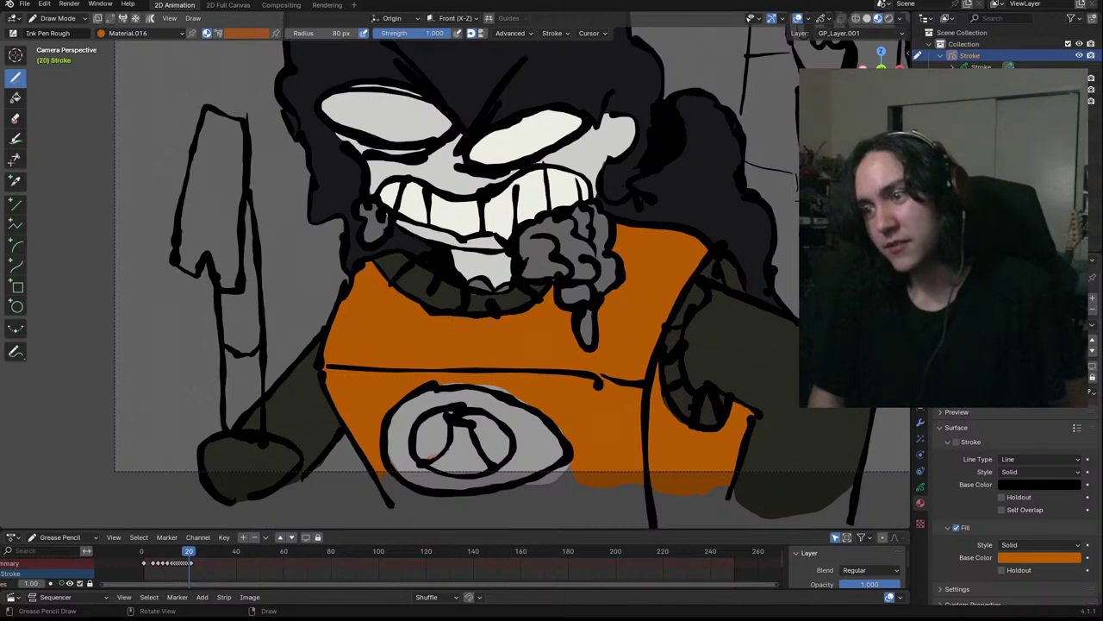
mouse_move(446, 424)
mouse_down()
mouse_move(509, 453)
mouse_move(457, 472)
mouse_move(420, 444)
mouse_move(443, 415)
mouse_move(510, 446)
mouse_move(444, 468)
mouse_move(424, 459)
mouse_up()
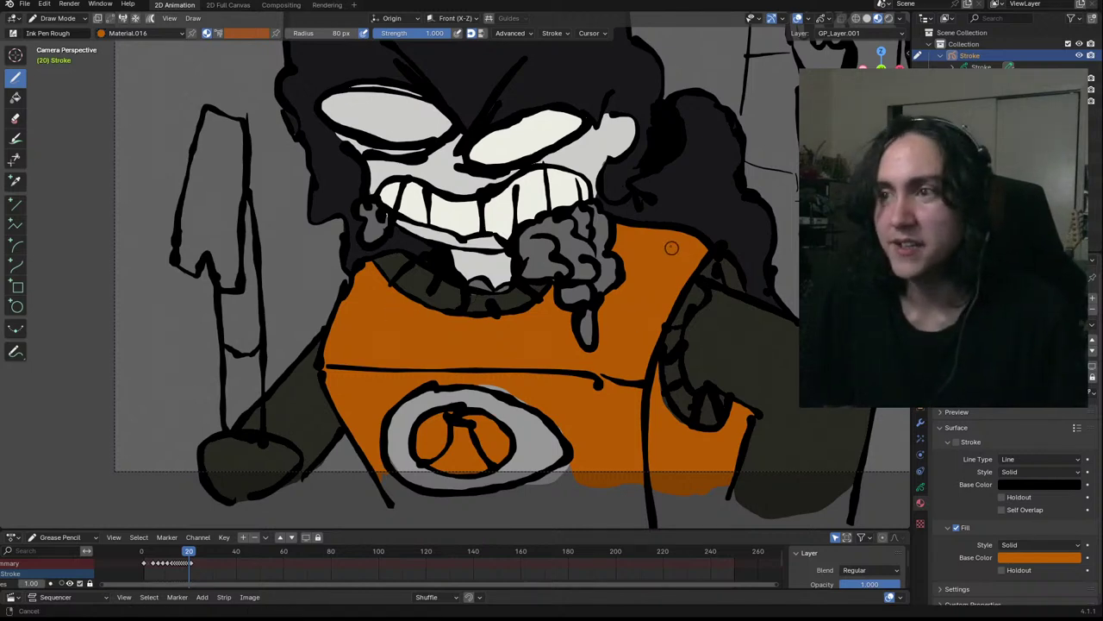
Paint red Material.006 strokes over the hatchet's upper handle and up its blade, with ragged streaks leaving the blade tip bare
scroll(680, 251, down, 2)
shift+middle_drag(653, 303, 575, 345)
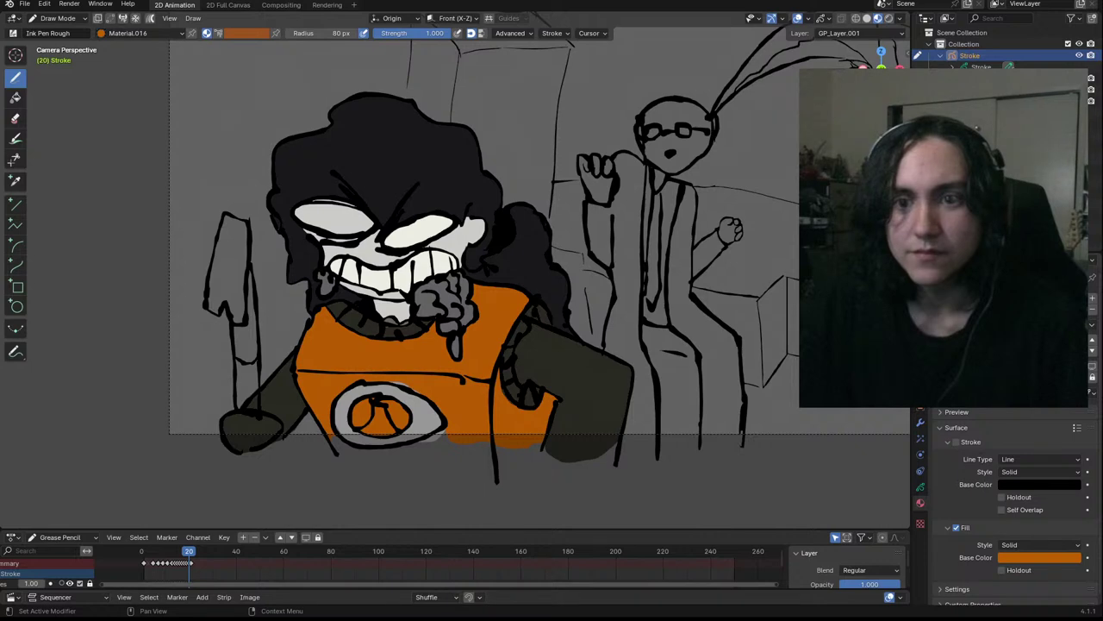
click(1000, 339)
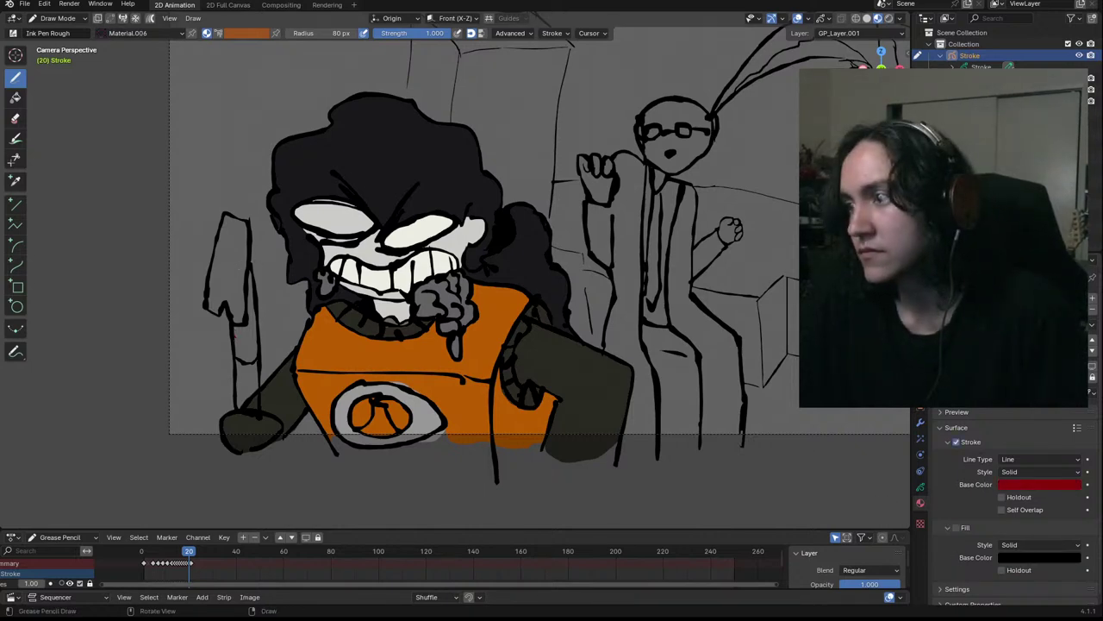
mouse_move(249, 295)
mouse_down()
mouse_move(255, 326)
mouse_move(236, 332)
mouse_move(241, 357)
mouse_up()
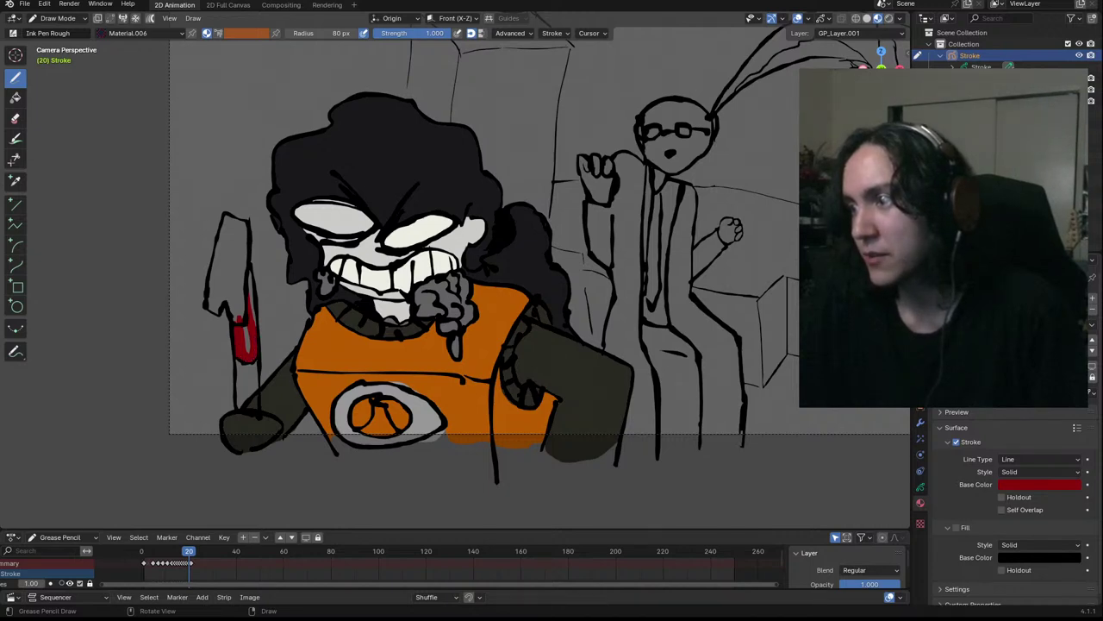
drag(249, 331, 248, 345)
drag(251, 274, 253, 317)
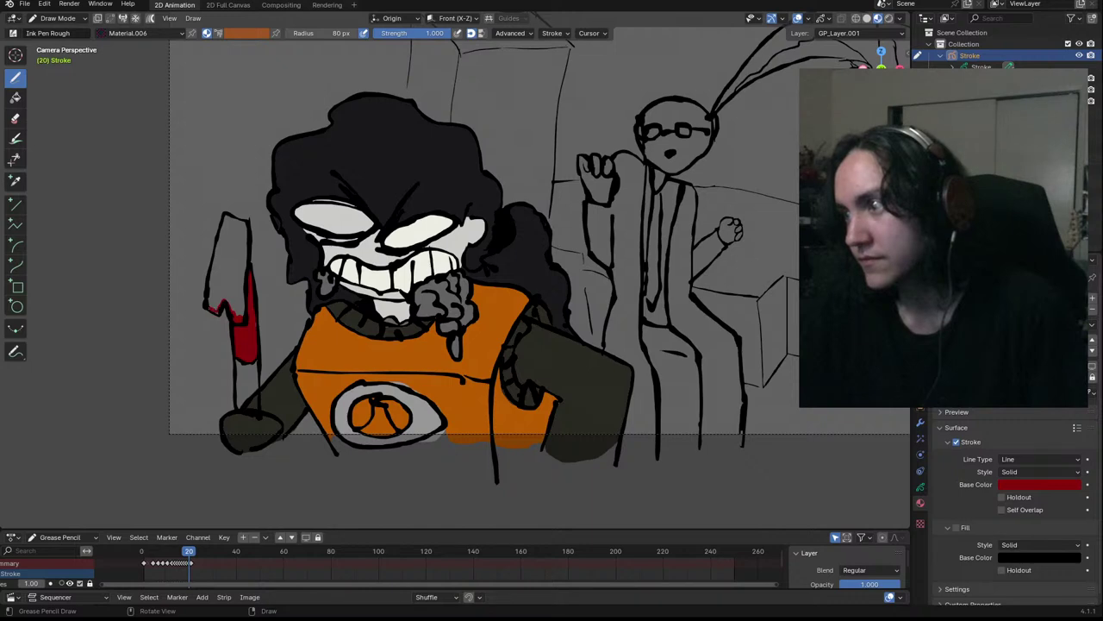
mouse_move(212, 303)
mouse_down()
mouse_move(221, 251)
mouse_move(238, 313)
mouse_up()
drag(241, 253, 246, 317)
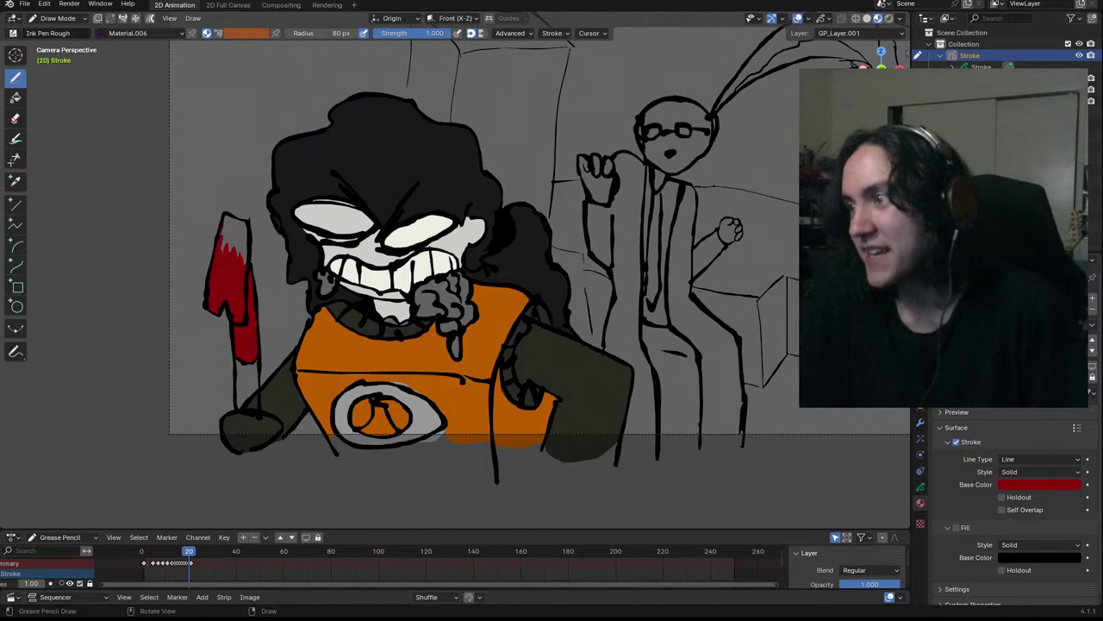
Finish covering the hatchet blade with red Material.006 and color its lower handle black with Solid Stroke
drag(230, 230, 234, 251)
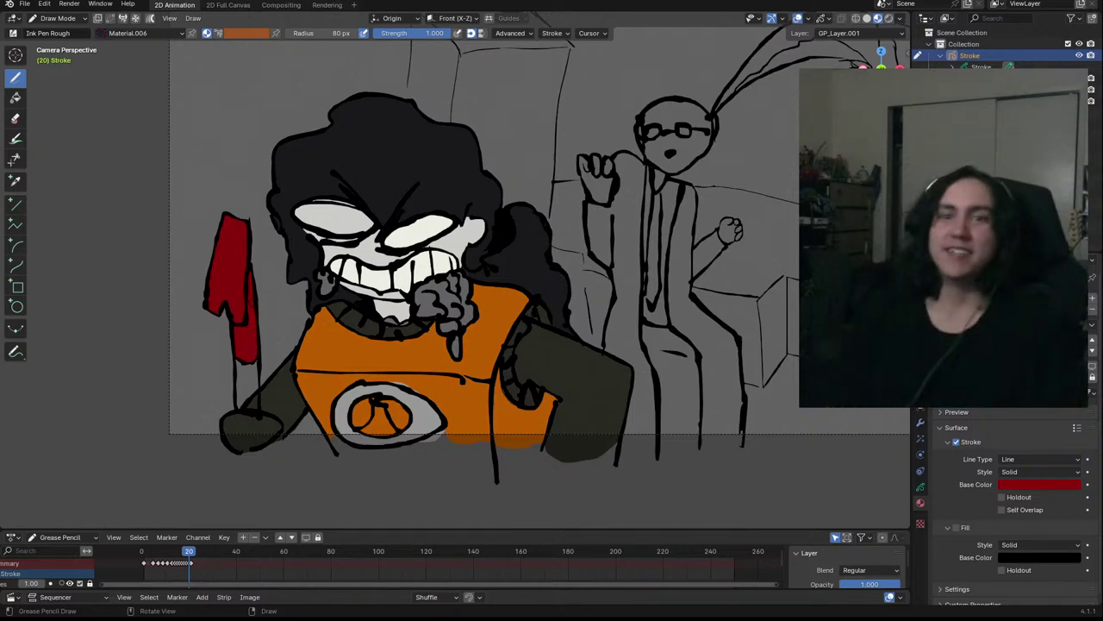
click(991, 301)
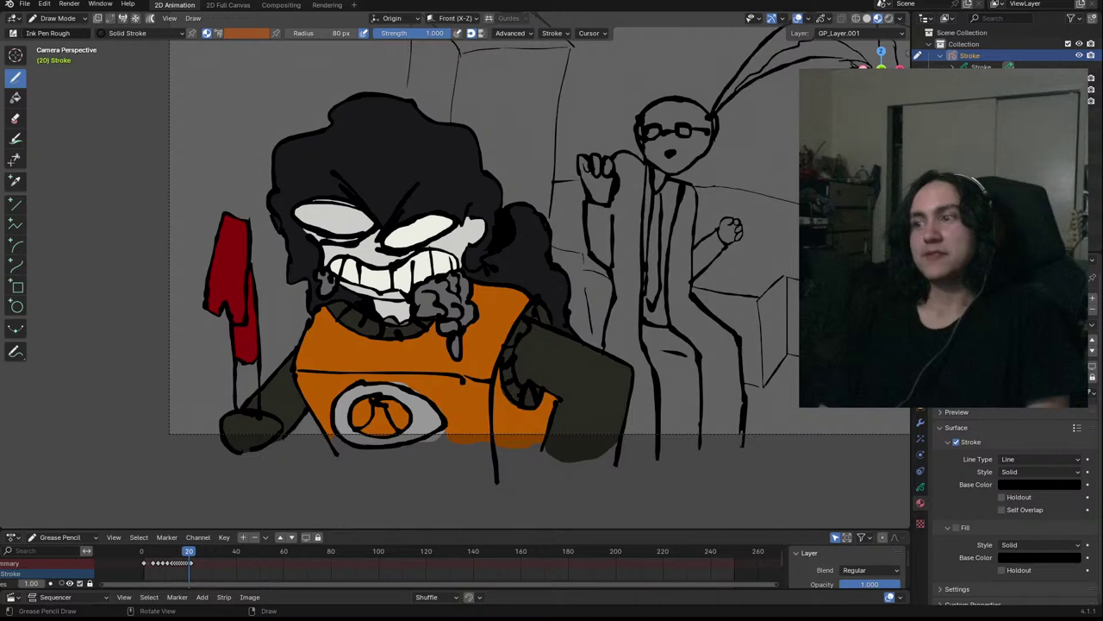
drag(238, 366, 239, 406)
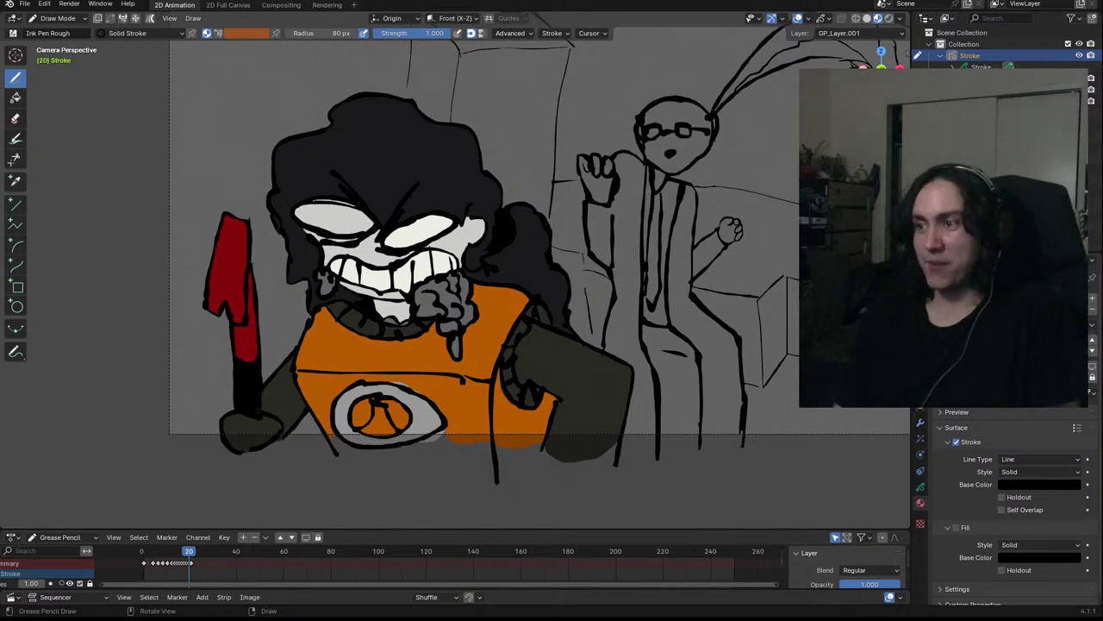
Try Material.009 on the suited man's coat, undo that fill, and make GP_Layer the active drawing layer instead
ctrl+middle_drag(617, 236, 625, 269)
shift+middle_drag(626, 268, 588, 324)
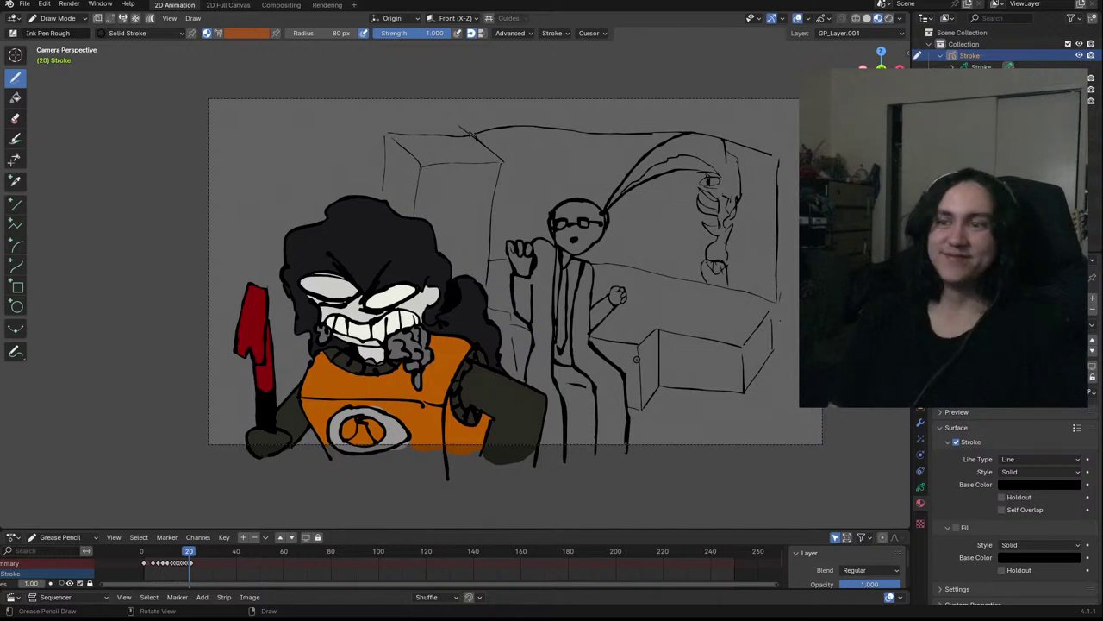
click(991, 332)
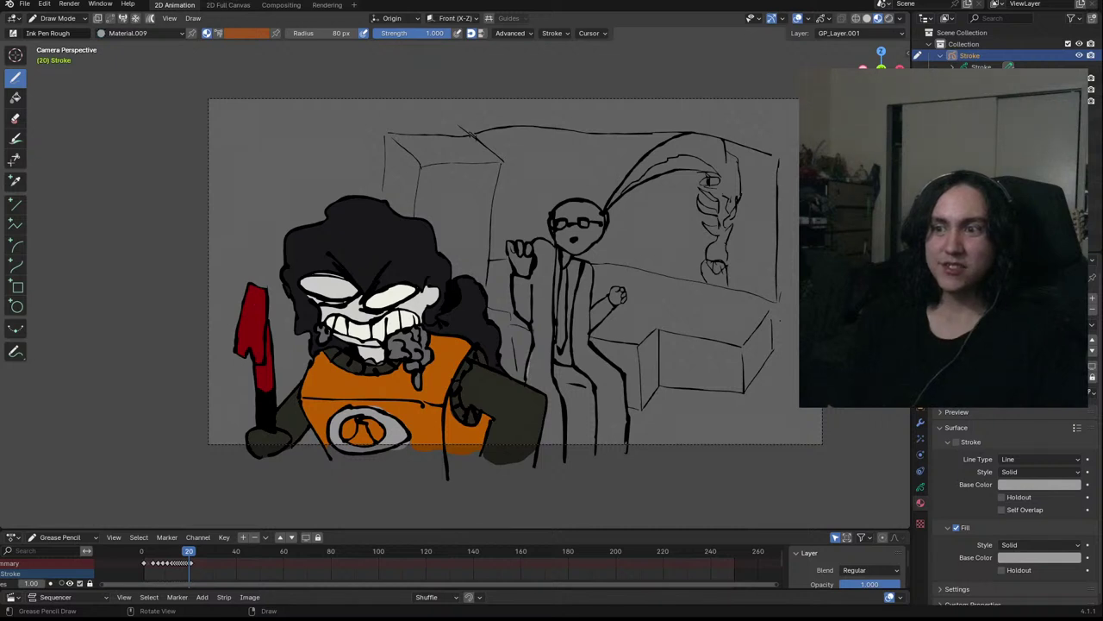
mouse_move(529, 331)
mouse_down()
mouse_move(513, 318)
mouse_move(543, 241)
mouse_move(555, 248)
mouse_move(556, 399)
mouse_up()
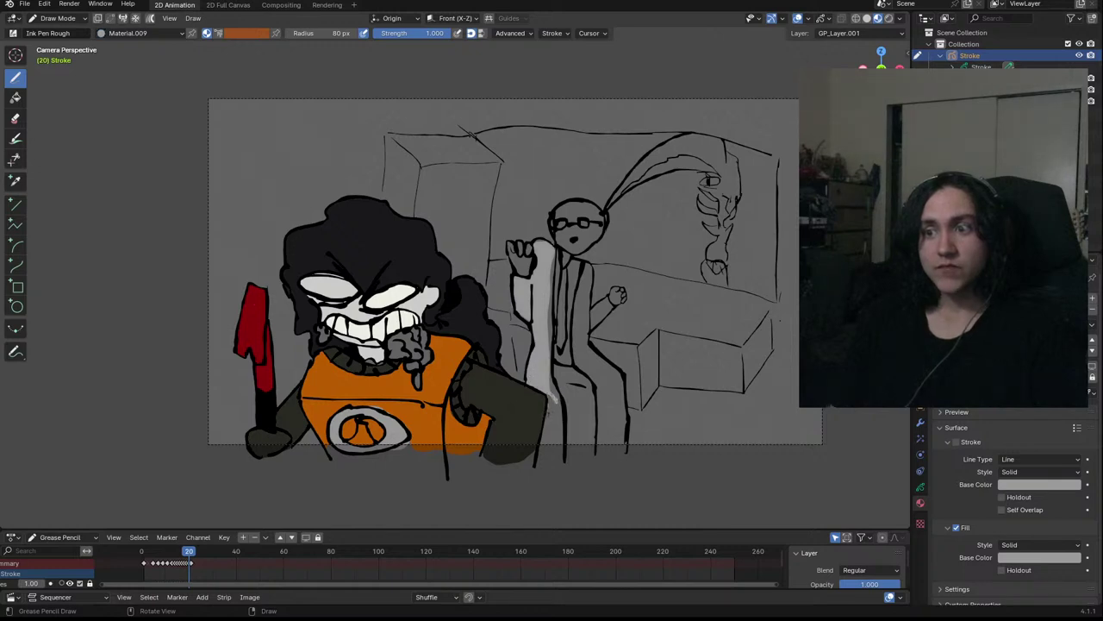
key(ctrl+z)
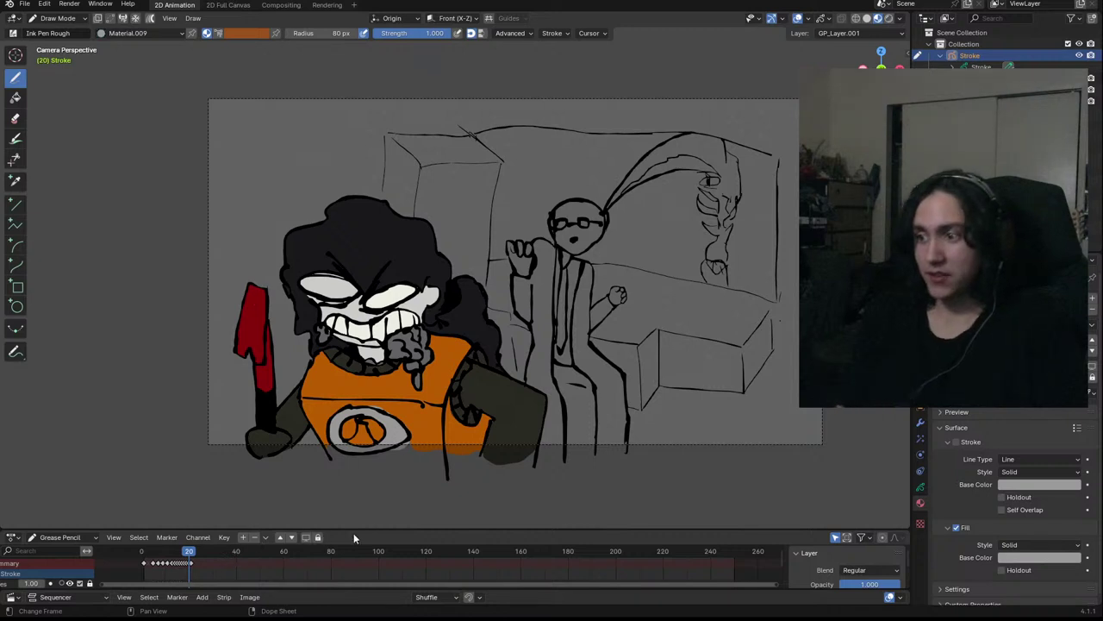
drag(353, 530, 353, 479)
click(90, 565)
click(198, 563)
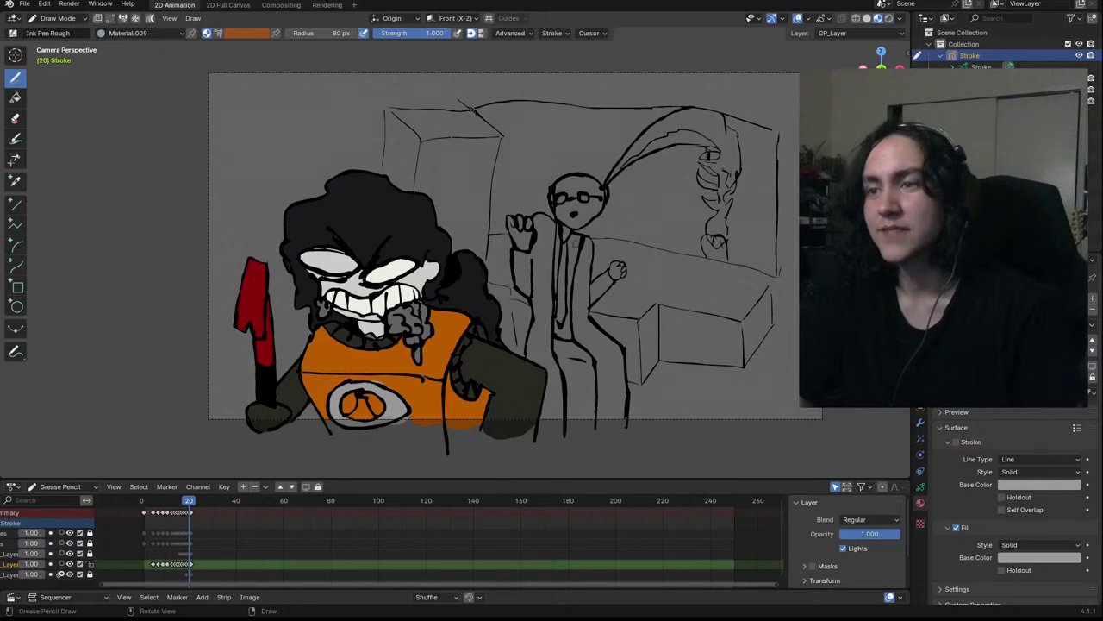
Fill the coat's raised sleeve and the coat side nearest the grimacing character light gray with Material.009, down to the frame edge
mouse_move(500, 259)
middle_down()
mouse_move(517, 258)
mouse_move(507, 258)
middle_up()
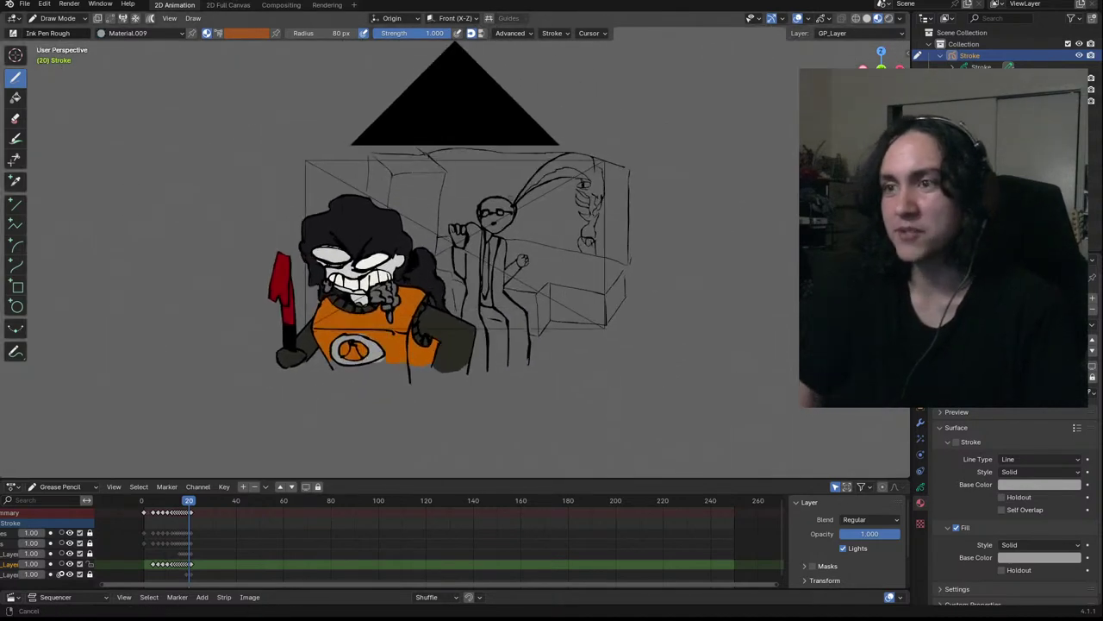
key(KP_0)
shift+middle_drag(700, 278, 563, 259)
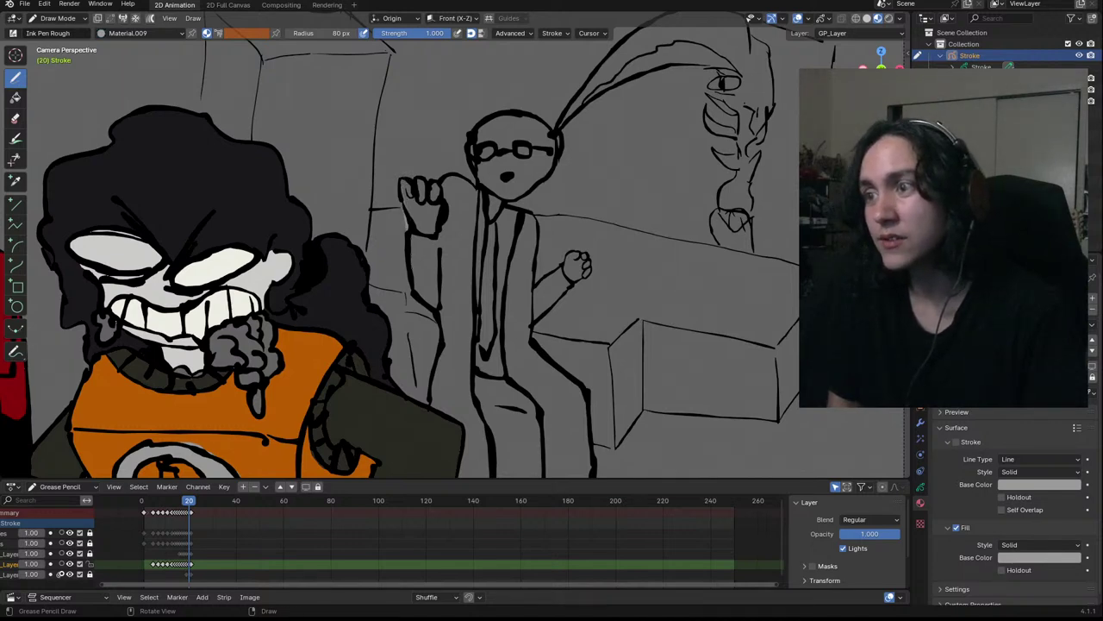
mouse_move(409, 246)
mouse_down()
mouse_move(411, 277)
mouse_move(436, 306)
mouse_move(414, 191)
mouse_move(439, 246)
mouse_move(429, 226)
mouse_up()
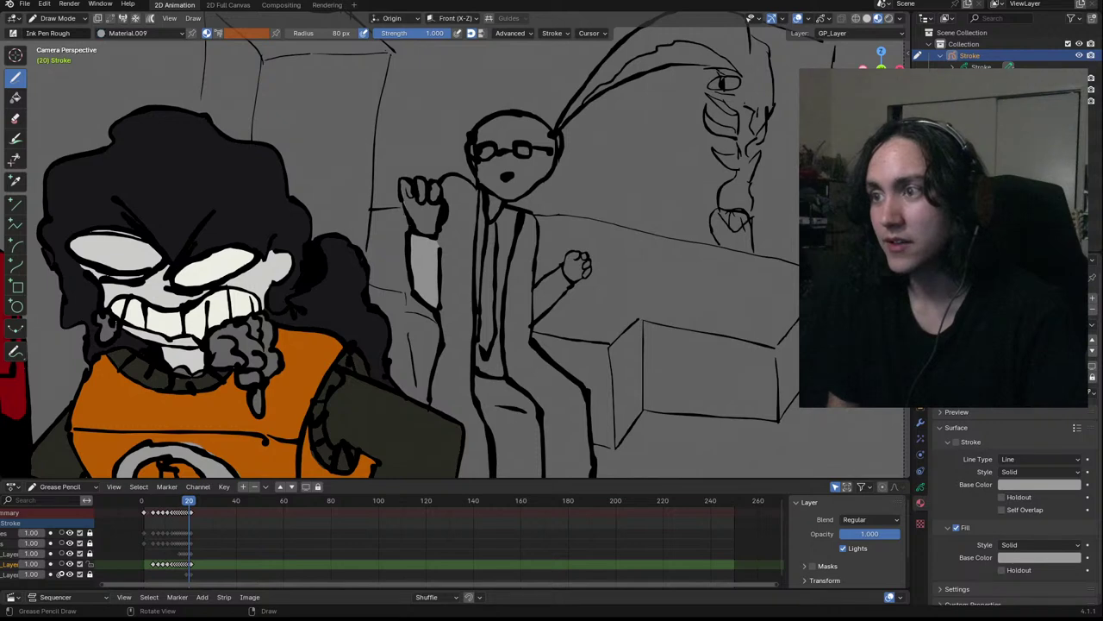
key(ctrl+z)
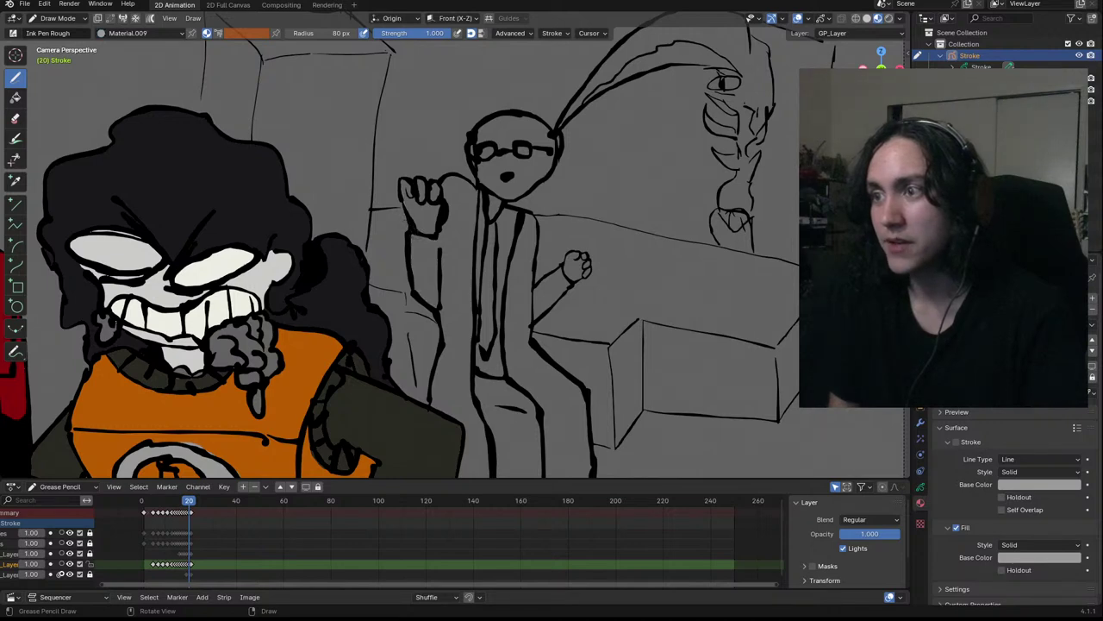
mouse_move(438, 228)
mouse_down()
mouse_move(449, 178)
mouse_move(472, 199)
mouse_move(450, 372)
mouse_move(423, 248)
mouse_move(416, 267)
mouse_up()
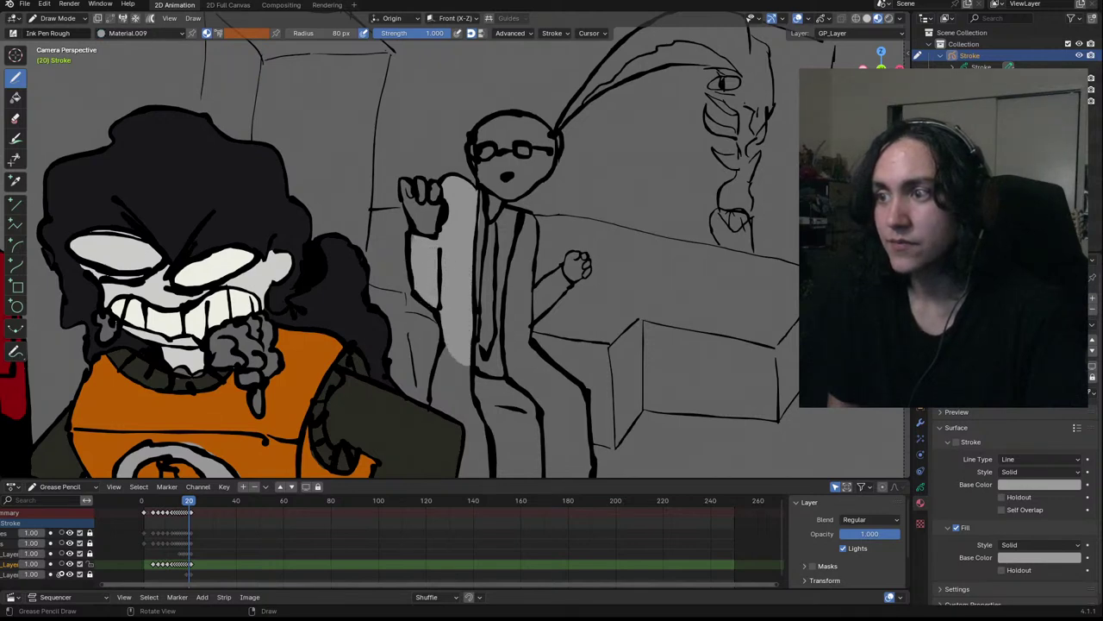
scroll(440, 272, up, 2)
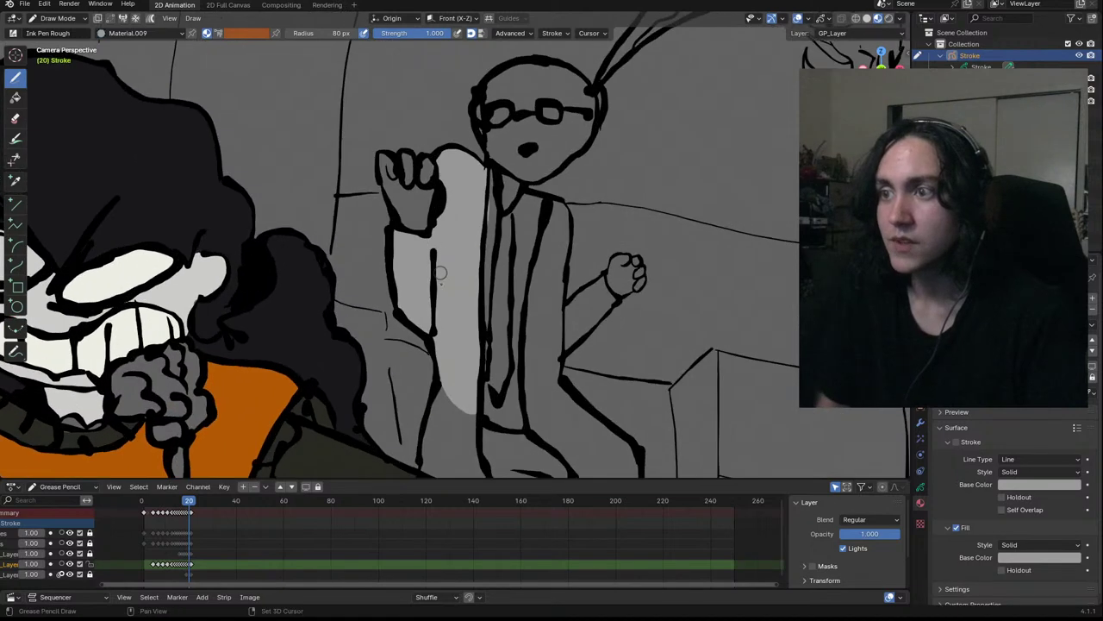
shift+middle_drag(440, 273, 390, 83)
mouse_move(388, 205)
mouse_down()
mouse_move(380, 290)
mouse_move(412, 311)
mouse_up()
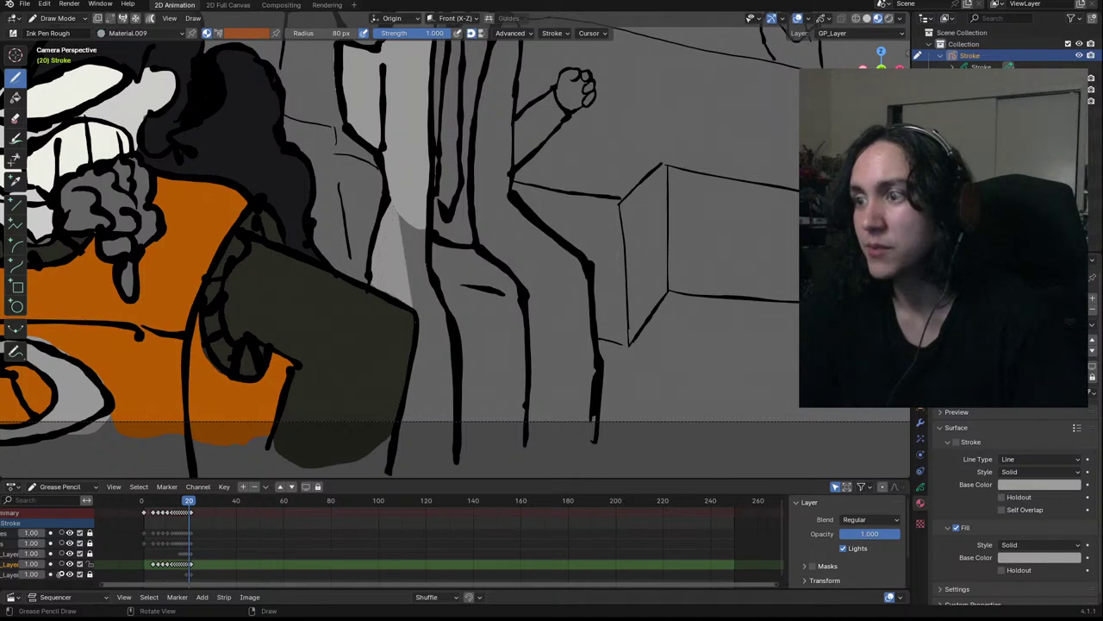
mouse_move(402, 216)
mouse_down()
mouse_move(450, 422)
mouse_move(459, 372)
mouse_move(429, 225)
mouse_up()
Fill the coat's far side, from shoulder to hem, and the far sleeve light gray with Material.009
mouse_move(462, 191)
ctrl+middle_down()
mouse_move(465, 222)
mouse_move(466, 207)
ctrl+middle_up()
drag(491, 262, 510, 402)
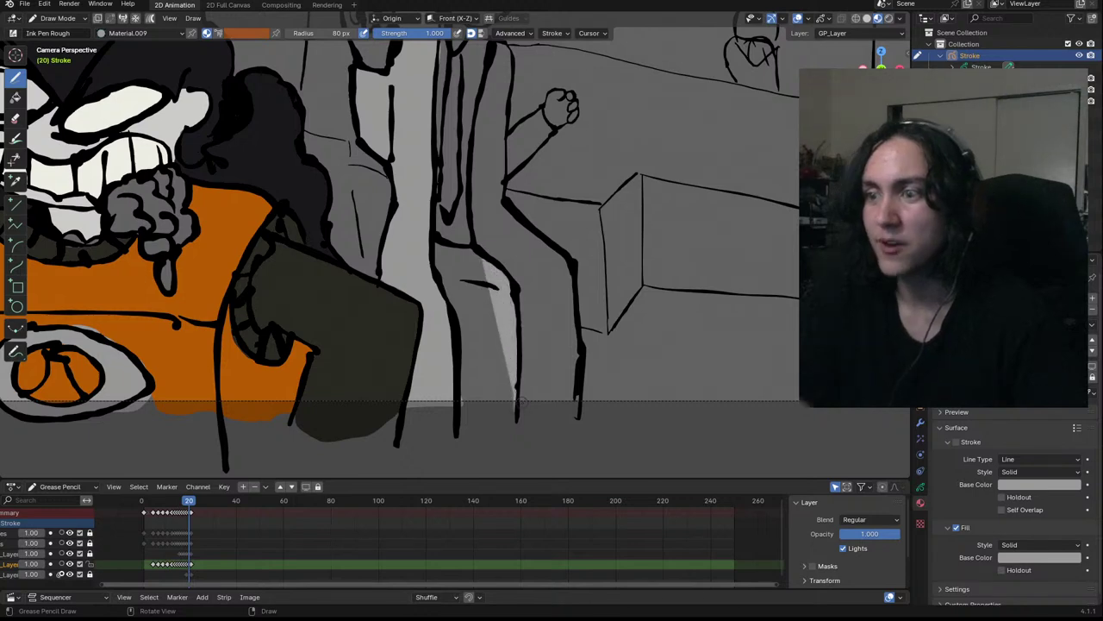
key(ctrl+z)
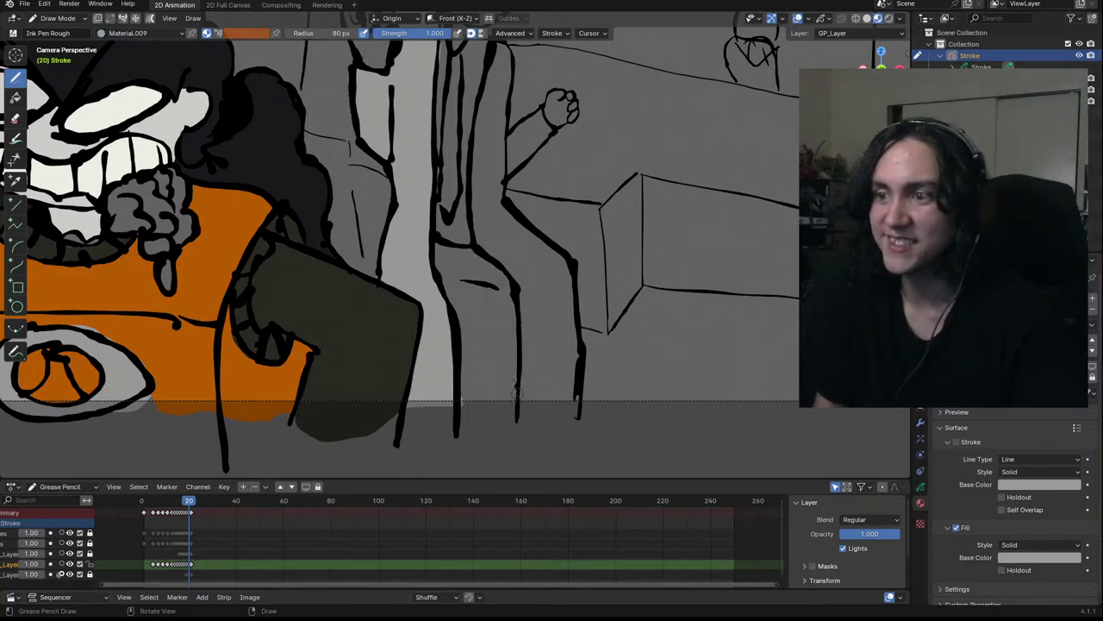
mouse_move(521, 398)
mouse_down()
mouse_move(543, 401)
mouse_move(572, 376)
mouse_move(551, 251)
mouse_move(507, 213)
mouse_up()
mouse_move(508, 206)
mouse_down()
mouse_move(555, 133)
mouse_move(535, 115)
mouse_move(493, 159)
mouse_move(471, 214)
mouse_move(519, 319)
mouse_up()
ctrl+middle_drag(489, 279, 461, 332)
mouse_move(435, 207)
shift+middle_down()
mouse_move(420, 340)
mouse_move(432, 271)
shift+middle_up()
scroll(431, 270, up, 2)
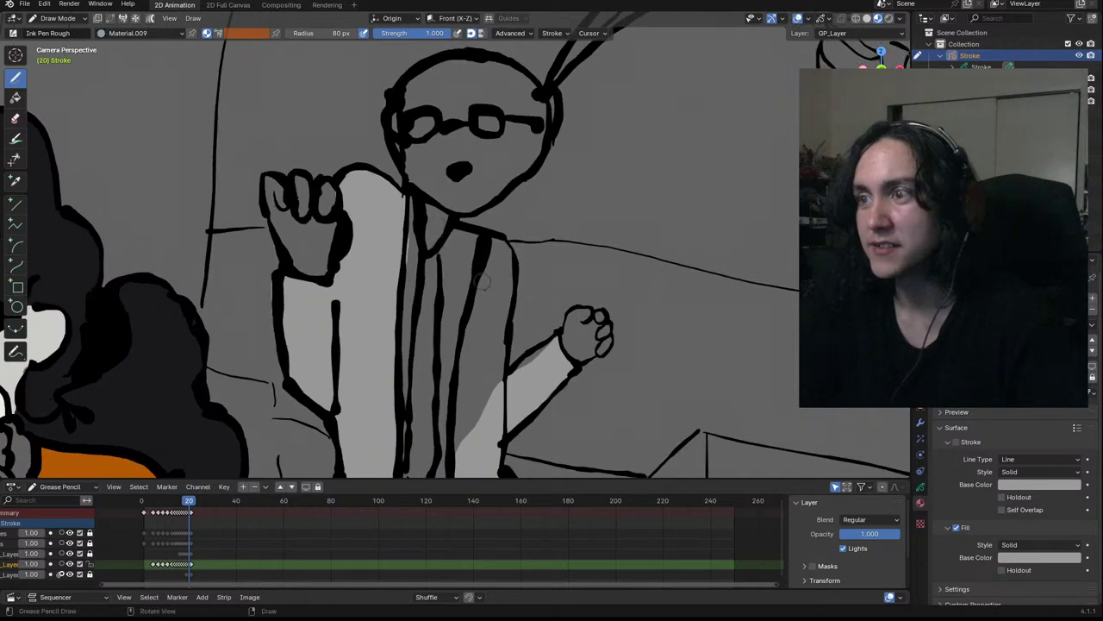
mouse_move(497, 236)
mouse_down()
mouse_move(493, 379)
mouse_move(467, 449)
mouse_move(462, 398)
mouse_up()
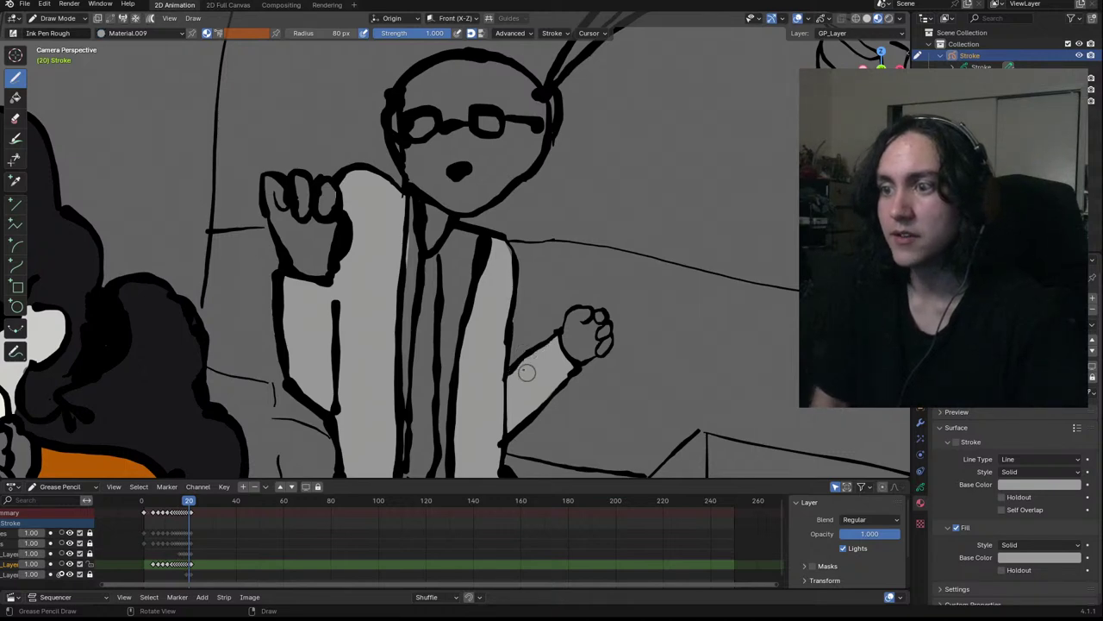
Color the suited man's tie red with Material.006 and the shirt on both sides of it blue with Material.017
scroll(534, 258, down, 4)
scroll(535, 247, down, 2)
key(Left)
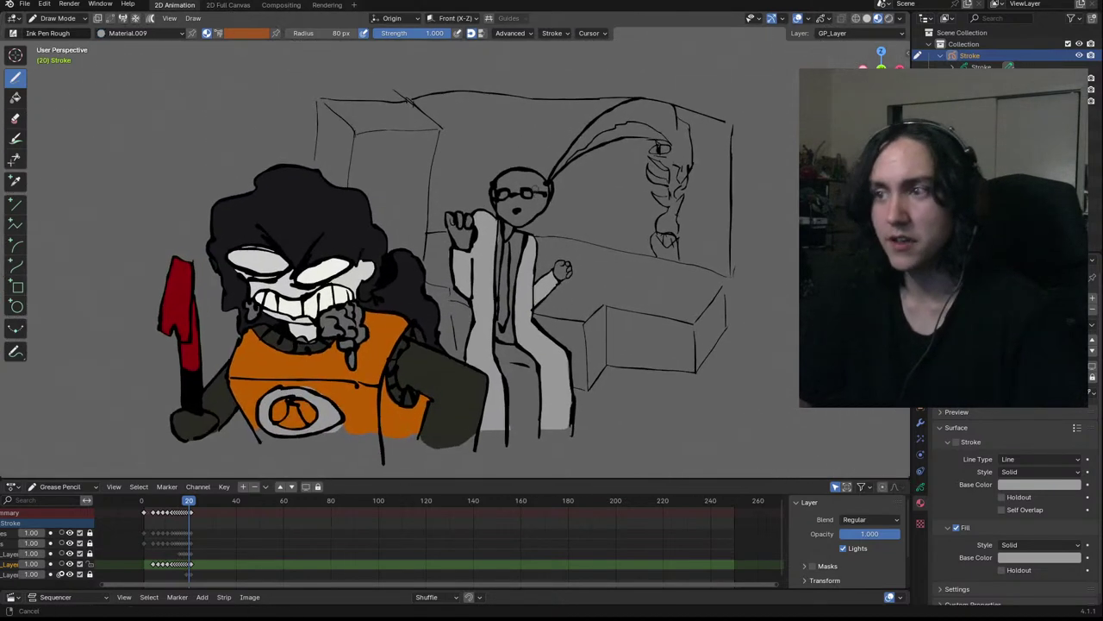
key(Right)
scroll(745, 248, up, 2)
shift+middle_drag(745, 248, 778, 161)
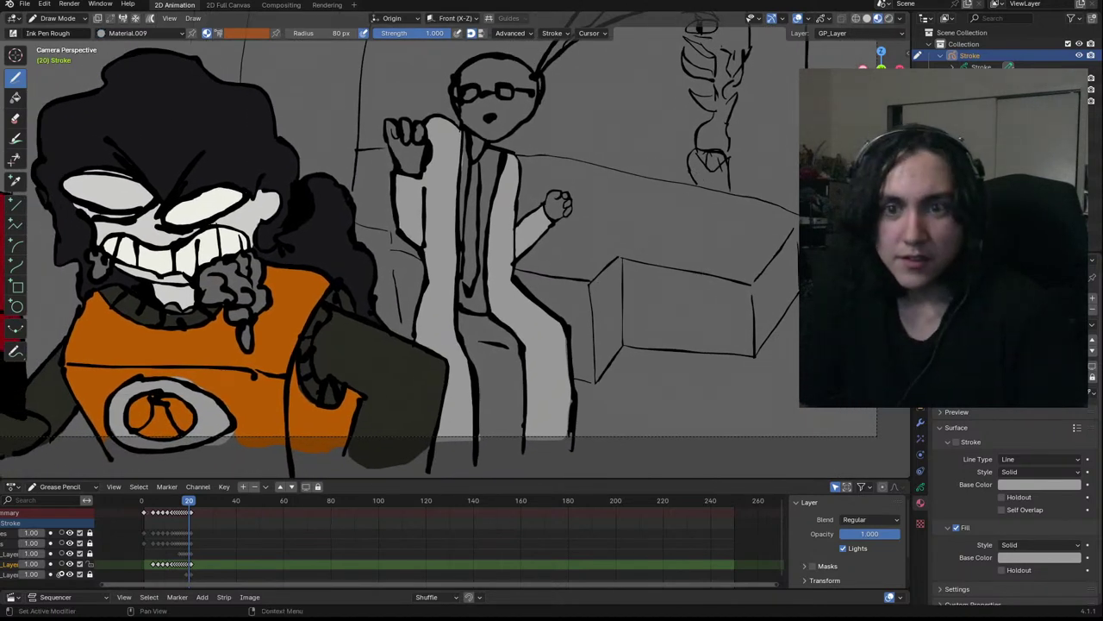
click(991, 332)
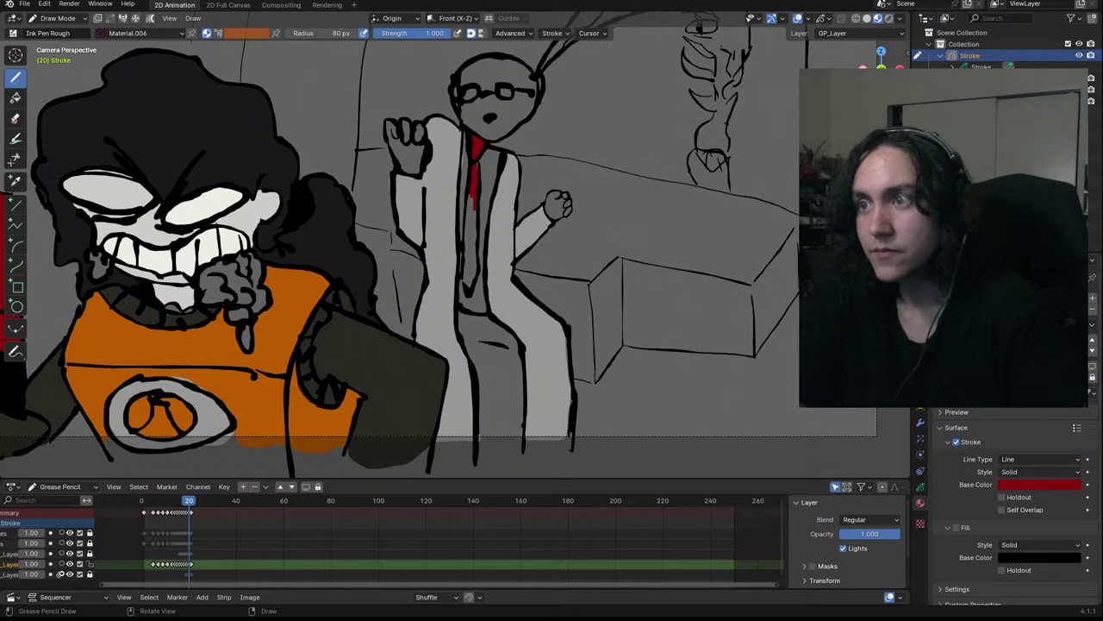
mouse_move(471, 208)
mouse_down()
mouse_move(472, 285)
mouse_move(475, 243)
mouse_up()
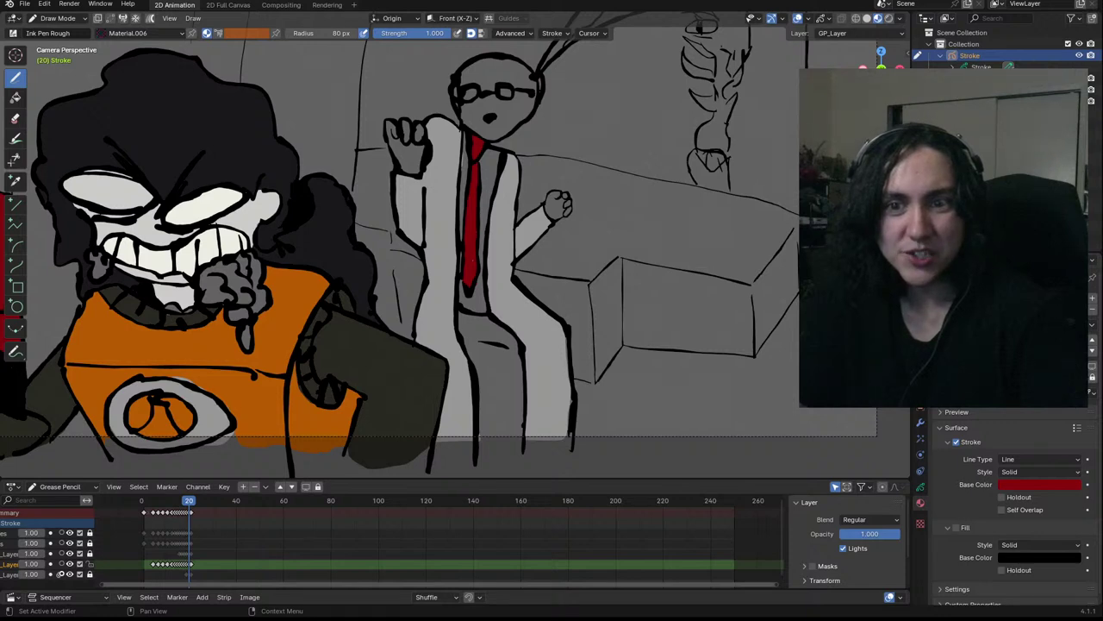
click(999, 336)
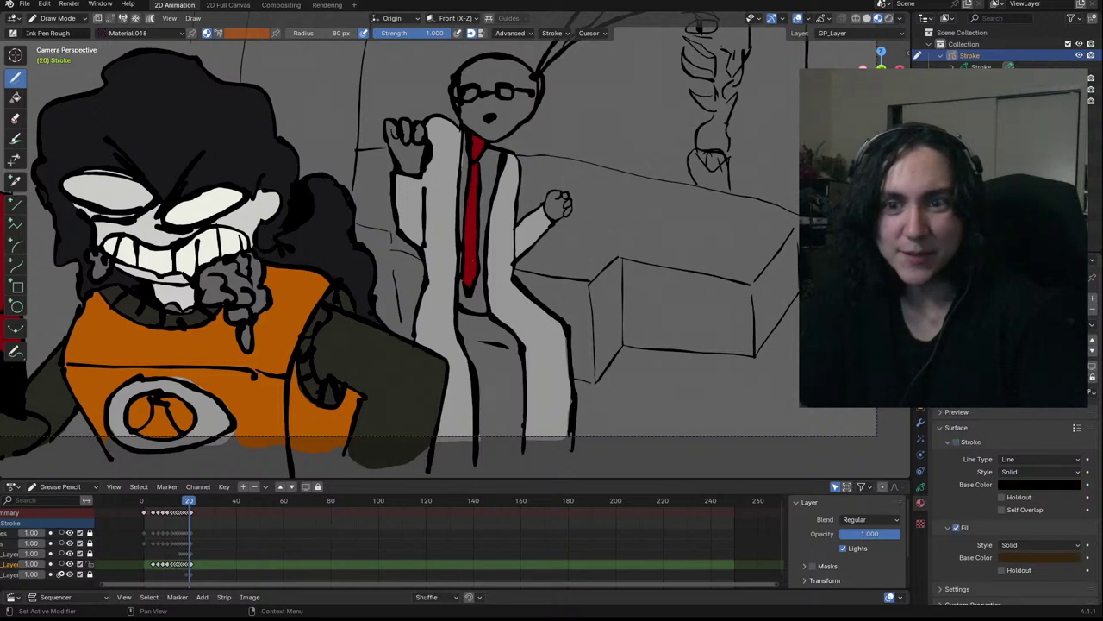
key(ctrl+z)
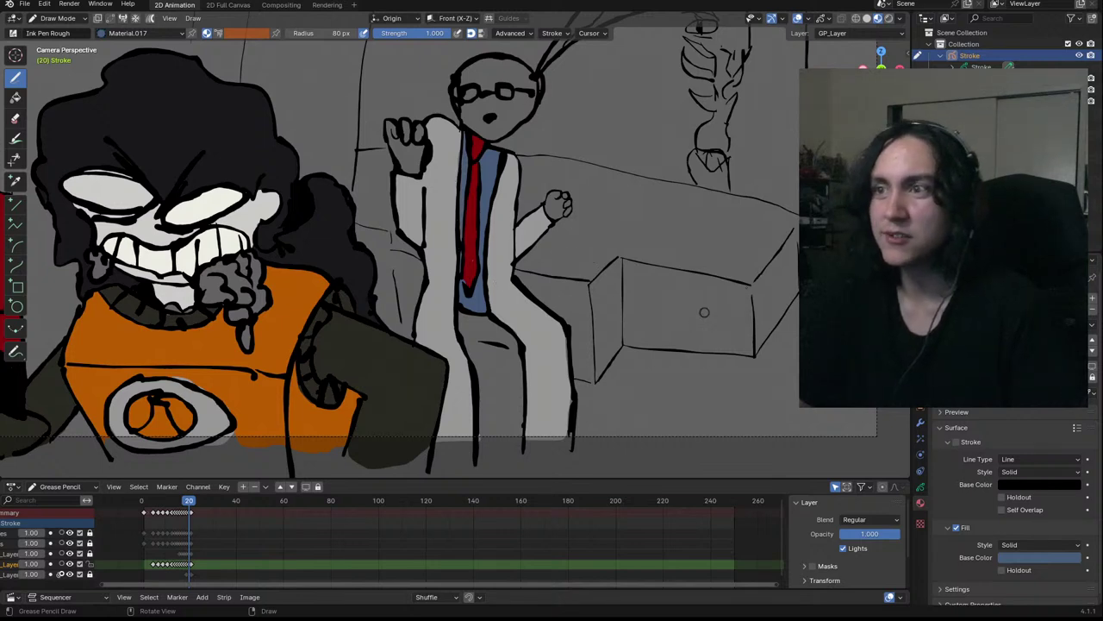
Color the trousers between the coat flaps brown with Material.018 and redraw the inner leg line in black with Solid Stroke
click(1000, 362)
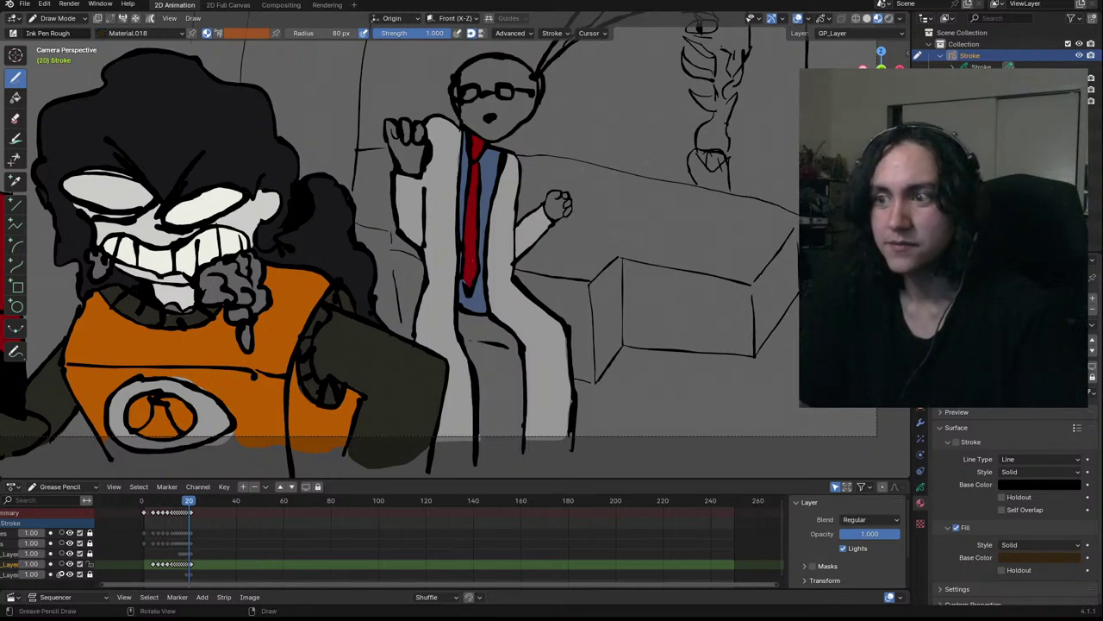
mouse_move(464, 334)
mouse_down()
mouse_move(470, 324)
mouse_move(505, 336)
mouse_move(519, 371)
mouse_move(519, 352)
mouse_move(479, 329)
mouse_up()
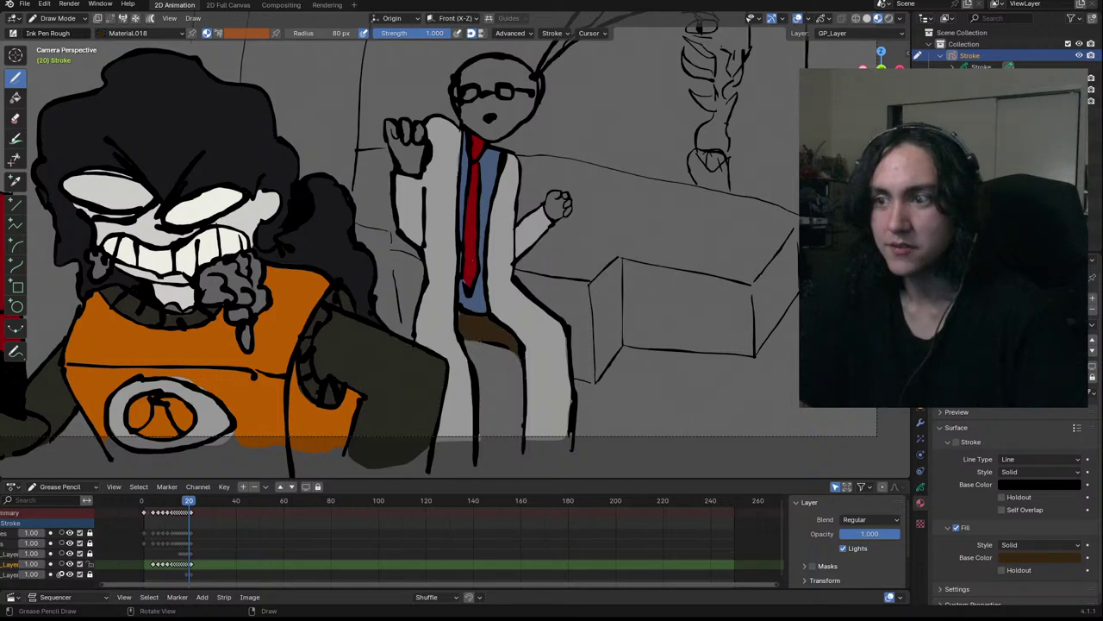
mouse_move(487, 379)
mouse_down()
mouse_move(486, 436)
mouse_move(480, 353)
mouse_move(485, 442)
mouse_up()
drag(501, 348, 514, 353)
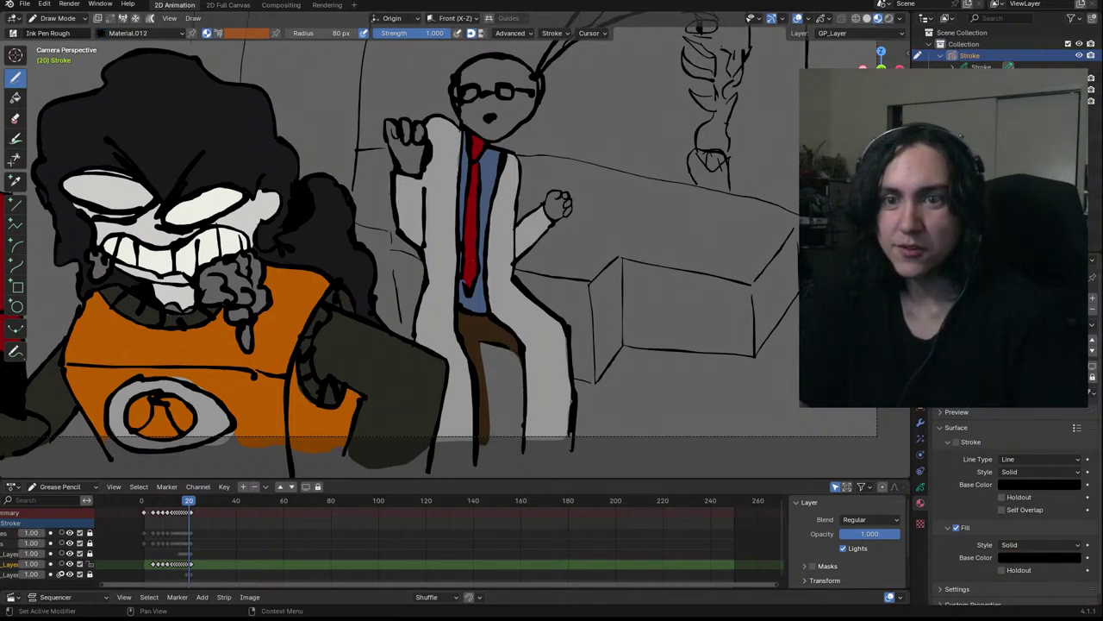
click(982, 300)
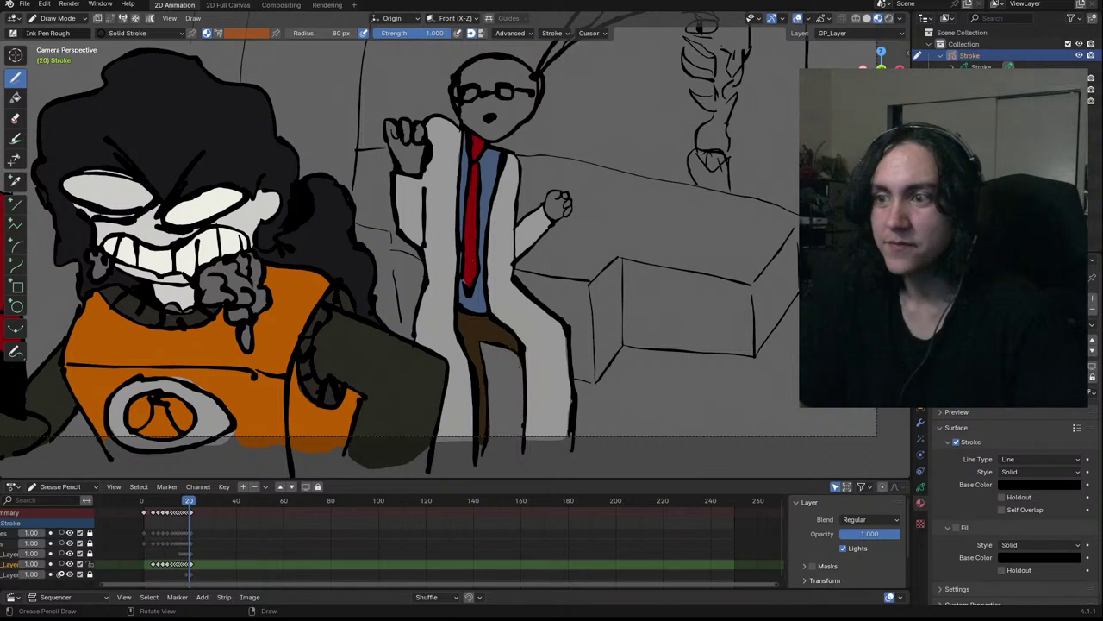
Fill the suited man's raised hand, including its fingers, and his face with the skin-colored Material.015
mouse_move(652, 180)
ctrl+middle_down()
mouse_move(637, 242)
mouse_move(636, 231)
ctrl+middle_up()
shift+middle_drag(637, 231, 669, 291)
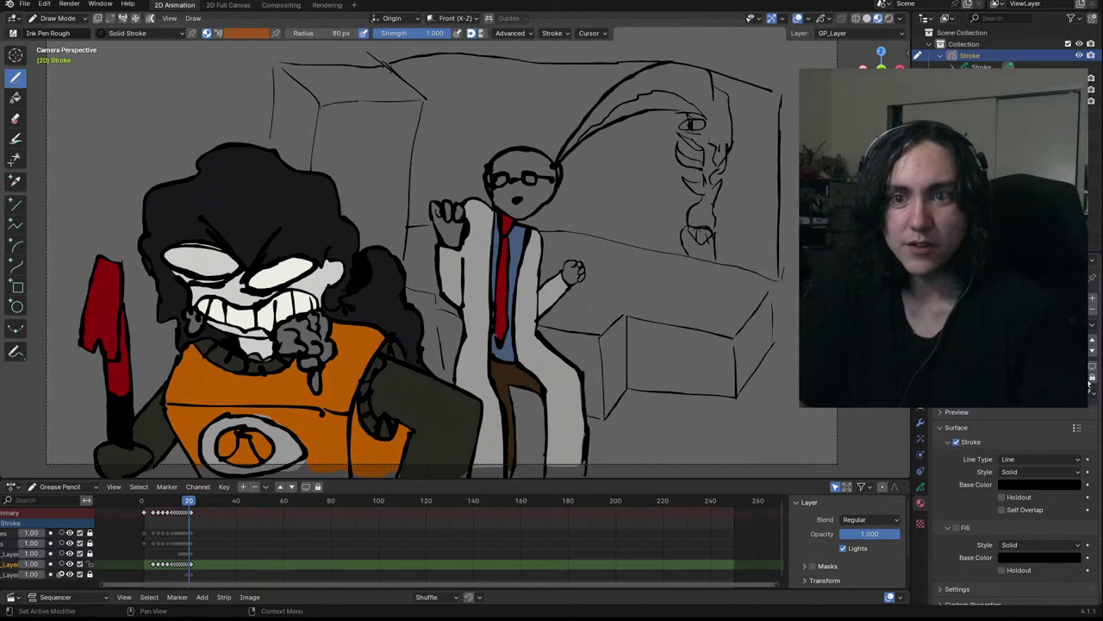
click(1022, 346)
ctrl+middle_drag(503, 233, 520, 129)
scroll(451, 229, up, 1)
mouse_move(455, 249)
mouse_down()
mouse_move(410, 203)
mouse_move(405, 225)
mouse_move(457, 184)
mouse_move(475, 217)
mouse_move(468, 250)
mouse_up()
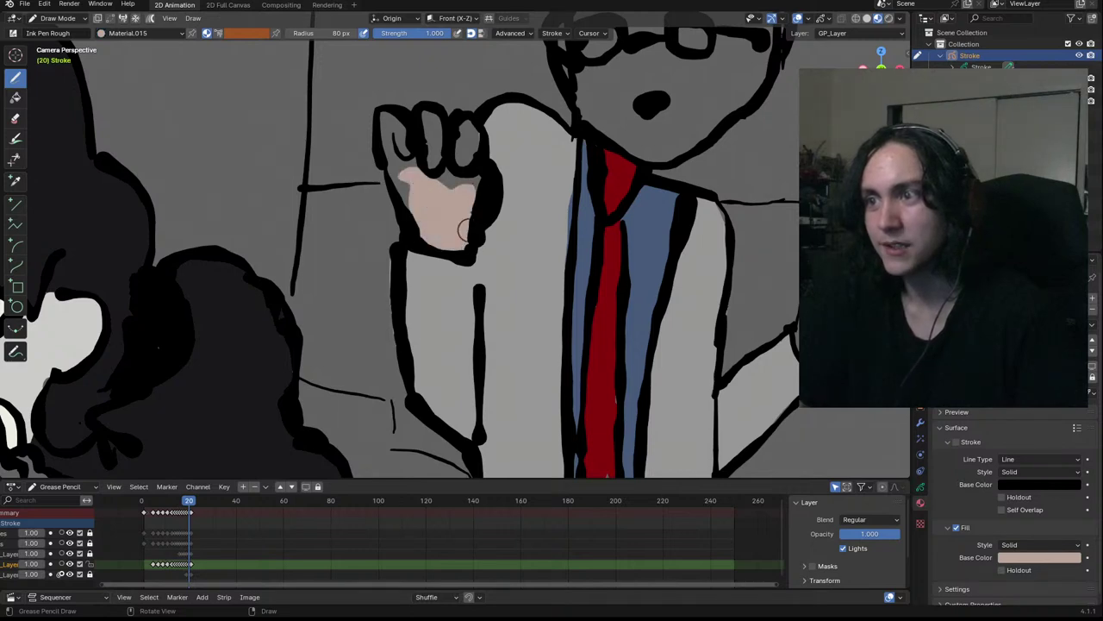
mouse_move(403, 206)
mouse_down()
mouse_move(386, 126)
mouse_move(405, 167)
mouse_move(435, 116)
mouse_move(443, 156)
mouse_move(465, 122)
mouse_move(480, 142)
mouse_move(476, 191)
mouse_up()
ctrl+middle_drag(524, 195, 528, 247)
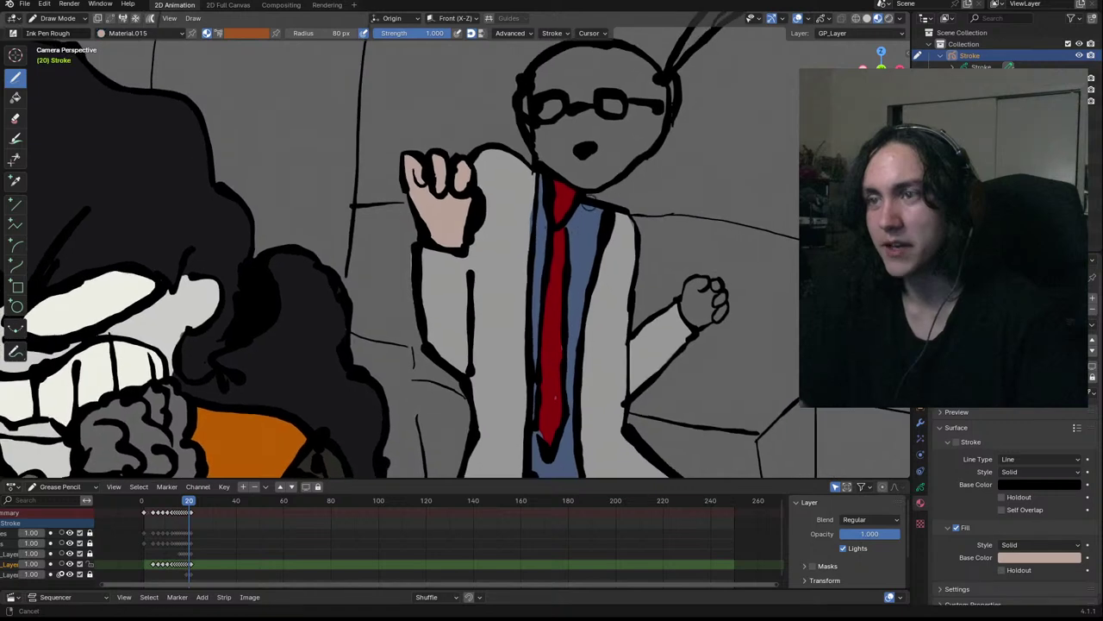
shift+middle_drag(676, 299, 563, 383)
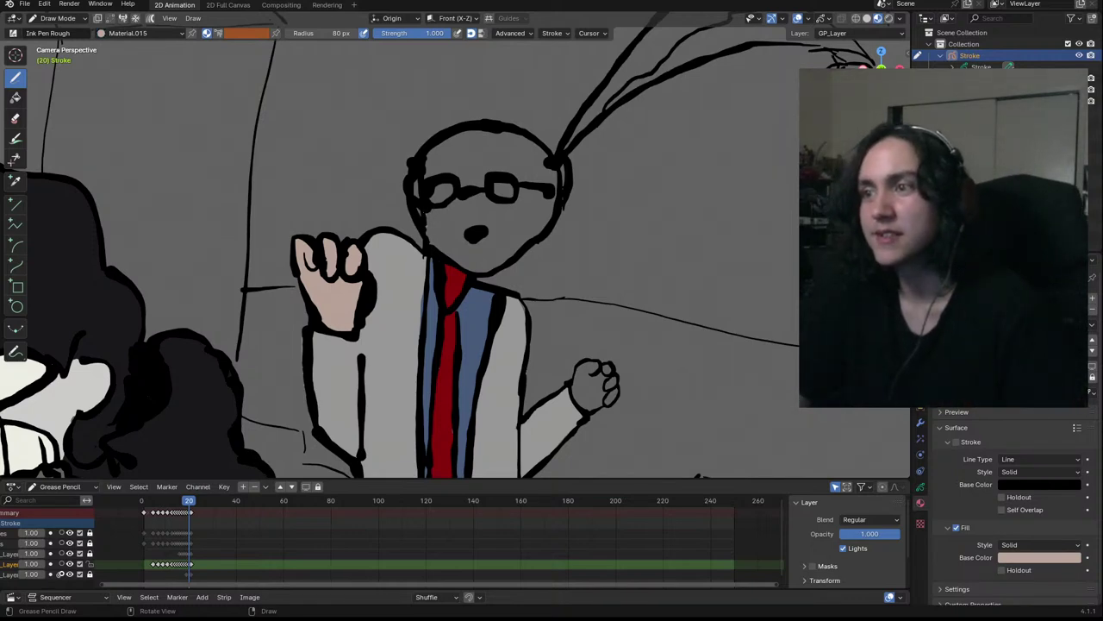
mouse_move(427, 205)
mouse_down()
mouse_move(444, 138)
mouse_move(474, 131)
mouse_move(527, 149)
mouse_move(556, 185)
mouse_move(547, 220)
mouse_move(448, 234)
mouse_move(509, 254)
mouse_move(482, 267)
mouse_move(457, 262)
mouse_move(430, 231)
mouse_up()
Try coloring the lenses of the suited man's glasses with the dark blue Material and the lavender Material.002
click(1000, 336)
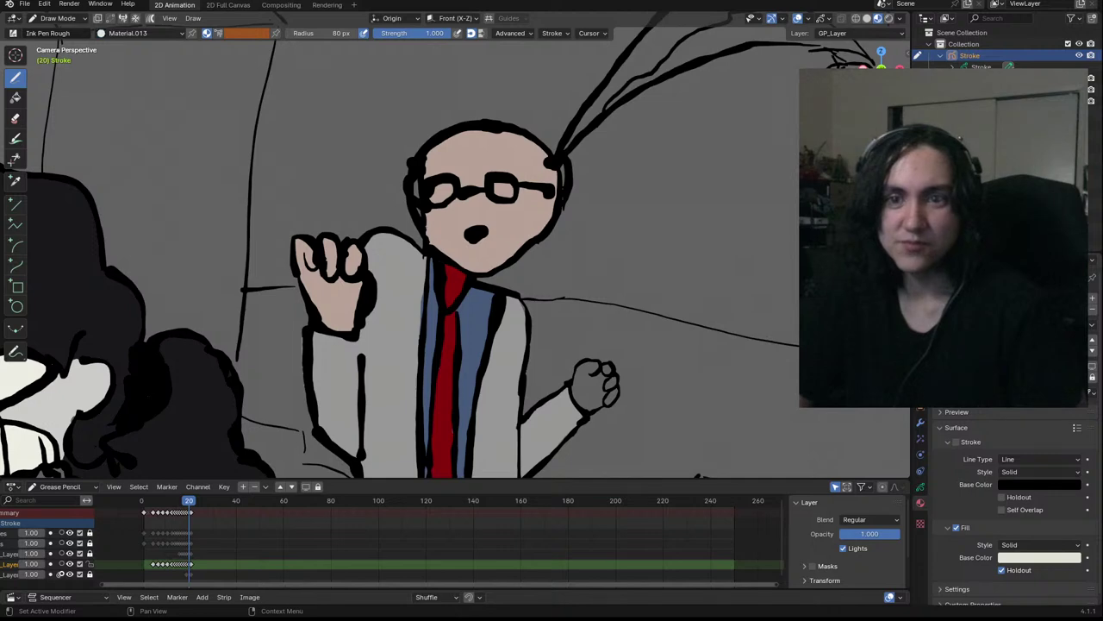
click(1000, 323)
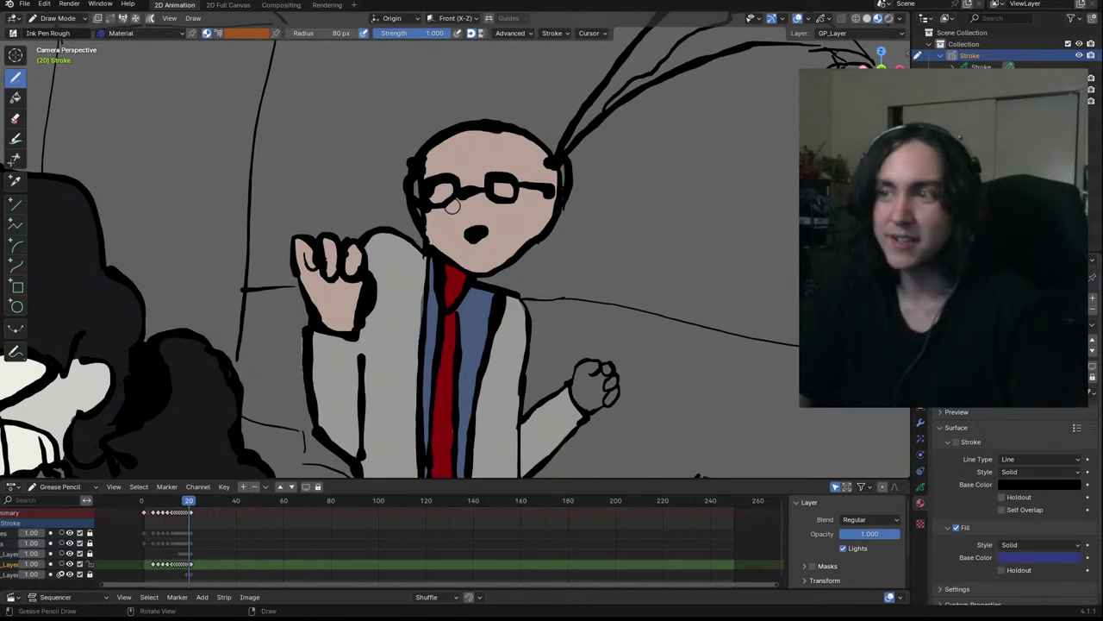
drag(439, 189, 434, 199)
key(ctrl+z)
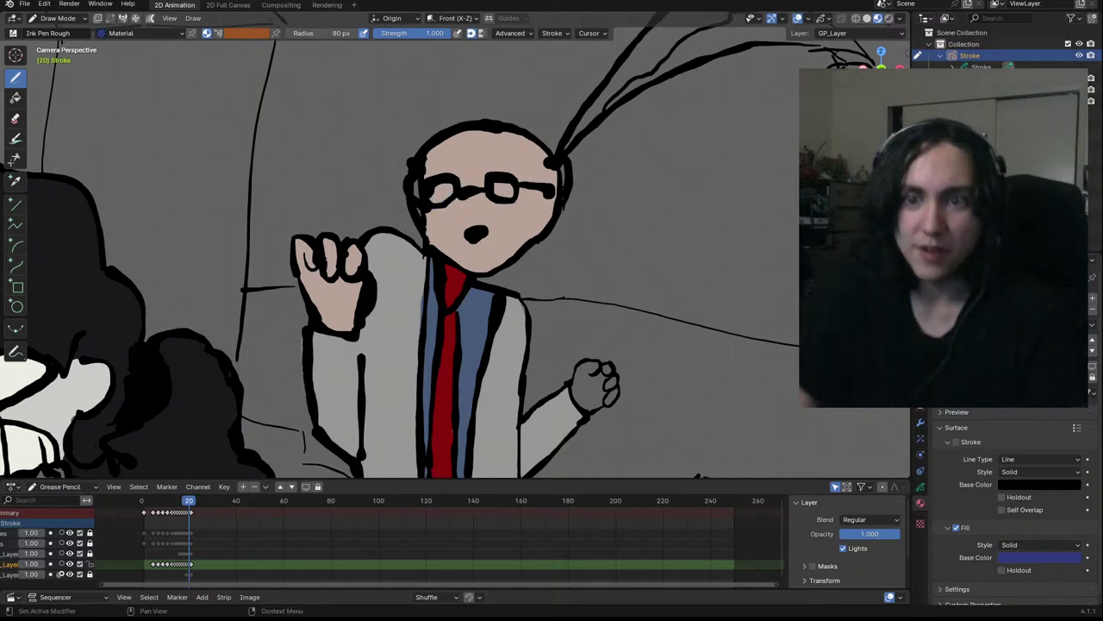
click(1000, 332)
click(1000, 323)
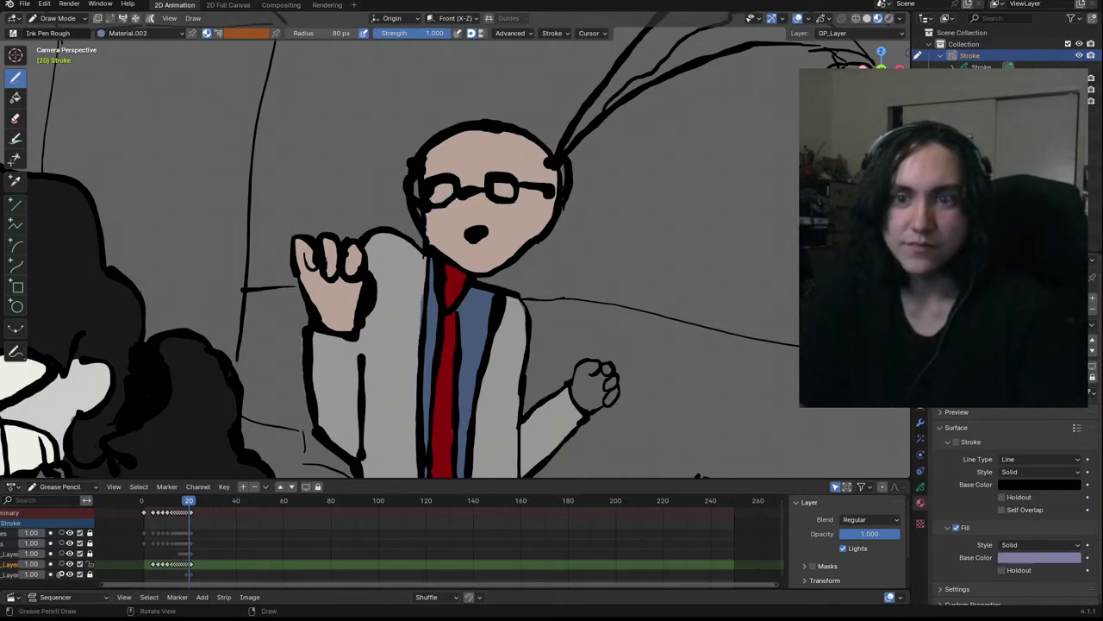
drag(433, 200, 443, 192)
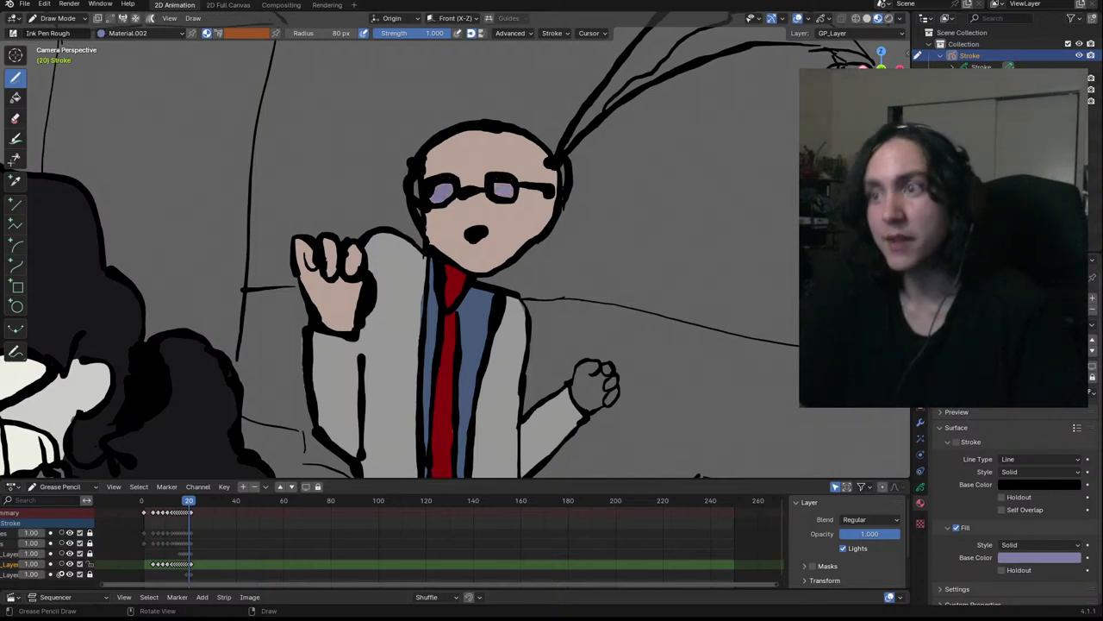
Fill both lenses of the suited man's glasses and the gaps inside his ears off-white with the me skin material
scroll(517, 242, down, 3)
shift+middle_drag(536, 276, 536, 183)
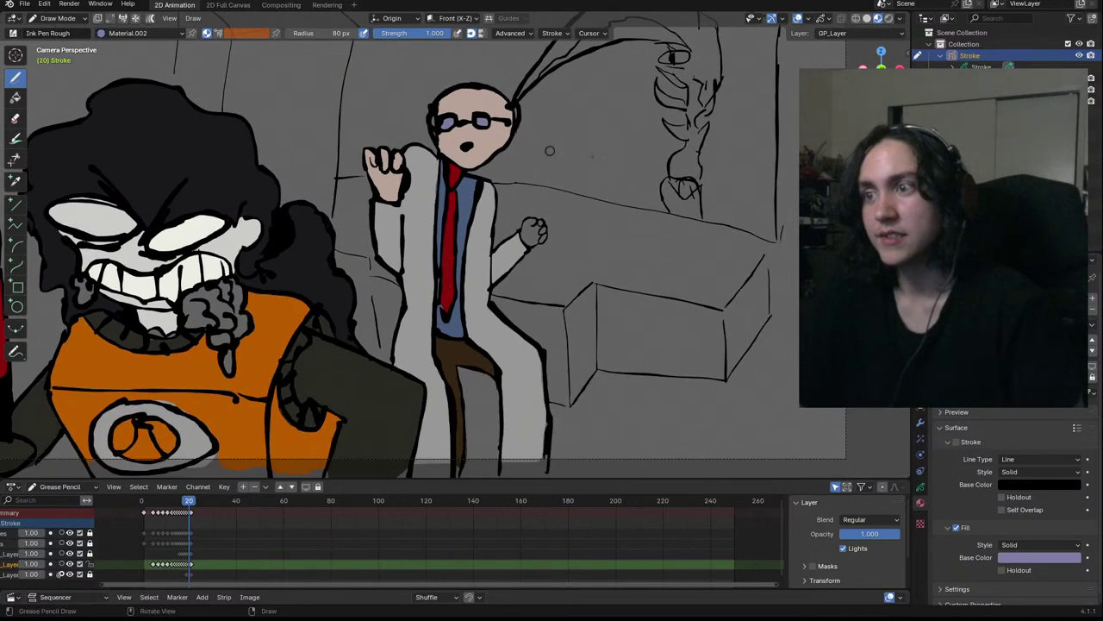
click(991, 328)
scroll(449, 250, up, 6)
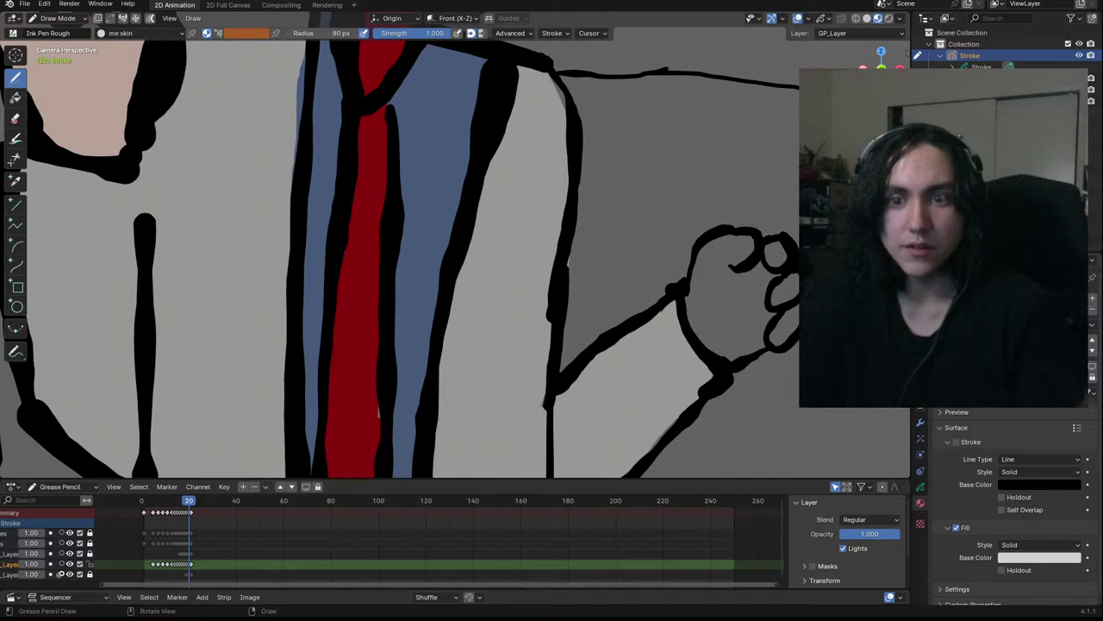
scroll(741, 300, down, 3)
shift+middle_drag(621, 194, 610, 369)
shift+middle_drag(495, 256, 542, 346)
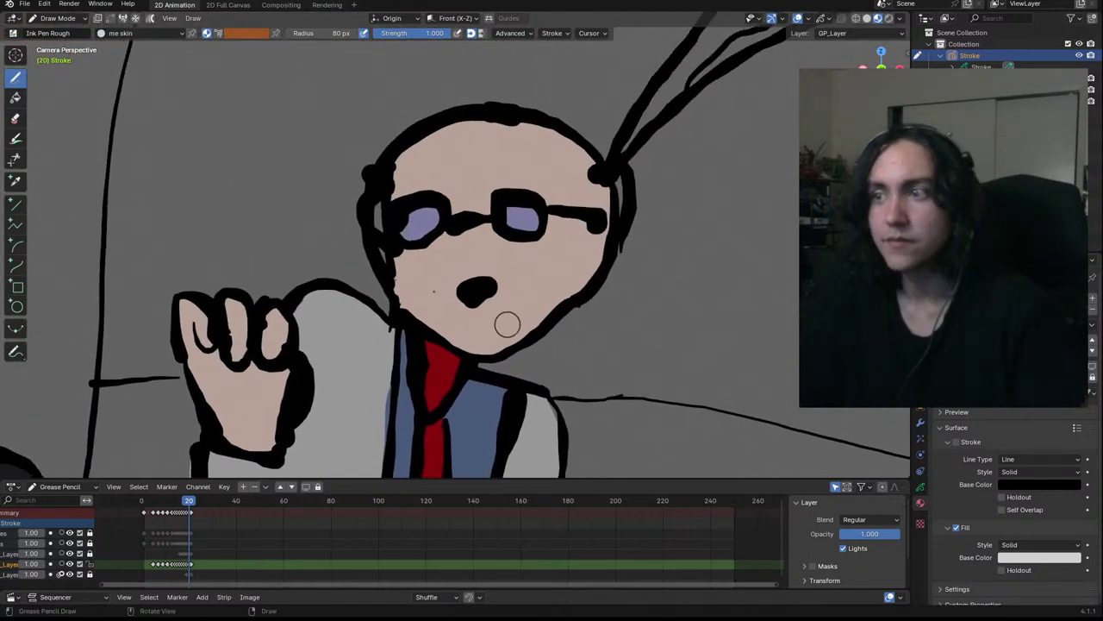
mouse_move(403, 231)
mouse_down()
mouse_move(436, 212)
mouse_move(412, 240)
mouse_move(403, 234)
mouse_up()
mouse_move(517, 228)
mouse_down()
mouse_move(521, 212)
mouse_move(519, 223)
mouse_up()
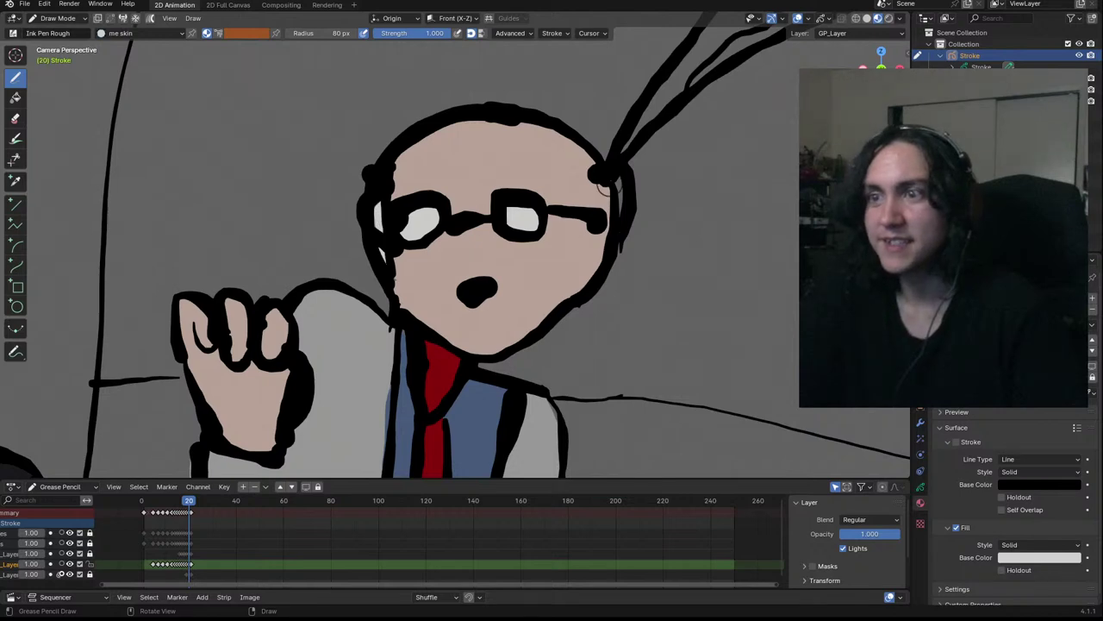
scroll(581, 239, down, 2)
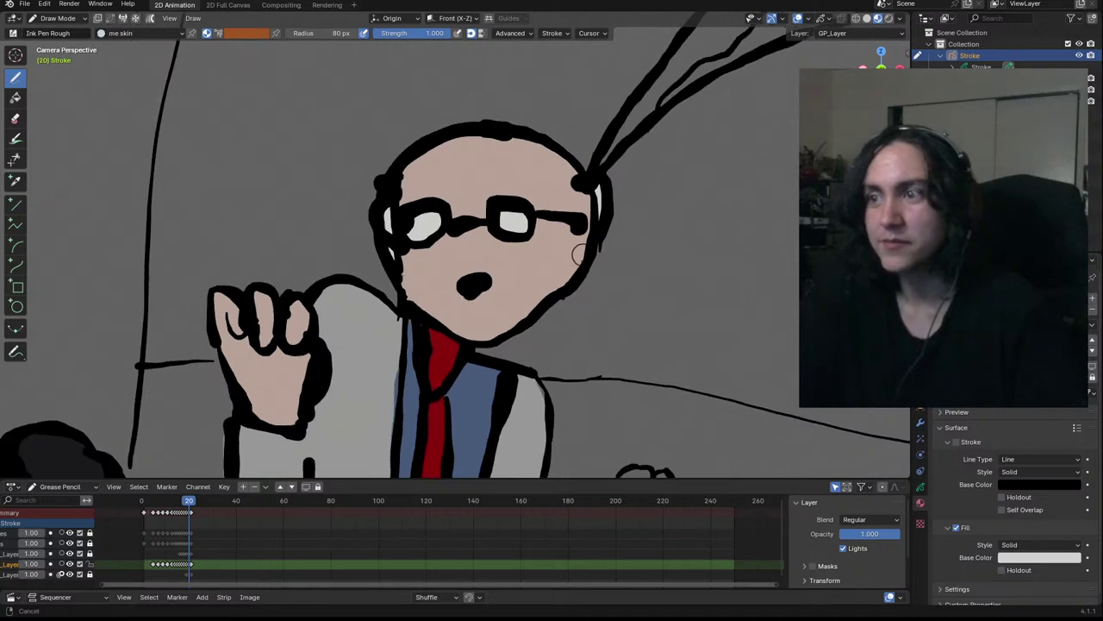
Fill the suited man's lower fist, including its fingers, with the skin-colored Material.015
middle_drag(554, 282, 500, 192)
mouse_move(536, 238)
shift+middle_down()
mouse_move(551, 261)
mouse_move(530, 249)
mouse_move(522, 221)
shift+middle_up()
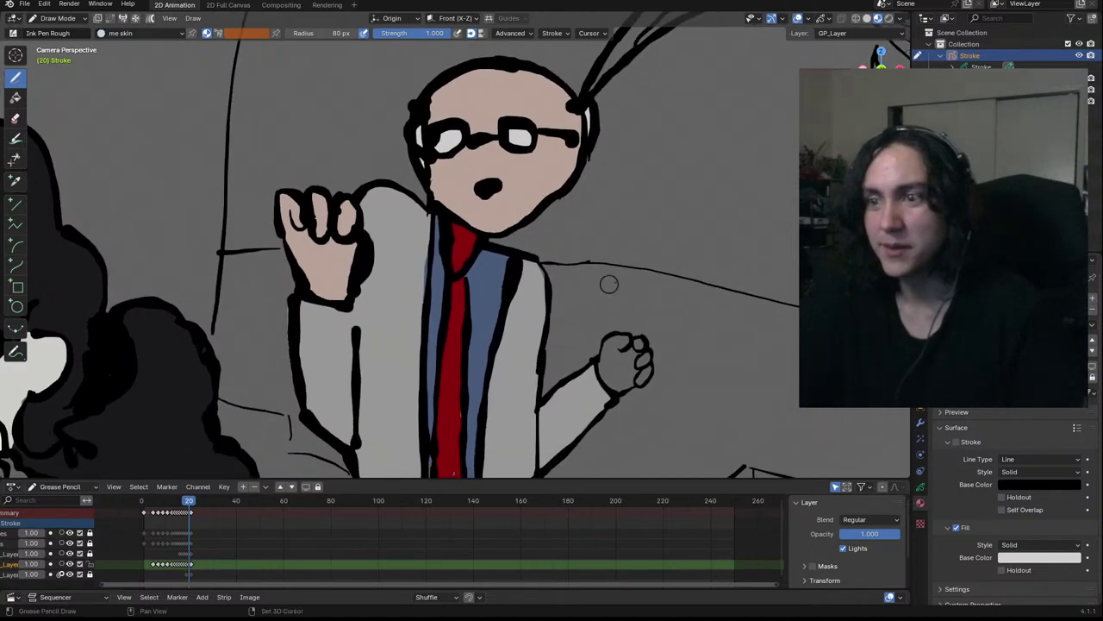
shift+middle_drag(591, 288, 512, 194)
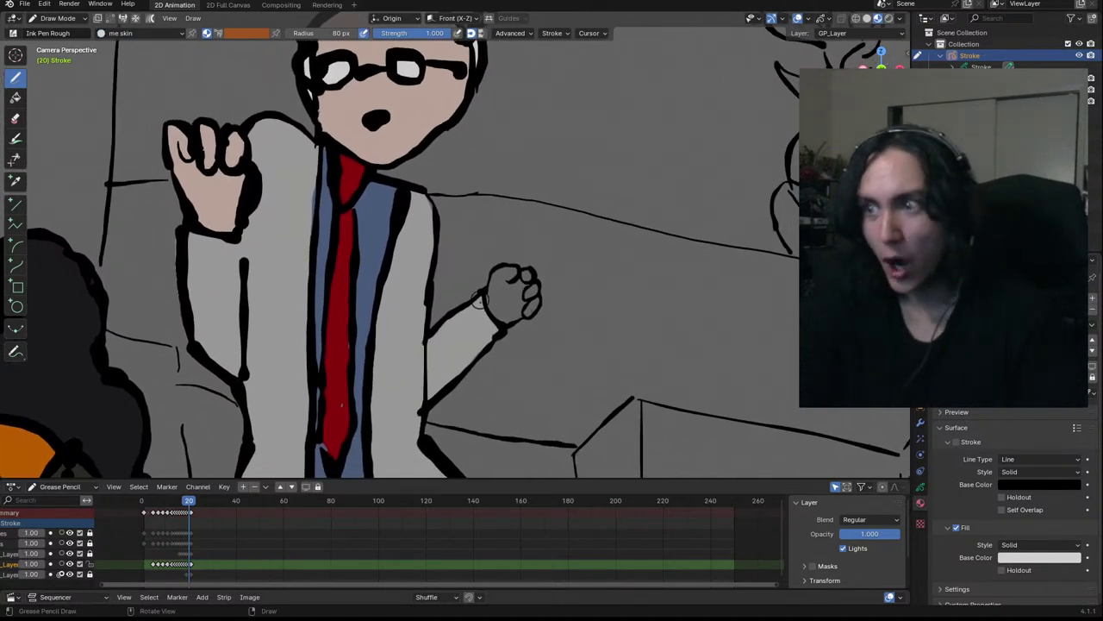
click(992, 342)
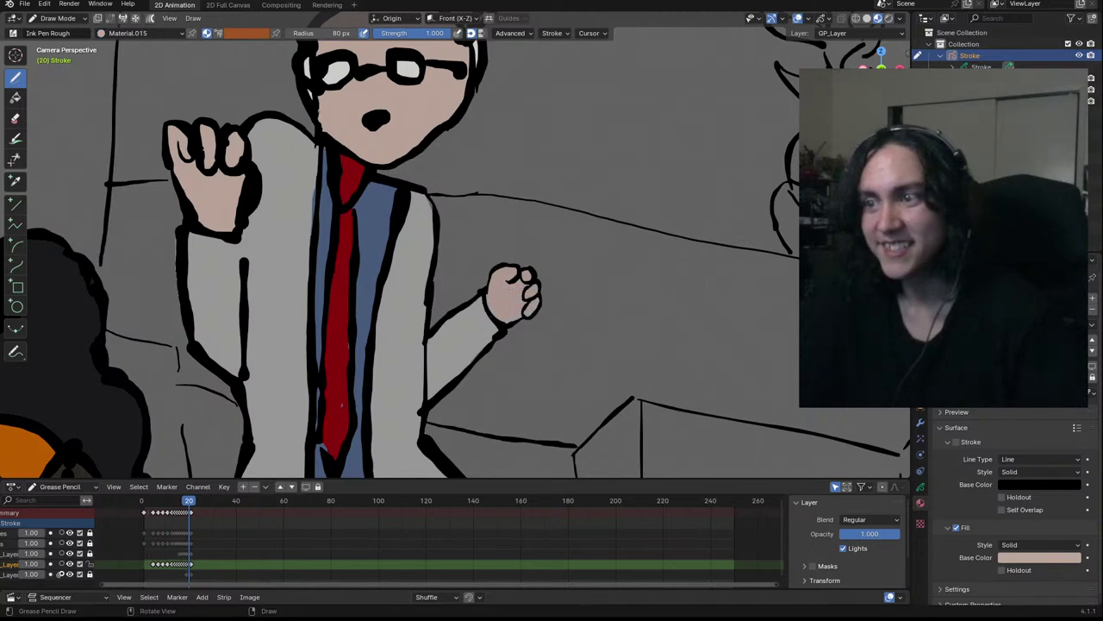
drag(494, 308, 496, 295)
Examine the whole colored frame through the camera and from angled views around the drawing
ctrl+middle_drag(381, 233, 559, 291)
scroll(559, 292, down, 4)
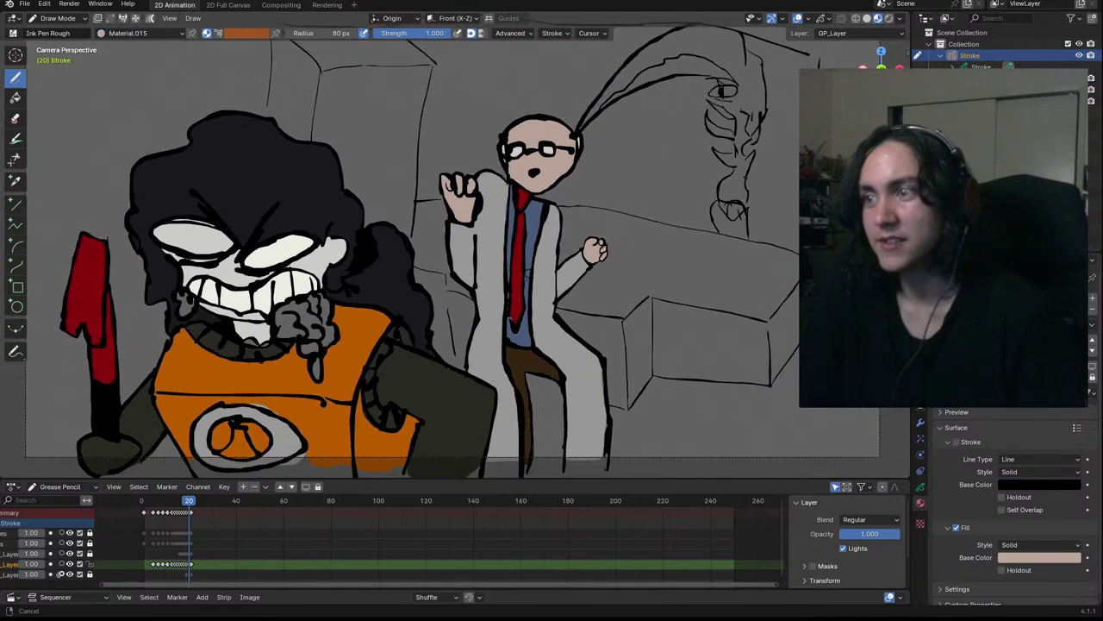
scroll(513, 199, down, 2)
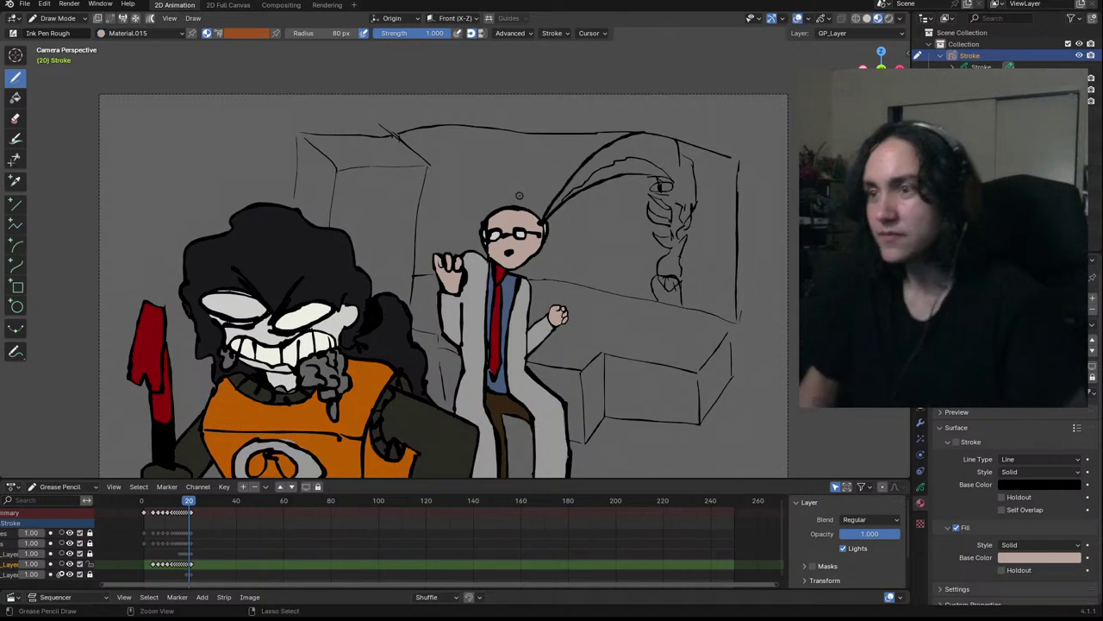
scroll(514, 199, up, 2)
scroll(617, 226, up, 1)
ctrl+middle_drag(618, 226, 500, 260)
scroll(499, 259, up, 1)
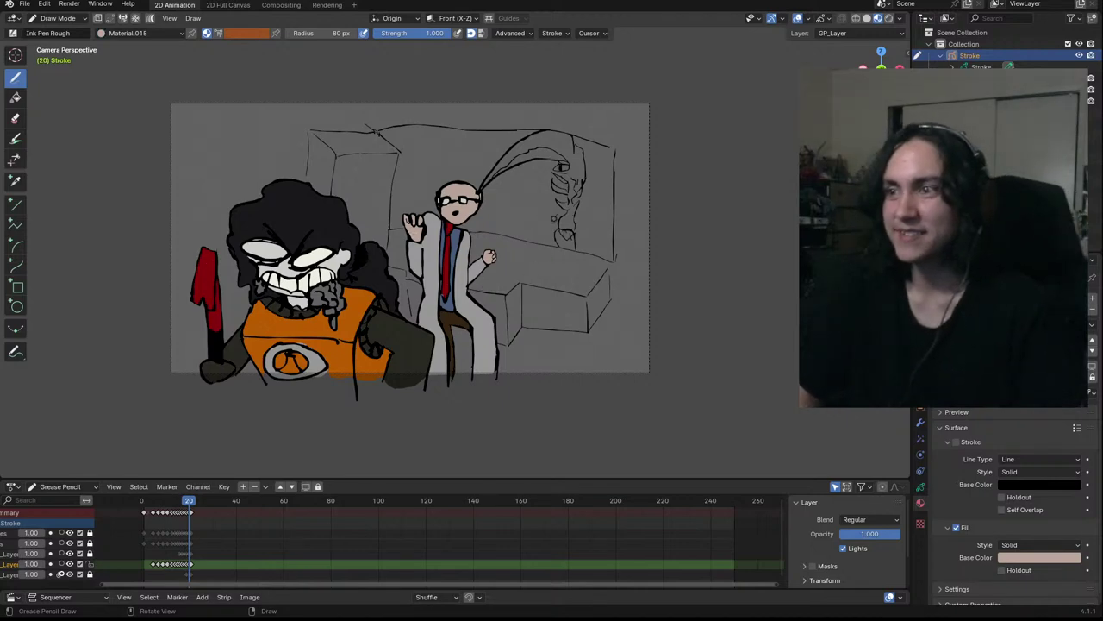
scroll(556, 211, down, 2)
scroll(561, 198, up, 3)
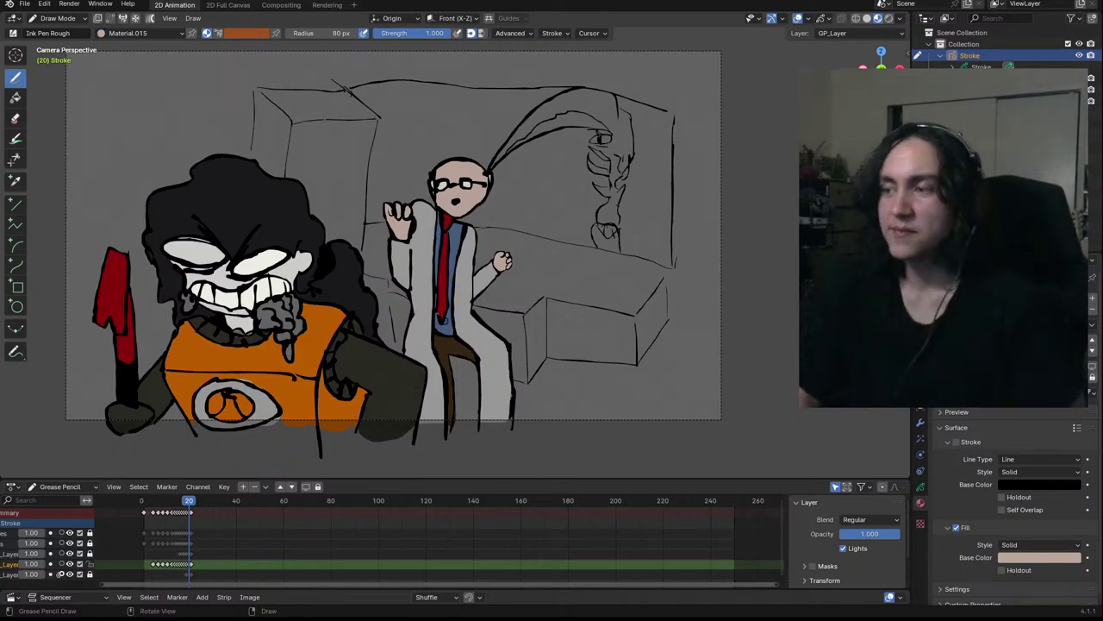
scroll(633, 205, down, 1)
scroll(633, 204, down, 2)
middle_drag(613, 213, 558, 308)
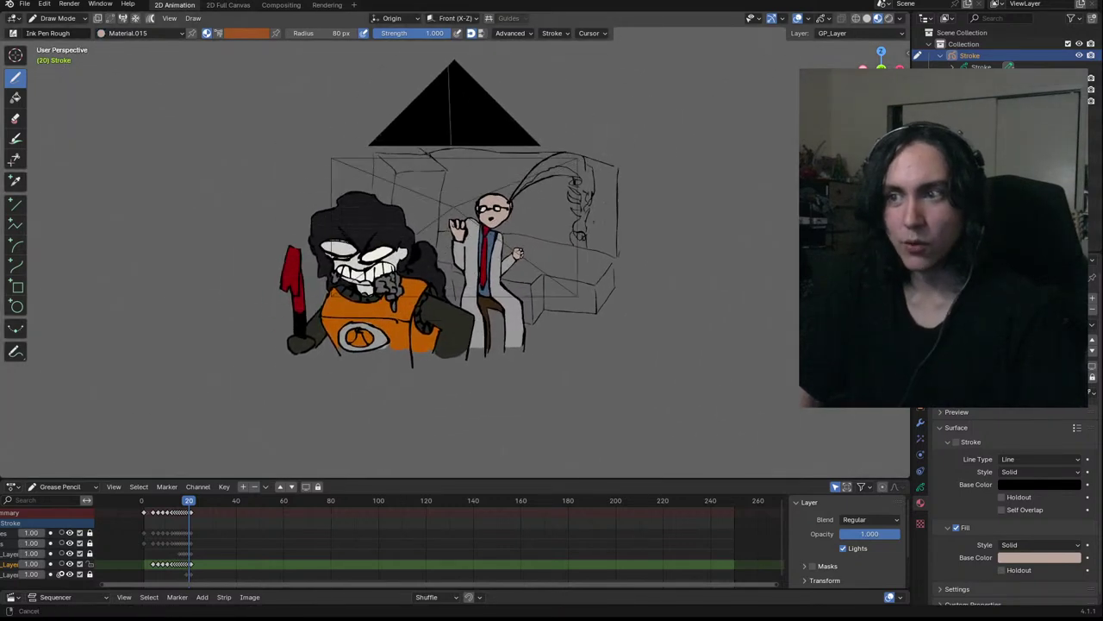
scroll(629, 207, up, 1)
key(KP_0)
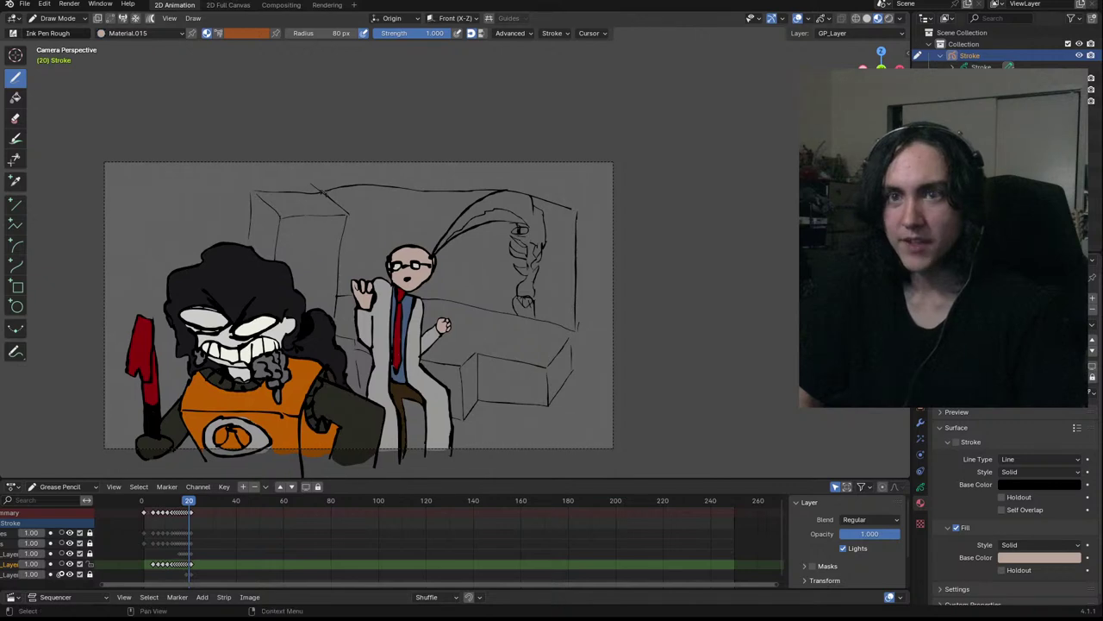
scroll(676, 303, down, 3)
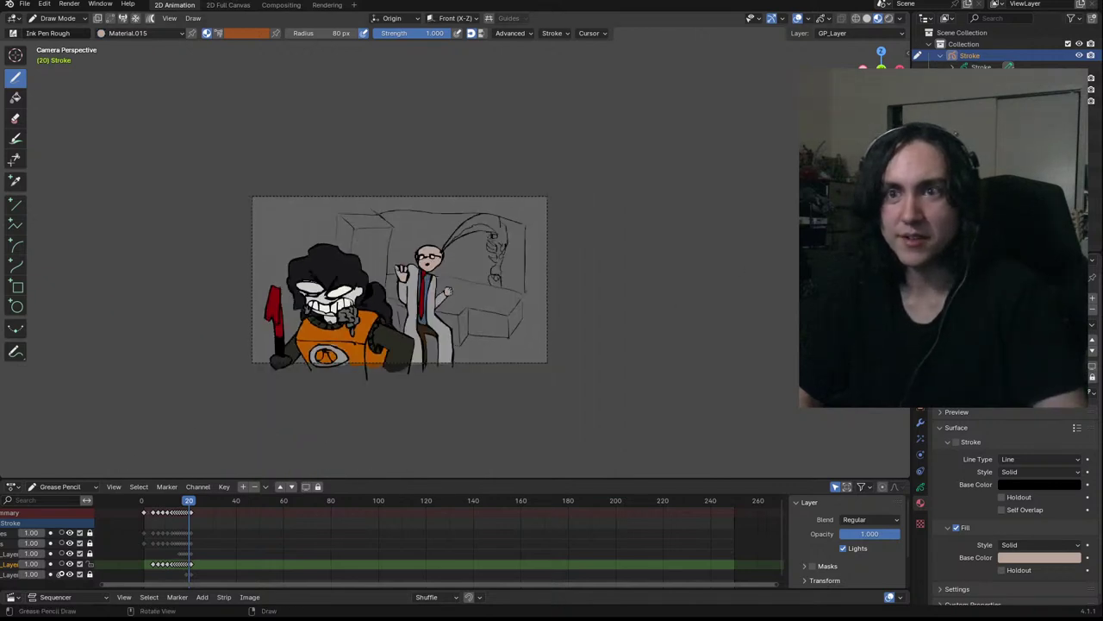
key(KP_0)
key(KP_0)
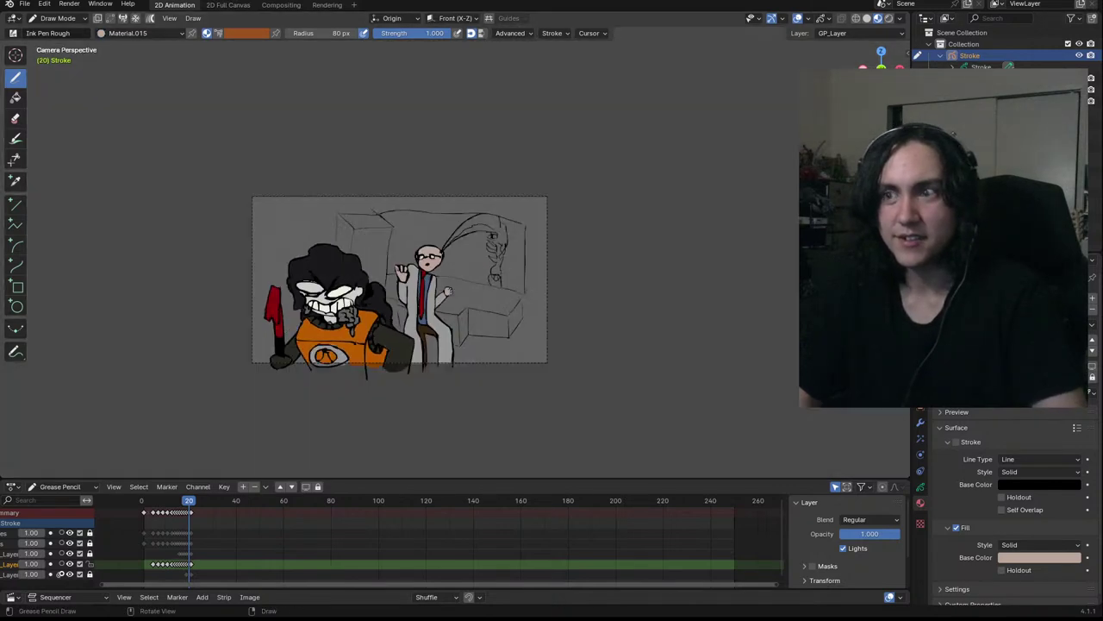
key(KP_0)
middle_drag(696, 205, 550, 203)
middle_drag(754, 226, 798, 229)
mouse_move(673, 208)
middle_down()
mouse_move(655, 180)
mouse_move(702, 180)
mouse_move(770, 205)
mouse_move(697, 254)
mouse_move(628, 207)
mouse_move(666, 199)
mouse_move(666, 226)
mouse_move(634, 253)
mouse_move(655, 245)
mouse_move(621, 258)
mouse_move(579, 254)
middle_up()
scroll(638, 205, down, 3)
key(KP_0)
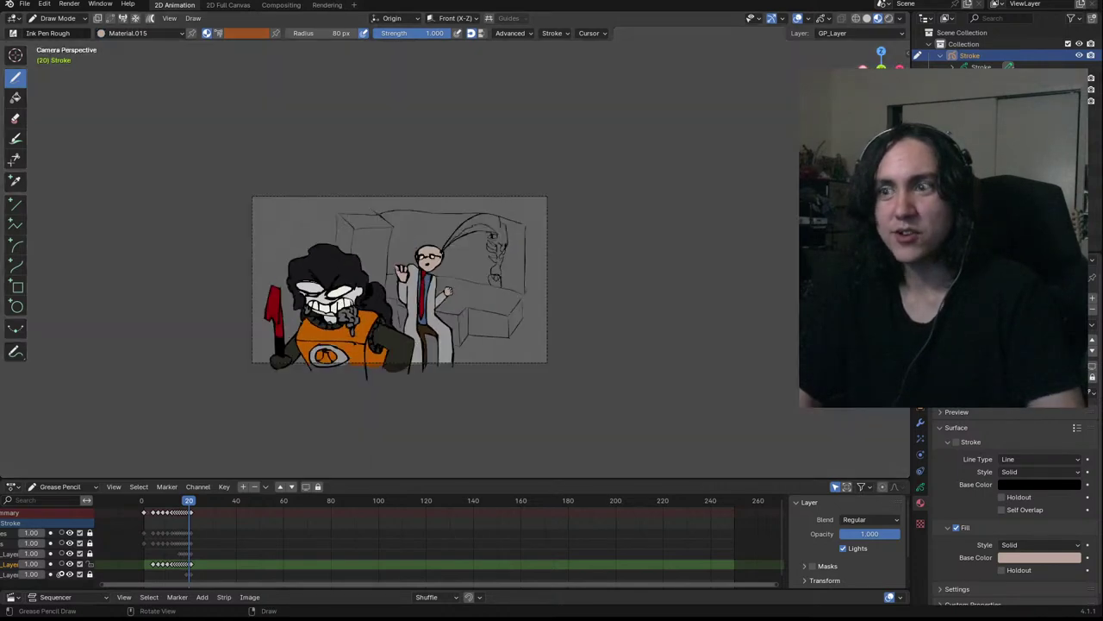
scroll(440, 325, up, 4)
mouse_move(524, 351)
middle_down()
mouse_move(565, 347)
mouse_move(528, 351)
middle_up()
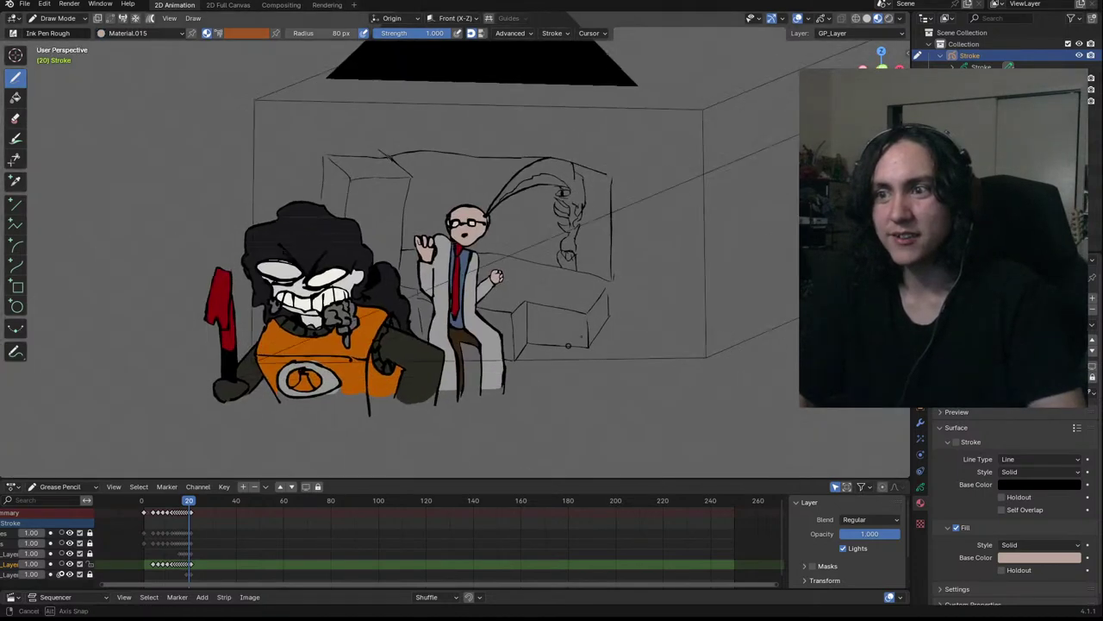
mouse_move(611, 246)
middle_down()
mouse_move(594, 276)
mouse_move(566, 291)
mouse_move(594, 305)
mouse_move(587, 315)
mouse_move(779, 212)
middle_up()
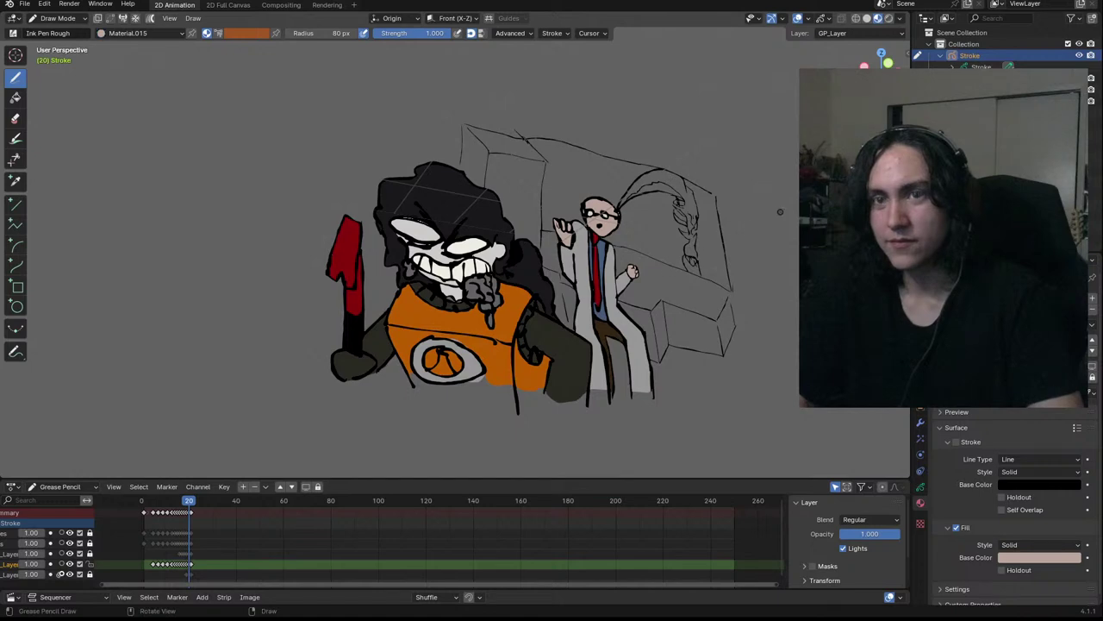
key(KP_0)
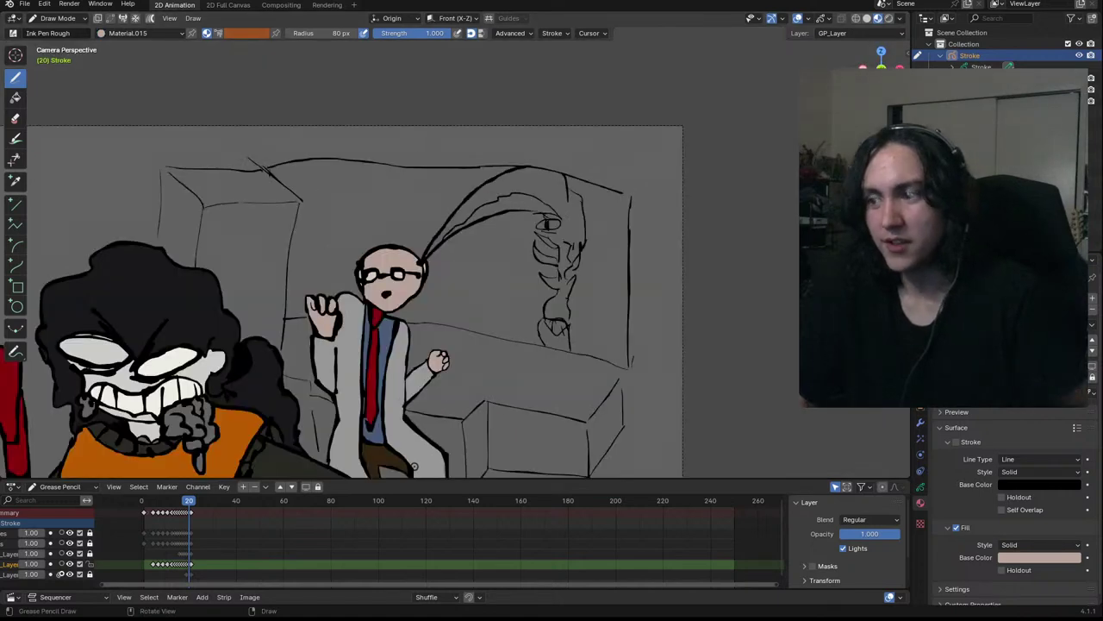
Fill the area beside and below the eye of the ribbed creature on the back wall black with Material.012
ctrl+middle_drag(491, 234, 482, 255)
mouse_move(446, 272)
shift+middle_down()
mouse_move(491, 242)
mouse_move(515, 183)
mouse_move(554, 220)
mouse_move(595, 183)
shift+middle_up()
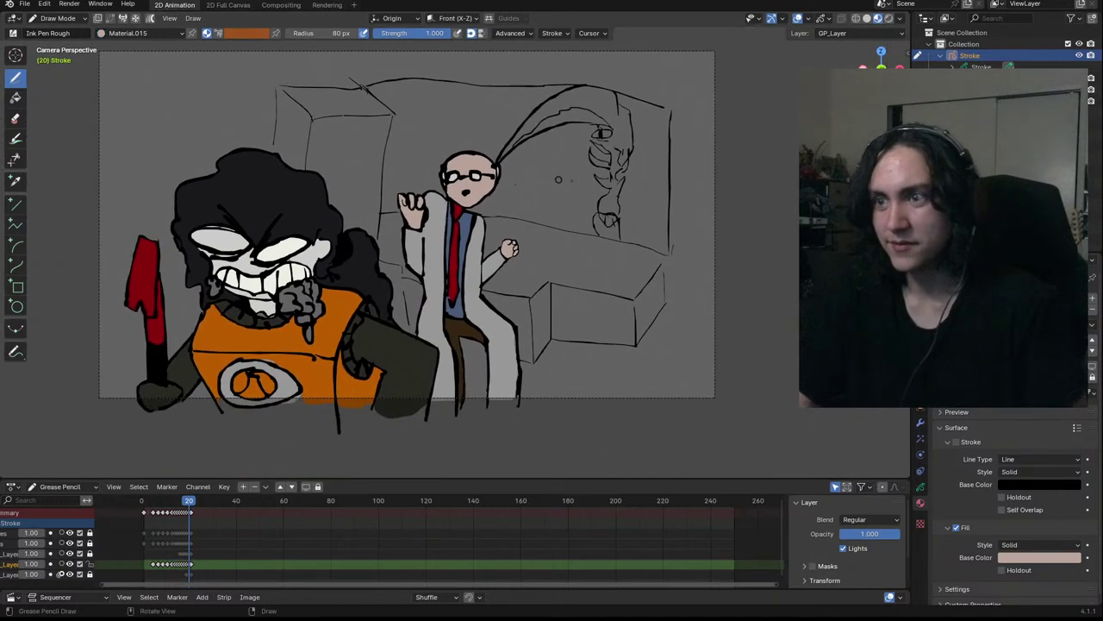
mouse_move(643, 185)
shift+middle_down()
mouse_move(591, 267)
mouse_move(545, 293)
shift+middle_up()
click(991, 332)
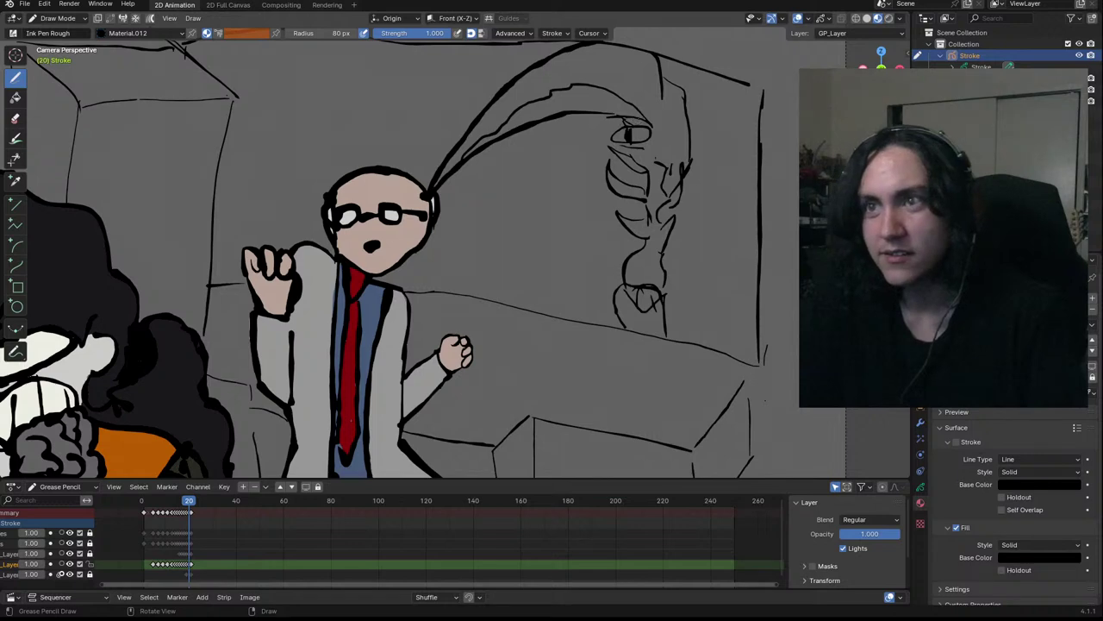
mouse_move(662, 88)
mouse_down()
mouse_move(681, 97)
mouse_move(660, 113)
mouse_move(677, 148)
mouse_move(641, 113)
mouse_move(653, 132)
mouse_up()
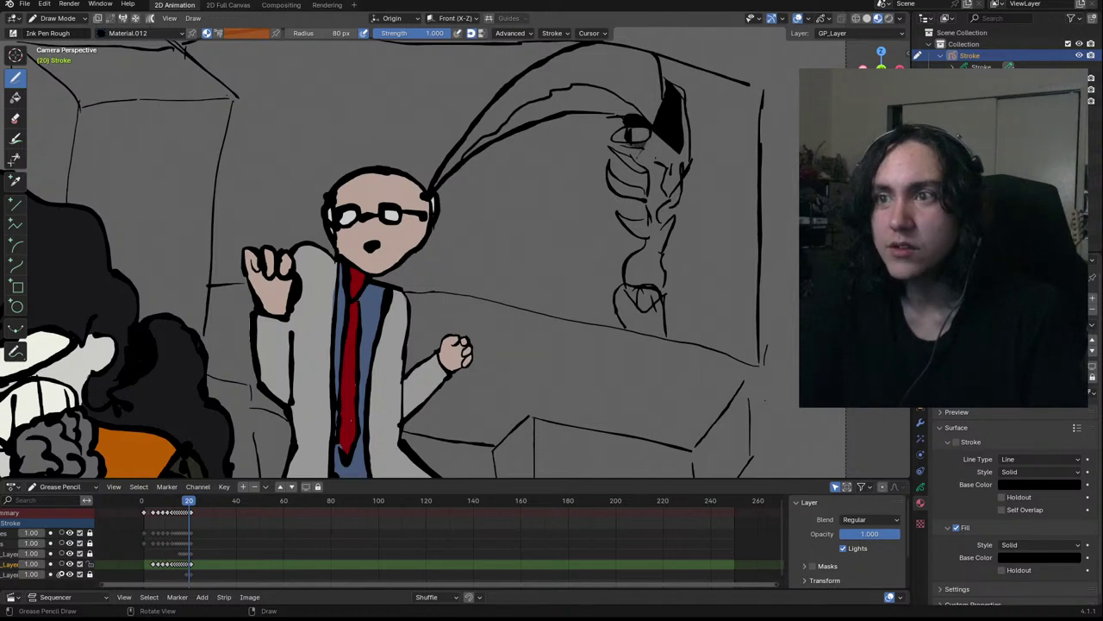
mouse_move(649, 138)
mouse_down()
mouse_move(656, 203)
mouse_move(660, 136)
mouse_move(679, 183)
mouse_move(674, 143)
mouse_up()
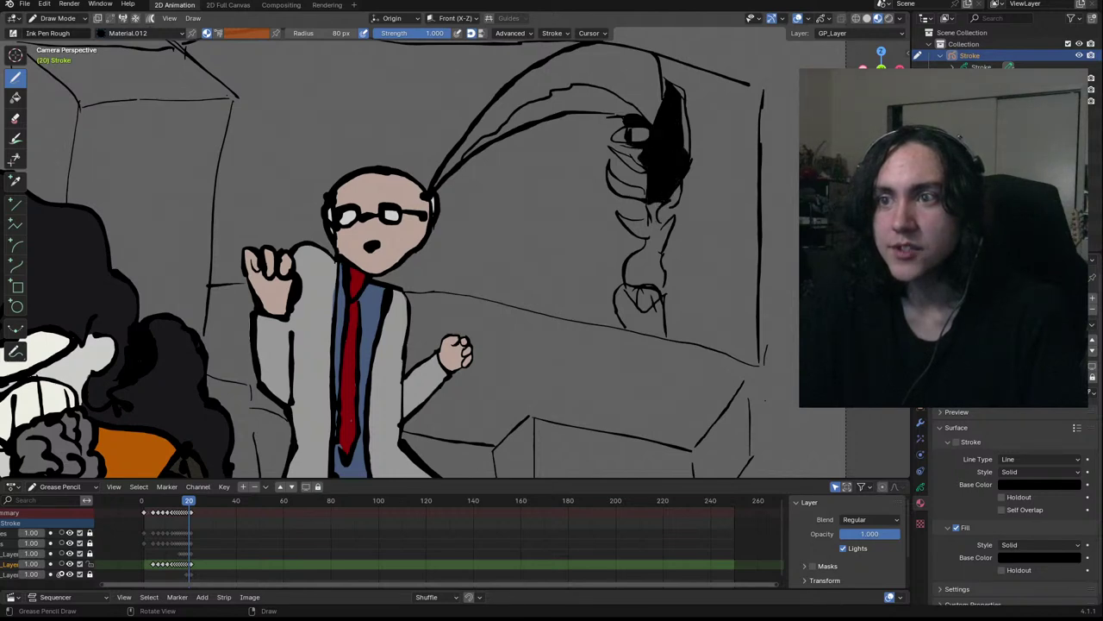
Fill the cheek stripes and neck of the figure on the right wall with black using Material.012
mouse_move(652, 224)
mouse_down()
mouse_move(681, 181)
mouse_move(606, 176)
mouse_move(641, 190)
mouse_up()
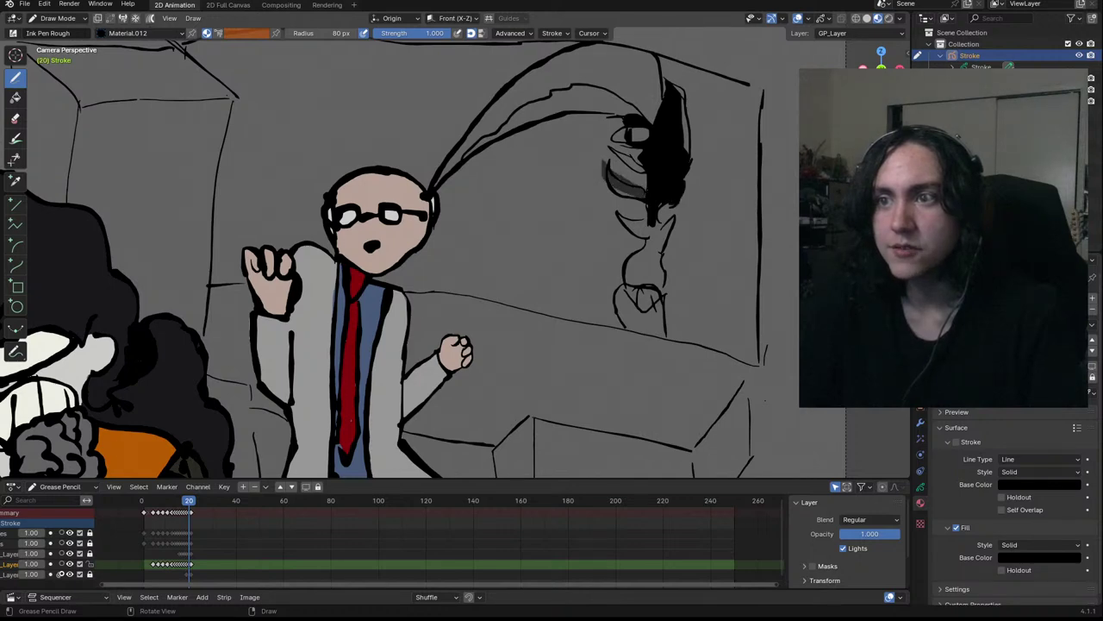
key(ctrl+z)
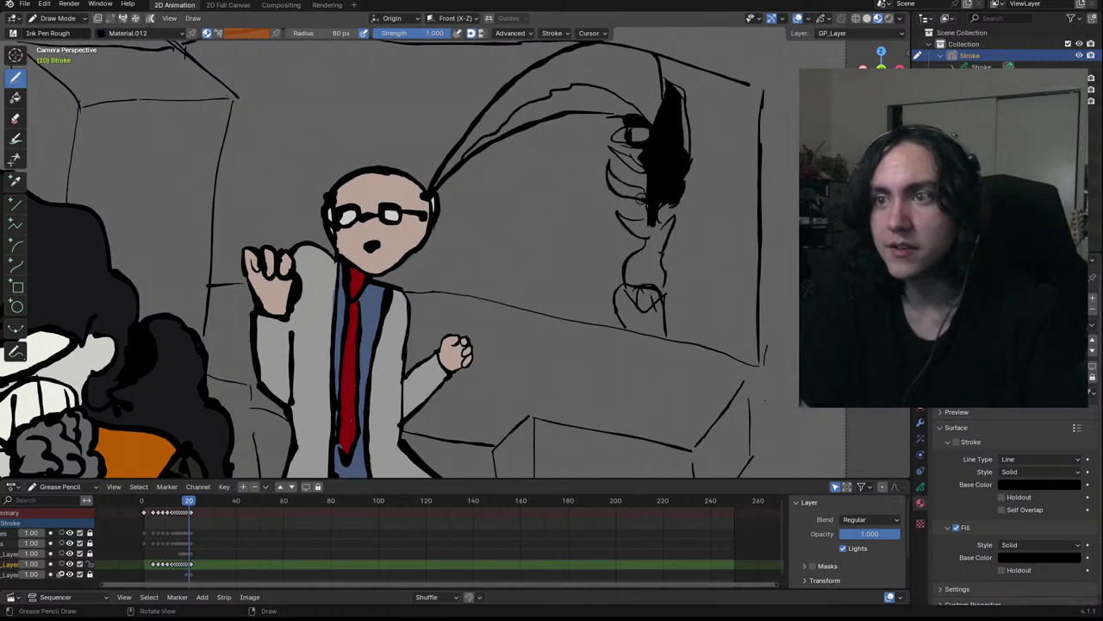
mouse_move(643, 197)
mouse_down()
mouse_move(609, 179)
mouse_move(646, 193)
mouse_up()
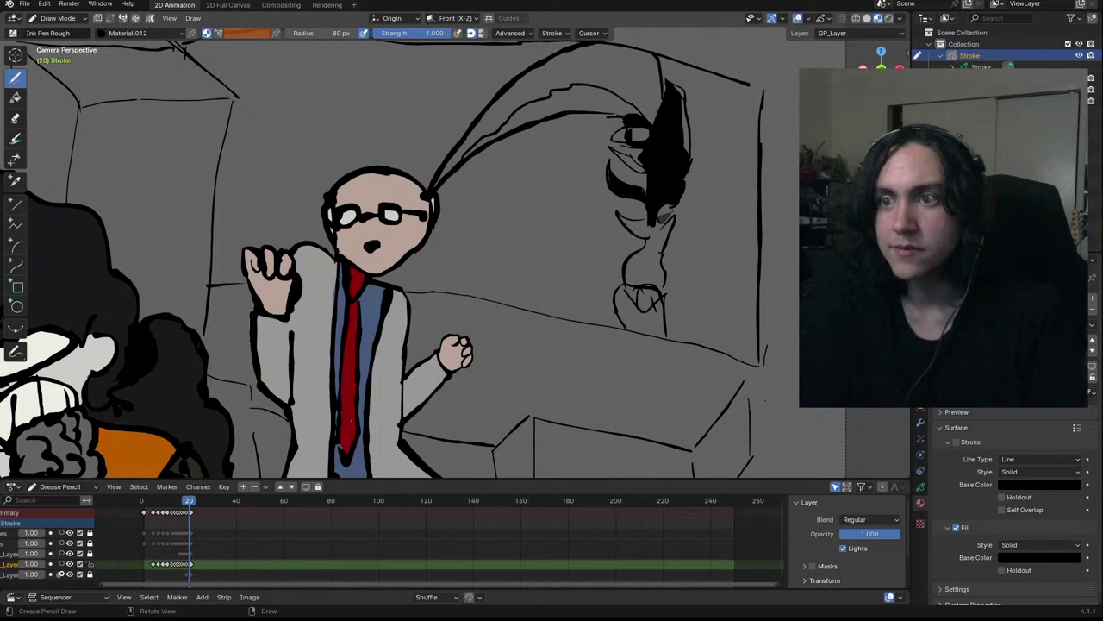
mouse_move(669, 213)
mouse_down()
mouse_move(662, 293)
mouse_move(643, 231)
mouse_move(624, 278)
mouse_move(639, 226)
mouse_move(617, 203)
mouse_move(638, 258)
mouse_up()
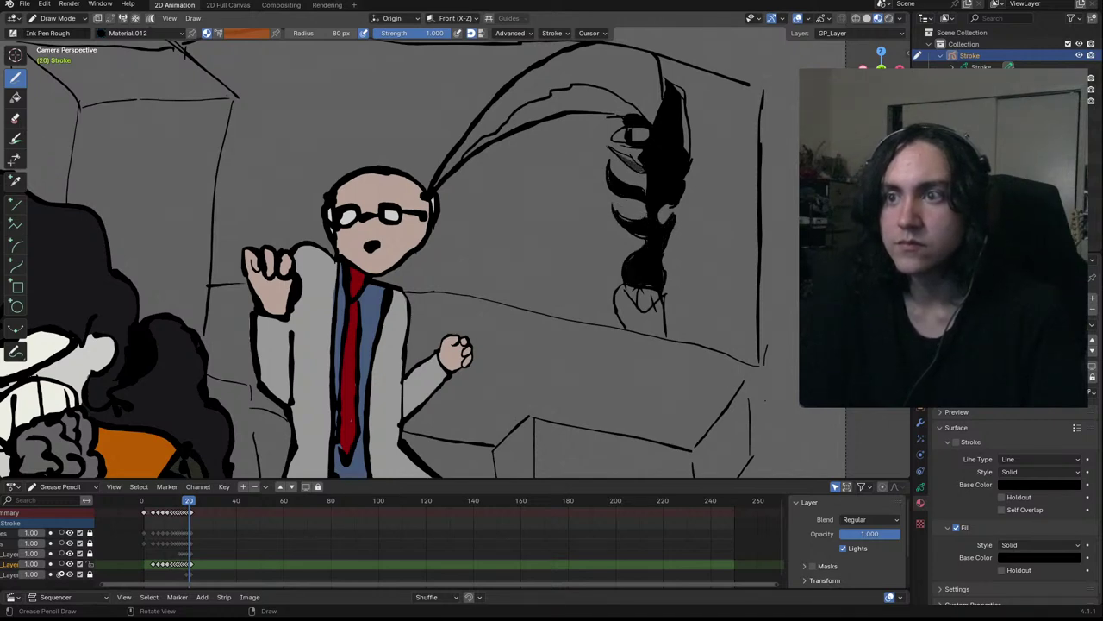
drag(636, 162, 643, 169)
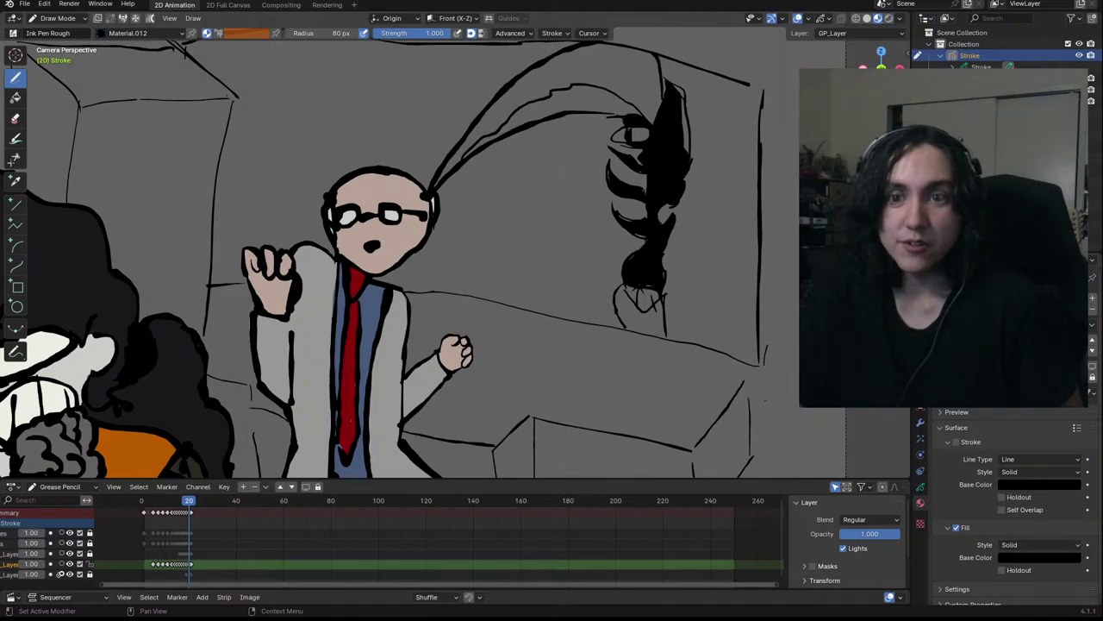
Create a fill-only material with a green base color and color the small gaps in the black figure with it
click(1093, 298)
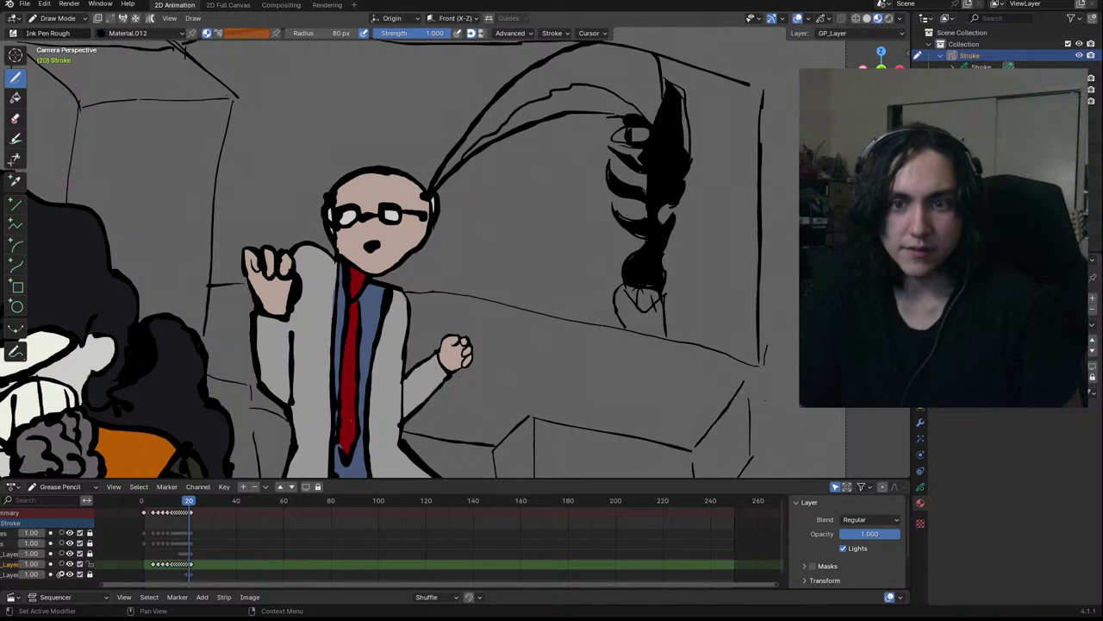
click(1021, 393)
click(956, 442)
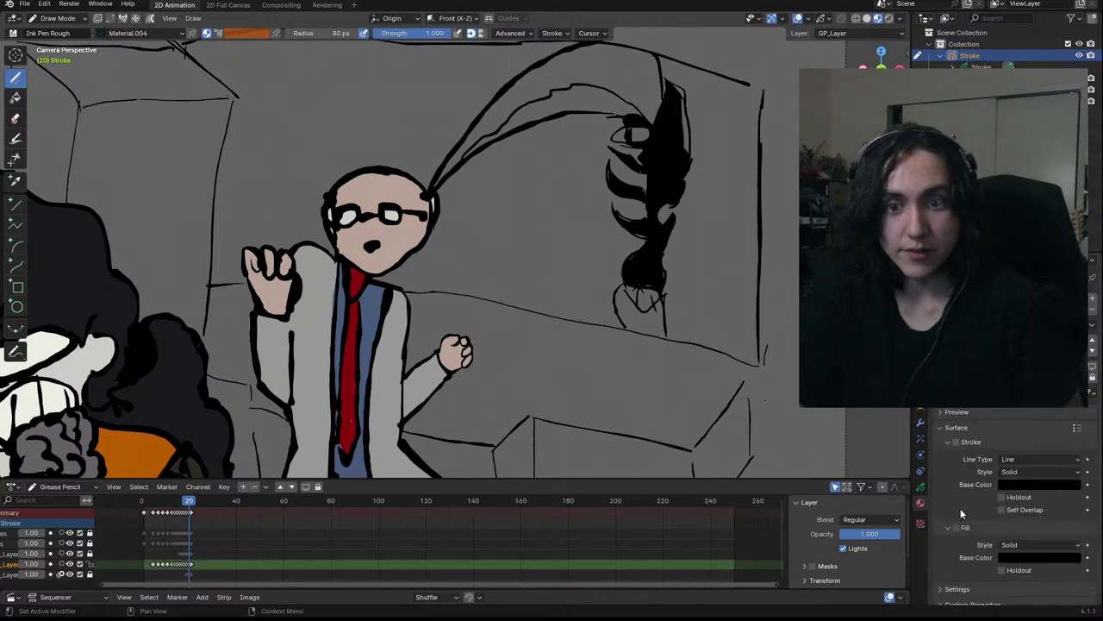
click(953, 442)
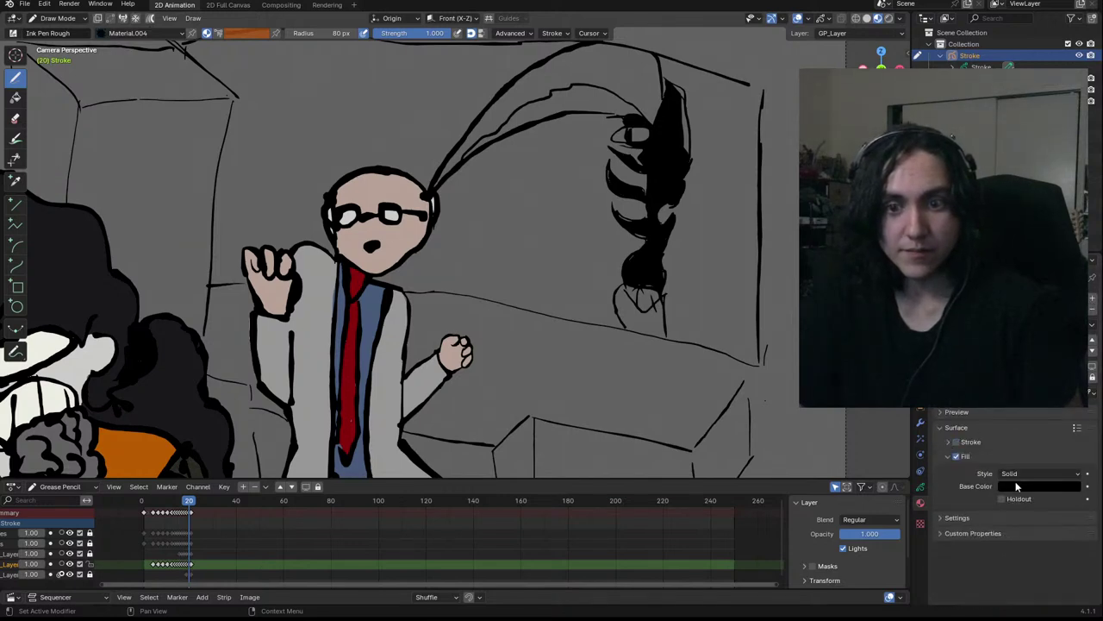
click(1017, 486)
drag(1030, 457, 1049, 457)
drag(1067, 370, 1067, 367)
drag(984, 354, 978, 350)
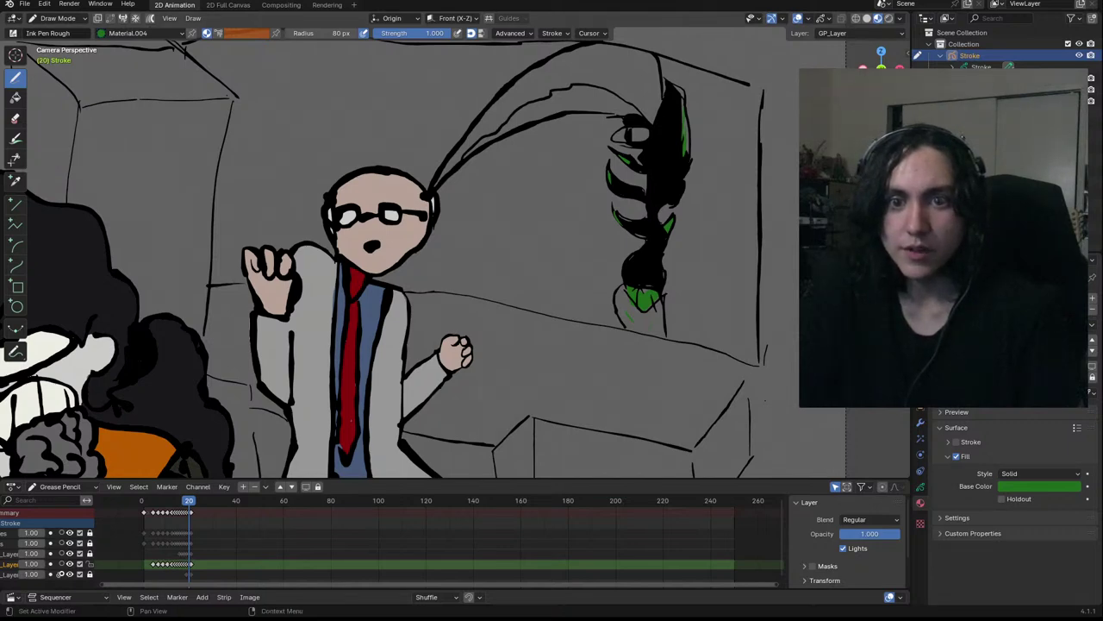
Fill the base of the black-and-green figure with black around the green patch using Material.012
click(991, 336)
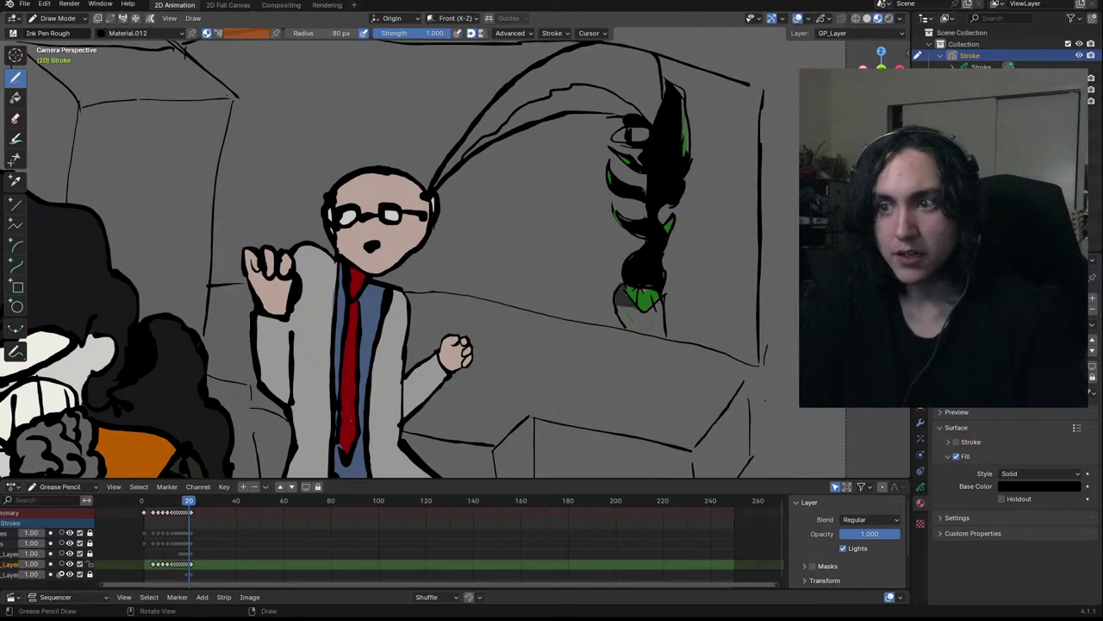
drag(626, 312, 663, 346)
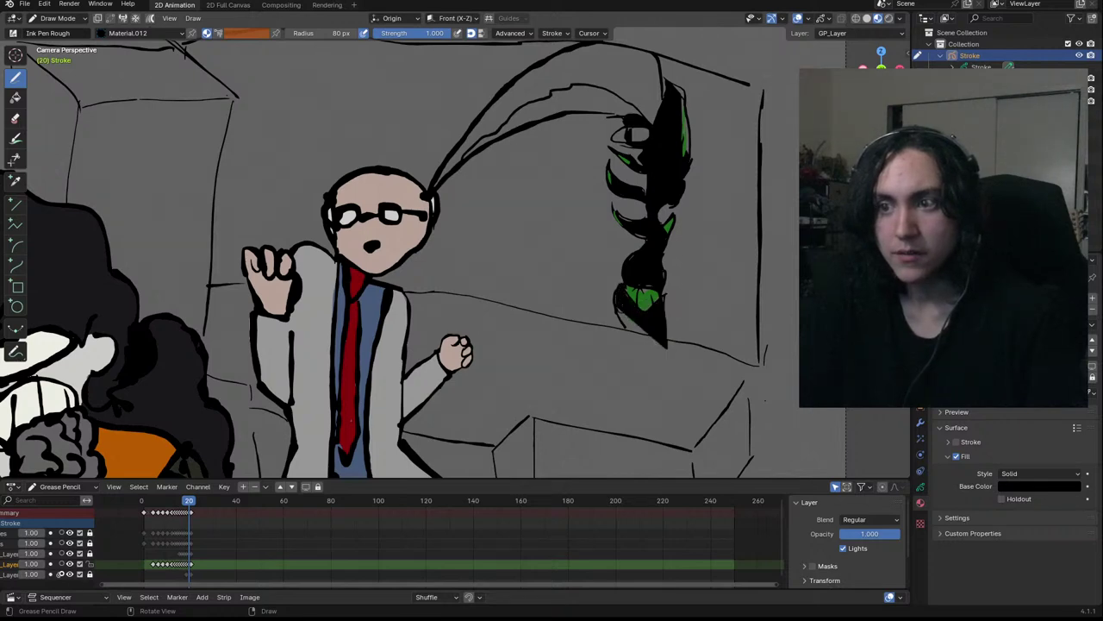
drag(618, 312, 671, 349)
right_click(664, 350)
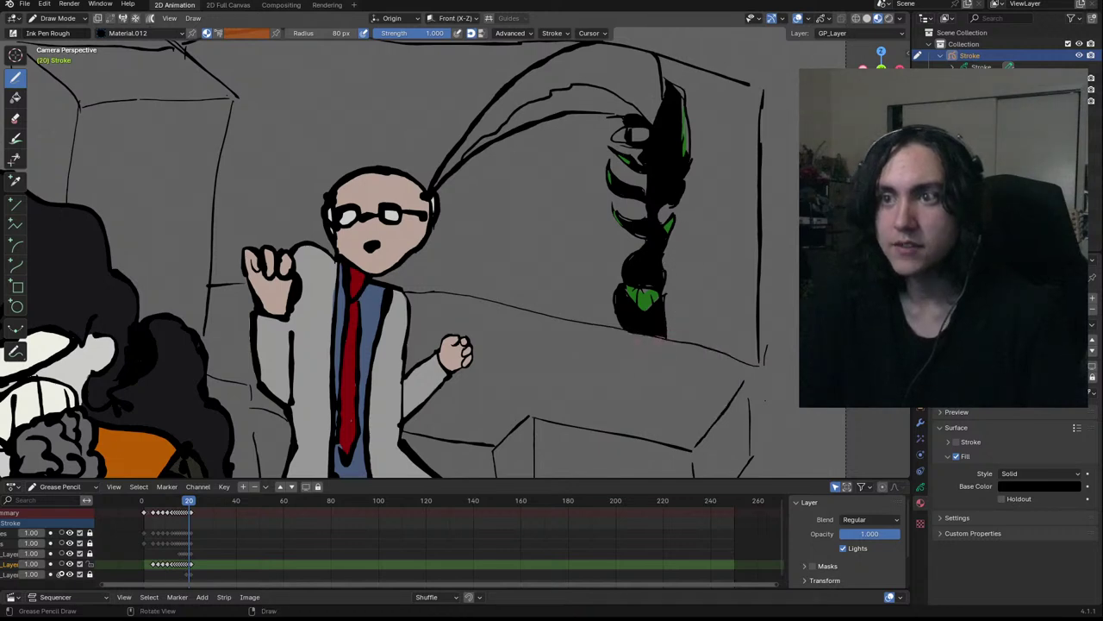
Fill the sweeping shape between the scientist's head and the black figure using the me hair material
mouse_move(881, 102)
mouse_down()
mouse_move(881, 173)
mouse_move(880, 119)
mouse_up()
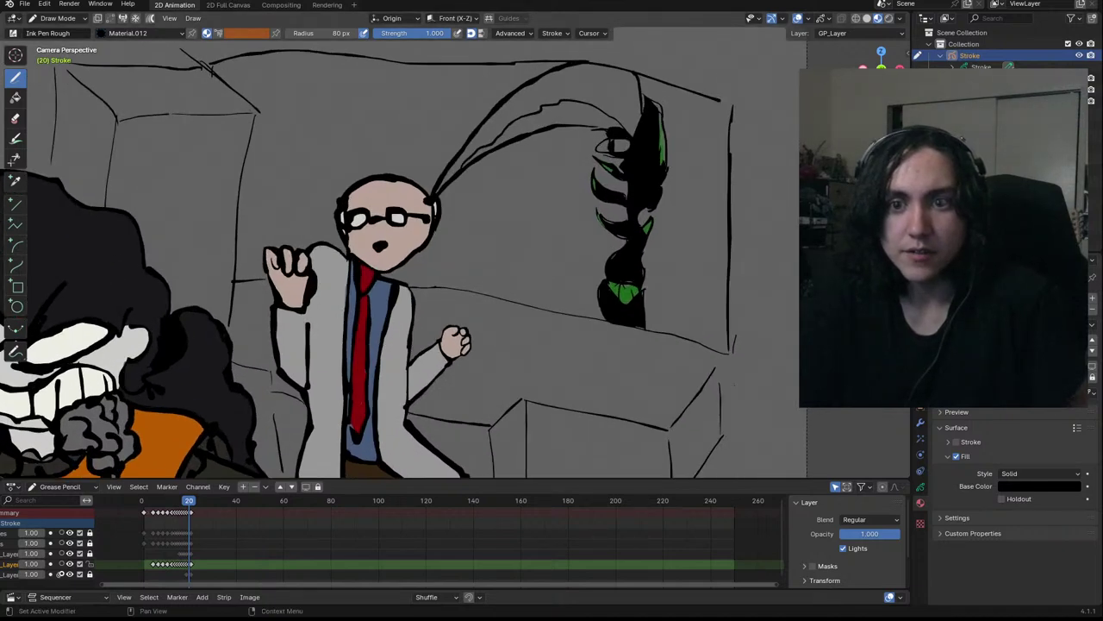
click(1004, 327)
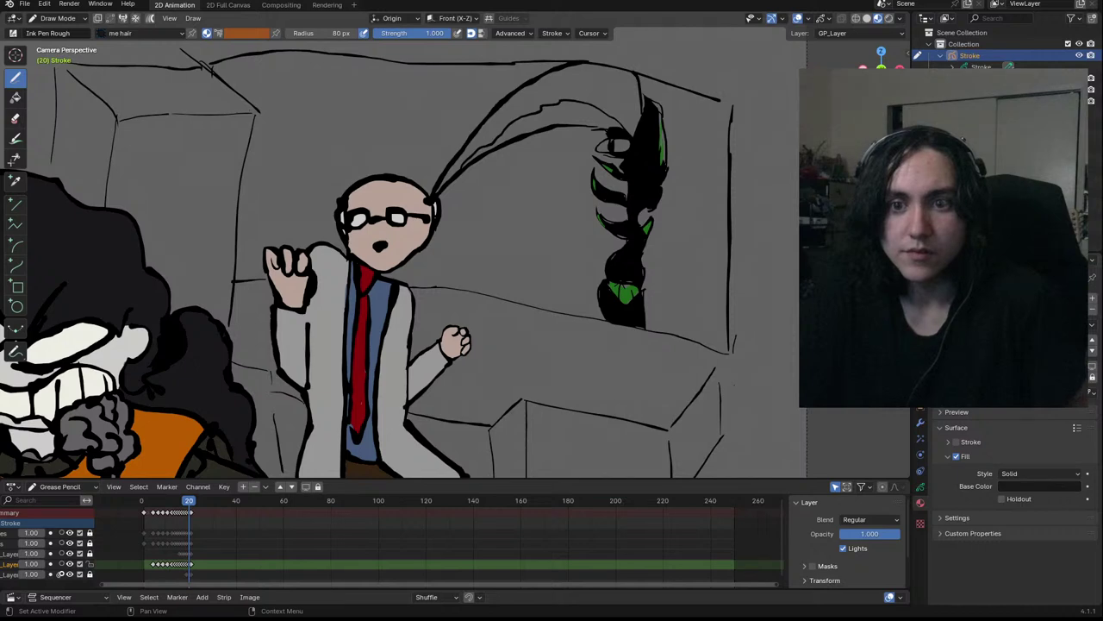
mouse_move(622, 284)
ctrl+middle_down()
mouse_move(620, 113)
mouse_move(531, 278)
mouse_move(512, 290)
ctrl+middle_up()
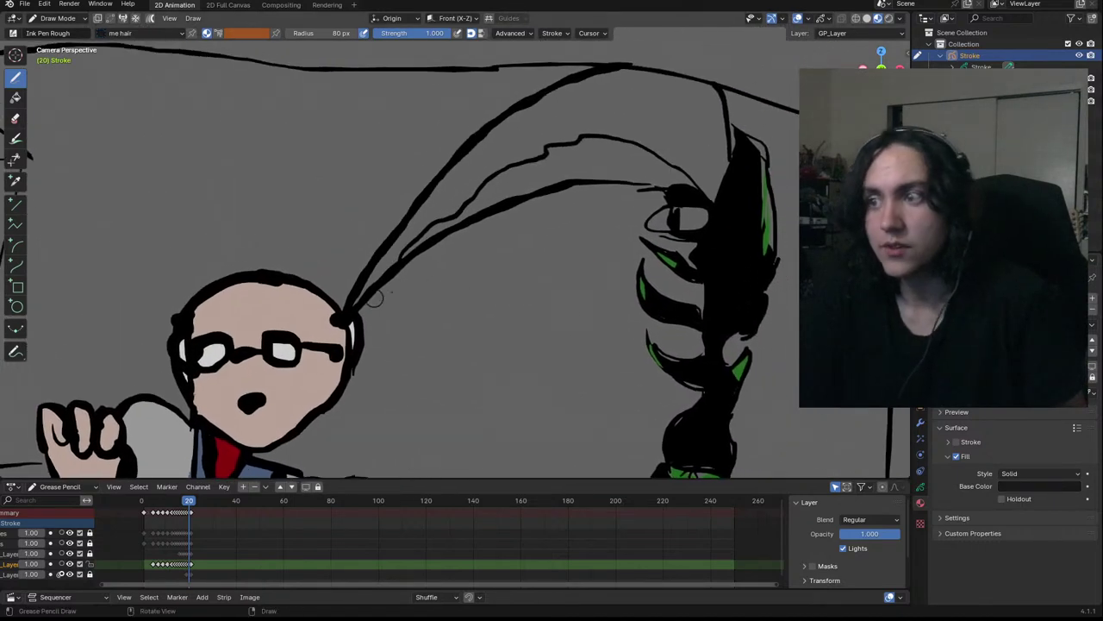
mouse_move(357, 302)
mouse_down()
mouse_move(457, 163)
mouse_move(551, 94)
mouse_move(612, 76)
mouse_move(713, 97)
mouse_move(418, 254)
mouse_up()
mouse_move(728, 149)
mouse_down()
mouse_move(691, 210)
mouse_move(675, 171)
mouse_move(601, 138)
mouse_move(545, 153)
mouse_move(484, 188)
mouse_up()
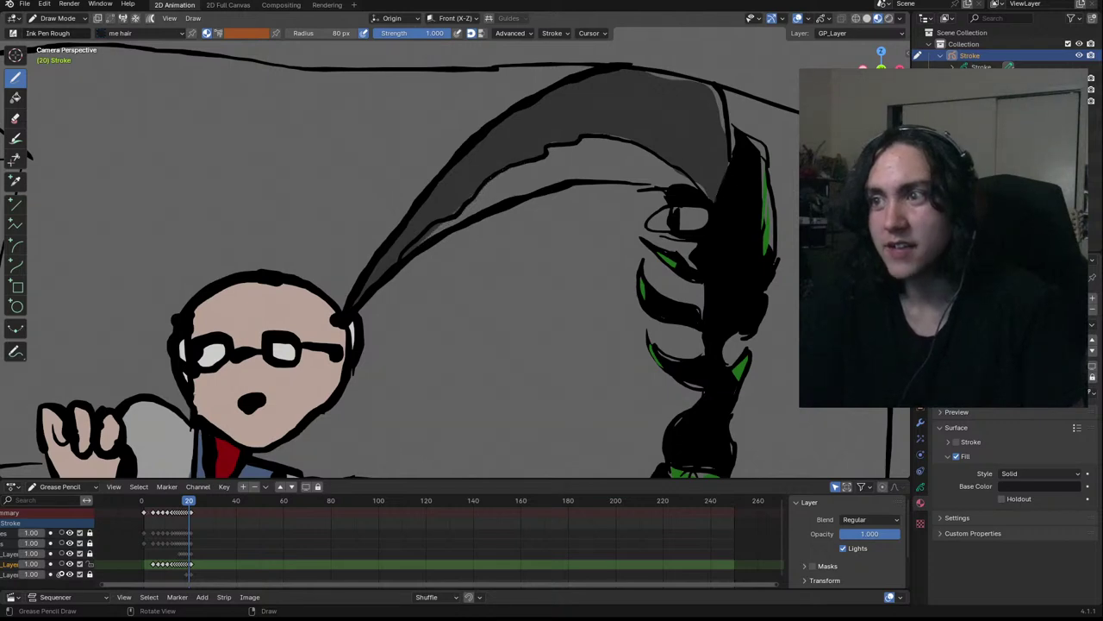
drag(447, 219, 436, 226)
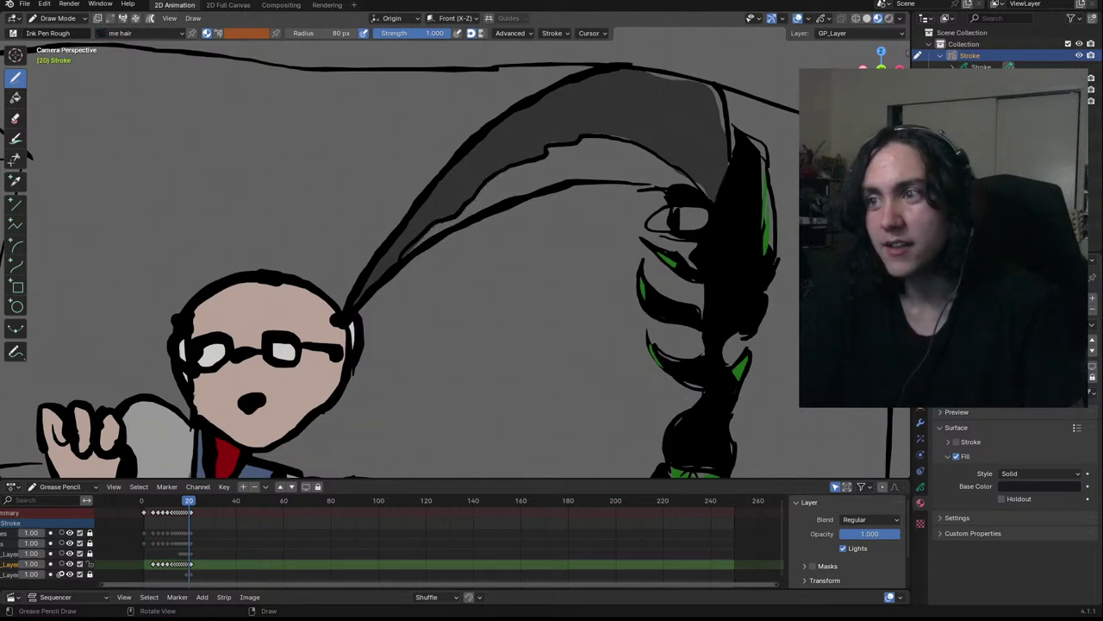
drag(543, 155, 543, 155)
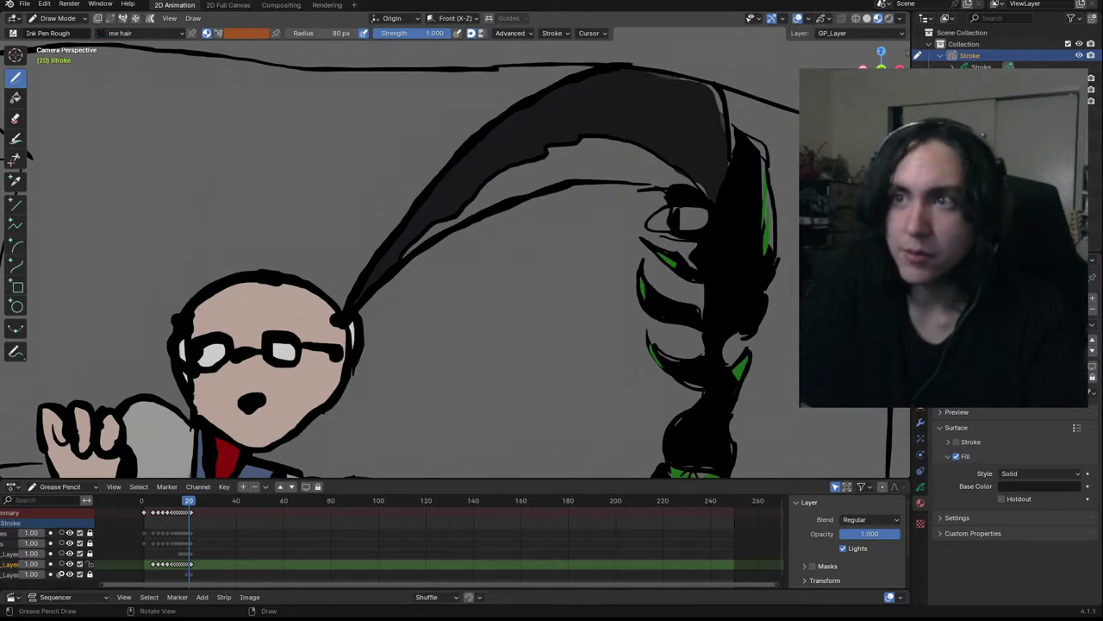
mouse_move(706, 85)
mouse_down()
mouse_move(724, 130)
mouse_move(690, 85)
mouse_up()
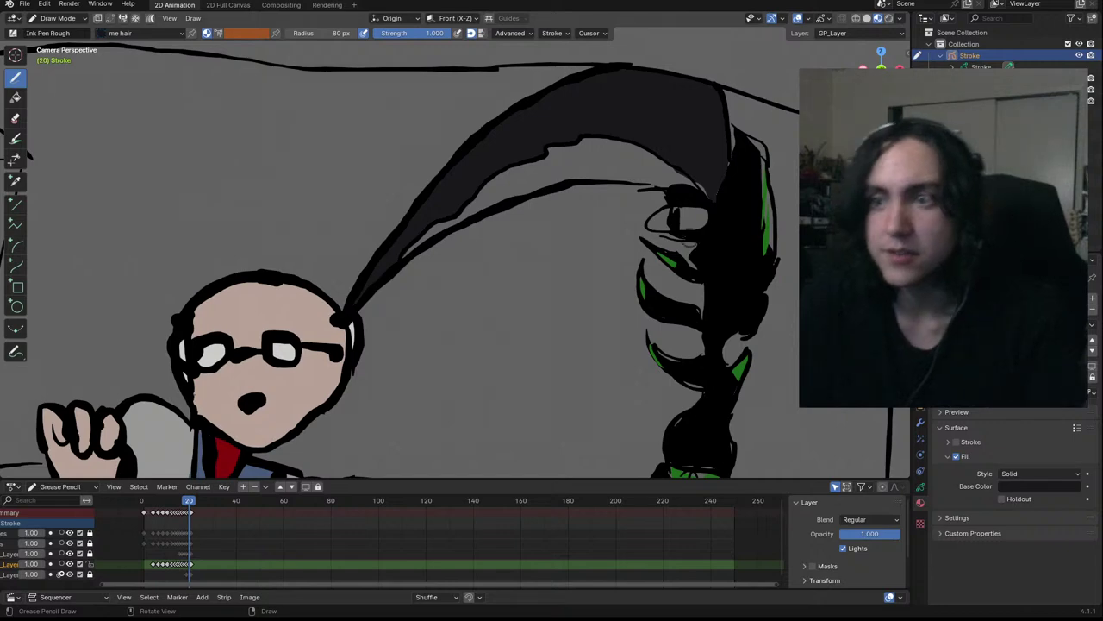
Color the black figure's eye yellow, and undo the extra strokes made around it
click(991, 332)
drag(652, 226, 702, 220)
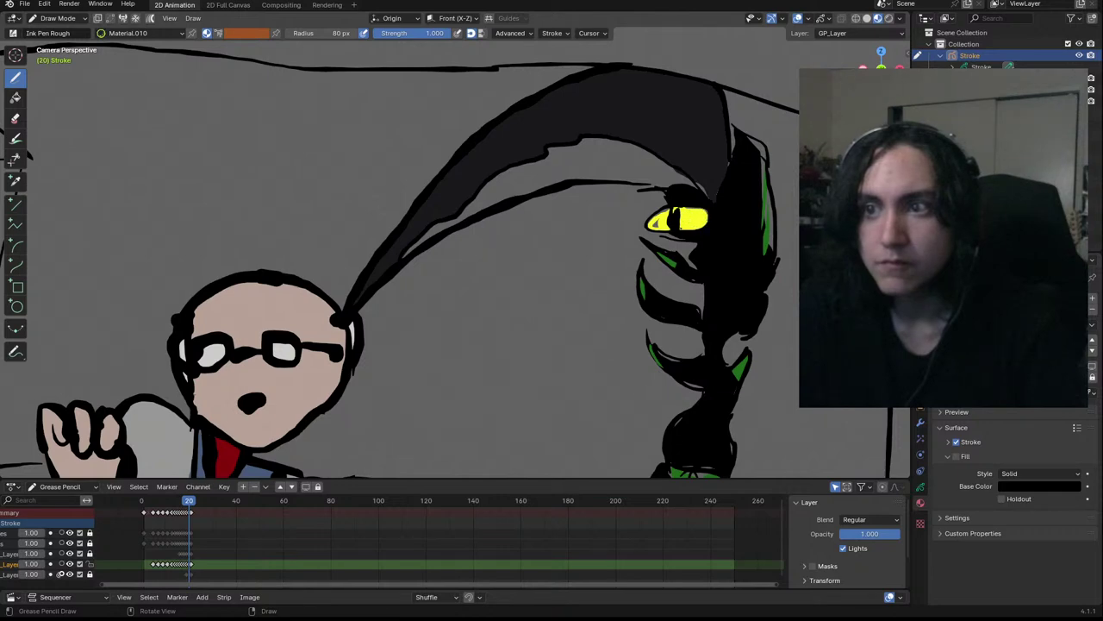
key(ctrl+z)
key(ctrl+z)
key(ctrl+z)
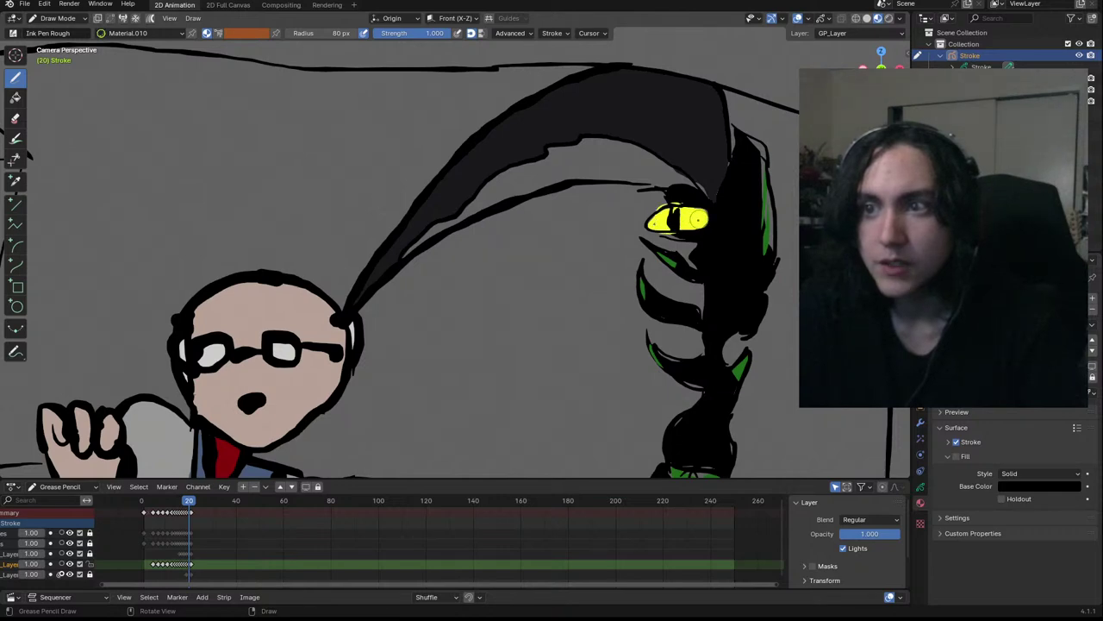
Clean up the edges of the yellow eye with black Material.010 strokes and switch back to Material.012
ctrl+middle_drag(678, 222, 679, 142)
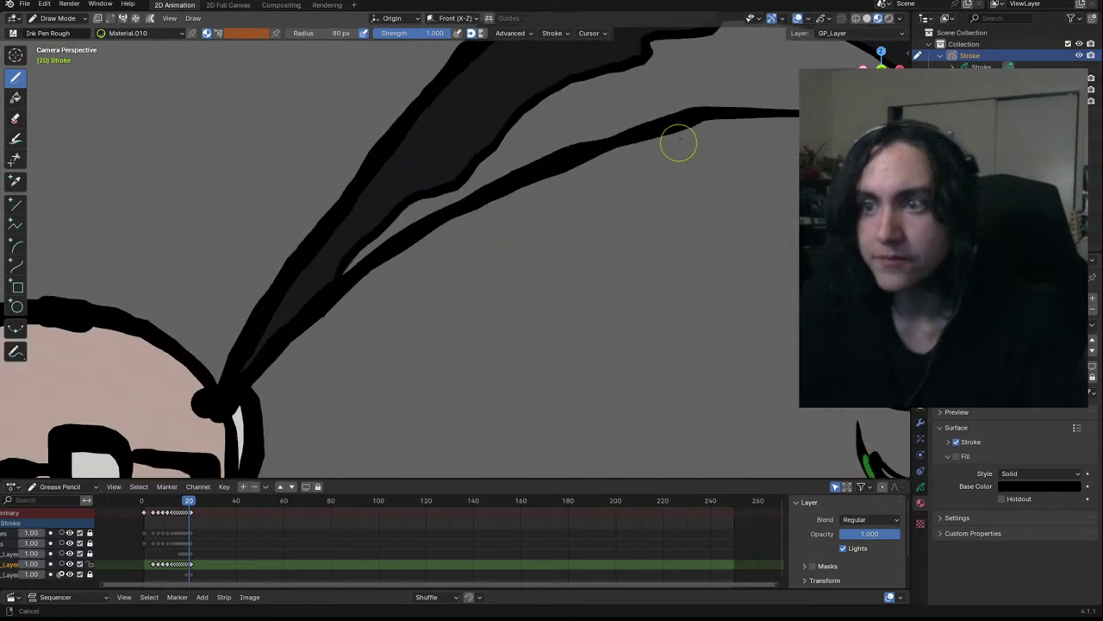
shift+middle_drag(711, 198, 347, 267)
mouse_move(532, 272)
mouse_down()
mouse_move(599, 263)
mouse_move(603, 280)
mouse_move(621, 259)
mouse_move(562, 287)
mouse_move(500, 284)
mouse_move(513, 259)
mouse_move(552, 242)
mouse_move(521, 259)
mouse_move(574, 281)
mouse_up()
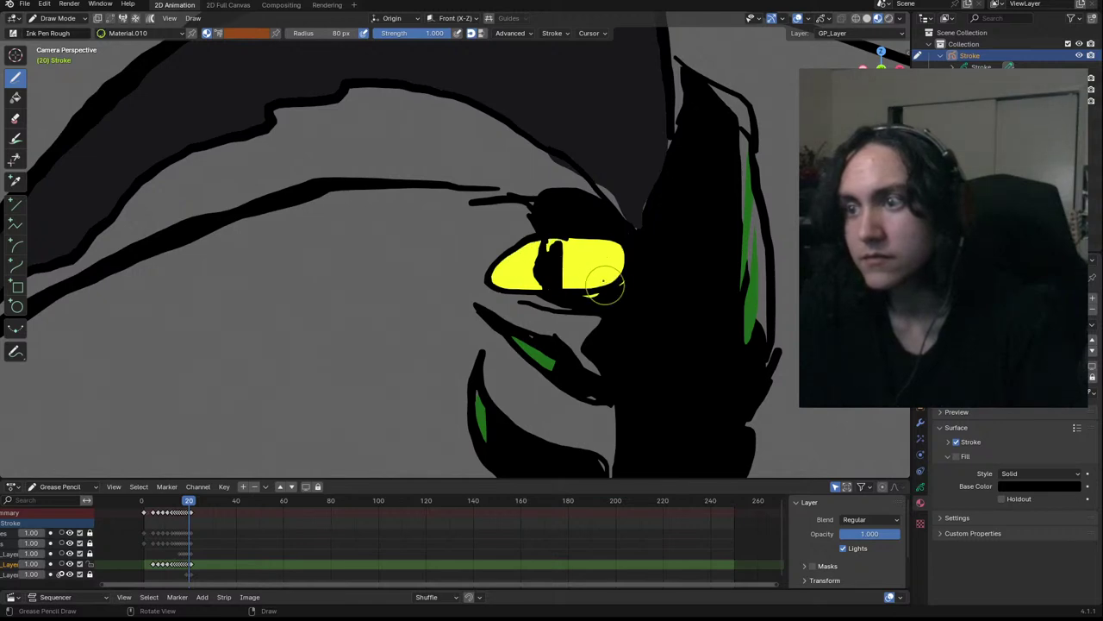
click(991, 332)
click(991, 344)
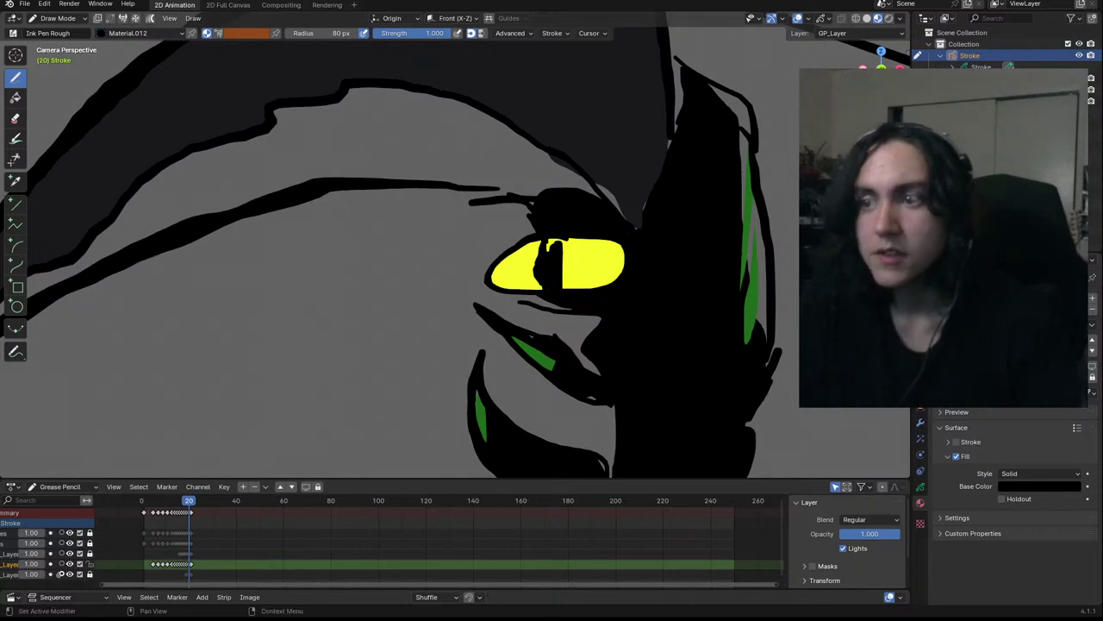
Test the light grey fill Material.009, undo the test stroke and rename the material kliener
scroll(727, 389, down, 8)
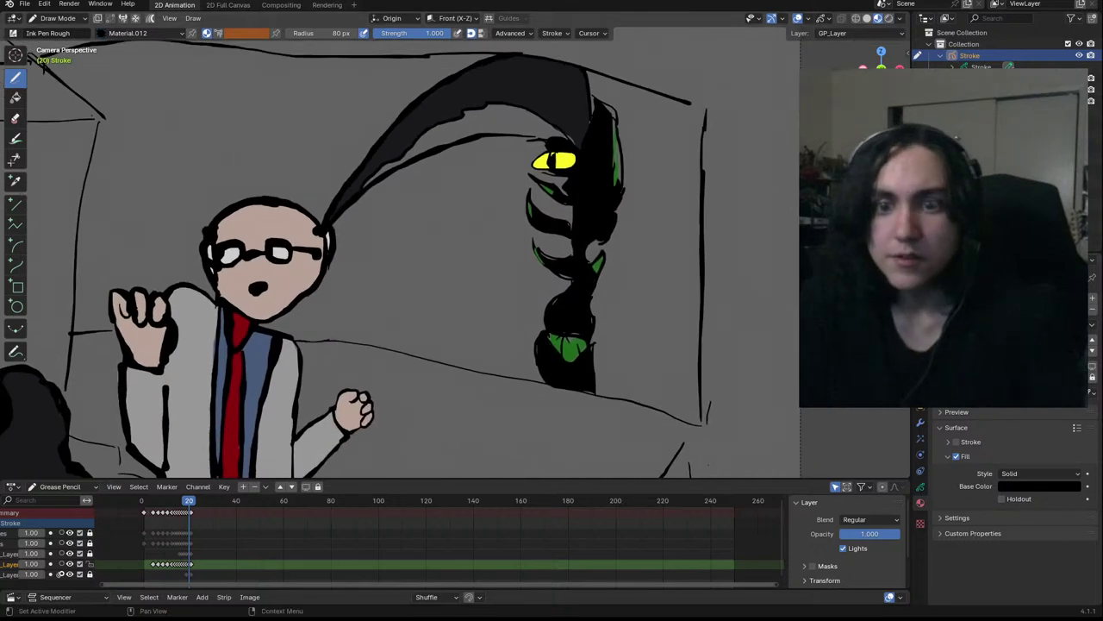
click(1000, 353)
click(999, 336)
mouse_move(444, 255)
mouse_down()
mouse_move(468, 299)
mouse_move(466, 255)
mouse_up()
key(ctrl+z)
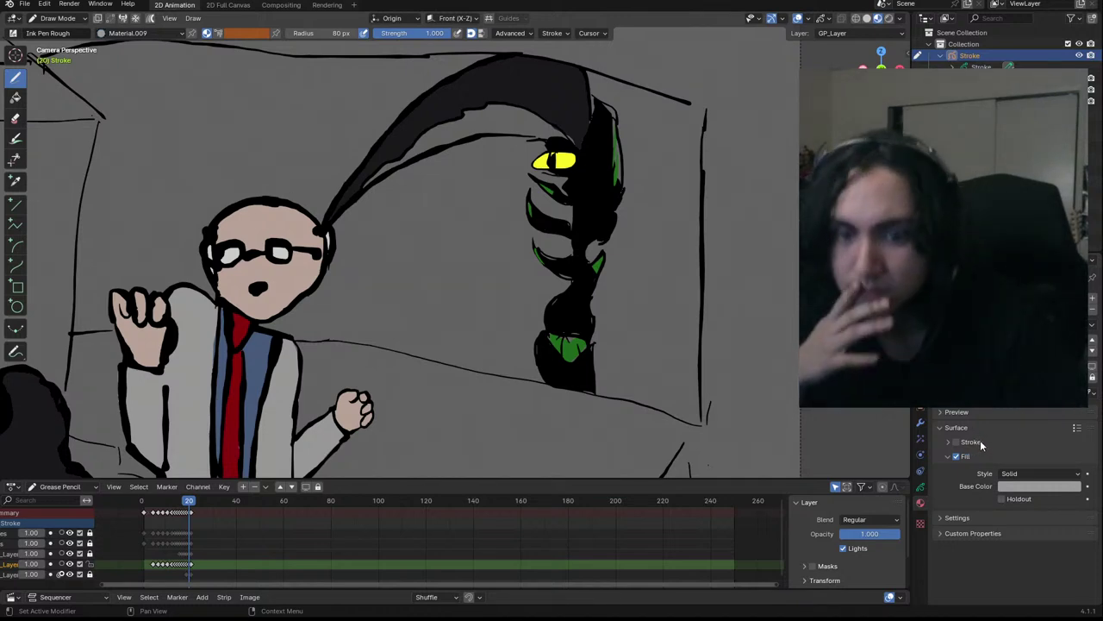
text(kliener)
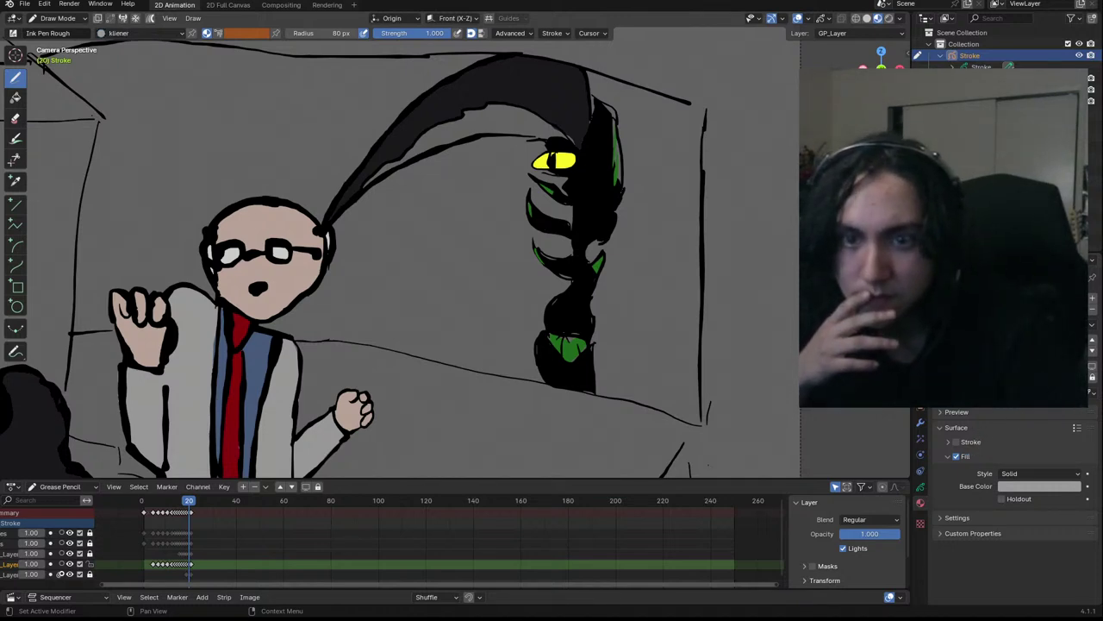
key(Return)
Make the black stroke Material.008 active, bring the whole camera frame into view and advance to frame 21
click(1000, 340)
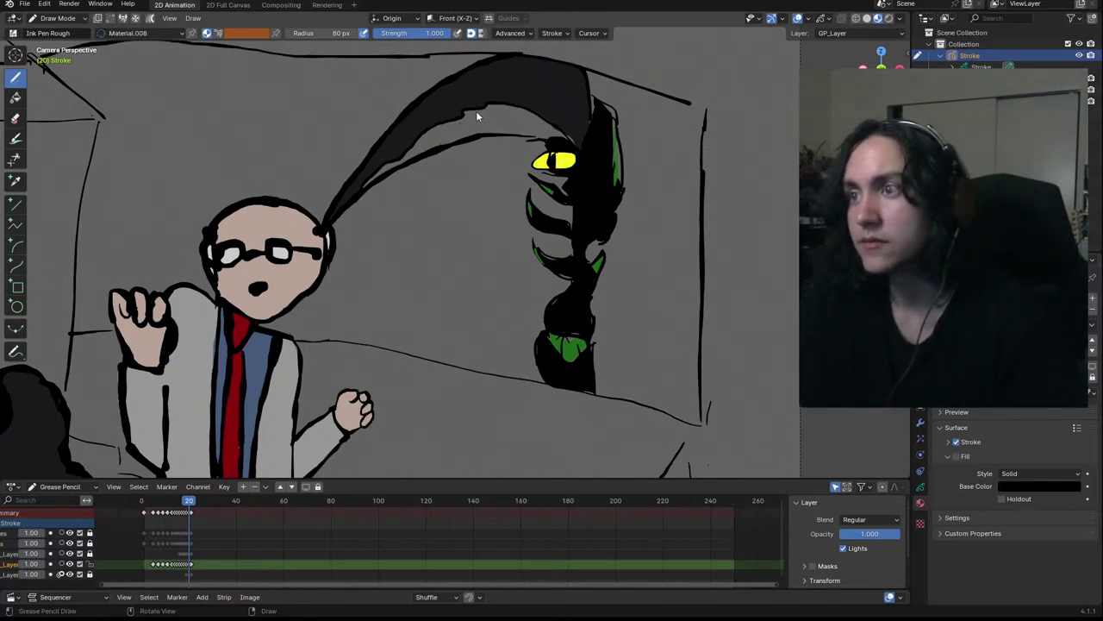
ctrl+middle_drag(494, 170, 495, 212)
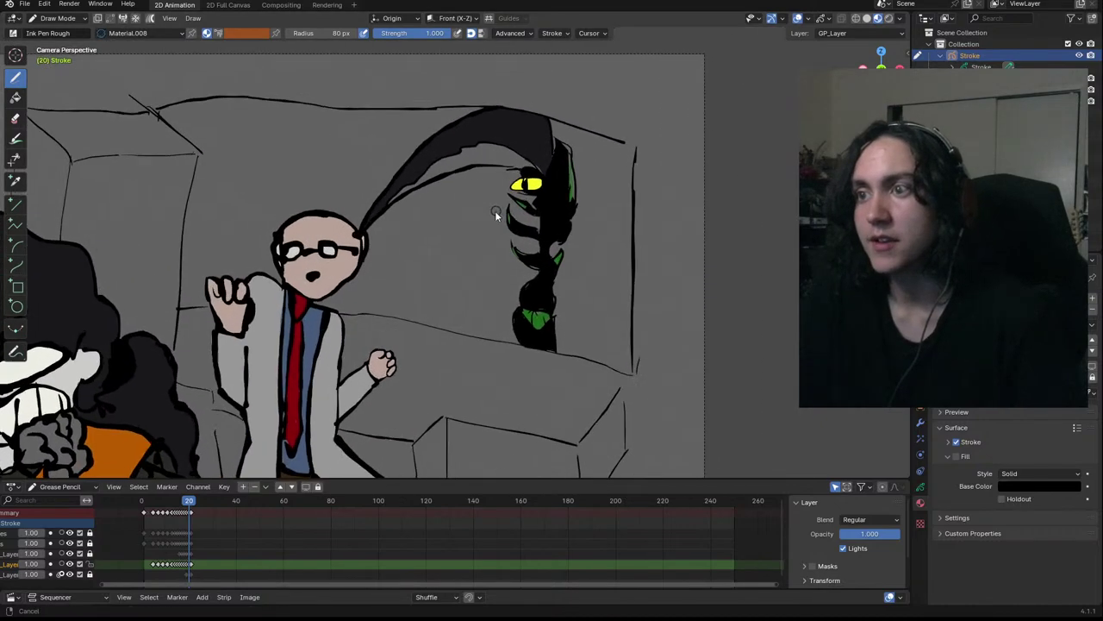
shift+middle_drag(453, 250, 508, 248)
shift+middle_drag(430, 223, 499, 217)
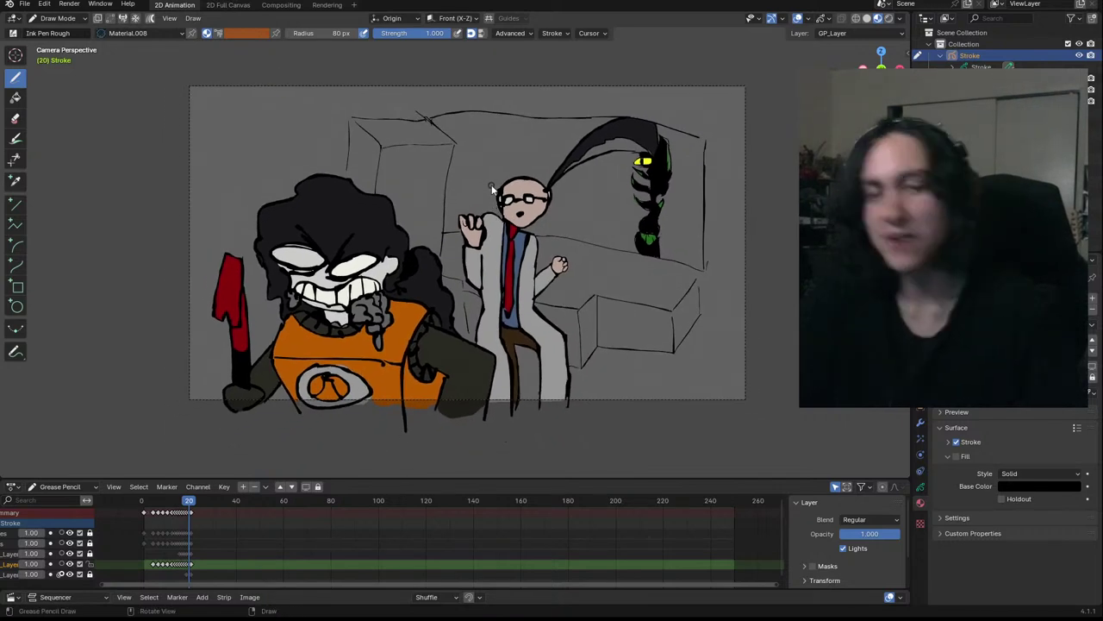
key(Right)
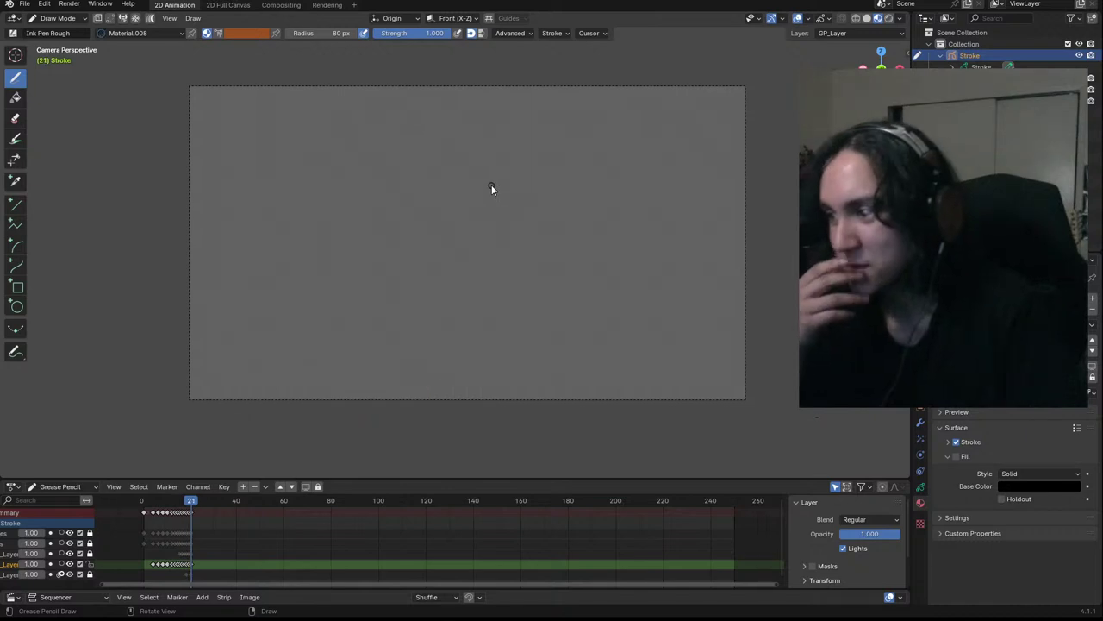
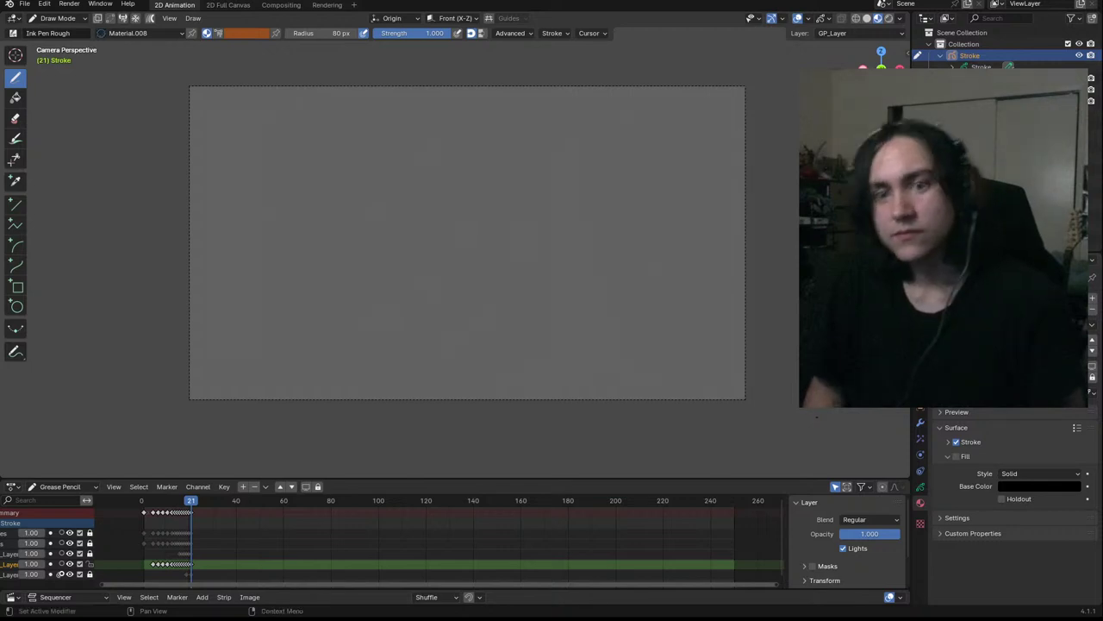
Reselect the Stroke grease pencil data and lock its active GP_Layer
key(ctrl+z)
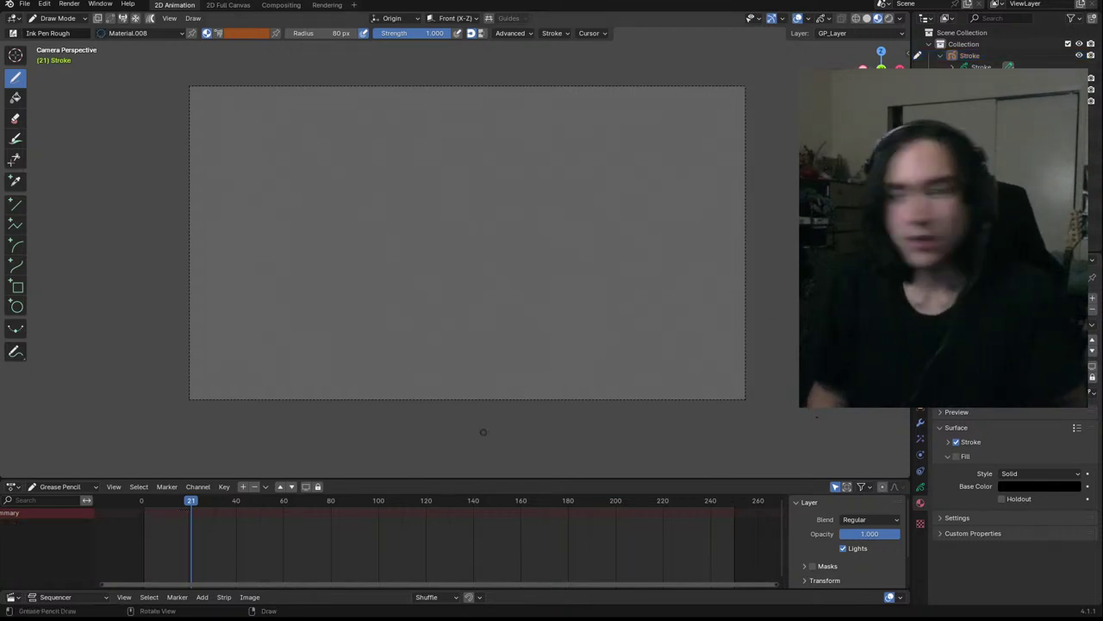
click(991, 66)
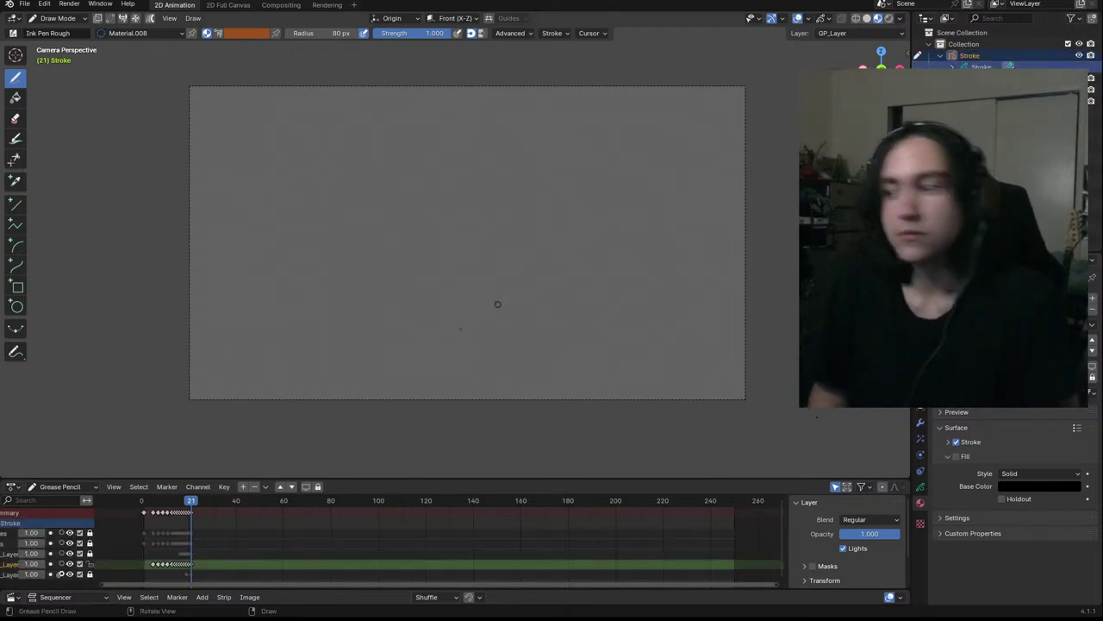
click(90, 563)
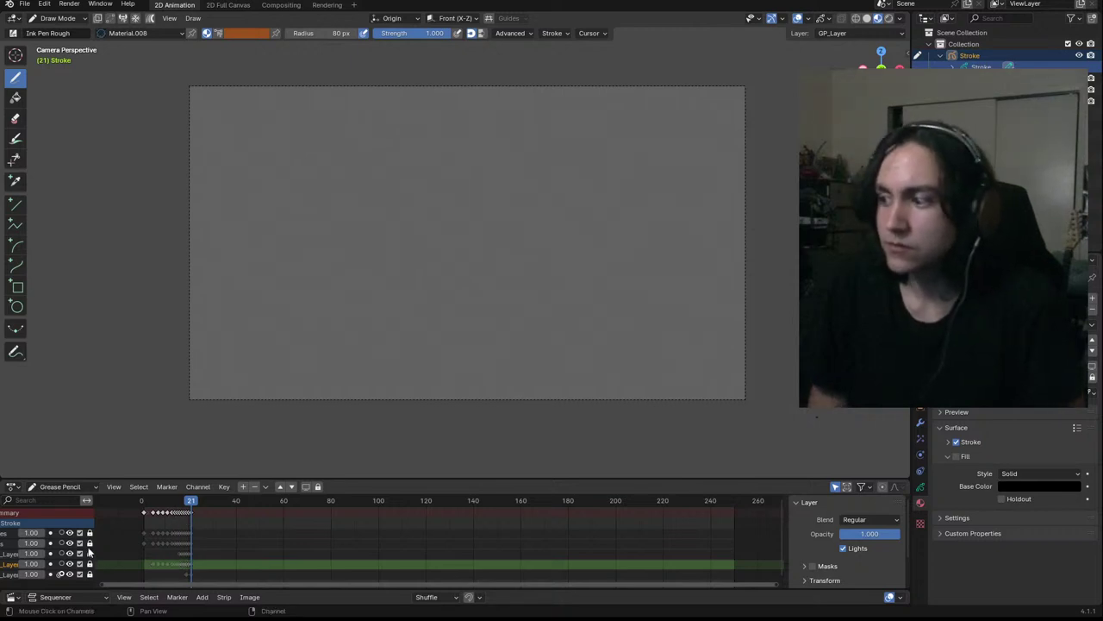
Unlock the Fills layer, make it active, and try a looping test stroke with the Dots Stroke material, undoing it
click(89, 543)
click(189, 544)
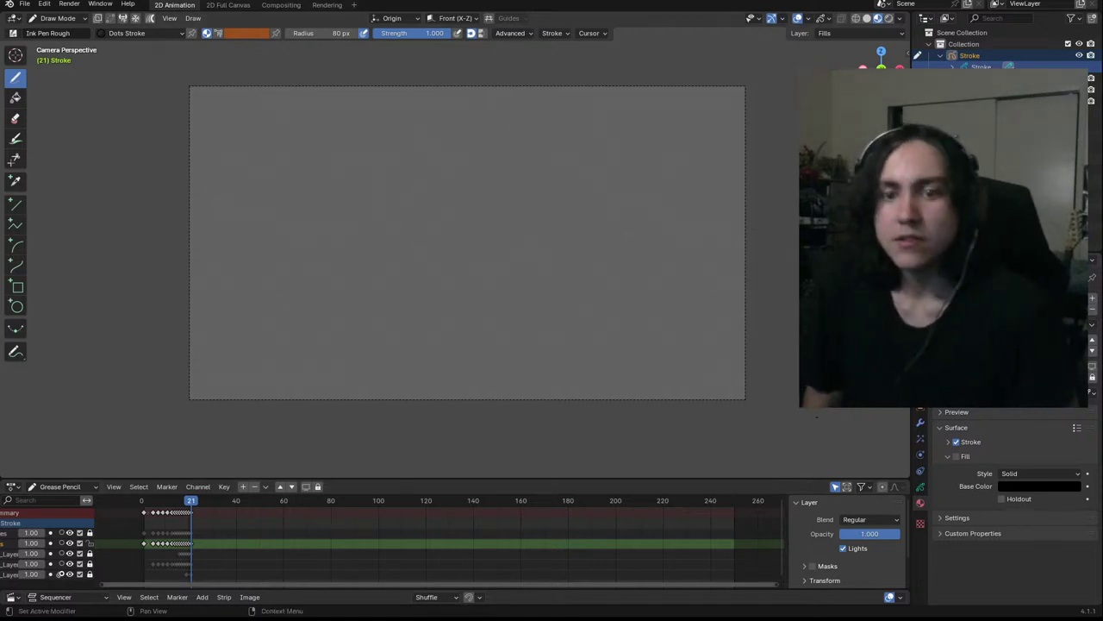
drag(402, 315, 517, 293)
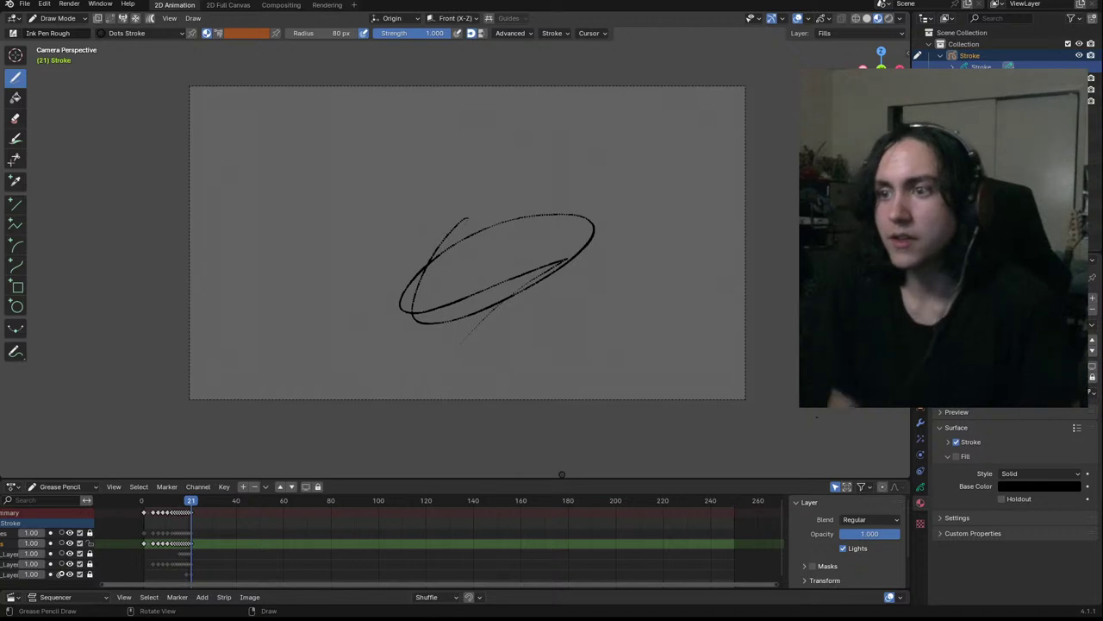
key(ctrl+z)
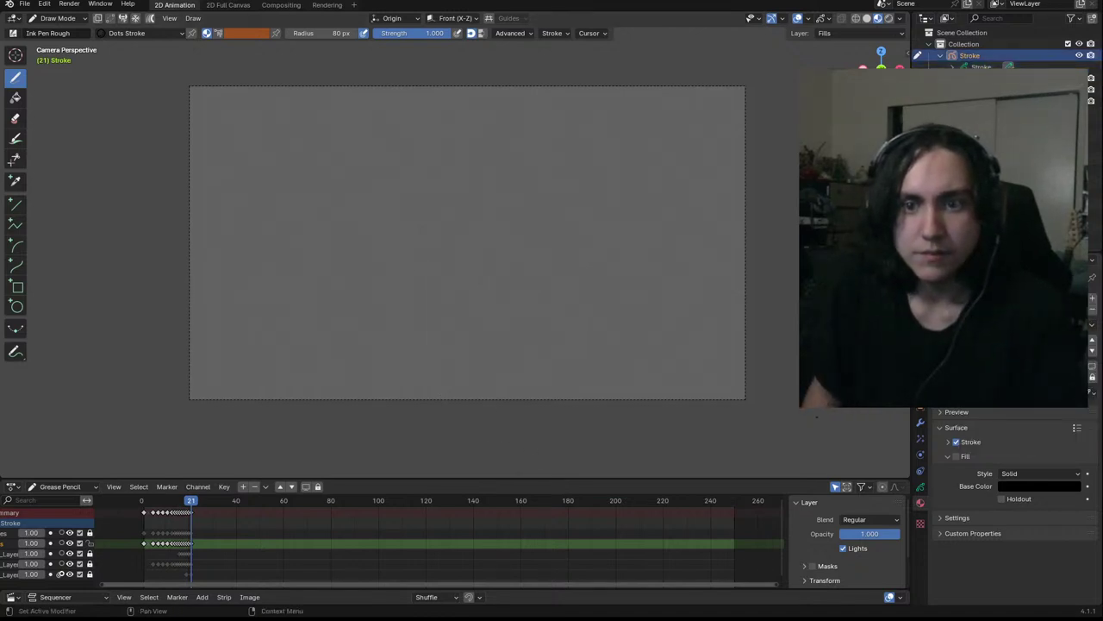
Make the Solid Stroke material active and enlarge the viewport by lowering its border with the timeline
click(991, 300)
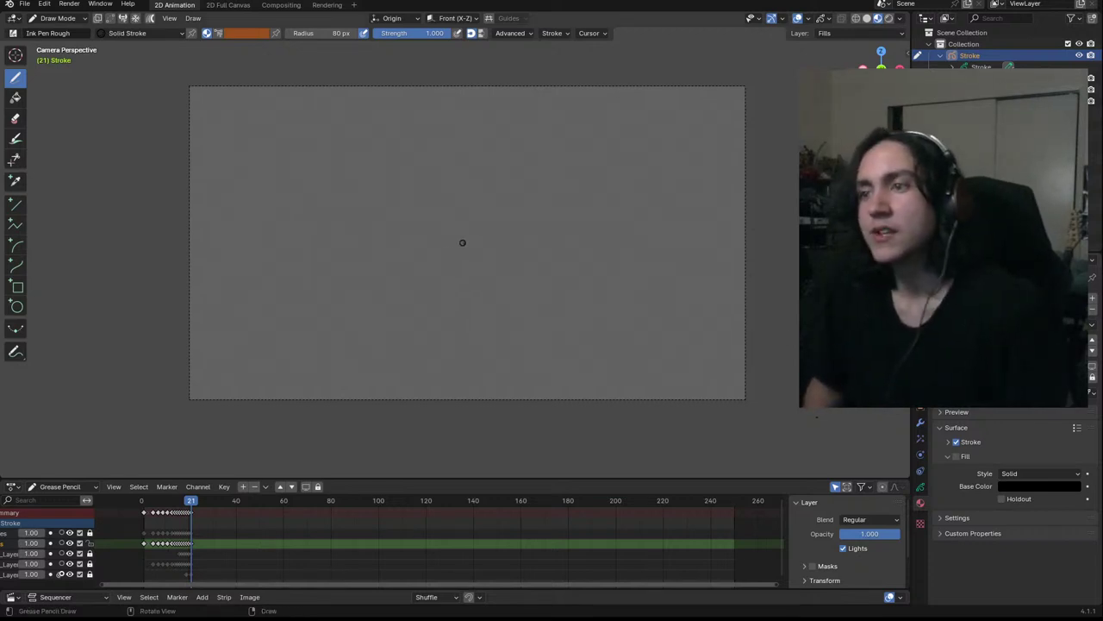
scroll(463, 239, up, 2)
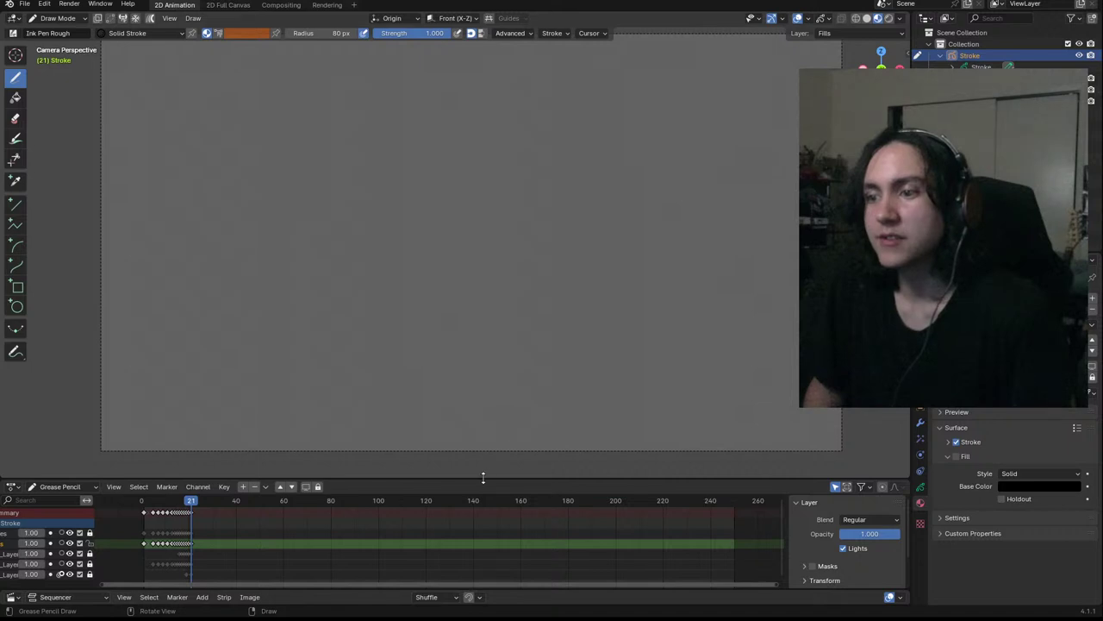
drag(488, 480, 490, 515)
mouse_move(482, 364)
ctrl+middle_down()
mouse_move(473, 387)
mouse_move(474, 366)
ctrl+middle_up()
shift+middle_drag(474, 293, 469, 259)
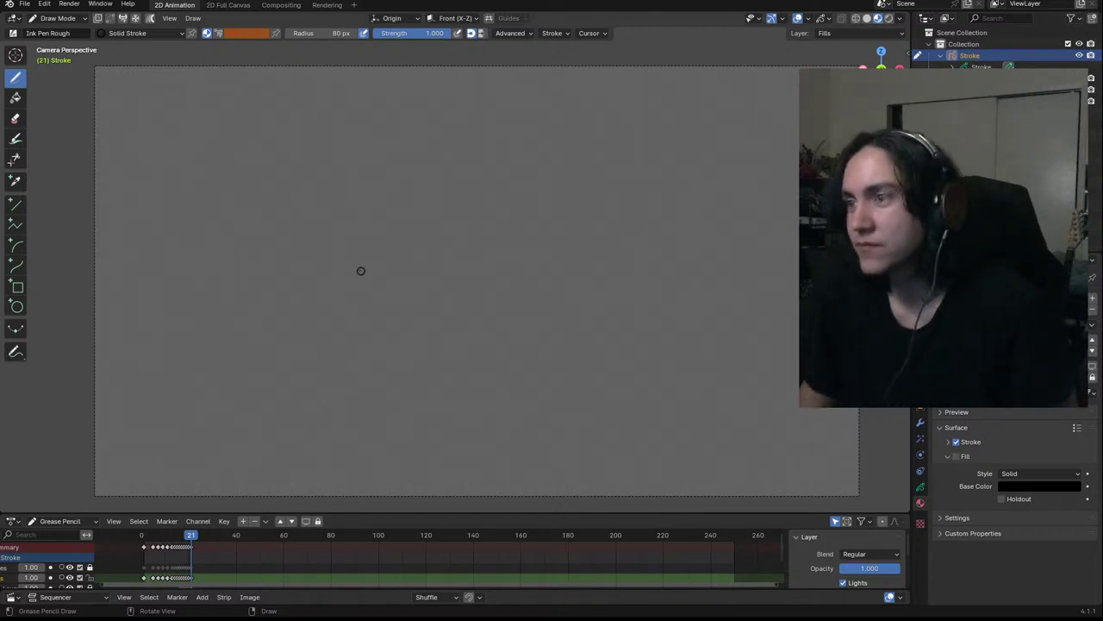
drag(276, 262, 265, 310)
key(ctrl+z)
drag(287, 269, 307, 294)
key(ctrl+z)
key(ctrl+z)
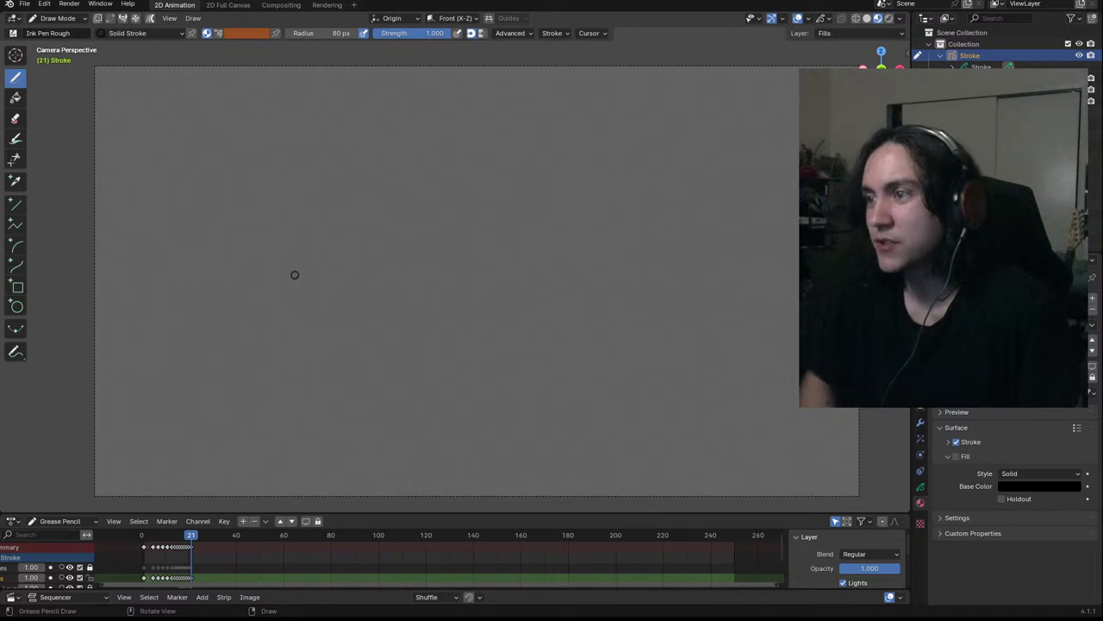
Draw a small flat-topped outline with a narrow brim in the frame's left half and erase the loose box shapes beneath it
drag(274, 283, 302, 282)
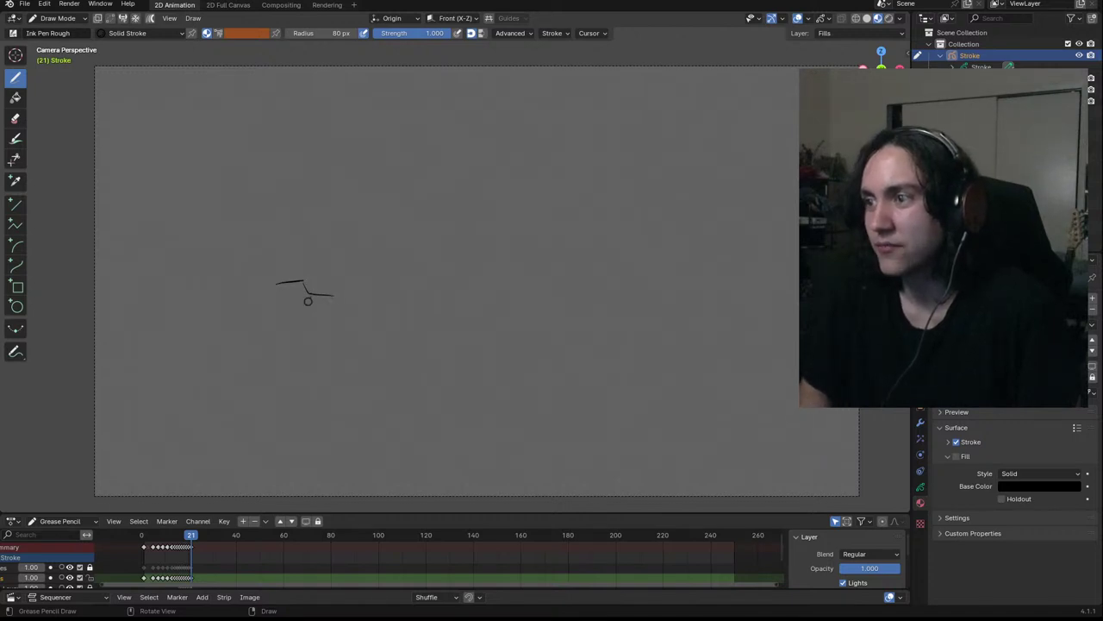
key(ctrl+z)
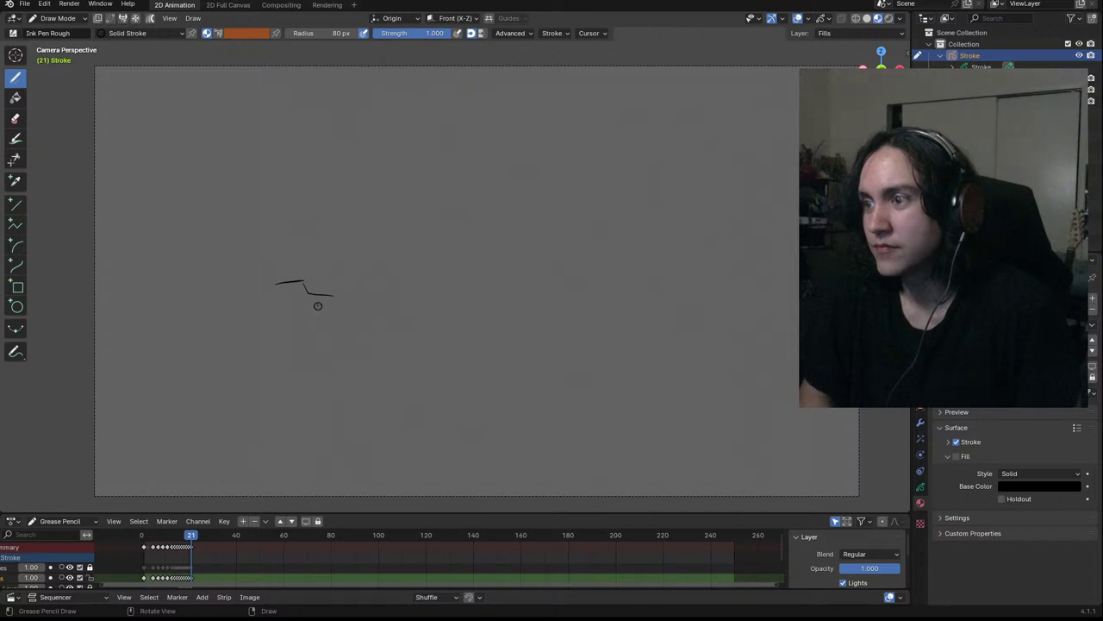
key(ctrl+z)
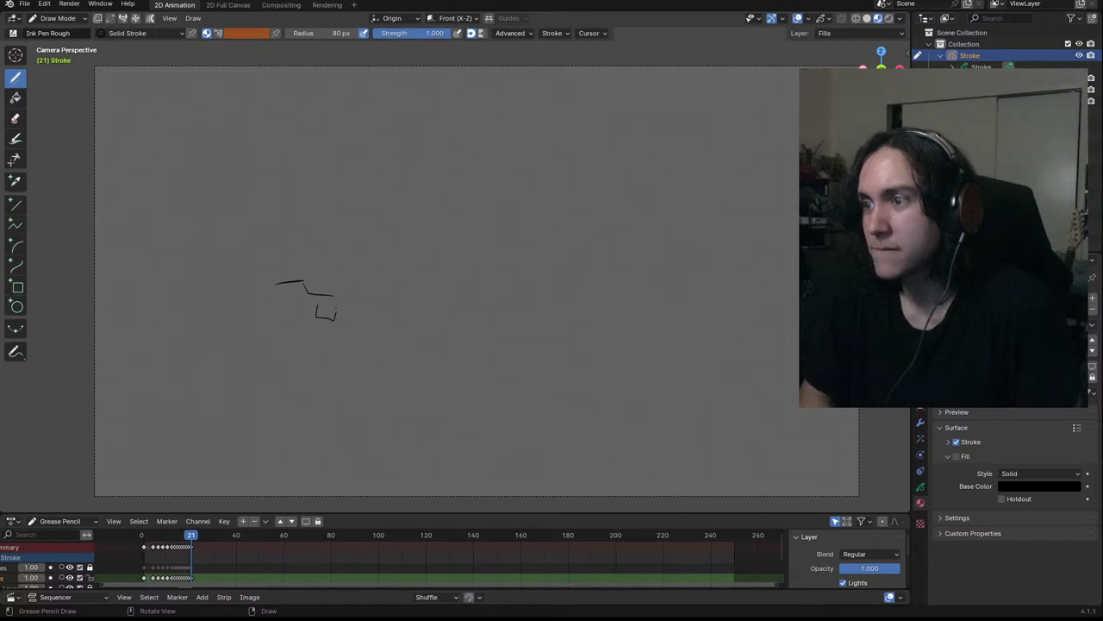
drag(333, 296, 333, 302)
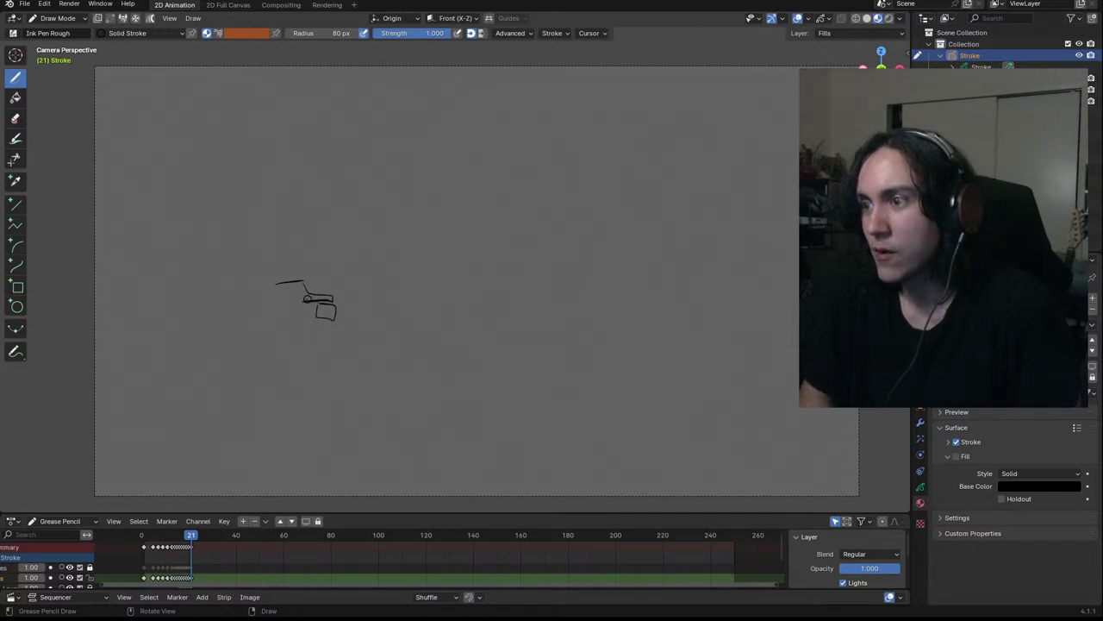
drag(277, 284, 270, 303)
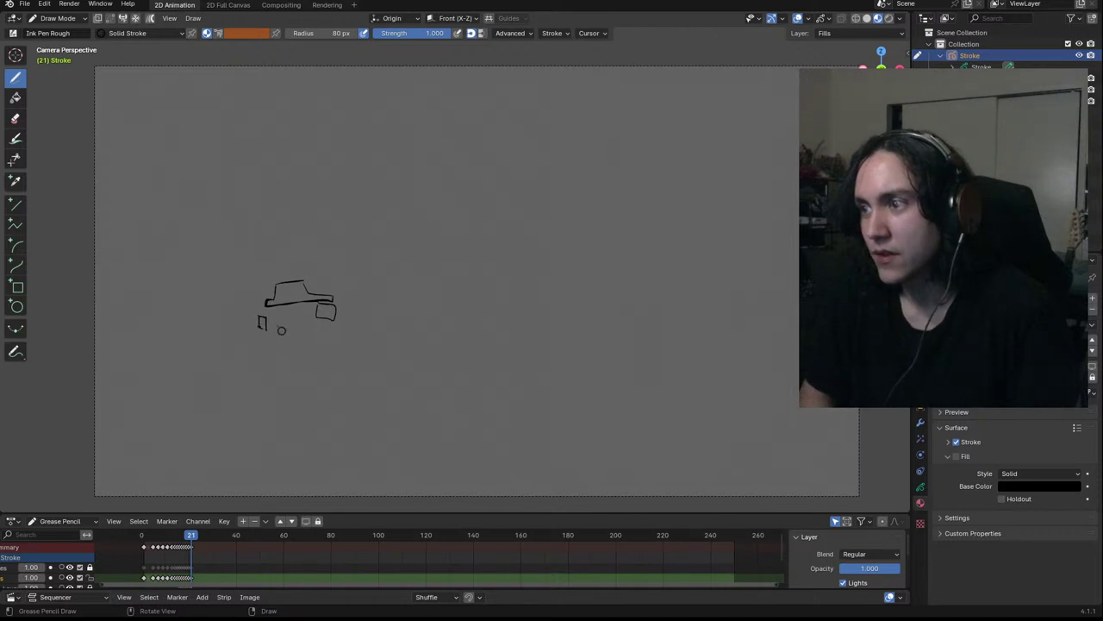
ctrl+drag(341, 321, 278, 329)
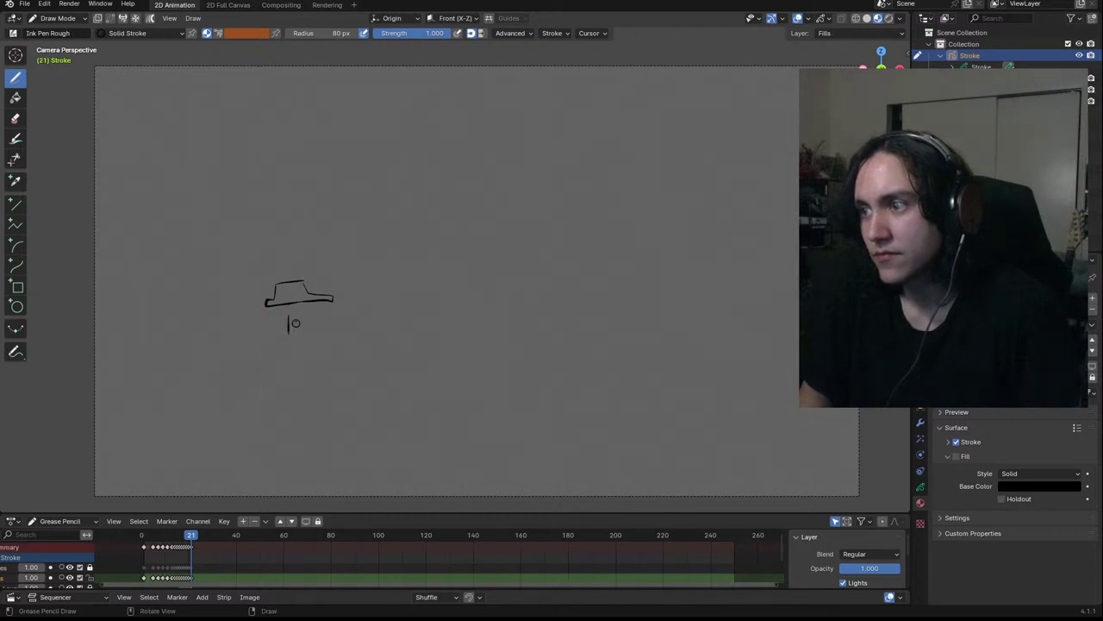
Draw two eyes above the brim line and a wide grinning mouth with vertical teeth lines below it
drag(302, 314, 306, 335)
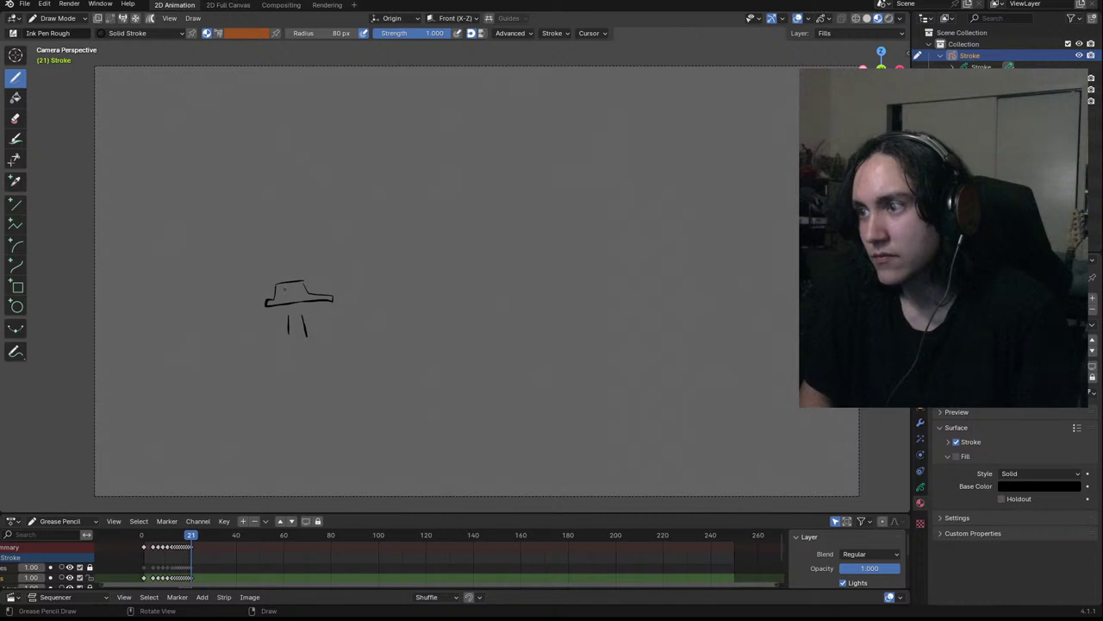
key(ctrl+z)
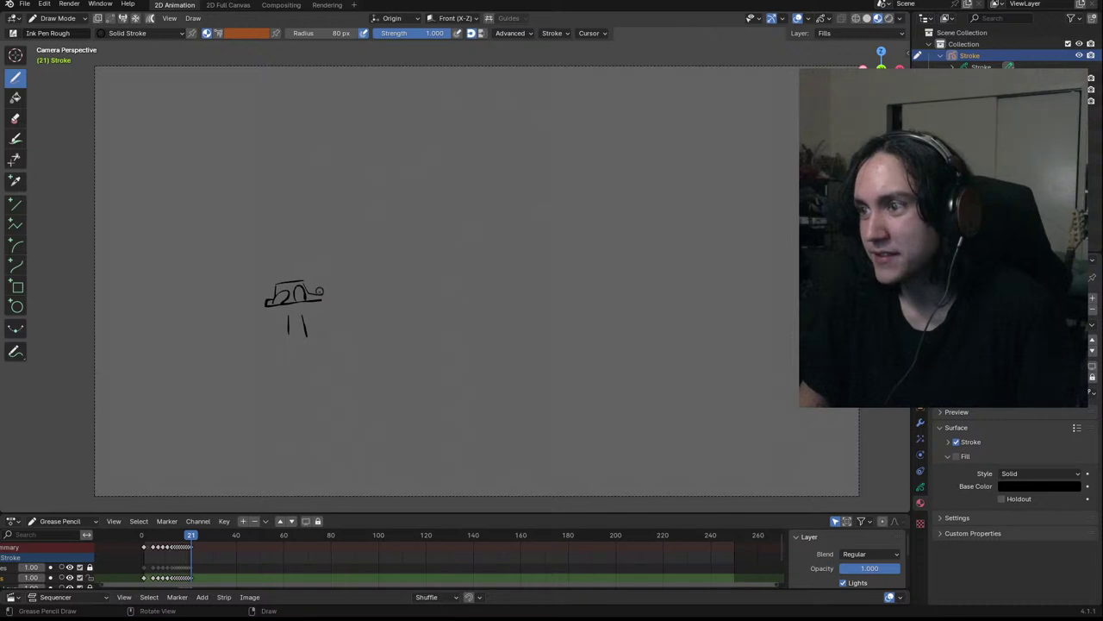
ctrl+drag(304, 336, 295, 326)
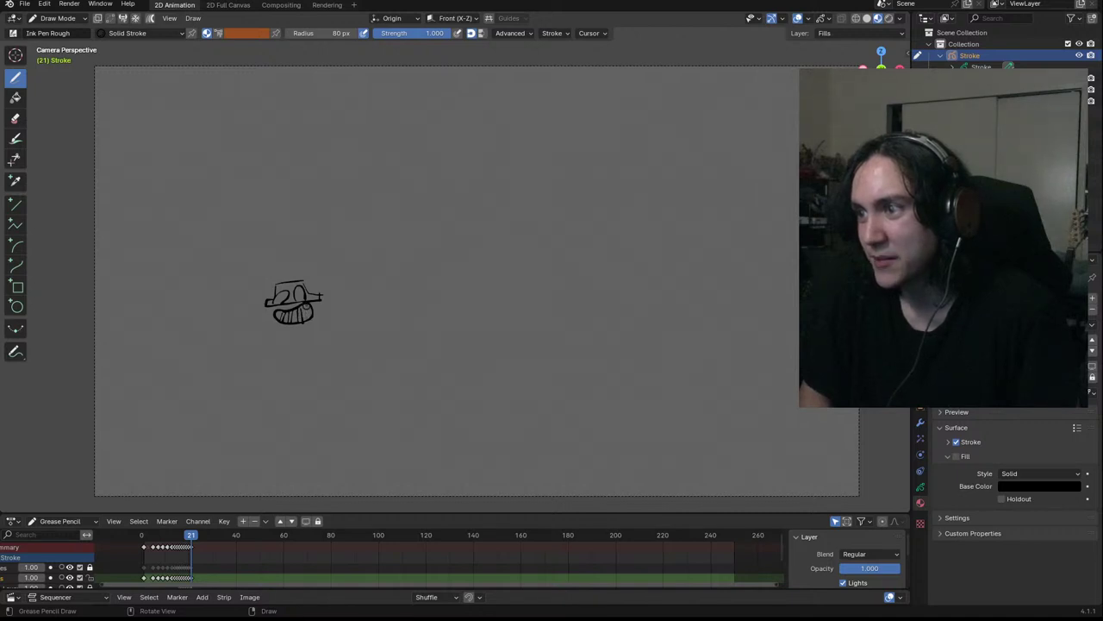
drag(309, 306, 312, 315)
Outline the jaw and both sides of the head with angular strokes running outward and upward from the mouth
ctrl+middle_drag(312, 291, 362, 188)
mouse_move(297, 249)
shift+middle_down()
mouse_move(421, 281)
mouse_move(511, 223)
mouse_move(499, 189)
mouse_move(462, 199)
mouse_move(475, 165)
shift+middle_up()
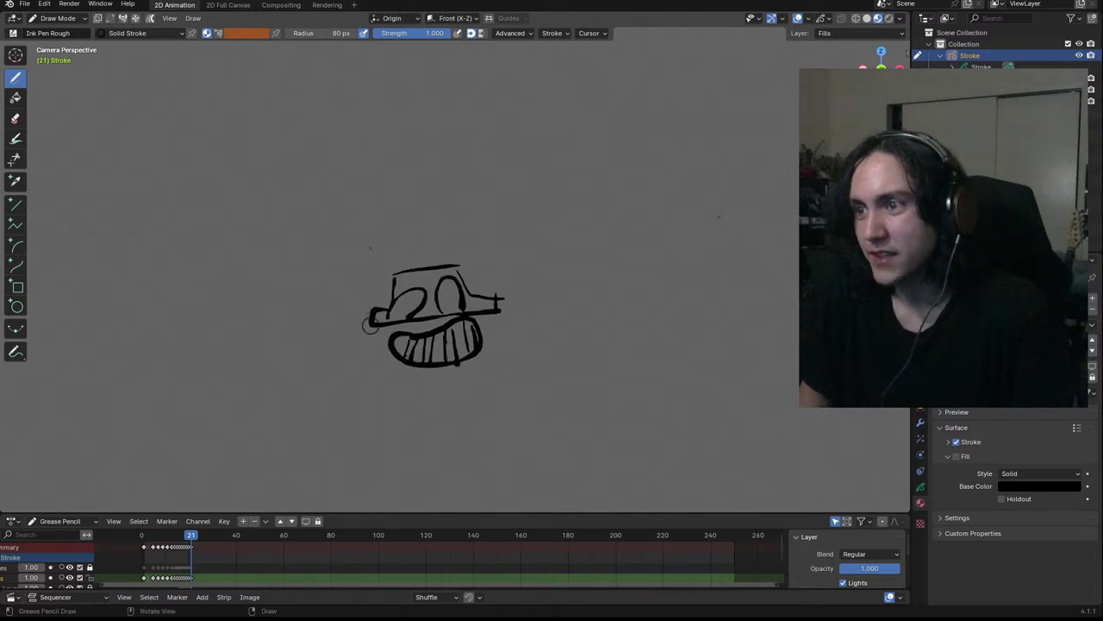
ctrl+middle_drag(381, 339, 386, 252)
shift+middle_drag(386, 310, 382, 163)
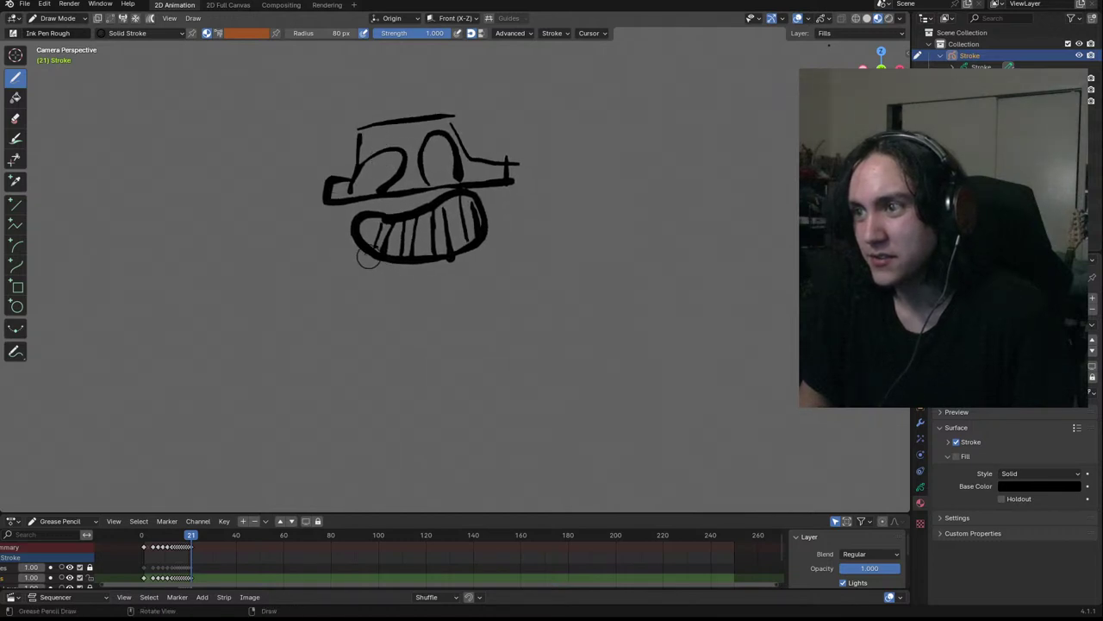
mouse_move(354, 237)
mouse_down()
mouse_move(316, 218)
mouse_move(299, 168)
mouse_up()
mouse_move(491, 224)
mouse_down()
mouse_move(554, 197)
mouse_move(557, 130)
mouse_up()
key(ctrl+z)
mouse_move(546, 195)
mouse_down()
mouse_move(546, 141)
mouse_move(498, 112)
mouse_up()
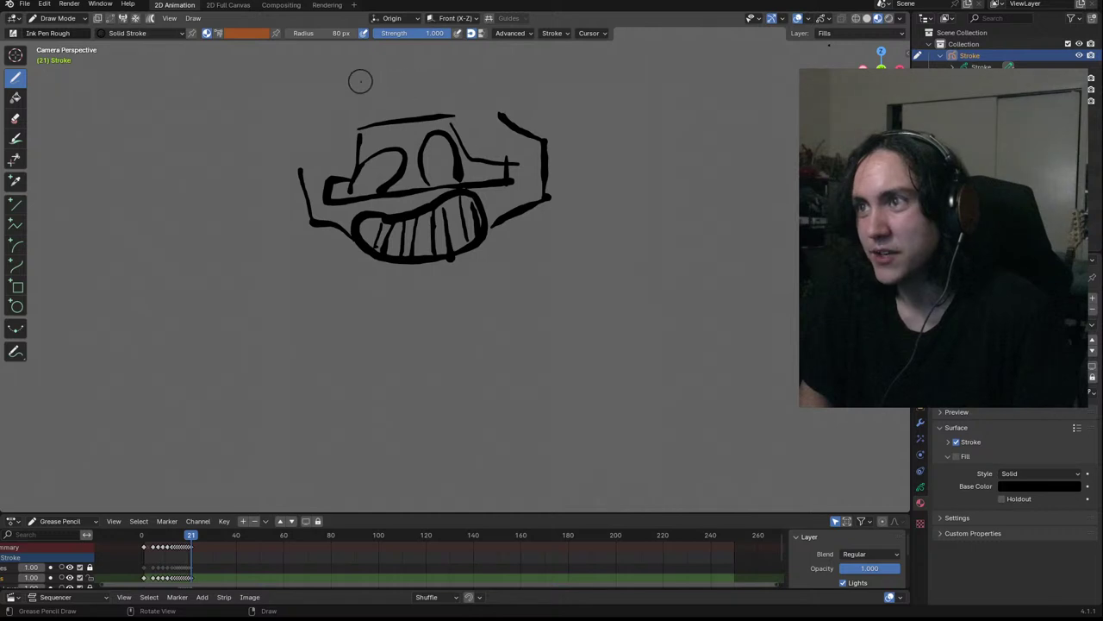
Draw a boxy hat on top of the face and connect it to both sides of the head outline
mouse_move(353, 77)
mouse_down()
mouse_move(348, 116)
mouse_move(388, 127)
mouse_up()
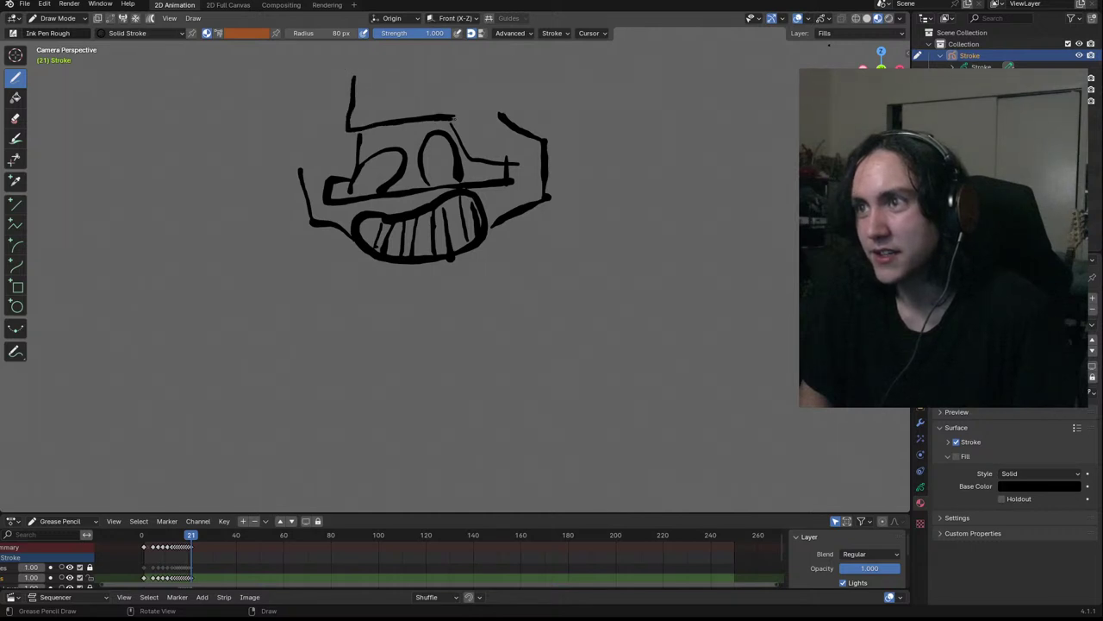
mouse_move(466, 102)
mouse_down()
mouse_move(464, 57)
mouse_move(409, 55)
mouse_move(354, 82)
mouse_up()
drag(465, 88, 498, 112)
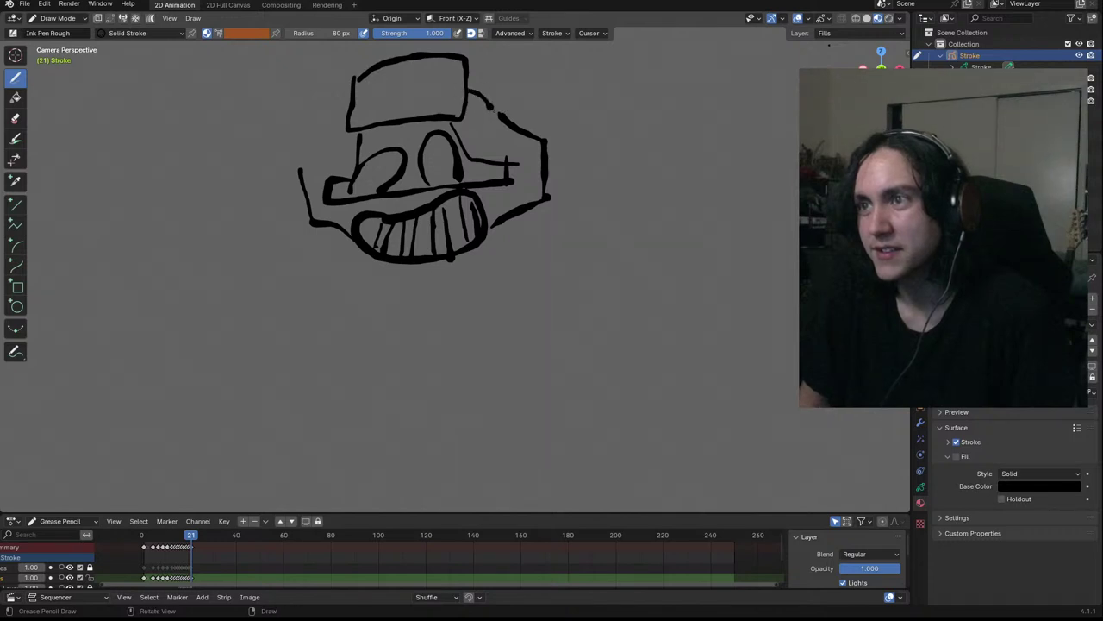
mouse_move(347, 115)
mouse_down()
mouse_move(309, 136)
mouse_move(301, 175)
mouse_up()
Erase the right side of the head outline and redraw it as a curve closer to the face
ctrl+drag(530, 123, 543, 178)
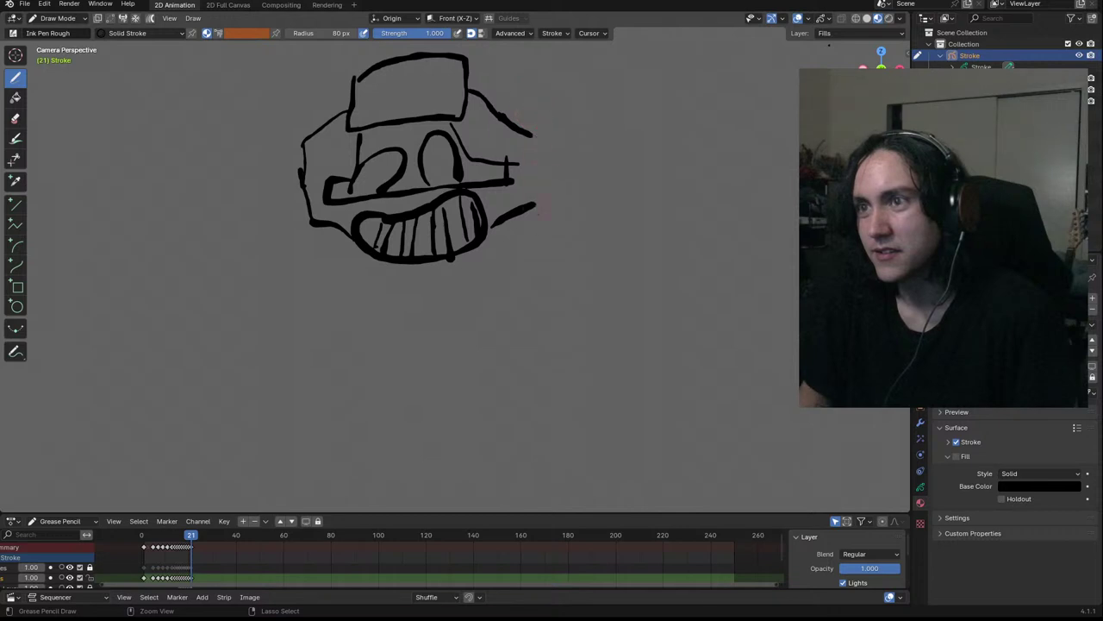
ctrl+drag(508, 114, 517, 137)
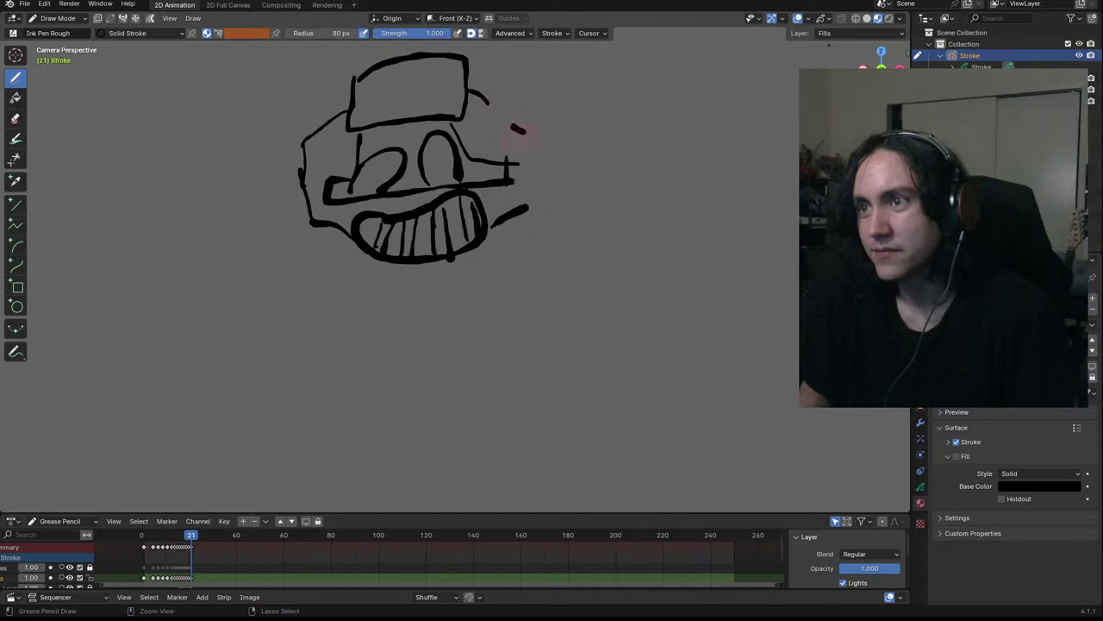
mouse_move(488, 101)
mouse_down()
mouse_move(520, 148)
mouse_move(528, 208)
mouse_up()
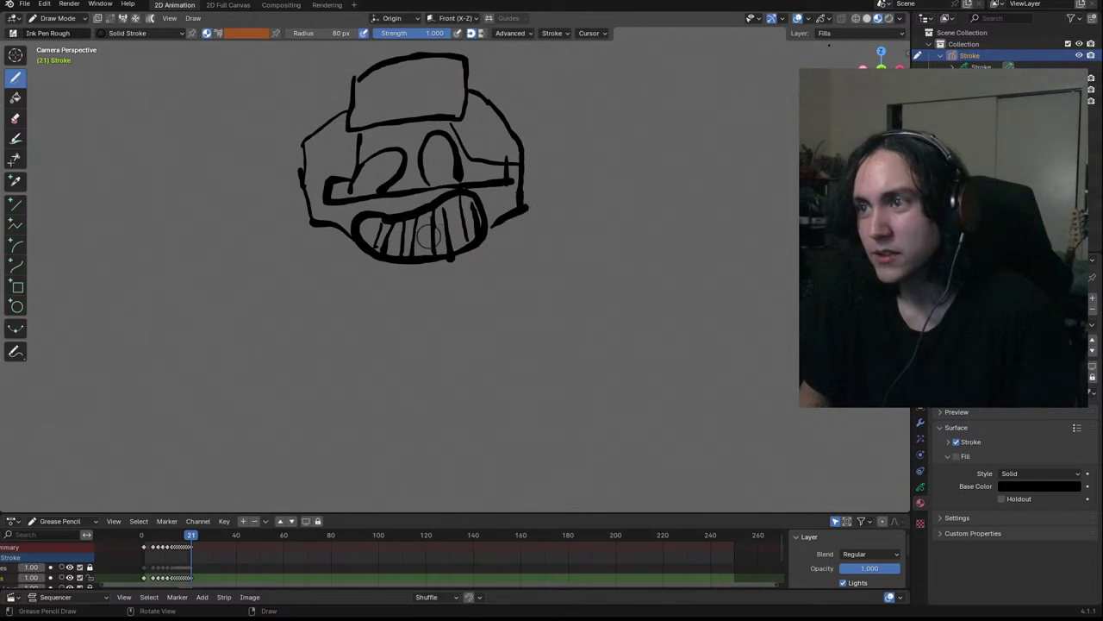
Erase the left side of the head outline and redraw it closer to the face, up to the hat
ctrl+drag(306, 145, 320, 132)
mouse_move(317, 172)
ctrl+mouse_down()
mouse_move(316, 230)
mouse_move(336, 118)
mouse_move(368, 142)
mouse_move(381, 130)
mouse_move(380, 157)
ctrl+mouse_up()
scroll(336, 116, down, 2)
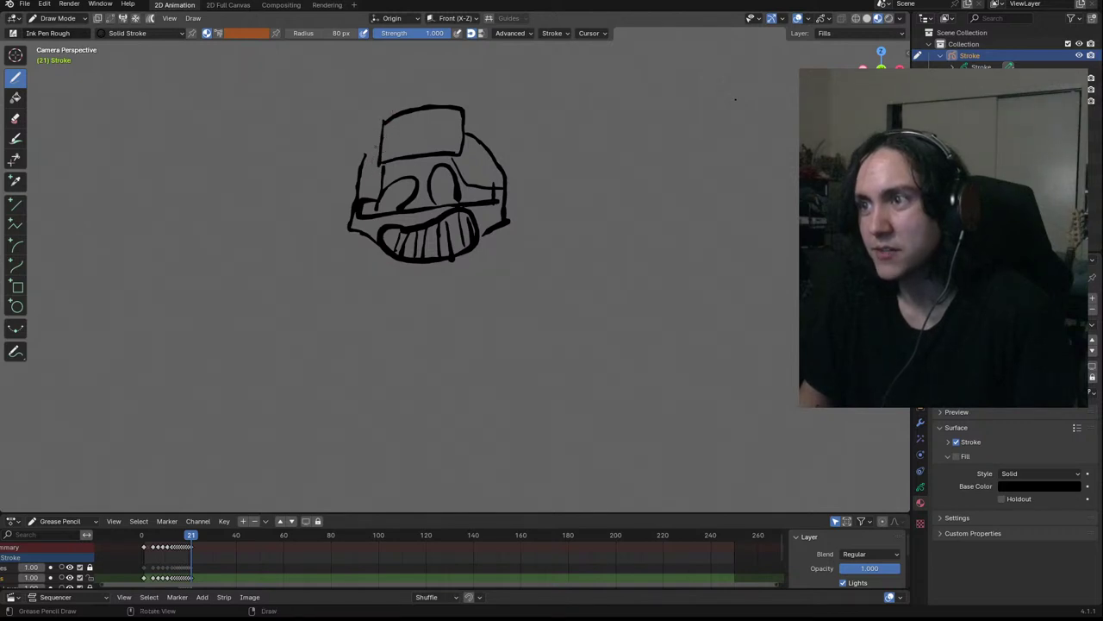
scroll(496, 142, down, 3)
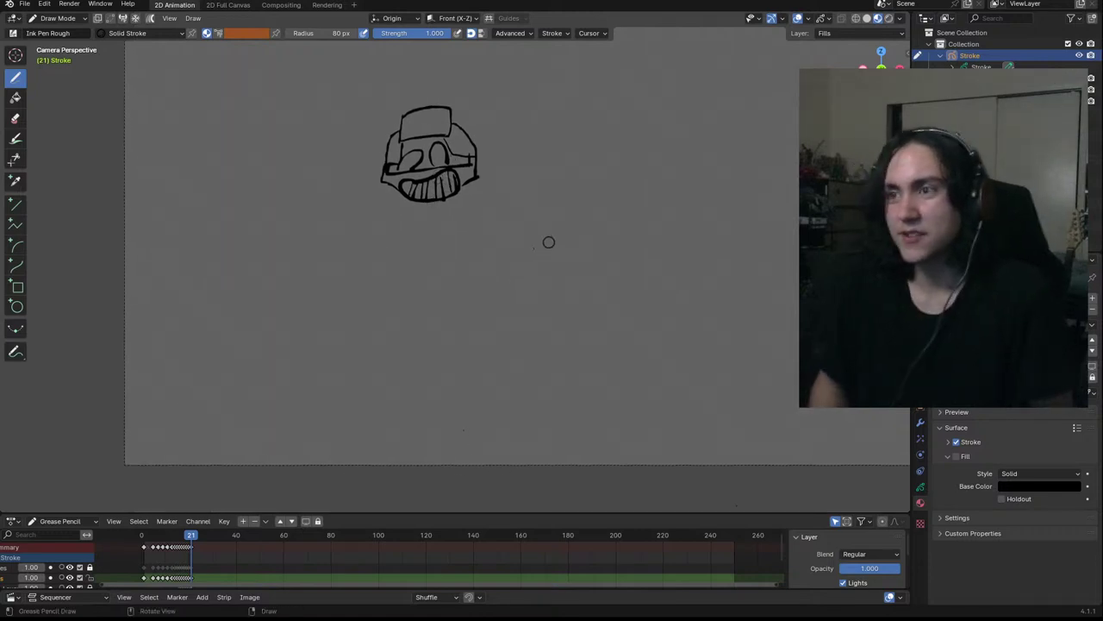
mouse_move(607, 196)
ctrl+middle_down()
mouse_move(586, 273)
mouse_move(574, 224)
mouse_move(564, 239)
ctrl+middle_up()
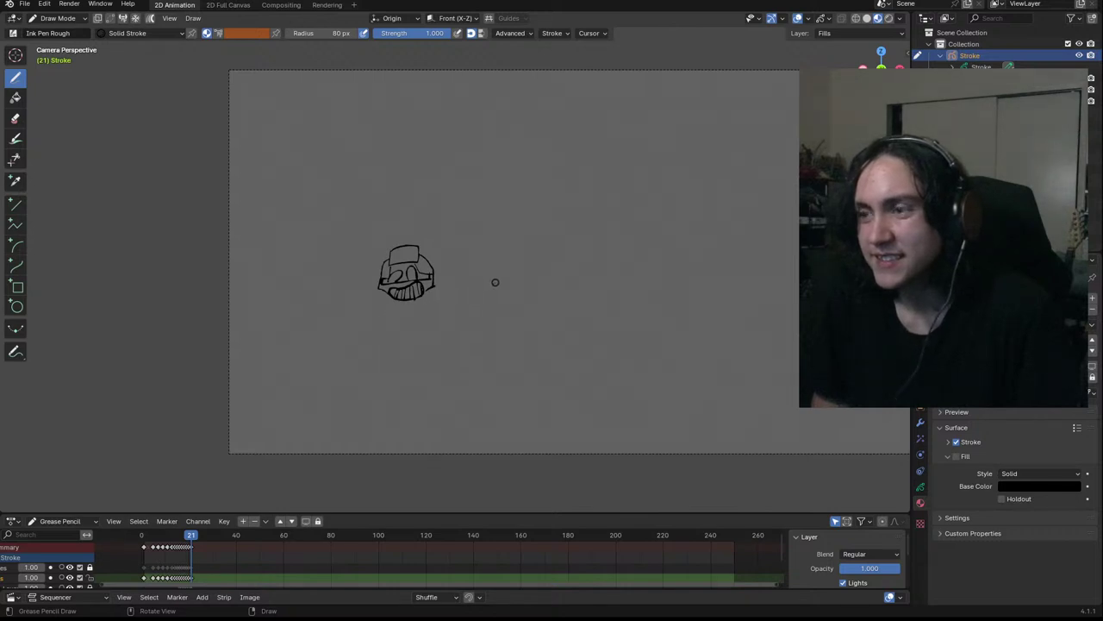
mouse_move(535, 214)
ctrl+middle_down()
mouse_move(539, 232)
mouse_move(538, 219)
ctrl+middle_up()
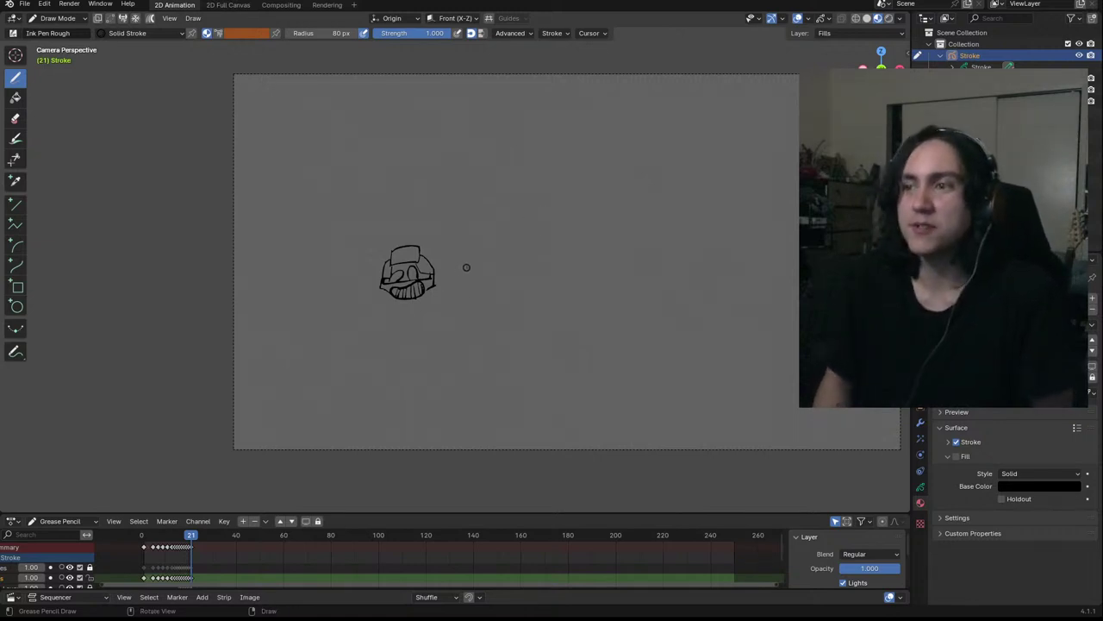
mouse_move(451, 246)
ctrl+mouse_down()
mouse_move(419, 246)
mouse_move(389, 315)
mouse_move(379, 267)
ctrl+mouse_up()
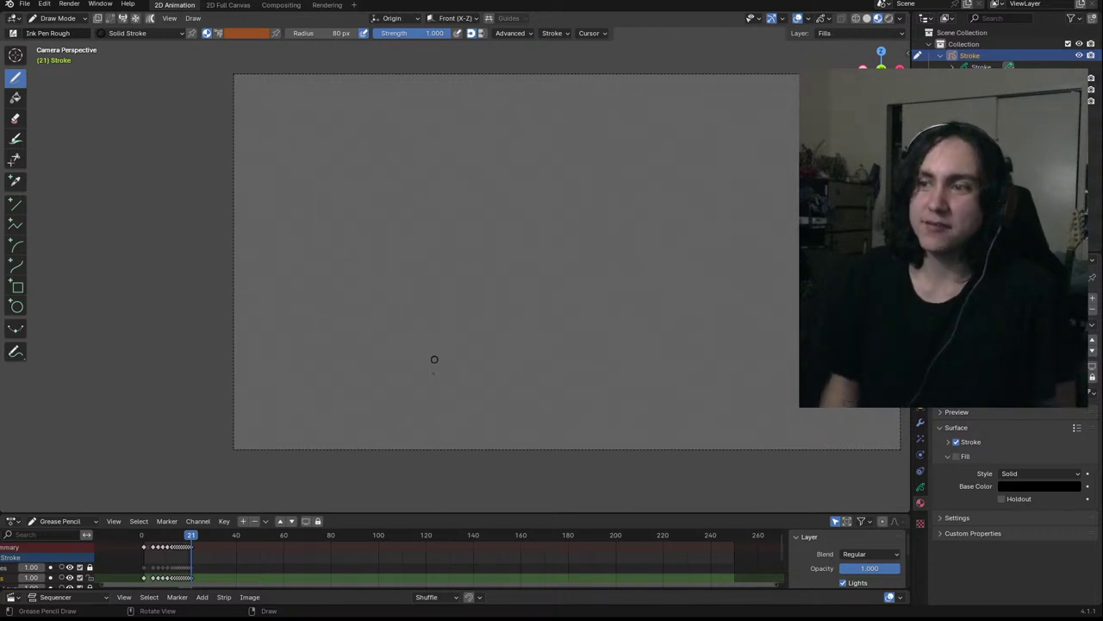
key(ctrl+z)
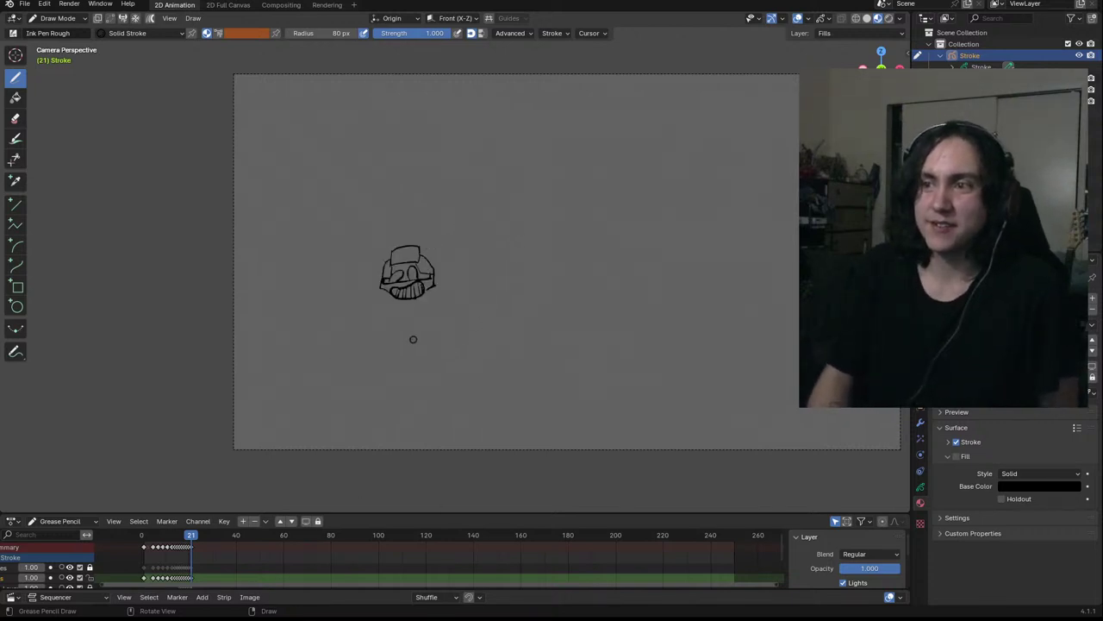
Draw a small looped hand on each side of the head and a small 7-shaped bent arm stroke further right
drag(452, 266, 450, 265)
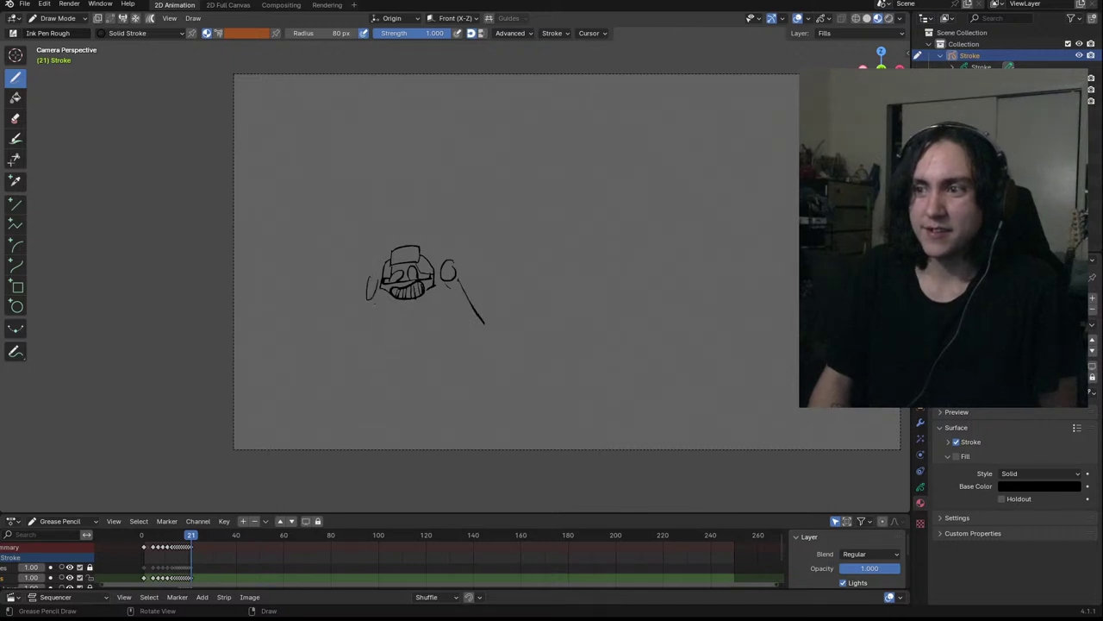
drag(363, 329, 380, 337)
key(ctrl+z)
key(ctrl+z)
drag(467, 267, 468, 325)
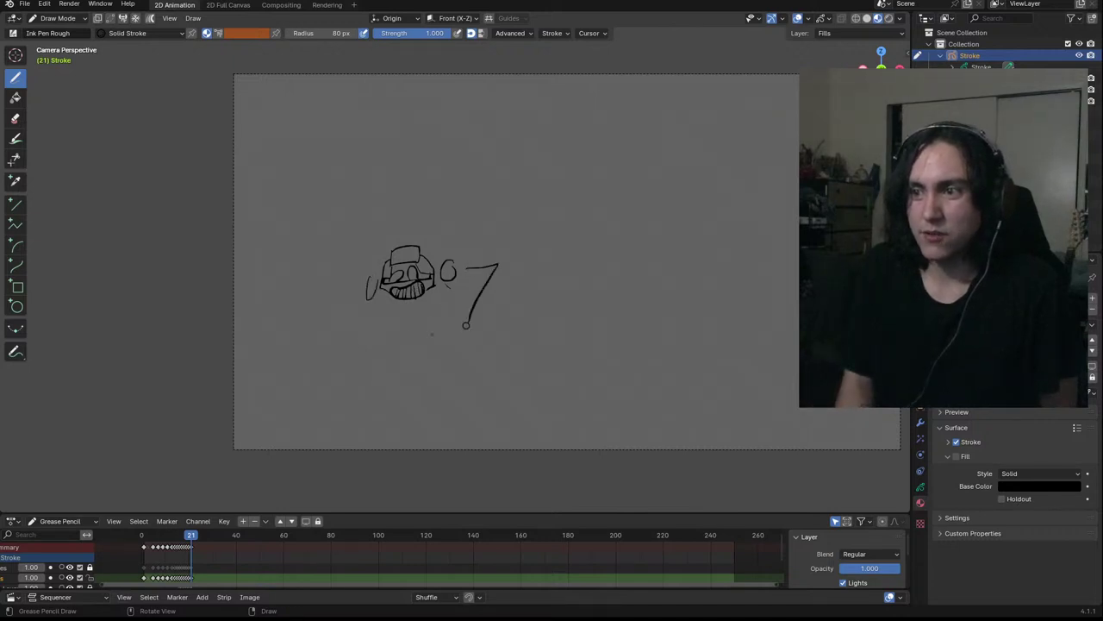
key(ctrl+z)
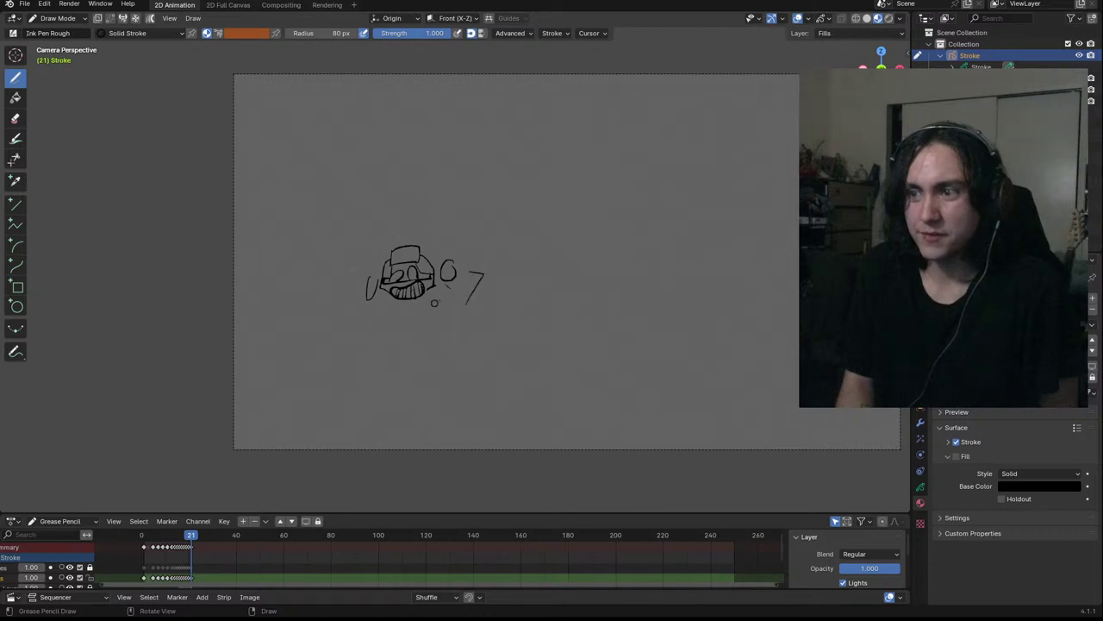
Draw a curved spine down from the head with a bent front leg and a straight back leg
drag(437, 296, 479, 367)
key(ctrl+z)
drag(445, 293, 465, 348)
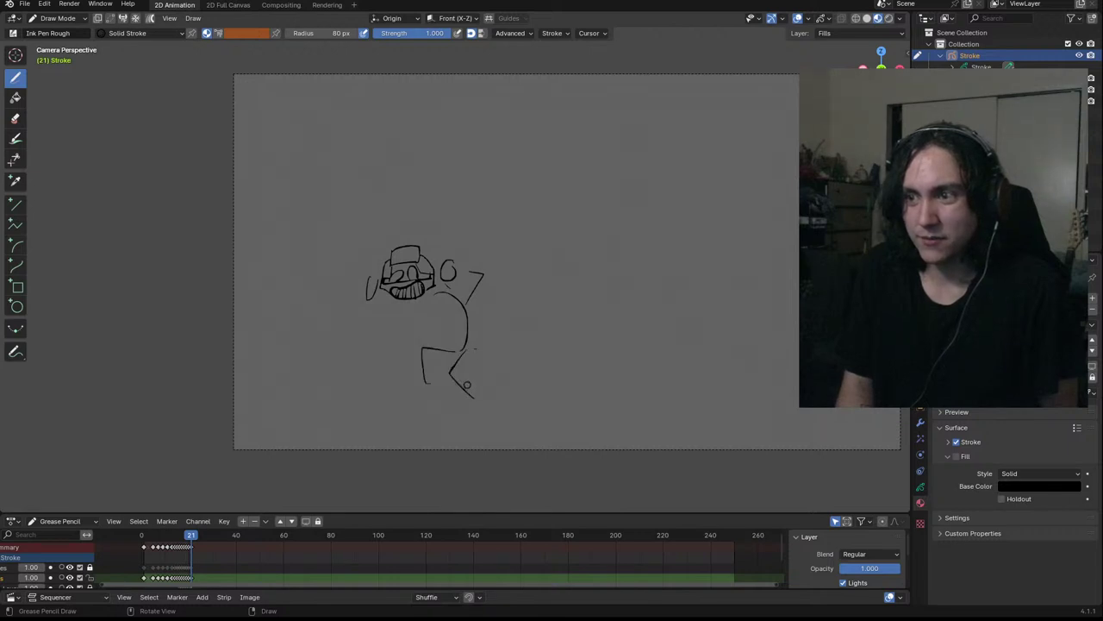
key(ctrl+z)
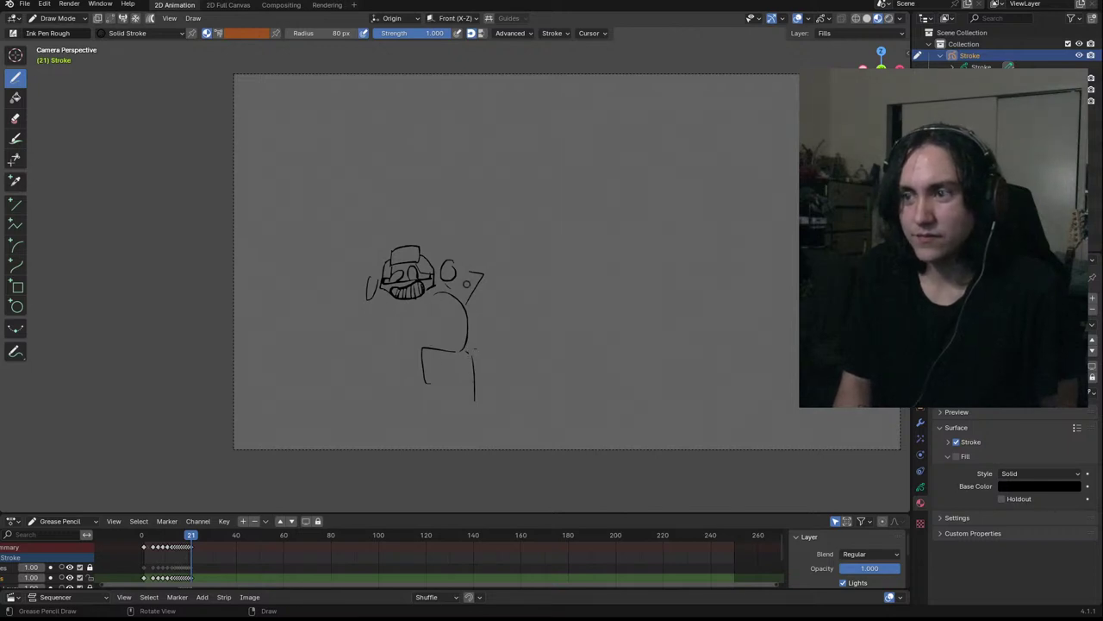
Sketch the crouching character's torso, trailing cape and outlined legs, with a pointed front foot and a rounded back boot
mouse_move(512, 371)
mouse_down()
mouse_move(507, 412)
mouse_move(486, 402)
mouse_move(487, 337)
mouse_move(531, 386)
mouse_move(484, 362)
mouse_move(466, 308)
mouse_move(433, 340)
mouse_move(483, 330)
mouse_up()
key(ctrl+z)
key(ctrl+z)
key(ctrl+z)
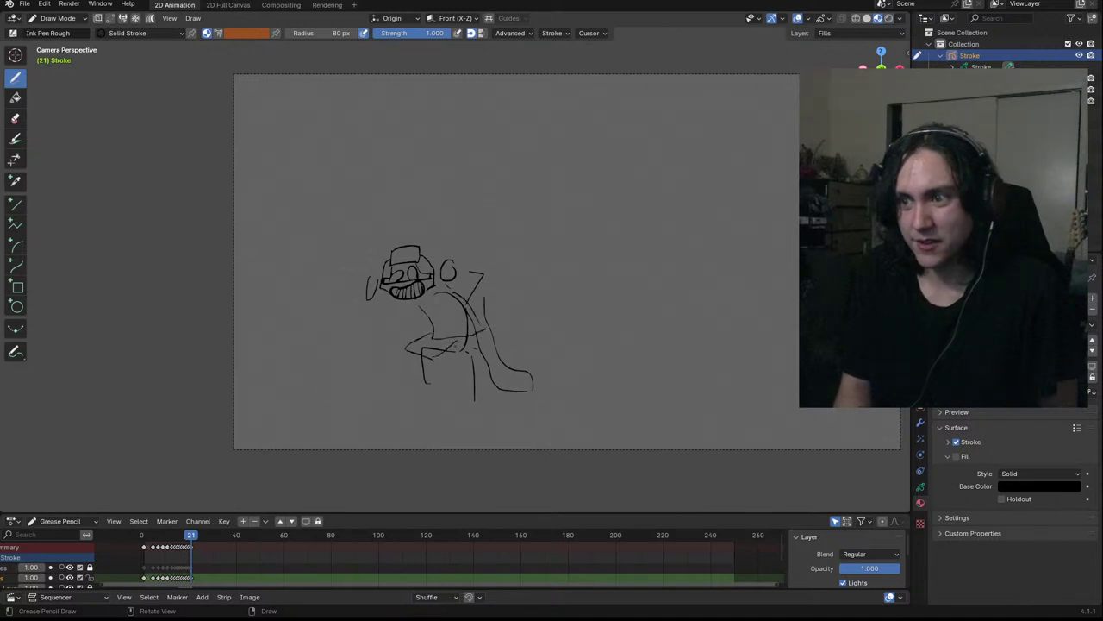
mouse_move(413, 353)
mouse_down()
mouse_move(411, 384)
mouse_move(436, 362)
mouse_up()
key(ctrl+z)
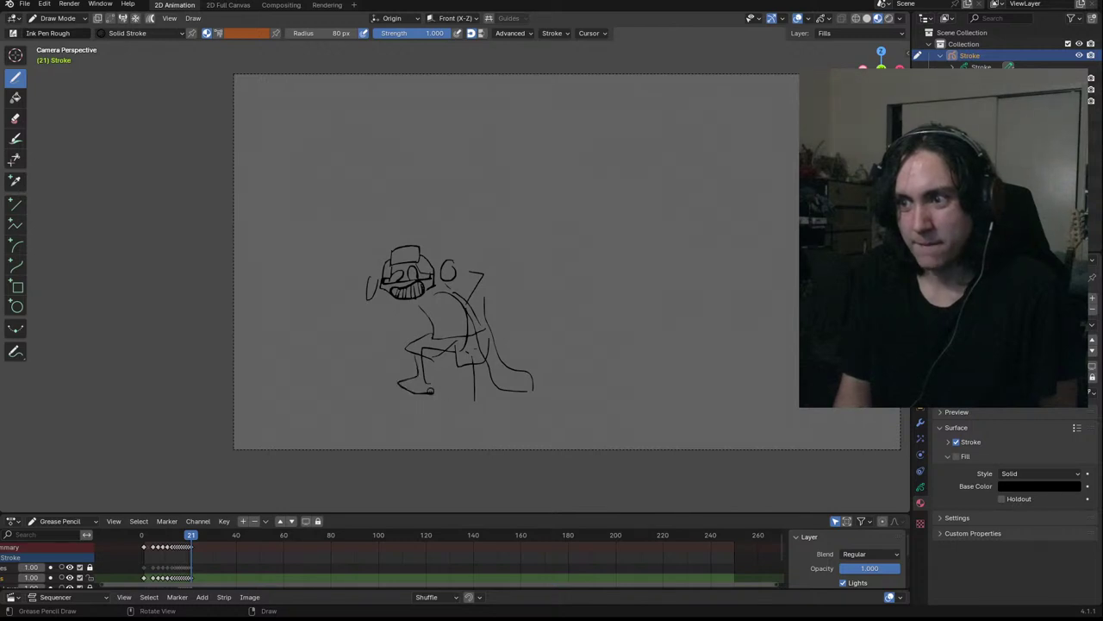
drag(457, 399, 483, 388)
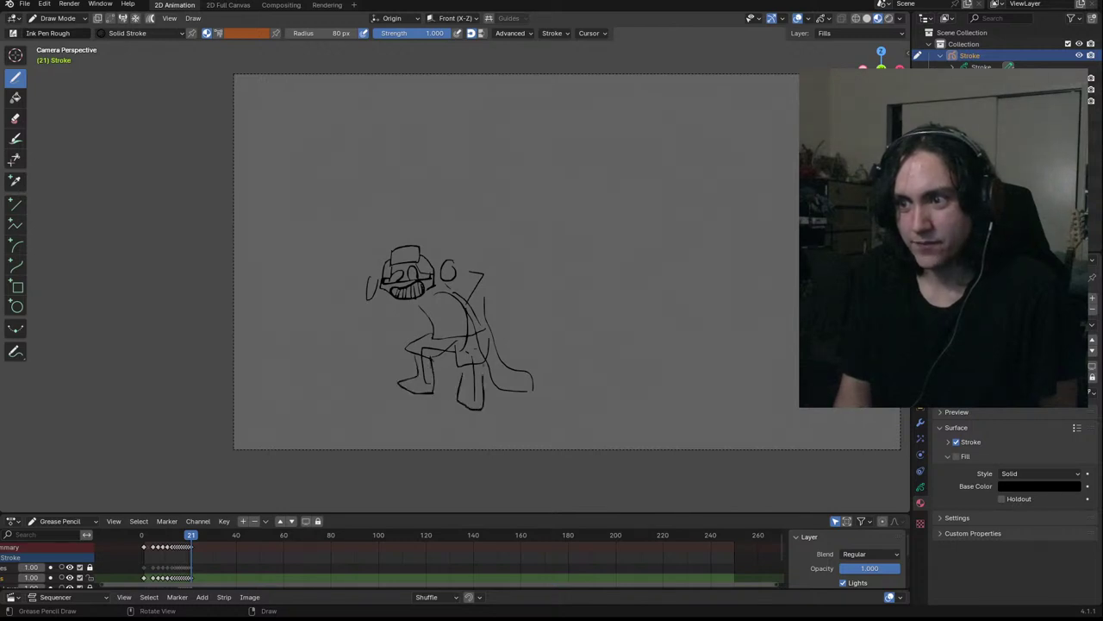
right_click(433, 252)
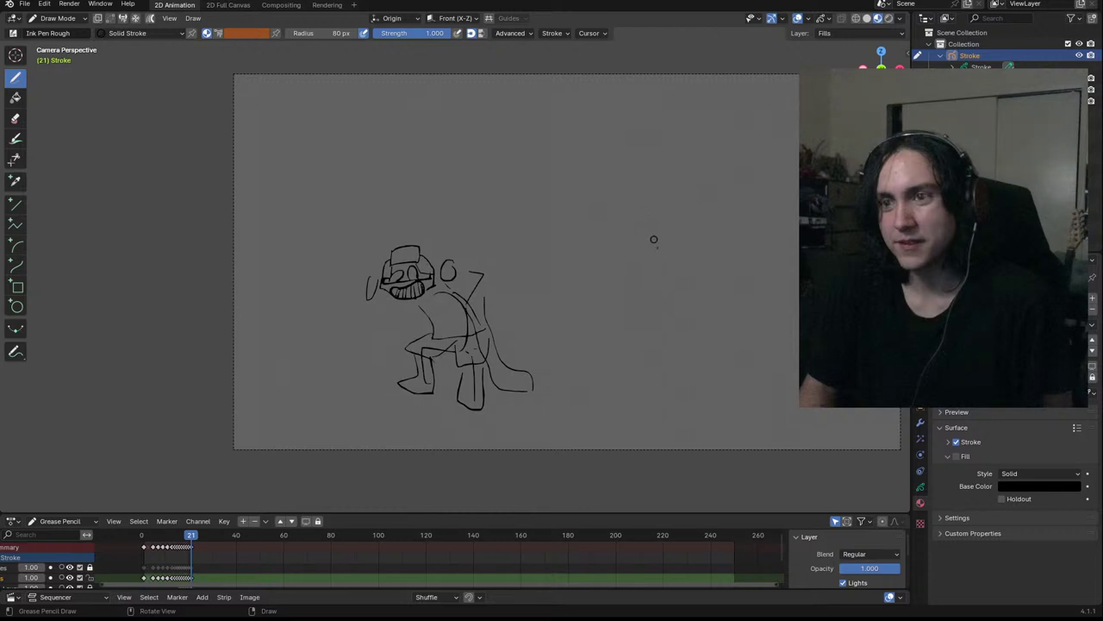
Sketch a large arched outline right of the character, with a bent line inside and a short curve at its lower left
drag(617, 260, 667, 197)
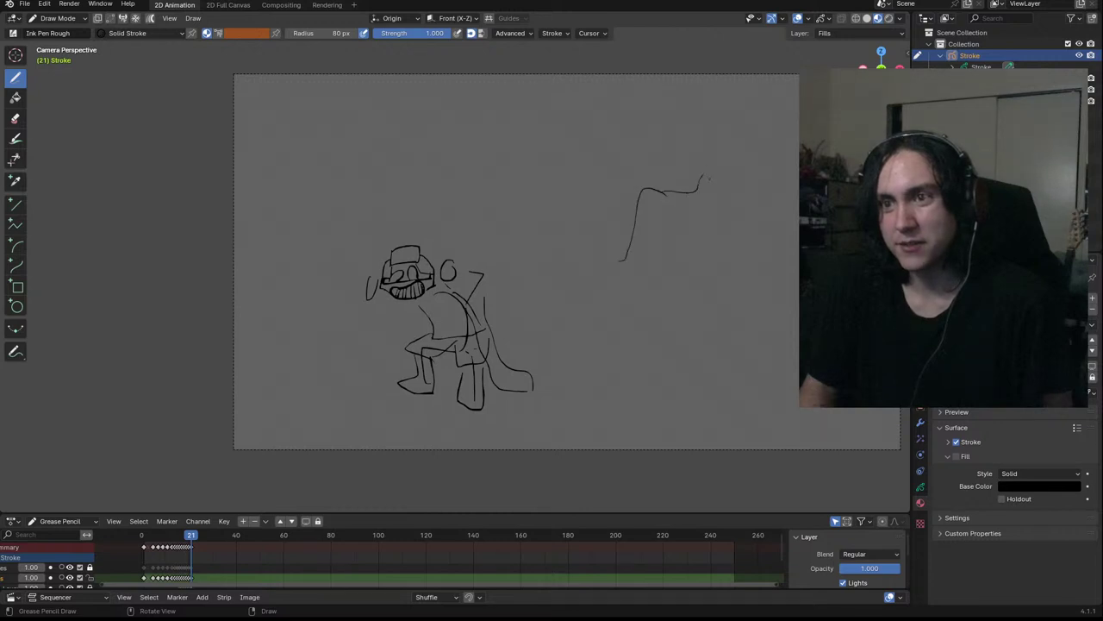
drag(762, 198, 773, 211)
drag(784, 216, 793, 341)
drag(721, 235, 717, 300)
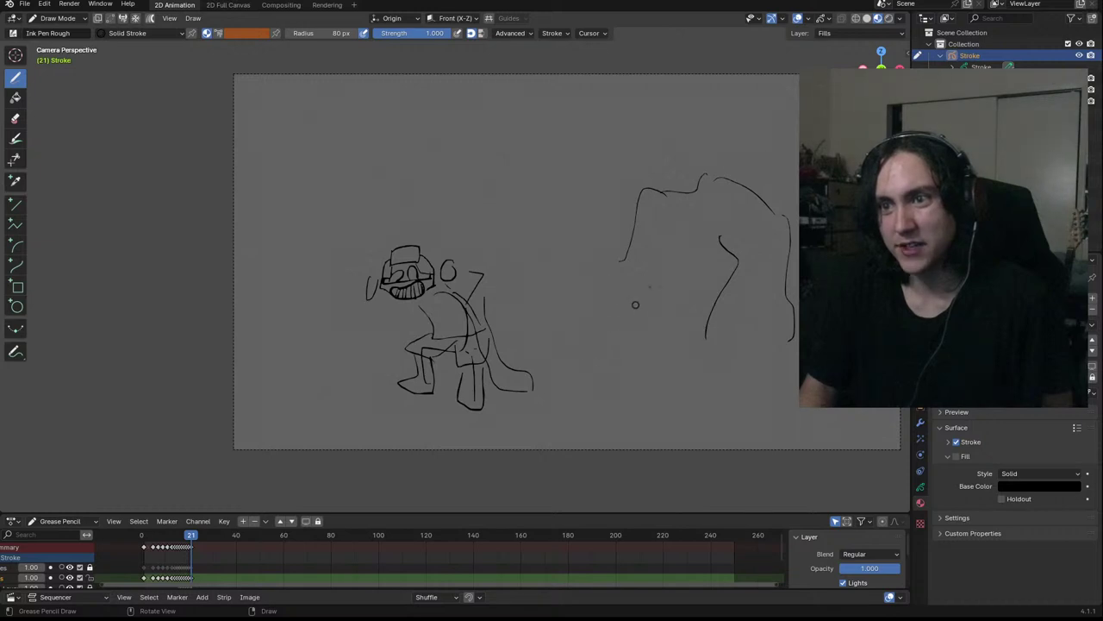
drag(662, 277, 628, 333)
key(ctrl+z)
key(ctrl+z)
Draw a tall double-line pole with an oval base between the character and the arched outline, extending above the camera frame
mouse_move(664, 281)
mouse_down()
mouse_move(623, 337)
mouse_move(623, 360)
mouse_move(591, 274)
mouse_move(596, 167)
mouse_up()
key(ctrl+z)
mouse_move(602, 348)
mouse_down()
mouse_move(600, 145)
mouse_move(612, 151)
mouse_move(616, 48)
mouse_up()
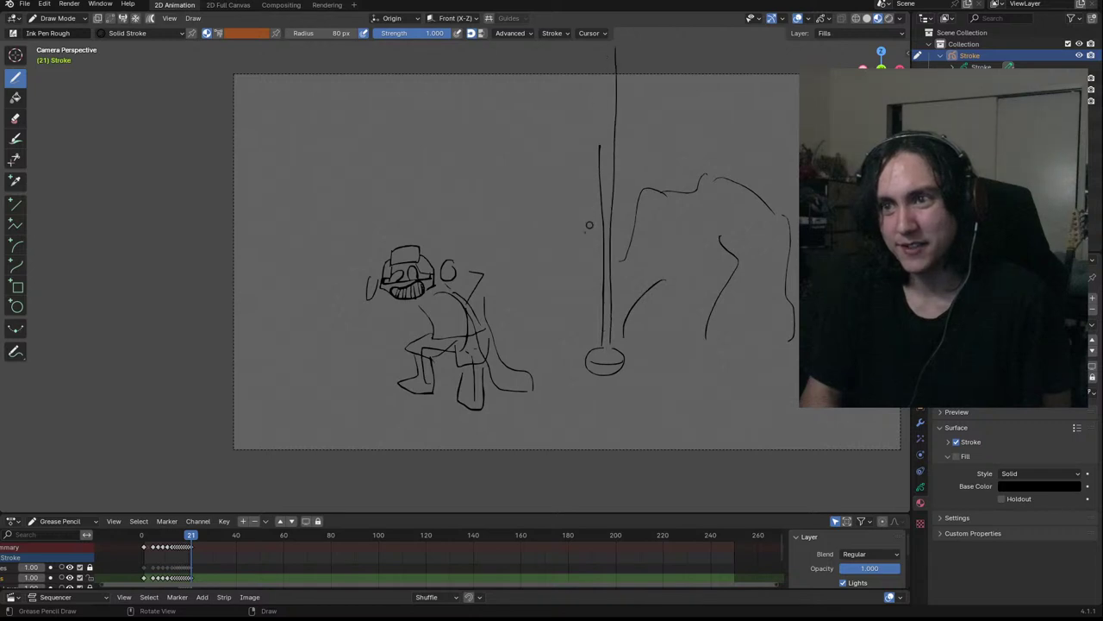
drag(605, 153, 609, 53)
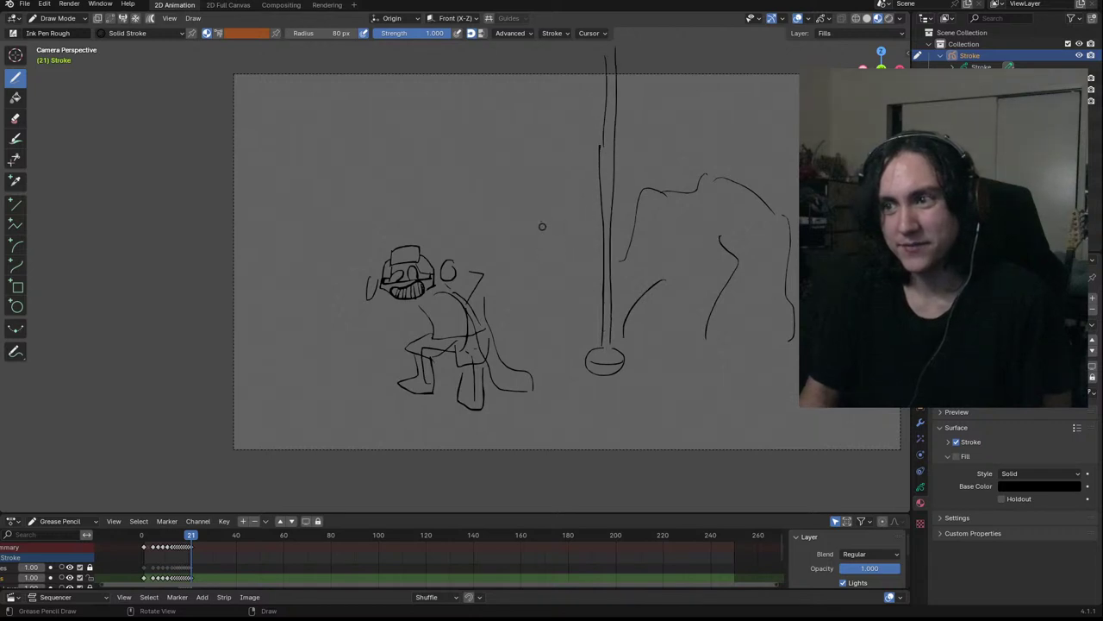
Draw a small creature left of the pole with a worried round face, pointed ears, thin legs and spiky wings
scroll(526, 231, down, 2)
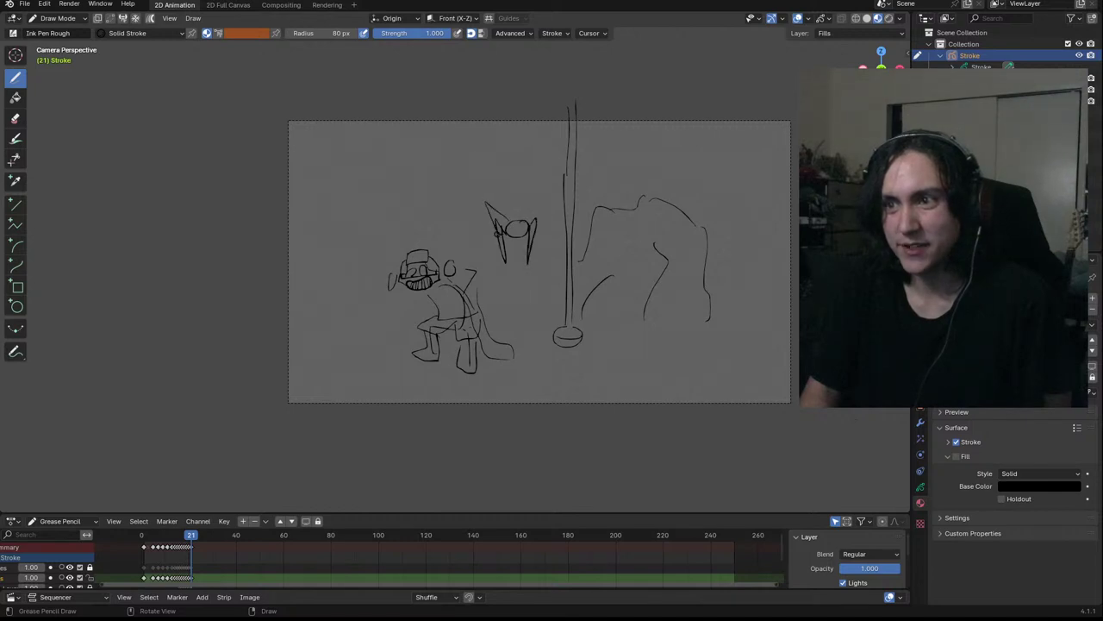
key(ctrl+z)
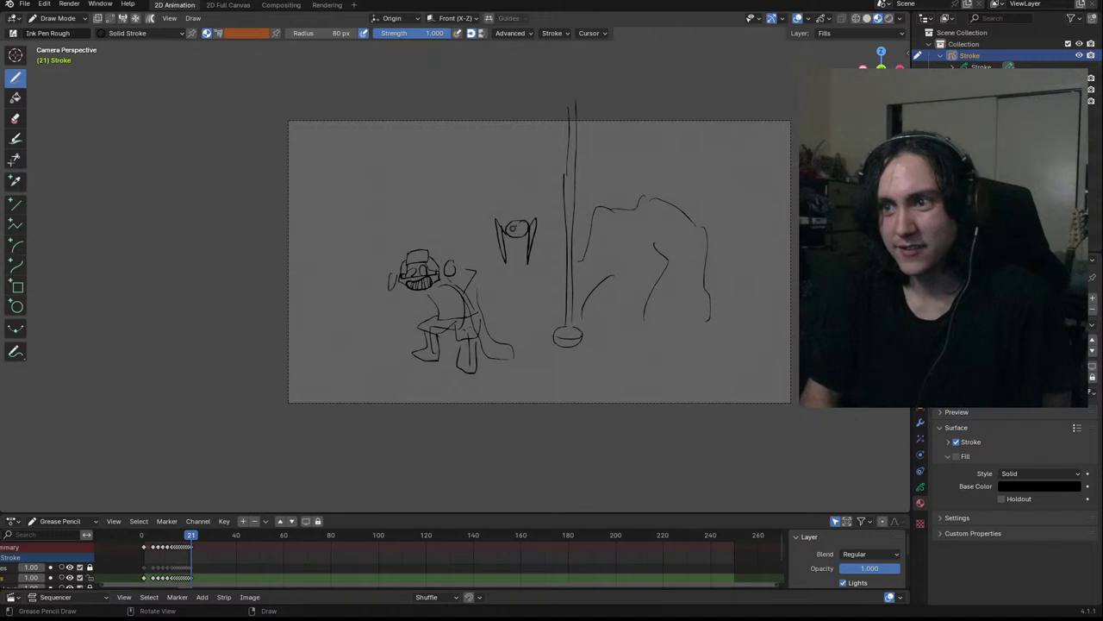
ctrl+middle_drag(526, 227, 569, 145)
mouse_move(599, 180)
shift+middle_down()
mouse_move(505, 192)
mouse_move(434, 225)
shift+middle_up()
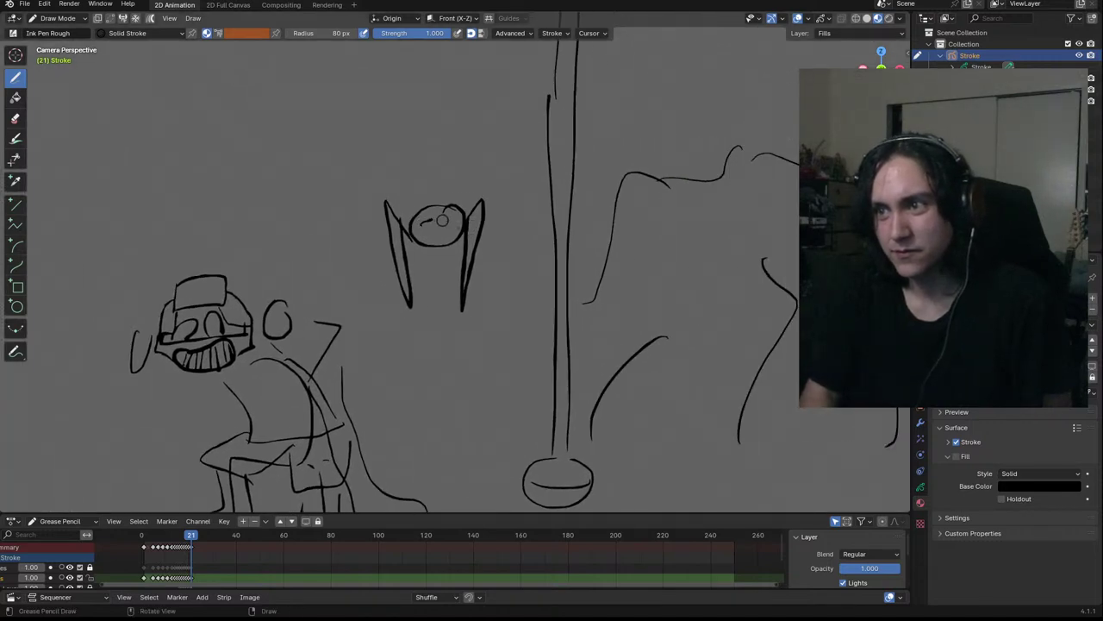
drag(453, 220, 436, 226)
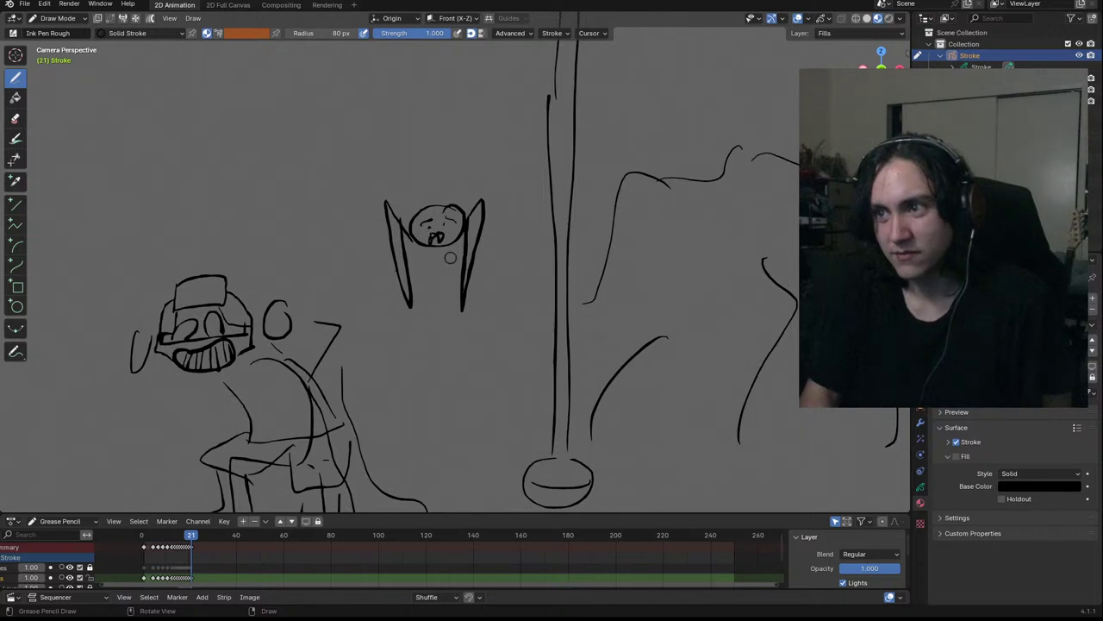
drag(421, 188, 415, 207)
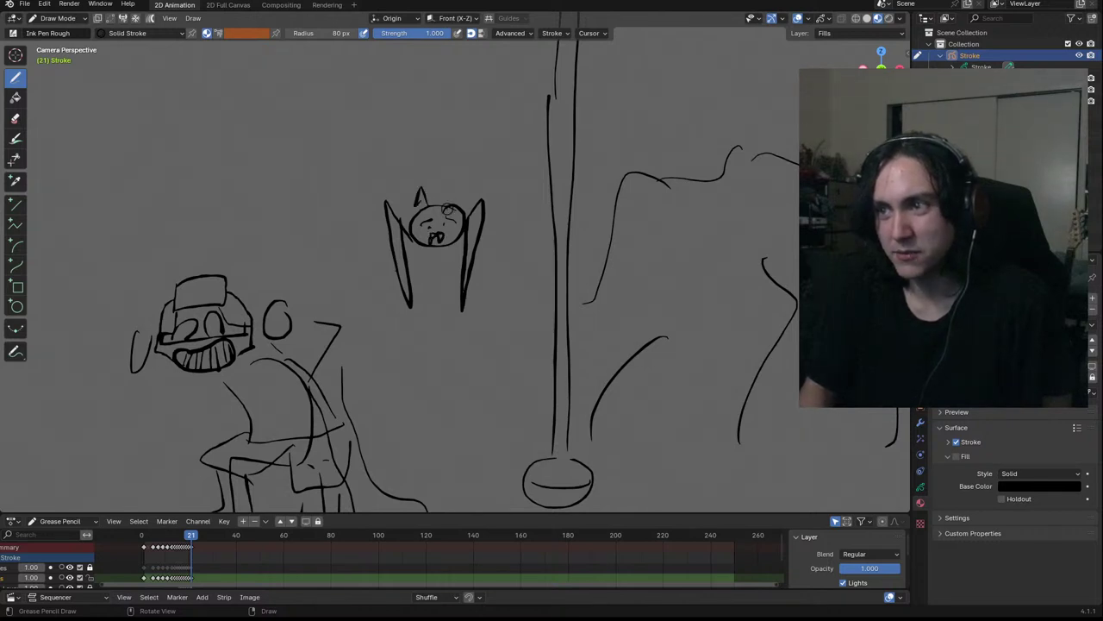
drag(417, 248, 422, 282)
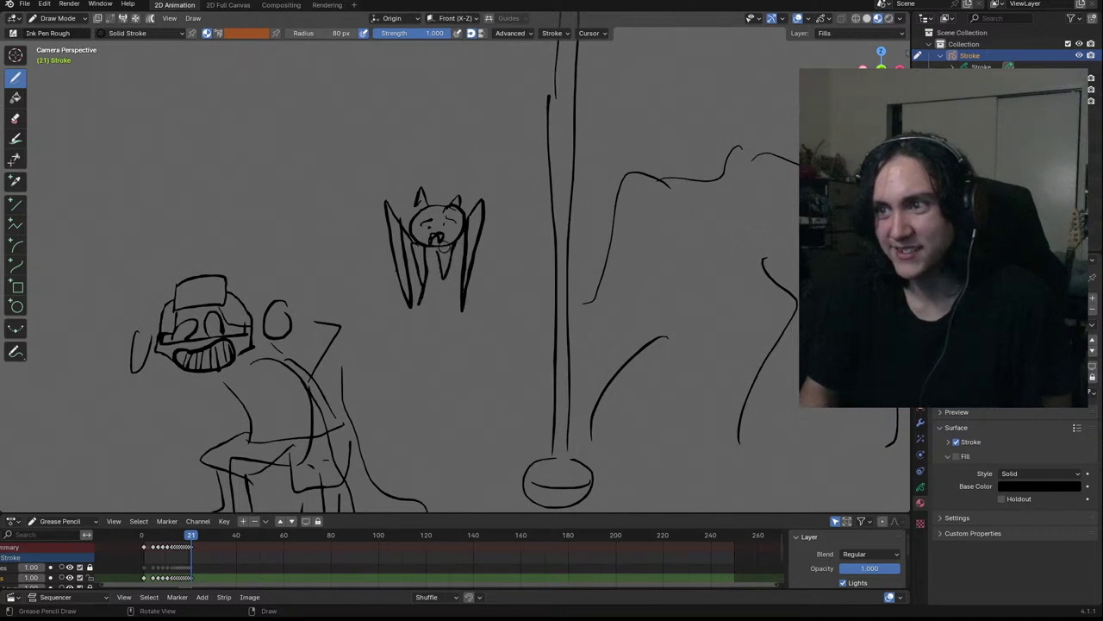
drag(445, 257, 447, 293)
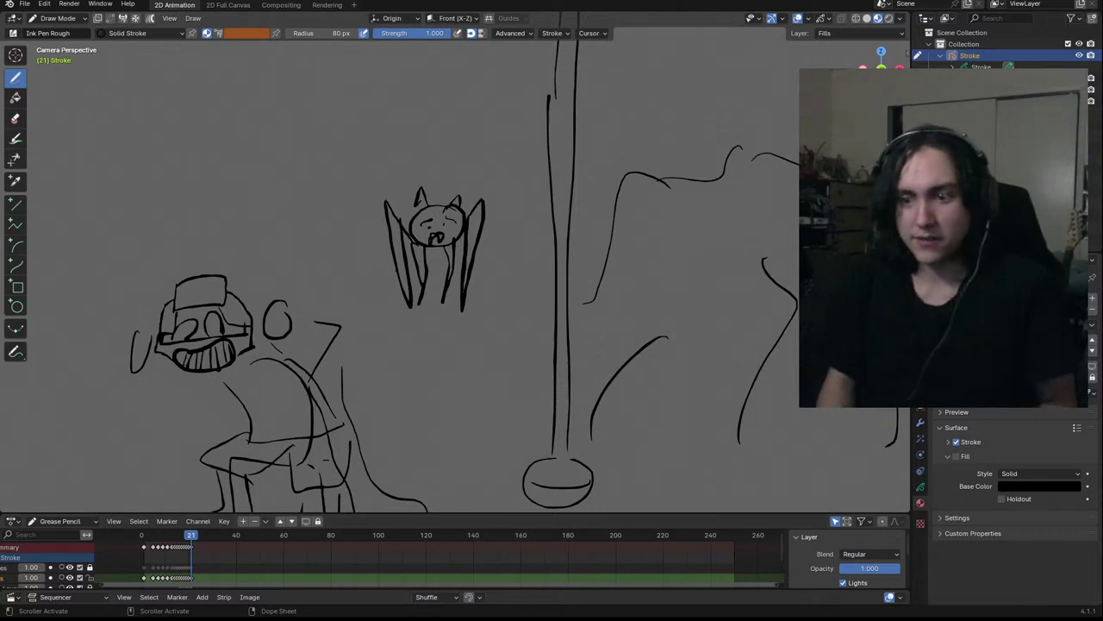
Reshape the crouching character's two hands into small fists against the sides of the head, erasing the old oval and loop shapes
scroll(500, 322, up, 2)
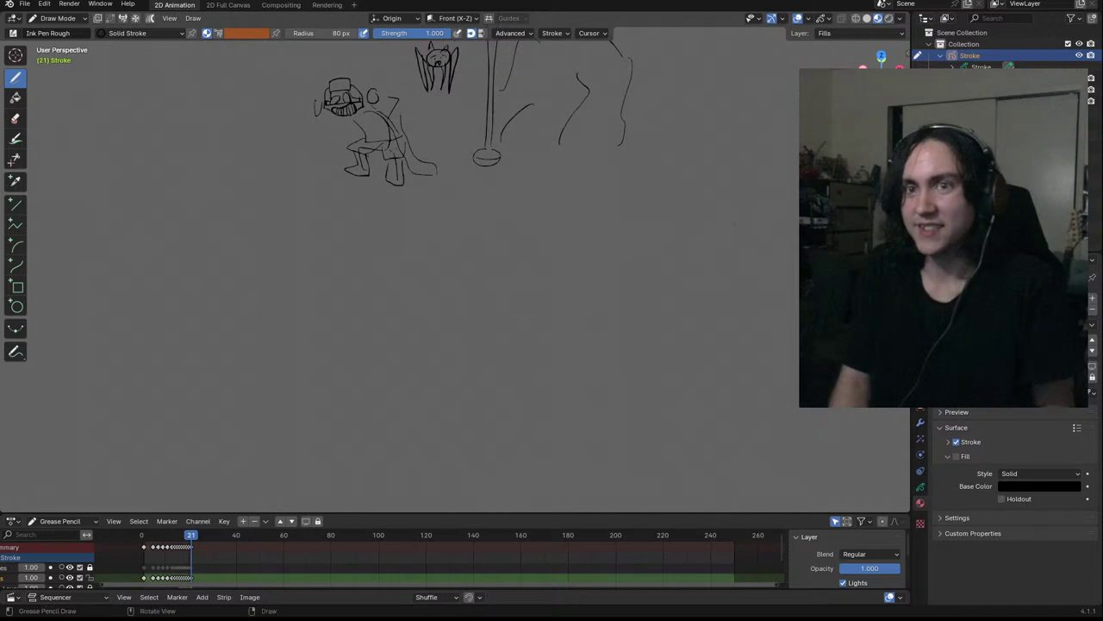
key(KP_0)
ctrl+middle_drag(402, 289, 405, 332)
shift+middle_drag(302, 330, 495, 195)
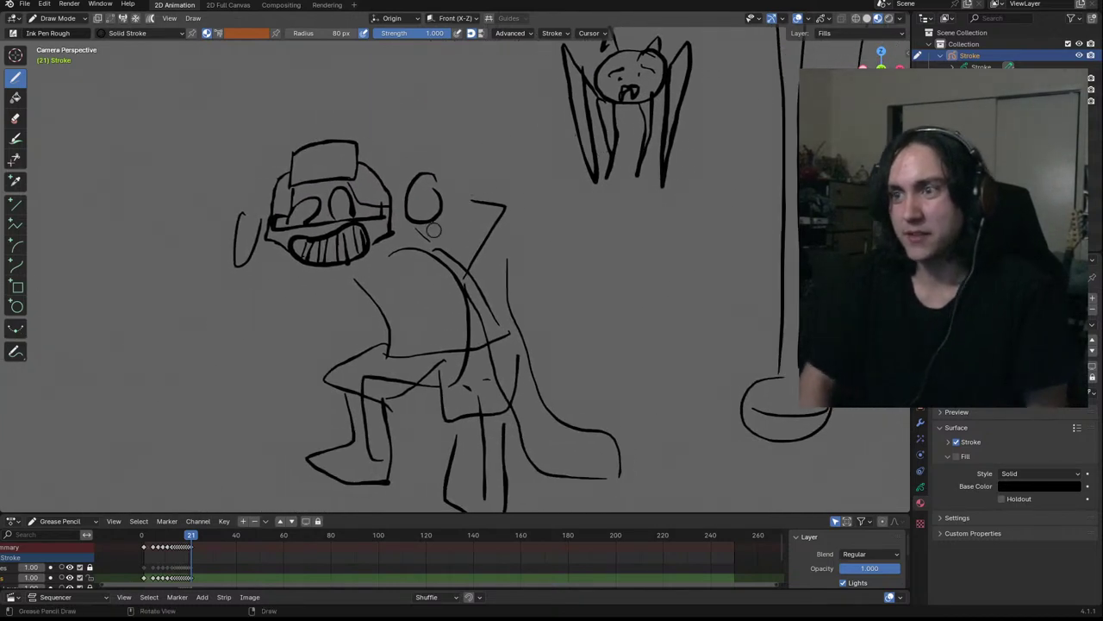
mouse_move(439, 191)
mouse_down()
mouse_move(444, 226)
mouse_move(454, 212)
mouse_move(447, 232)
mouse_up()
key(ctrl+z)
key(ctrl+z)
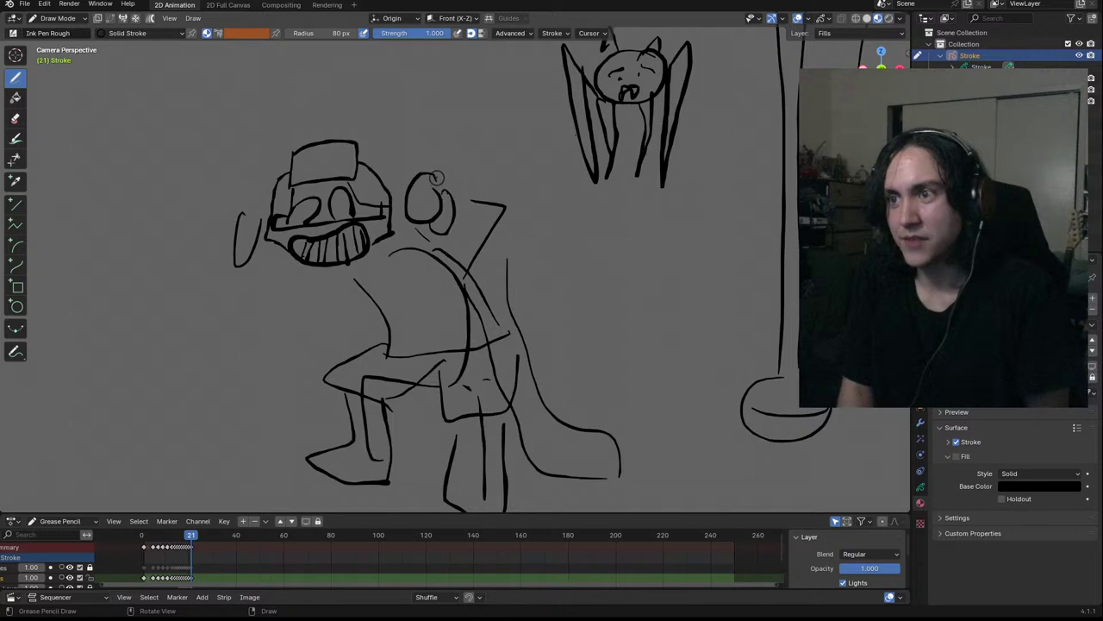
ctrl+drag(423, 200, 415, 190)
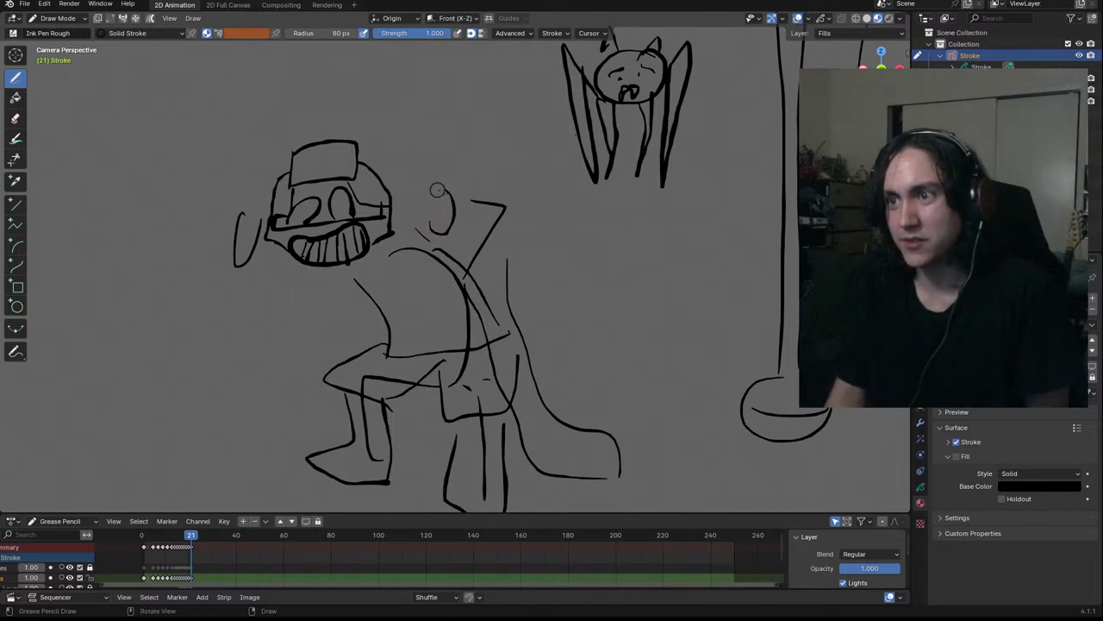
mouse_move(444, 188)
mouse_down()
mouse_move(390, 183)
mouse_move(421, 197)
mouse_move(417, 208)
mouse_up()
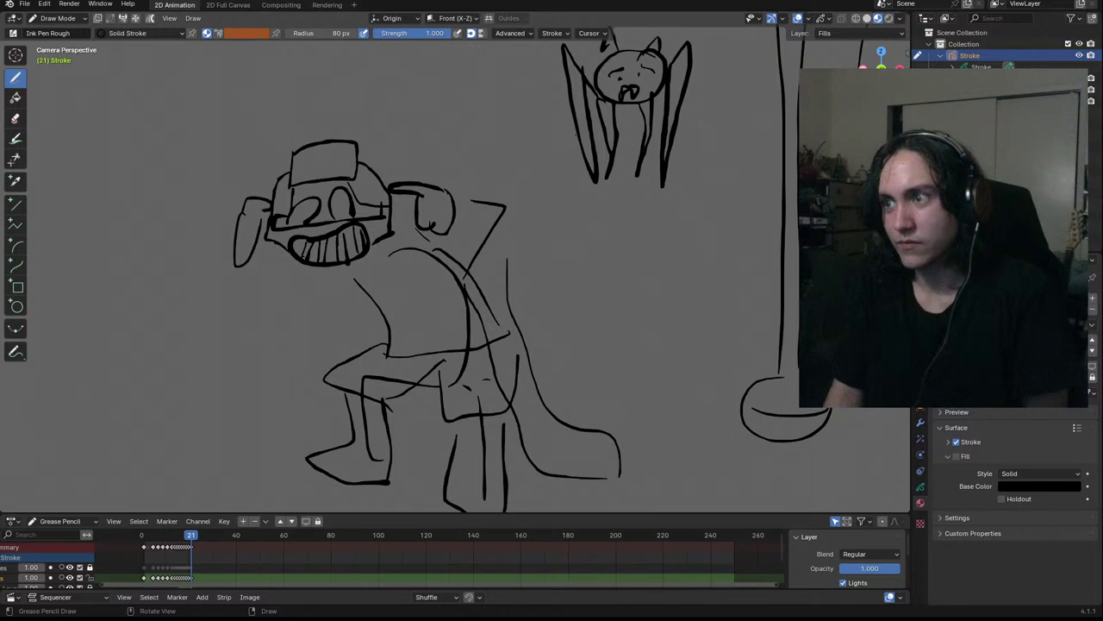
mouse_move(256, 237)
mouse_down()
mouse_move(241, 212)
mouse_move(241, 245)
mouse_up()
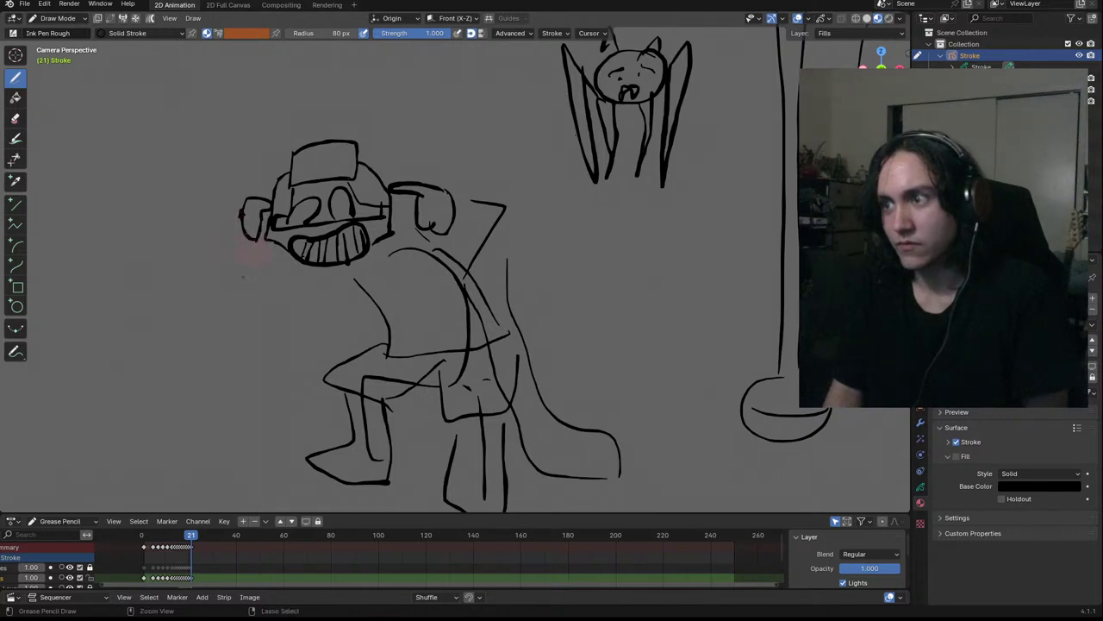
Draw a bent arm from the character's left-side fist down to below the mouth, with a curved line continuing into the torso
drag(308, 279, 368, 323)
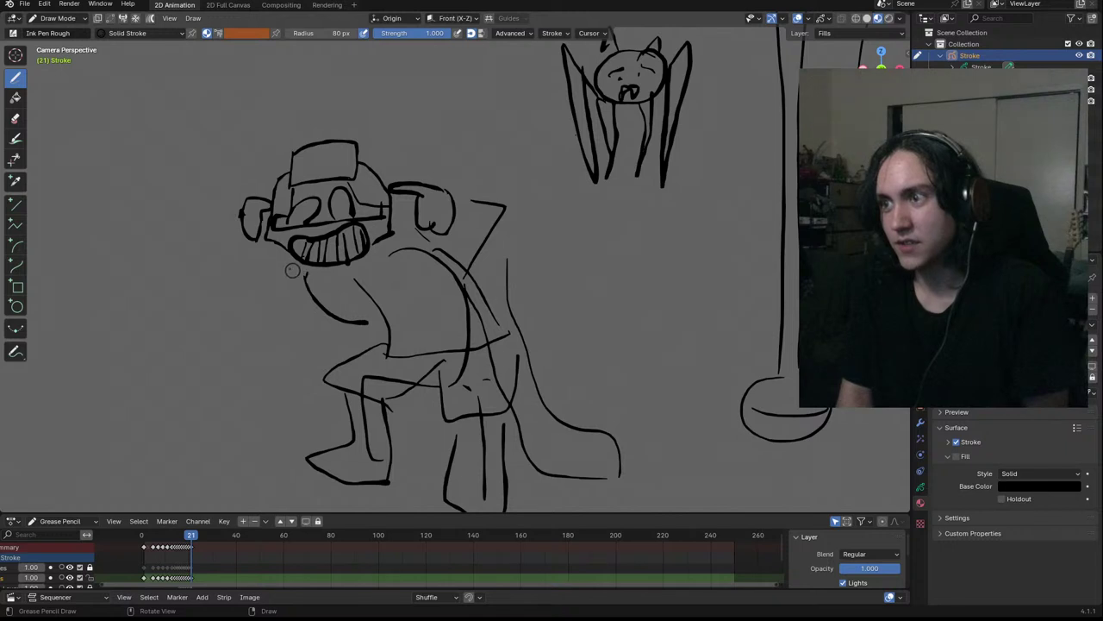
mouse_move(304, 276)
mouse_down()
mouse_move(223, 253)
mouse_move(304, 287)
mouse_up()
key(ctrl+z)
key(ctrl+z)
mouse_move(243, 267)
mouse_down()
mouse_move(300, 278)
mouse_move(248, 266)
mouse_move(240, 238)
mouse_up()
key(ctrl+z)
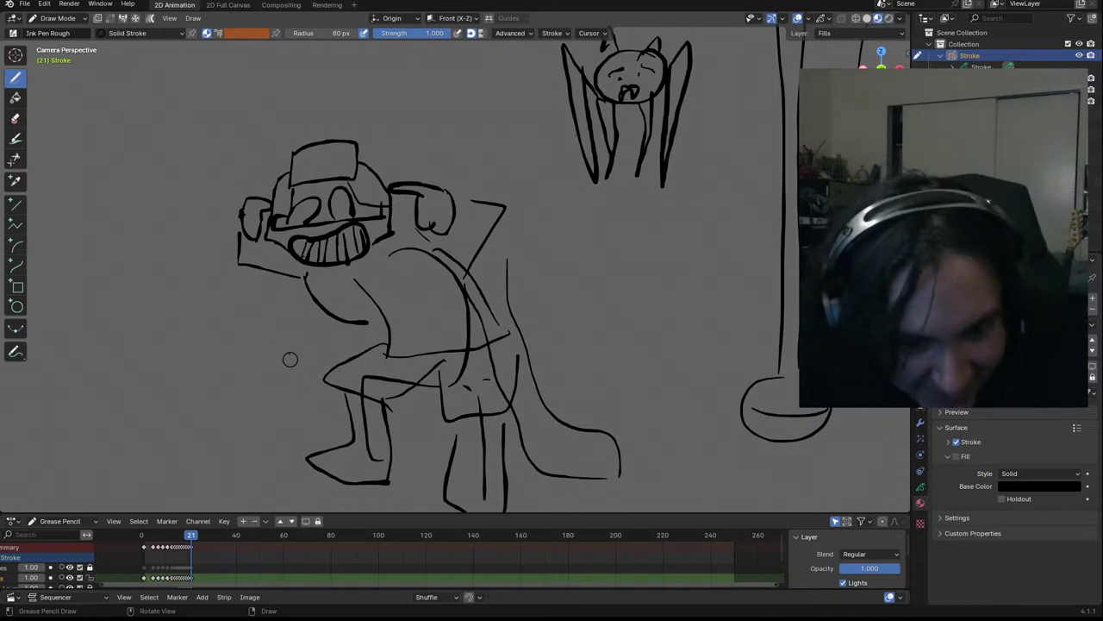
Unlock all the grease pencil layer channels and insert keyframes on all channels at frame 21
scroll(290, 359, down, 5)
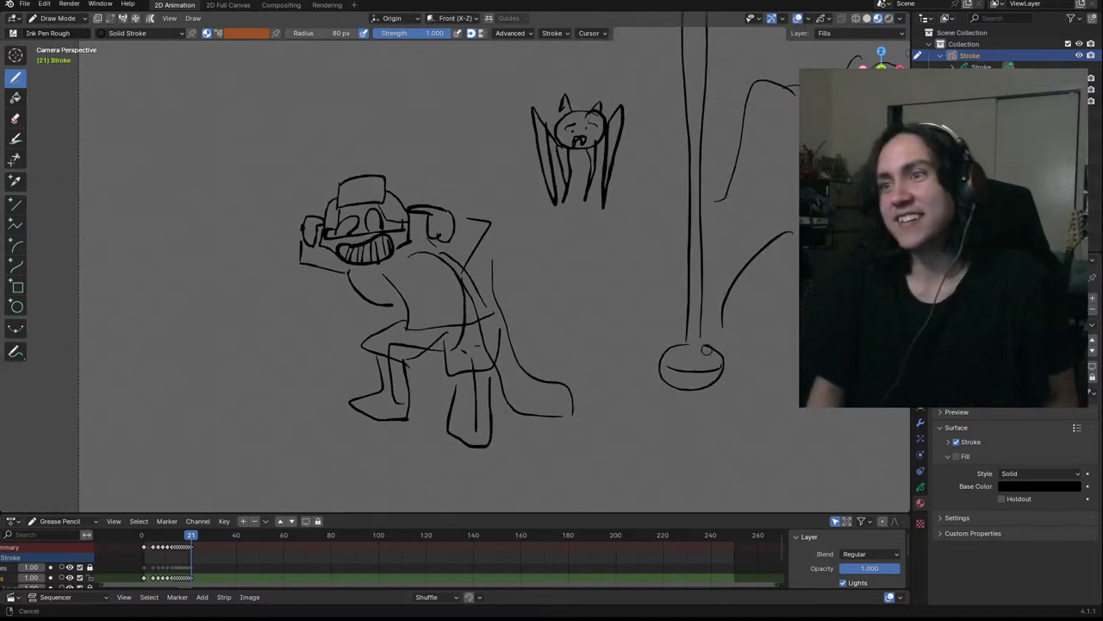
shift+middle_drag(604, 252, 653, 251)
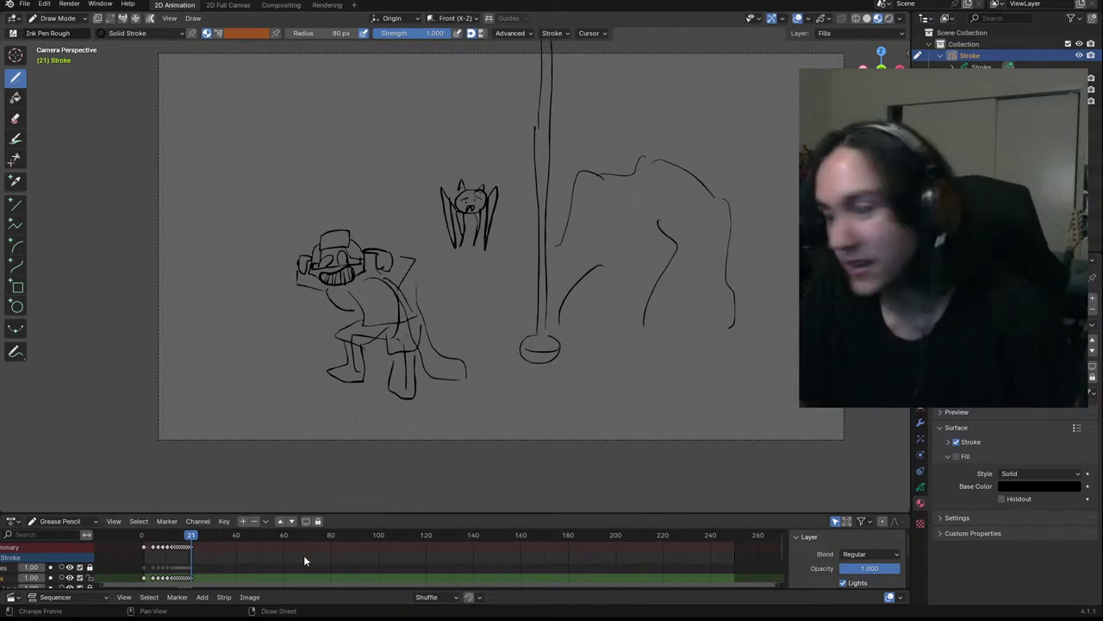
scroll(303, 555, up, 3)
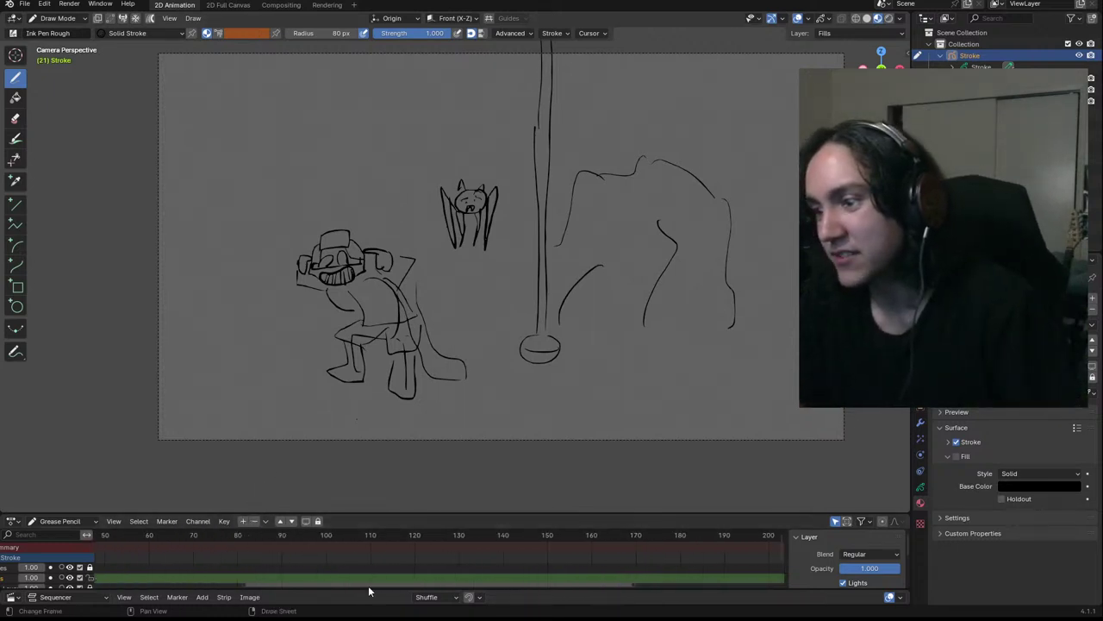
drag(375, 582, 248, 576)
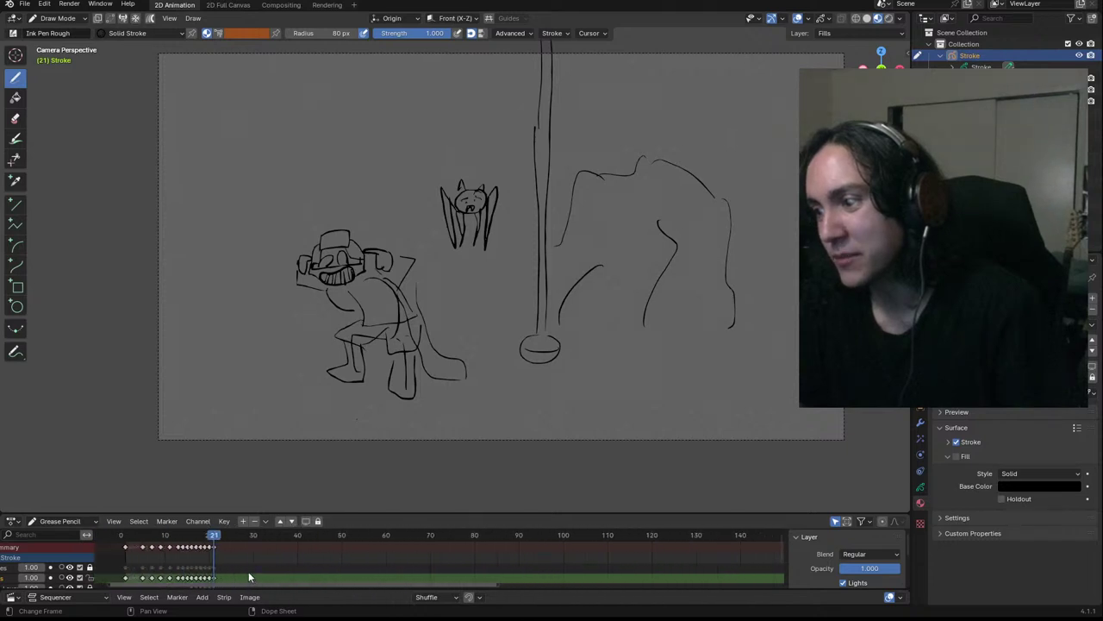
scroll(249, 572, up, 1)
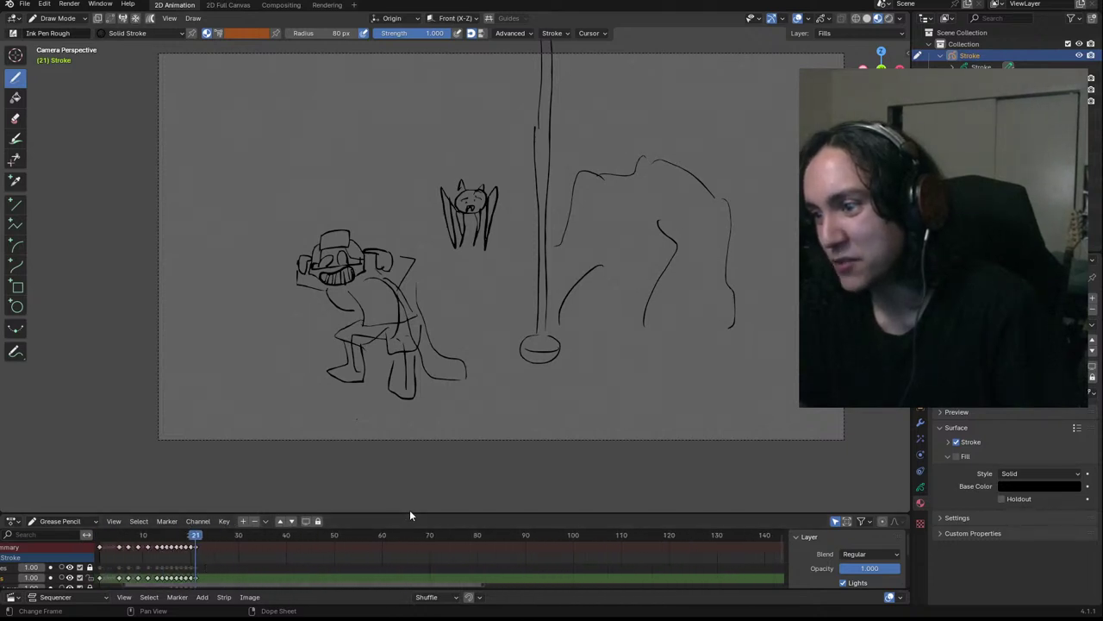
drag(417, 516, 416, 458)
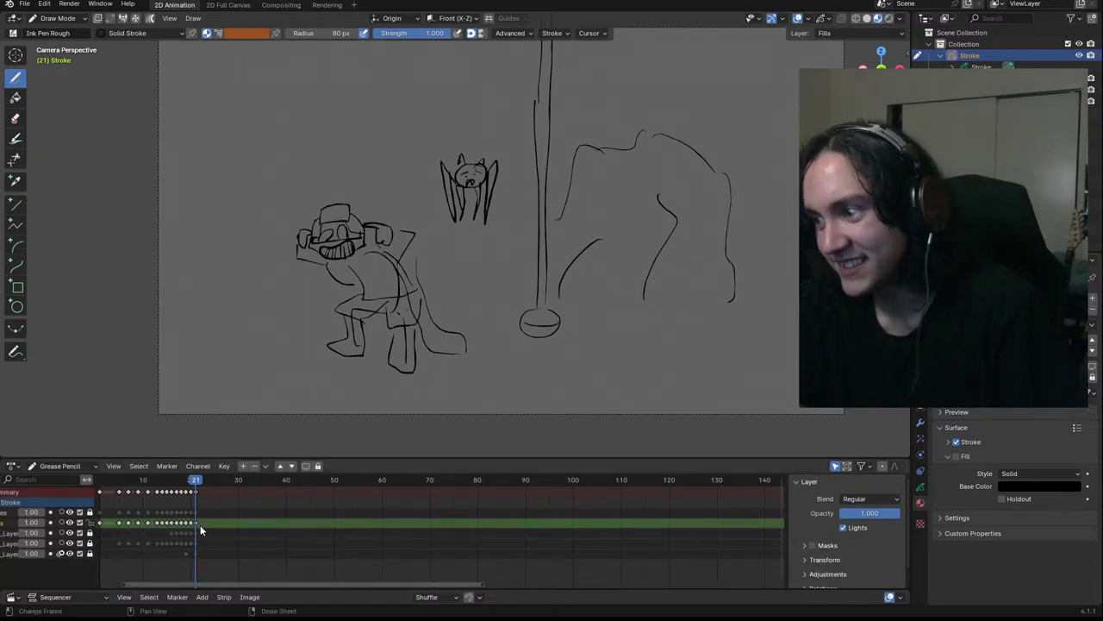
click(90, 512)
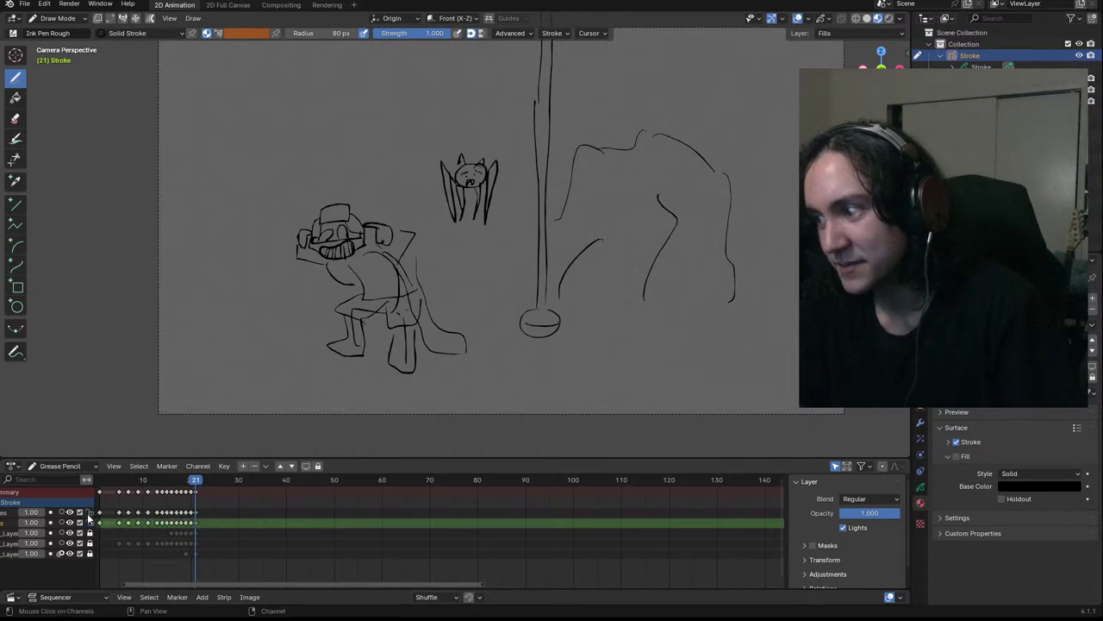
key(i)
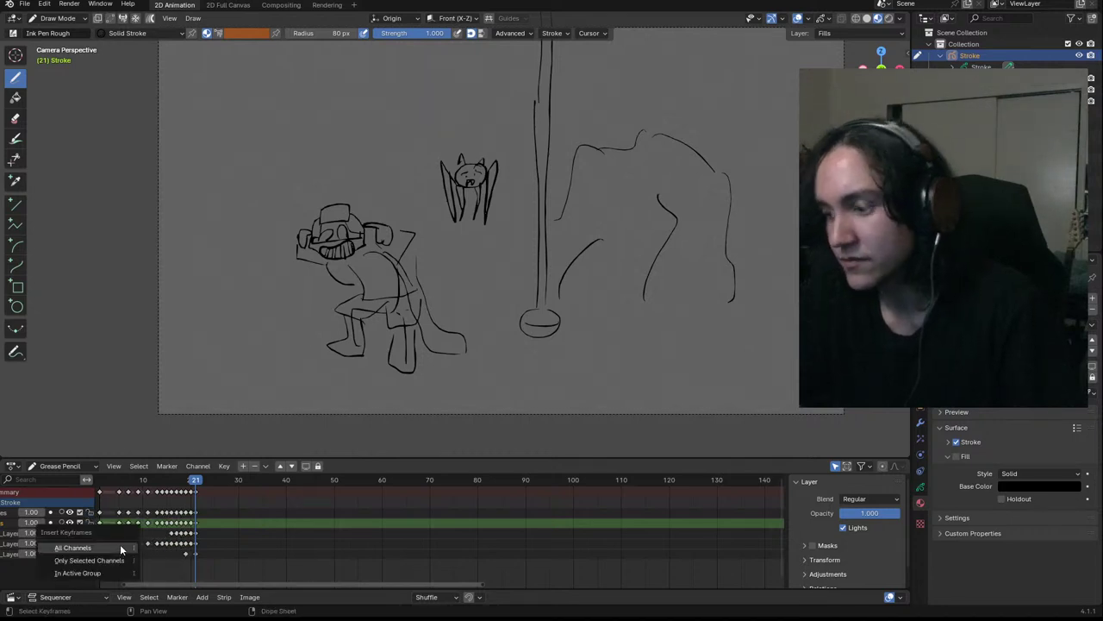
click(119, 546)
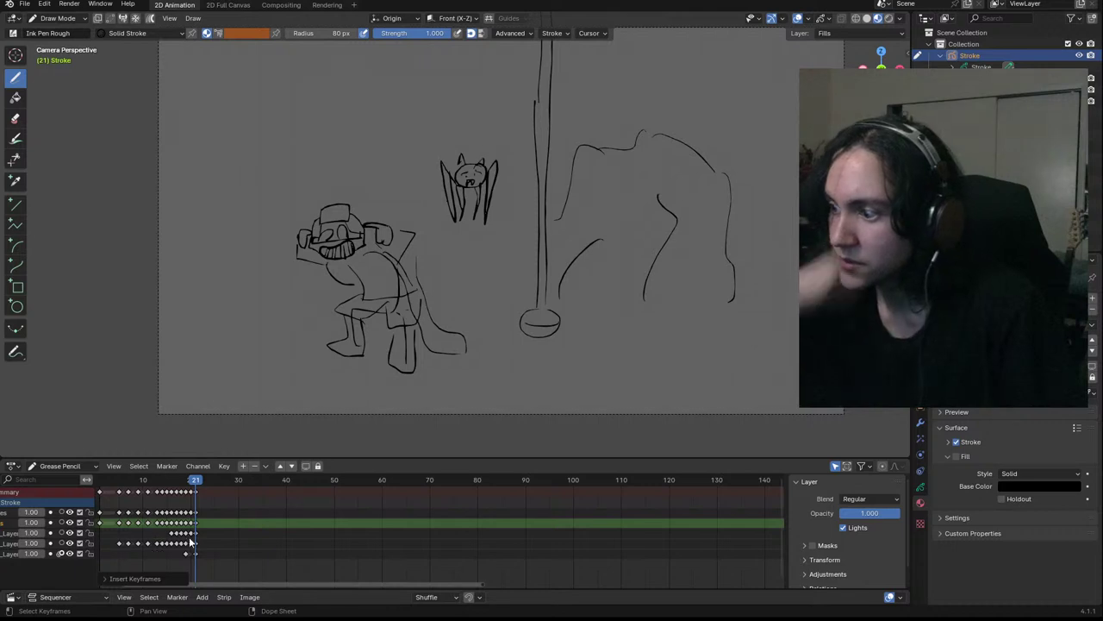
Delete the frame 21 keyframes from every layer and insert new keyframes on all channels at that frame
key(g)
click(195, 558)
key(x)
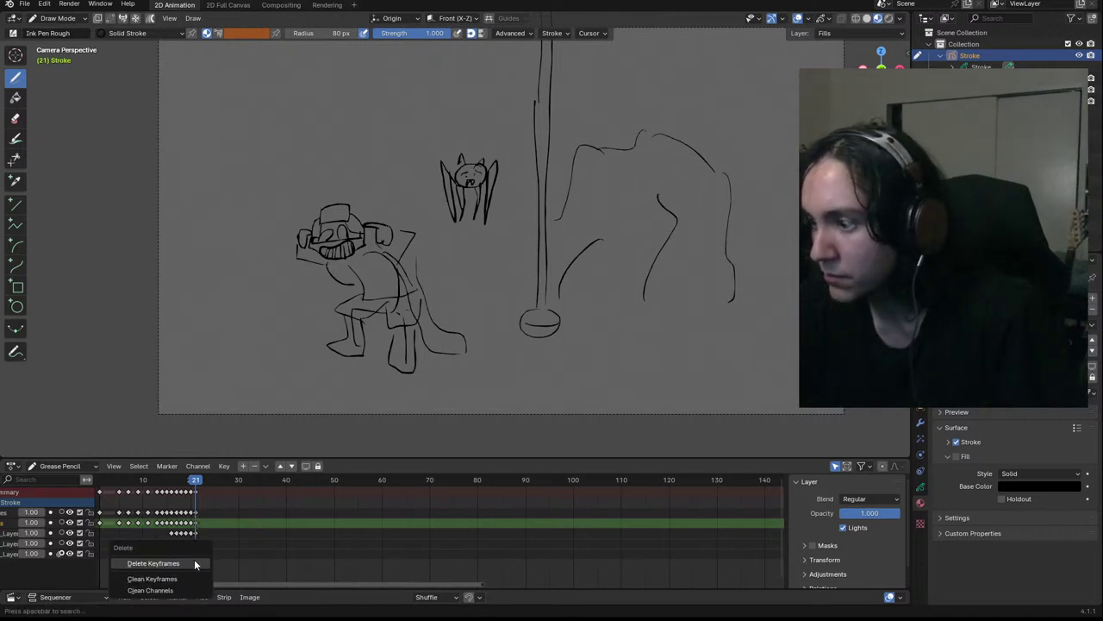
click(194, 562)
right_click(196, 538)
click(196, 538)
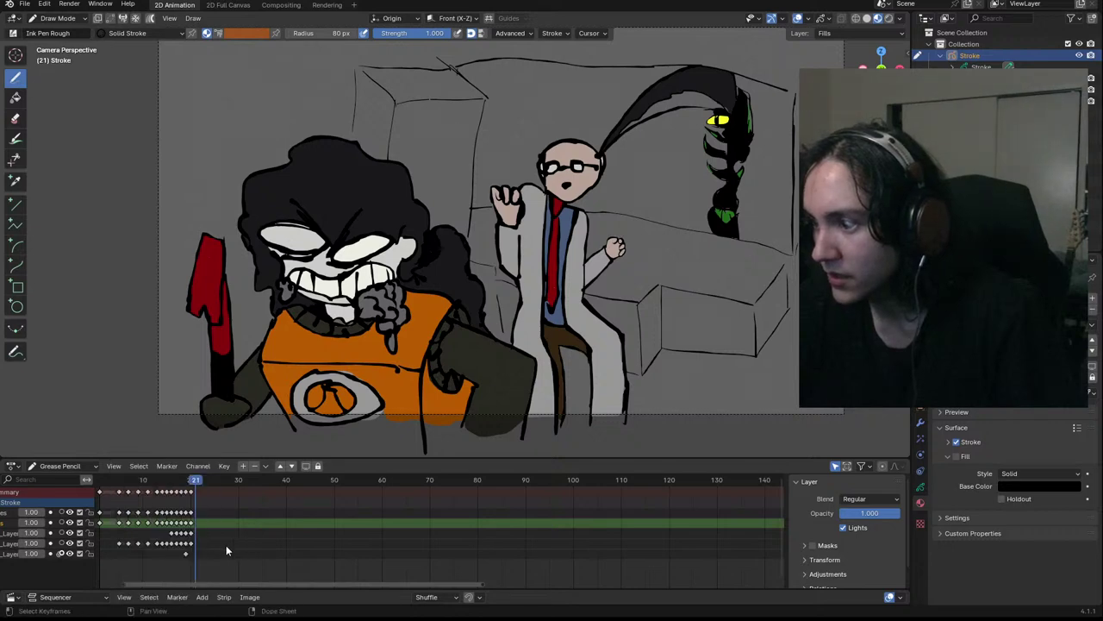
key(i)
click(172, 544)
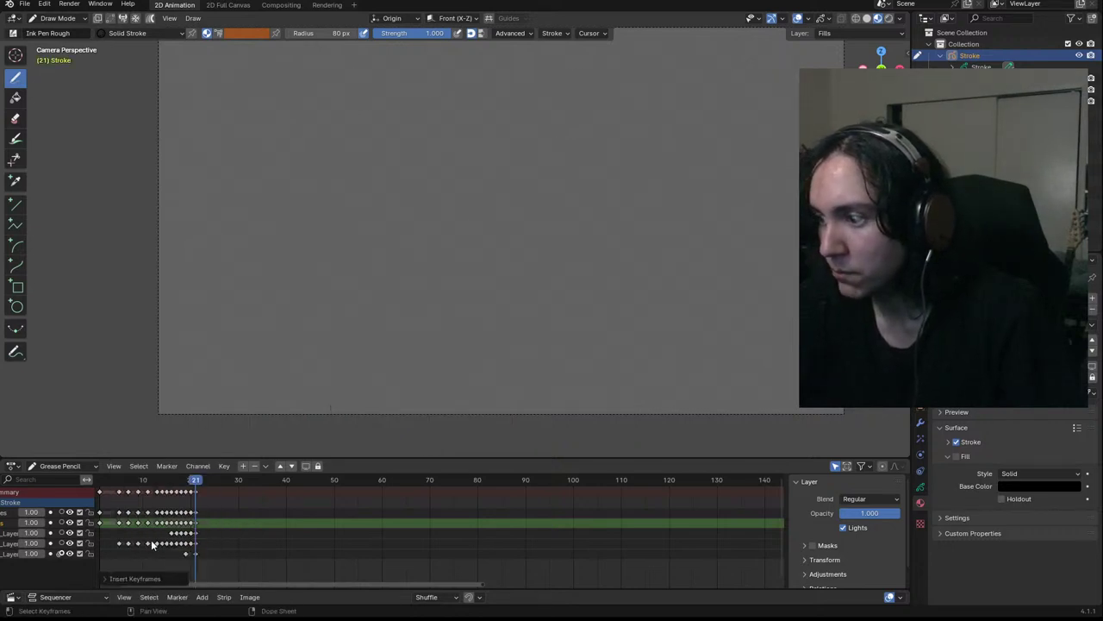
Lock every grease pencil layer channel except Fills and make Fills the active layer
drag(90, 512, 89, 544)
click(91, 556)
click(90, 552)
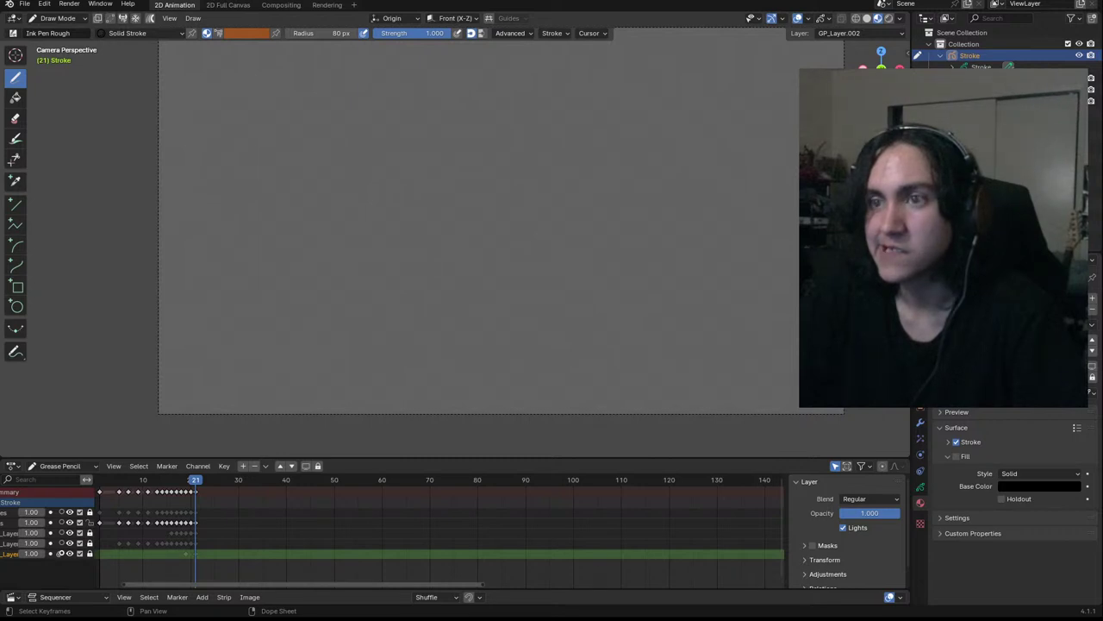
click(886, 308)
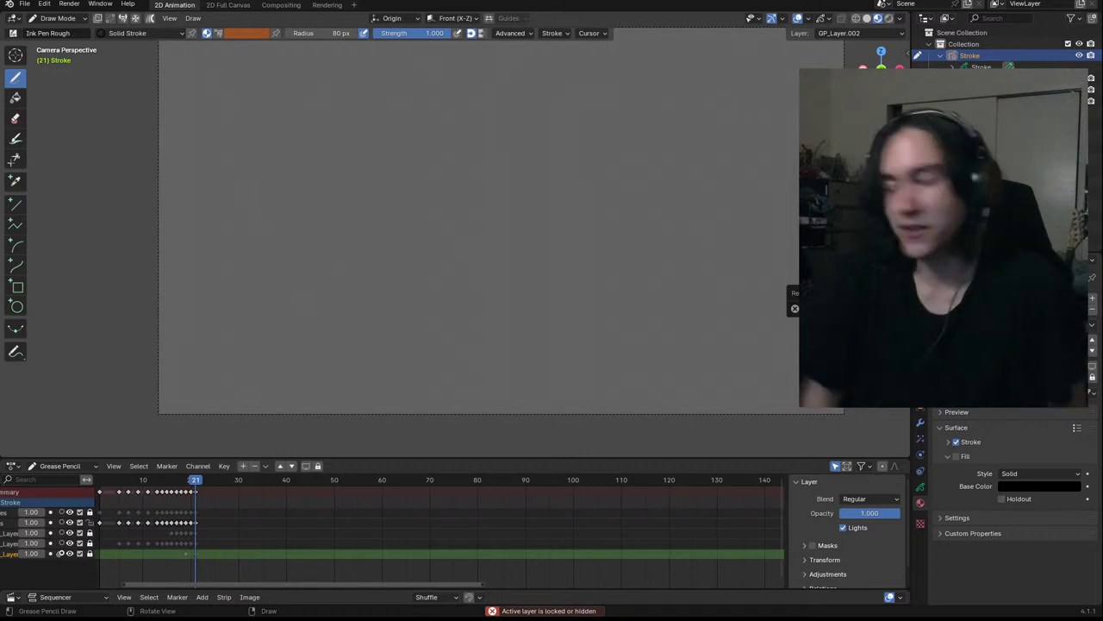
click(195, 522)
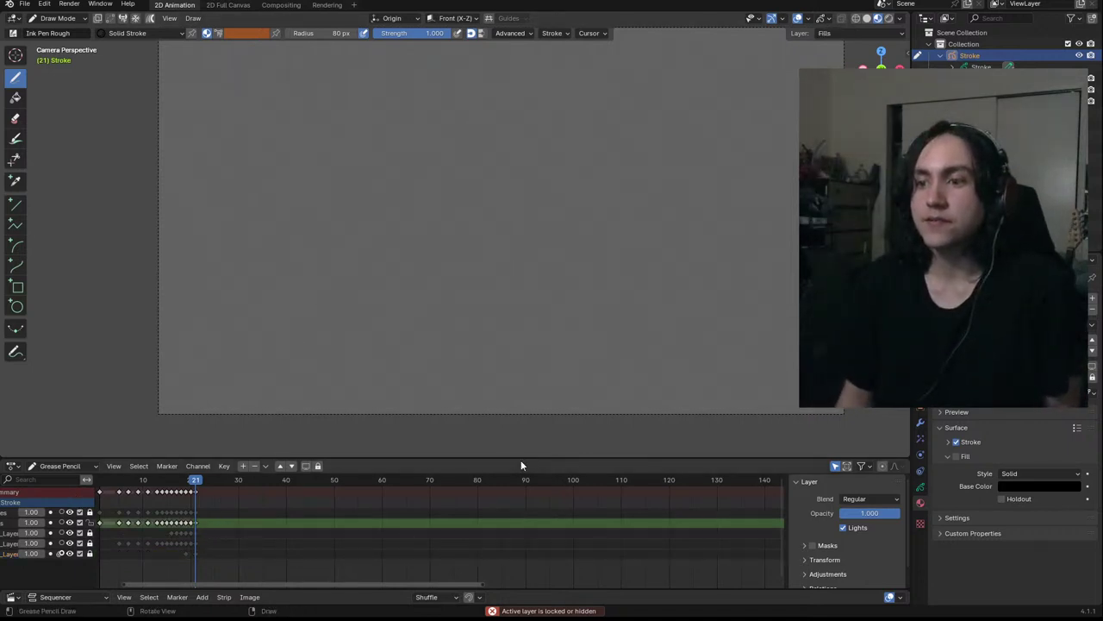
Enlarge the viewport and draw a creature's peaked, pointed upper outline with a deep C-shaped curve running back beneath its tip
drag(520, 459, 517, 517)
scroll(535, 300, down, 2)
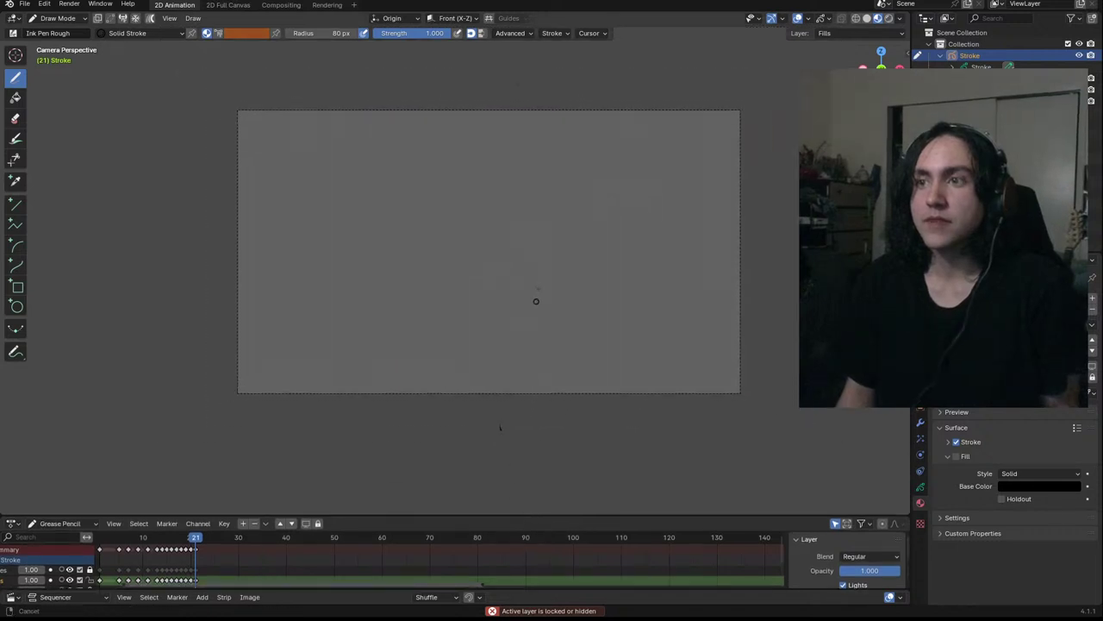
scroll(535, 300, up, 3)
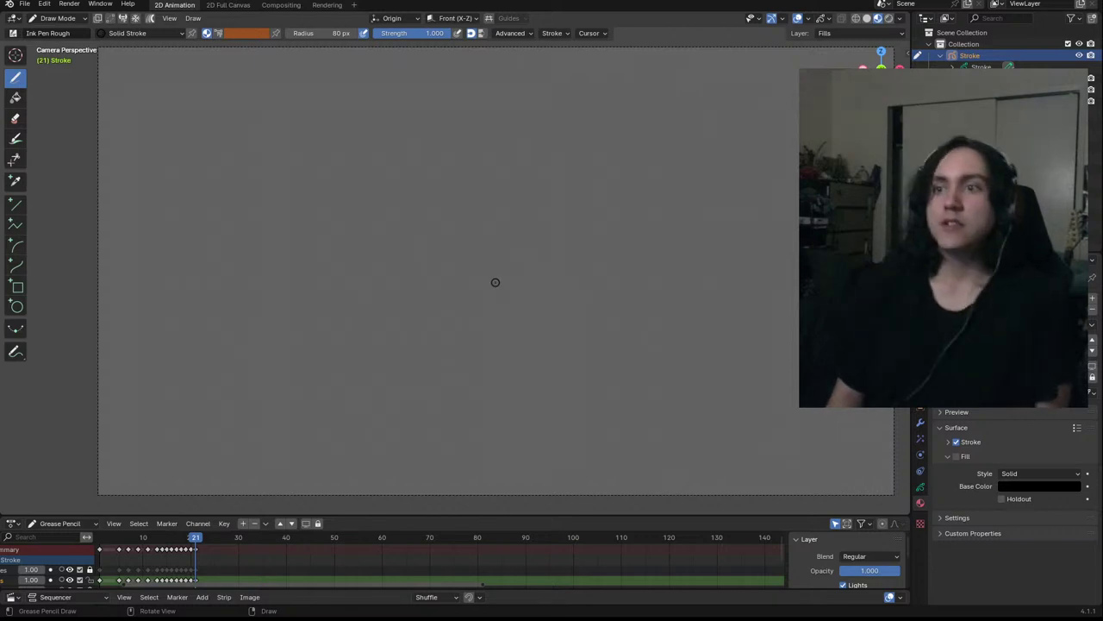
shift+middle_drag(505, 281, 474, 266)
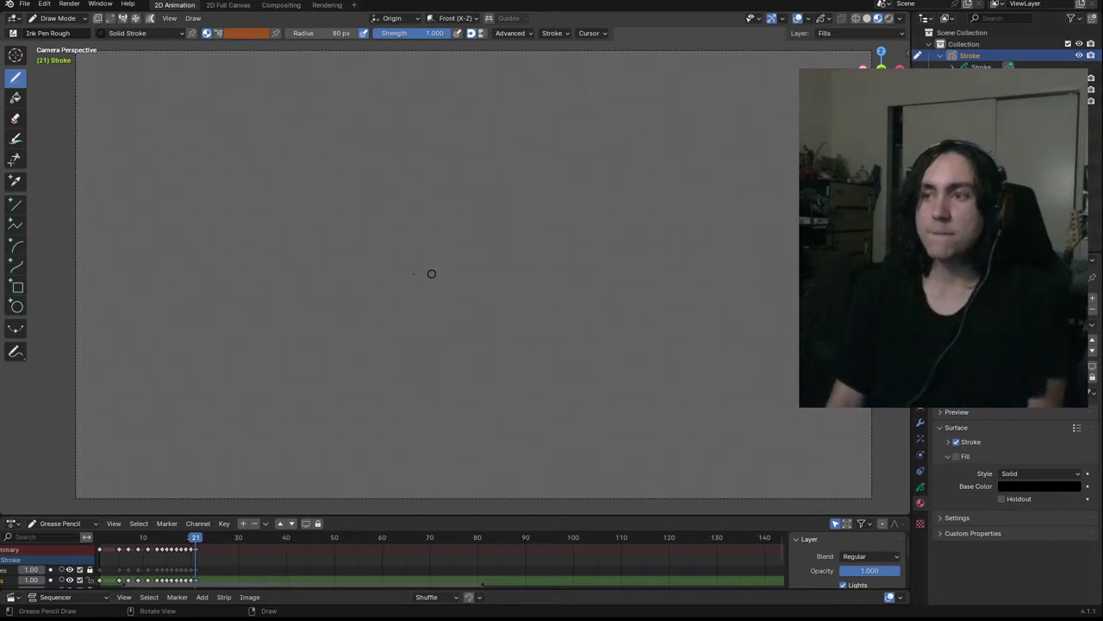
mouse_move(501, 226)
mouse_down()
mouse_move(510, 200)
mouse_move(622, 269)
mouse_move(562, 302)
mouse_move(598, 375)
mouse_up()
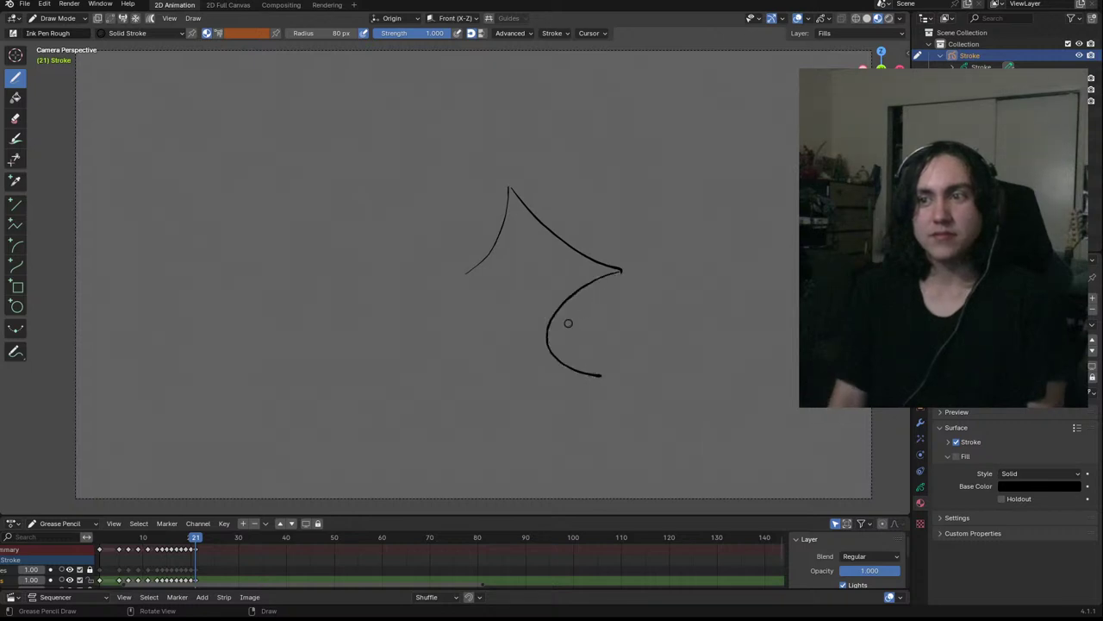
key(ctrl+z)
mouse_move(621, 270)
mouse_down()
mouse_move(529, 328)
mouse_move(571, 404)
mouse_up()
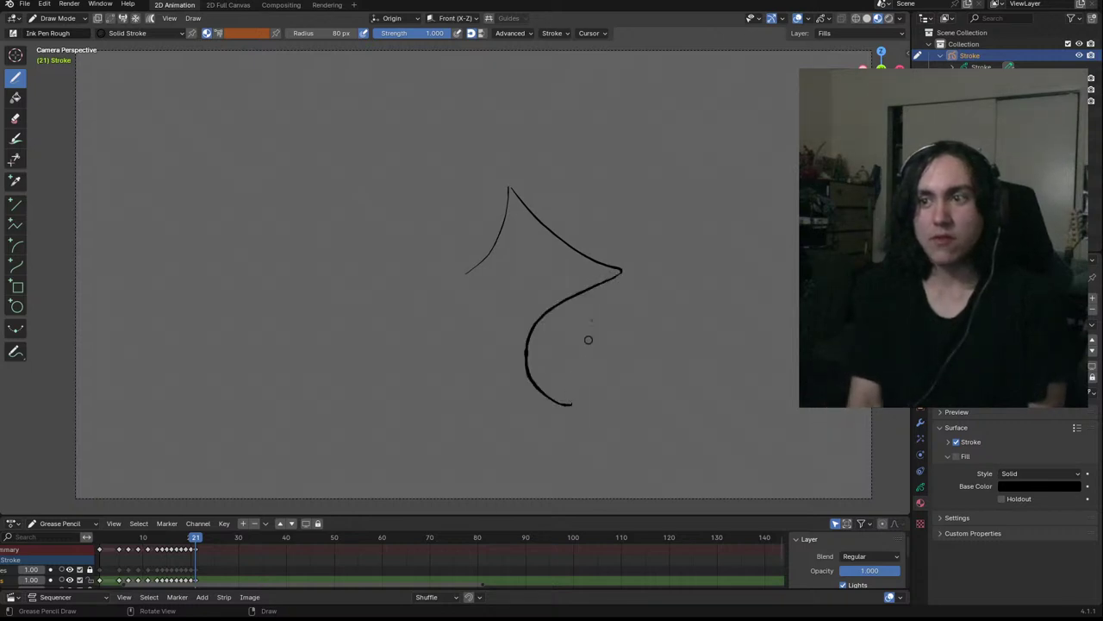
Draw a crescent beneath the outline's pointed tip from two nested curves that meet in an upturned end
mouse_move(590, 356)
mouse_down()
mouse_move(651, 366)
mouse_move(642, 362)
mouse_up()
key(ctrl+z)
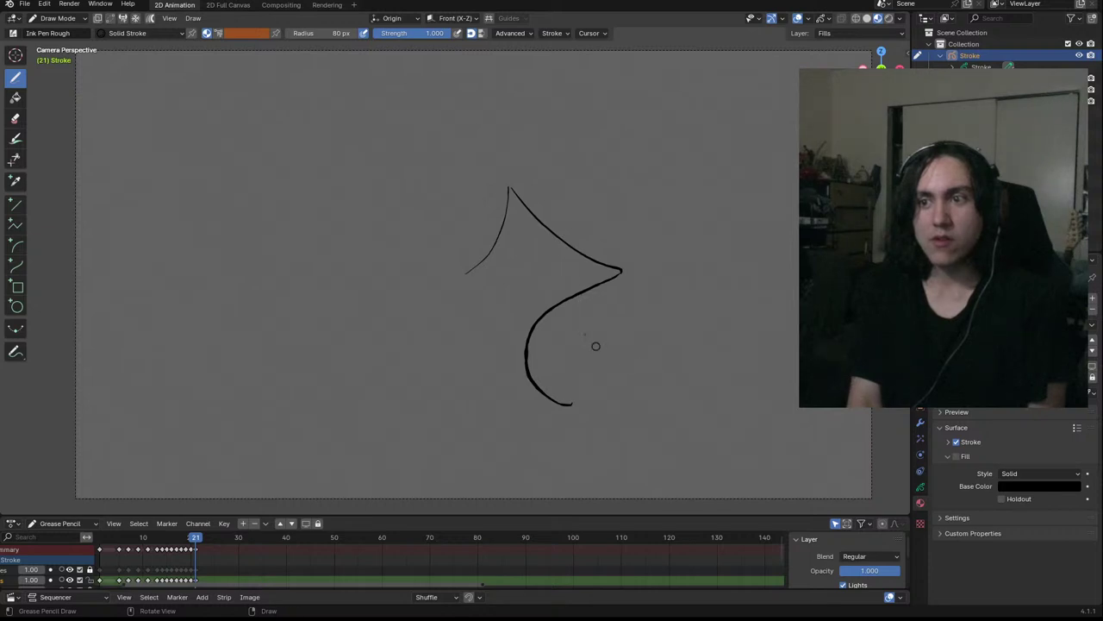
mouse_move(574, 298)
mouse_down()
mouse_move(598, 354)
mouse_move(633, 347)
mouse_move(593, 372)
mouse_up()
key(ctrl+z)
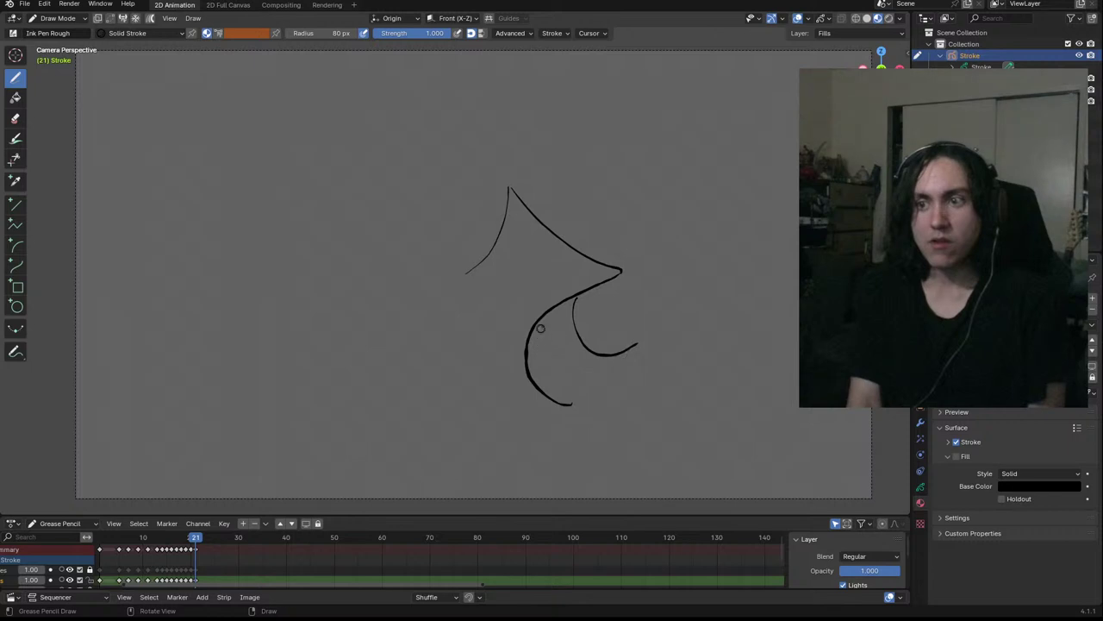
drag(560, 349, 635, 345)
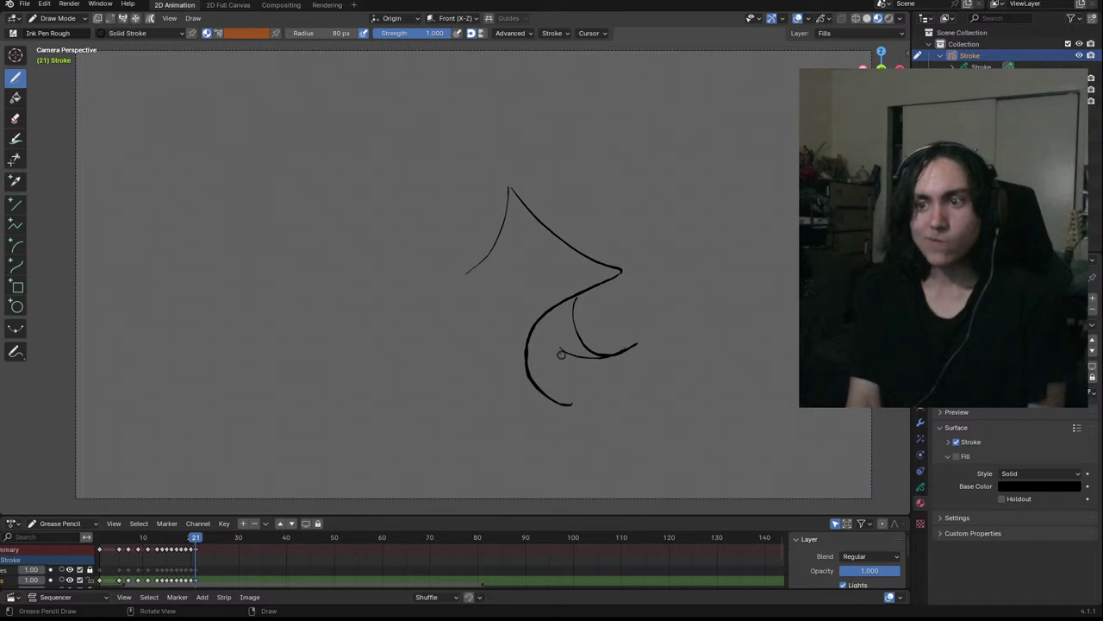
drag(546, 354, 567, 392)
key(ctrl+z)
mouse_move(549, 335)
mouse_down()
mouse_move(552, 370)
mouse_move(578, 397)
mouse_up()
key(ctrl+z)
drag(564, 351, 557, 346)
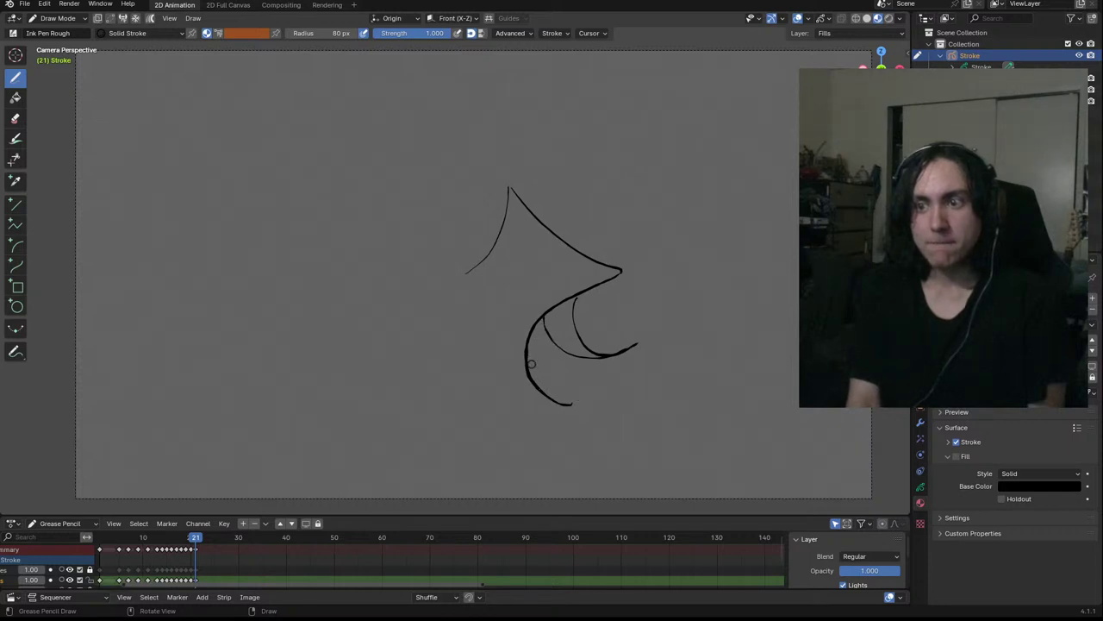
Close the creature's rounded back with a curve from its lower tip, and draw a long three-pointed wing overlapping that side
drag(567, 401, 521, 395)
drag(481, 347, 468, 273)
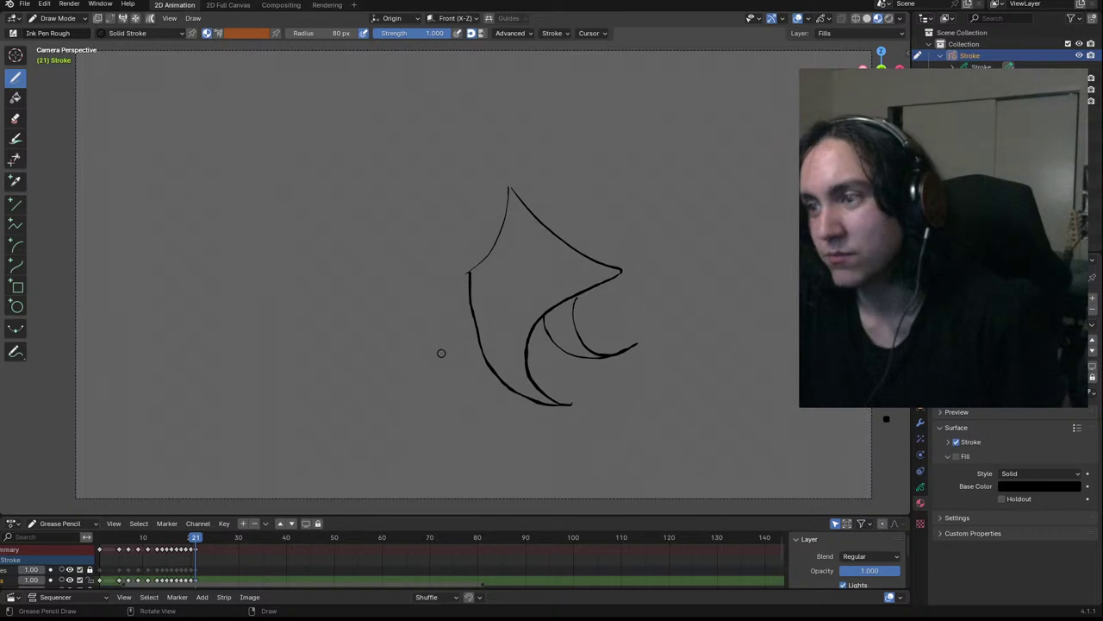
mouse_move(452, 366)
mouse_down()
mouse_move(419, 243)
mouse_move(449, 312)
mouse_move(496, 261)
mouse_move(500, 320)
mouse_move(546, 463)
mouse_up()
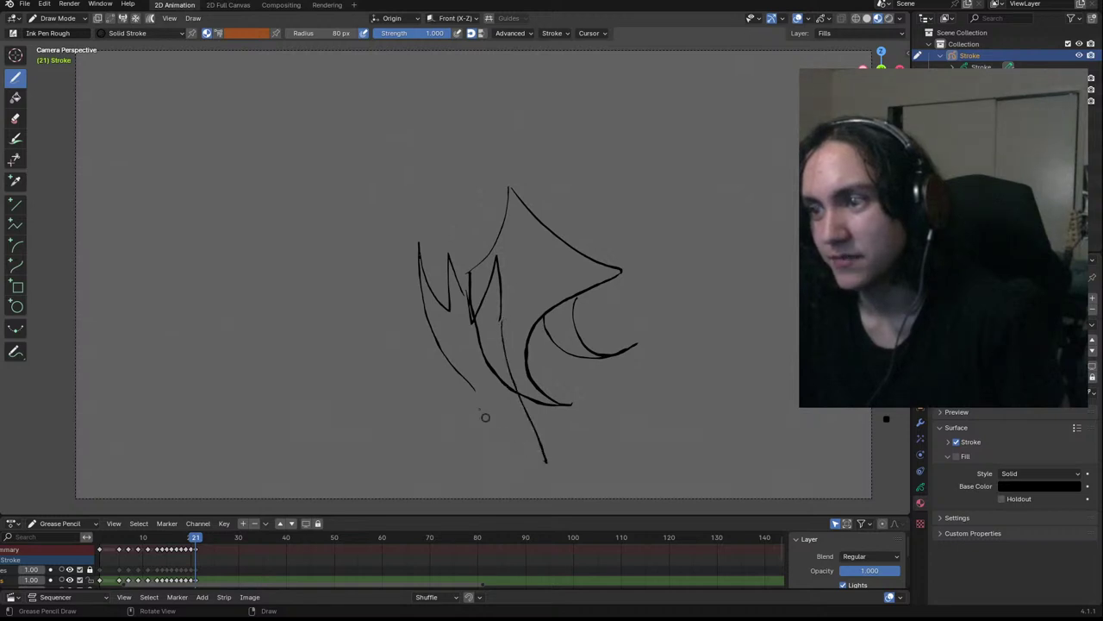
drag(474, 393, 542, 439)
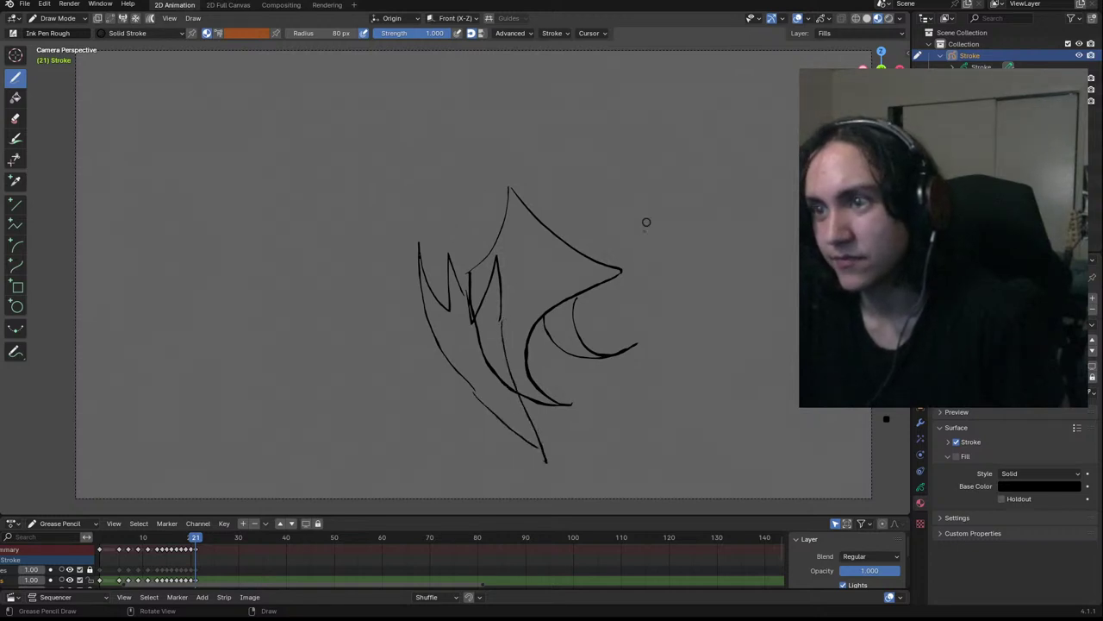
Draw the slanted outer edge and pointed lower corner of a second wing beside the creature, undoing the rejected curves
mouse_move(598, 213)
mouse_down()
mouse_move(691, 248)
mouse_move(734, 335)
mouse_up()
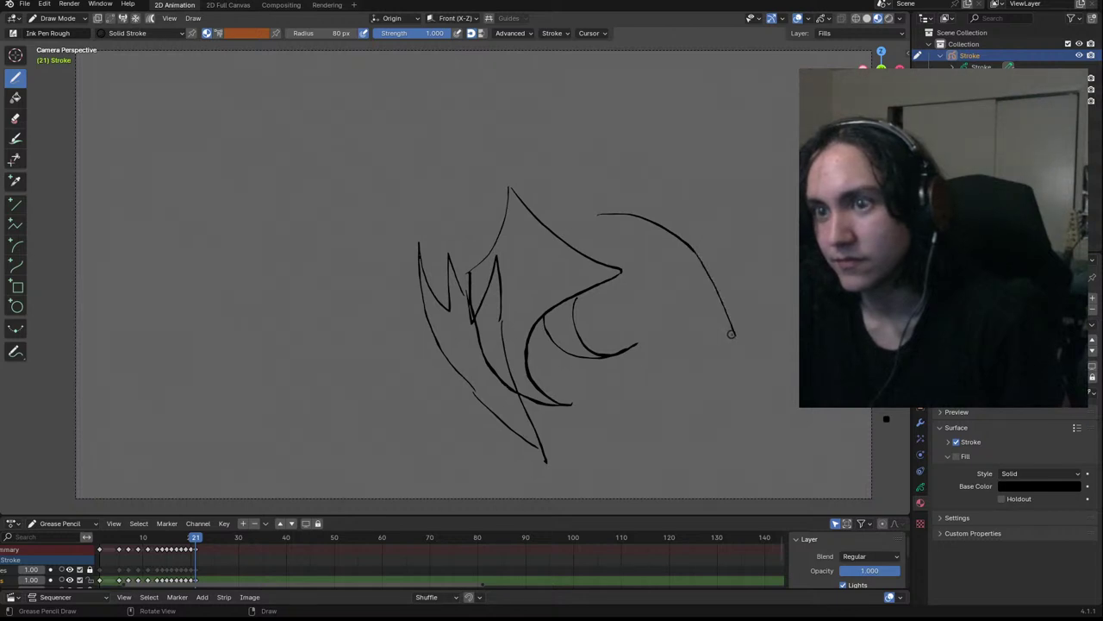
key(ctrl+z)
key(ctrl+z)
drag(612, 236, 779, 297)
key(ctrl+z)
drag(618, 223, 728, 366)
key(ctrl+z)
mouse_move(635, 223)
mouse_down()
mouse_move(714, 362)
mouse_move(653, 309)
mouse_up()
Draw small overlapping oval shapes inside the creature's inner curve, redoing the unwanted strokes
mouse_move(552, 338)
mouse_down()
mouse_move(552, 355)
mouse_move(531, 356)
mouse_move(550, 372)
mouse_up()
key(ctrl+z)
key(ctrl+z)
drag(538, 333, 532, 355)
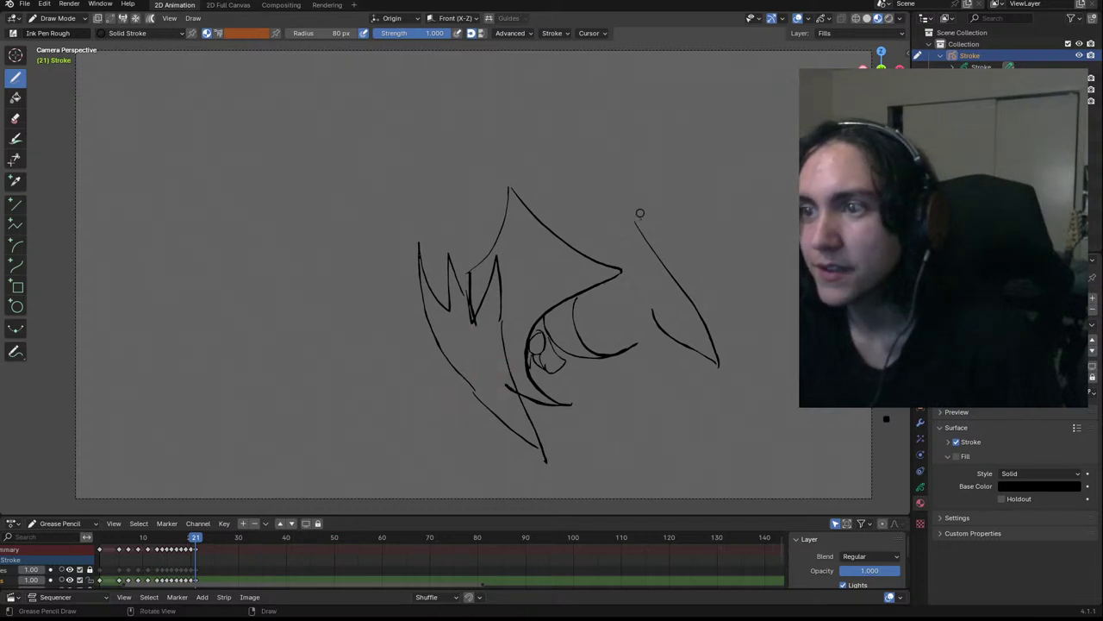
Add three narrow spikes to the top of the second wing and join its inner edge to the creature's pointed tip
mouse_move(637, 226)
mouse_down()
mouse_move(628, 194)
mouse_move(624, 231)
mouse_up()
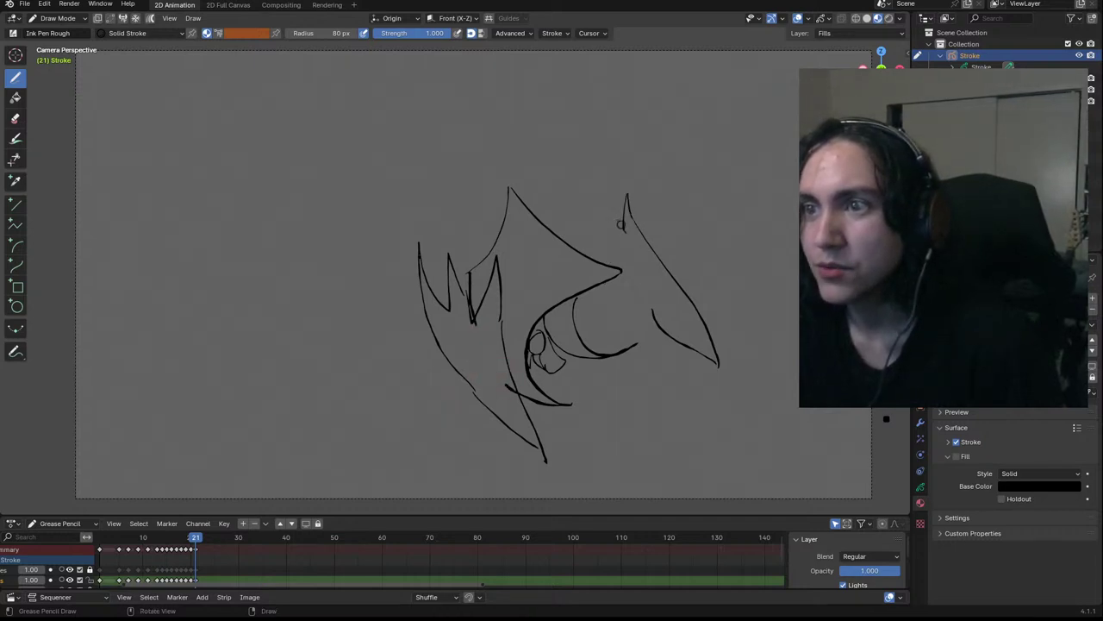
drag(599, 195, 611, 259)
drag(584, 210, 608, 257)
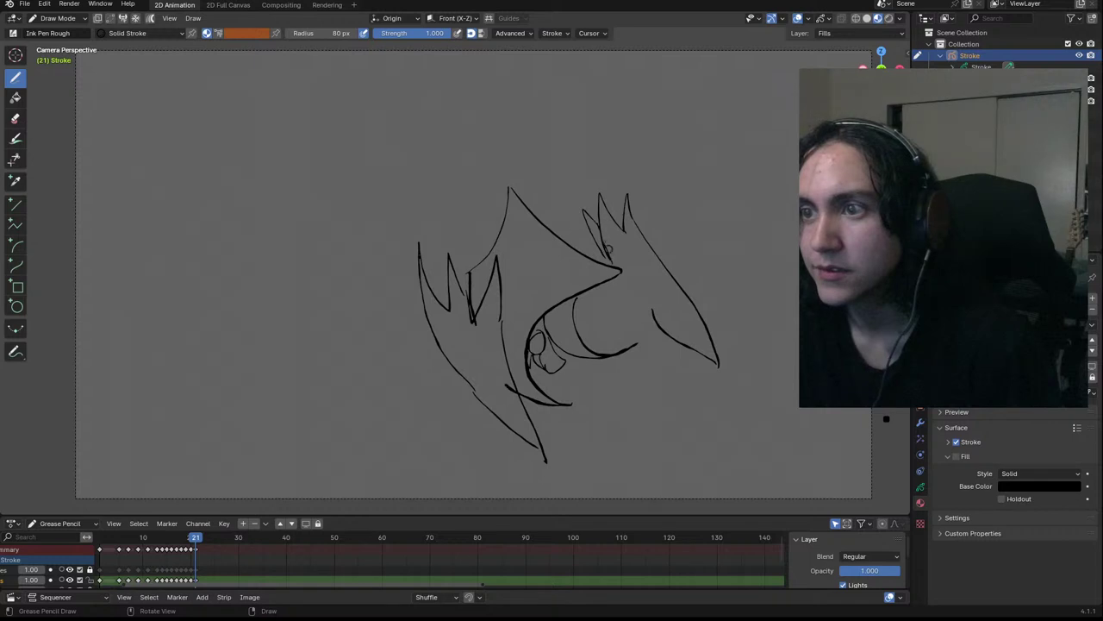
ctrl+drag(616, 254, 624, 260)
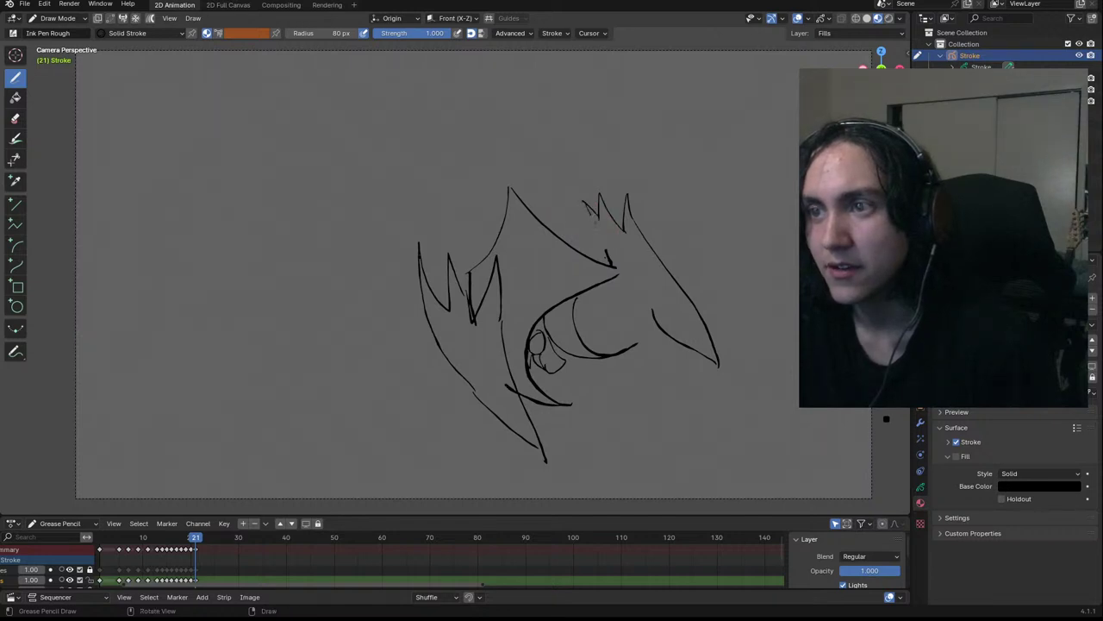
key(ctrl+z)
key(ctrl+z)
drag(600, 217, 610, 261)
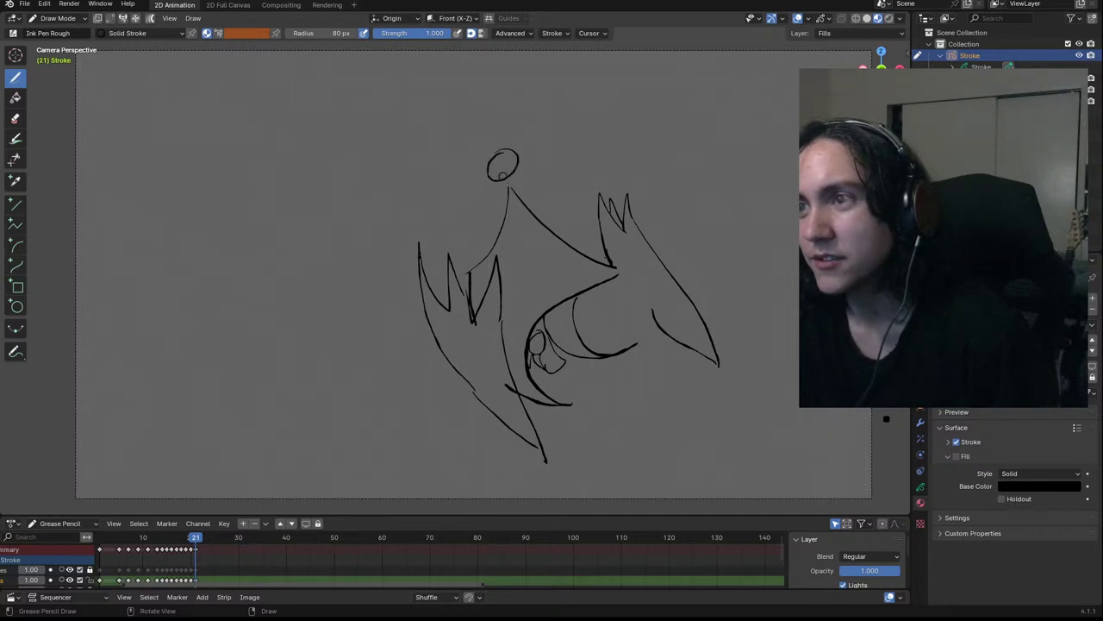
Draw a small character's face with two oval eyes and a little mouth above the creature's peak, topped with curly hair
mouse_move(515, 167)
mouse_down()
mouse_move(496, 177)
mouse_move(514, 166)
mouse_move(539, 183)
mouse_up()
key(ctrl+z)
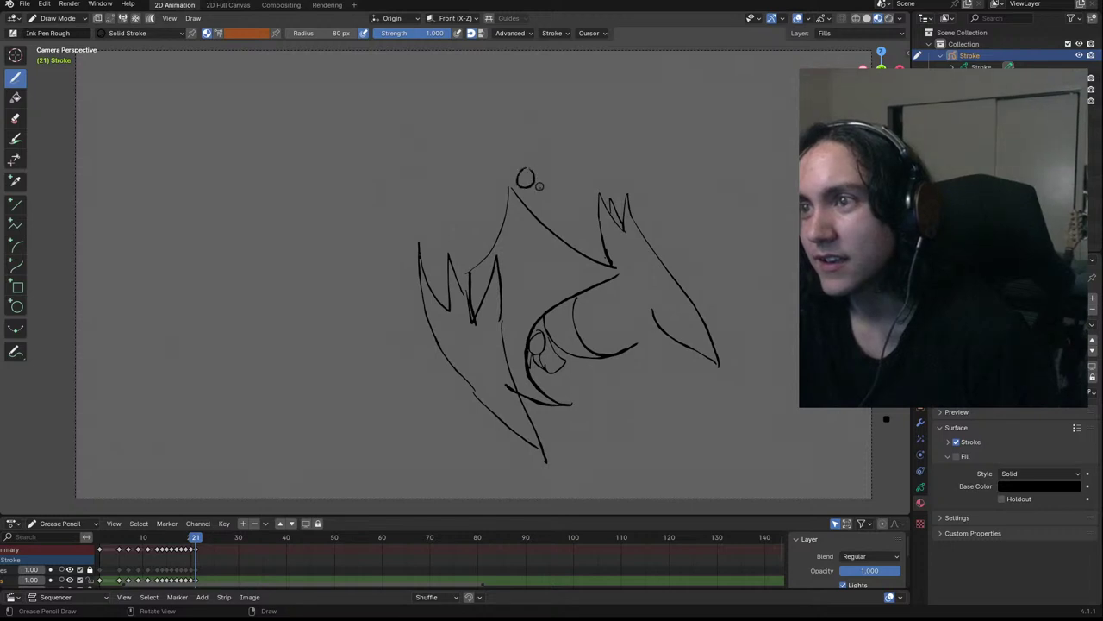
key(ctrl+z)
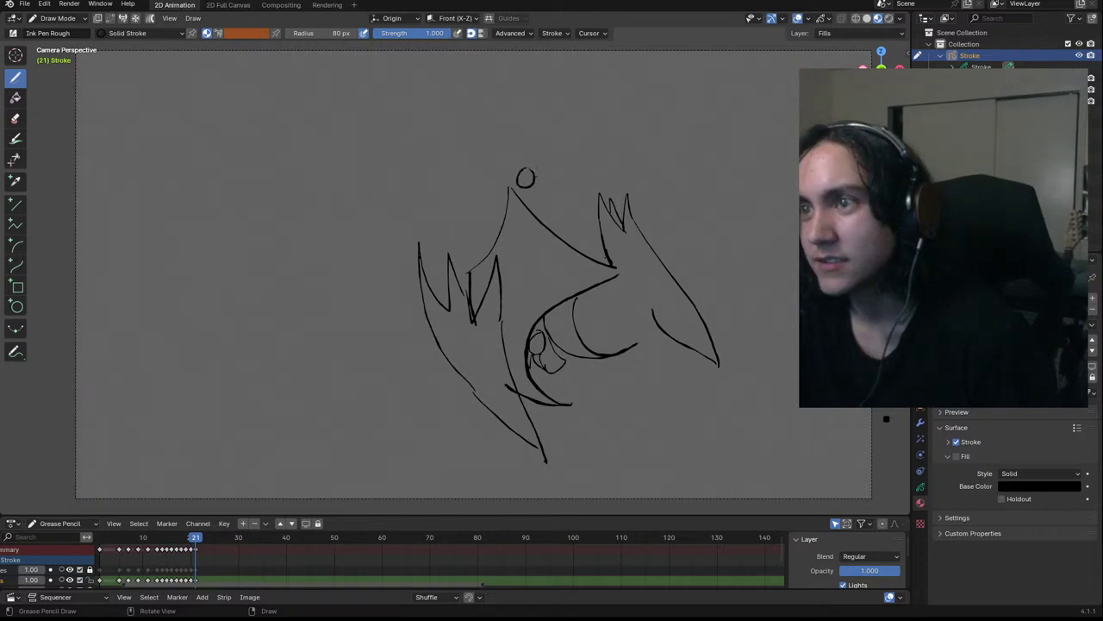
key(ctrl+z)
mouse_move(538, 165)
mouse_down()
mouse_move(538, 185)
mouse_move(538, 166)
mouse_up()
key(ctrl+z)
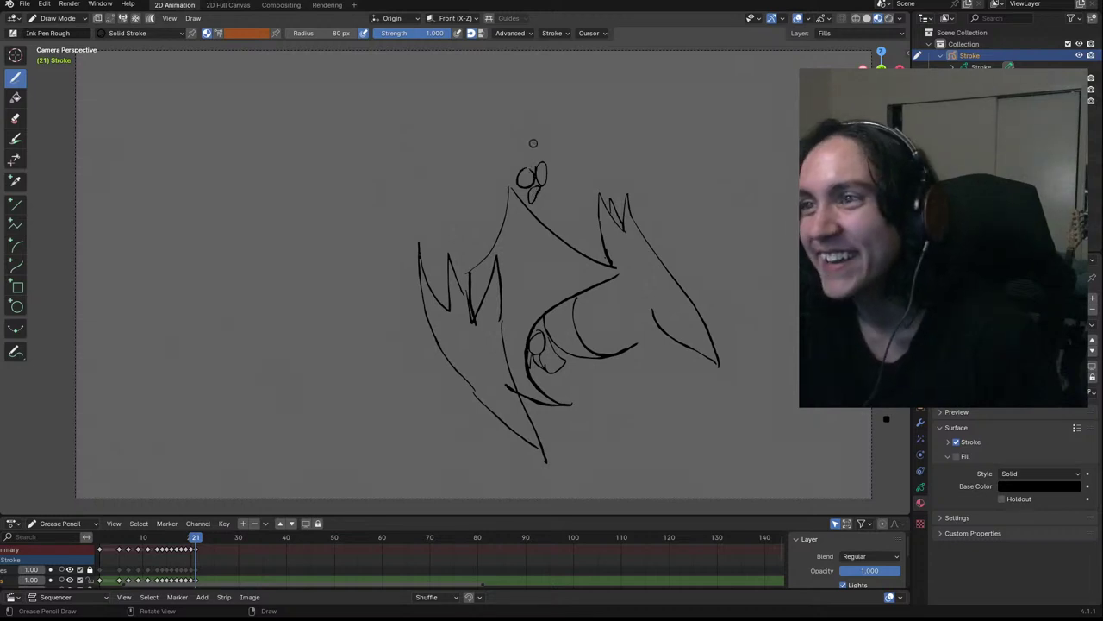
drag(548, 155, 517, 144)
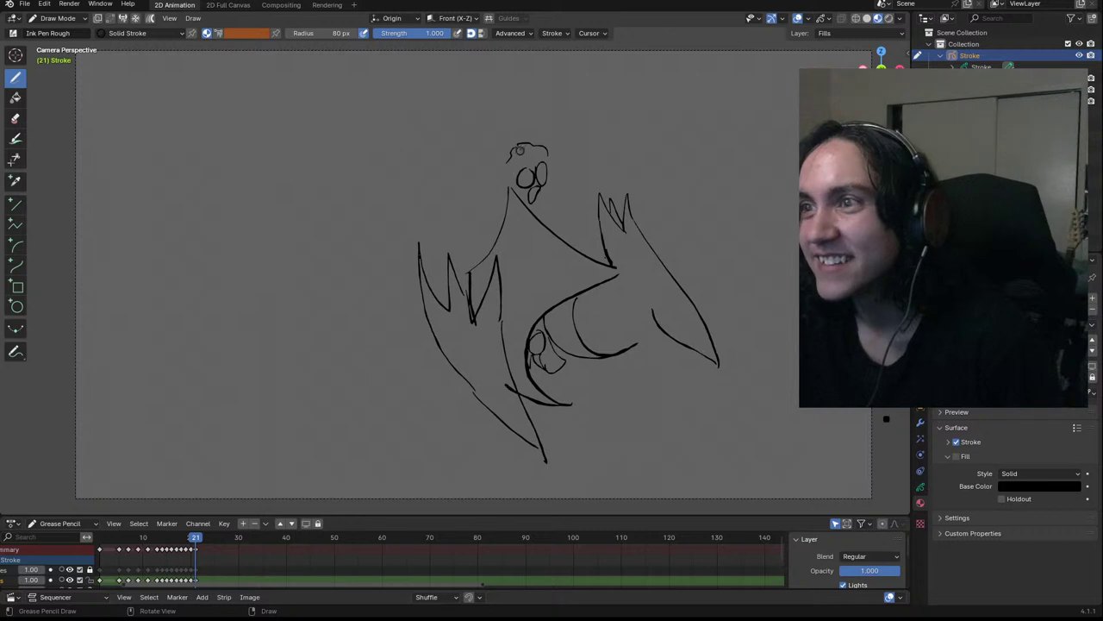
mouse_move(517, 146)
mouse_down()
mouse_move(496, 155)
mouse_move(493, 176)
mouse_move(520, 203)
mouse_up()
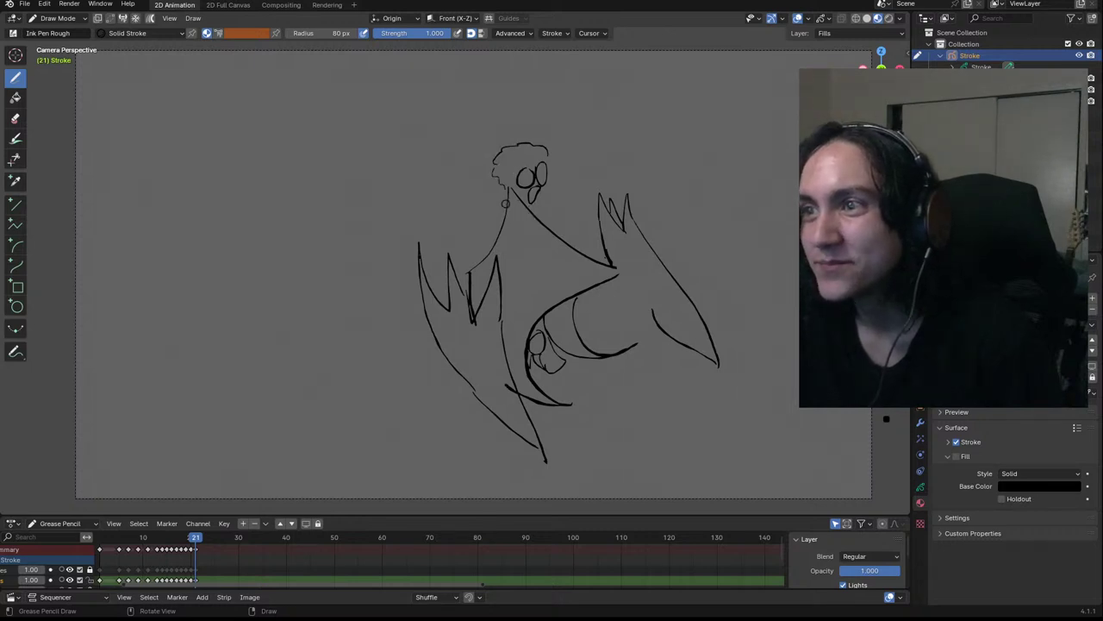
Draw the small character's bent arm with a rounded hand across the creature's neck, redoing the elbow
drag(509, 207, 516, 220)
key(ctrl+z)
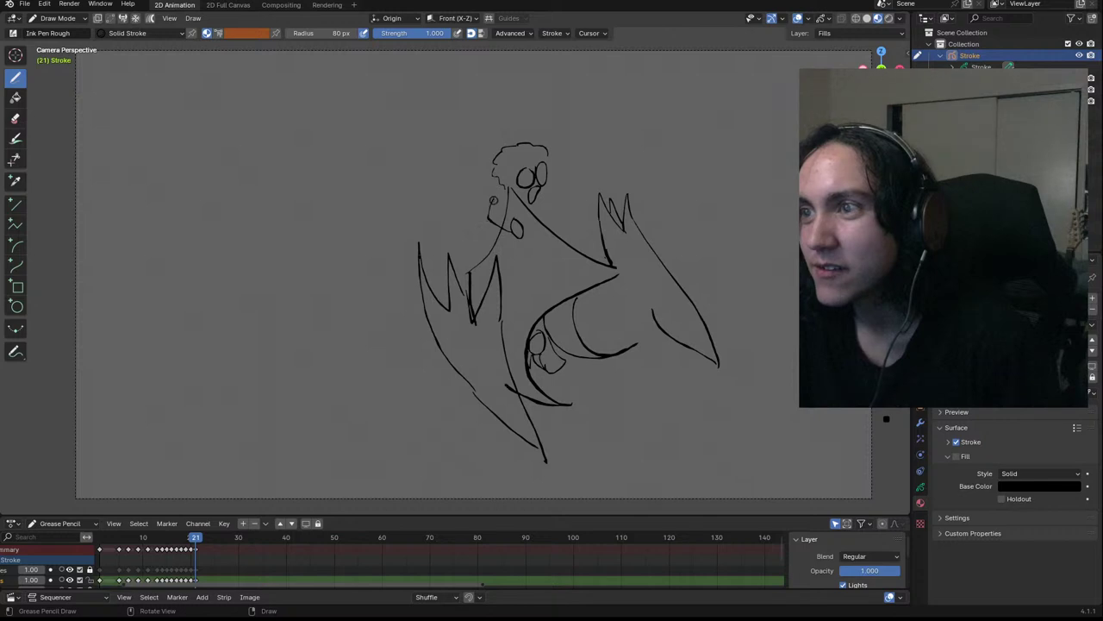
drag(502, 200, 489, 218)
key(ctrl+z)
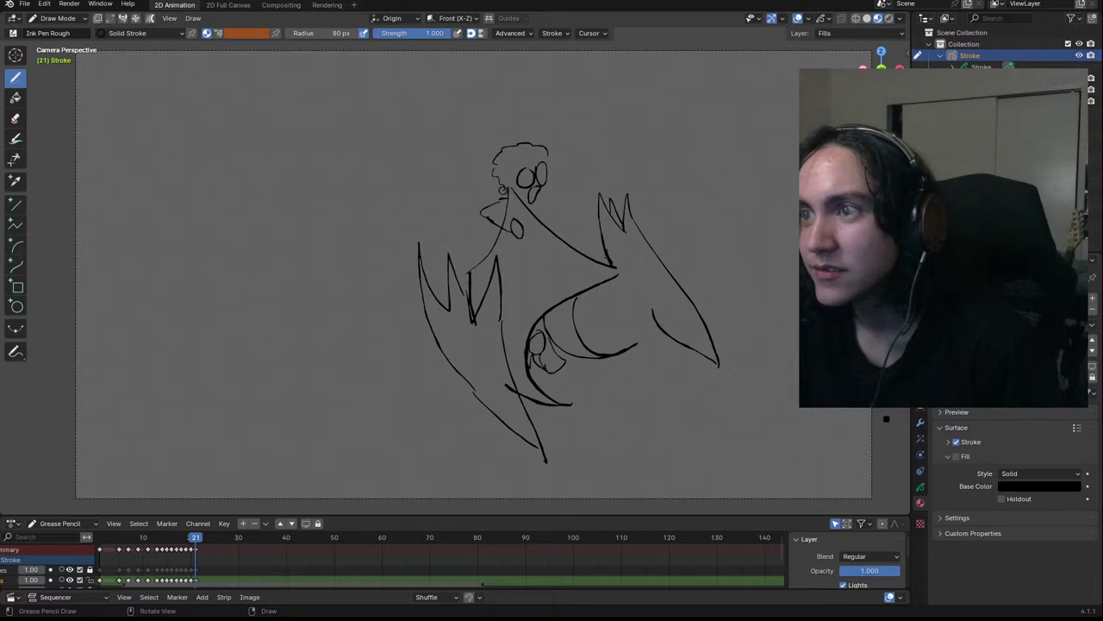
Draw a wavy cape streaming out behind the small character, with a folded far edge and a small skull emblem
mouse_move(494, 182)
mouse_down()
mouse_move(372, 118)
mouse_move(351, 177)
mouse_up()
drag(370, 214, 484, 231)
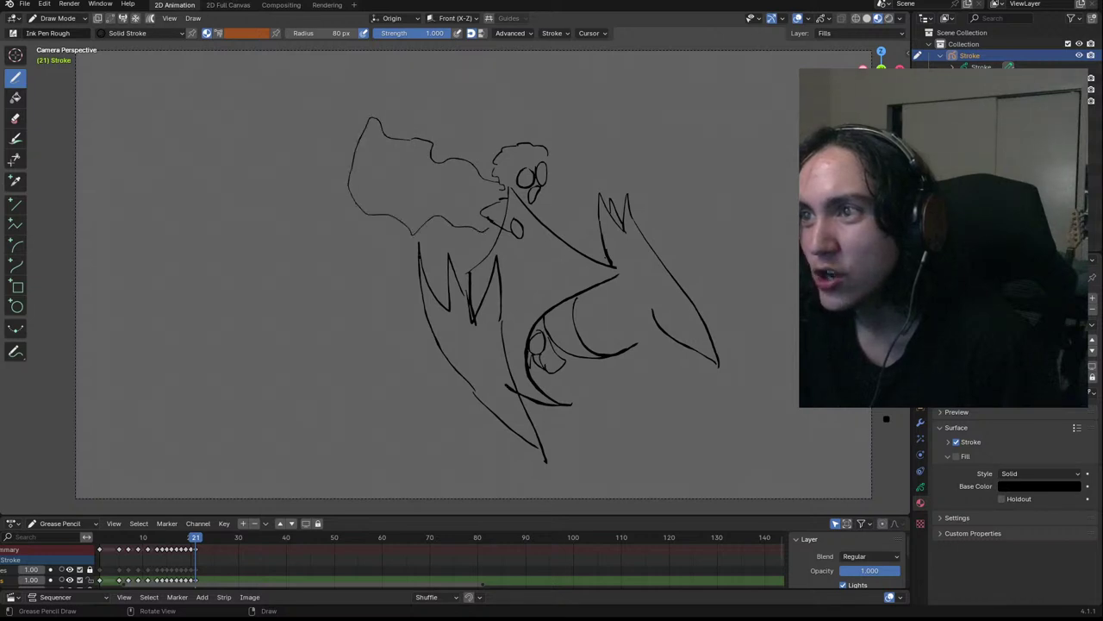
key(ctrl+z)
mouse_move(480, 212)
mouse_down()
mouse_move(414, 186)
mouse_move(378, 188)
mouse_up()
key(ctrl+z)
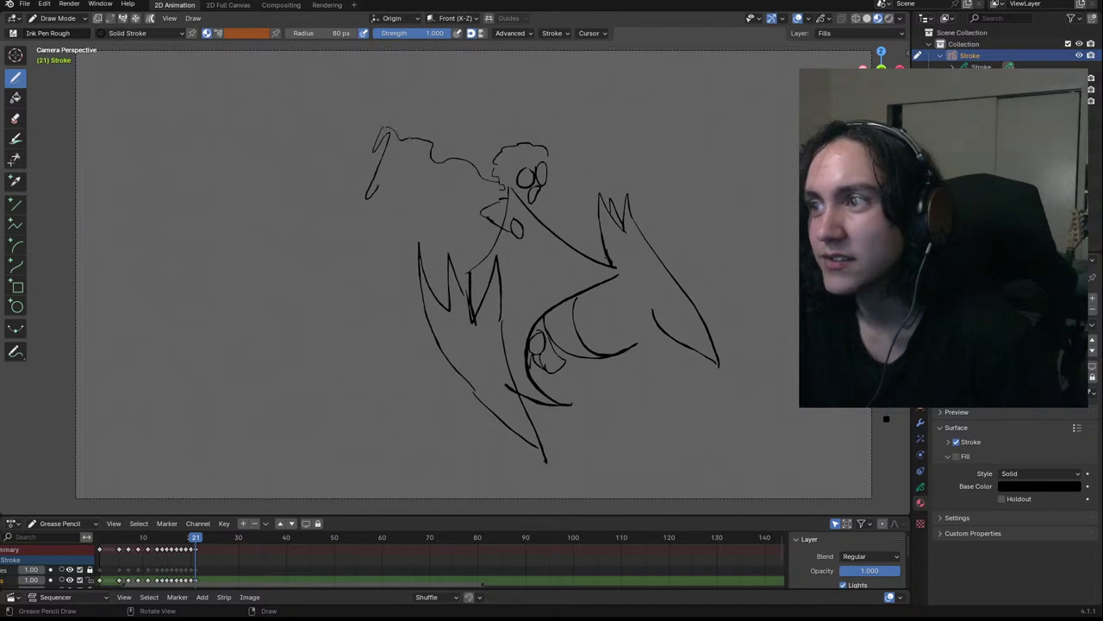
drag(386, 198, 442, 225)
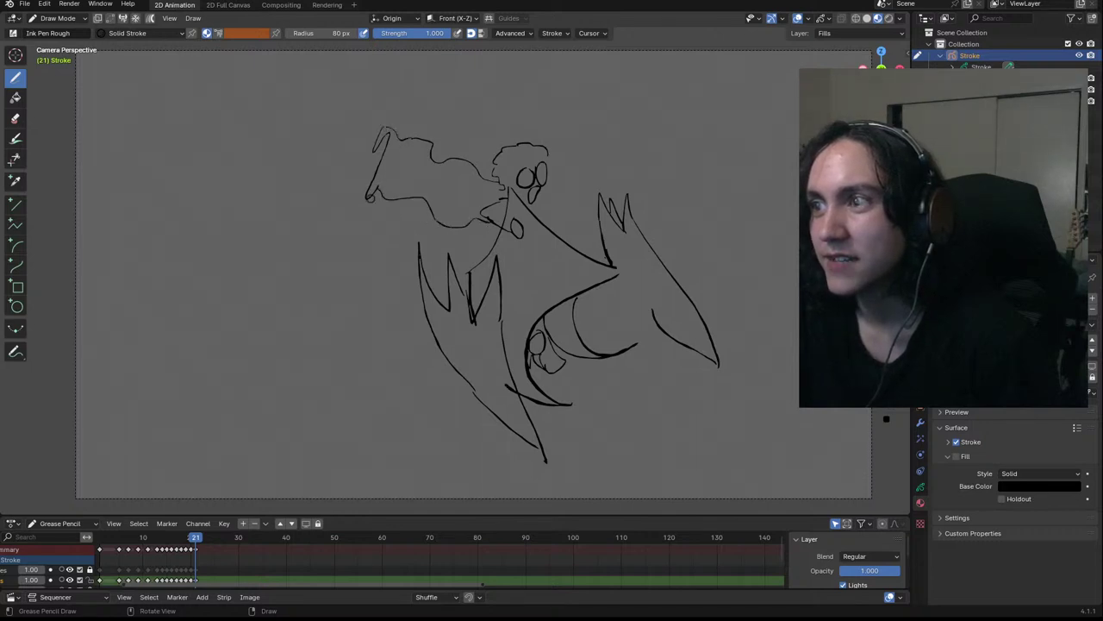
key(ctrl+z)
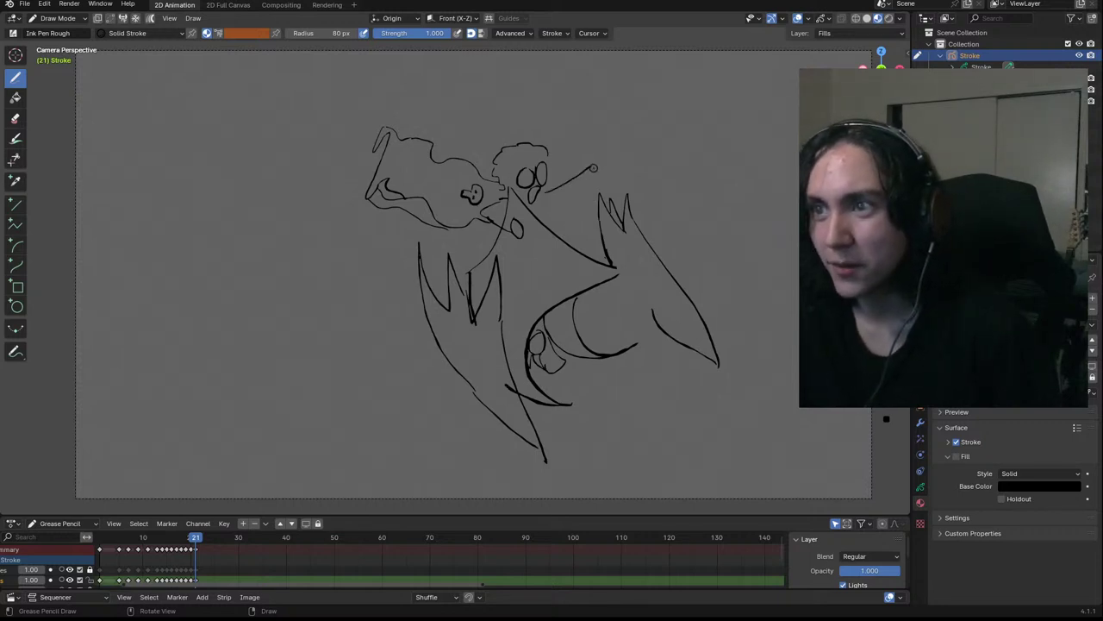
Draw the small character's other arm stretched outward over the second wing, with its hand holding a round patterned ball
drag(540, 190, 610, 157)
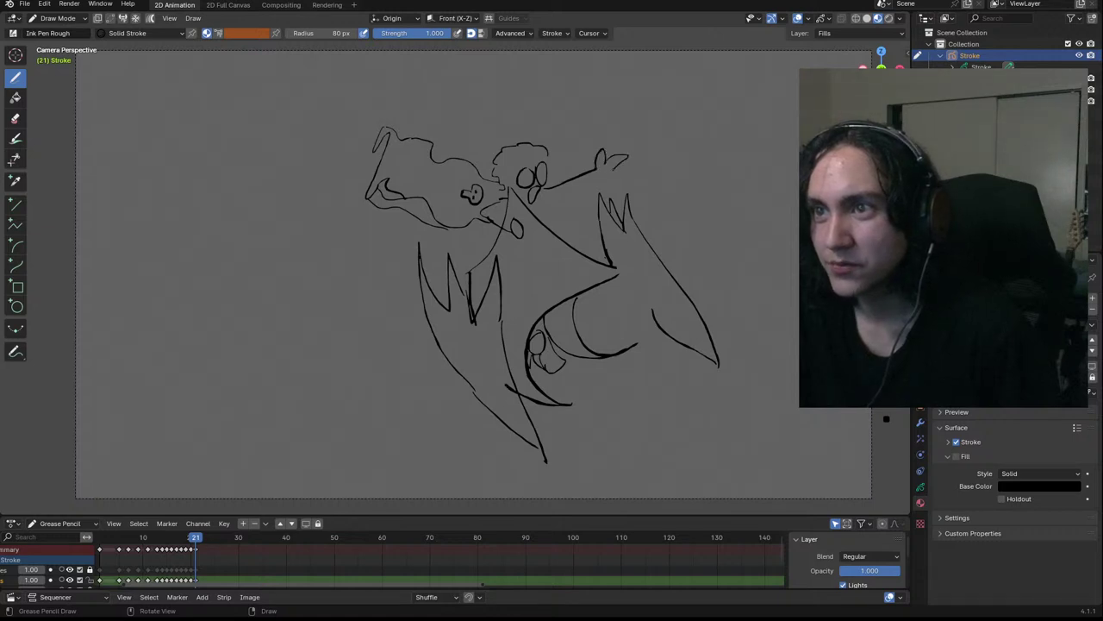
right_click(619, 160)
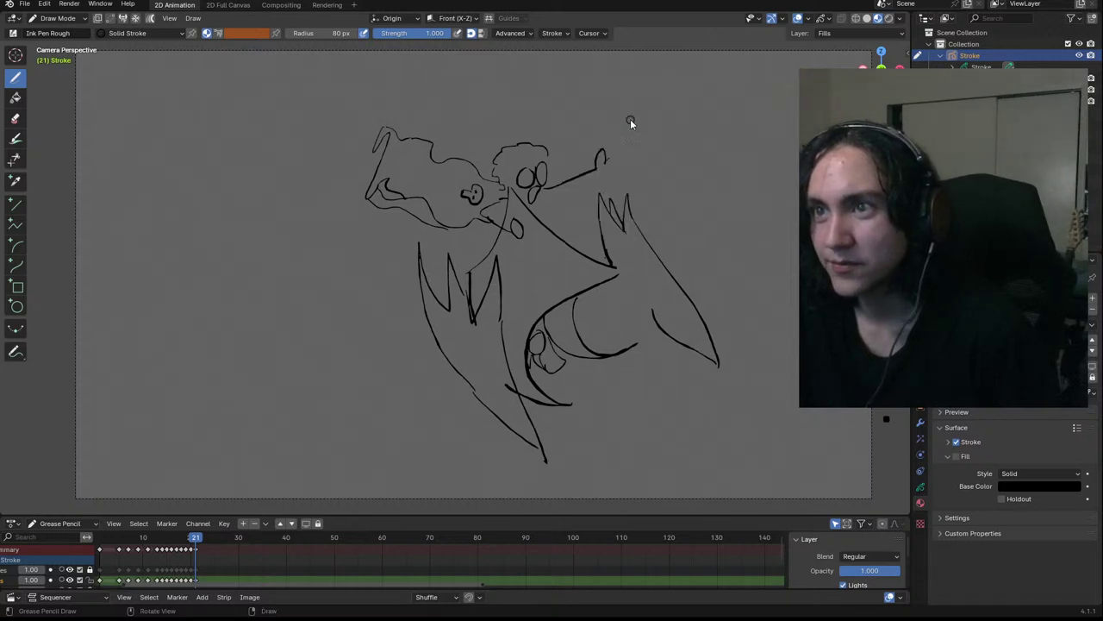
mouse_move(608, 170)
mouse_down()
mouse_move(628, 157)
mouse_move(617, 164)
mouse_up()
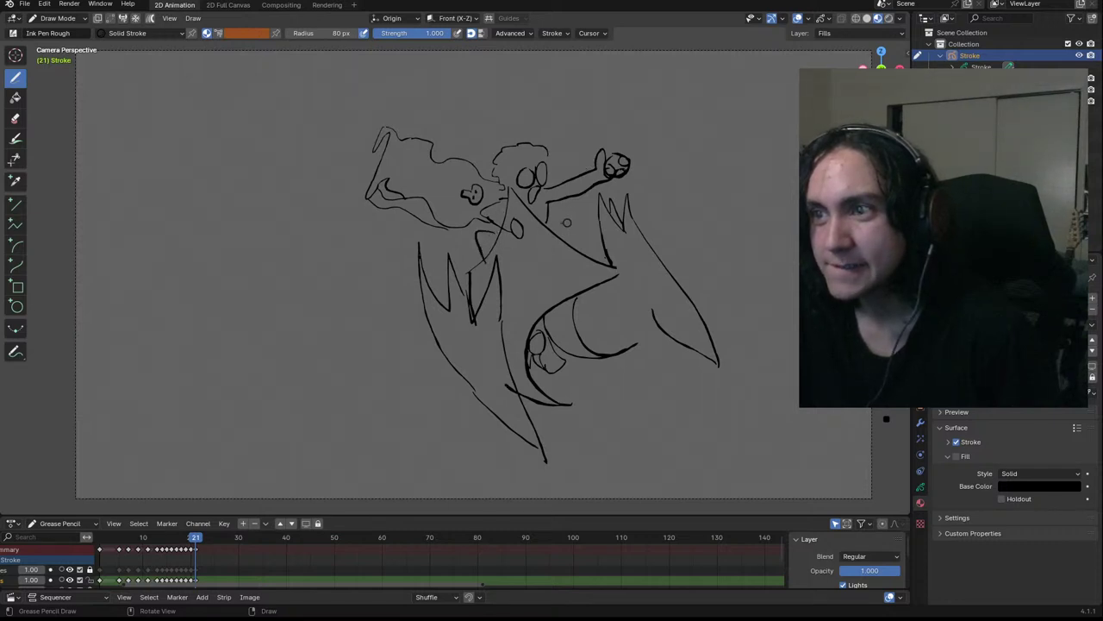
Draw the small character's other bent knee over the creature's neck, below the outstretched arm
drag(557, 228, 569, 244)
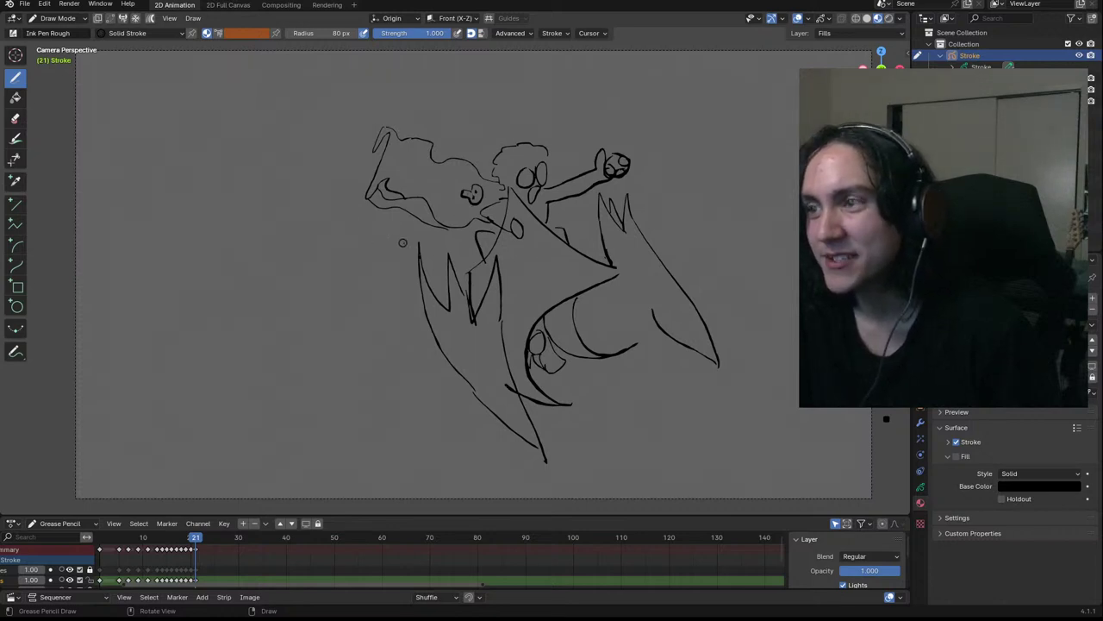
drag(357, 187, 295, 189)
key(ctrl+z)
mouse_move(371, 181)
mouse_down()
mouse_move(350, 169)
mouse_move(293, 209)
mouse_move(332, 222)
mouse_up()
key(ctrl+z)
drag(336, 171, 312, 312)
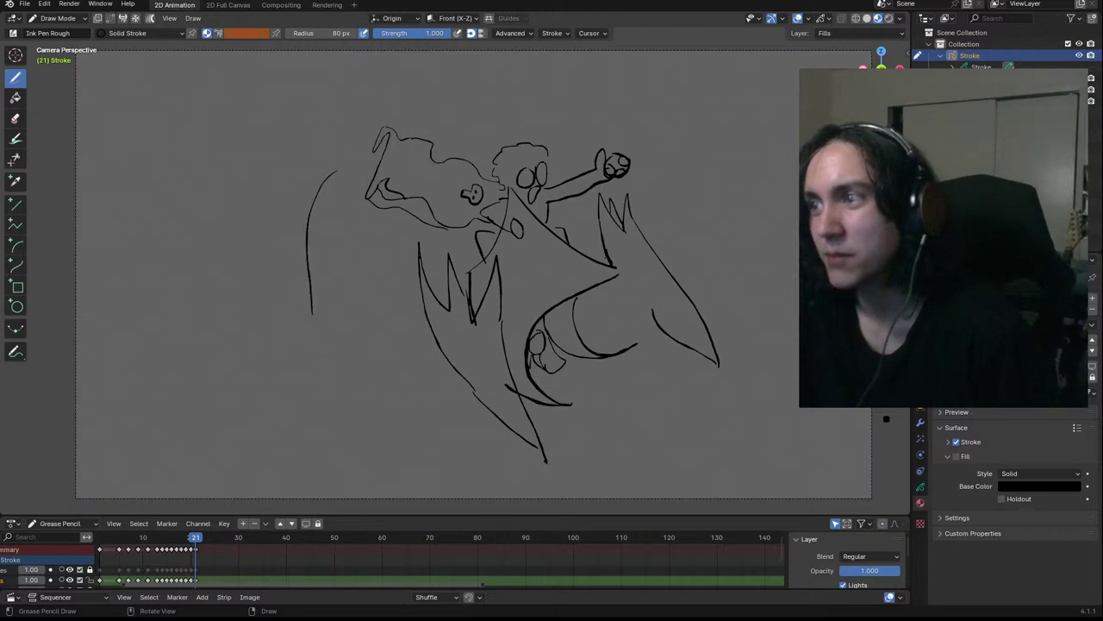
key(ctrl+z)
Draw the creature's curled rear body behind the cape with curved segment bands, and add pointed spikes along its back
drag(321, 183, 298, 269)
drag(281, 185, 265, 276)
key(ctrl+z)
drag(283, 177, 272, 233)
drag(259, 162, 254, 191)
key(ctrl+z)
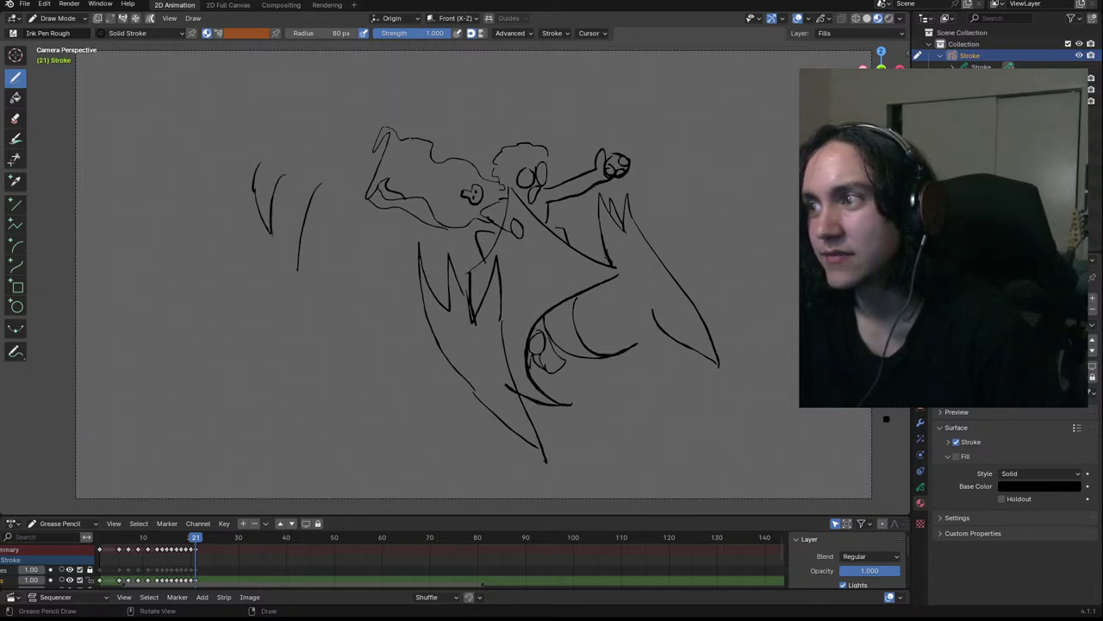
key(ctrl+z)
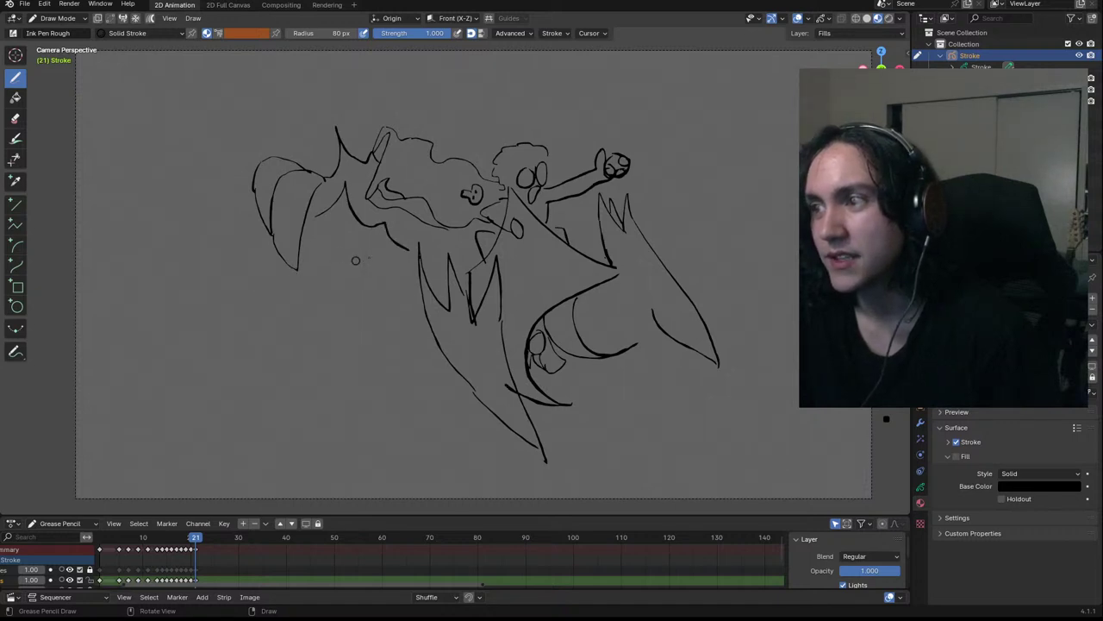
key(ctrl+z)
Draw the creature's belly line and two long pointed limbs with jagged tops hanging beneath its rear body
drag(382, 273, 354, 287)
mouse_move(337, 221)
mouse_down()
mouse_move(345, 325)
mouse_move(372, 417)
mouse_move(379, 303)
mouse_up()
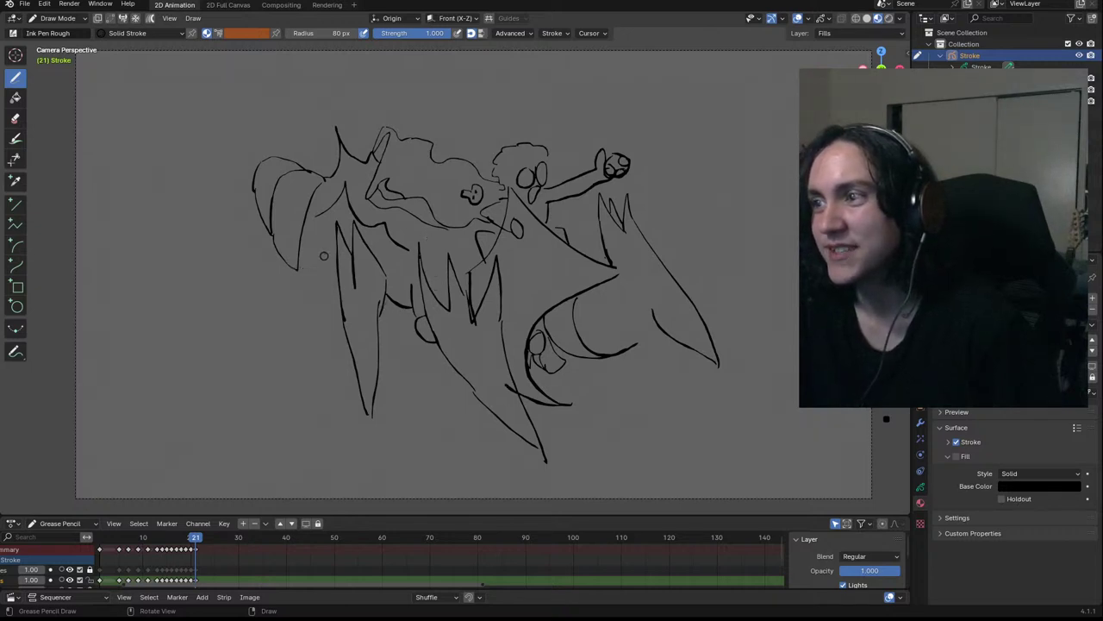
mouse_move(321, 248)
mouse_down()
mouse_move(268, 325)
mouse_move(274, 379)
mouse_up()
drag(302, 323, 276, 378)
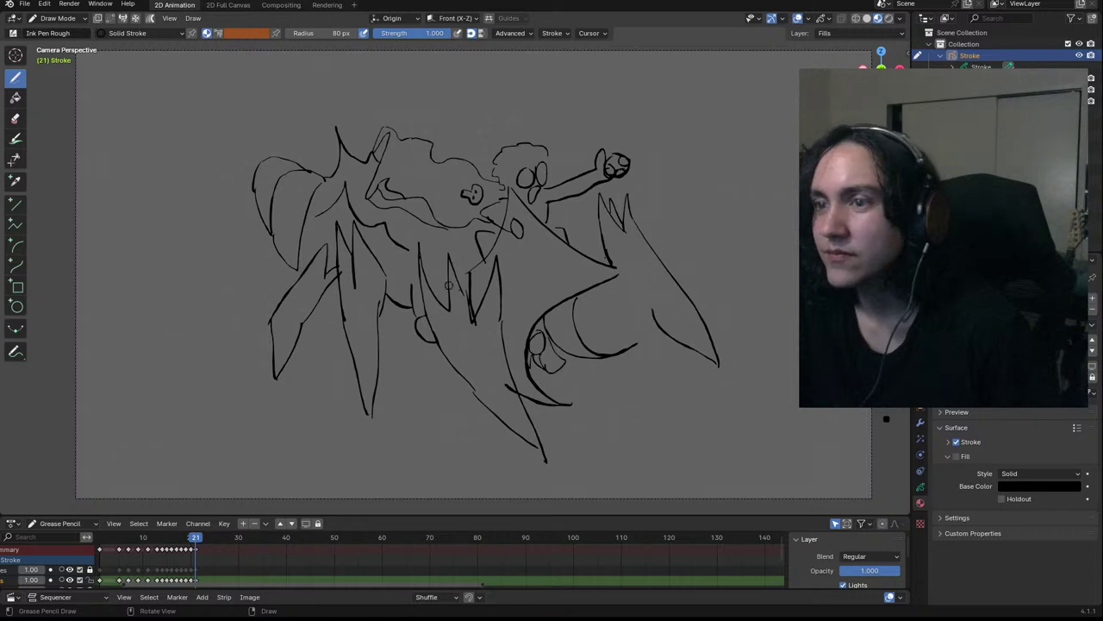
Add small pointed claws beneath the creature's body and a two-pronged tail tip at its rear end, redoing stray strokes
drag(395, 305, 398, 351)
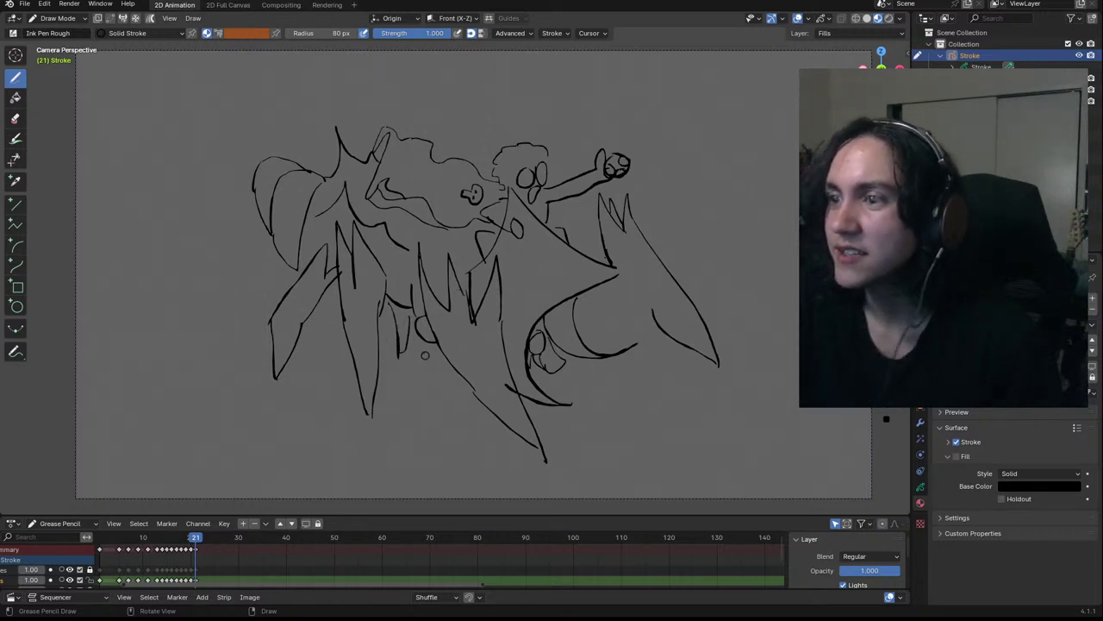
key(ctrl+z)
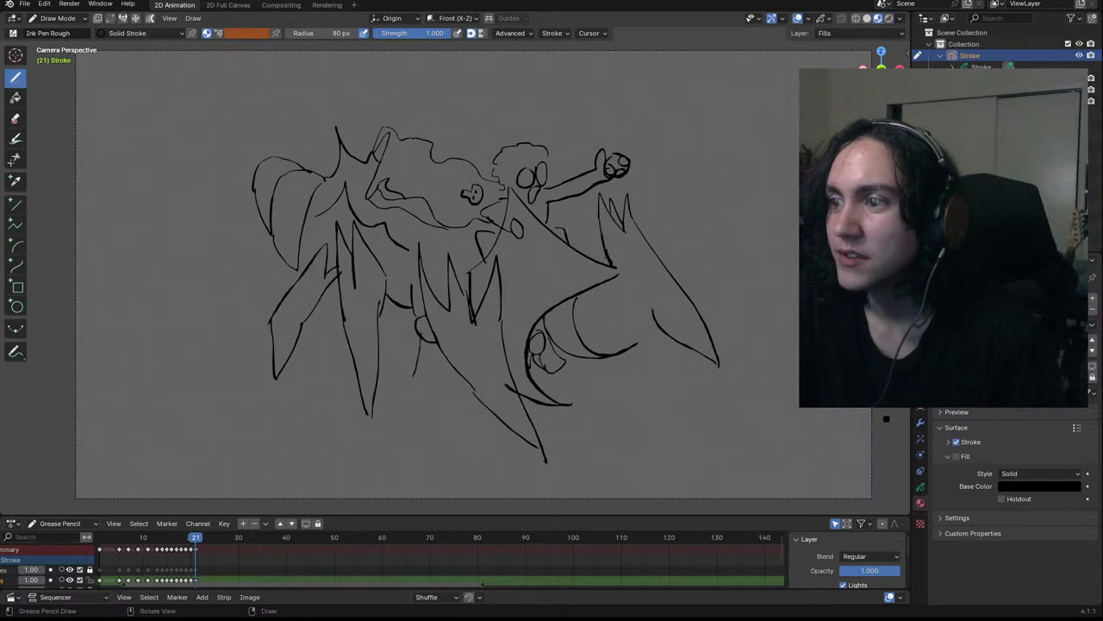
key(ctrl+z)
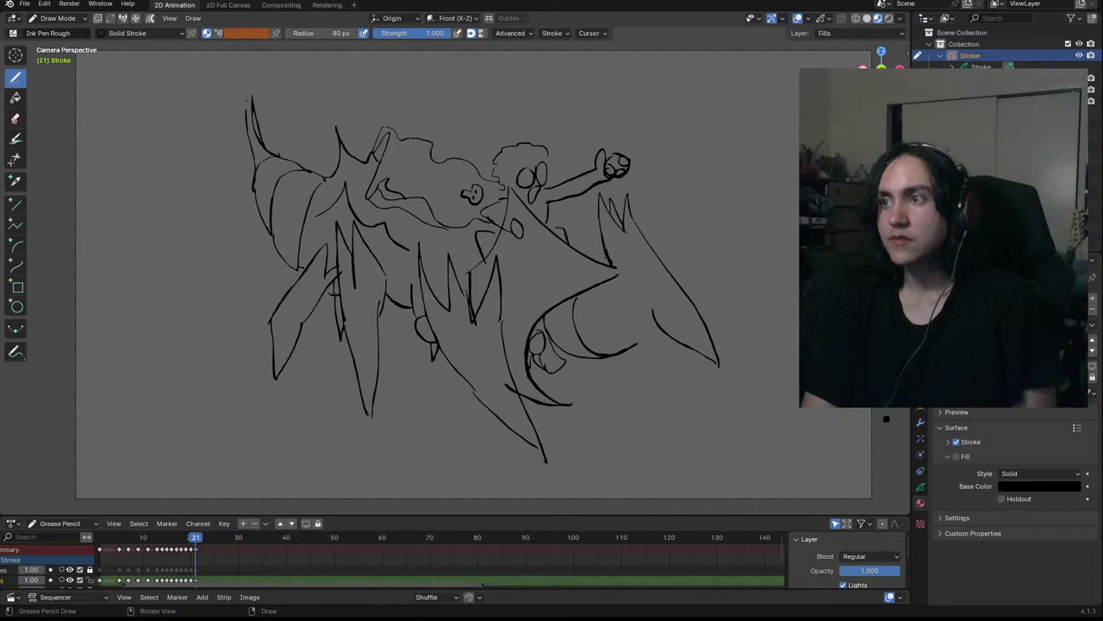
key(ctrl+z)
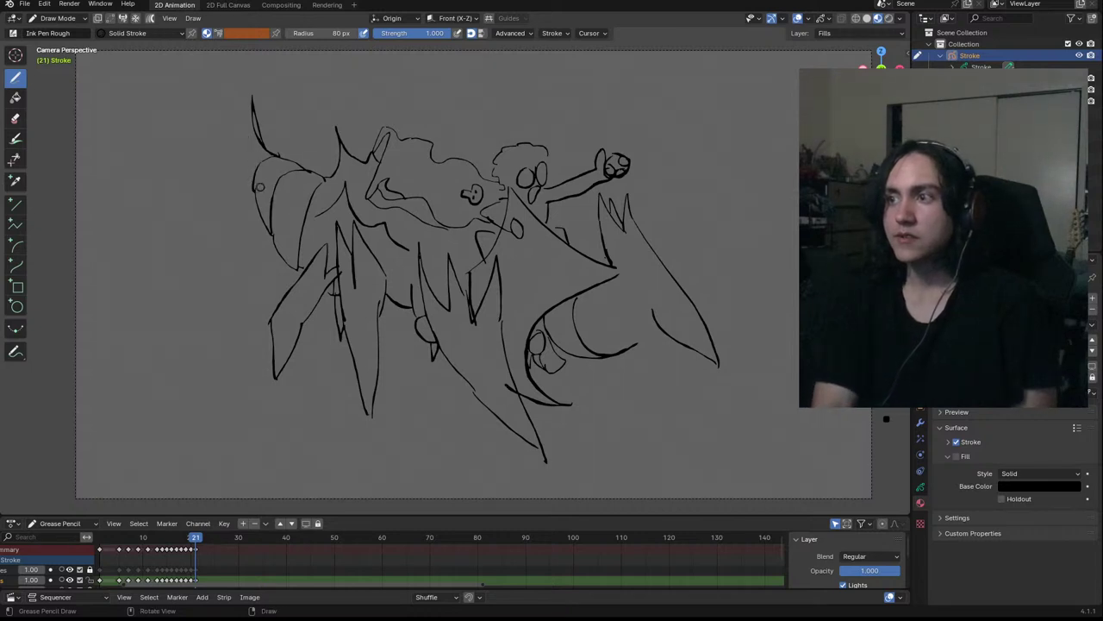
drag(253, 183, 216, 118)
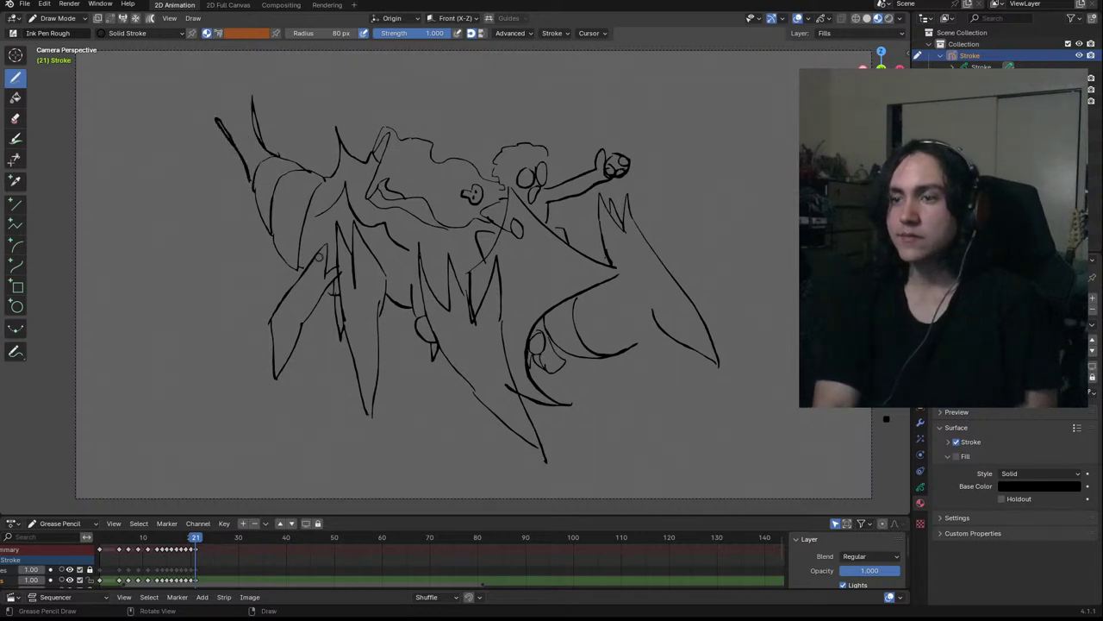
Erase the small character's curly hair outline and the loose lines beside the neck
ctrl+middle_drag(610, 195, 636, 164)
shift+middle_drag(636, 164, 531, 312)
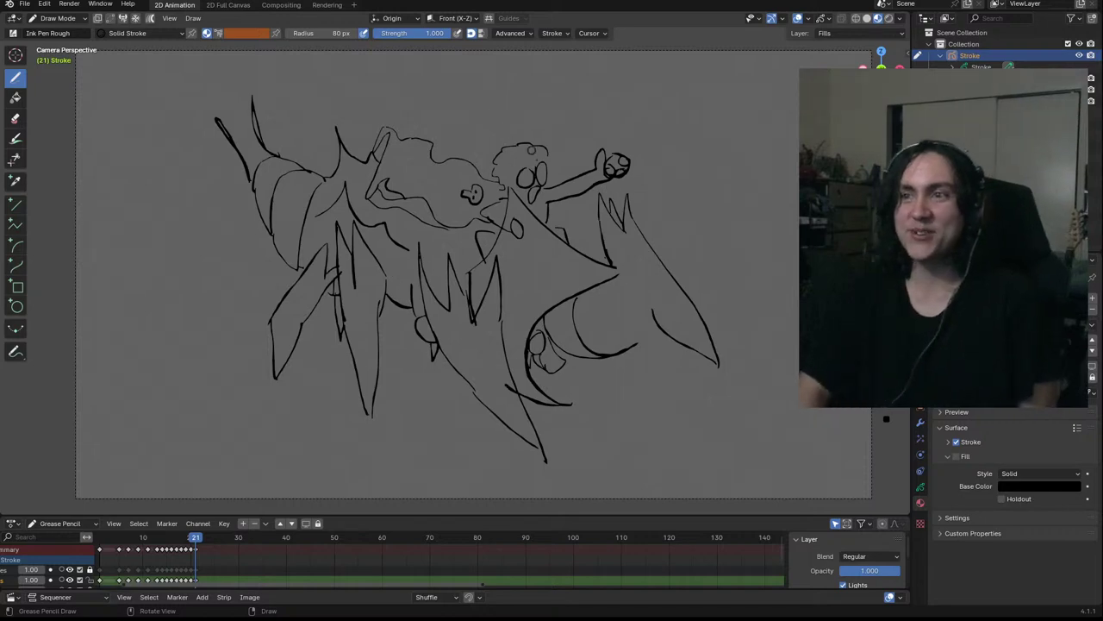
scroll(475, 189, down, 1)
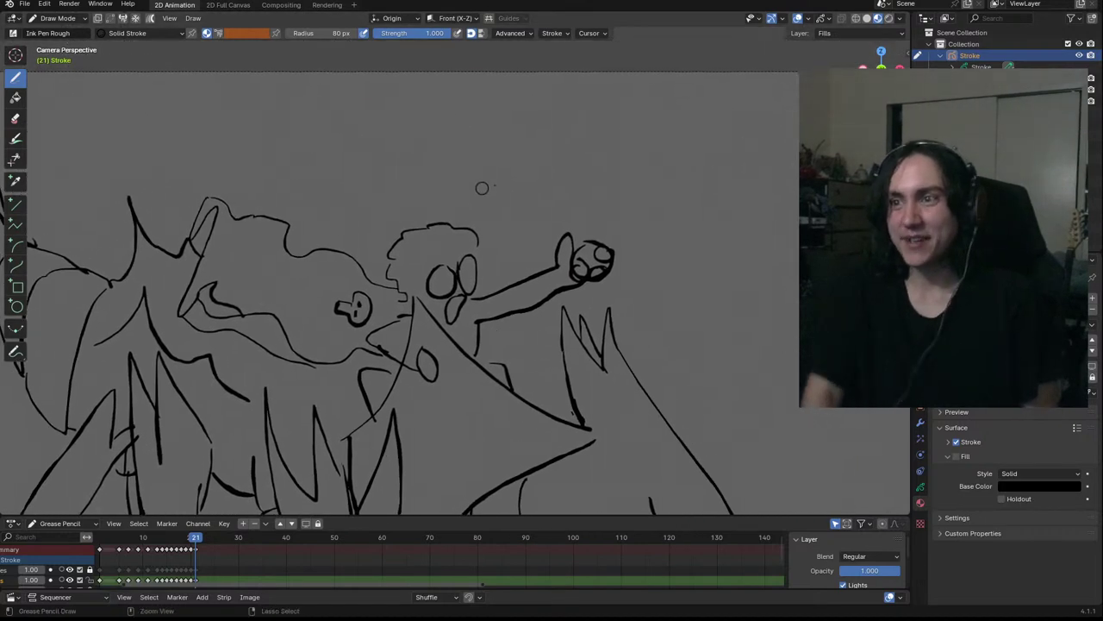
scroll(504, 172, up, 5)
shift+middle_drag(516, 210, 526, 186)
mouse_move(526, 187)
ctrl+mouse_down()
mouse_move(480, 148)
mouse_move(418, 145)
mouse_move(338, 165)
mouse_move(300, 231)
ctrl+mouse_up()
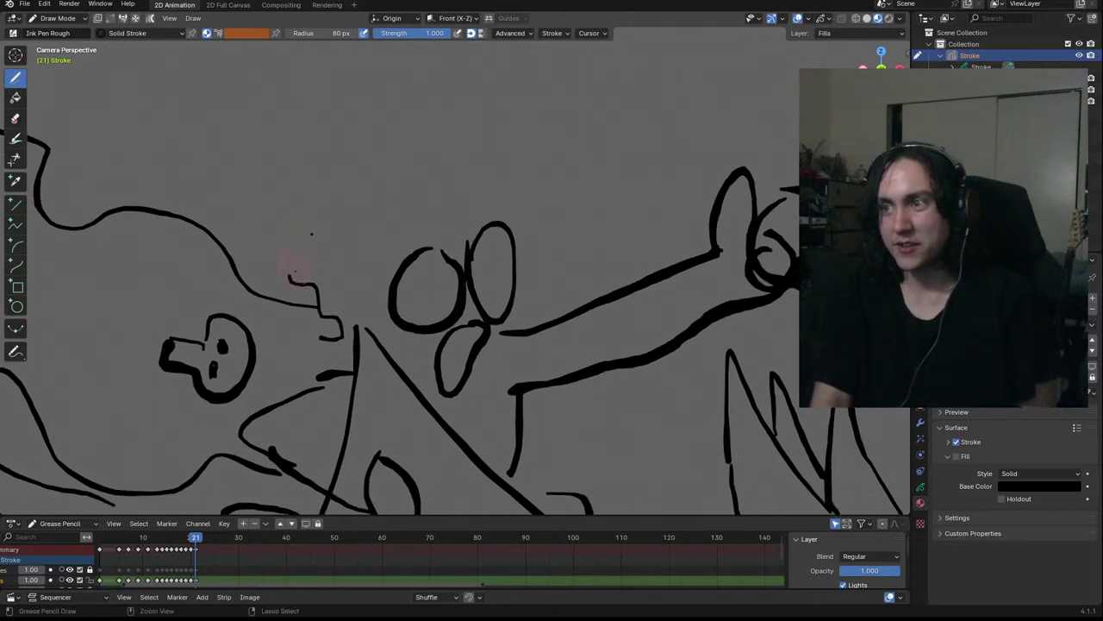
ctrl+drag(330, 317, 318, 287)
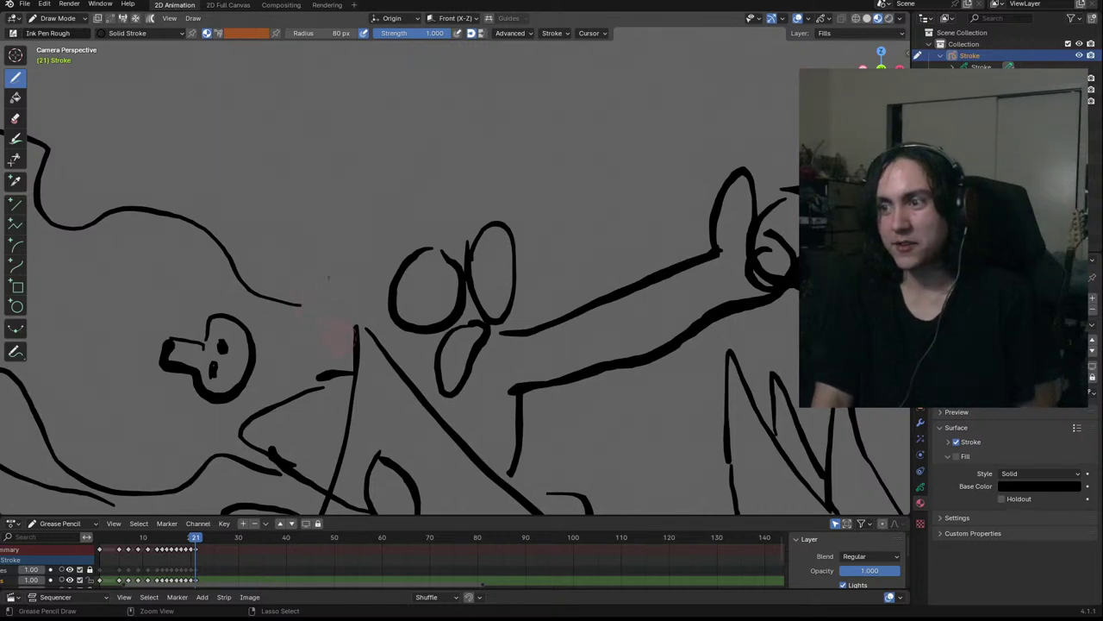
mouse_move(514, 231)
mouse_down()
mouse_move(493, 160)
mouse_move(440, 139)
mouse_move(298, 153)
mouse_move(273, 254)
mouse_up()
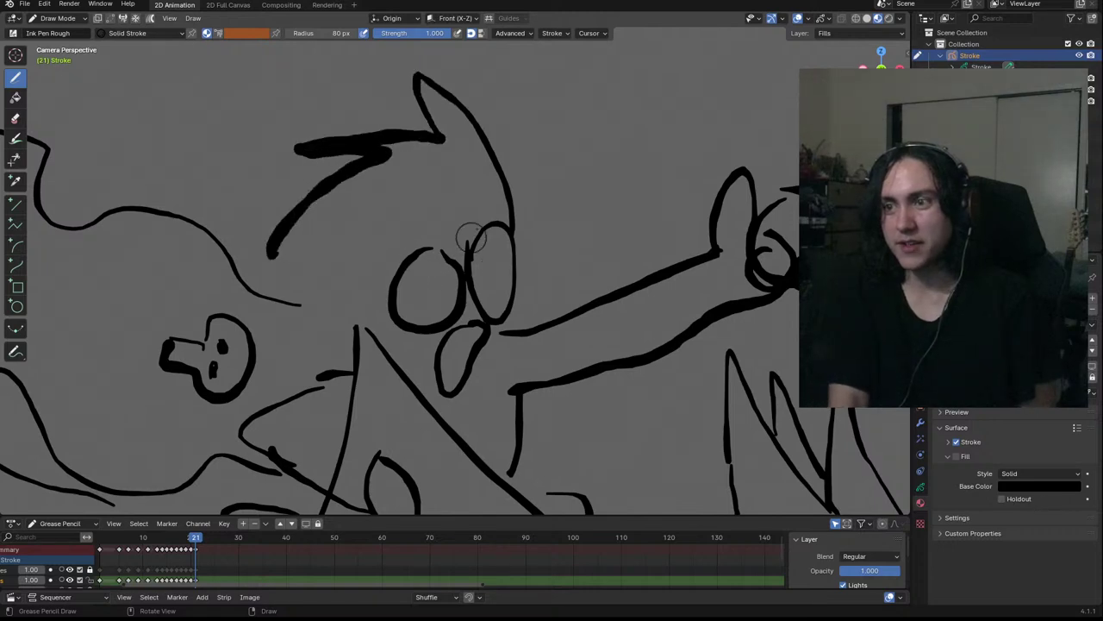
scroll(466, 249, down, 6)
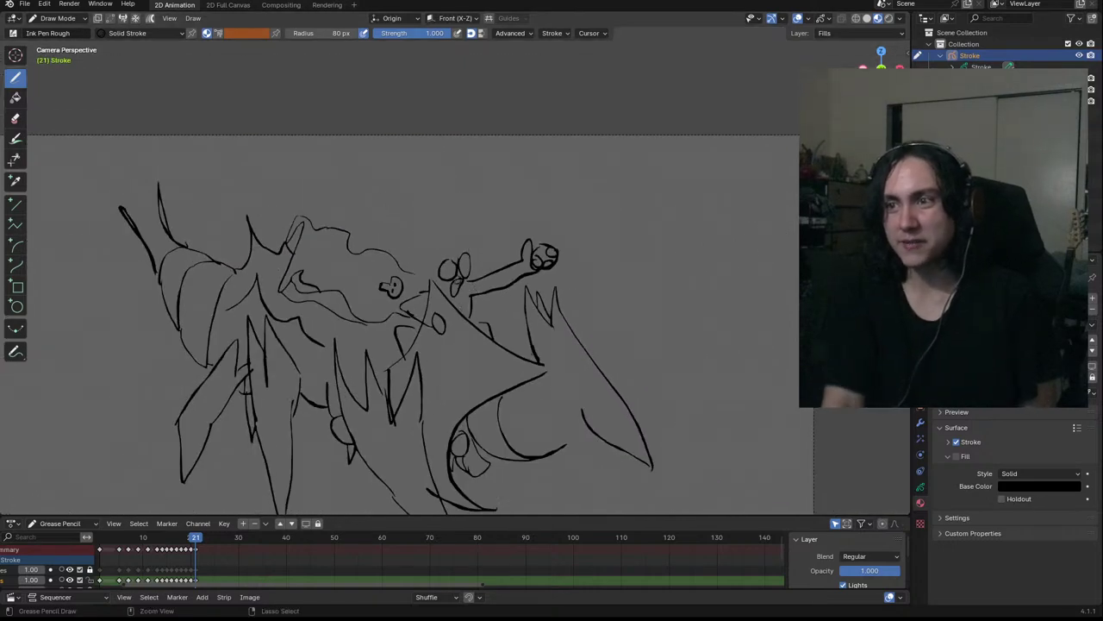
scroll(467, 249, up, 8)
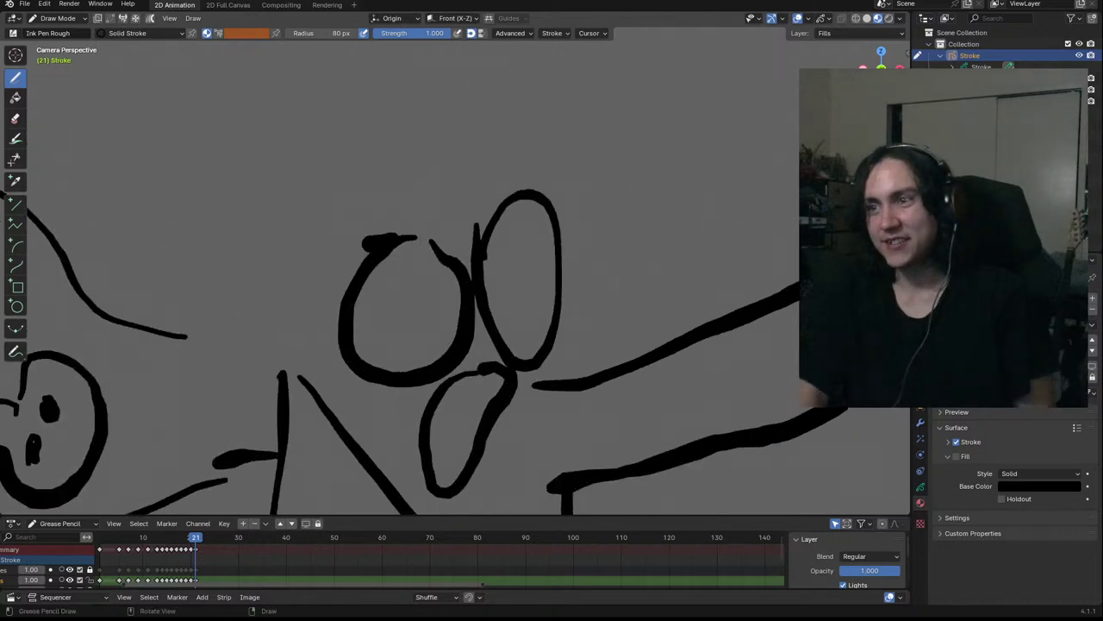
drag(384, 235, 333, 321)
mouse_move(562, 208)
mouse_down()
mouse_move(594, 205)
mouse_move(536, 341)
mouse_up()
mouse_move(587, 158)
mouse_down()
mouse_move(384, 82)
mouse_move(181, 168)
mouse_move(200, 282)
mouse_up()
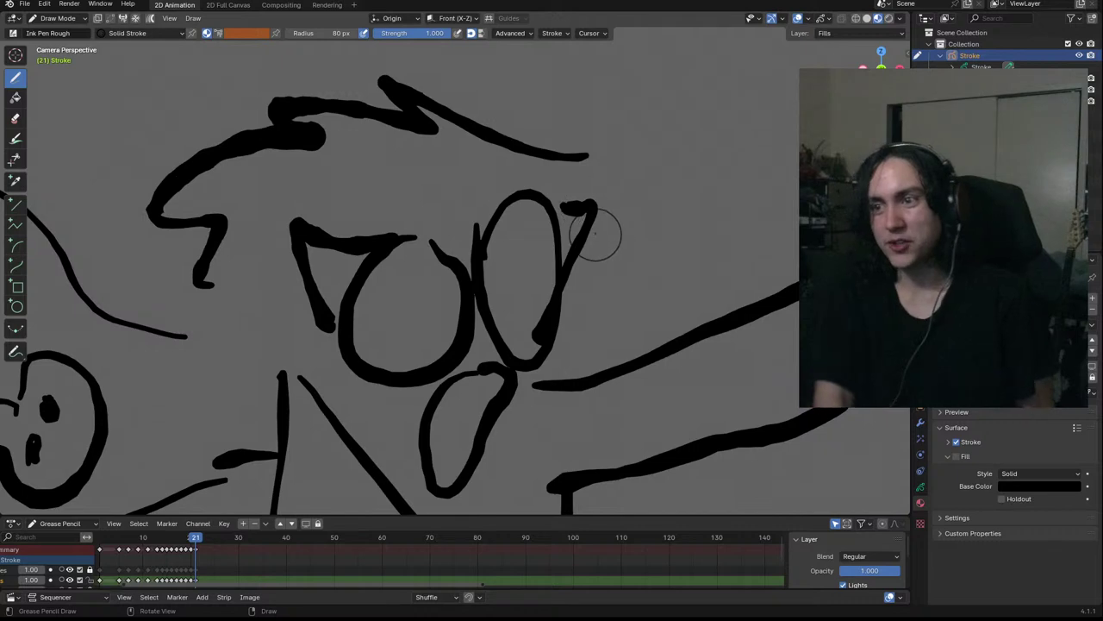
key(ctrl+z)
key(ctrl+z)
key(ctrl+z)
scroll(457, 224, down, 4)
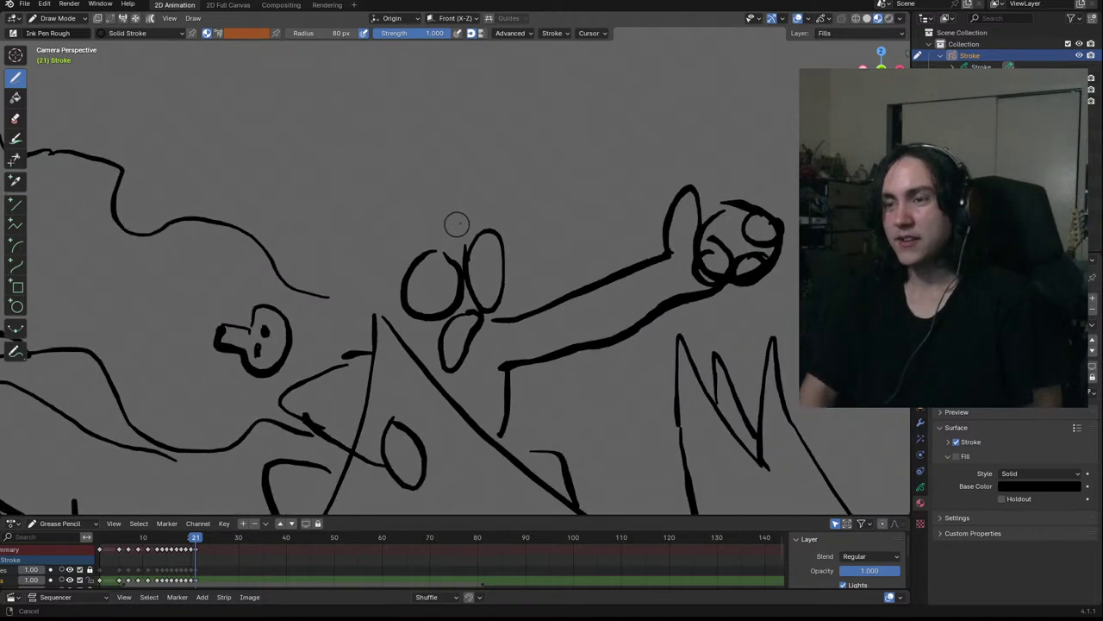
mouse_move(506, 228)
mouse_down()
mouse_move(490, 153)
mouse_move(380, 152)
mouse_up()
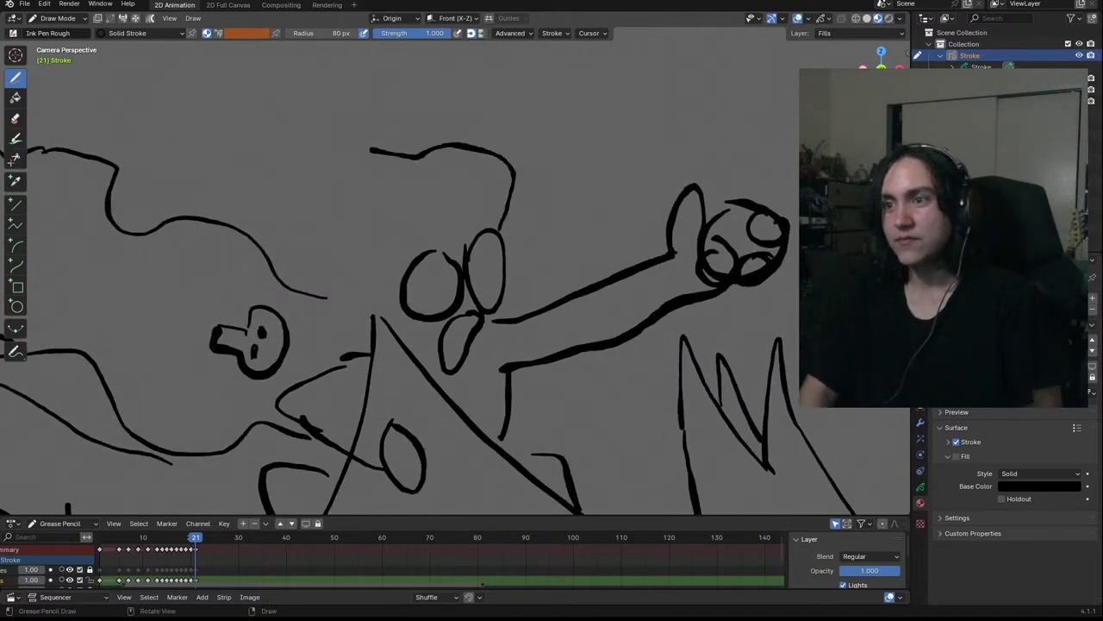
key(ctrl+z)
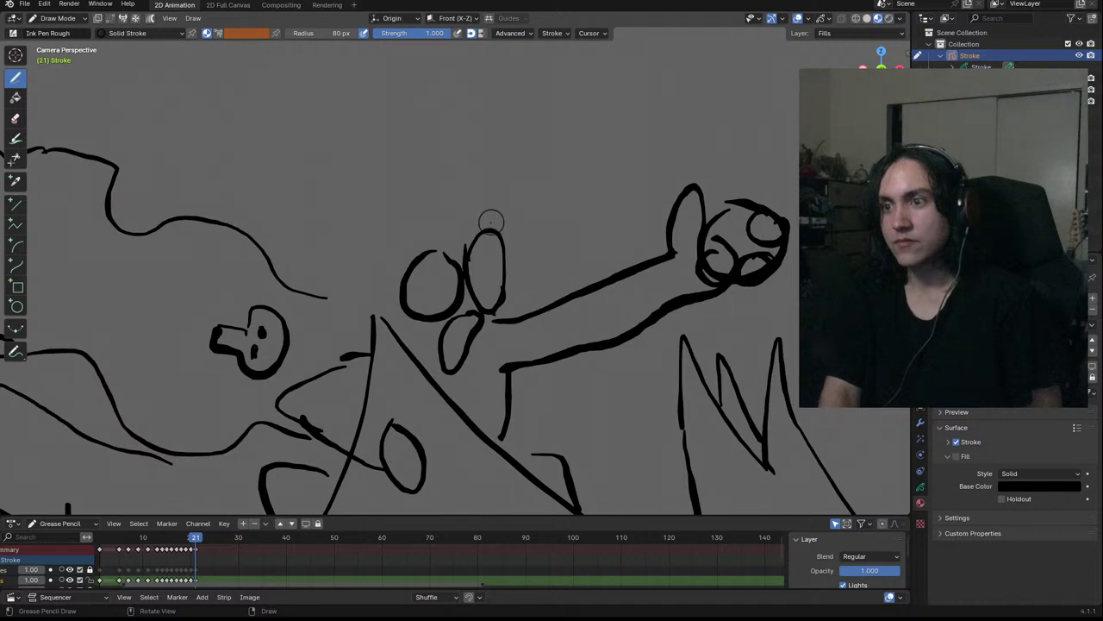
Draw a large, wavy, curly hair outline swept back over the cape, with a small tuft beside the small character's eye
mouse_move(496, 220)
mouse_down()
mouse_move(401, 164)
mouse_move(274, 145)
mouse_move(203, 181)
mouse_move(209, 207)
mouse_up()
key(ctrl+z)
mouse_move(247, 170)
mouse_down()
mouse_move(189, 195)
mouse_move(209, 211)
mouse_move(207, 233)
mouse_move(259, 295)
mouse_move(330, 282)
mouse_move(369, 341)
mouse_move(258, 239)
mouse_move(205, 219)
mouse_up()
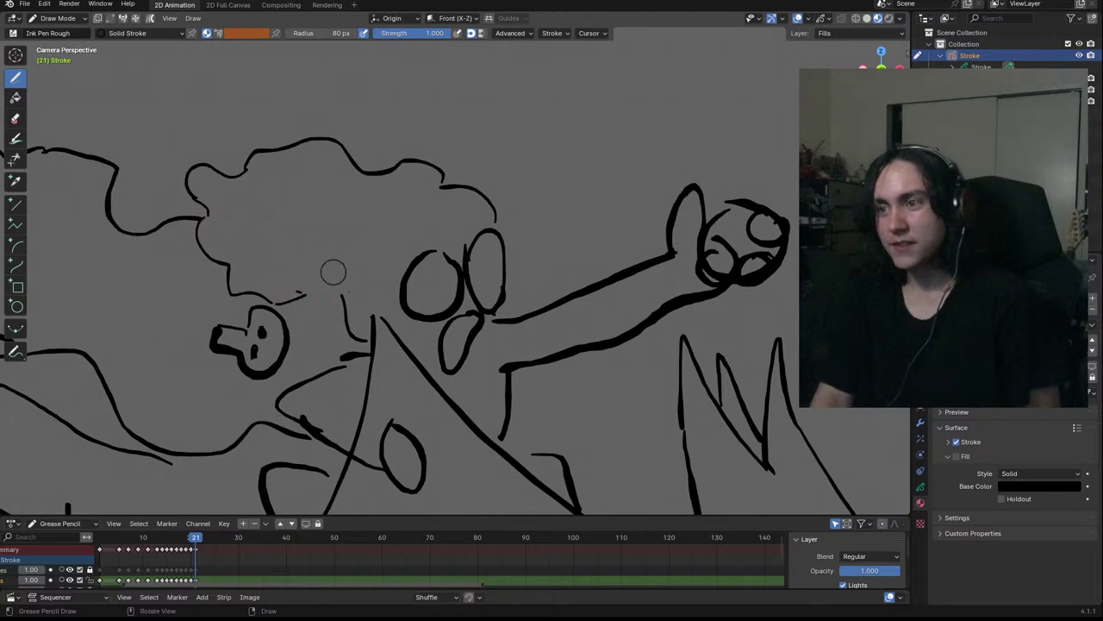
mouse_move(371, 277)
mouse_down()
mouse_move(390, 300)
mouse_move(394, 271)
mouse_move(385, 285)
mouse_up()
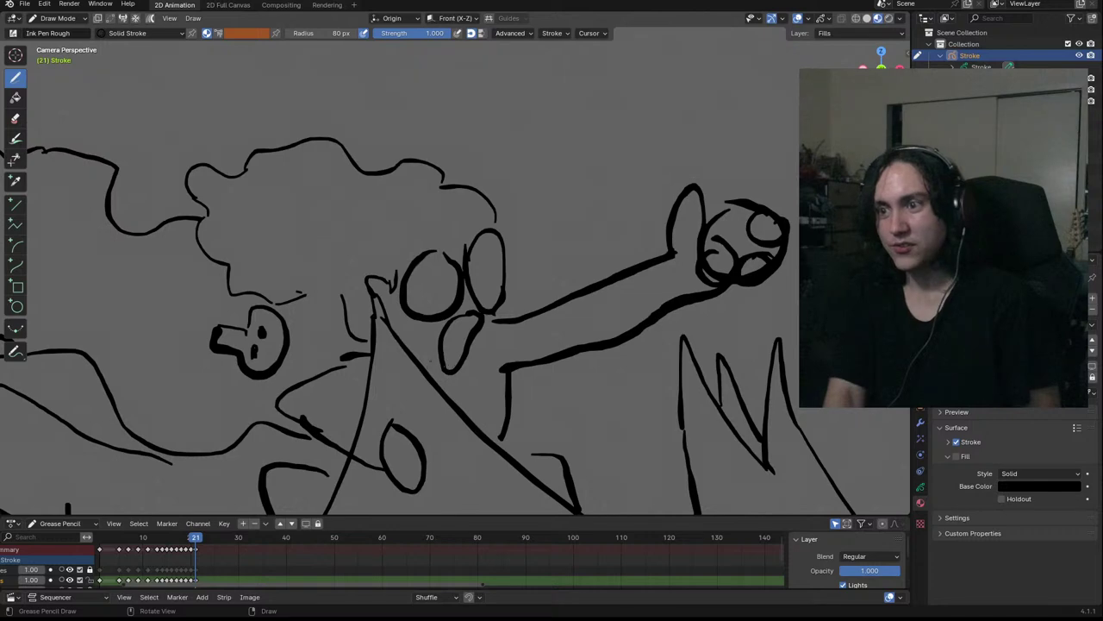
scroll(444, 368, down, 5)
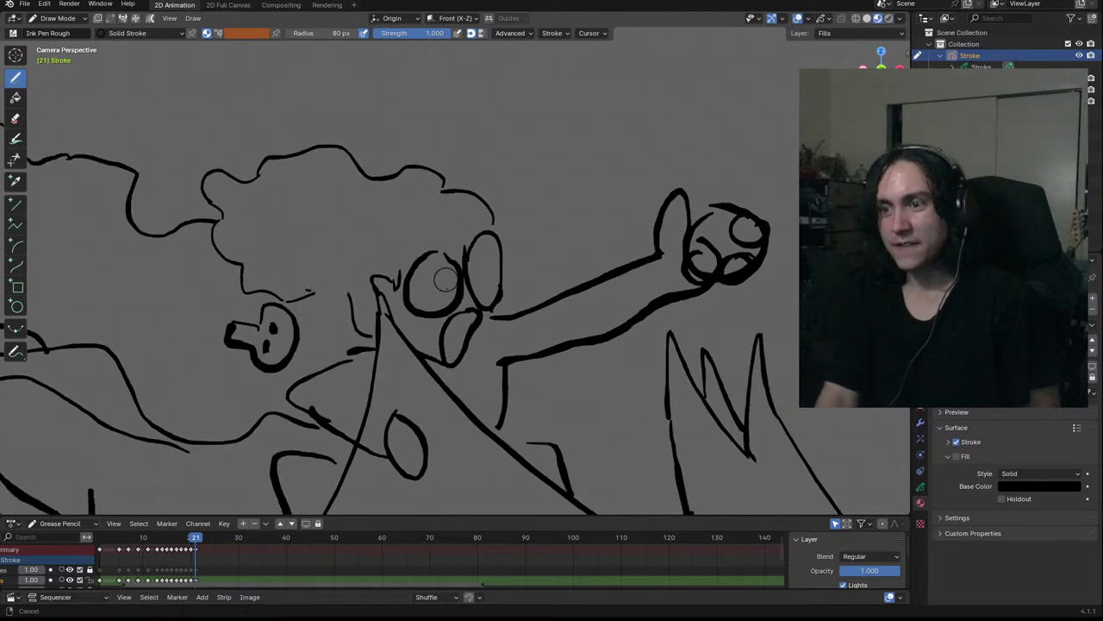
Erase the creature's far wing and redraw it as a smaller, raised wing with a jagged tip behind its head
shift+middle_drag(449, 258, 486, 175)
ctrl+middle_drag(486, 175, 414, 276)
scroll(414, 276, up, 2)
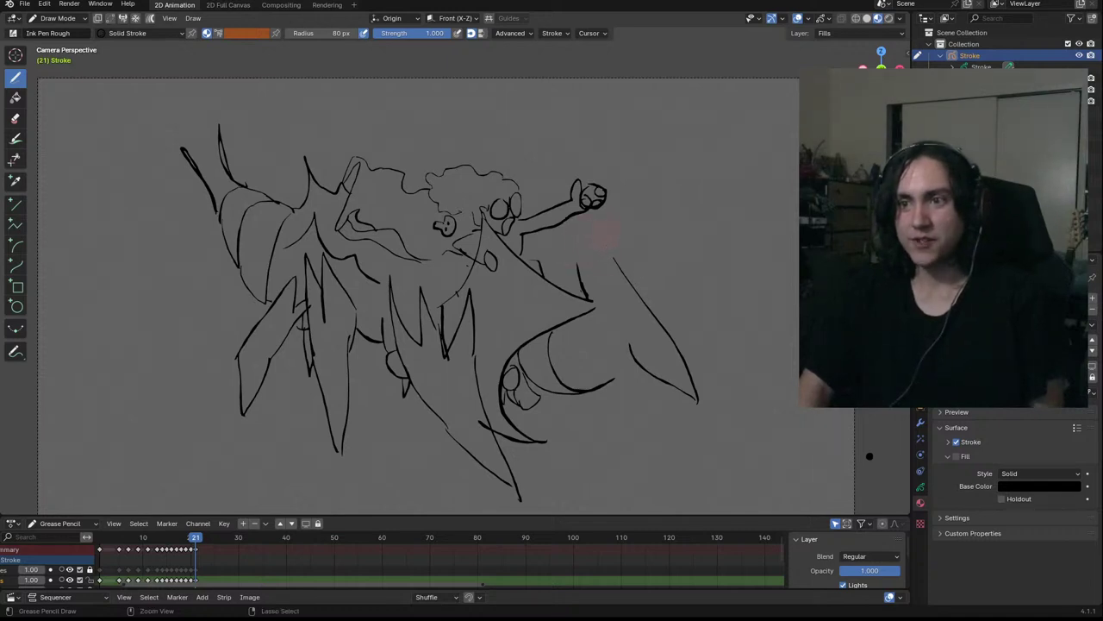
ctrl+drag(674, 379, 675, 355)
drag(648, 284, 638, 303)
key(ctrl+z)
drag(583, 329, 551, 374)
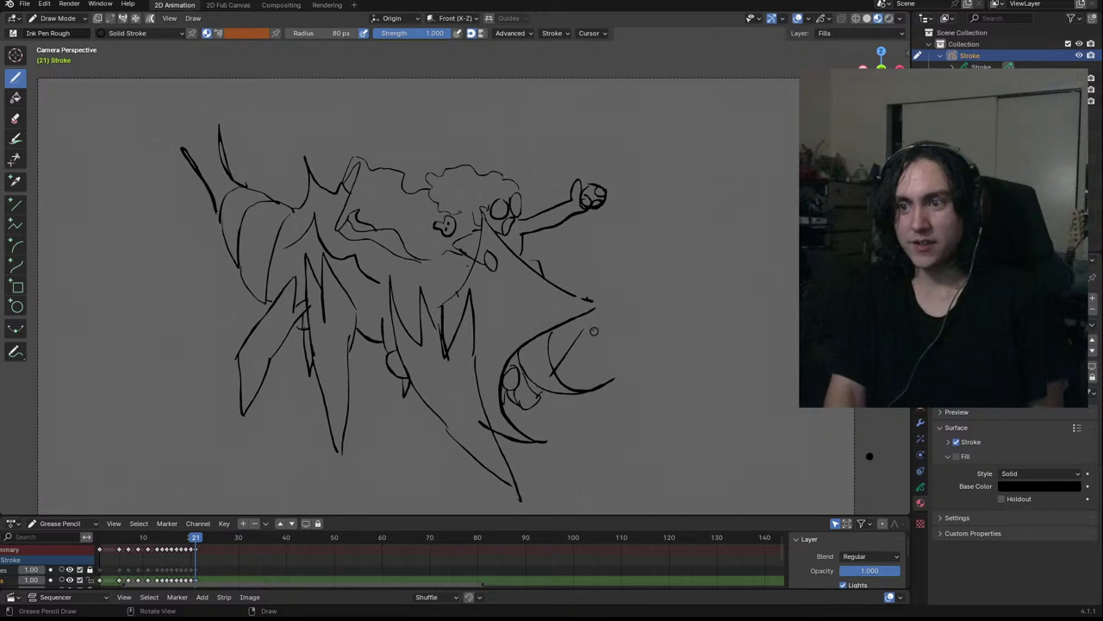
drag(583, 328, 638, 258)
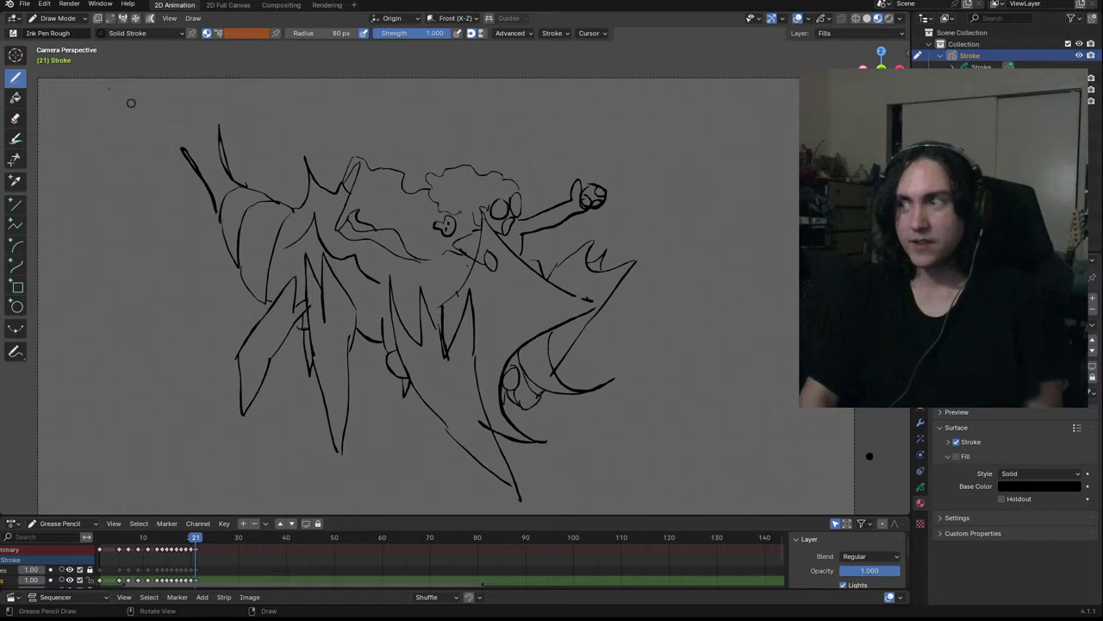
In Edit Mode, select all strokes of the creature's near wing and shift them lower and closer to its head
click(58, 18)
click(52, 39)
click(429, 410)
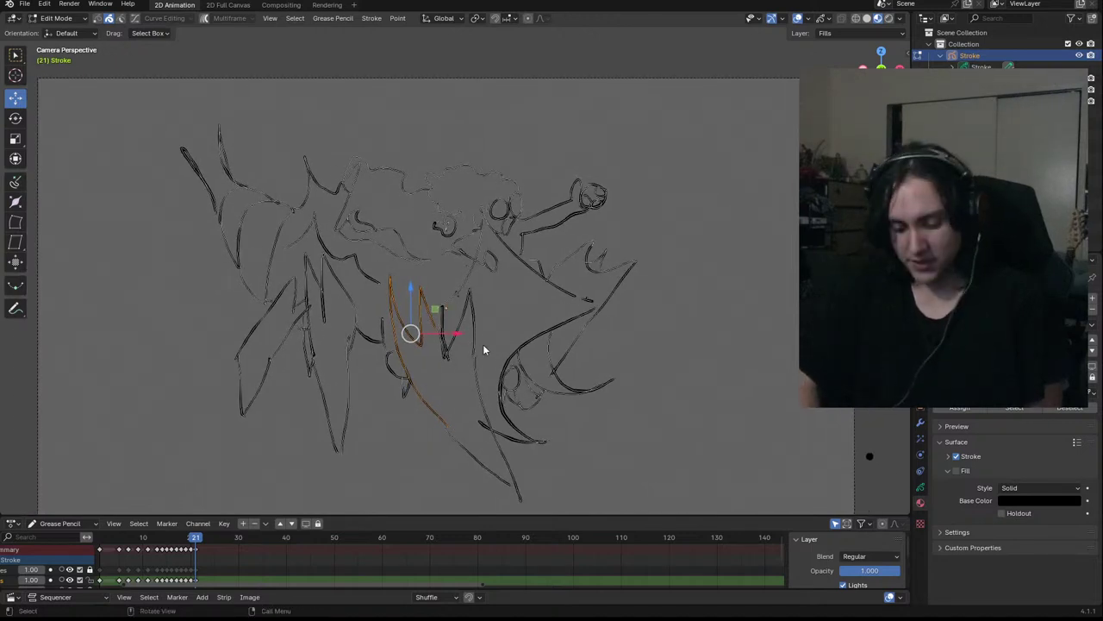
shift+click(448, 353)
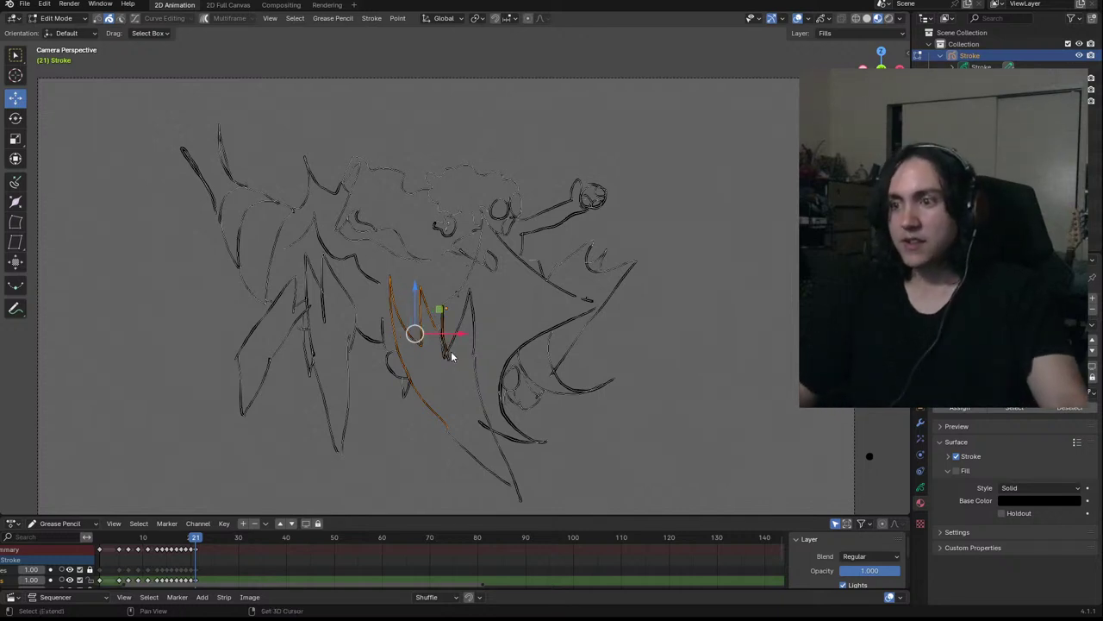
shift+click(461, 345)
shift+click(481, 388)
shift+click(488, 466)
mouse_move(446, 365)
mouse_down()
mouse_move(456, 367)
mouse_move(443, 377)
mouse_move(460, 386)
mouse_up()
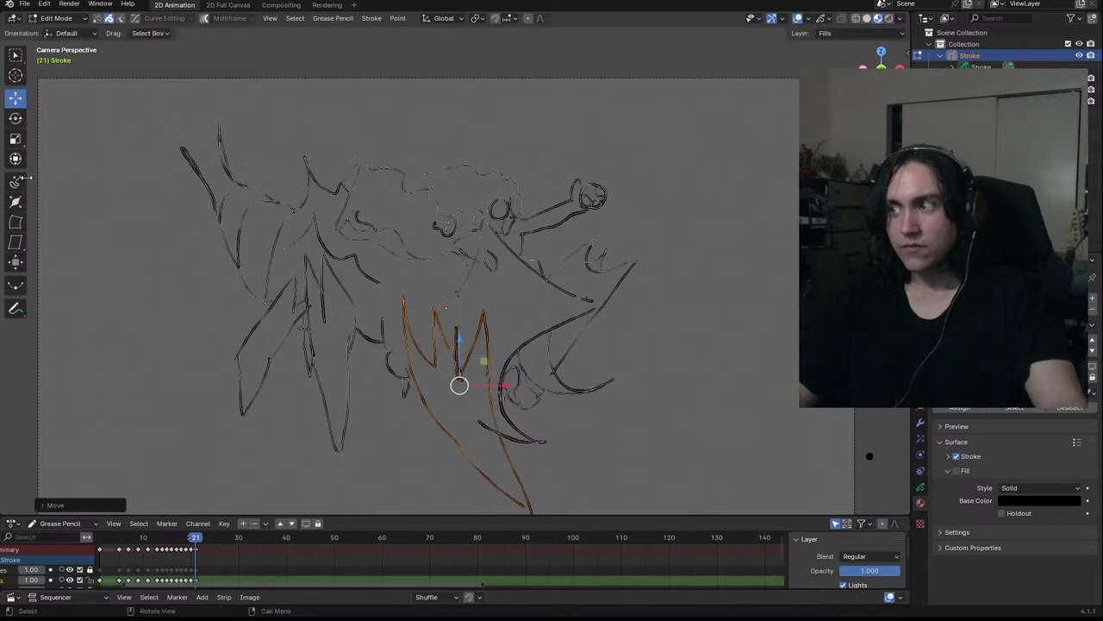
Rotate the near wing so its long tip swings forward beneath the creature's head, and return to Draw Mode
click(16, 121)
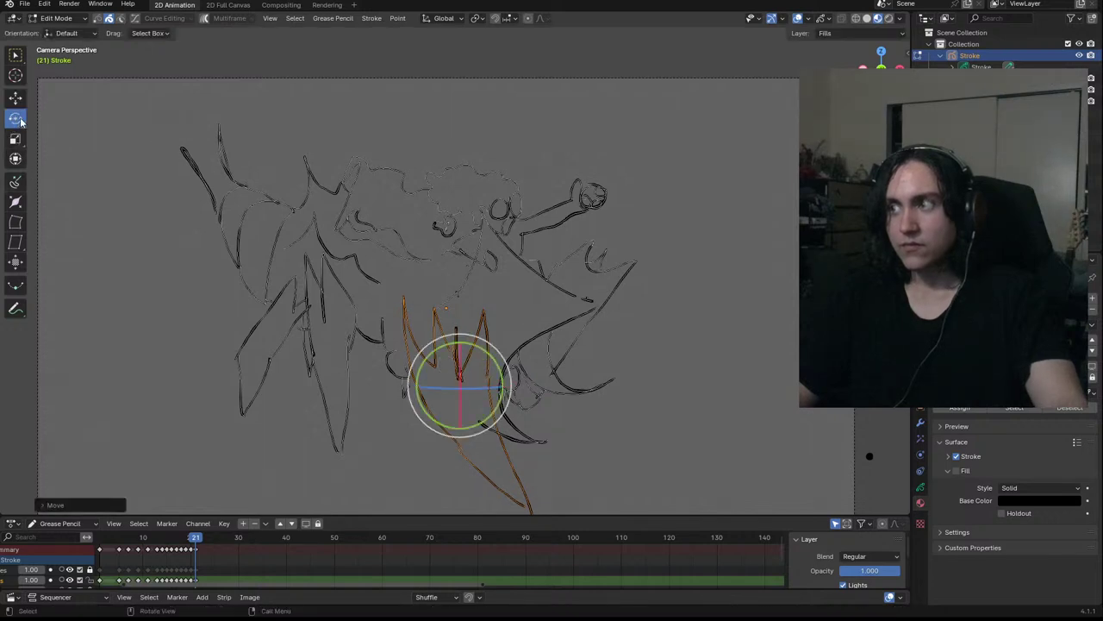
click(492, 367)
key(ctrl+z)
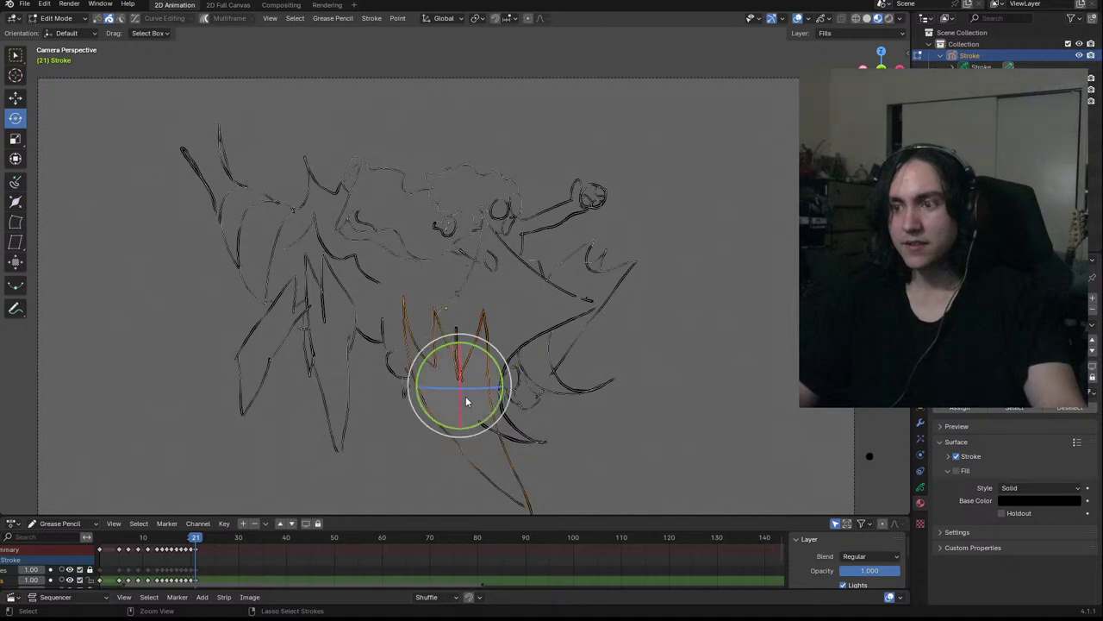
drag(503, 376, 492, 357)
click(57, 18)
click(77, 69)
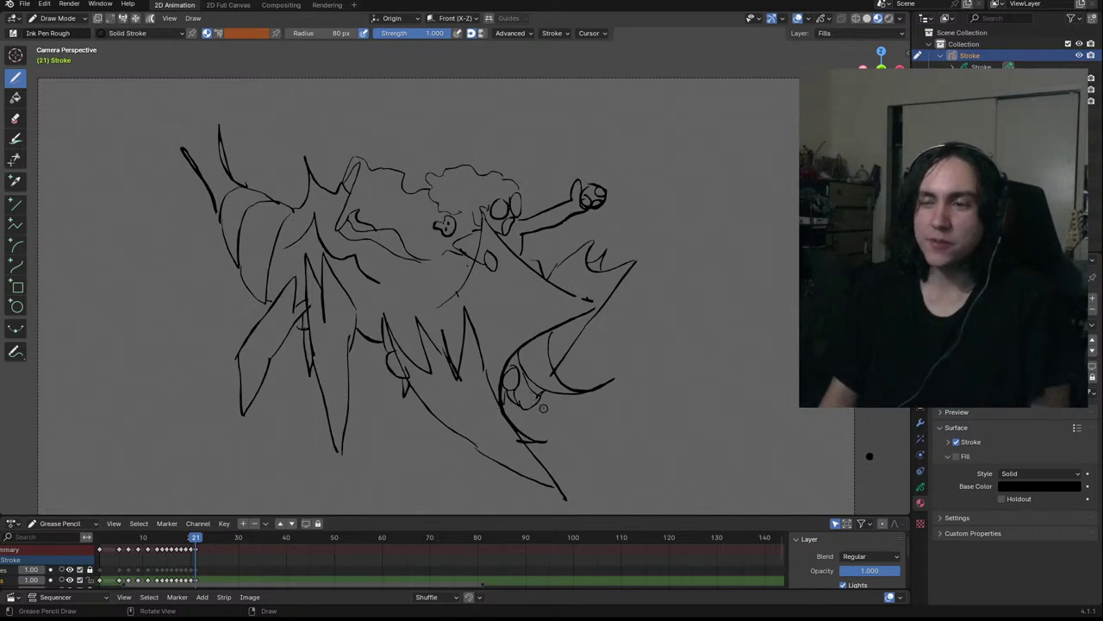
Erase the small round figure beneath the creature's head and draw a domed robot head there with an antenna, visor and two eyes
ctrl+drag(523, 395, 516, 395)
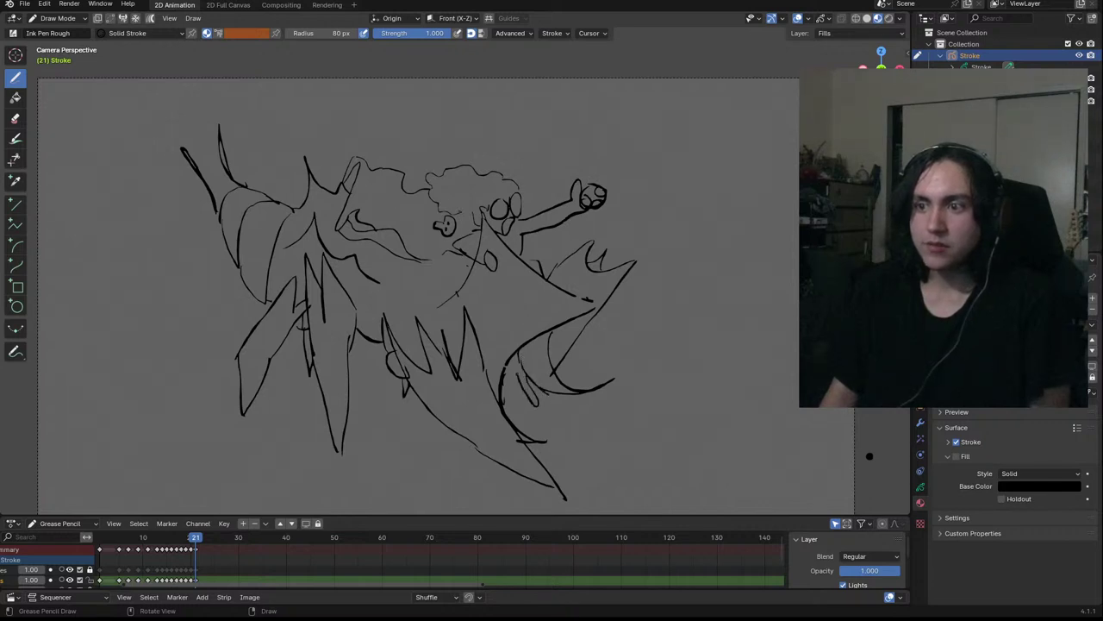
scroll(563, 273, up, 3)
mouse_move(563, 272)
shift+middle_down()
mouse_move(446, 231)
mouse_move(416, 161)
shift+middle_up()
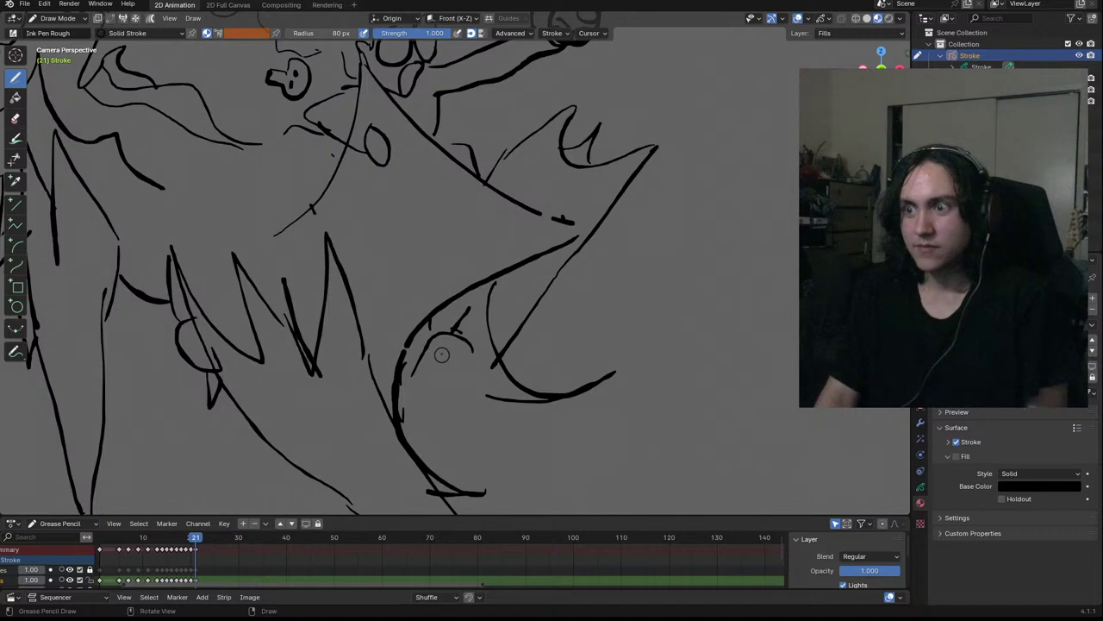
mouse_move(441, 350)
mouse_down()
mouse_move(472, 360)
mouse_move(475, 378)
mouse_move(458, 380)
mouse_move(469, 373)
mouse_up()
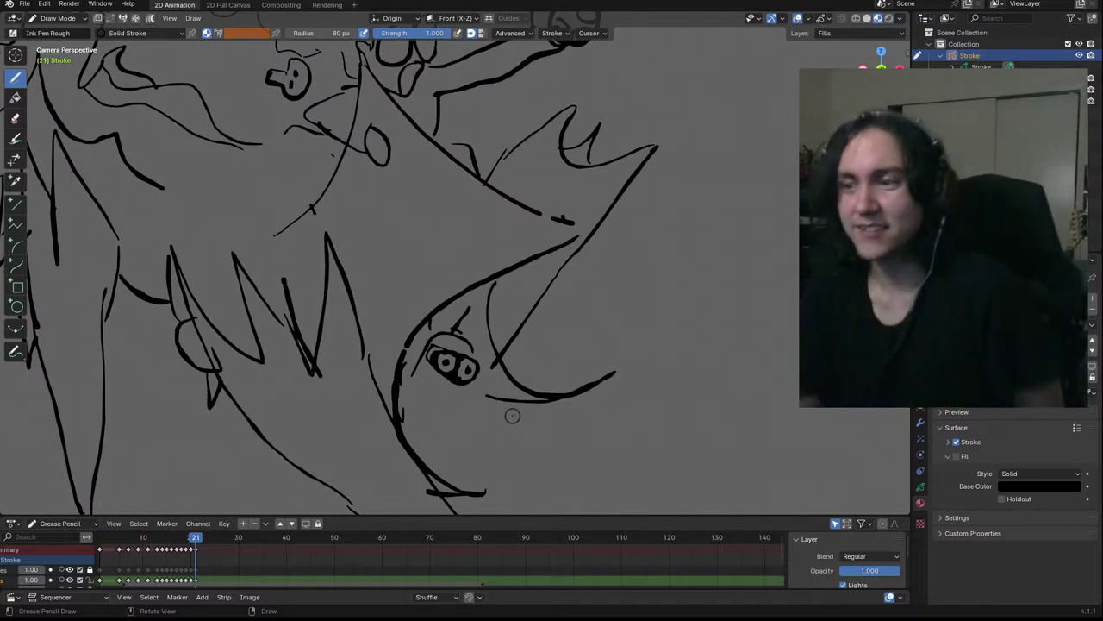
Draw the robot's gritted mouth as a grid of teeth, with a curved jaw line beneath it
ctrl+middle_drag(469, 346, 526, 285)
mouse_move(494, 387)
shift+middle_down()
mouse_move(495, 146)
mouse_move(506, 121)
shift+middle_up()
mouse_move(481, 223)
mouse_down()
mouse_move(481, 247)
mouse_move(465, 255)
mouse_move(408, 229)
mouse_up()
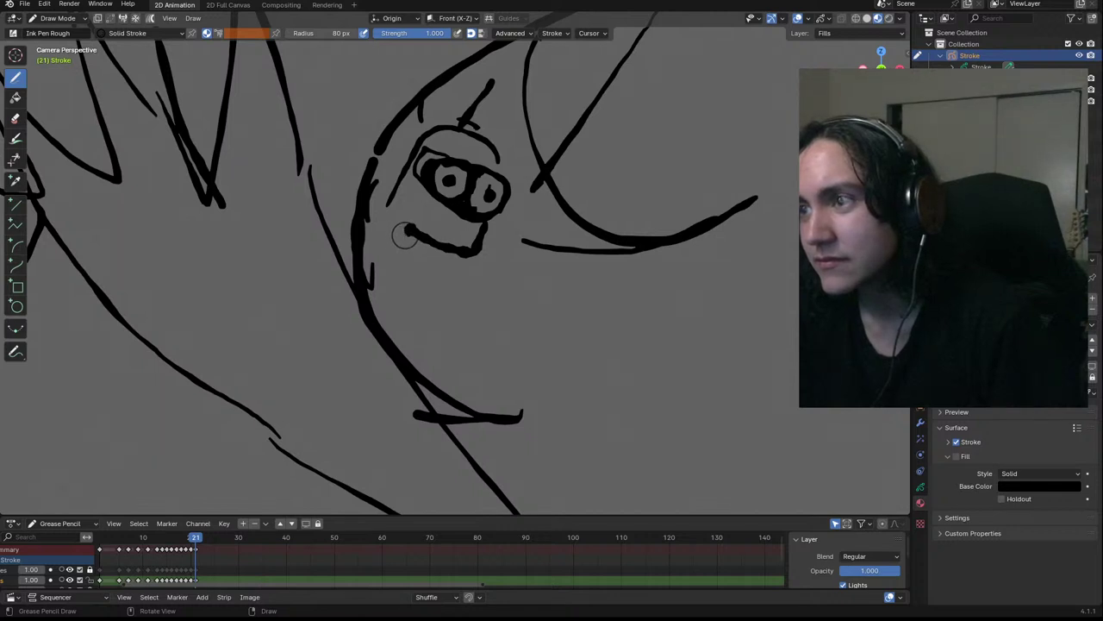
key(ctrl+z)
key(ctrl+z)
drag(412, 209, 471, 238)
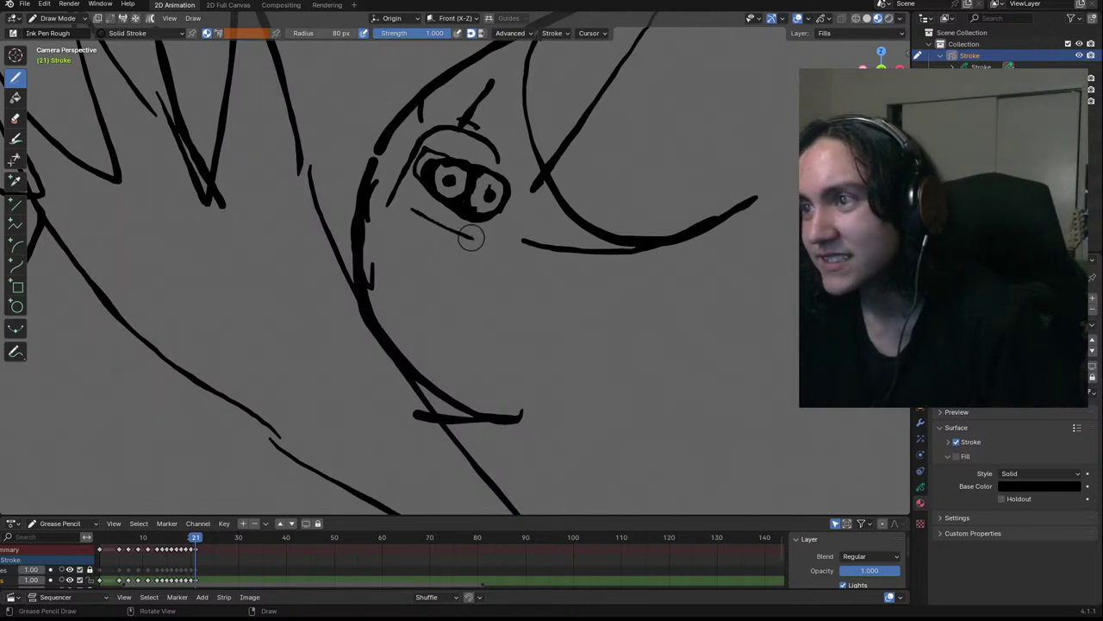
key(ctrl+z)
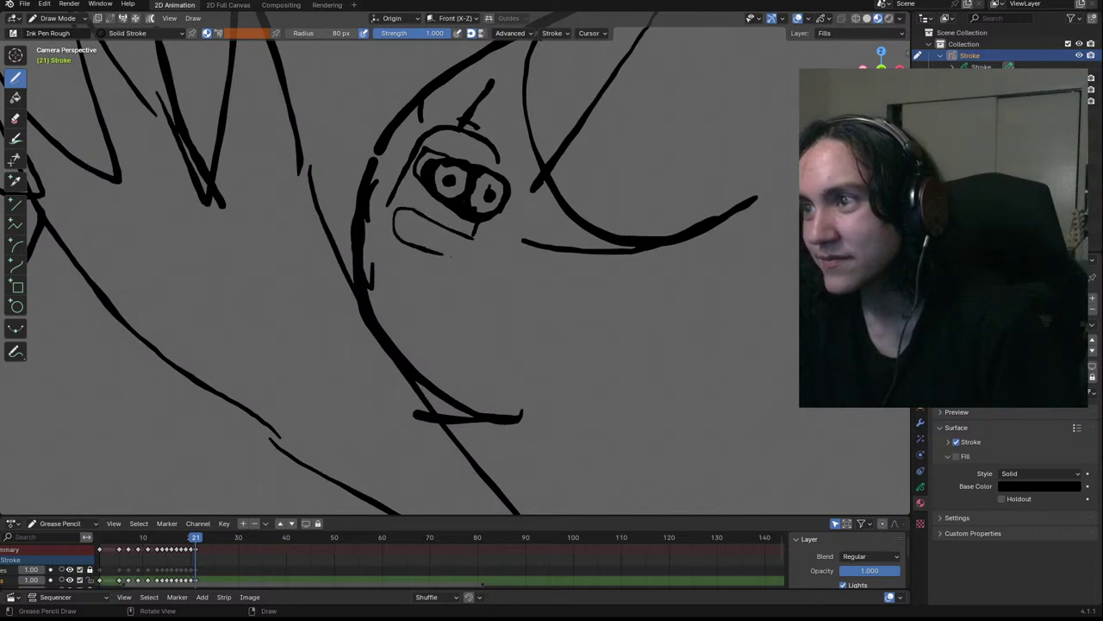
drag(470, 250, 466, 241)
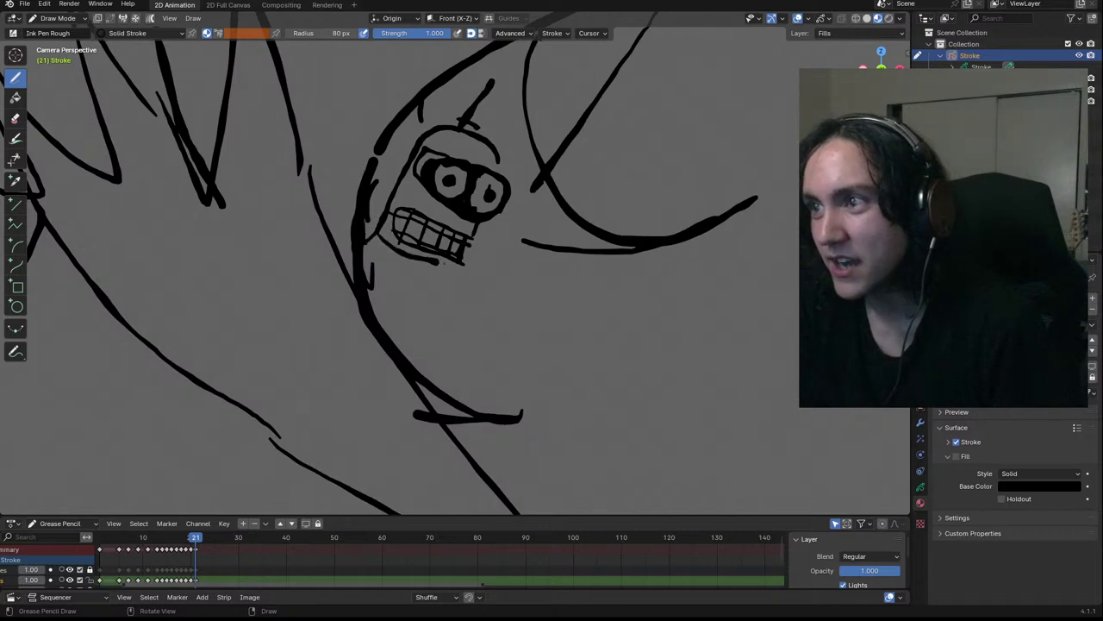
drag(473, 271, 476, 250)
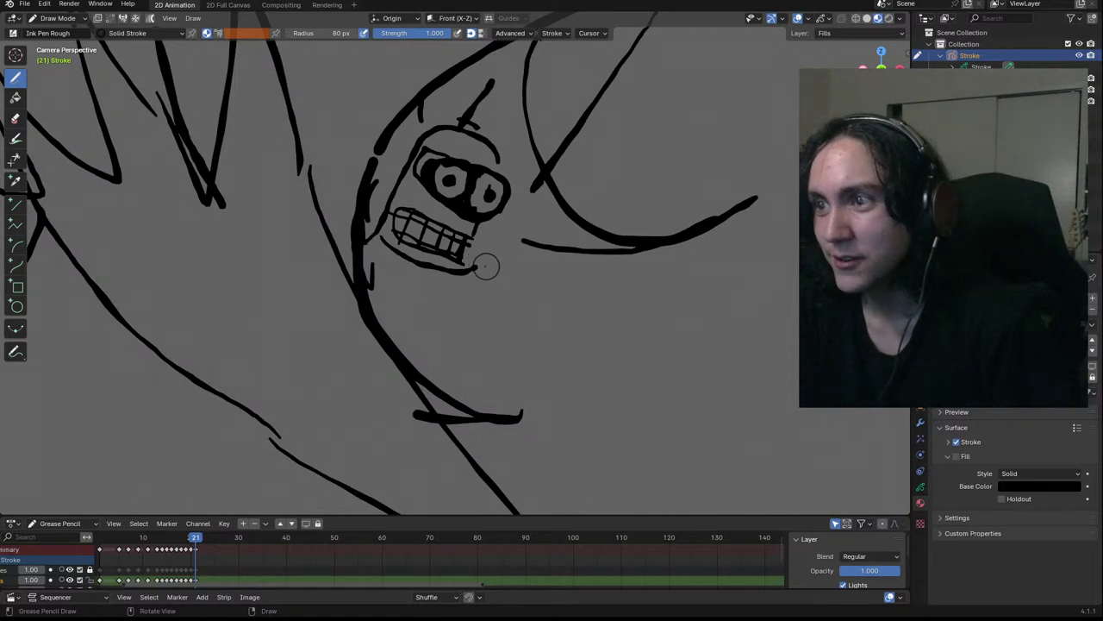
Draw the side of the robot's torso and a bent arm raised beside its head with a small fingered hand
drag(477, 273, 429, 369)
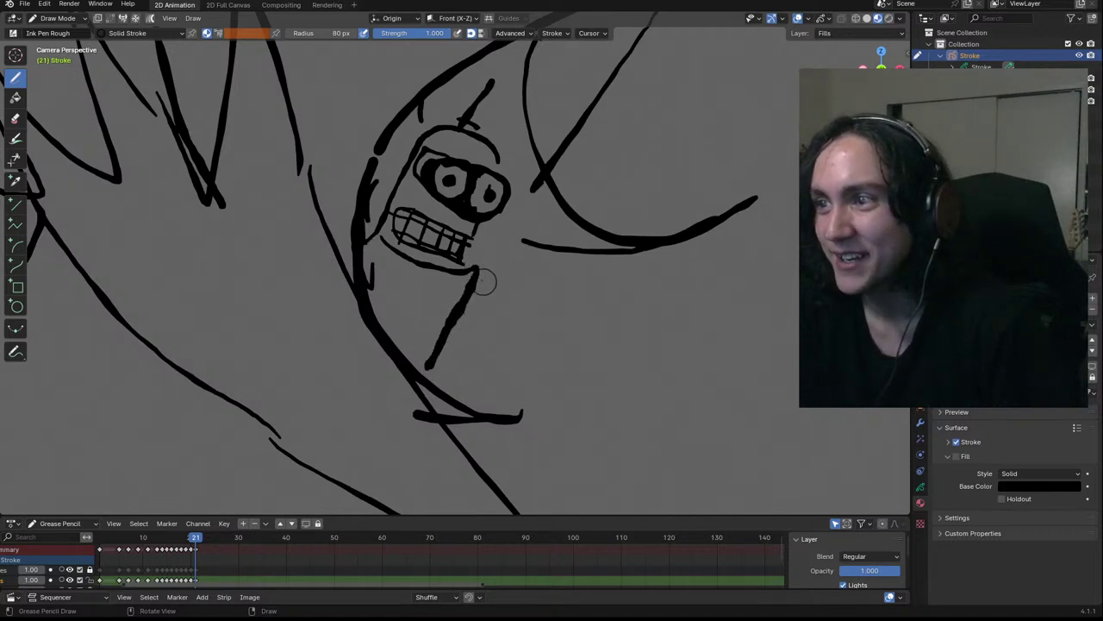
mouse_move(472, 273)
mouse_down()
mouse_move(500, 271)
mouse_move(557, 199)
mouse_move(561, 238)
mouse_move(594, 187)
mouse_move(552, 240)
mouse_move(520, 229)
mouse_move(558, 202)
mouse_move(511, 258)
mouse_move(527, 205)
mouse_move(587, 186)
mouse_up()
key(ctrl+z)
drag(526, 205, 548, 210)
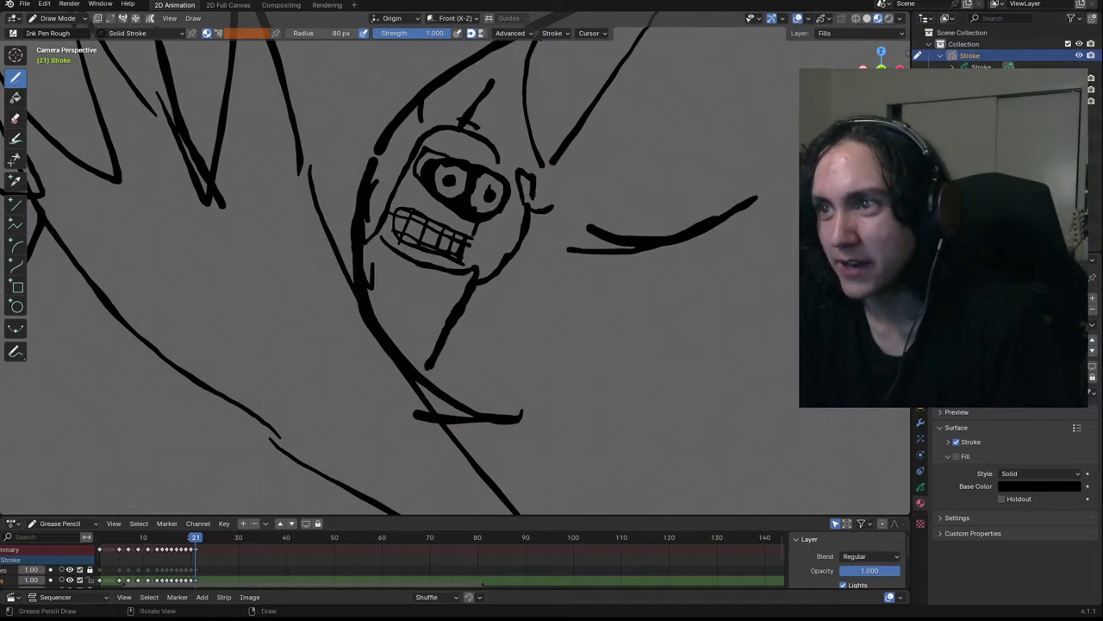
mouse_move(550, 191)
mouse_down()
mouse_move(571, 189)
mouse_move(554, 207)
mouse_up()
key(ctrl+z)
key(ctrl+z)
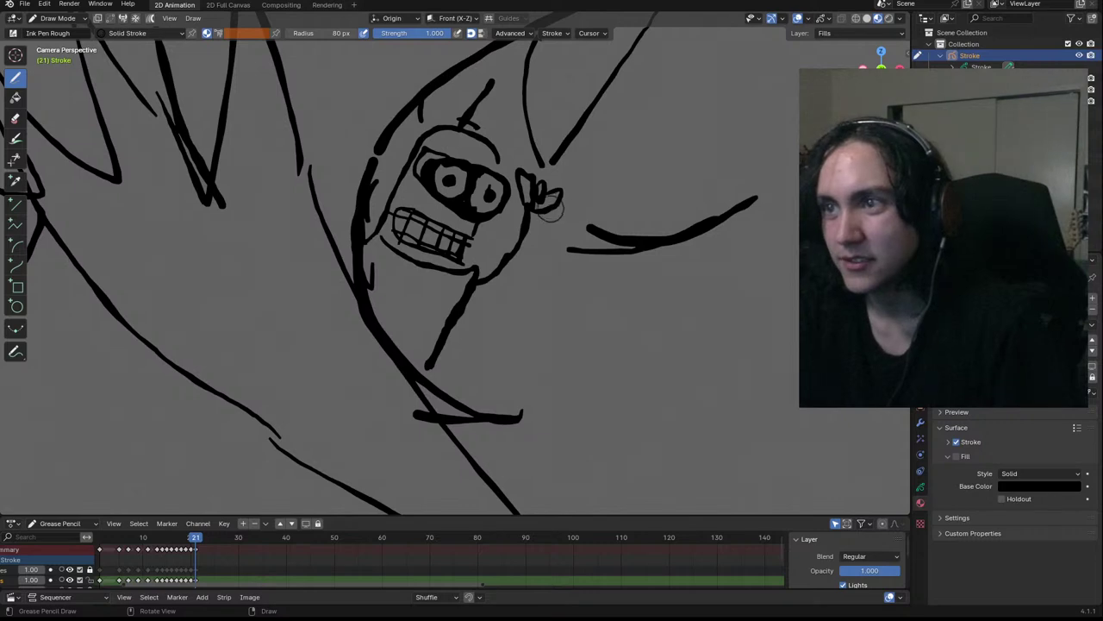
mouse_move(543, 196)
mouse_down()
mouse_move(551, 240)
mouse_move(526, 242)
mouse_move(513, 292)
mouse_move(466, 319)
mouse_up()
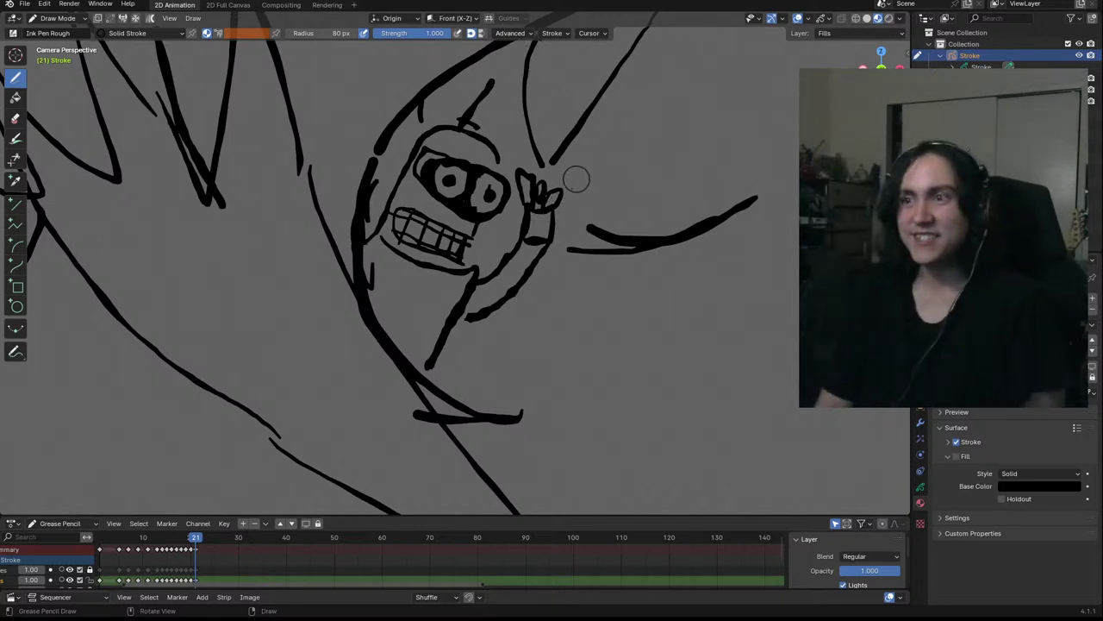
Erase the robot's raised hand and redraw the arm reaching farther out, ending in an open three-fingered hand
mouse_move(541, 200)
ctrl+mouse_down()
mouse_move(517, 192)
mouse_move(512, 173)
mouse_move(537, 190)
mouse_move(534, 214)
mouse_move(576, 175)
ctrl+mouse_up()
mouse_move(608, 141)
mouse_down()
mouse_move(638, 169)
mouse_move(610, 137)
mouse_up()
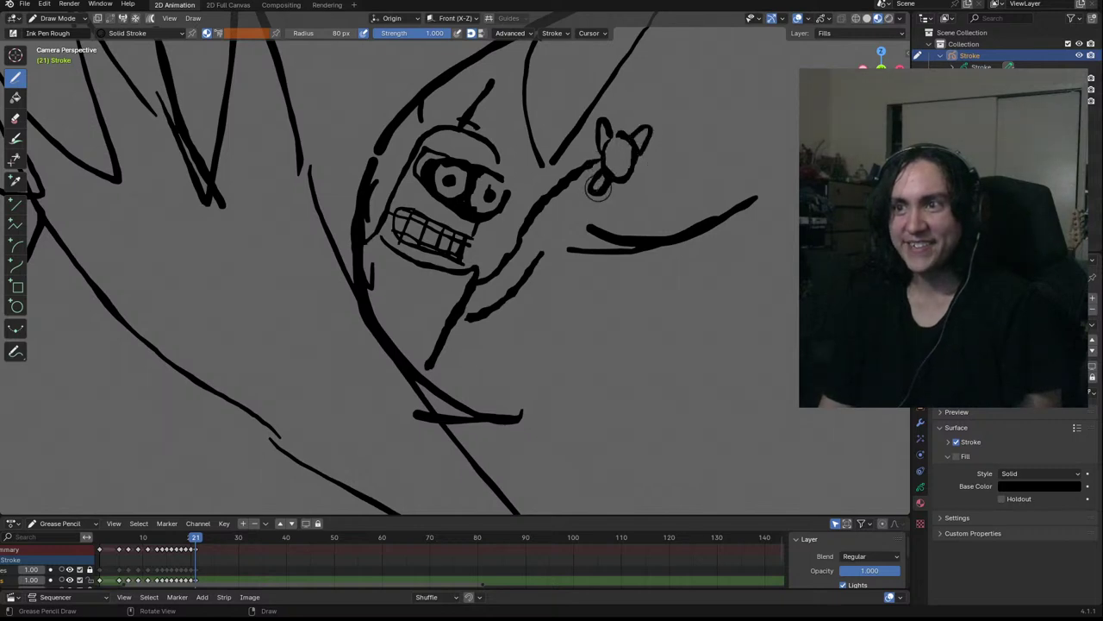
drag(590, 196, 543, 260)
Add segment bands along the robot's extended arm and outline its neckline and a curved chest shape on the torso
mouse_move(587, 161)
ctrl+middle_down()
mouse_move(549, 272)
mouse_move(537, 235)
ctrl+middle_up()
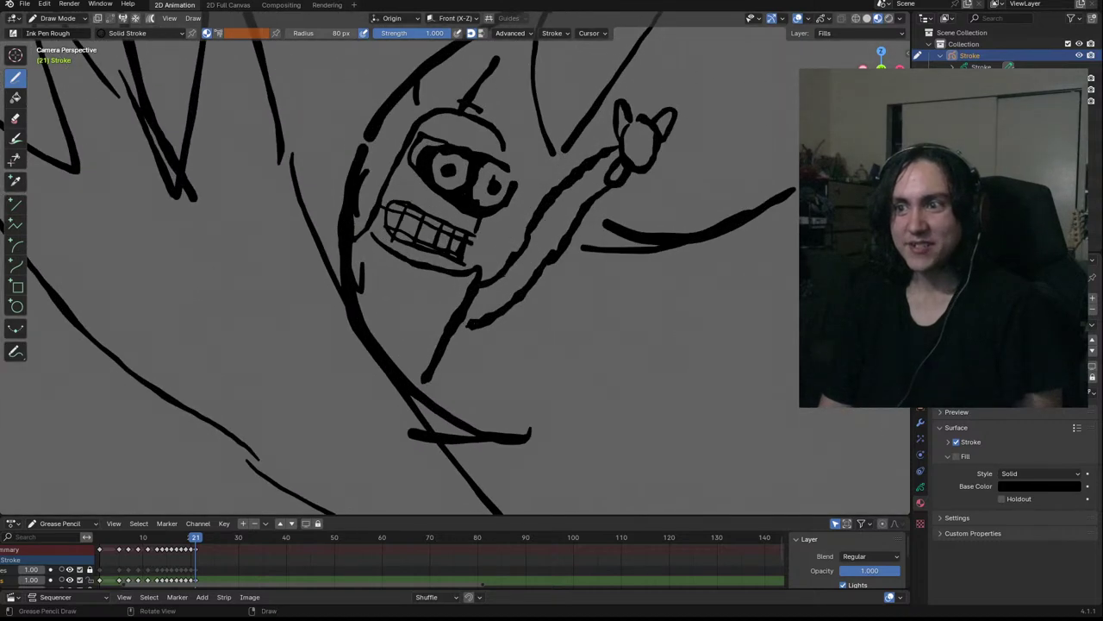
drag(476, 316, 505, 278)
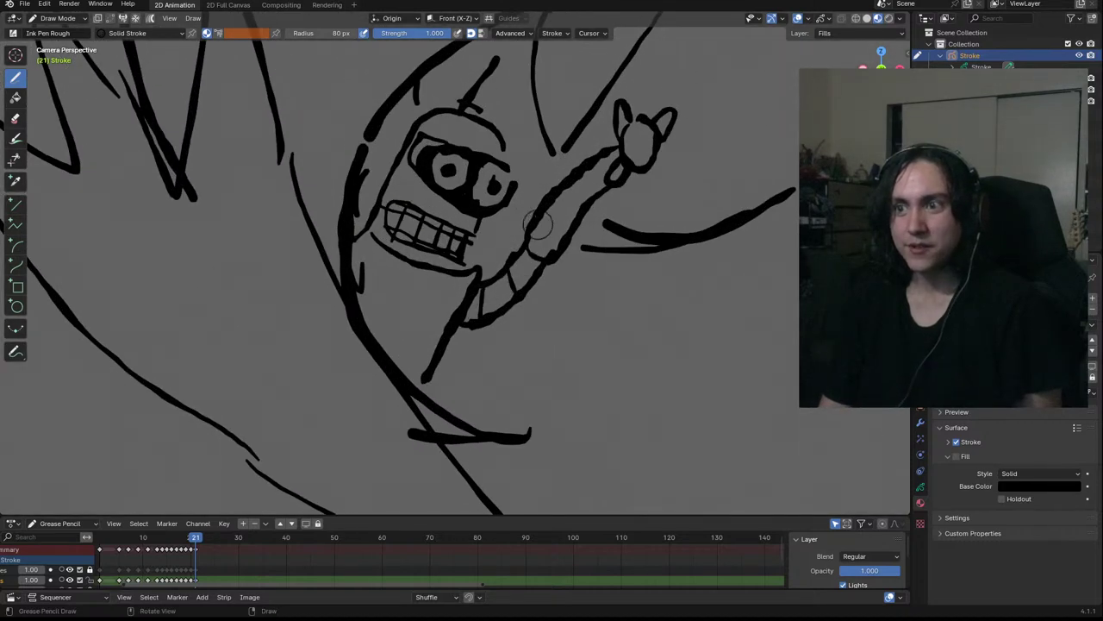
mouse_move(574, 185)
mouse_down()
mouse_move(597, 210)
mouse_move(594, 199)
mouse_up()
key(ctrl+z)
drag(379, 269, 474, 277)
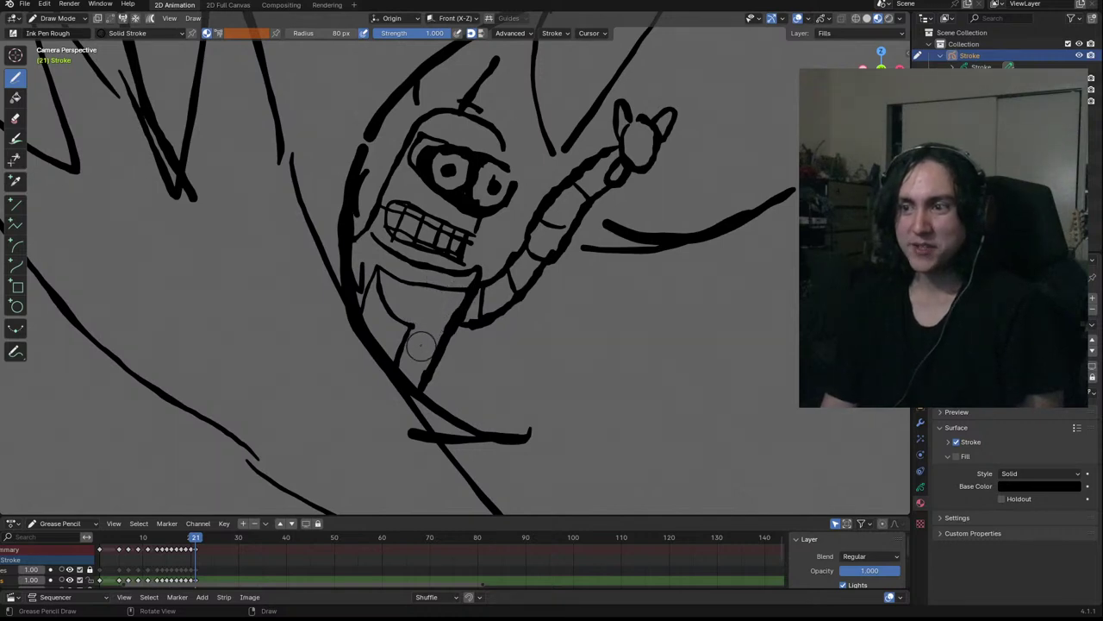
Draw the domed forehead, nose and lower eye line of a tiny face inside the robot's chest
scroll(414, 334, up, 8)
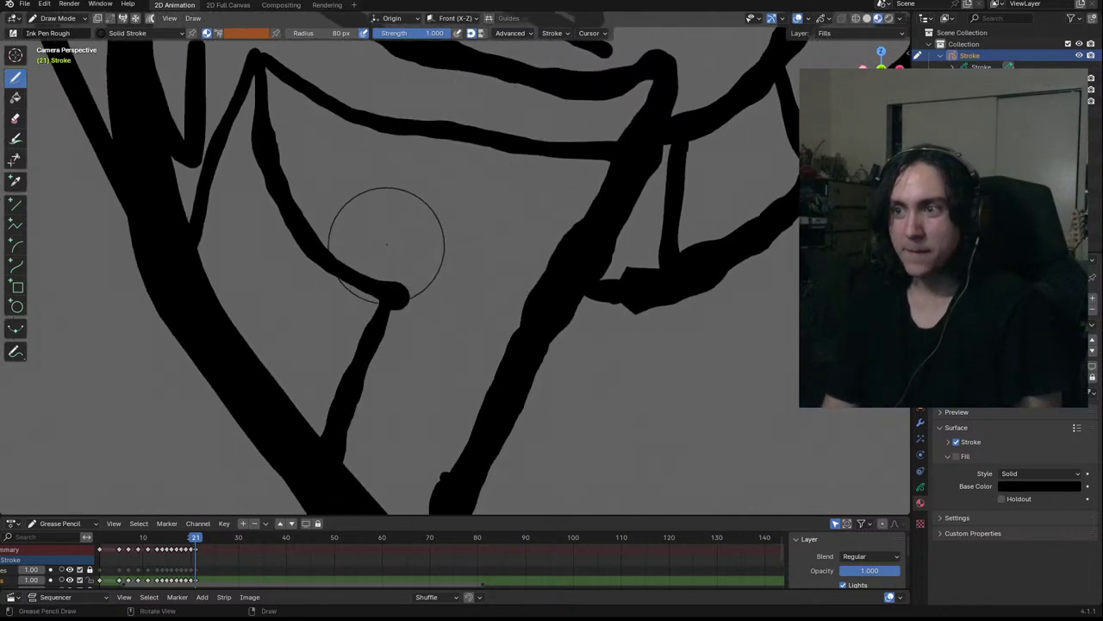
click(335, 195)
mouse_move(348, 183)
mouse_down()
mouse_move(438, 176)
mouse_move(489, 272)
mouse_move(456, 372)
mouse_move(409, 460)
mouse_up()
drag(420, 362, 391, 425)
key(ctrl+z)
drag(427, 345, 401, 398)
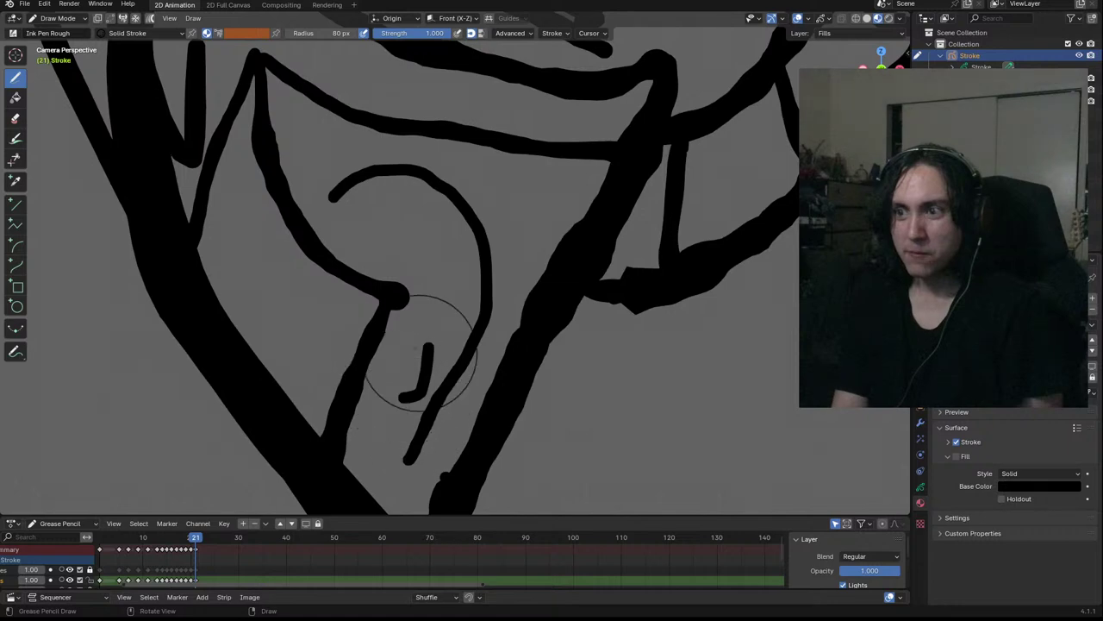
mouse_move(397, 356)
mouse_down()
mouse_move(455, 373)
mouse_move(388, 335)
mouse_move(454, 362)
mouse_up()
key(ctrl+z)
Draw the tiny face's slanted brow line and two narrow eyes with small pupils
drag(476, 309, 436, 309)
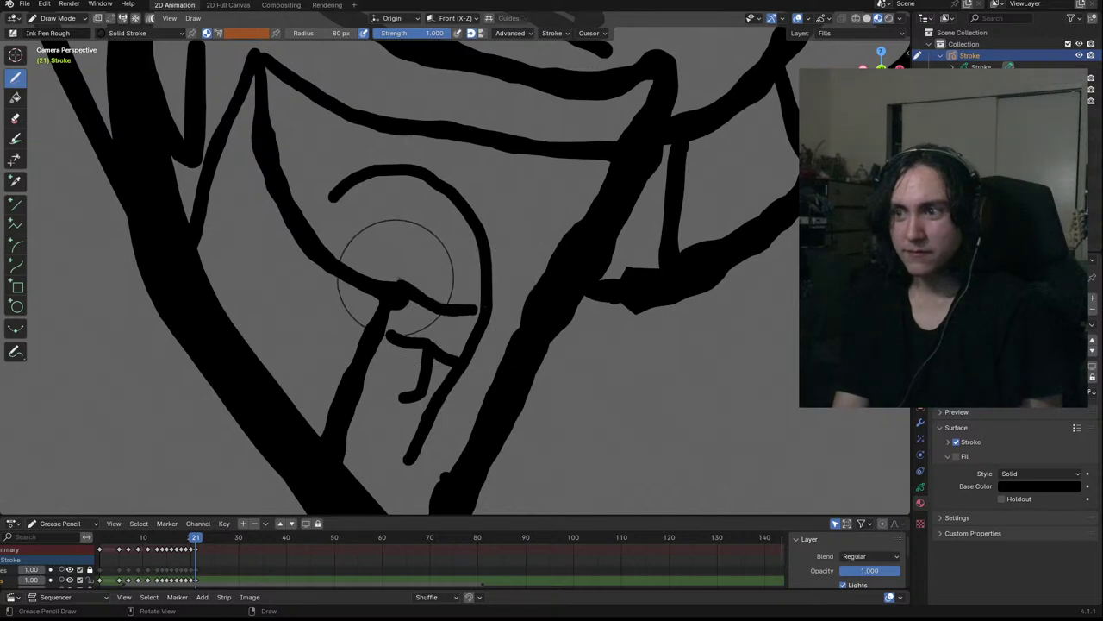
key(ctrl+z)
mouse_move(394, 270)
mouse_down()
mouse_move(448, 314)
mouse_move(485, 316)
mouse_up()
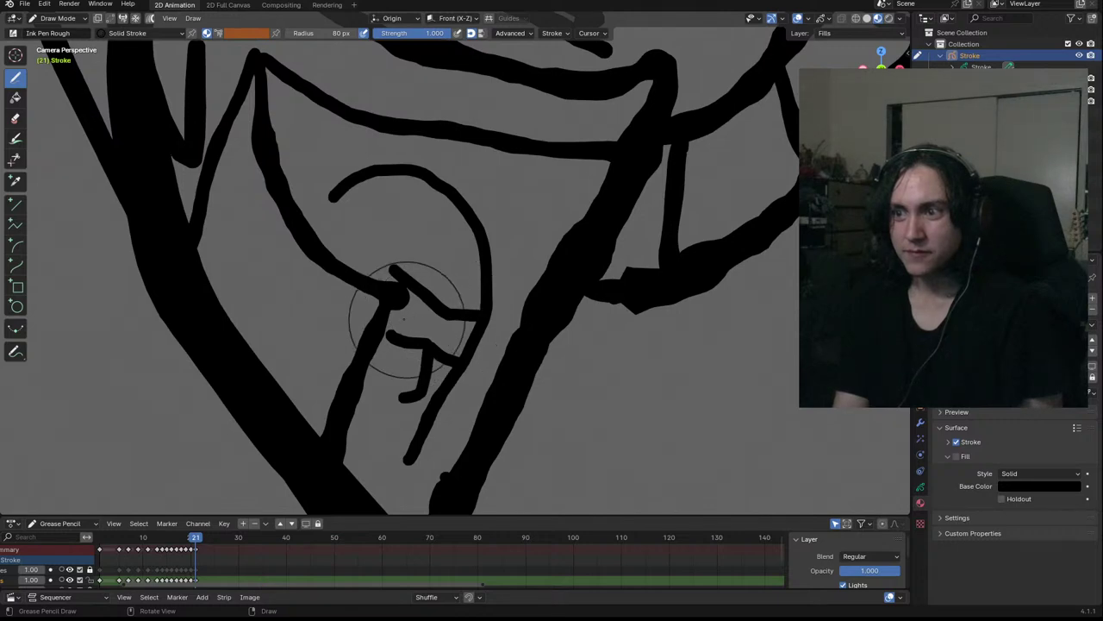
drag(393, 314, 421, 325)
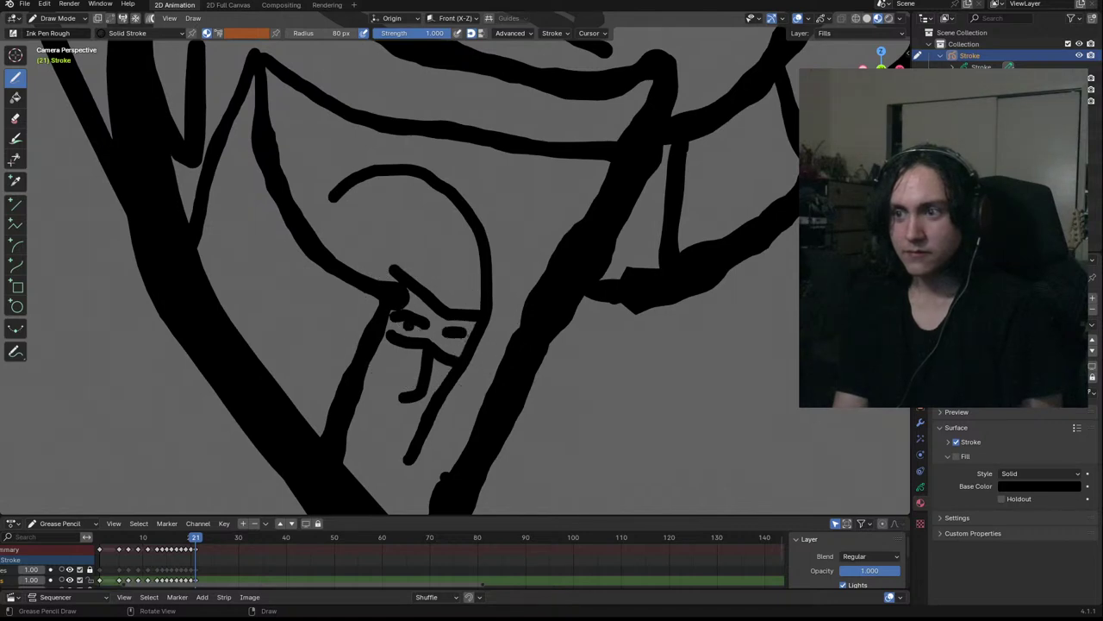
drag(471, 332, 435, 339)
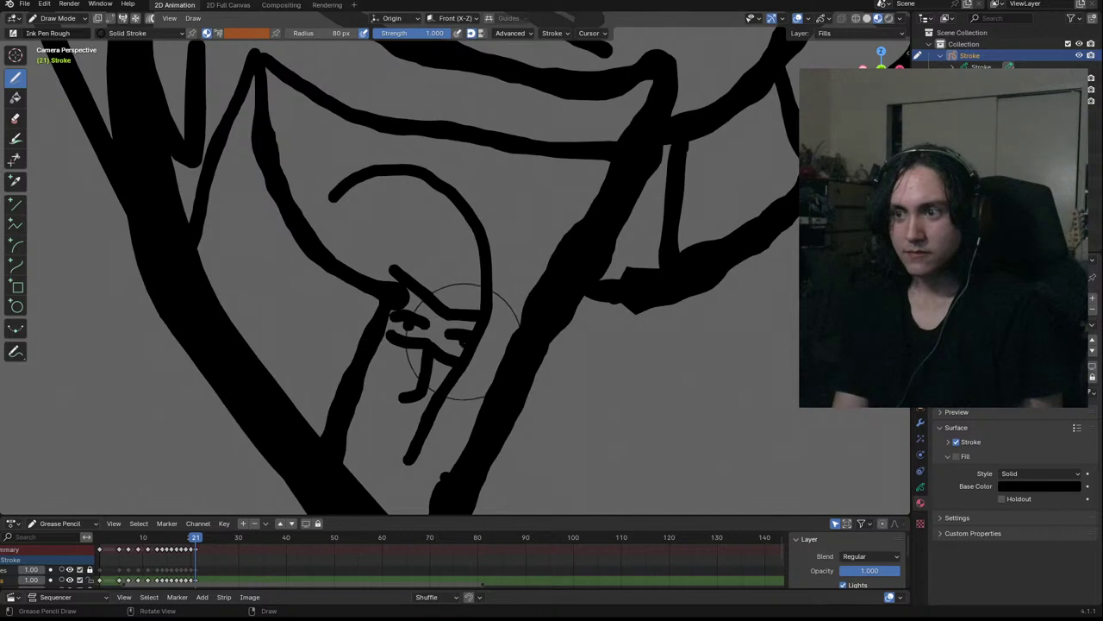
Draw the tiny face's boxed mouth and chin, and extend the forehead curve down to the back of the head
mouse_move(415, 455)
mouse_down()
mouse_move(393, 458)
mouse_move(351, 433)
mouse_move(413, 458)
mouse_up()
key(ctrl+z)
mouse_move(393, 392)
mouse_down()
mouse_move(362, 391)
mouse_move(423, 414)
mouse_move(403, 400)
mouse_move(417, 409)
mouse_move(399, 429)
mouse_up()
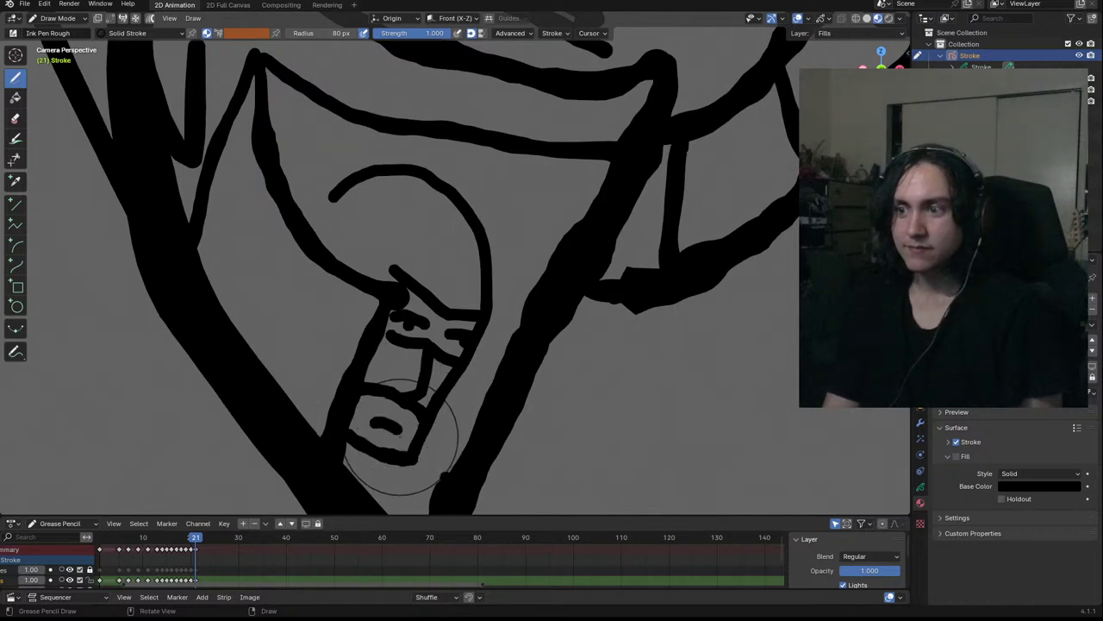
drag(331, 197, 315, 225)
key(ctrl+z)
key(ctrl+z)
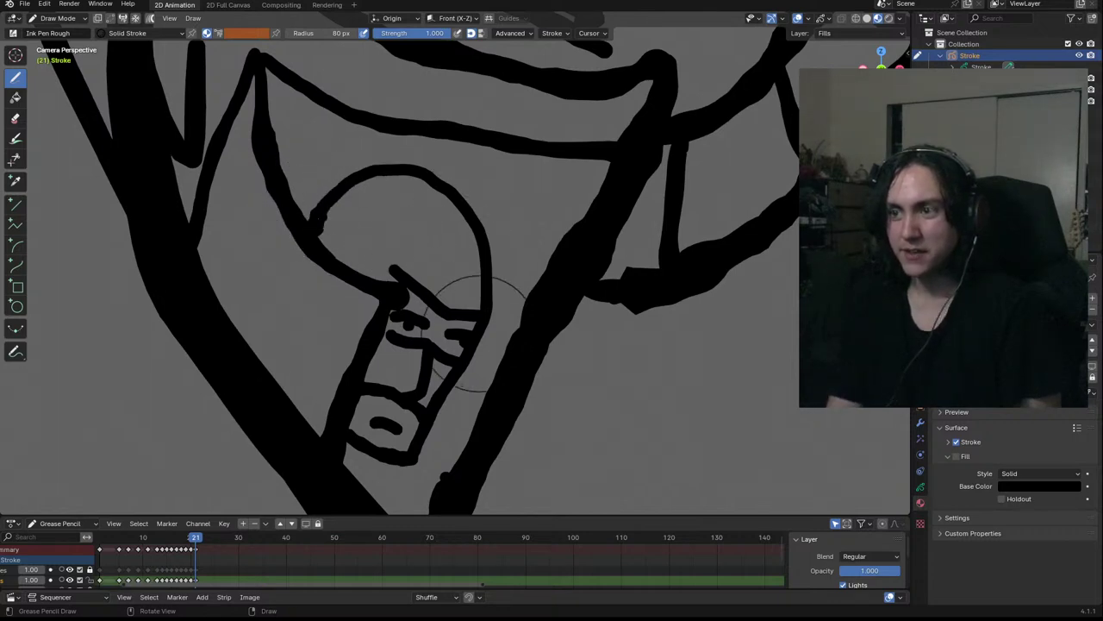
click(421, 471)
key(ctrl+z)
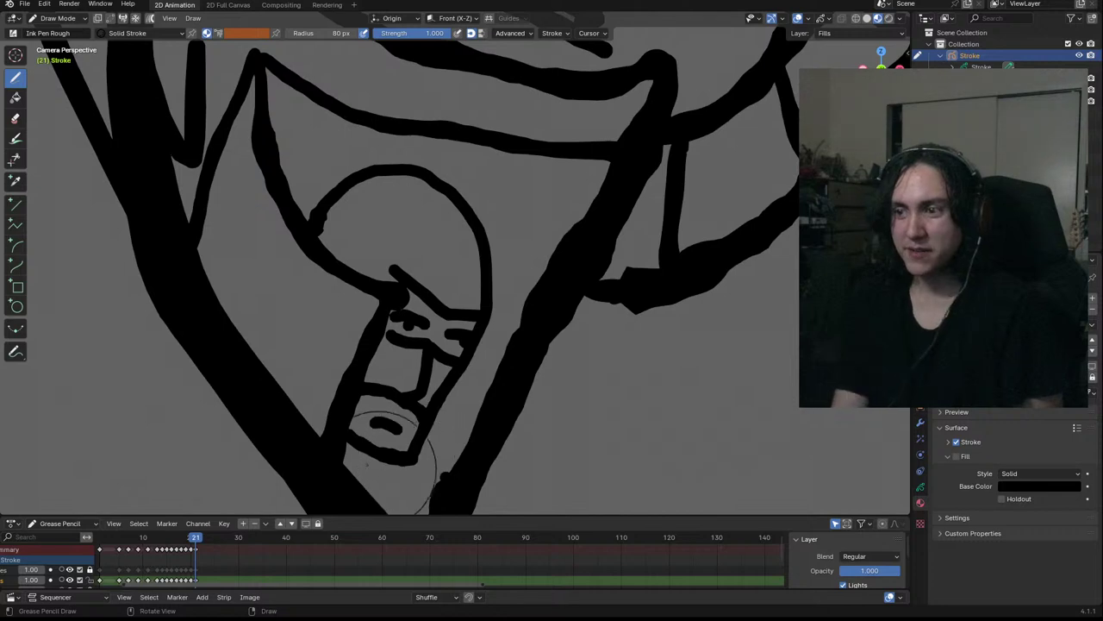
Outline a surrounding shape along the tiny face's chin and side, closing it with a curved, banded top across the forehead
drag(362, 469, 431, 481)
key(ctrl+z)
mouse_move(345, 453)
mouse_down()
mouse_move(435, 481)
mouse_move(529, 246)
mouse_up()
mouse_move(532, 229)
mouse_down()
mouse_move(545, 185)
mouse_move(510, 174)
mouse_up()
key(ctrl+z)
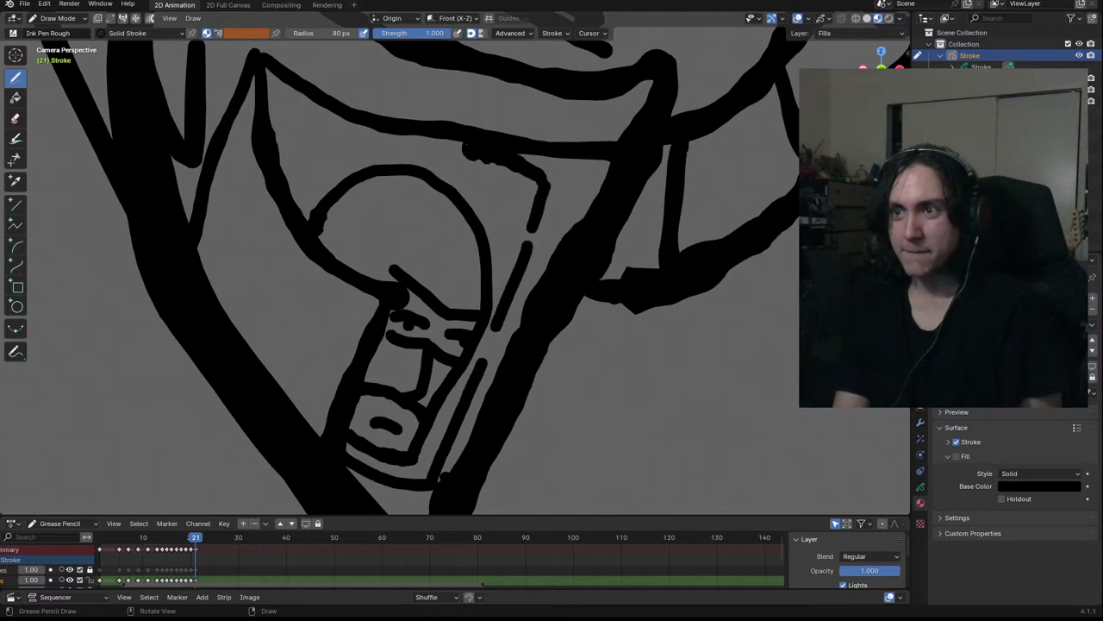
mouse_move(309, 139)
mouse_down()
mouse_move(439, 140)
mouse_move(538, 191)
mouse_up()
mouse_move(309, 141)
mouse_down()
mouse_move(448, 206)
mouse_move(536, 217)
mouse_up()
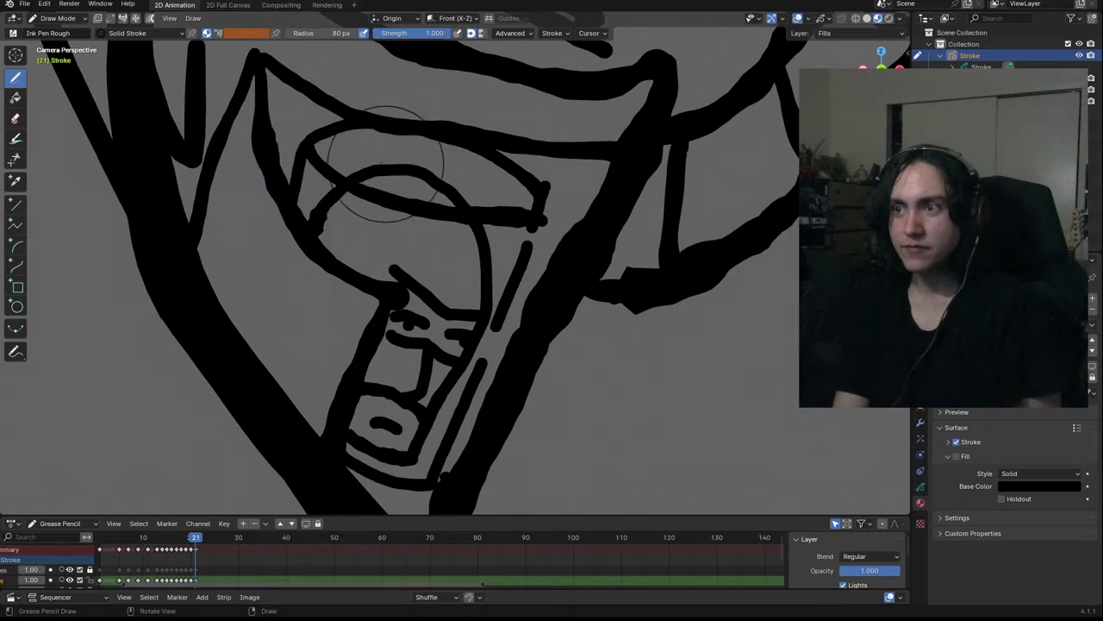
drag(451, 186, 442, 202)
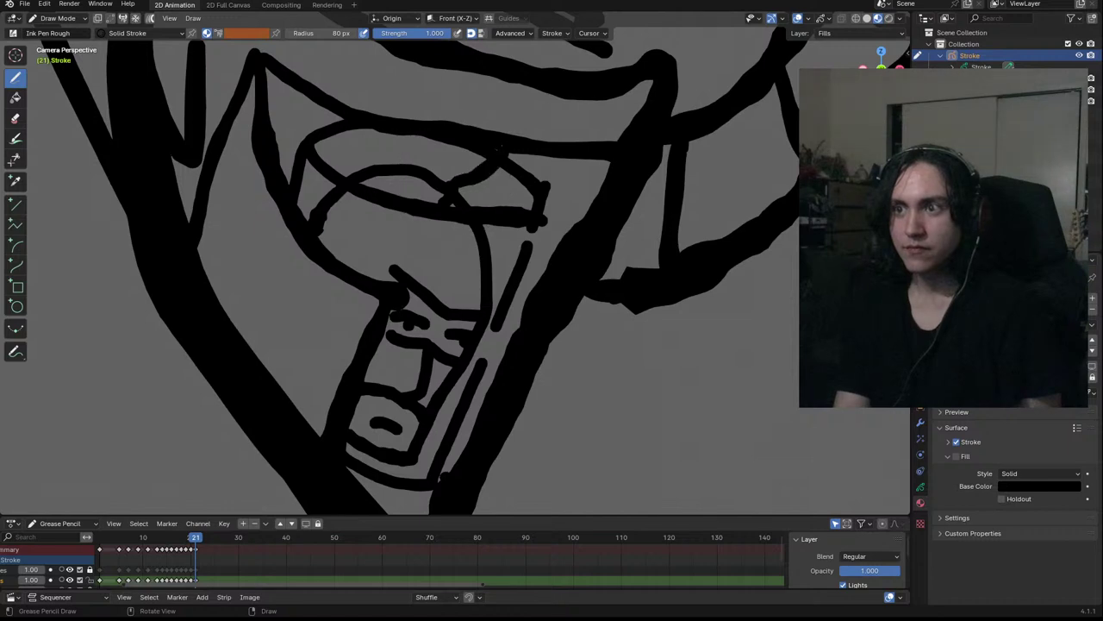
mouse_move(479, 183)
mouse_down()
mouse_move(457, 190)
mouse_move(499, 160)
mouse_up()
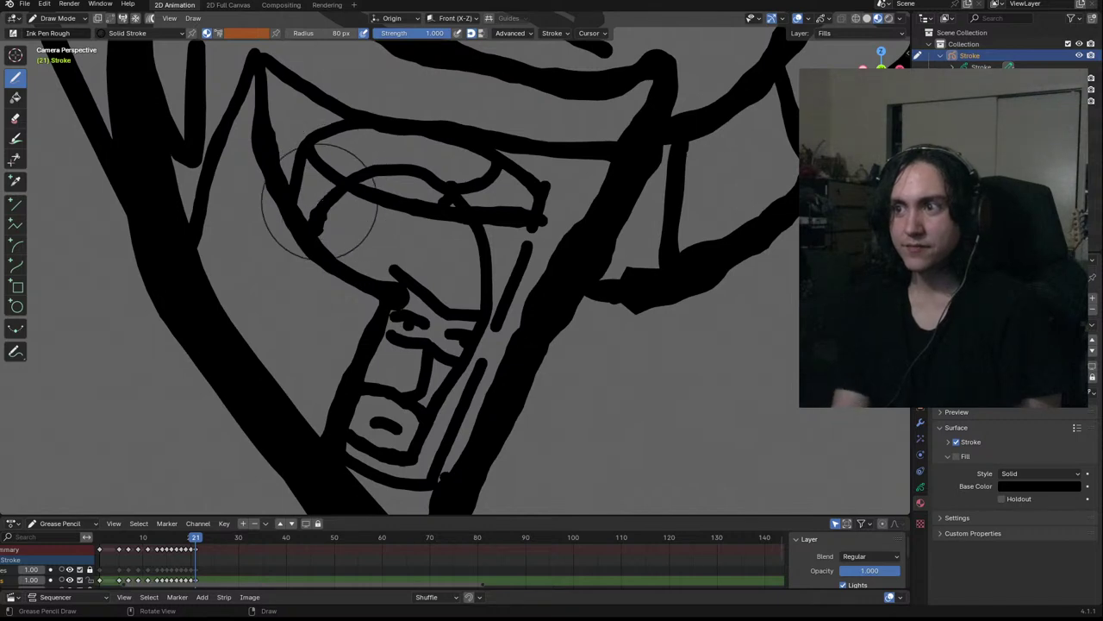
Add small loop details at the end of the tiny face's brow and a little circle beside its chin
mouse_move(446, 219)
ctrl+middle_down()
mouse_move(437, 313)
mouse_move(459, 226)
ctrl+middle_up()
scroll(450, 226, up, 6)
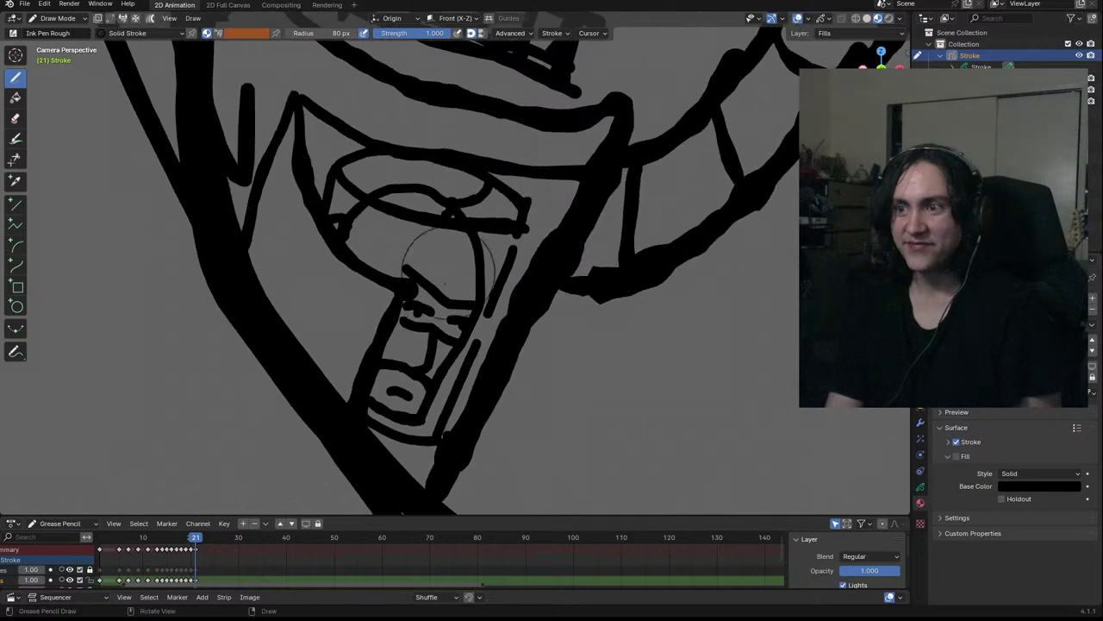
mouse_move(382, 269)
mouse_down()
mouse_move(356, 275)
mouse_move(371, 286)
mouse_move(361, 286)
mouse_up()
key(ctrl+z)
key(ctrl+z)
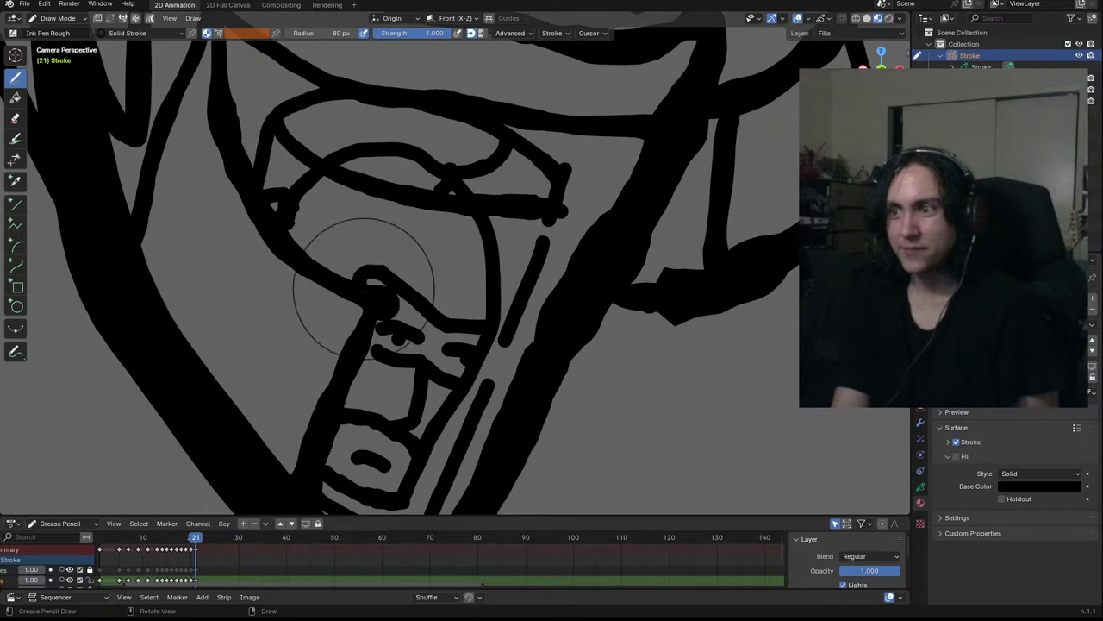
drag(377, 349, 365, 342)
scroll(389, 312, down, 2)
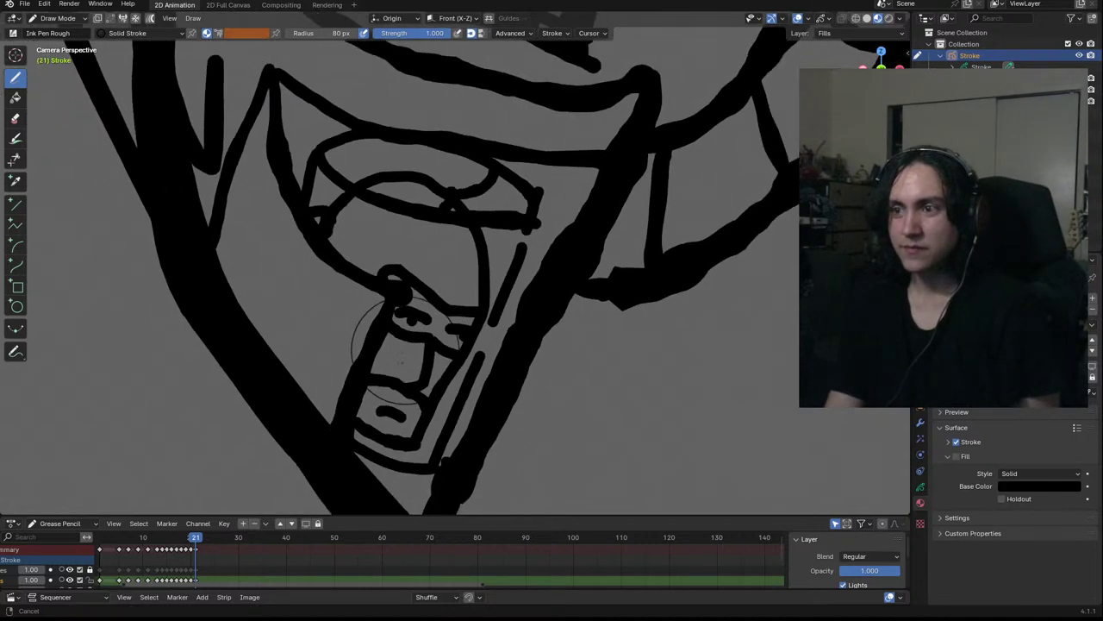
shift+middle_drag(398, 298, 416, 159)
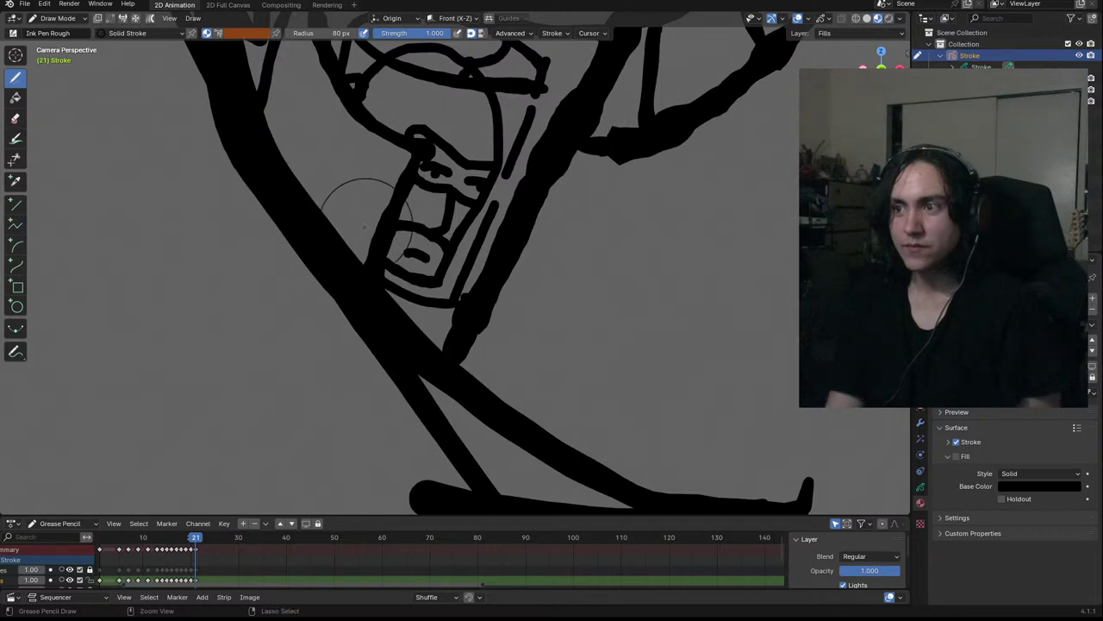
scroll(379, 259, down, 4)
mouse_move(400, 296)
shift+middle_down()
mouse_move(366, 369)
mouse_move(371, 326)
mouse_move(343, 392)
shift+middle_up()
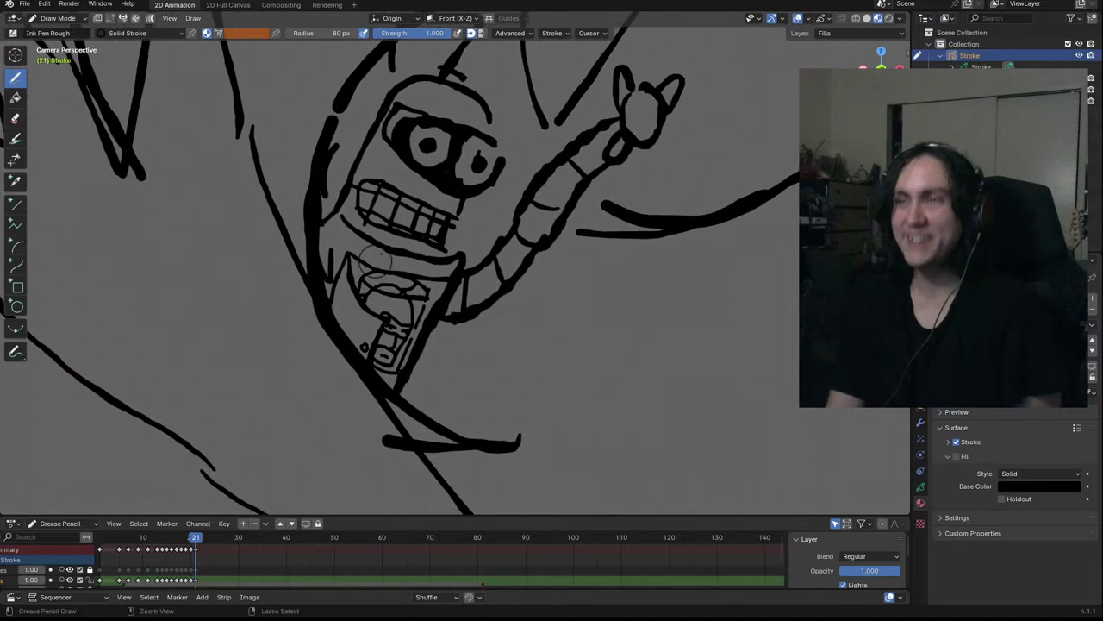
Thicken the side edge of the robot's torso, filling the gap beside the tiny face with black strokes
scroll(370, 267, up, 4)
mouse_move(364, 427)
mouse_down()
mouse_move(428, 304)
mouse_move(381, 307)
mouse_up()
mouse_move(427, 374)
ctrl+middle_down()
mouse_move(424, 358)
mouse_move(418, 376)
ctrl+middle_up()
shift+middle_drag(371, 385, 421, 269)
drag(414, 324, 406, 351)
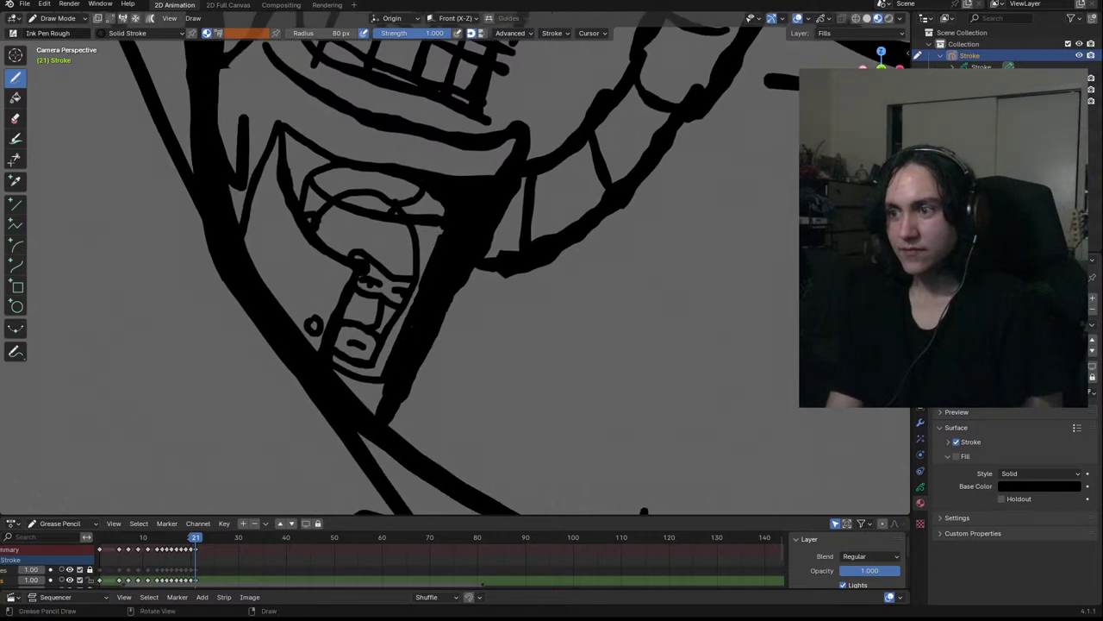
Fill the corner gap of the robot's torso above the tiny face's back with solid black strokes
mouse_move(286, 132)
mouse_down()
mouse_move(304, 171)
mouse_move(299, 201)
mouse_up()
drag(307, 147, 294, 178)
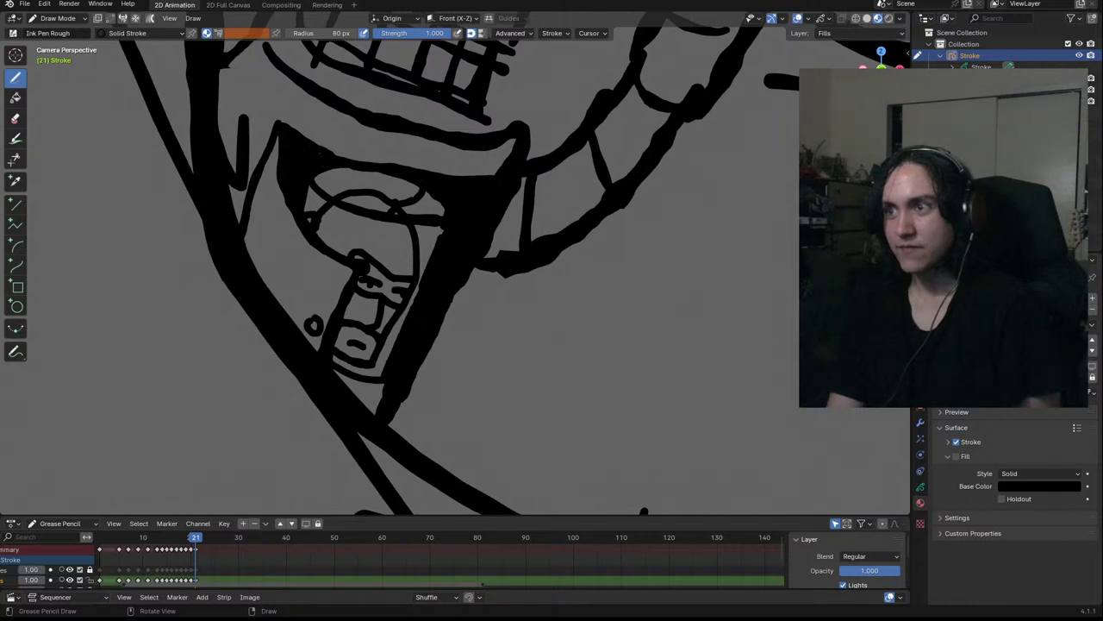
scroll(365, 233, down, 5)
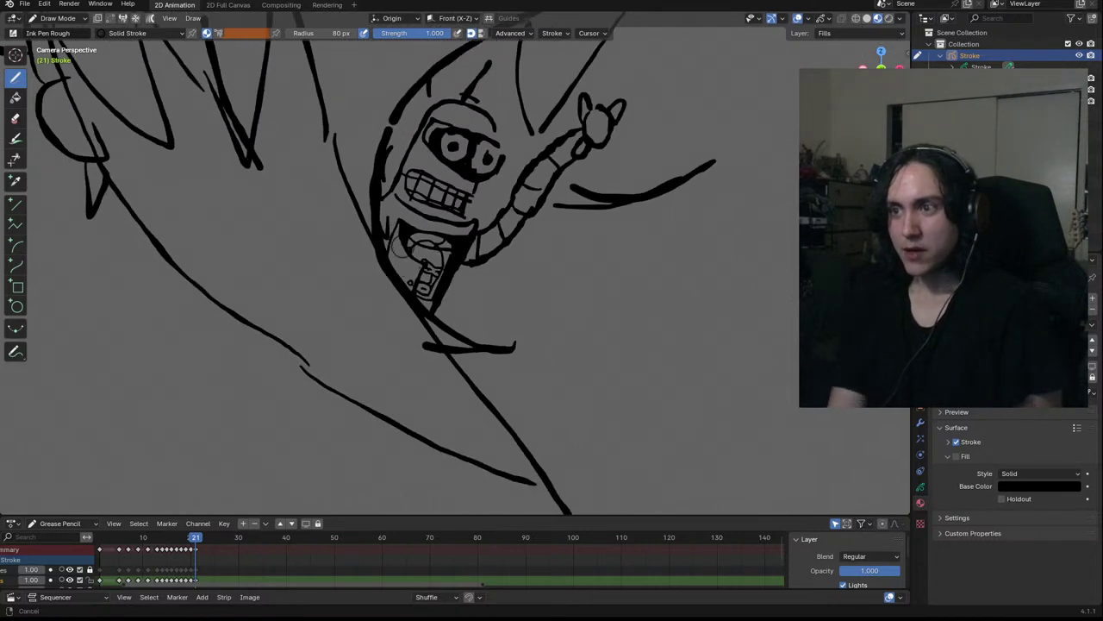
Review the complete frame 21 drawing of the winged creature and robot within the whole camera frame
scroll(460, 342, down, 6)
ctrl+middle_drag(431, 342, 414, 402)
shift+middle_drag(408, 506, 470, 585)
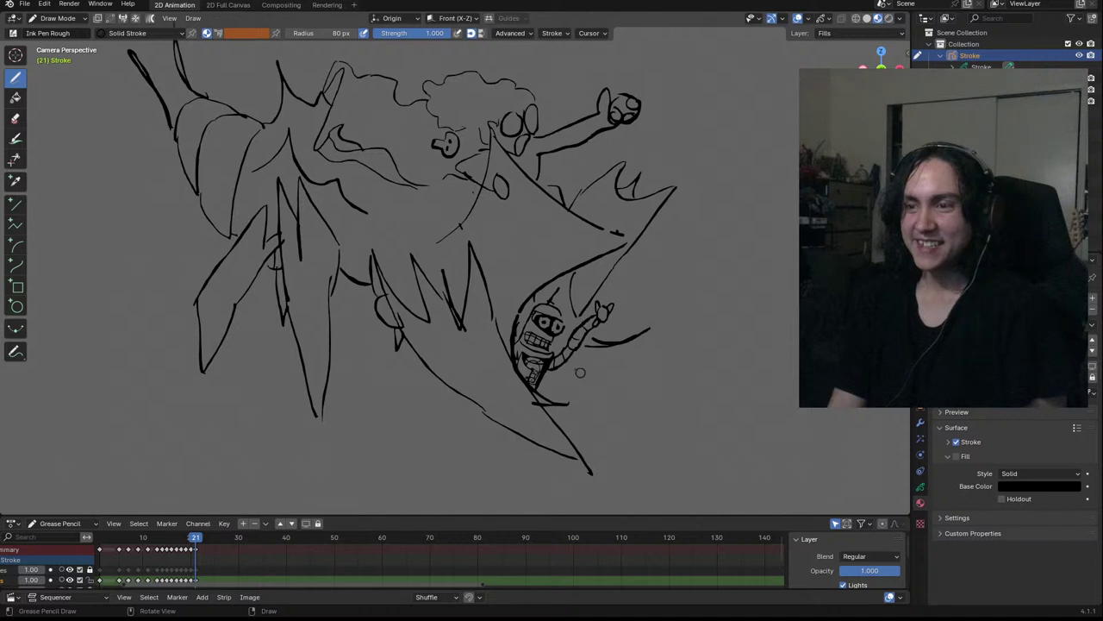
key(Home)
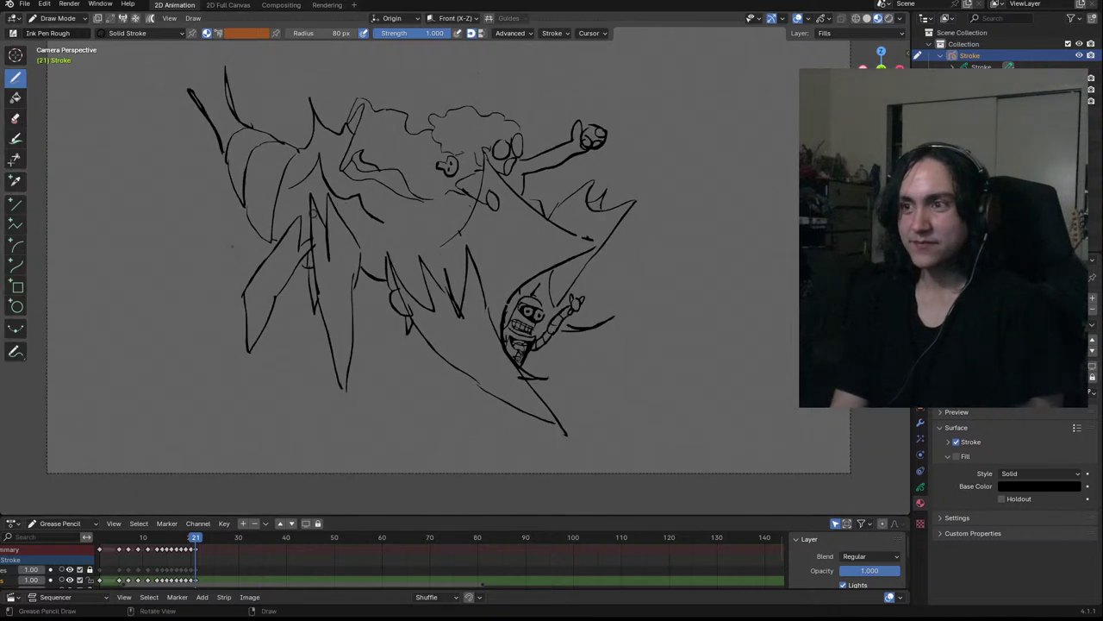
ctrl+middle_drag(201, 207, 657, 354)
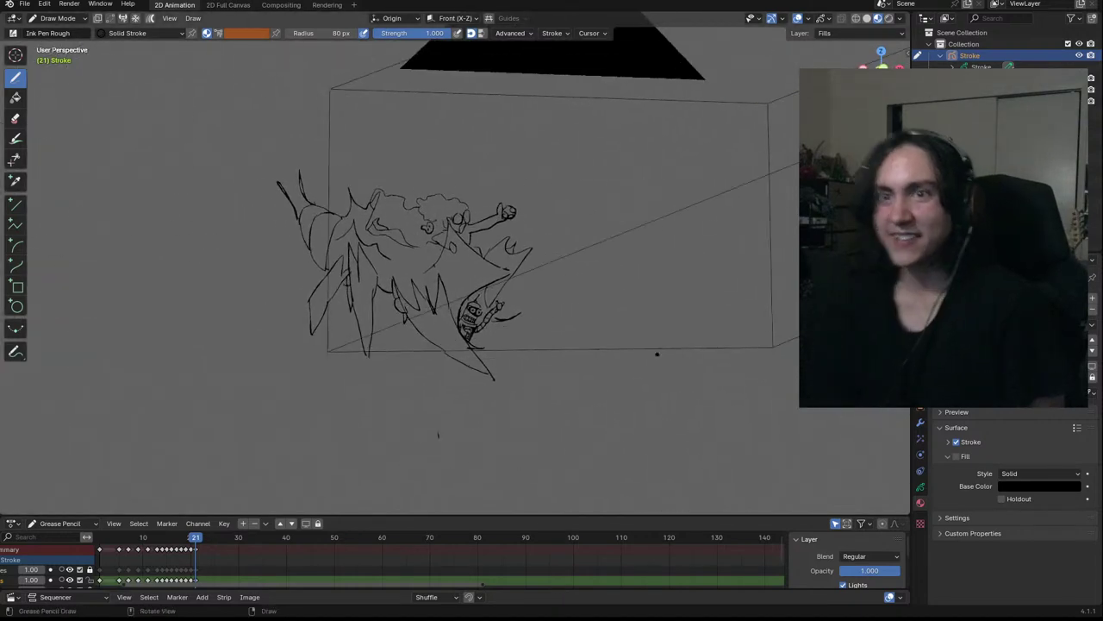
key(KP_0)
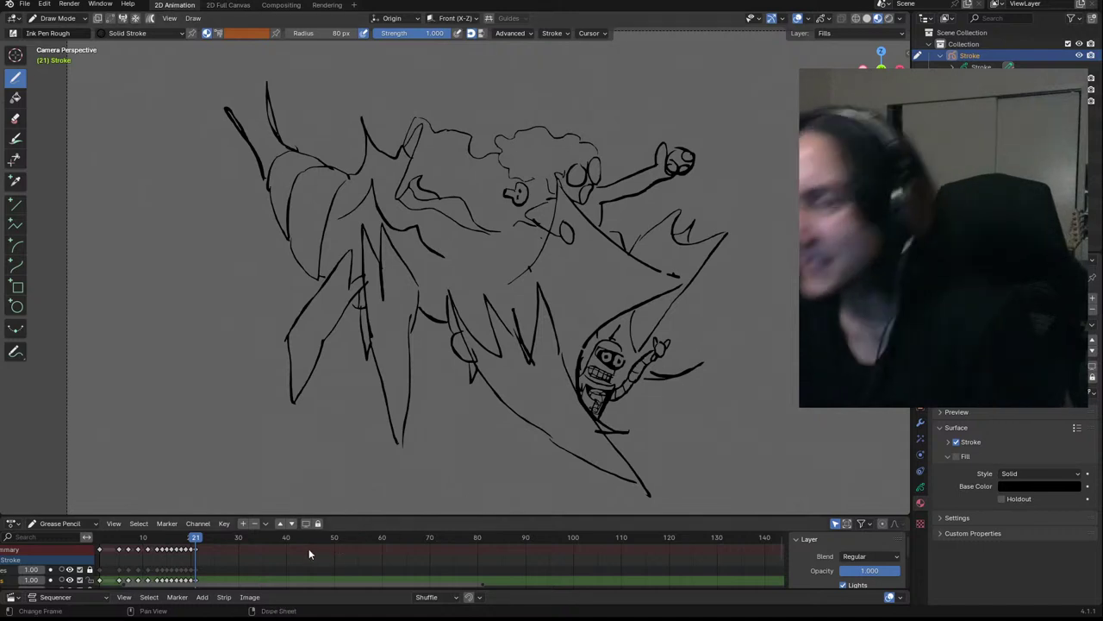
ctrl+middle_drag(547, 215, 537, 286)
Insert a blank grease pencil keyframe at frame 22
key(Right)
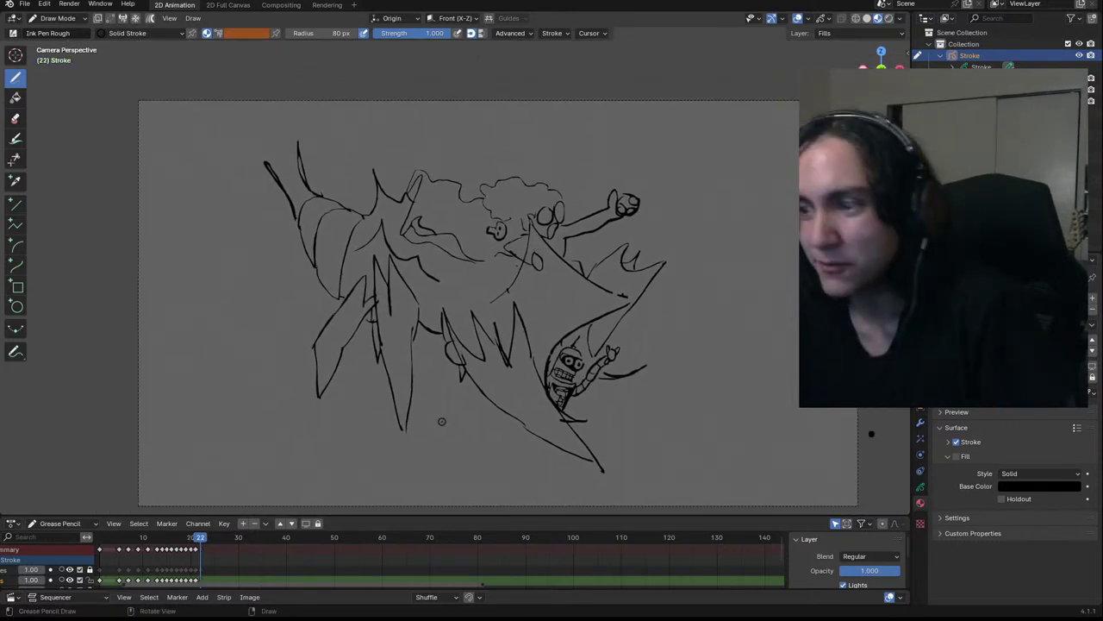
key(i)
click(173, 574)
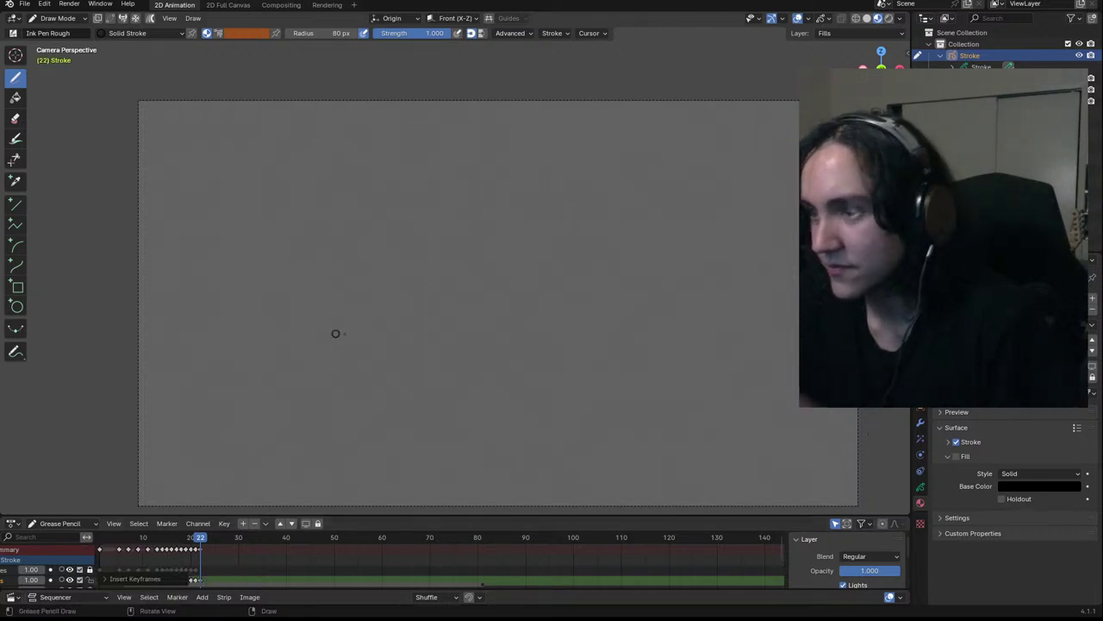
Sketch the large robot torso as a U shape with two long side edges and a rounded base
shift+middle_drag(474, 271, 434, 228)
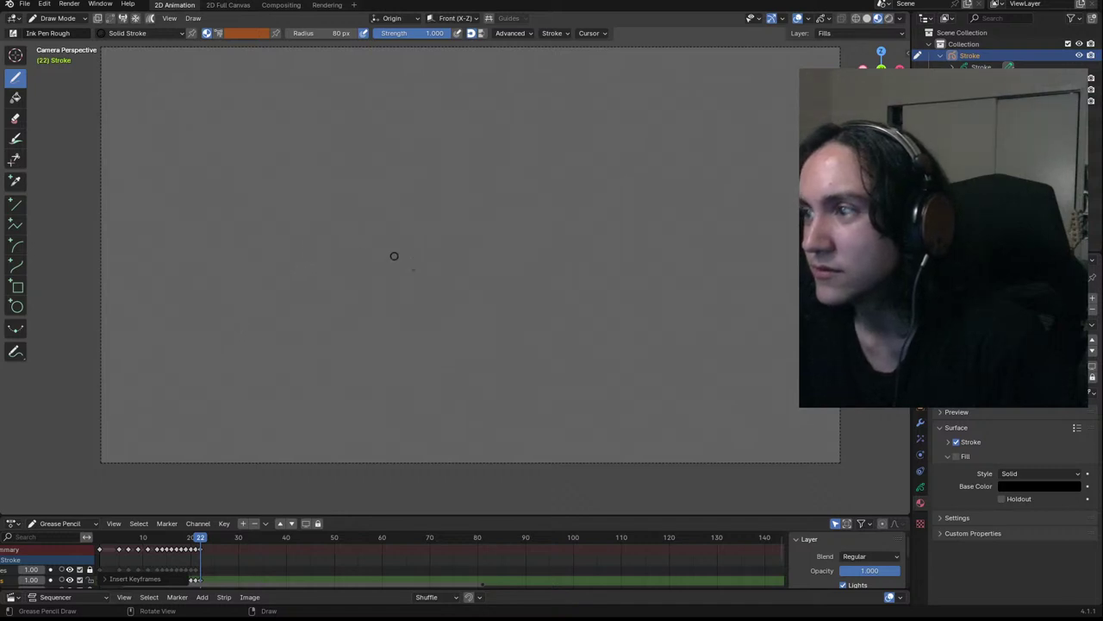
drag(409, 272, 410, 333)
key(ctrl+z)
mouse_move(405, 231)
mouse_down()
mouse_move(412, 377)
mouse_move(507, 392)
mouse_move(540, 215)
mouse_up()
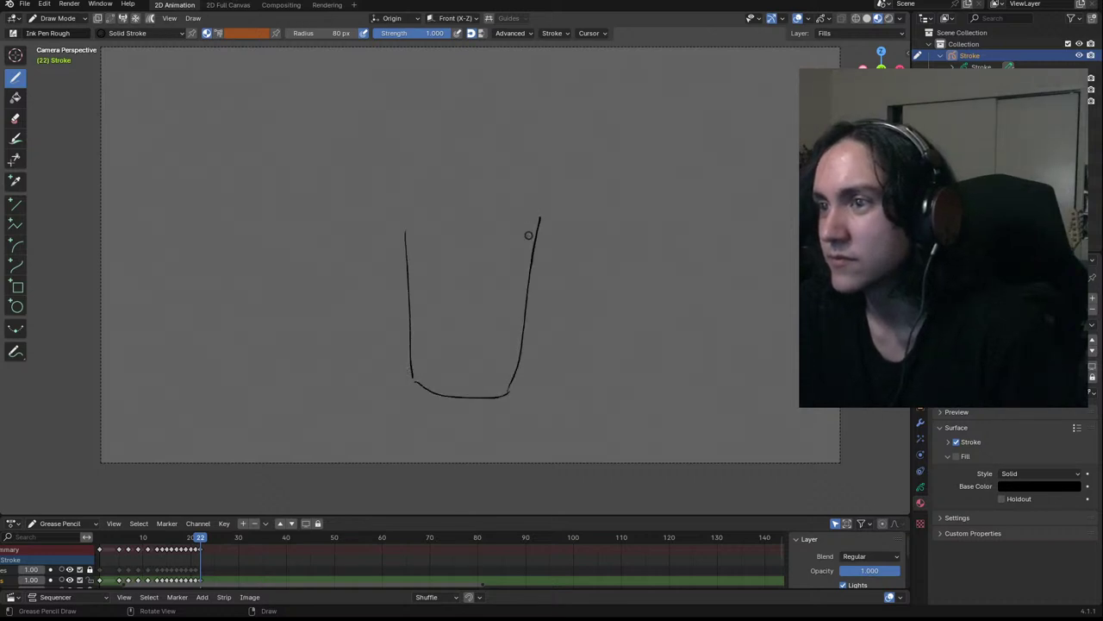
Try to draw a small oval fingertip at the upper end of the torso's slanted side edge
drag(550, 197, 541, 187)
key(ctrl+z)
key(ctrl+z)
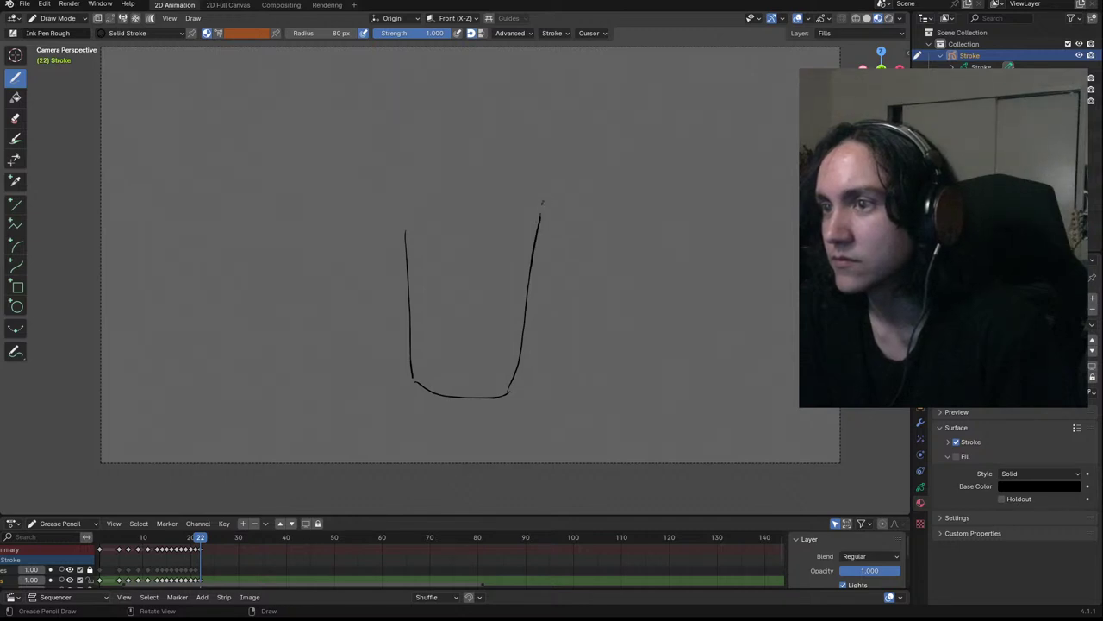
key(ctrl+z)
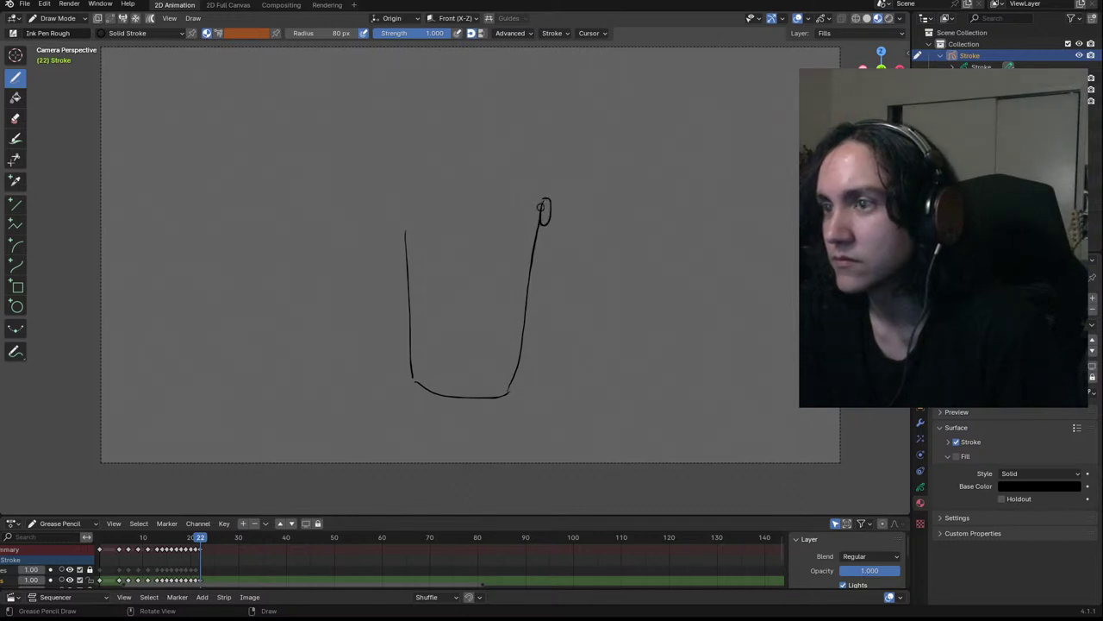
drag(547, 199, 532, 197)
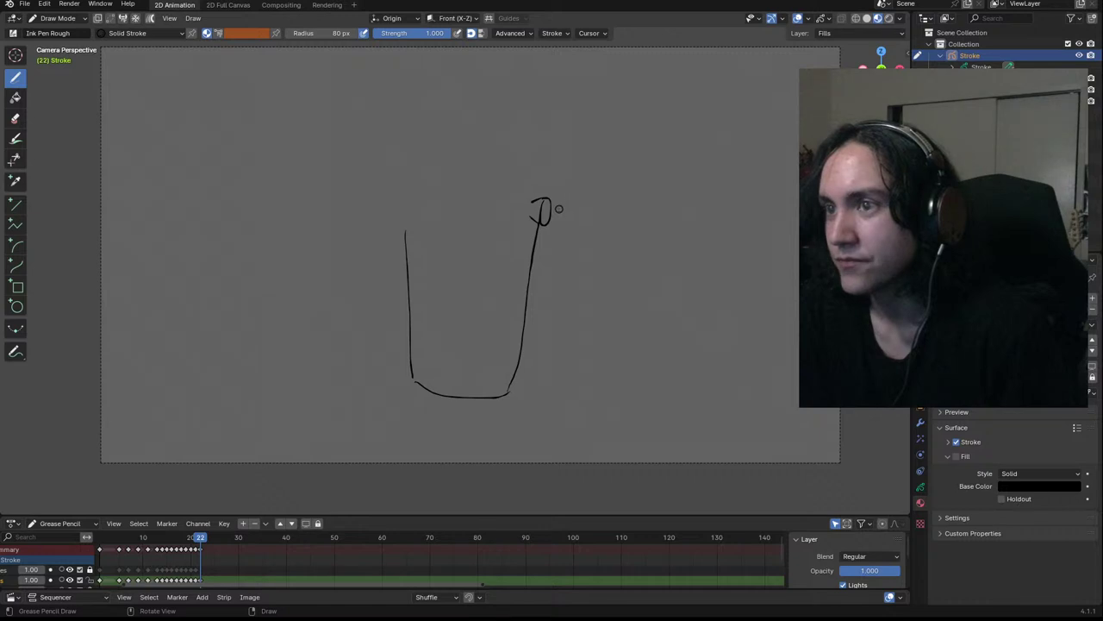
ctrl+drag(548, 209, 546, 205)
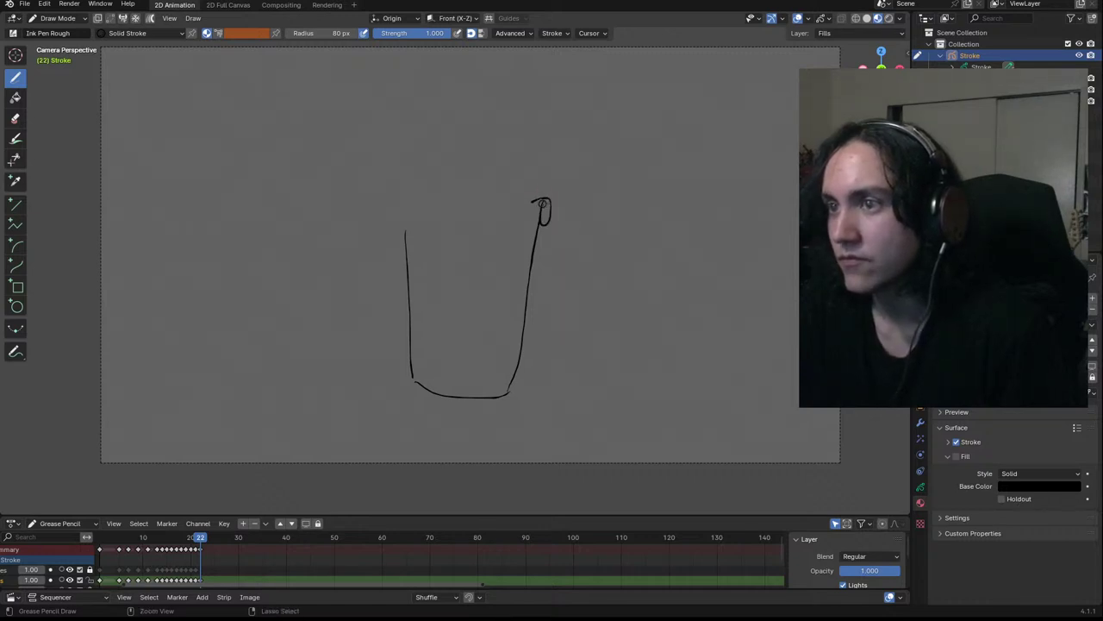
key(ctrl+z)
Draw a round fist above the torso's open side, with a thick-outlined circular fingertip and two small oval fingers
drag(530, 207, 538, 202)
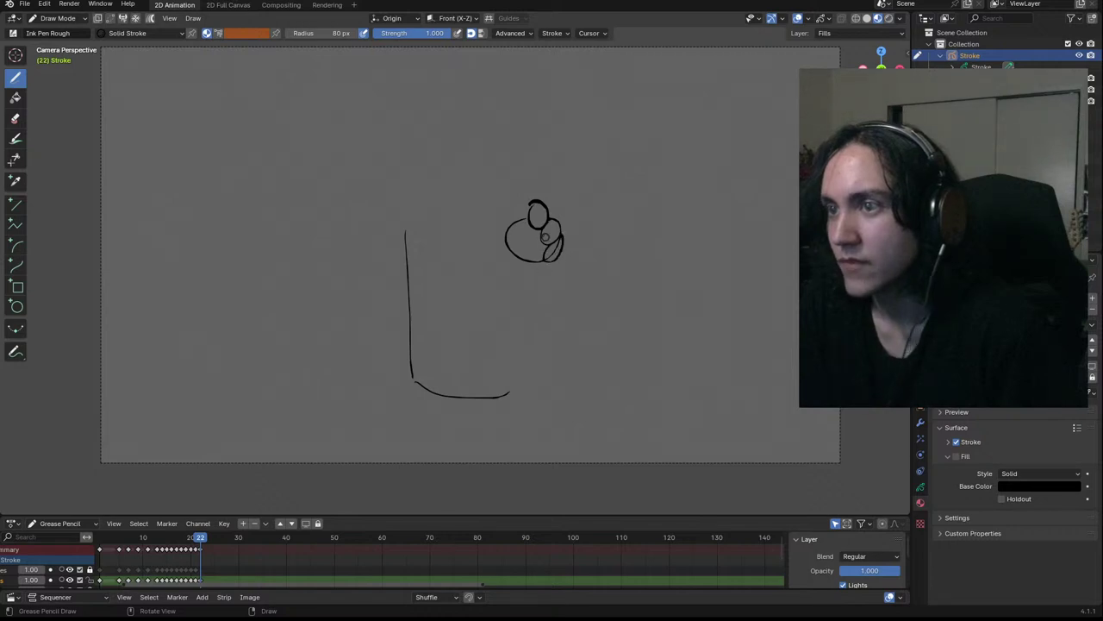
key(ctrl+z)
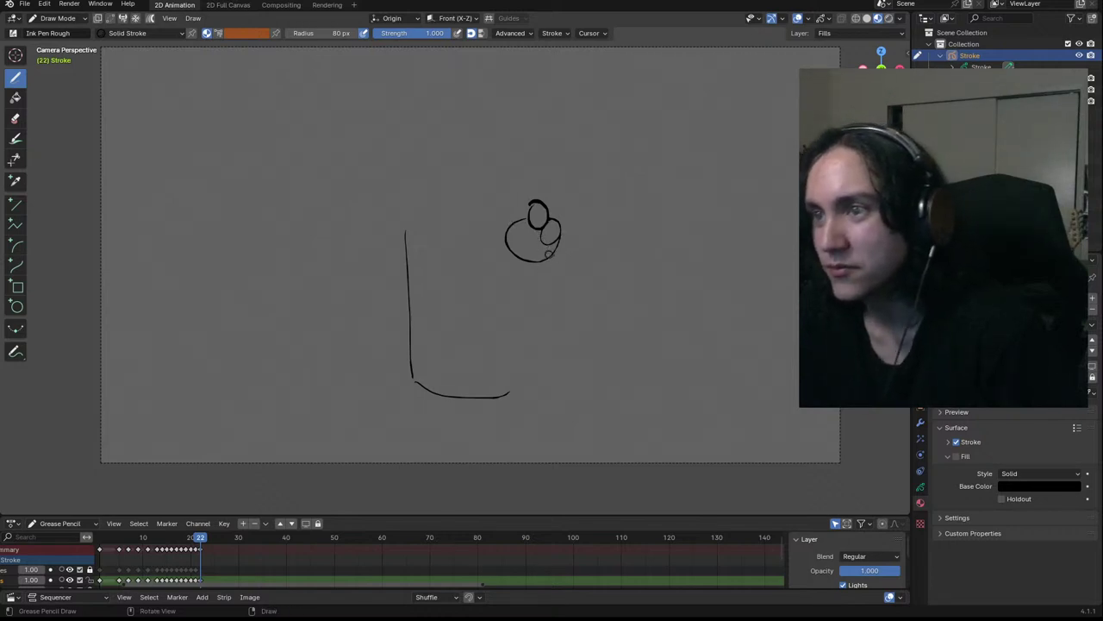
drag(543, 216, 550, 236)
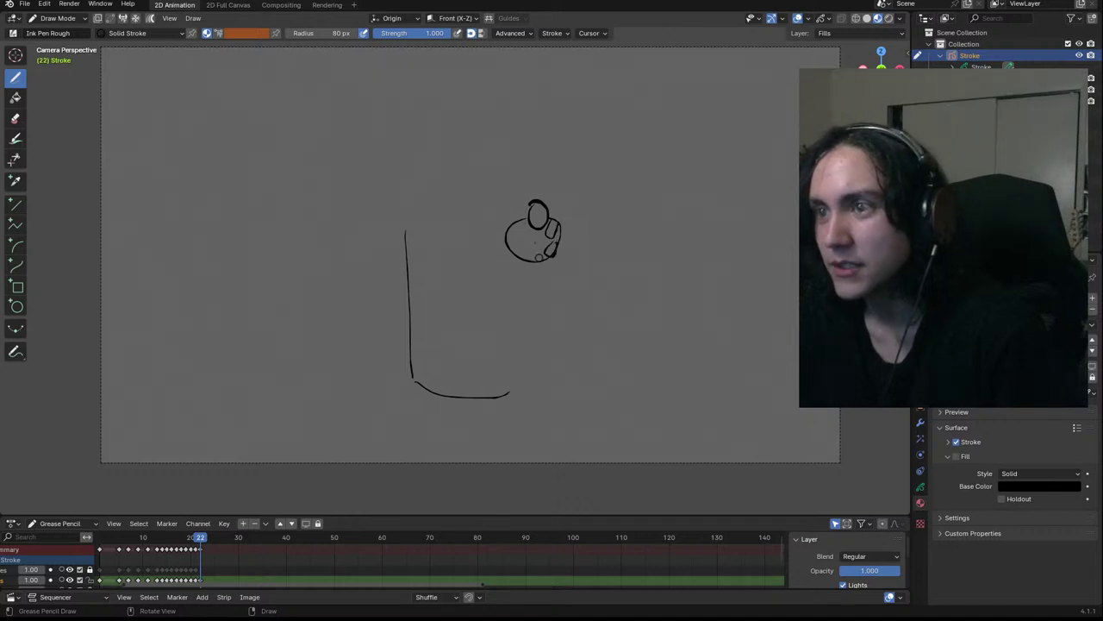
mouse_move(530, 209)
ctrl+mouse_down()
mouse_move(542, 206)
mouse_move(549, 258)
ctrl+mouse_up()
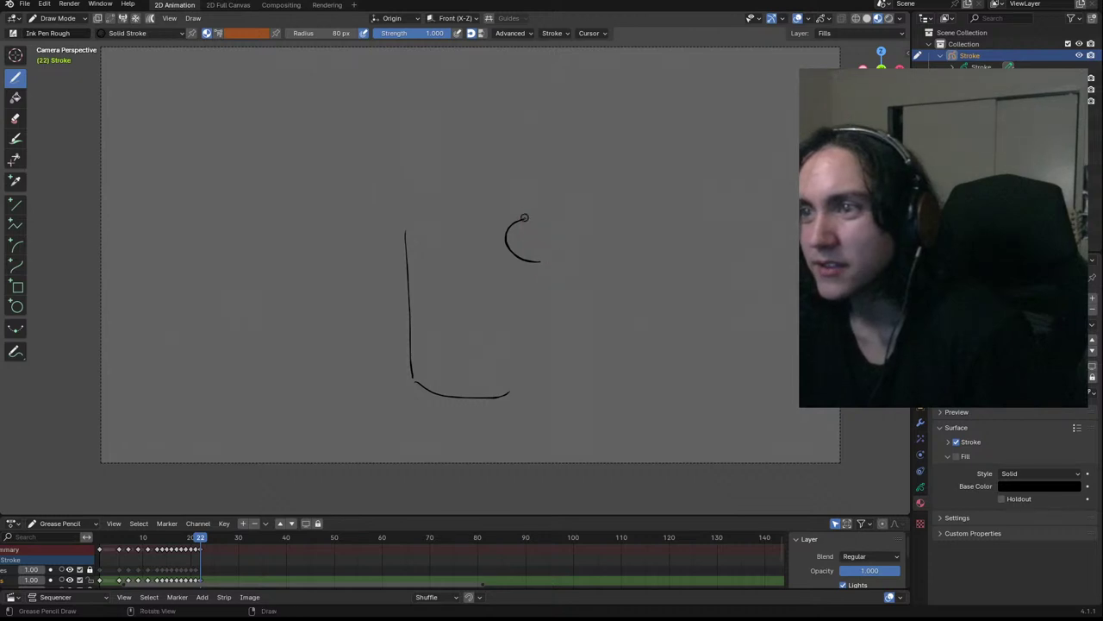
drag(519, 223, 533, 224)
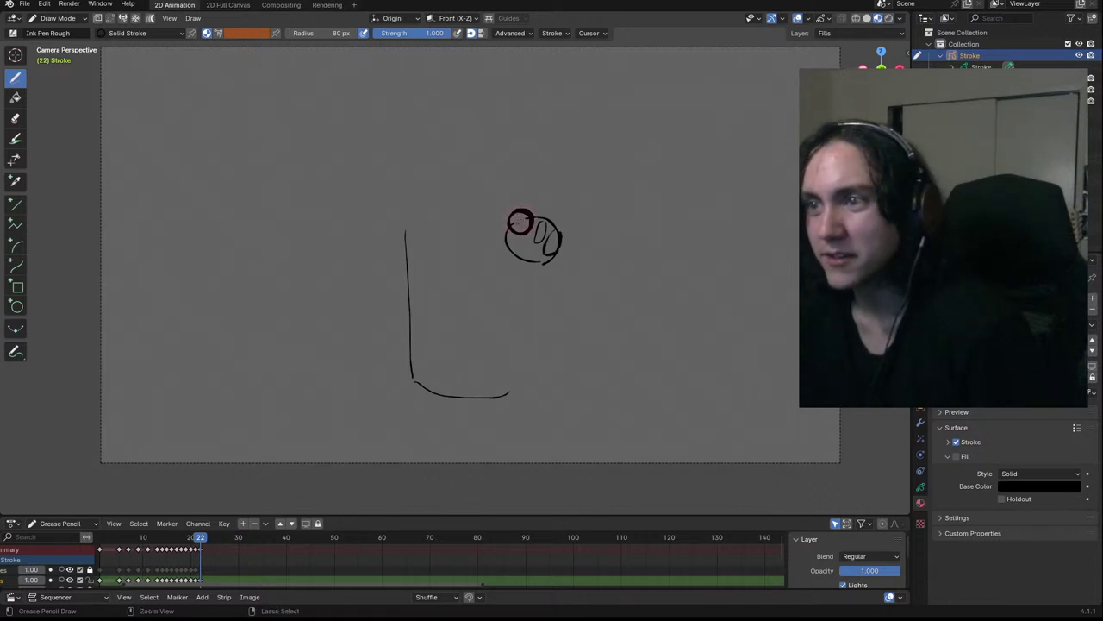
drag(507, 219, 512, 223)
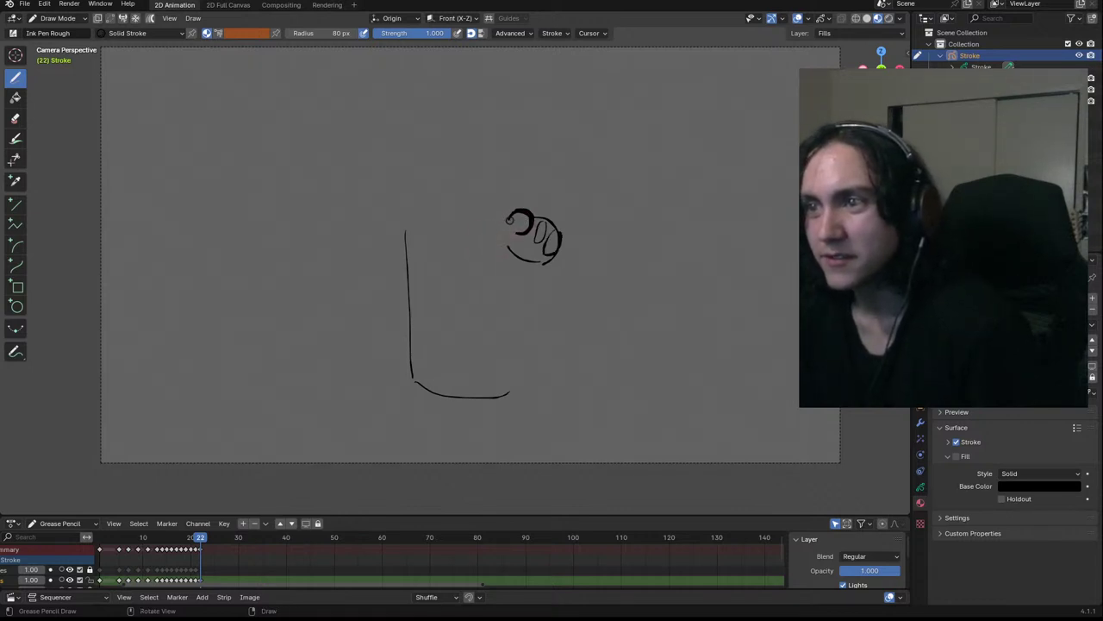
key(ctrl+z)
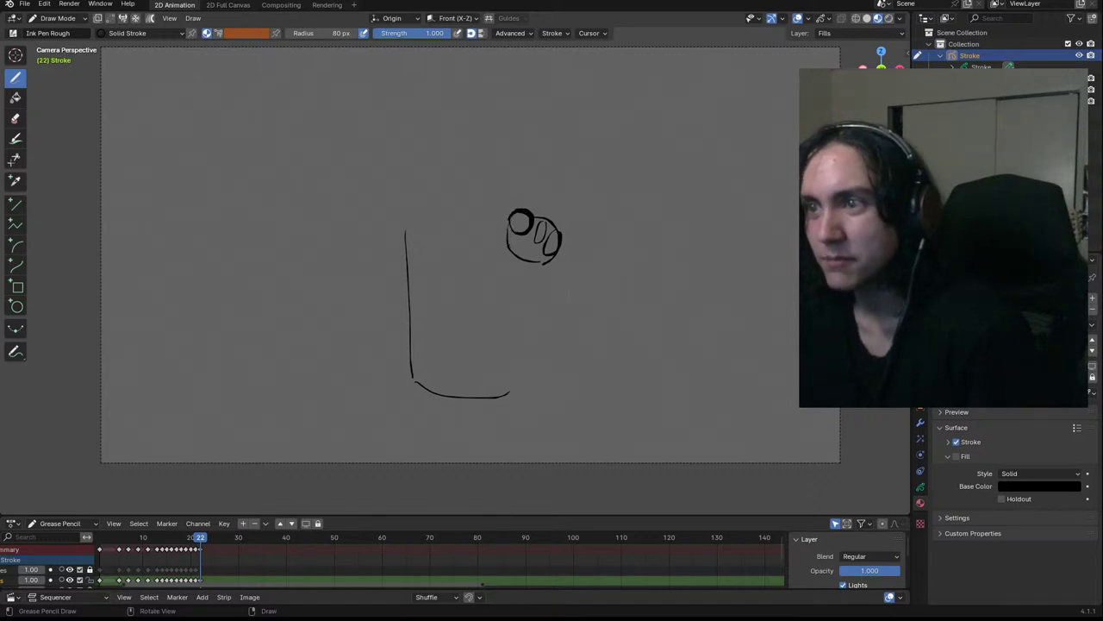
Add a sloped shoulder from the torso's side edge and a straight neckline running across toward the fist
scroll(468, 155, up, 2)
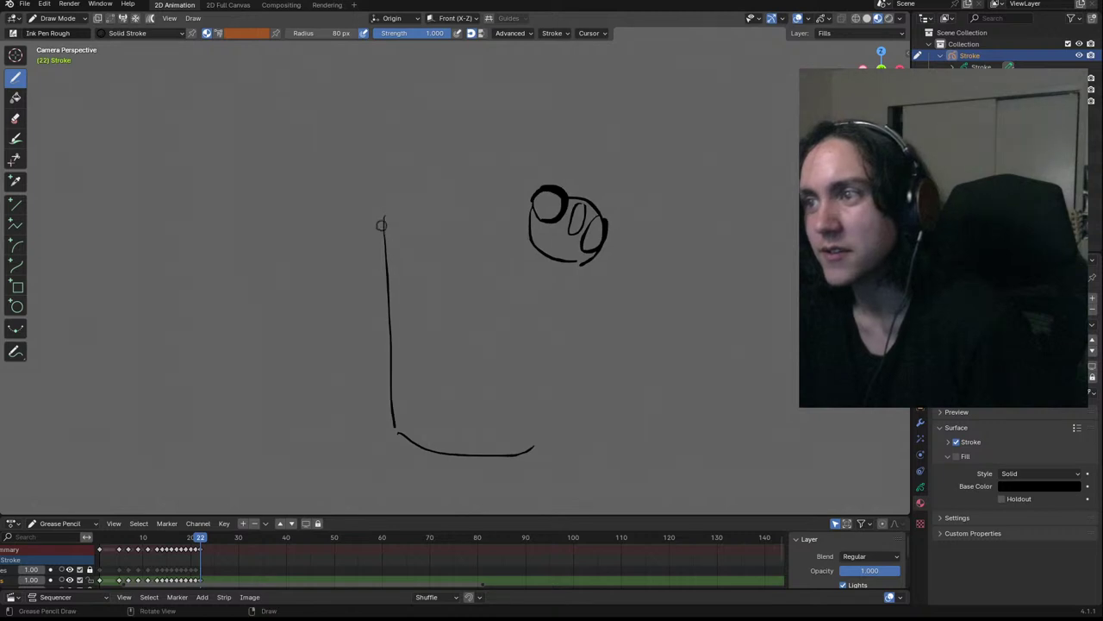
drag(386, 214, 424, 183)
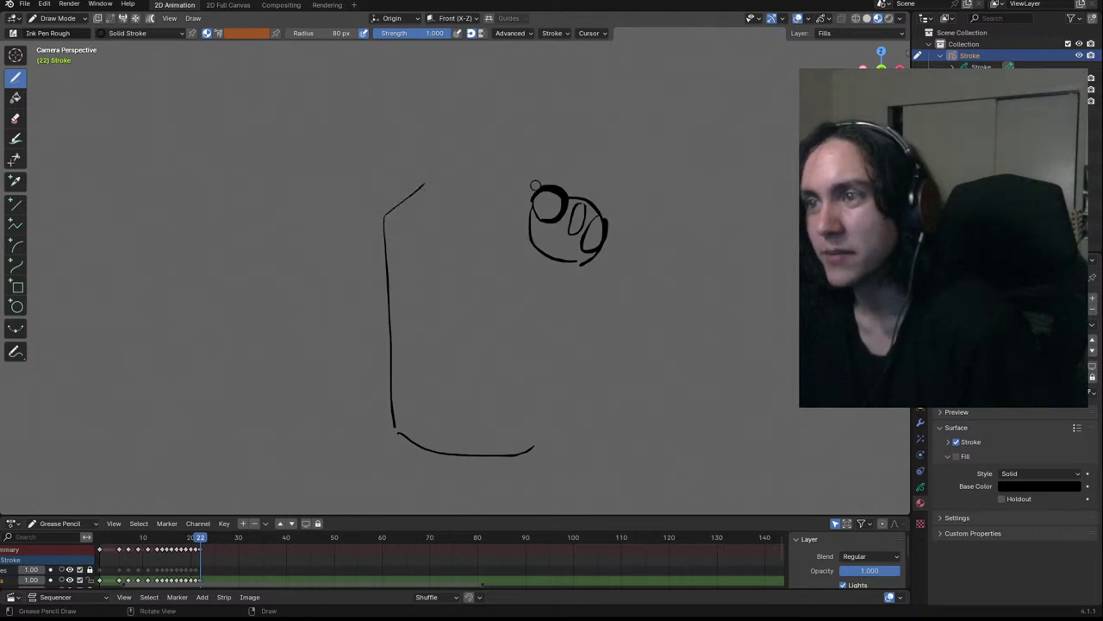
drag(422, 183, 532, 185)
key(ctrl+z)
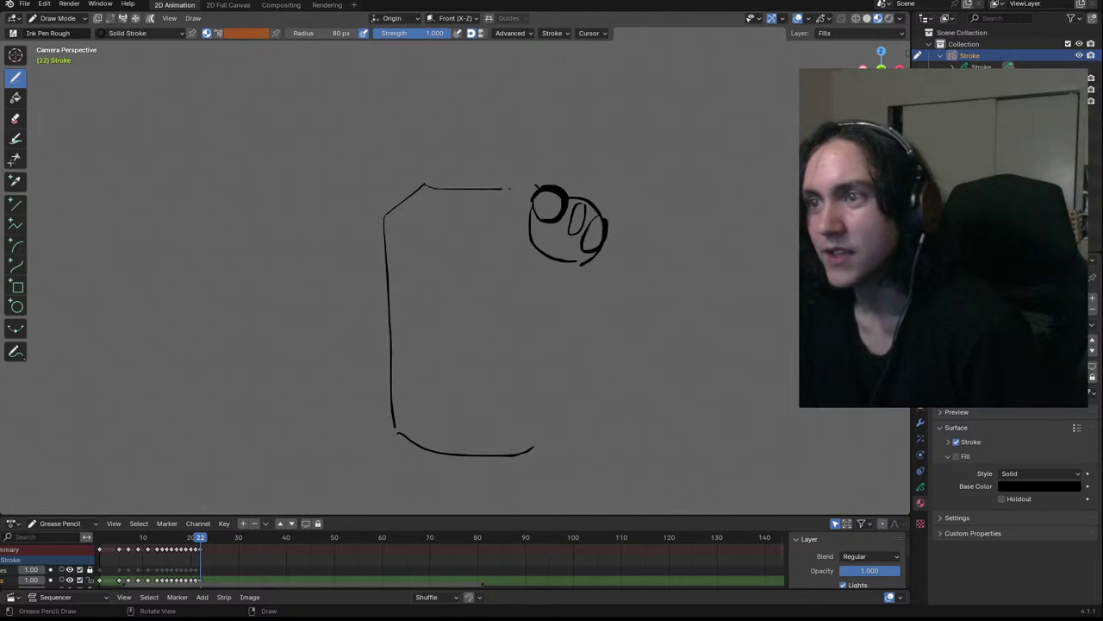
Draw the dome-topped robot head above the neckline and a rounded rectangular visor across its middle
scroll(531, 186, down, 2)
scroll(503, 178, up, 1)
mouse_move(508, 182)
shift+middle_down()
mouse_move(500, 173)
mouse_move(490, 318)
shift+middle_up()
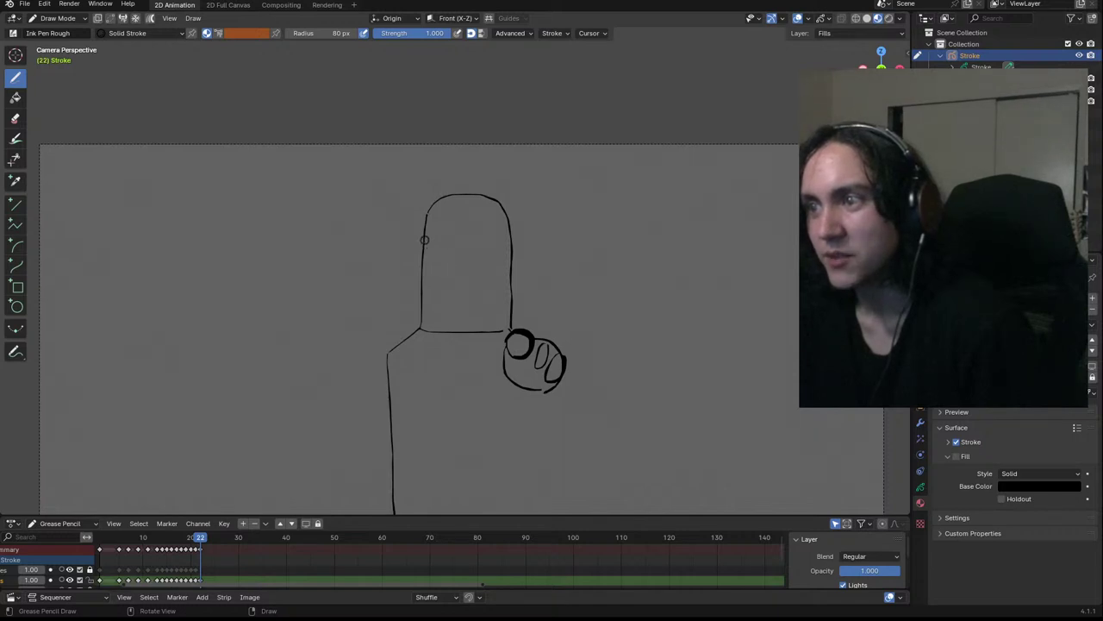
drag(423, 285, 511, 282)
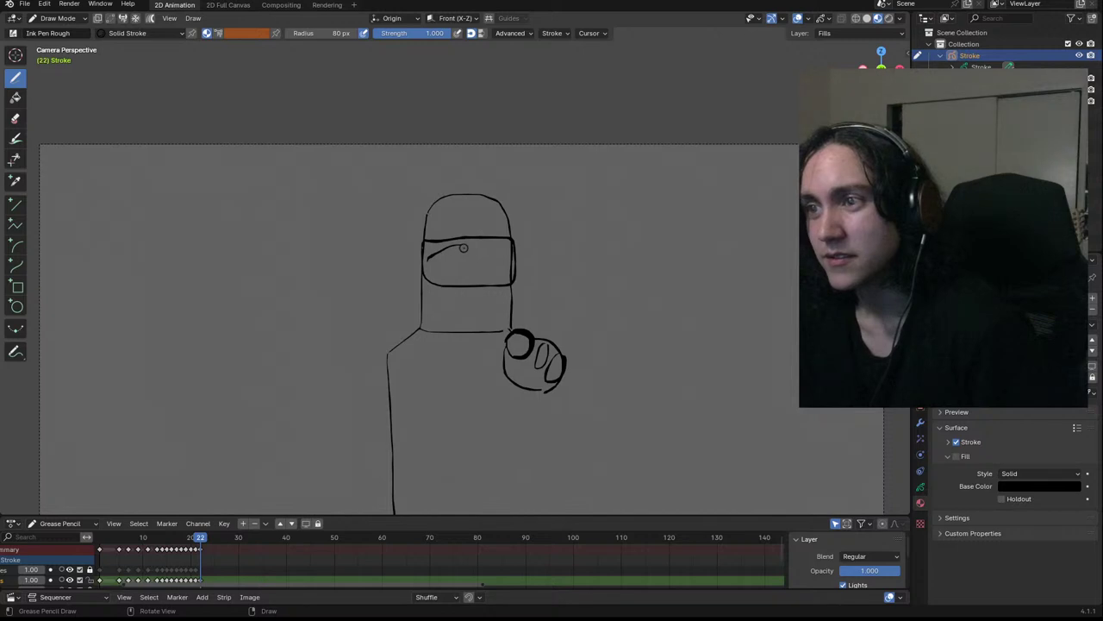
Draw two round eyes side by side inside the visor, with a slanted eyelid over the eye nearest the fist
key(ctrl+z)
mouse_move(450, 277)
mouse_down()
mouse_move(468, 247)
mouse_move(495, 278)
mouse_move(488, 239)
mouse_move(475, 257)
mouse_move(501, 276)
mouse_up()
key(ctrl+z)
key(ctrl+z)
key(ctrl+z)
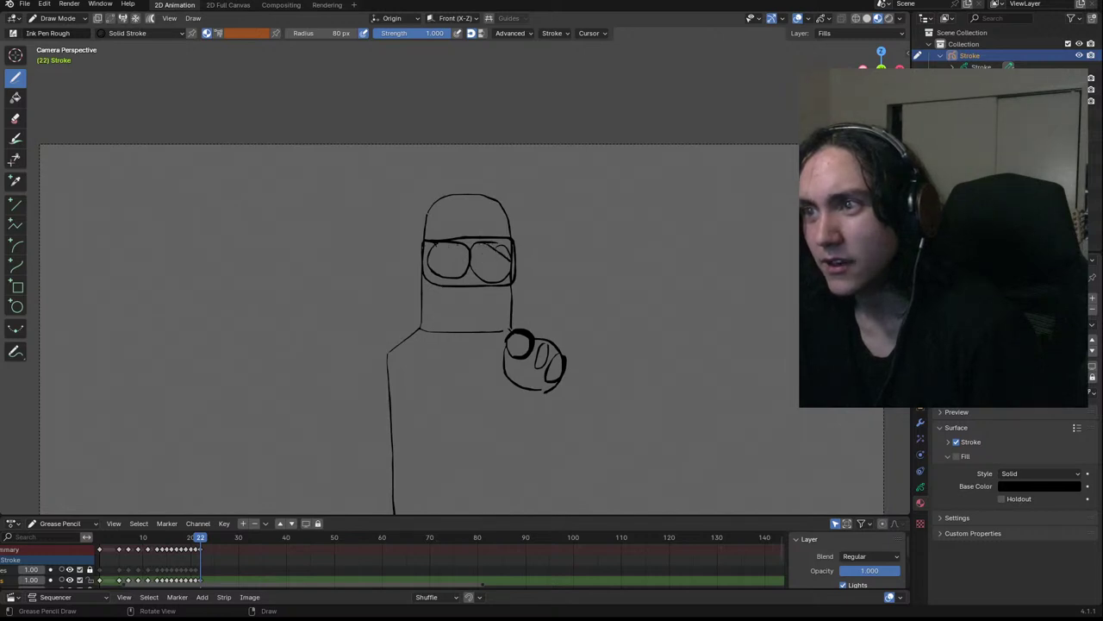
Add a slanted eyelid to the other eye and a thin antenna with a small dome base on the head
scroll(451, 286, up, 2)
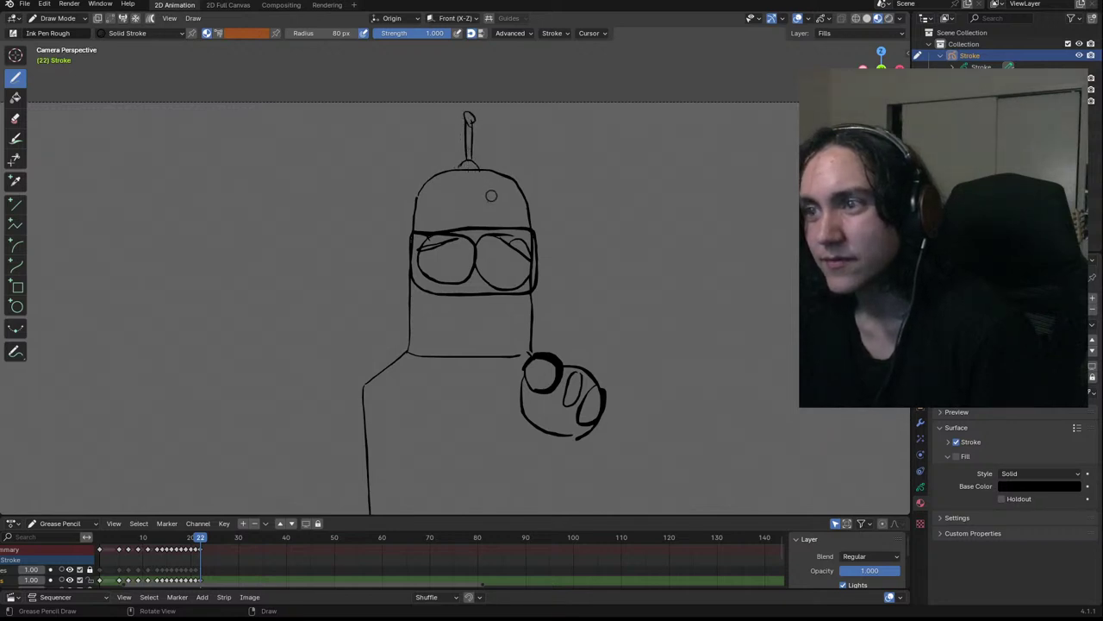
scroll(493, 191, down, 4)
middle_drag(487, 152, 727, 147)
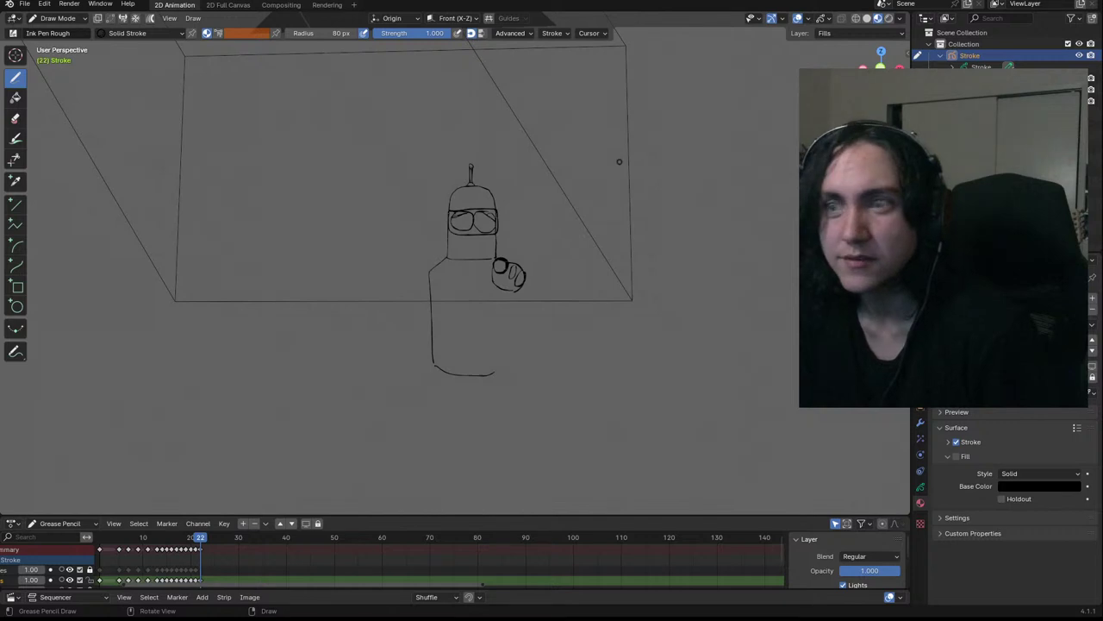
key(KP_0)
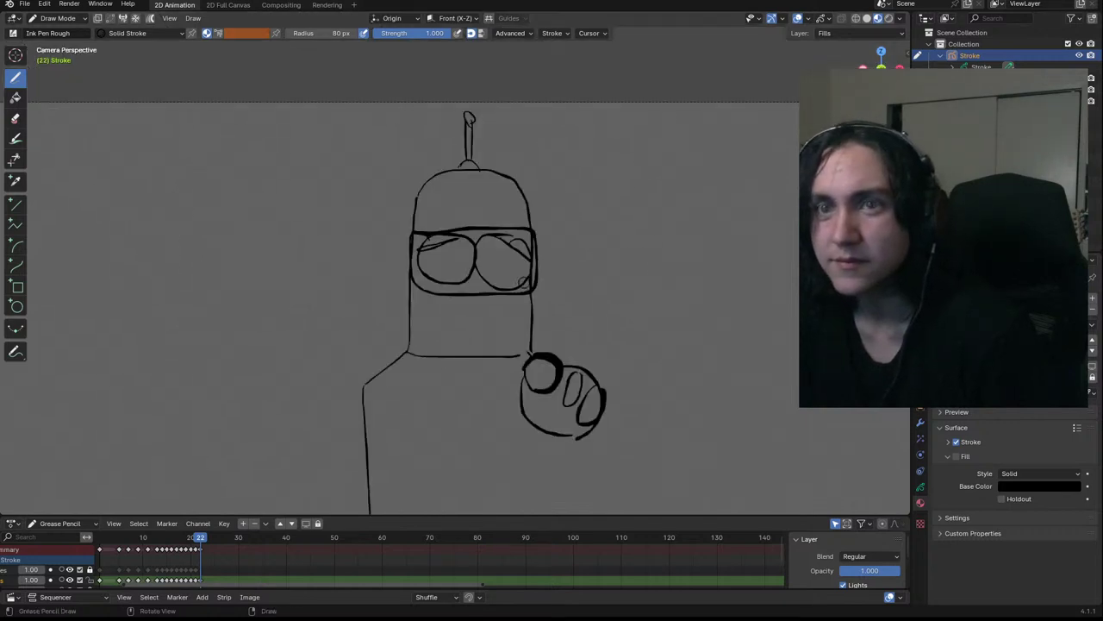
Draw the robot's other hand raised beside the shoulder, with an oval palm and short rounded fingers
scroll(376, 311, up, 3)
shift+middle_drag(396, 188, 362, 97)
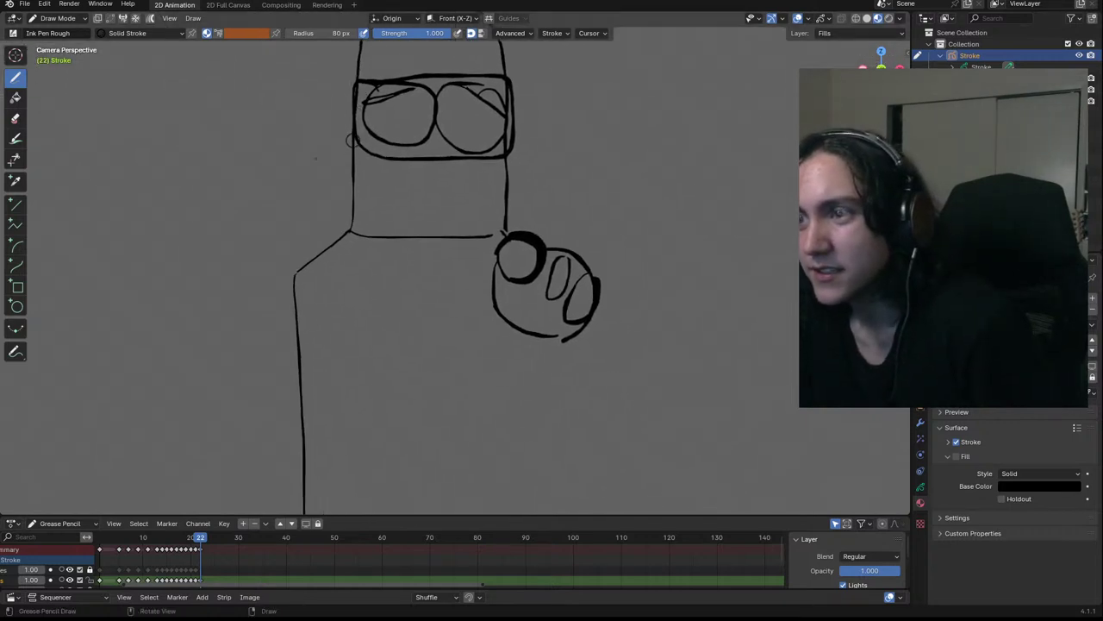
mouse_move(221, 209)
mouse_down()
mouse_move(269, 187)
mouse_move(231, 259)
mouse_move(255, 244)
mouse_up()
key(ctrl+z)
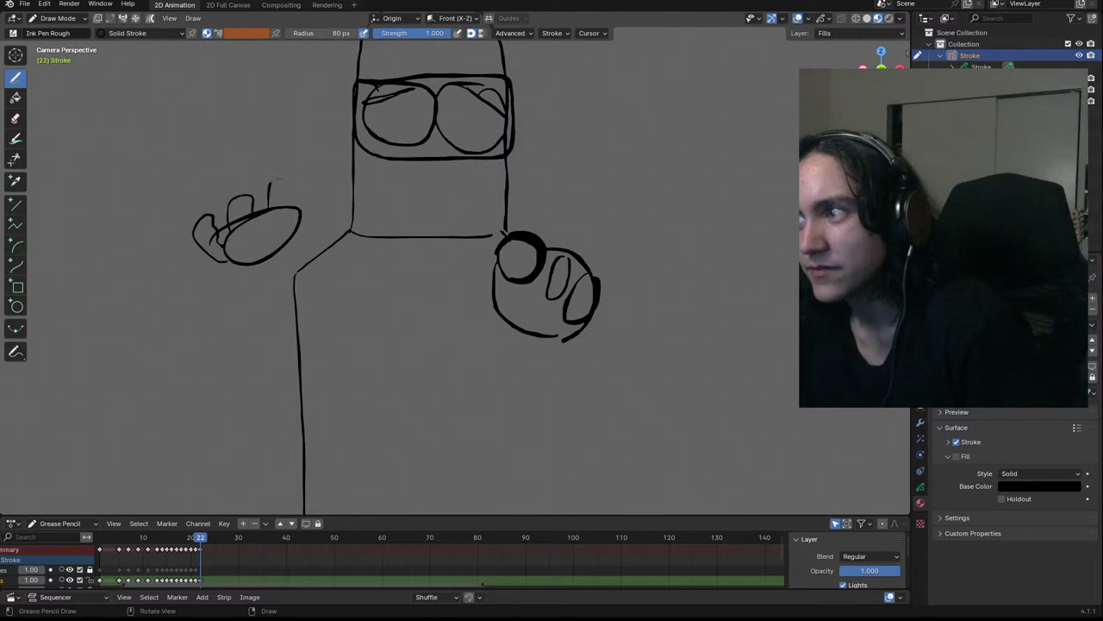
Replace the raised hand's finger nearest the head with a smaller one and draw a tapered wrist below the palm
scroll(315, 200, down, 3)
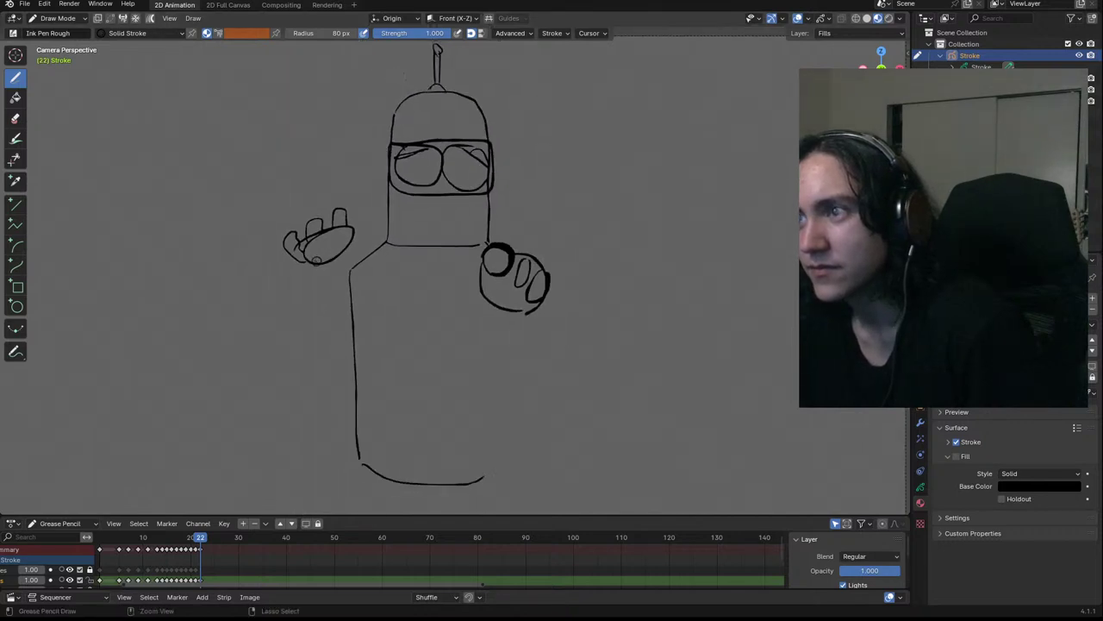
key(ctrl+z)
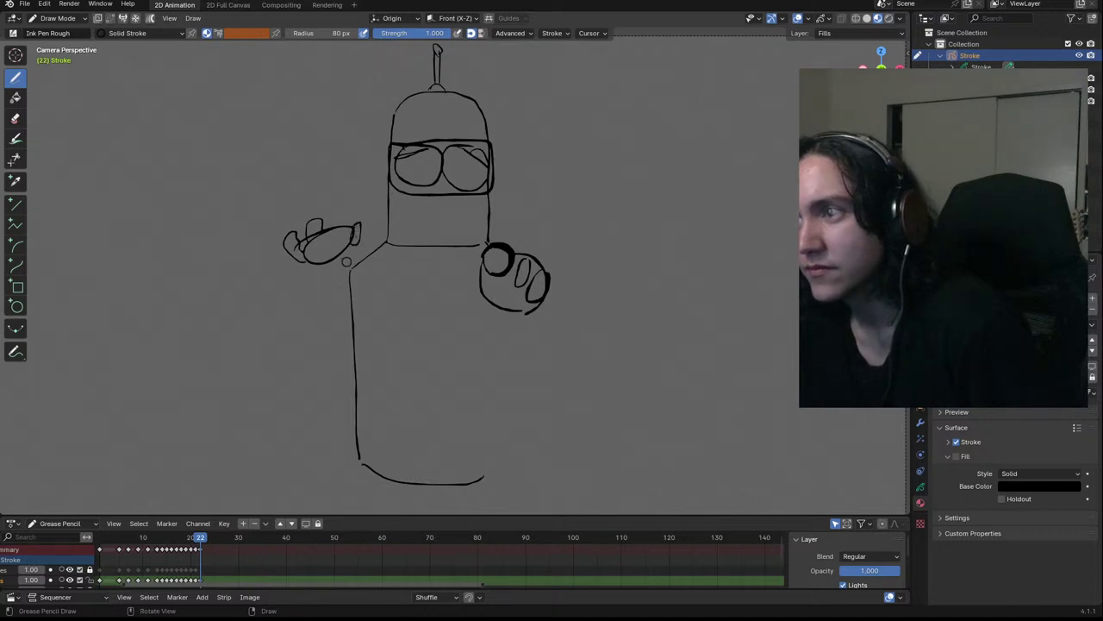
drag(307, 263, 323, 280)
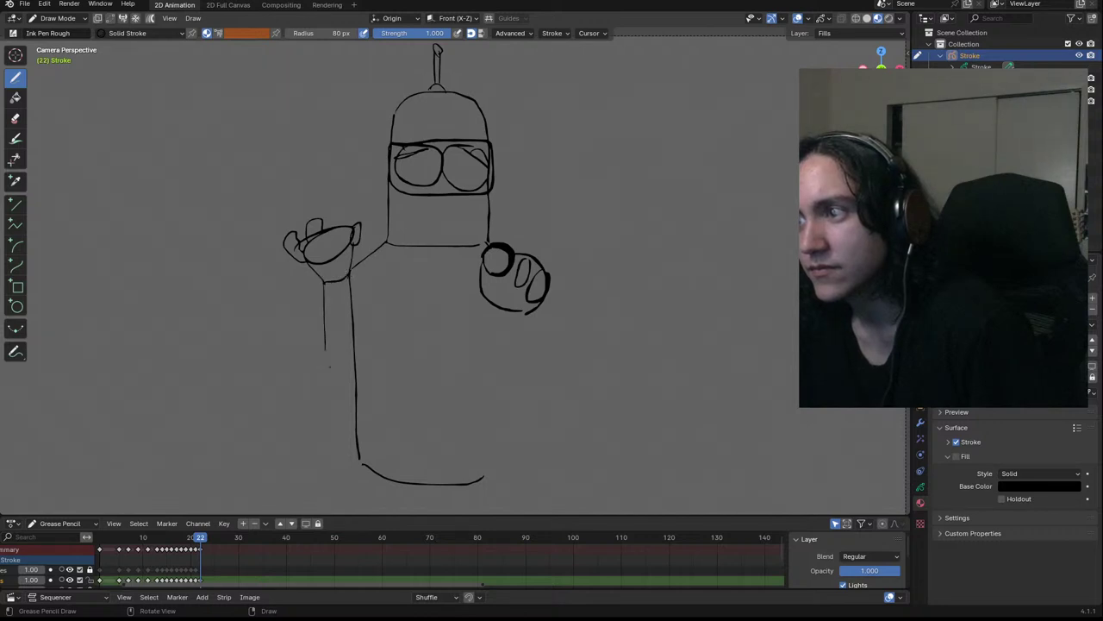
Draw a bent tube-like arm hanging from the wrist, with a rounded elbow and a narrow U-shaped inner edge beside the torso
key(ctrl+z)
mouse_move(323, 284)
mouse_down()
mouse_move(307, 399)
mouse_move(376, 392)
mouse_move(366, 350)
mouse_up()
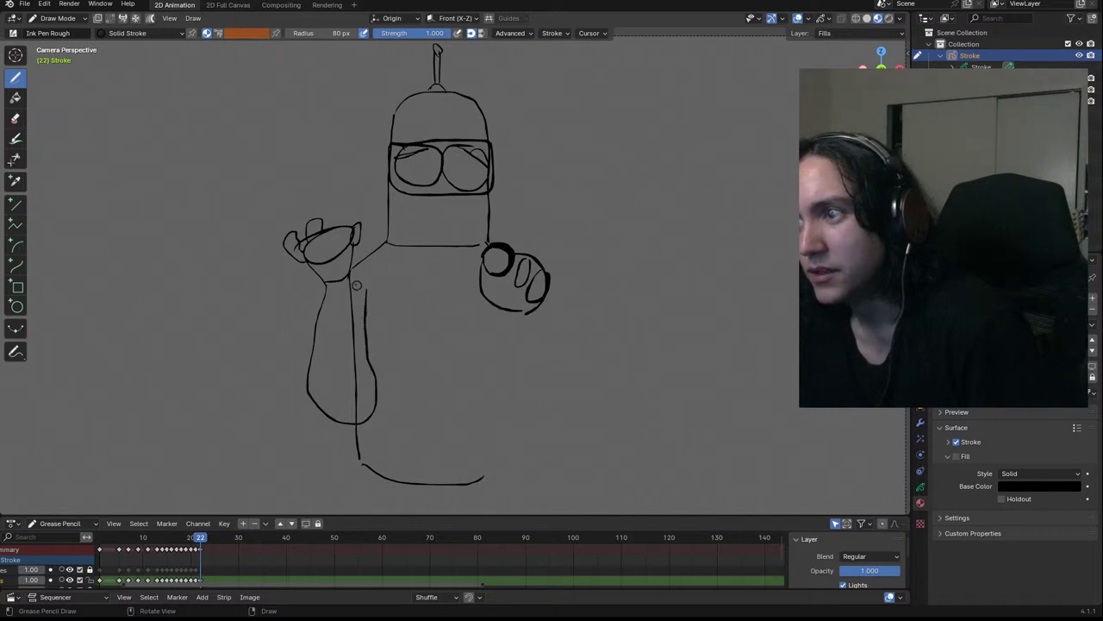
drag(343, 288, 335, 381)
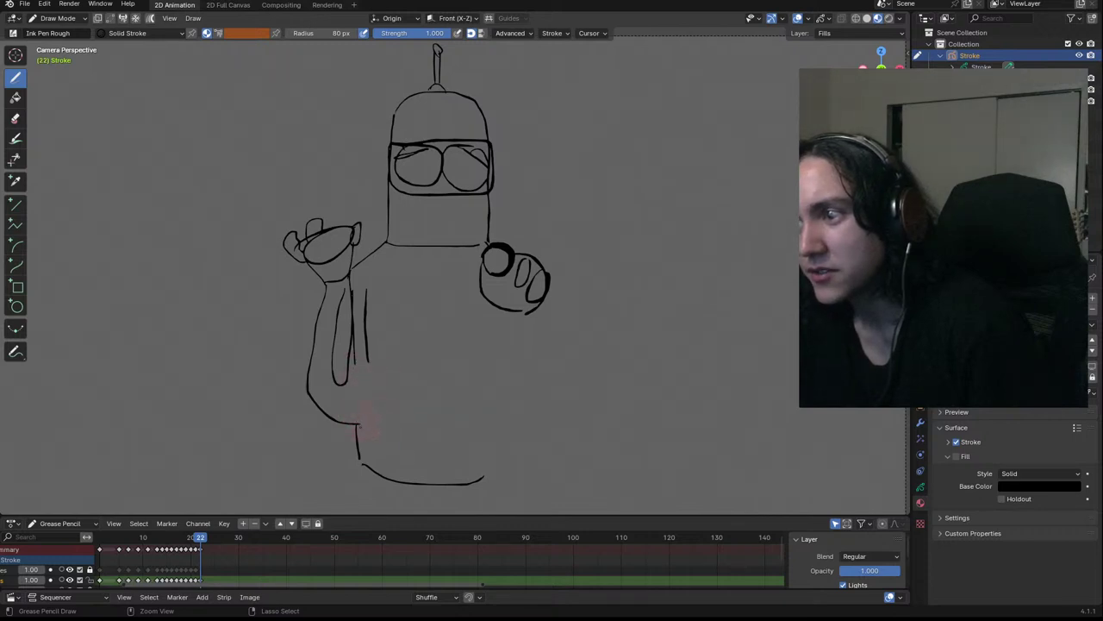
drag(368, 365, 353, 420)
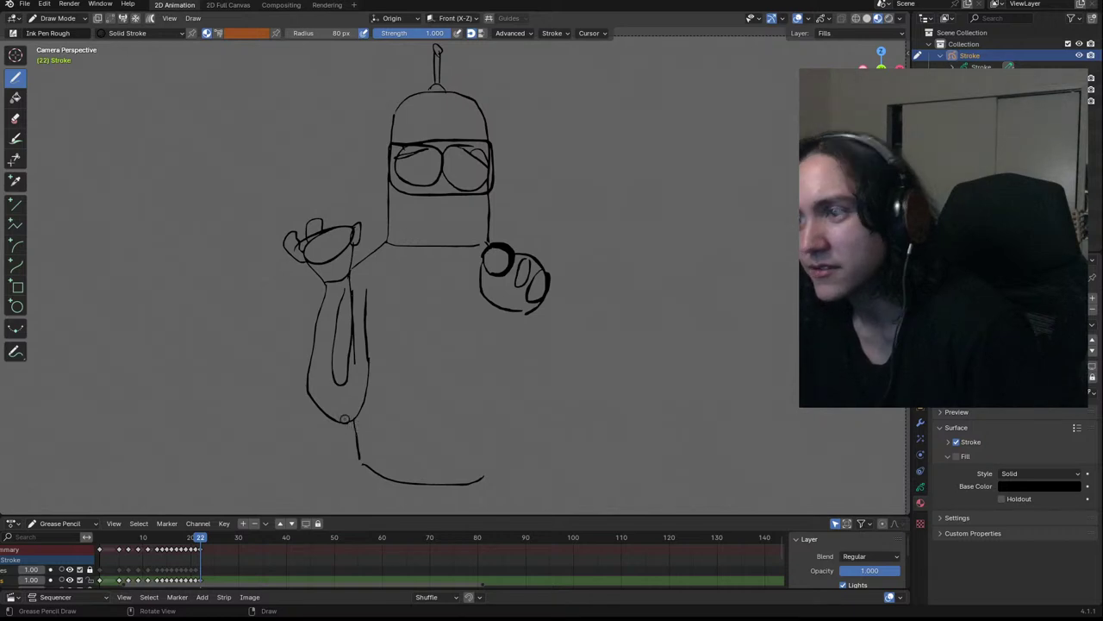
Erase the torso line overlapping the bent arm and draw a narrow rounded shoulder joint linking the arm to the sloping shoulder
mouse_move(366, 281)
ctrl+middle_down()
mouse_move(381, 215)
mouse_move(529, 216)
mouse_move(460, 239)
ctrl+middle_up()
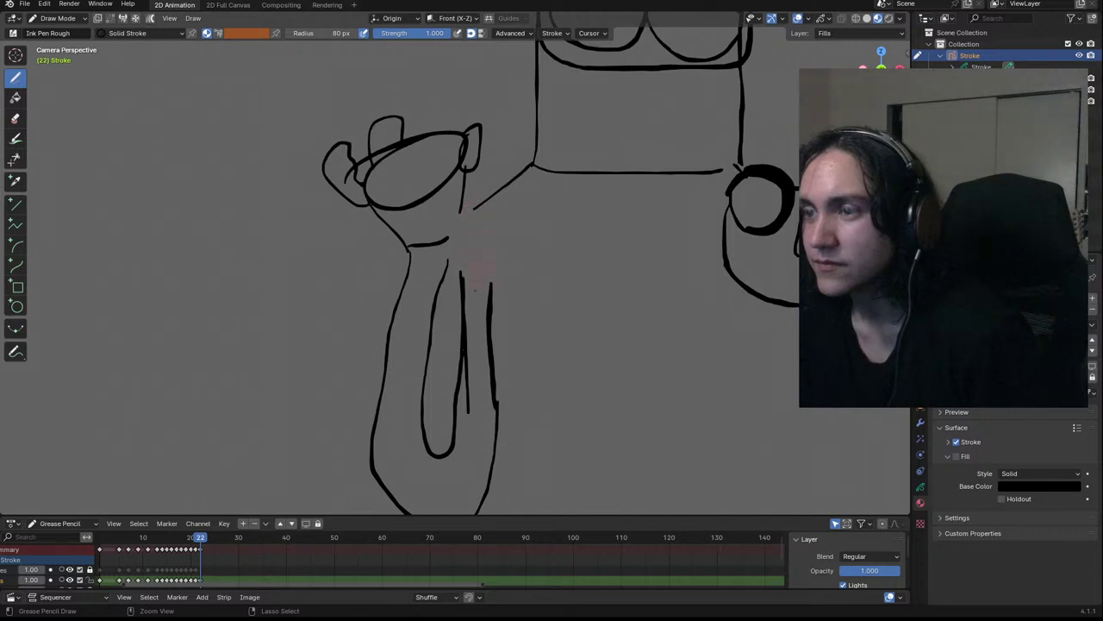
mouse_move(479, 402)
ctrl+mouse_down()
mouse_move(468, 421)
mouse_move(462, 302)
ctrl+mouse_up()
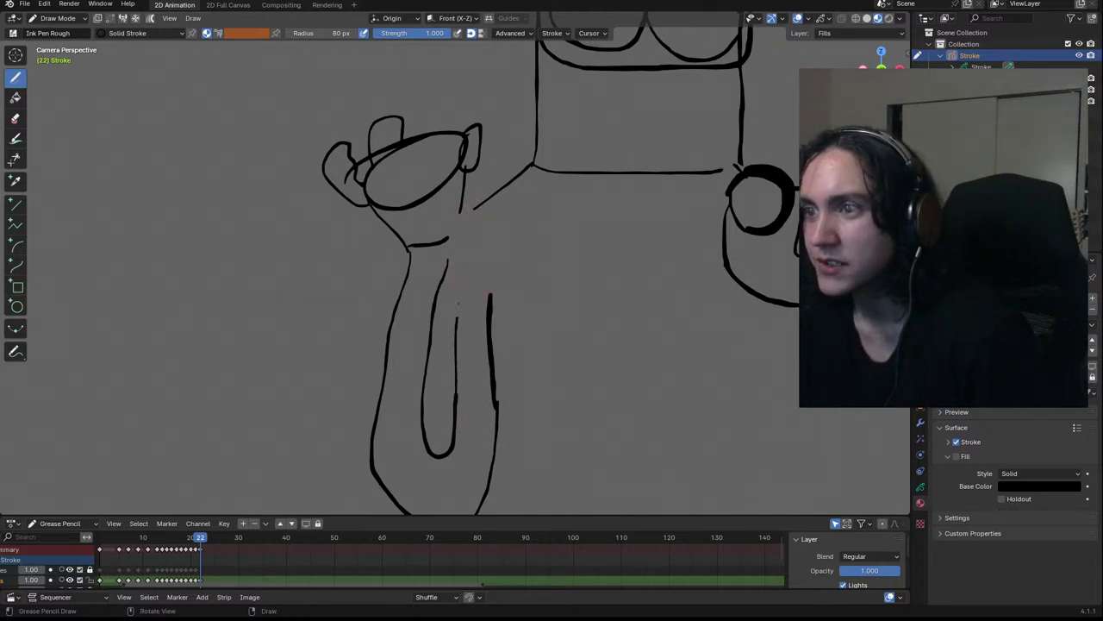
drag(463, 246, 472, 209)
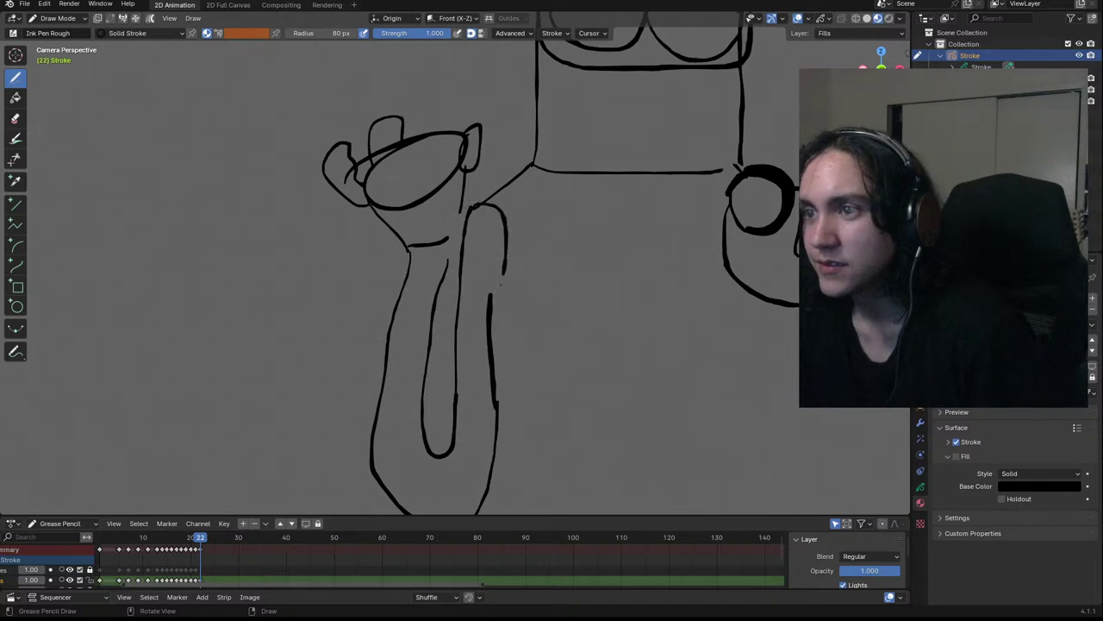
key(ctrl+z)
drag(498, 255, 494, 305)
key(ctrl+z)
drag(473, 209, 491, 298)
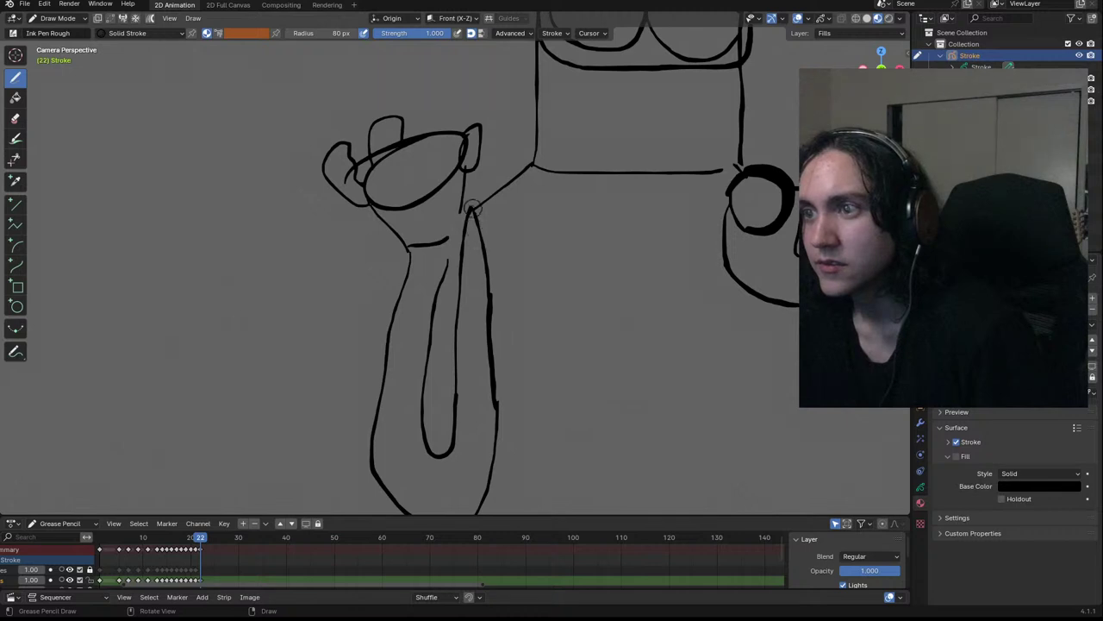
key(ctrl+z)
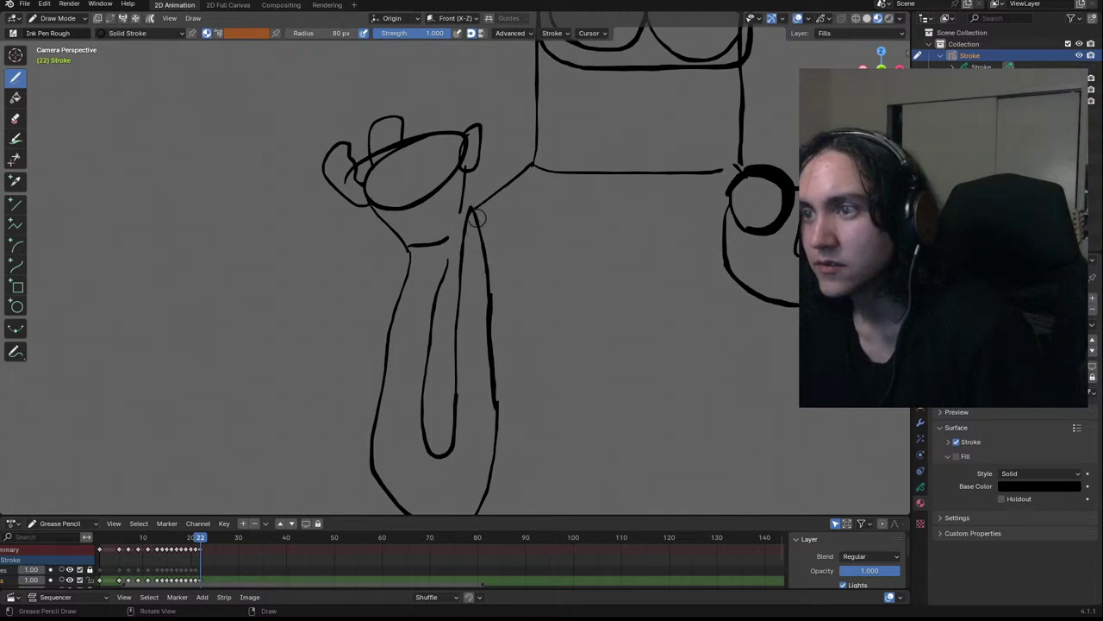
drag(472, 207, 499, 265)
scroll(547, 259, down, 4)
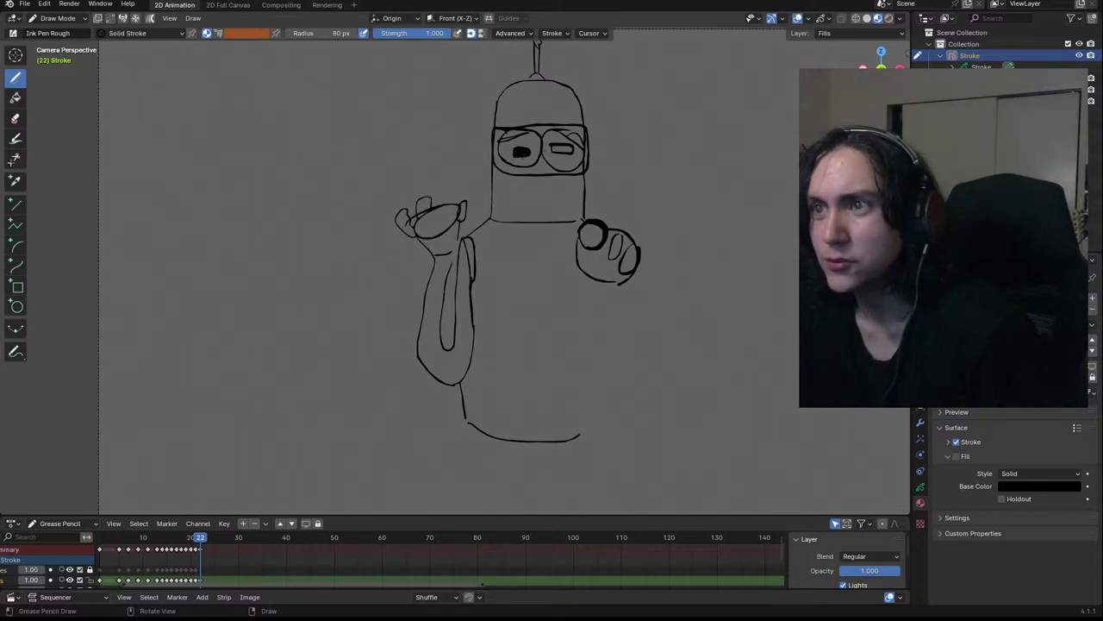
Draw dark filled rectangular pupils in the robot's eyes and a rounded rectangular mouth below the visor
drag(552, 148, 566, 150)
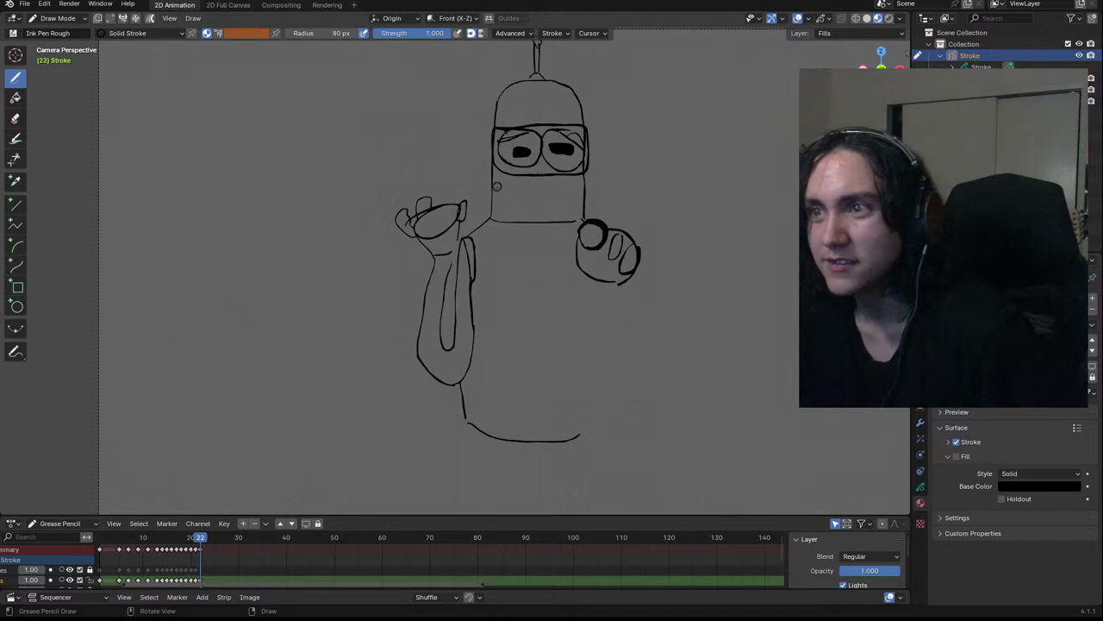
drag(498, 189, 497, 212)
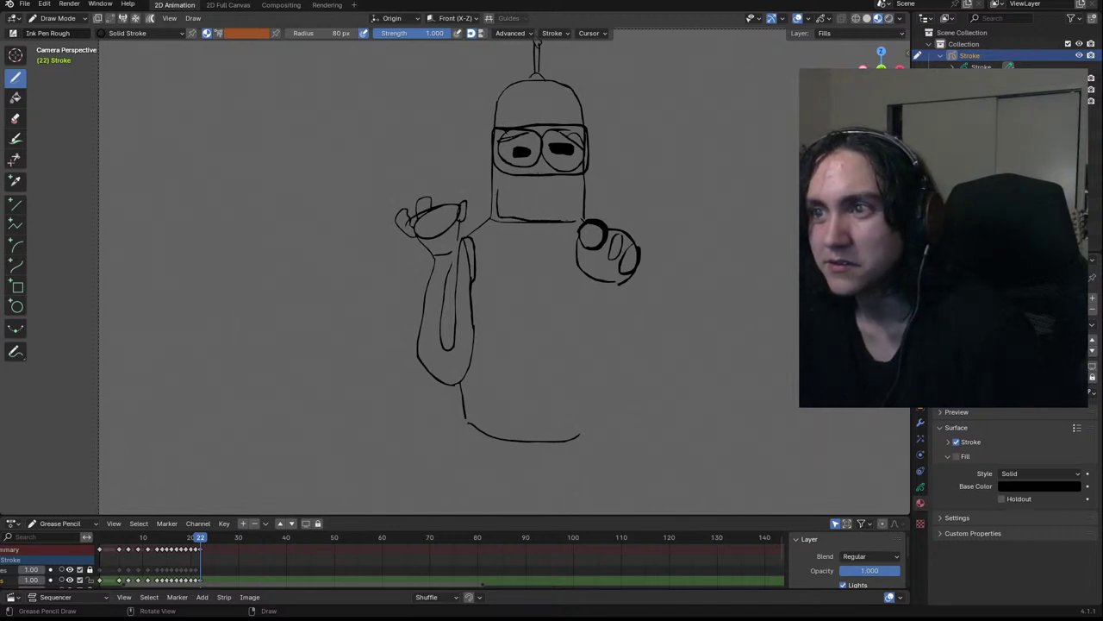
mouse_move(583, 213)
mouse_down()
mouse_move(581, 192)
mouse_move(503, 191)
mouse_up()
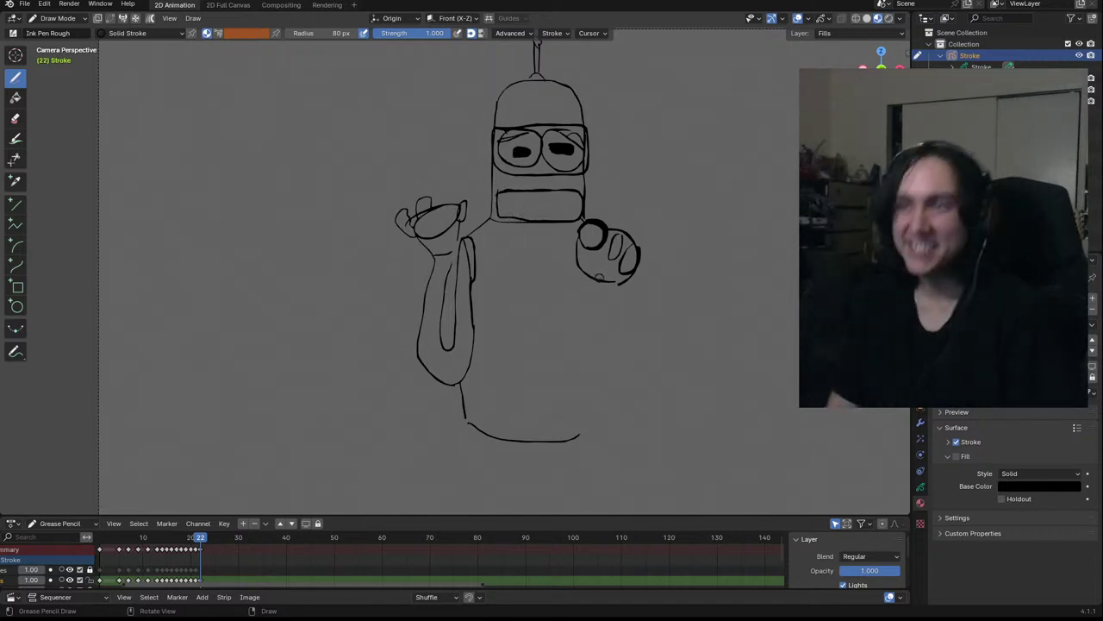
Draw the torso's missing side from the fist down to its base and add short segment lines across the bent arm
drag(604, 285, 581, 423)
key(ctrl+z)
mouse_move(612, 284)
mouse_down()
mouse_move(586, 433)
mouse_move(608, 305)
mouse_move(588, 406)
mouse_up()
key(ctrl+z)
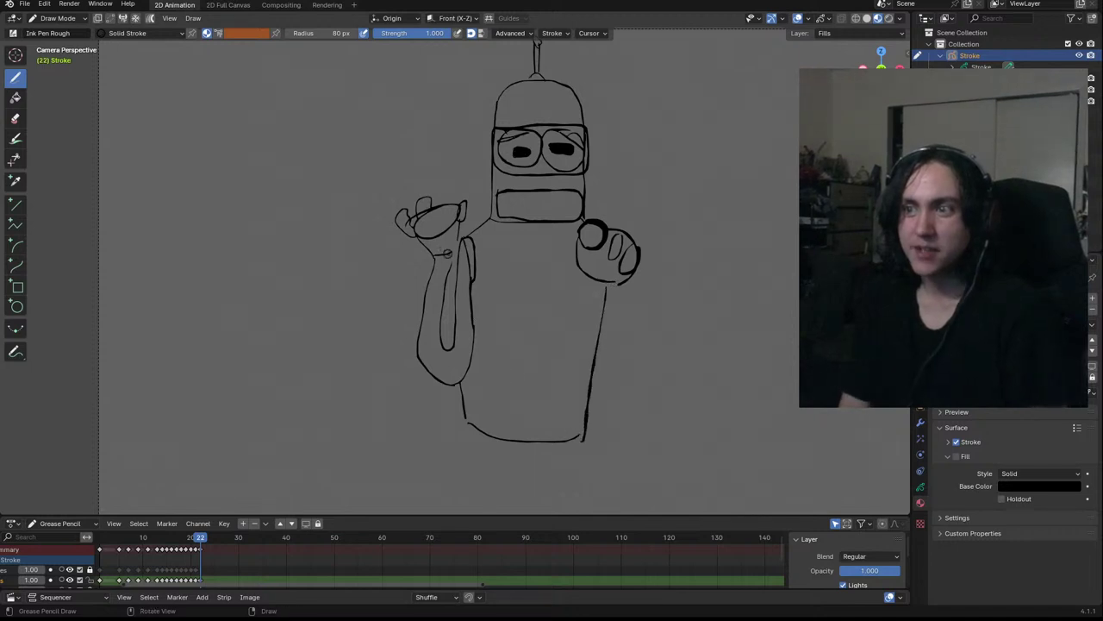
drag(426, 314, 438, 333)
mouse_move(429, 349)
mouse_down()
mouse_move(440, 347)
mouse_move(432, 370)
mouse_move(453, 377)
mouse_up()
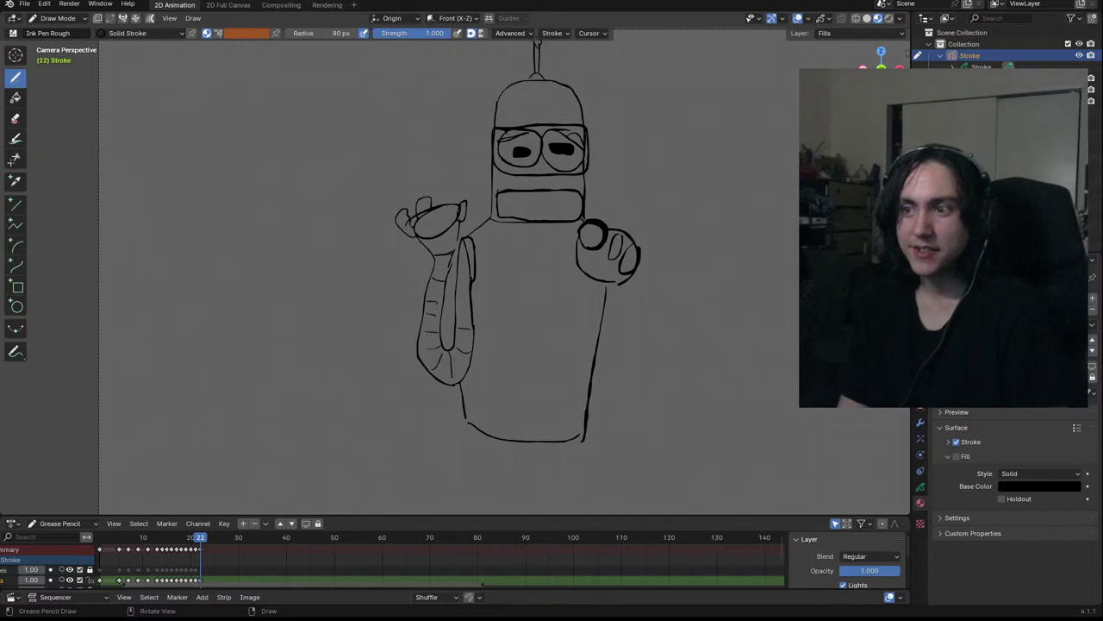
Draw a curved chest line with a tall door and small handle below it, and divide the mouth into a grid of teeth
drag(480, 249, 579, 269)
drag(477, 304, 466, 416)
key(ctrl+z)
drag(484, 252, 486, 411)
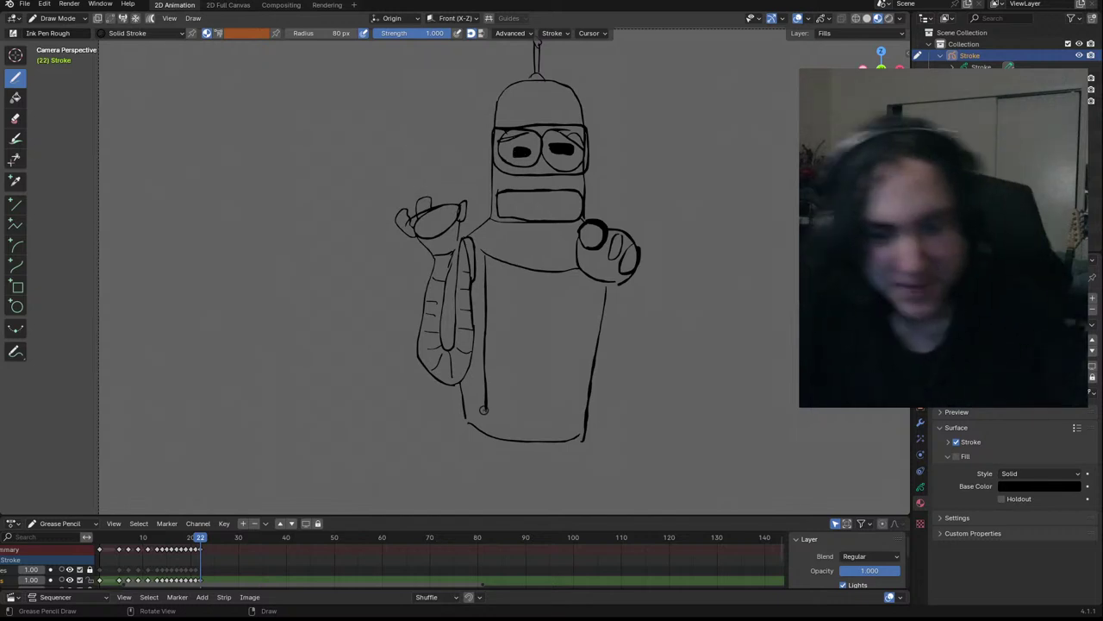
drag(466, 420, 556, 423)
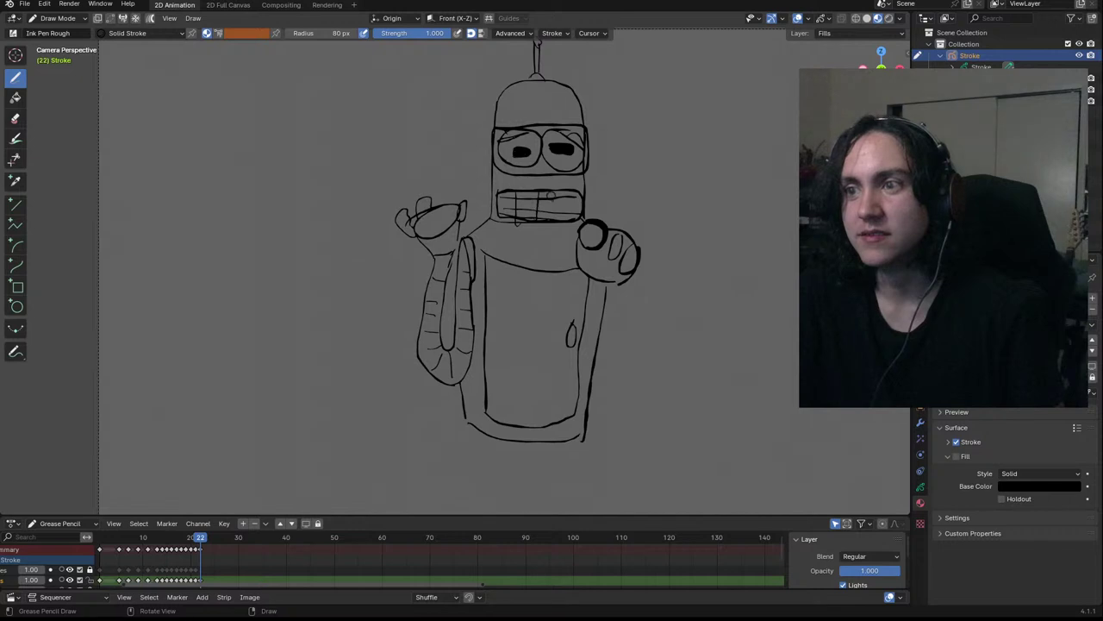
Draw a large tilted oval head in the empty space beside the robot's raised hand, with a curved stroke extending from its crown
mouse_move(510, 262)
ctrl+middle_down()
mouse_move(509, 301)
mouse_move(525, 234)
ctrl+middle_up()
mouse_move(393, 378)
shift+middle_down()
mouse_move(441, 258)
mouse_move(580, 239)
shift+middle_up()
mouse_move(419, 195)
shift+middle_down()
mouse_move(433, 322)
mouse_move(380, 160)
shift+middle_up()
mouse_move(255, 194)
mouse_down()
mouse_move(517, 370)
mouse_move(196, 281)
mouse_up()
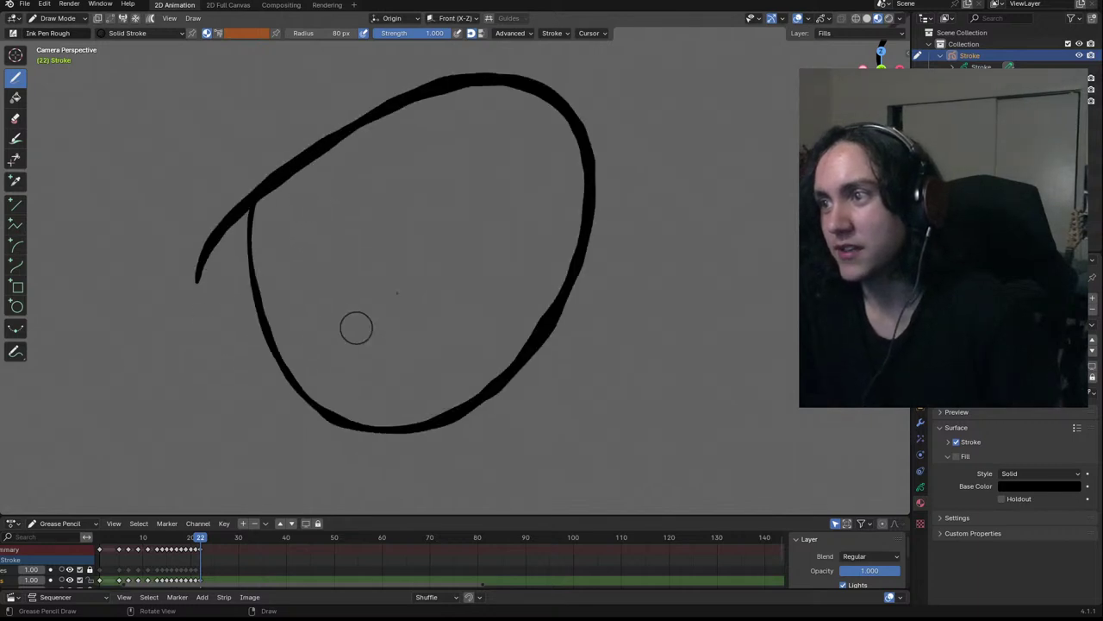
Draw a slanted almond-shaped eye area with two small dashes for eyes and a short hooked nose inside the oval head
drag(406, 259, 405, 324)
mouse_move(292, 269)
mouse_down()
mouse_move(395, 267)
mouse_move(420, 191)
mouse_move(297, 263)
mouse_move(361, 250)
mouse_up()
click(430, 219)
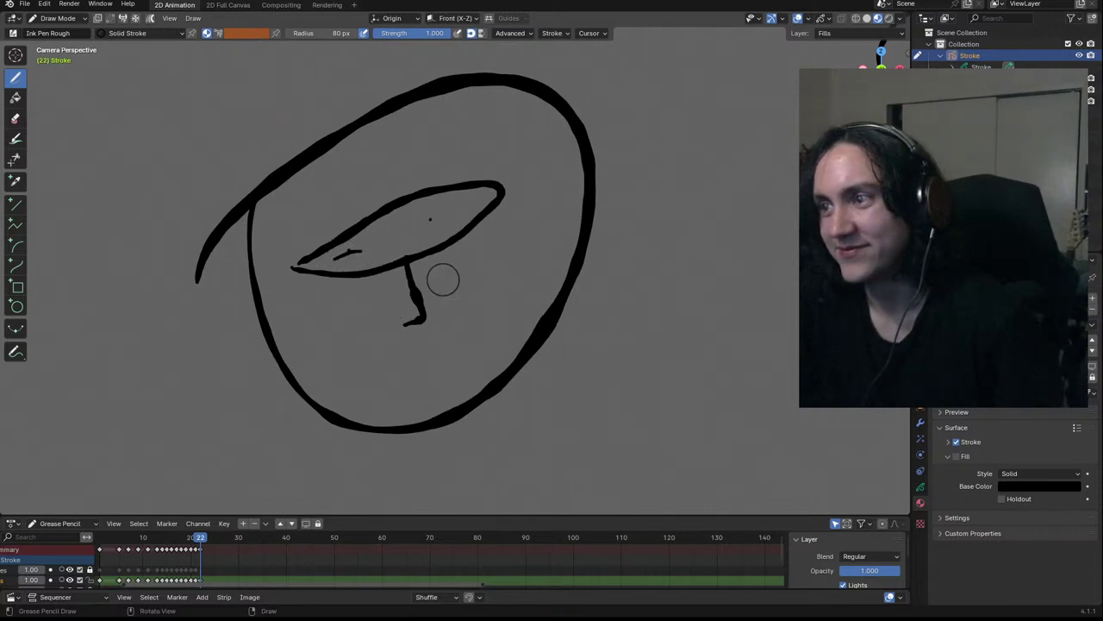
drag(420, 226, 439, 220)
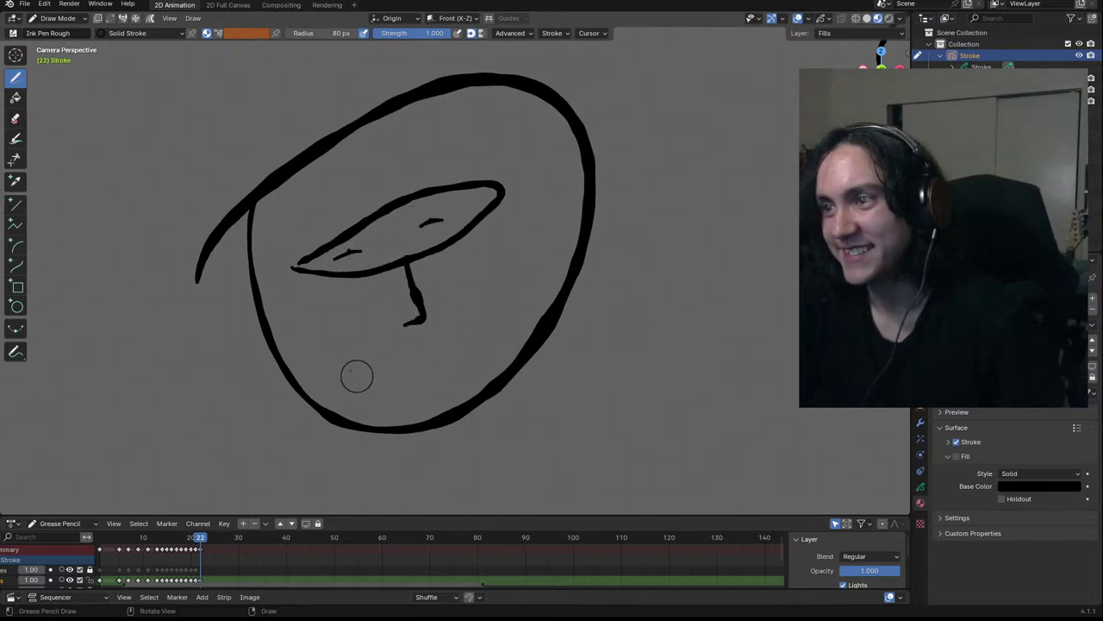
Draw a slanted open grin below the nose with a small curled tongue inside it
mouse_move(348, 356)
mouse_down()
mouse_move(504, 343)
mouse_move(352, 405)
mouse_move(397, 390)
mouse_move(494, 298)
mouse_move(370, 371)
mouse_up()
key(ctrl+z)
key(ctrl+z)
key(ctrl+z)
mouse_move(442, 343)
mouse_down()
mouse_move(441, 370)
mouse_move(457, 331)
mouse_up()
key(ctrl+z)
drag(431, 366, 465, 344)
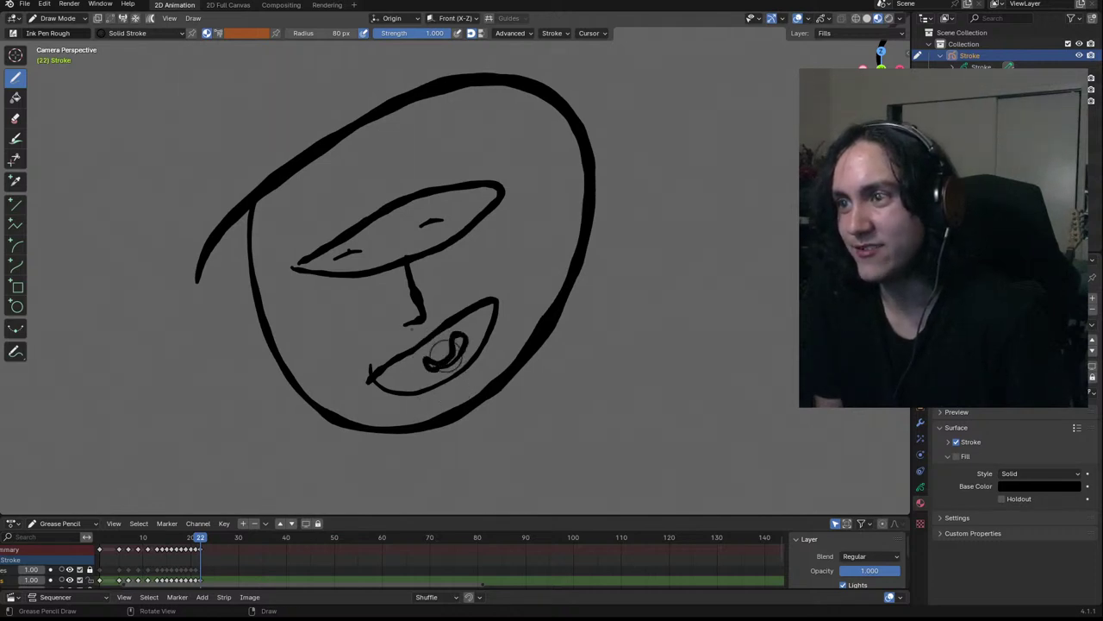
scroll(388, 293, down, 3)
scroll(388, 293, down, 1)
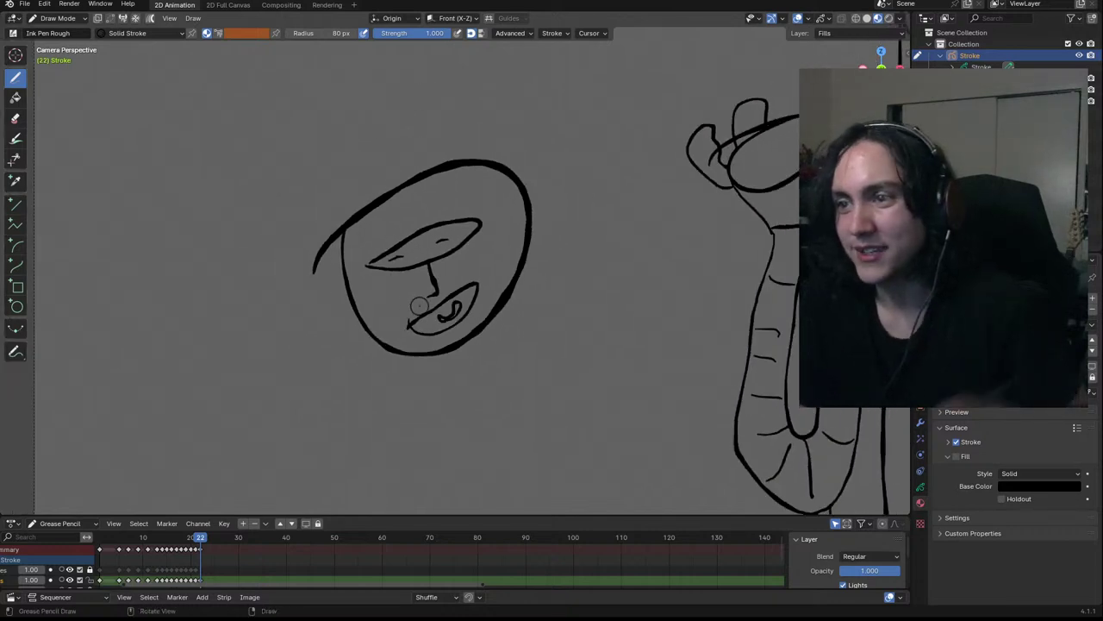